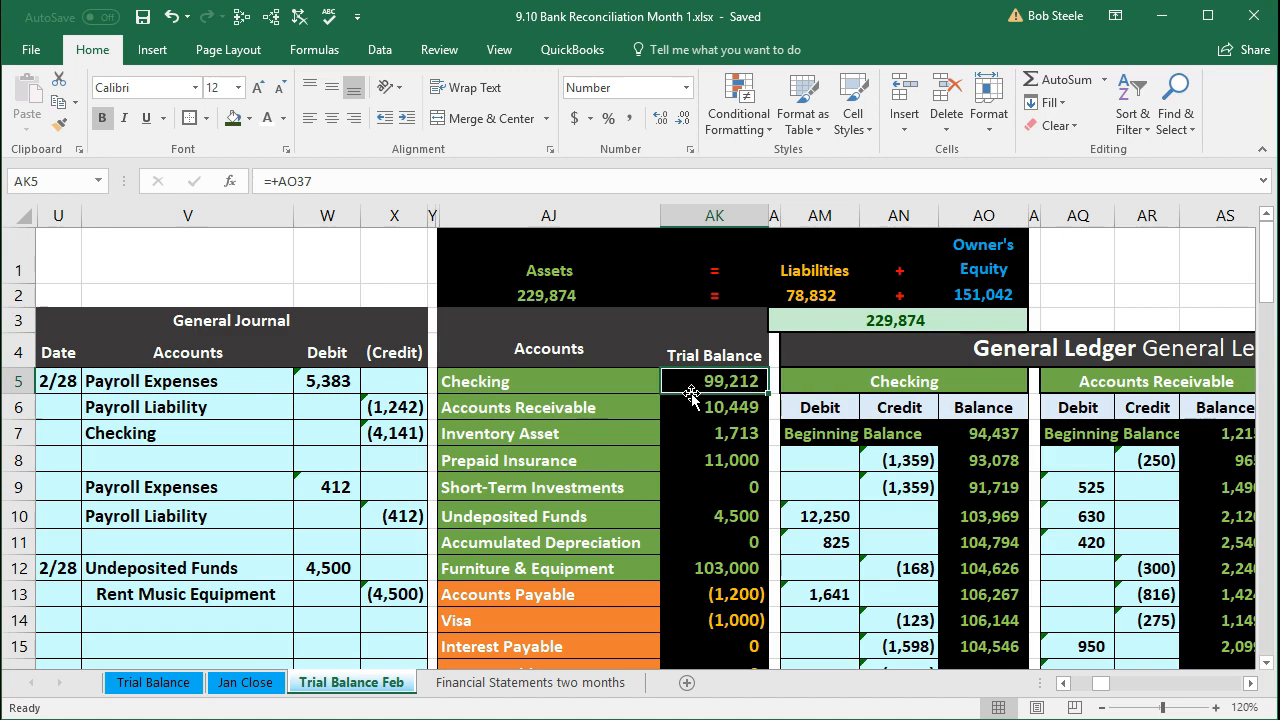
Go across the Trial Balance Feb sheet from the Checking trial balance amount to the January bank statement and bank reconciliation area
left_click_drag(560, 405, 665, 412)
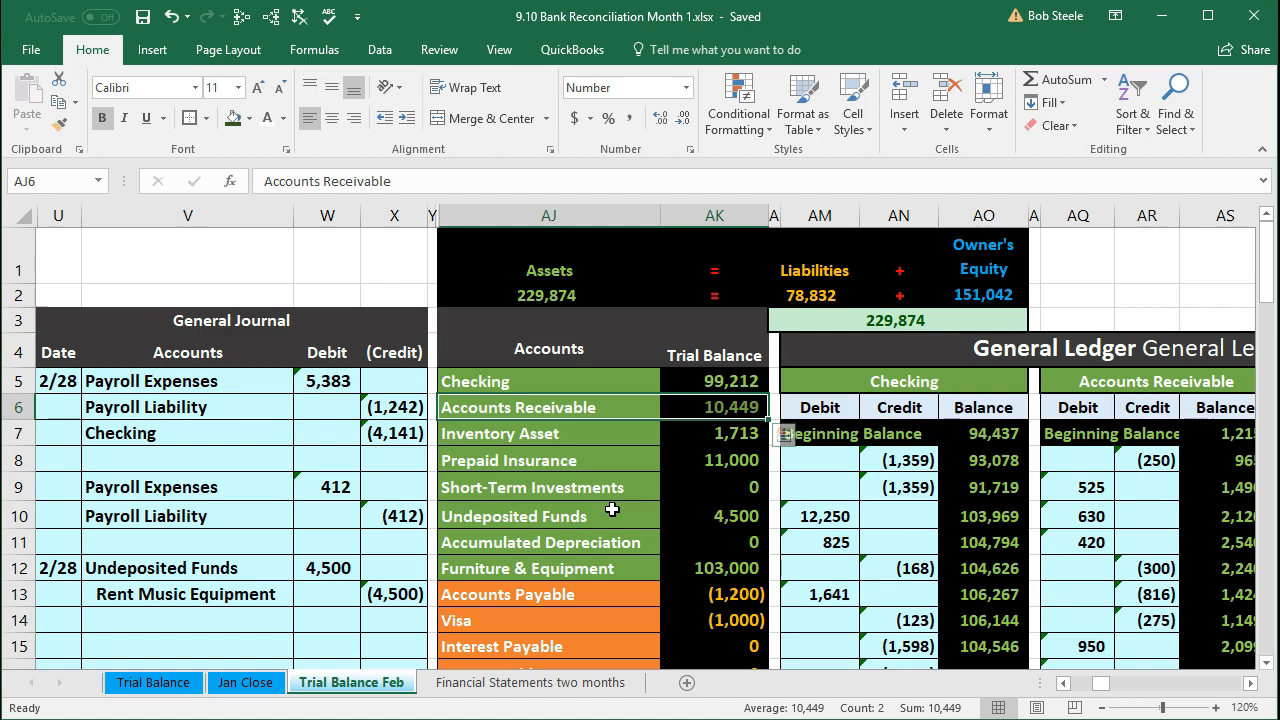
left_click(704, 385)
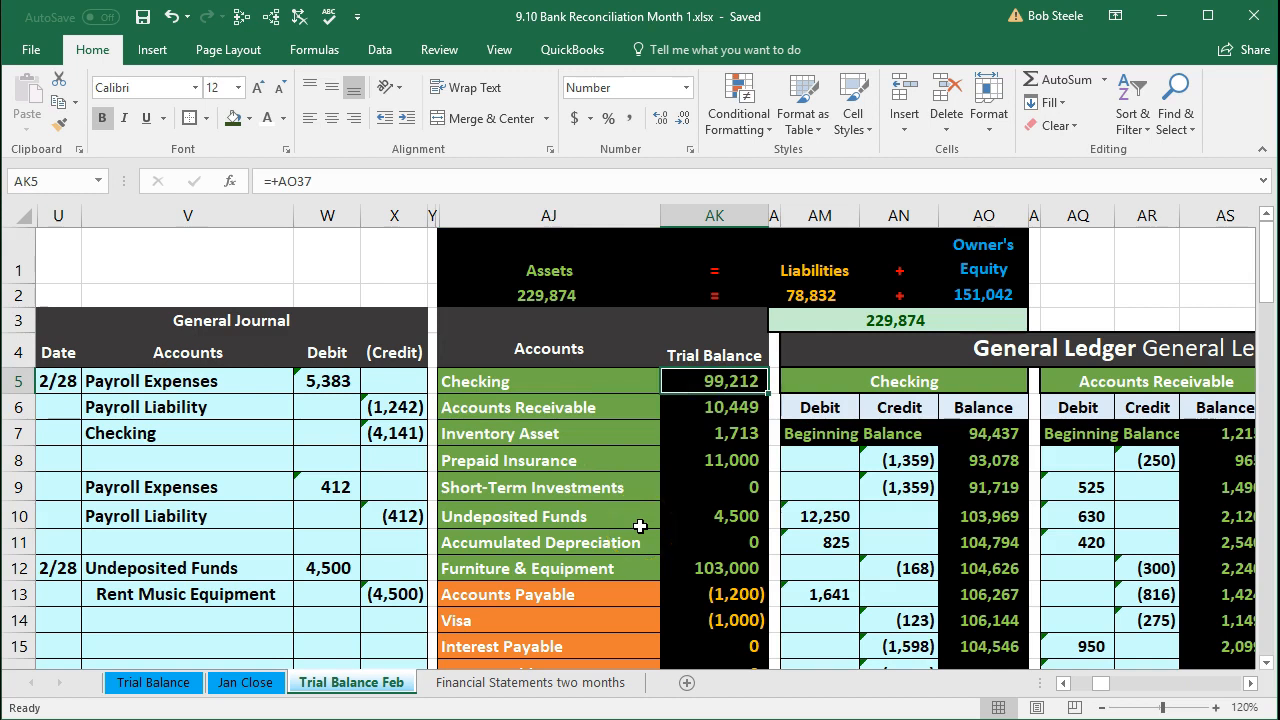
key("Right")
key("Right")
key("Right")
key("Right")
key("Right")
key("Right")
key("Right")
key("Right")
key("Right")
key("Right")
key("Right")
key("Right")
key("Right")
key("Right")
key("Right")
key("Right")
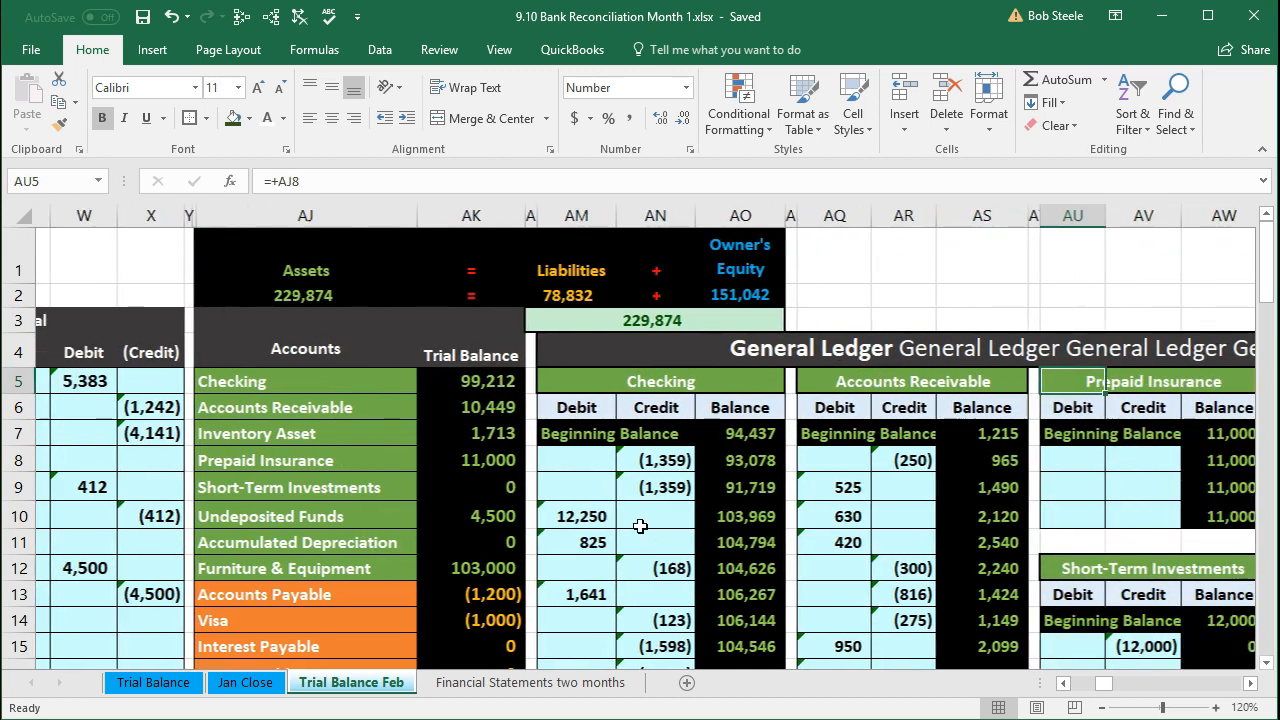
key("Right")
key("Right")
key("Right")
key("Right")
key("Right")
key("Right")
key("Right")
key("Right")
key("Right")
key("Right")
key("Right")
key("Right")
key("Right")
key("Right")
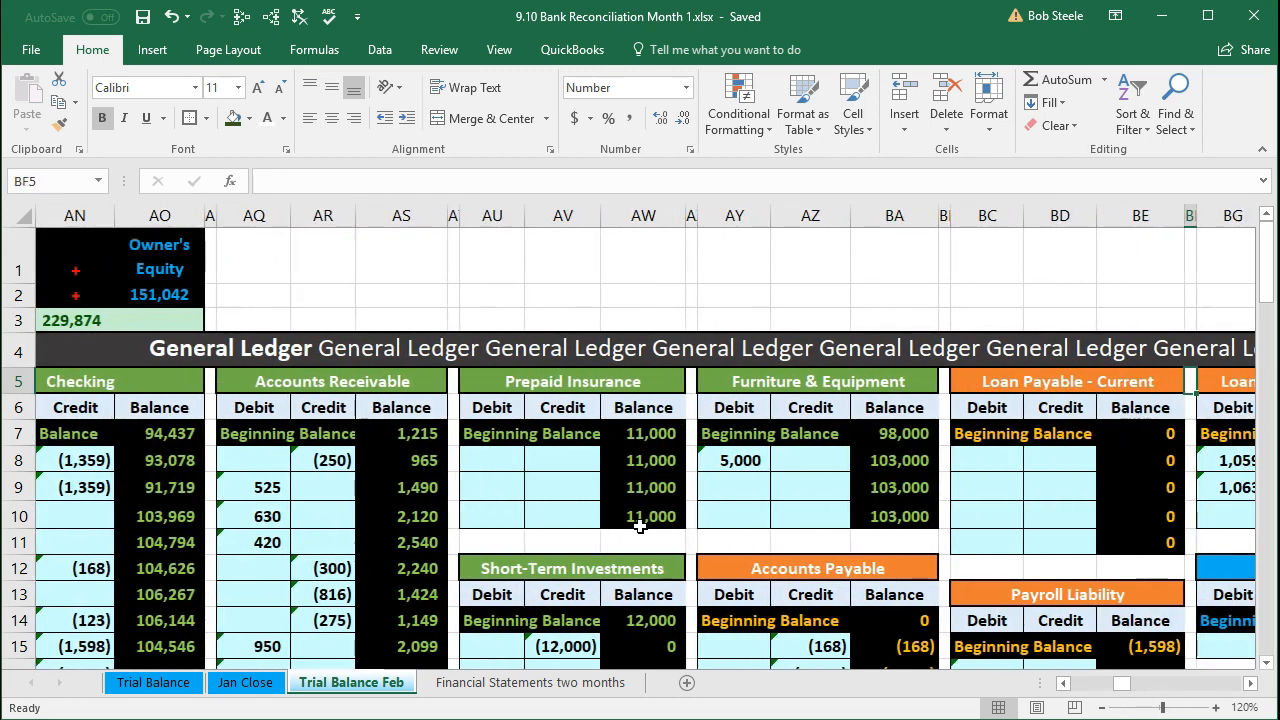
key("Right")
key("Right")
key("Right")
key("Right")
key("Right")
key("Right")
key("Right")
key("Right")
key("Right")
key("Right")
key("Right")
key("Right")
key("Right")
key("Right")
key("Right")
key("Right")
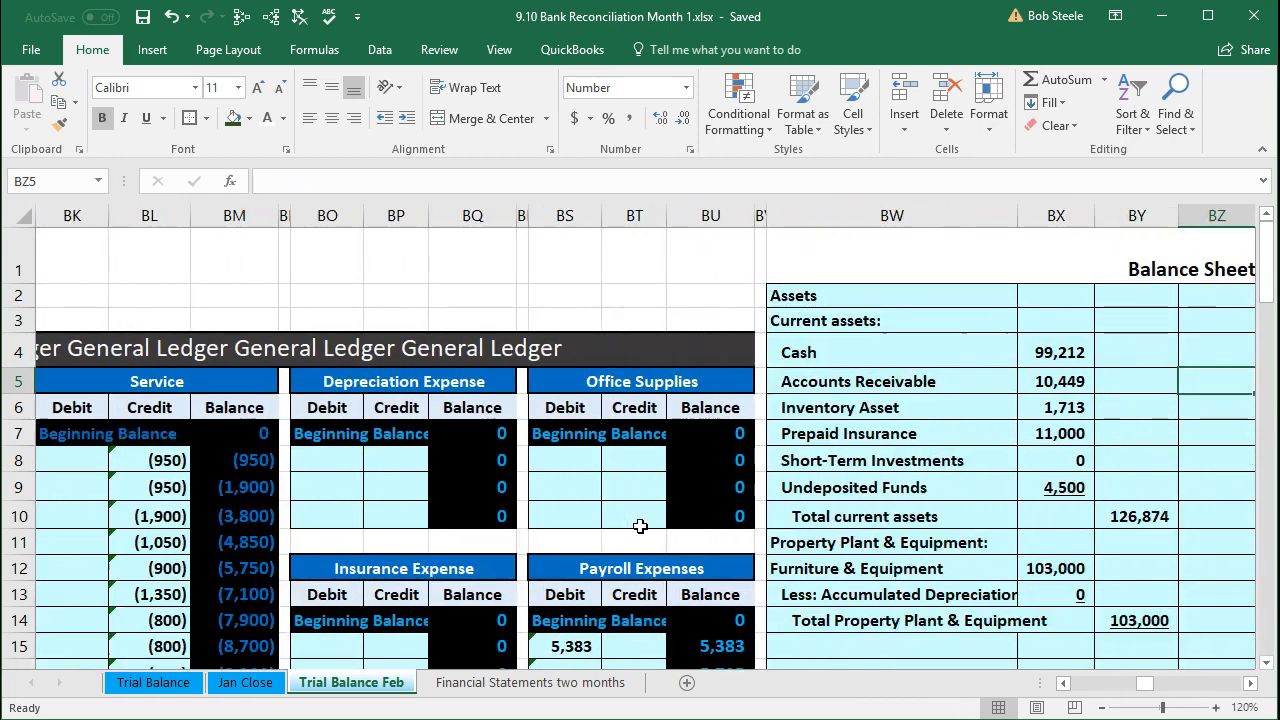
key("Right")
key("Right")
key("Right")
key("Right")
key("Right")
key("Right")
key("Right")
key("Right")
key("Right")
key("Right")
key("Right")
key("Right")
key("Right")
key("Right")
key("Right")
key("Right")
key("Right")
key("Right")
key("Right")
key("Right")
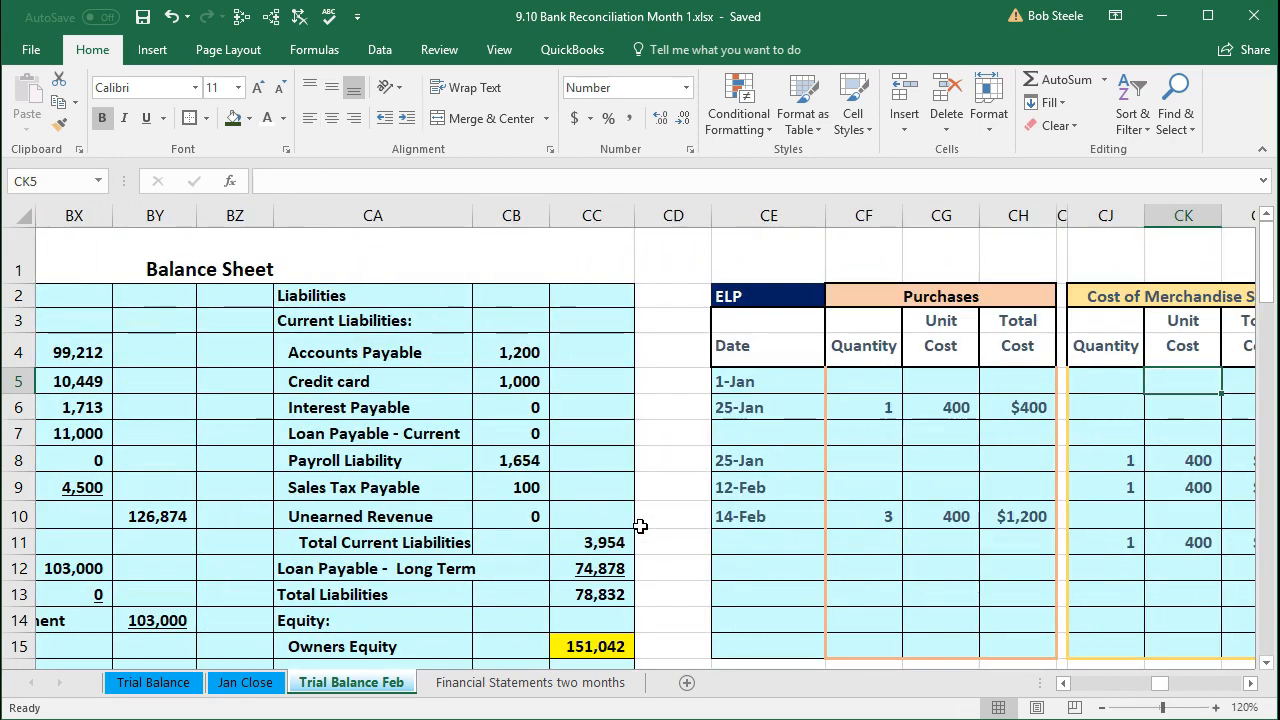
key("Right")
key("Right")
key("Right")
key("Right")
key("Right")
key("Right")
key("Right")
key("Right")
key("Right")
key("Right")
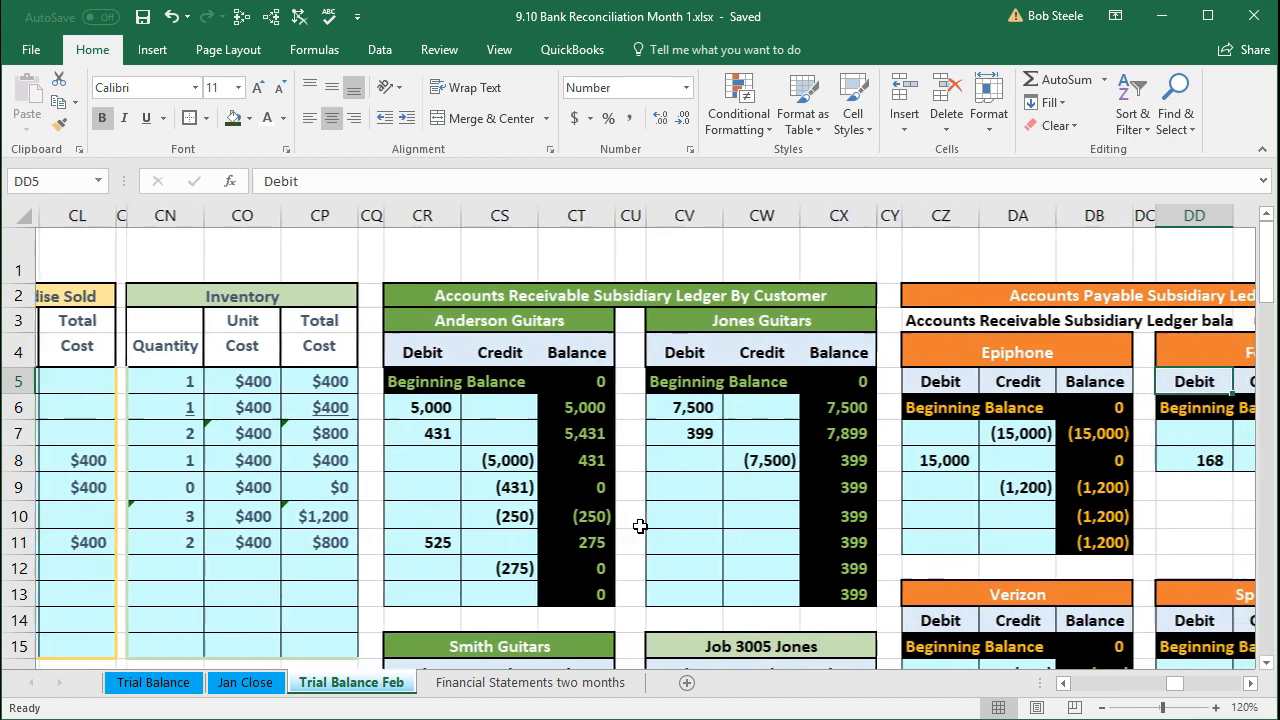
key("Right")
key("Right")
key("Right")
key("Right")
key("Right")
key("Right")
key("Right")
key("Right")
key("Right")
key("Right")
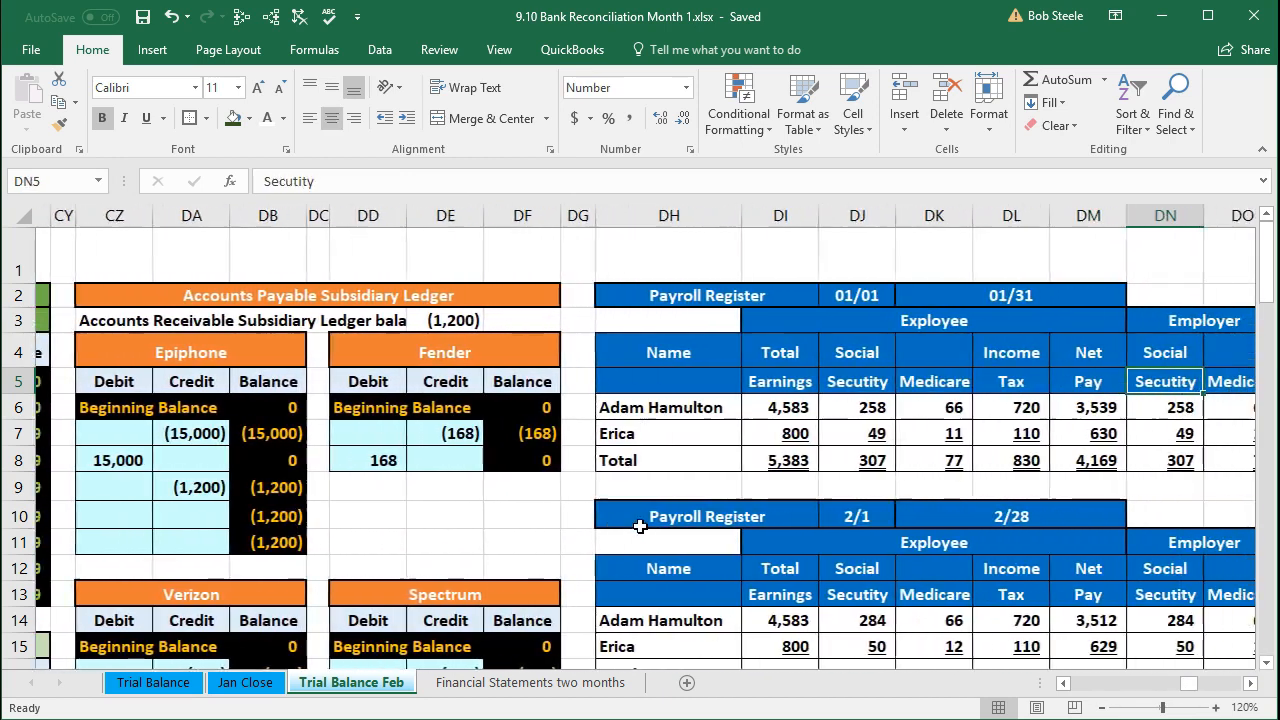
key("Right")
key("Right")
key("Right")
key("Right")
key("Right")
key("Right")
key("Right")
key("Right")
key("Right")
key("Right")
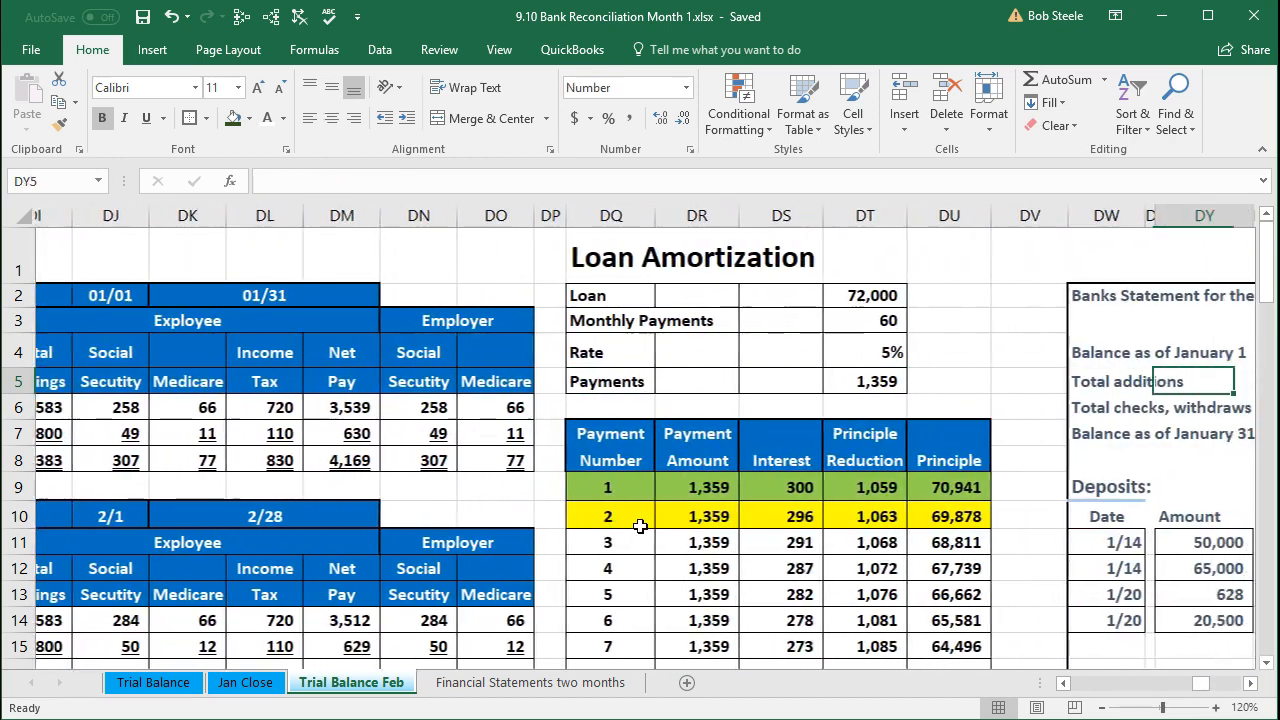
key("Right")
key("Right")
key("Right")
key("Right")
key("Right")
key("Right")
key("Right")
key("Right")
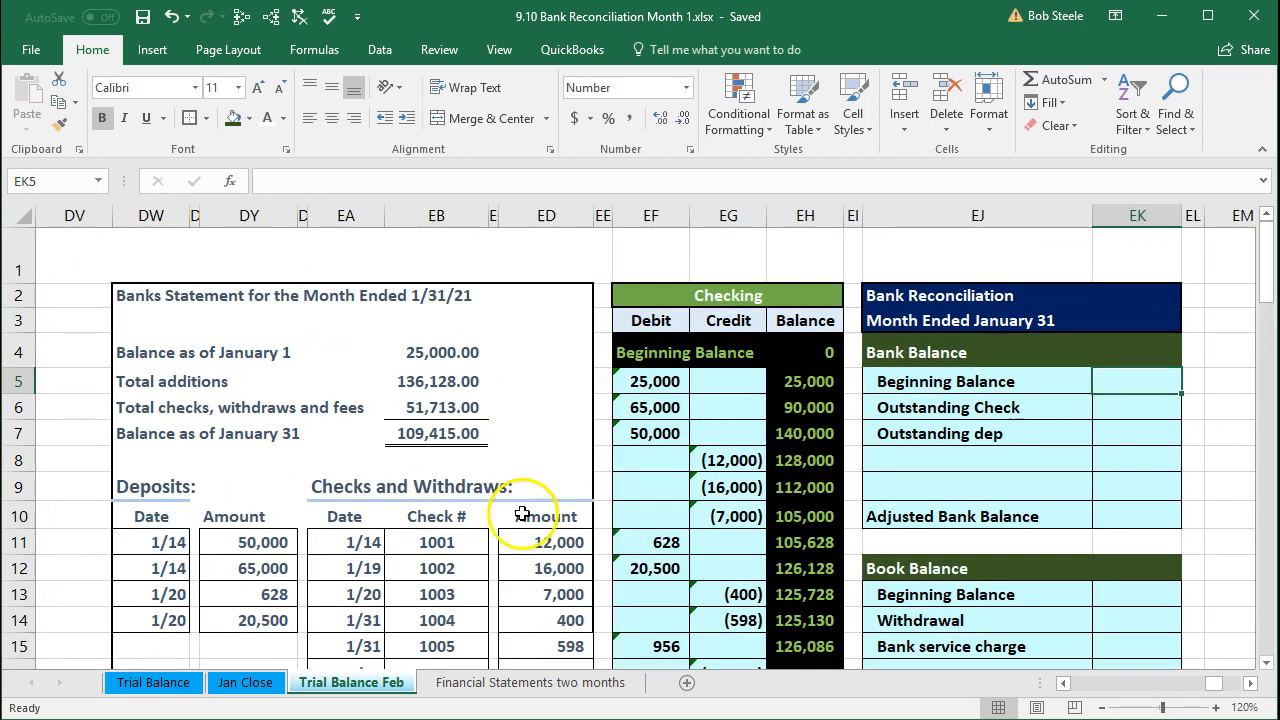
Examine the layout of the January bank statement, the Checking ledger beside it and the Bank Reconciliation worksheet
left_click(151, 215)
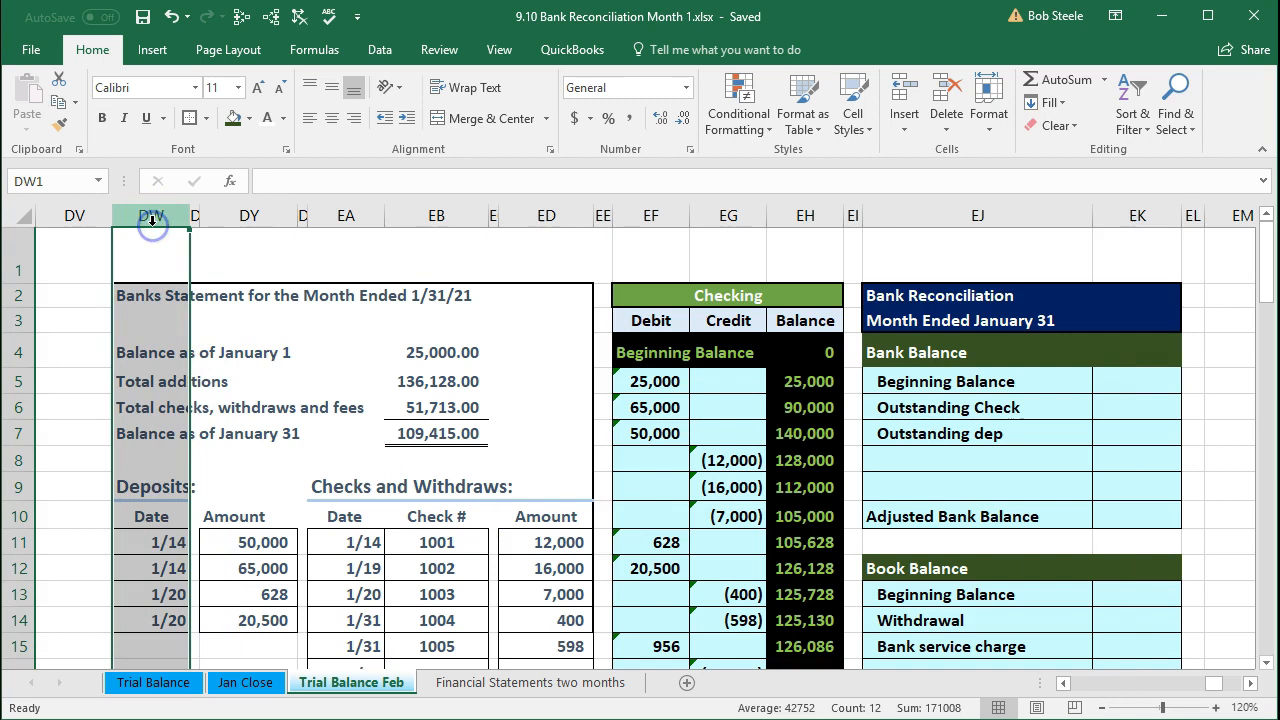
left_click(1140, 215)
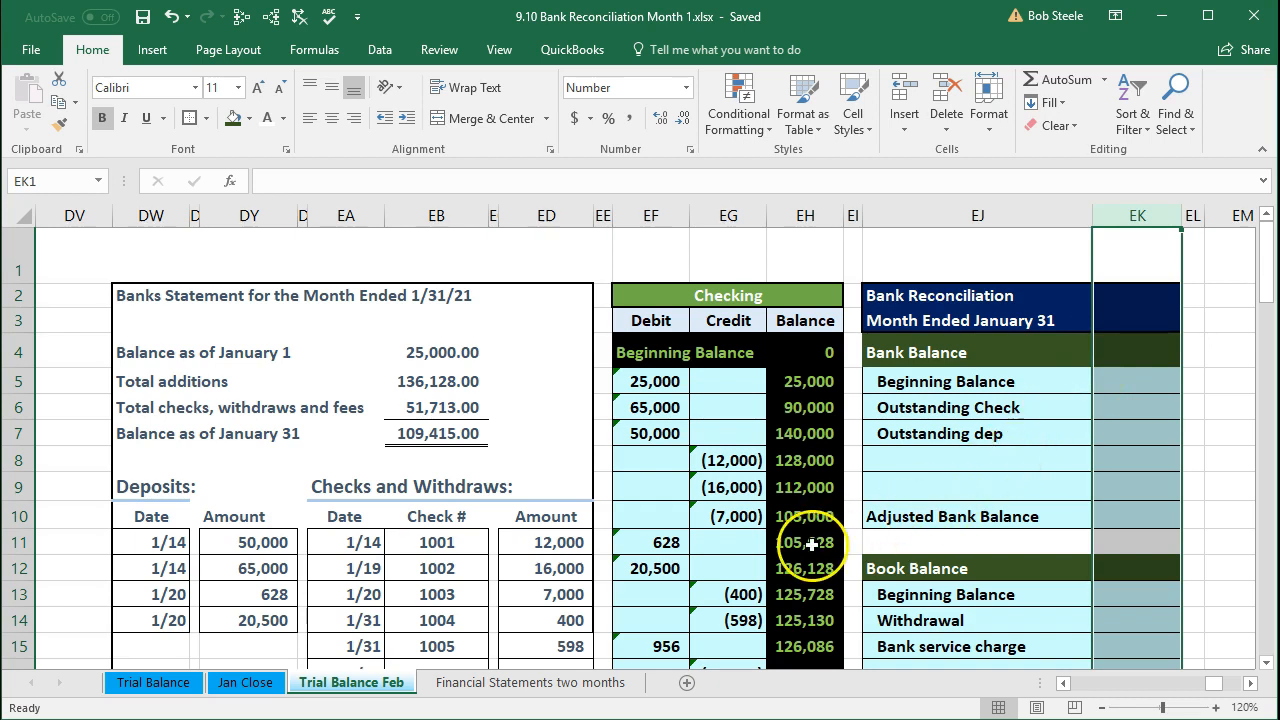
left_click_drag(137, 316, 528, 317)
left_click(638, 297)
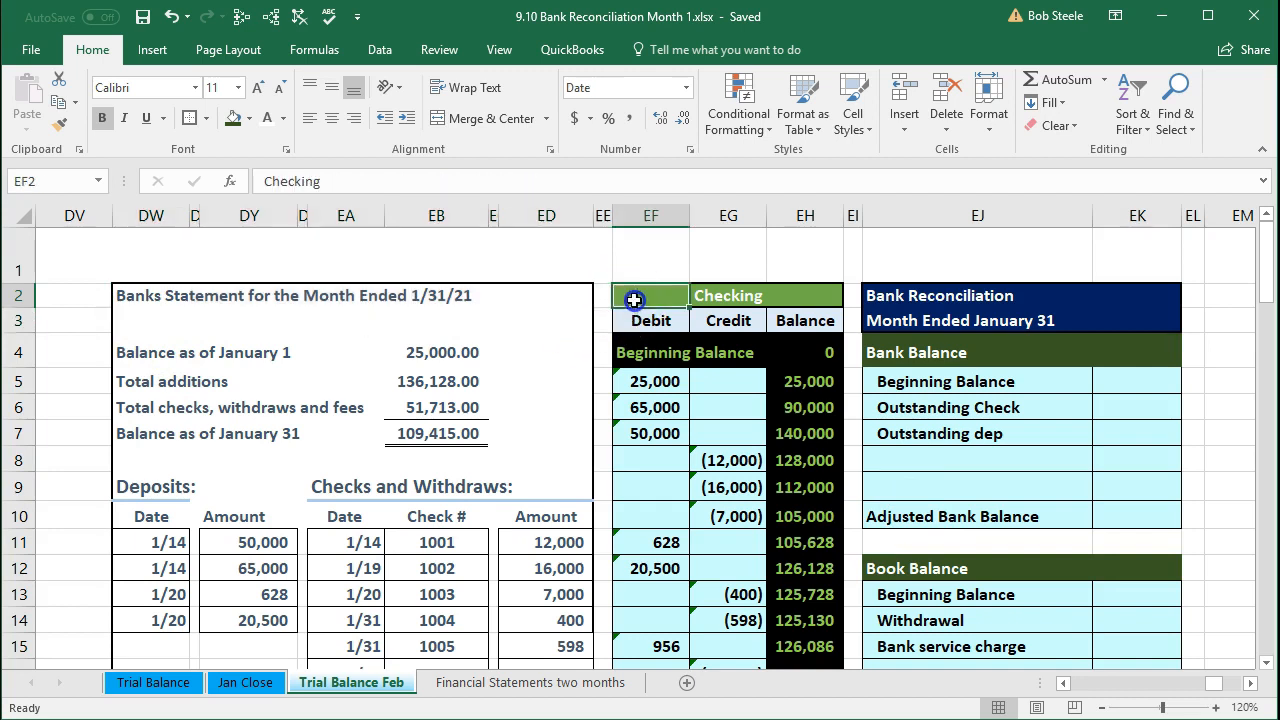
left_click(136, 300)
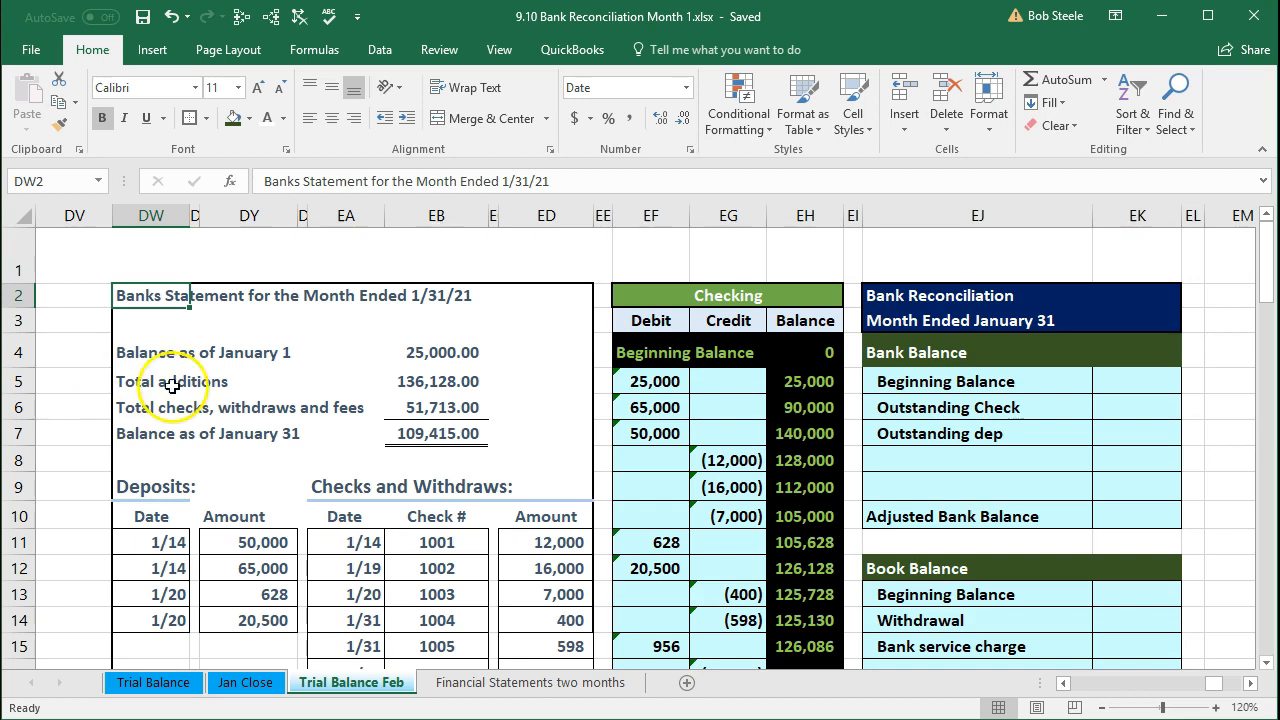
Examine the bank statement summary from the January 1 balance through additions and withdrawals to the January 31 balance
left_click(420, 356)
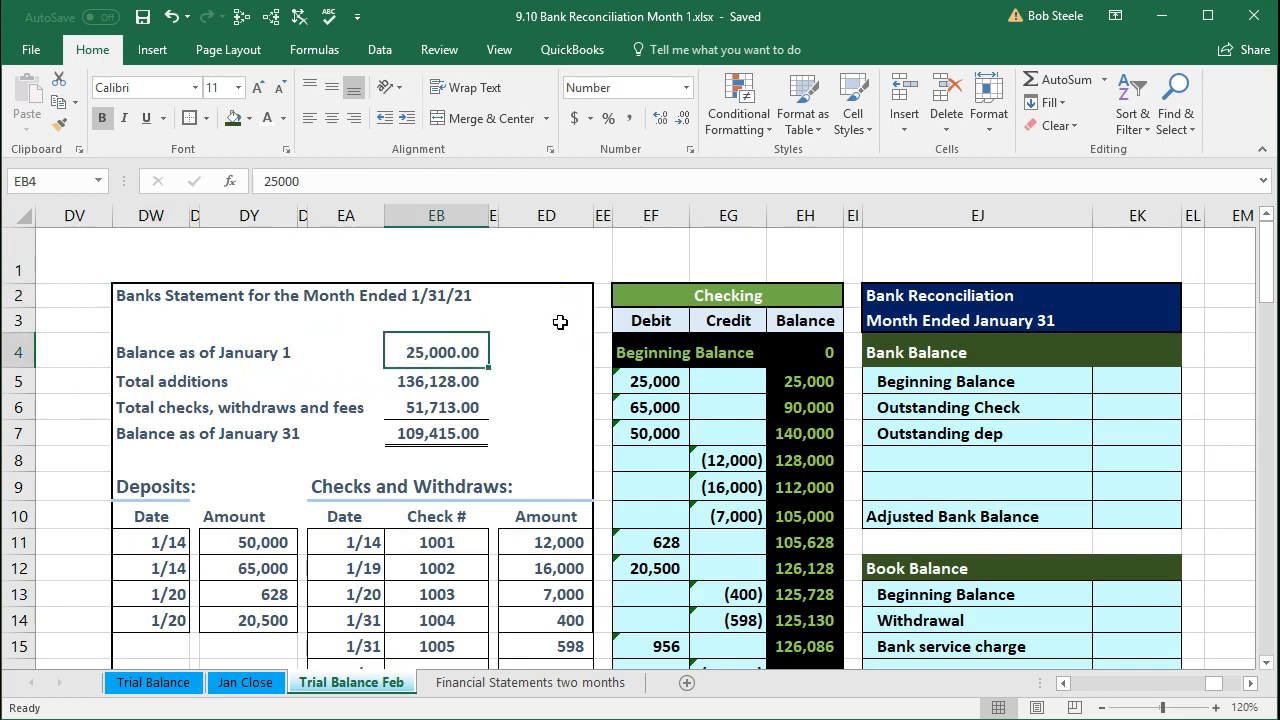
key("Down")
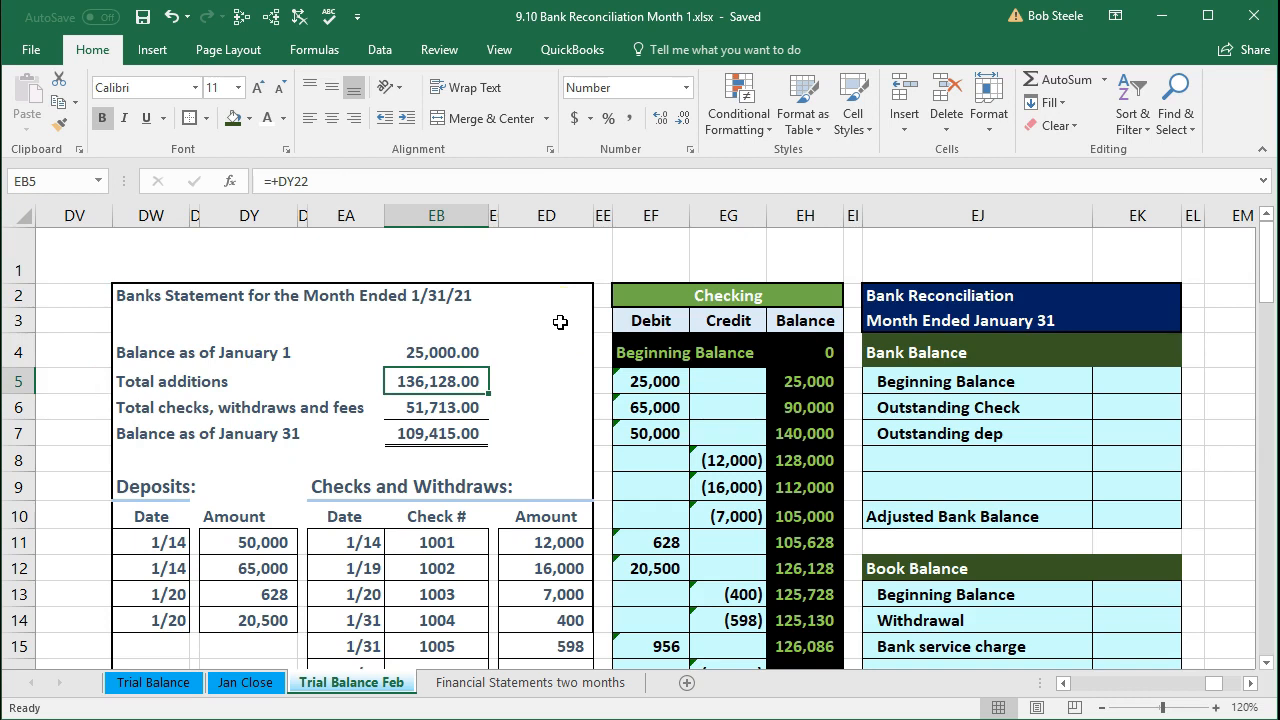
key("Down")
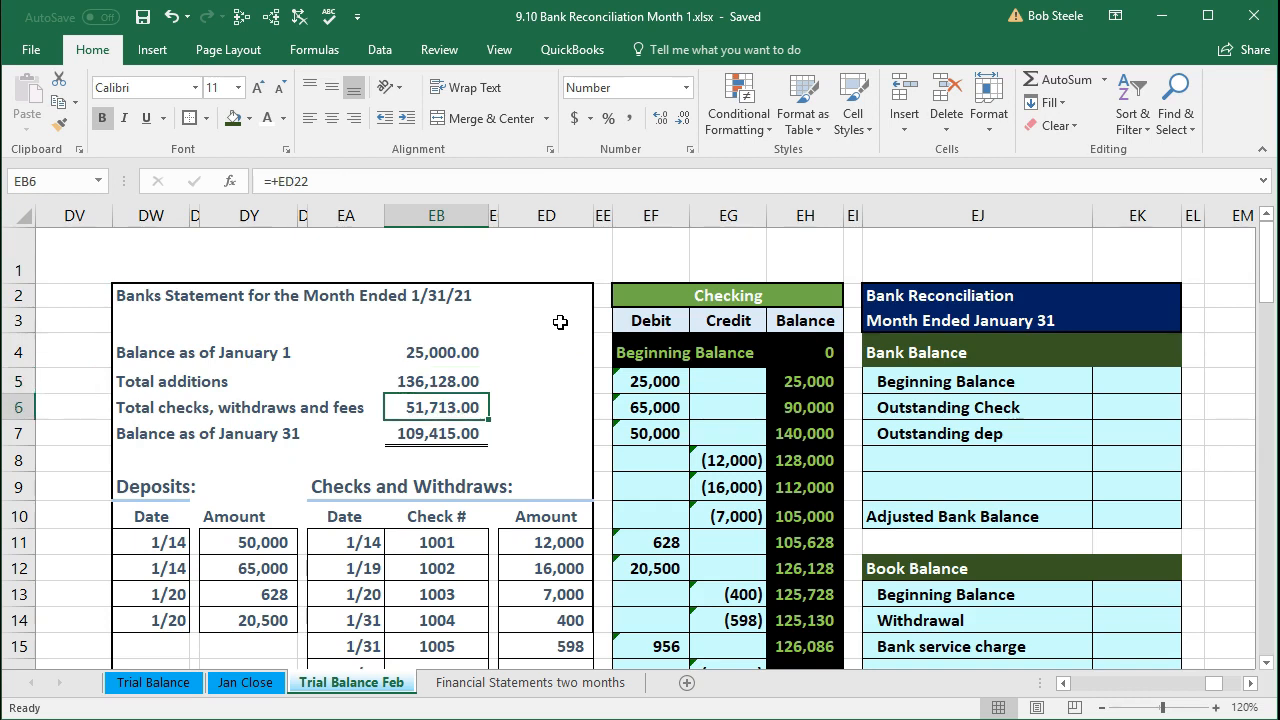
key("Down")
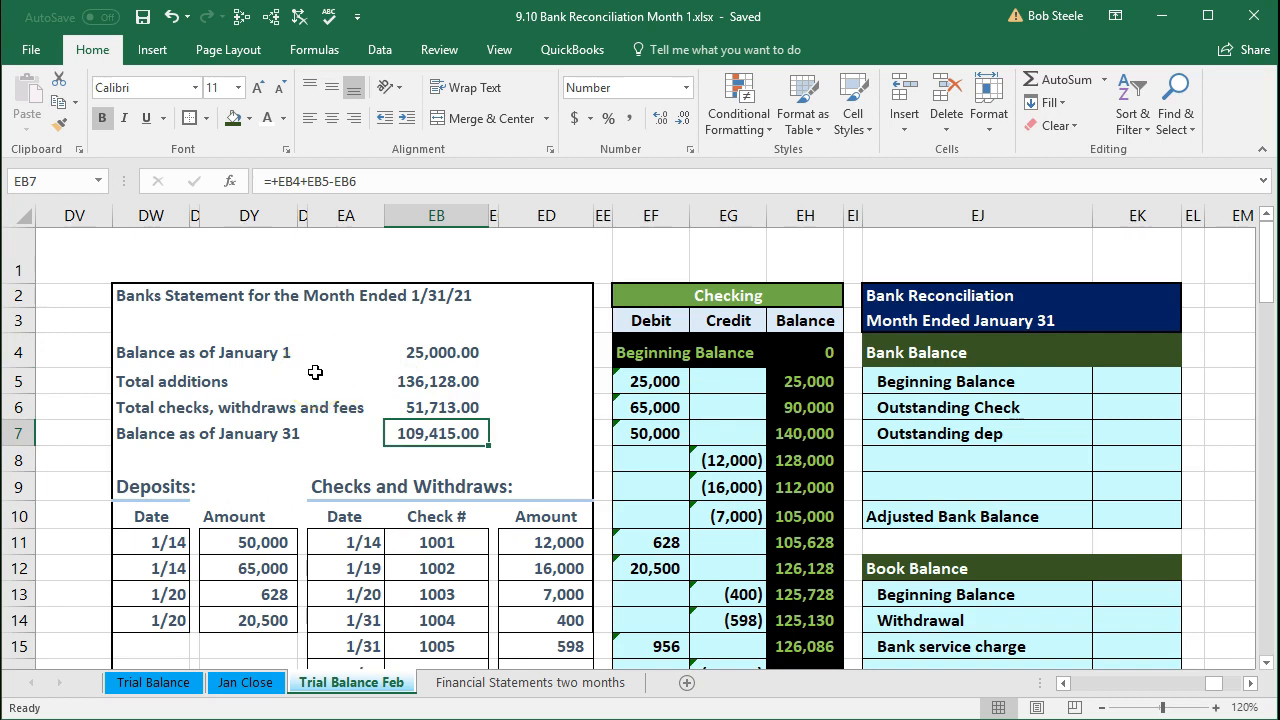
Examine the dates and amounts in the bank statement's Deposits list
scroll(315, 372, "down", 1)
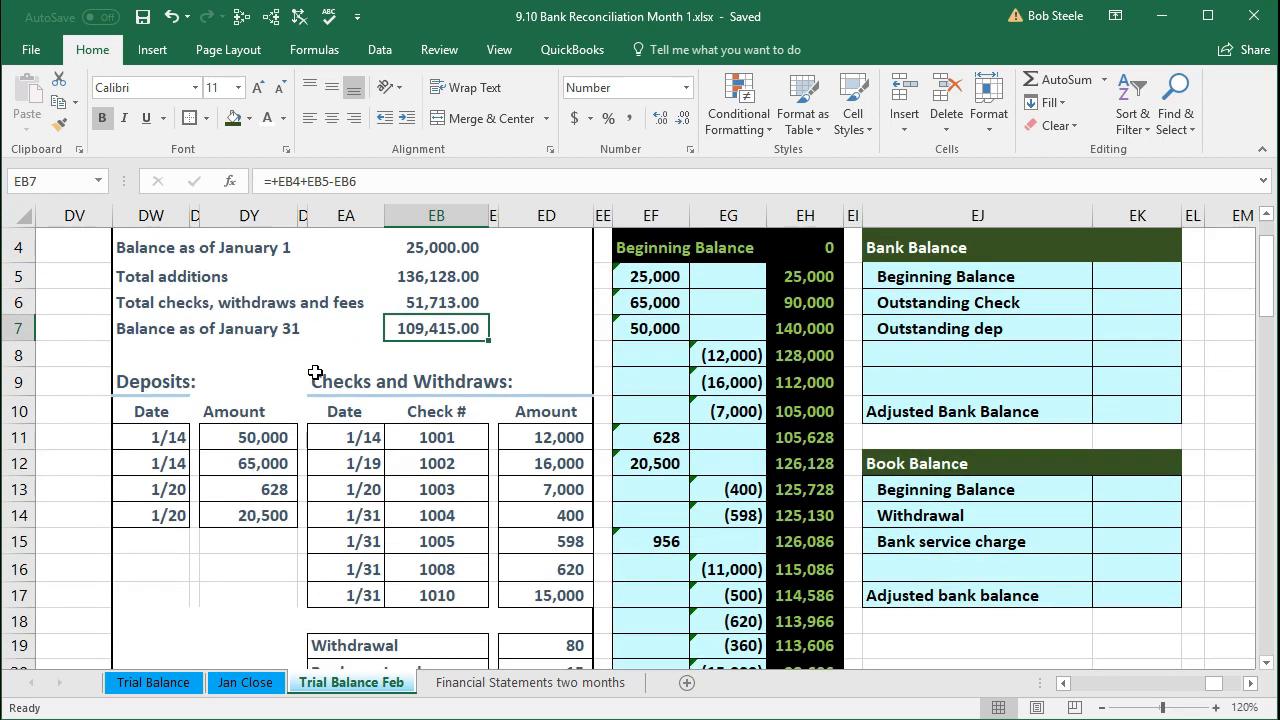
left_click(170, 437)
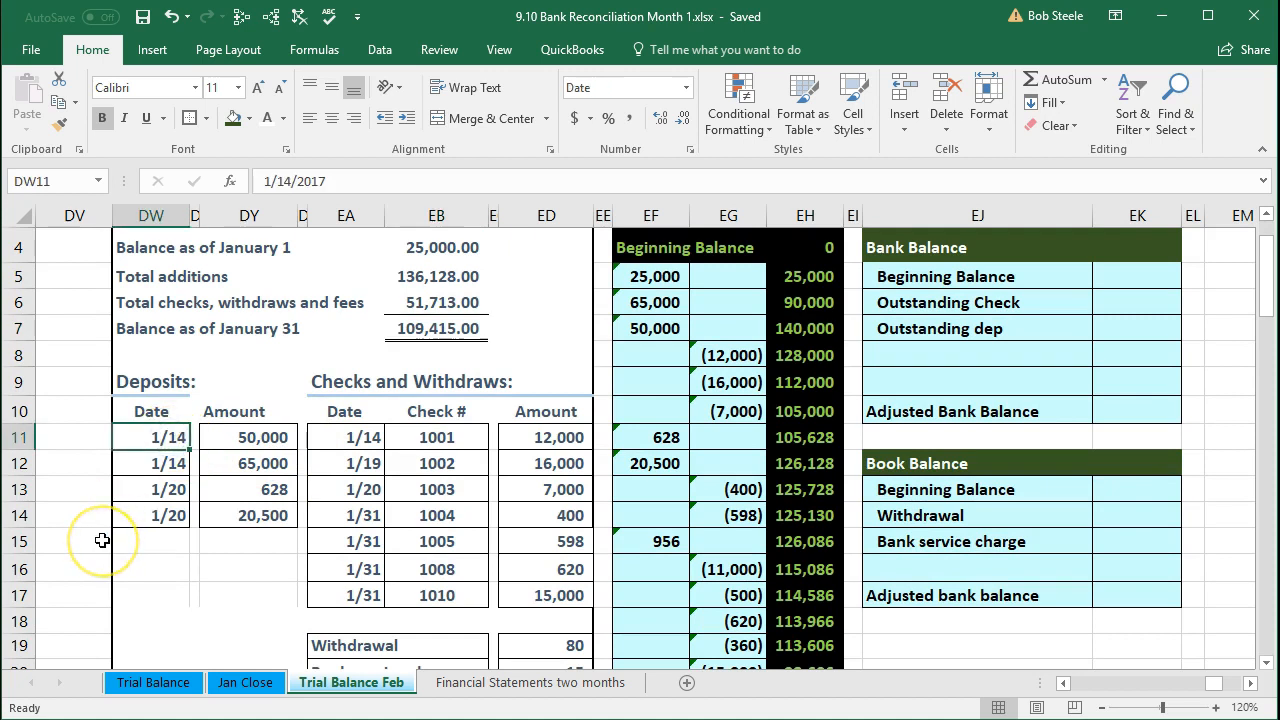
key("Right")
key("Down")
key("Right")
key("Down")
key("Down")
key("Right")
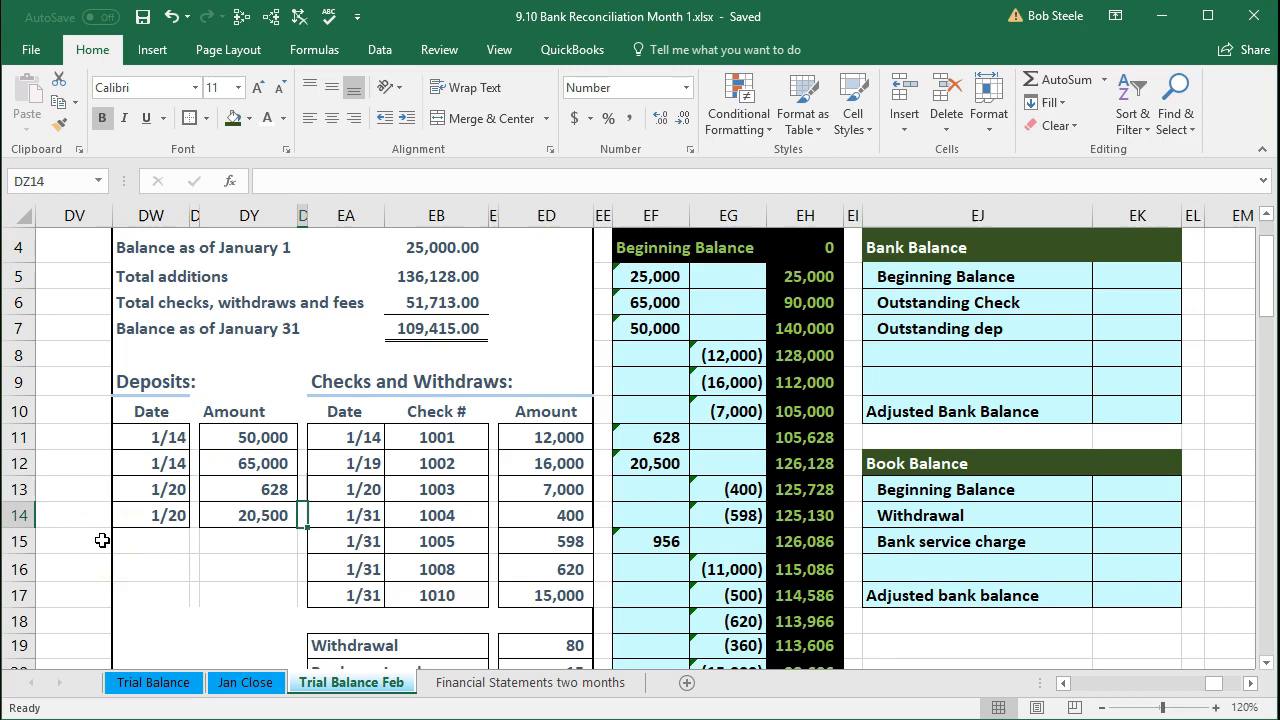
Examine the Checks and Withdraws list by check number and amount, from check 1001 to check 1010
key("Right")
key("Up")
key("Up")
key("Up")
key("Right")
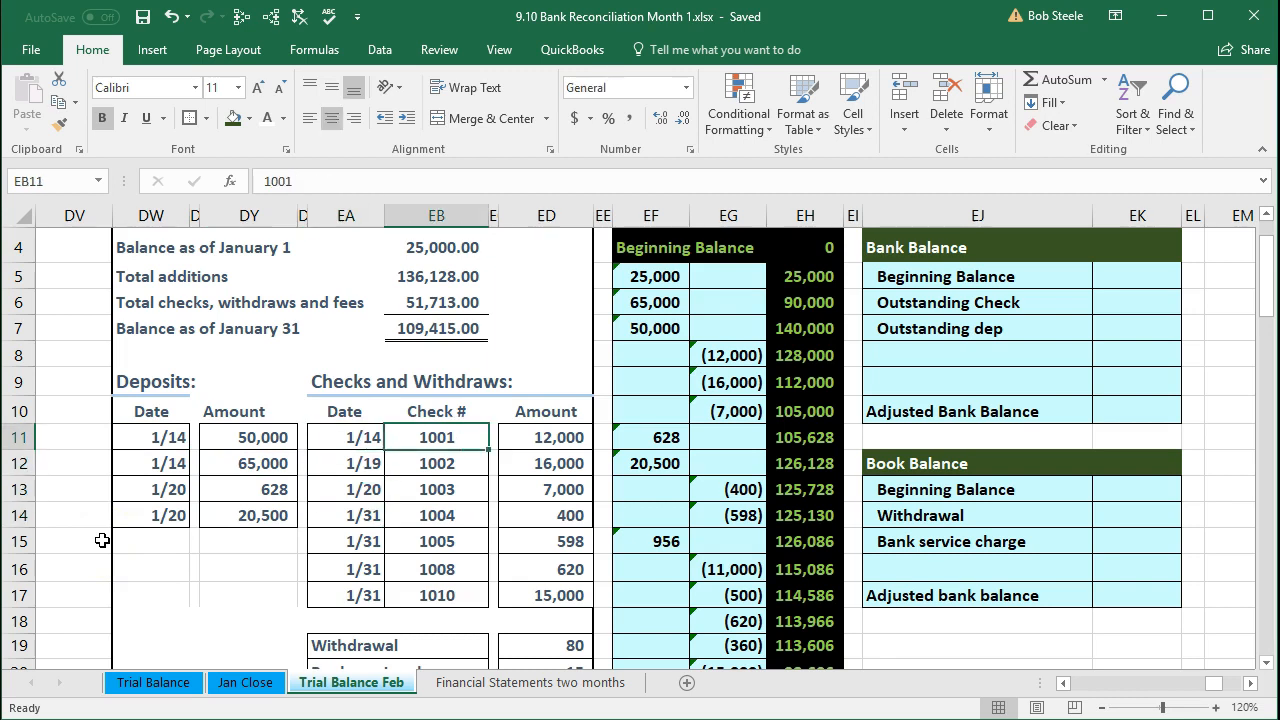
key("Right")
key("Right")
key("Down")
key("Down")
key("Down")
key("Down")
key("Down")
key("Down")
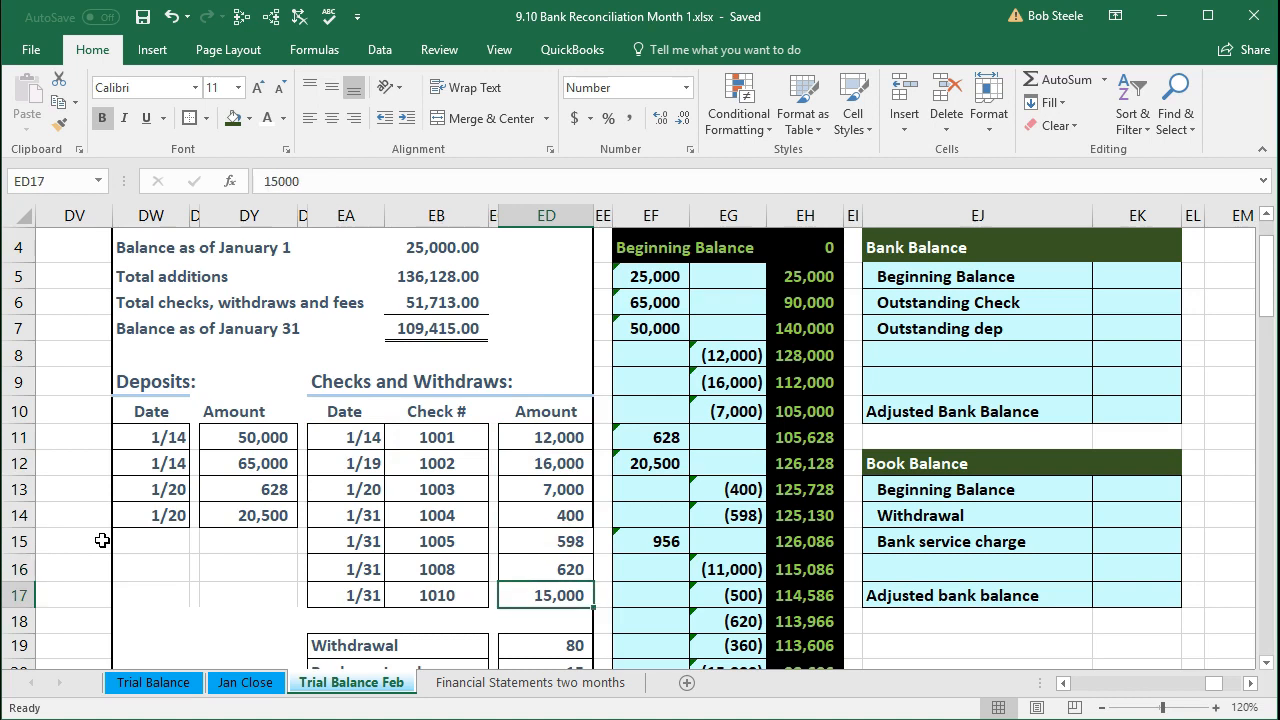
Inspect the withdrawal and bank service charge entries and the formulas in the bank statement's Totals row
scroll(101, 536, "down", 1)
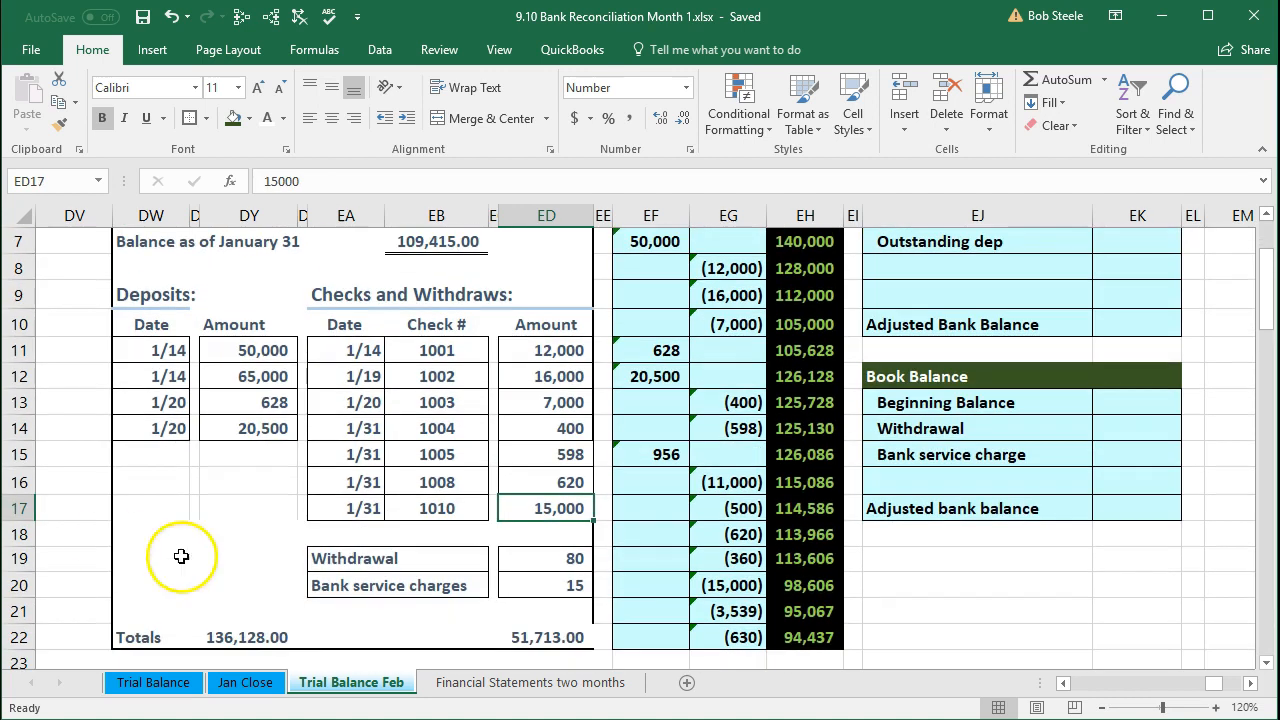
left_click(503, 560)
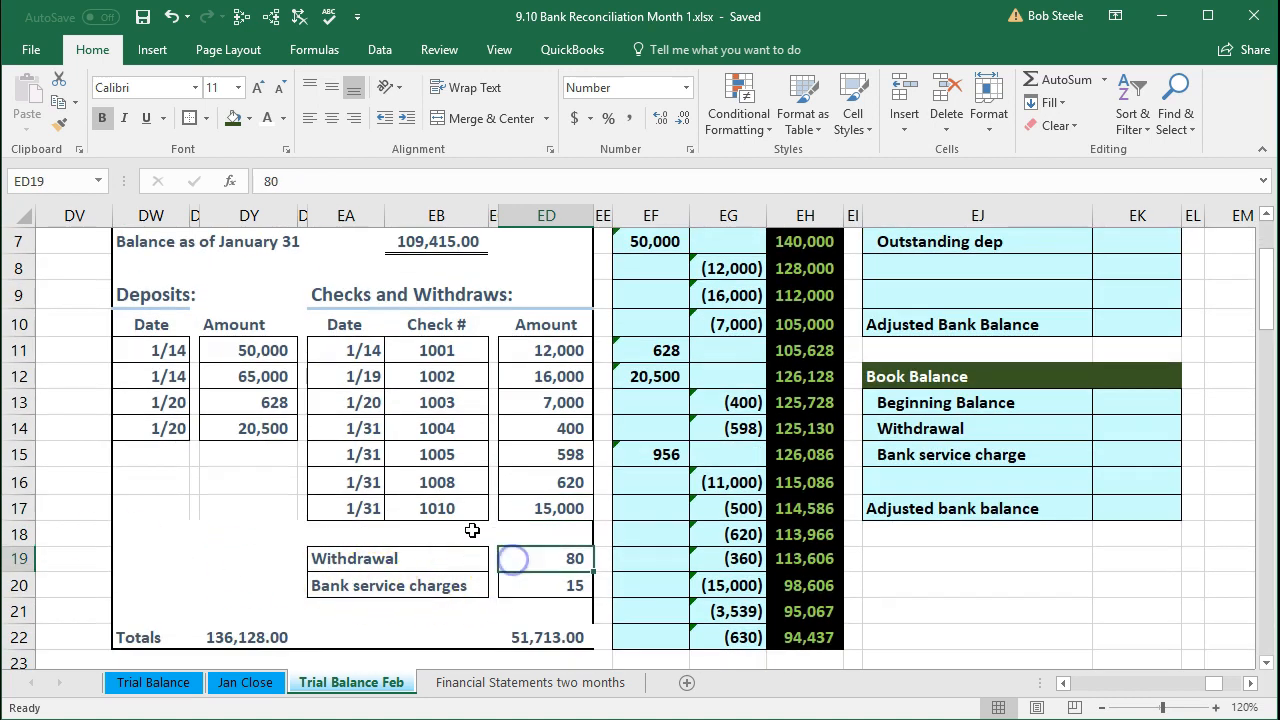
key("Down")
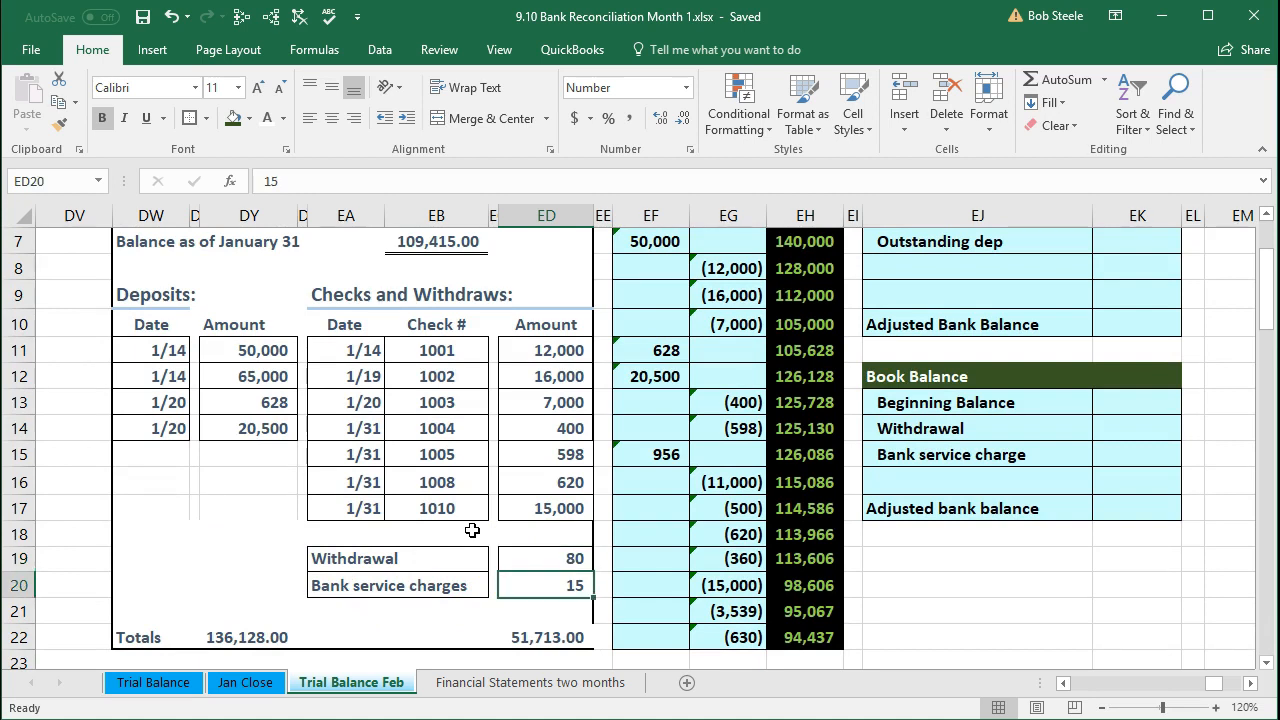
left_click(530, 637)
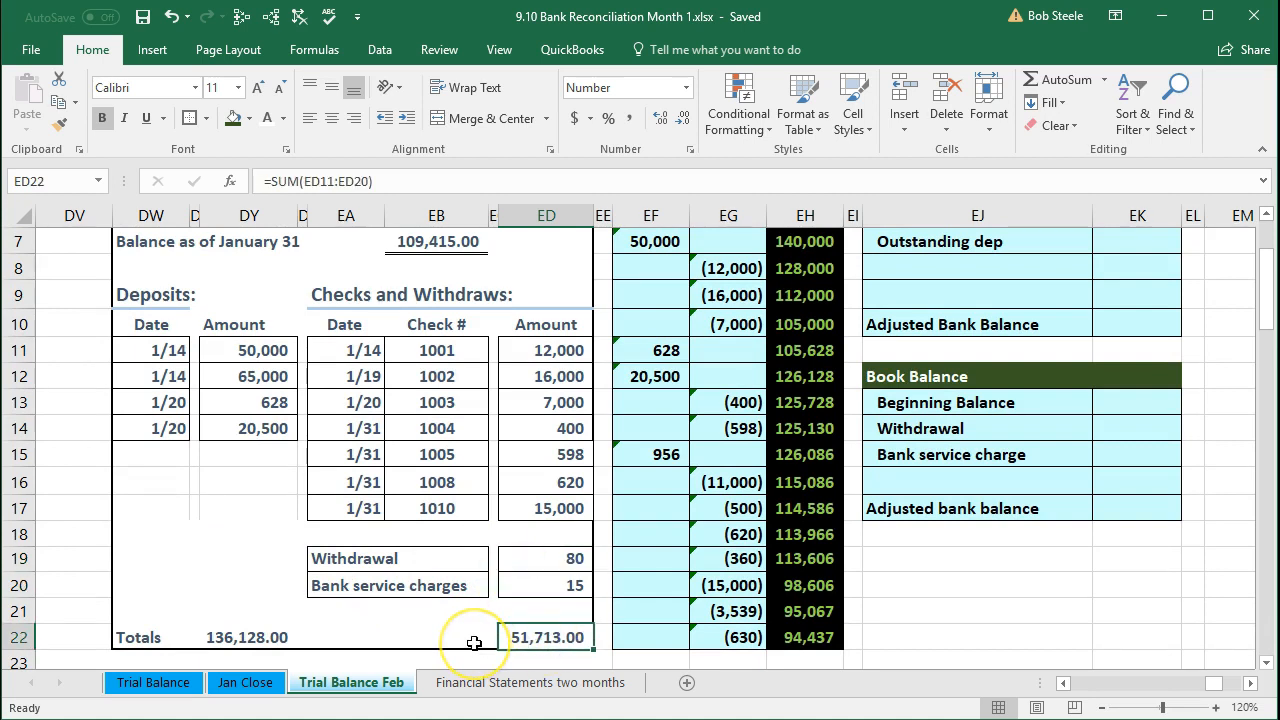
scroll(474, 643, "down", 1)
scroll(474, 643, "down", 1)
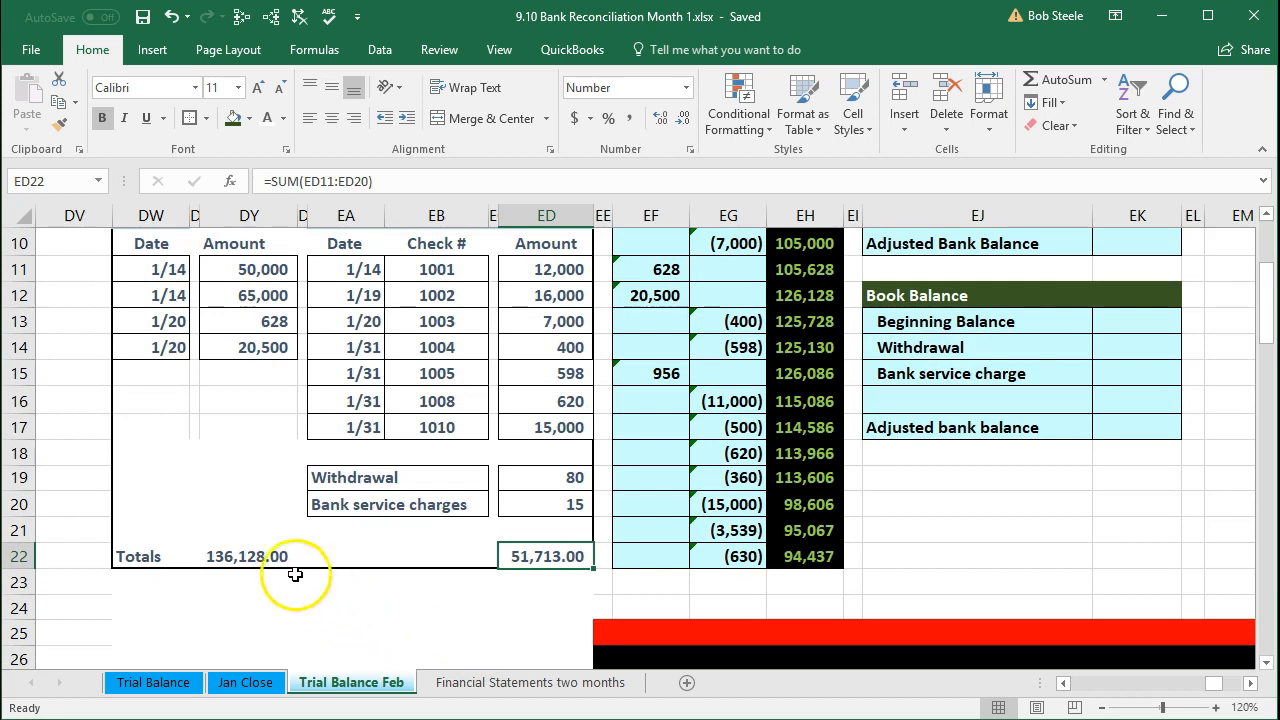
left_click(262, 556)
Trace the statement totals back to the Total additions and Total checks, withdraws and fees lines in the summary
scroll(351, 598, "up", 2)
scroll(353, 598, "up", 1)
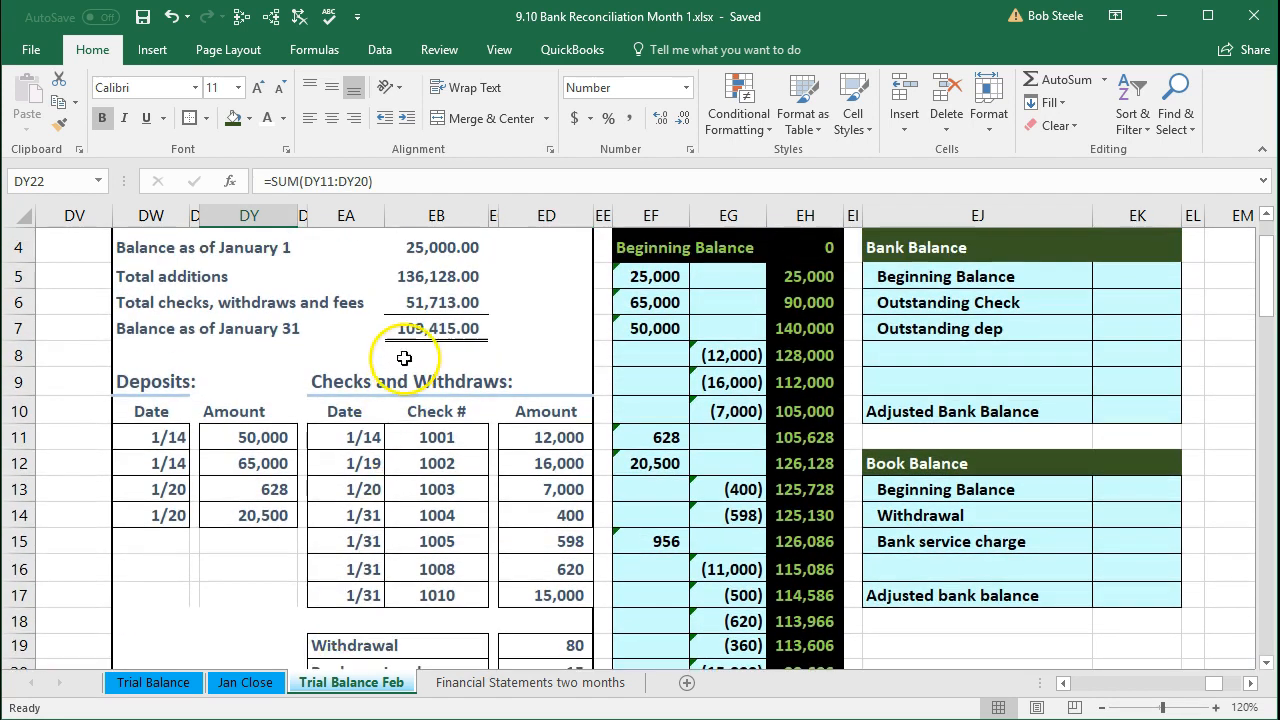
left_click(409, 279)
key("Down")
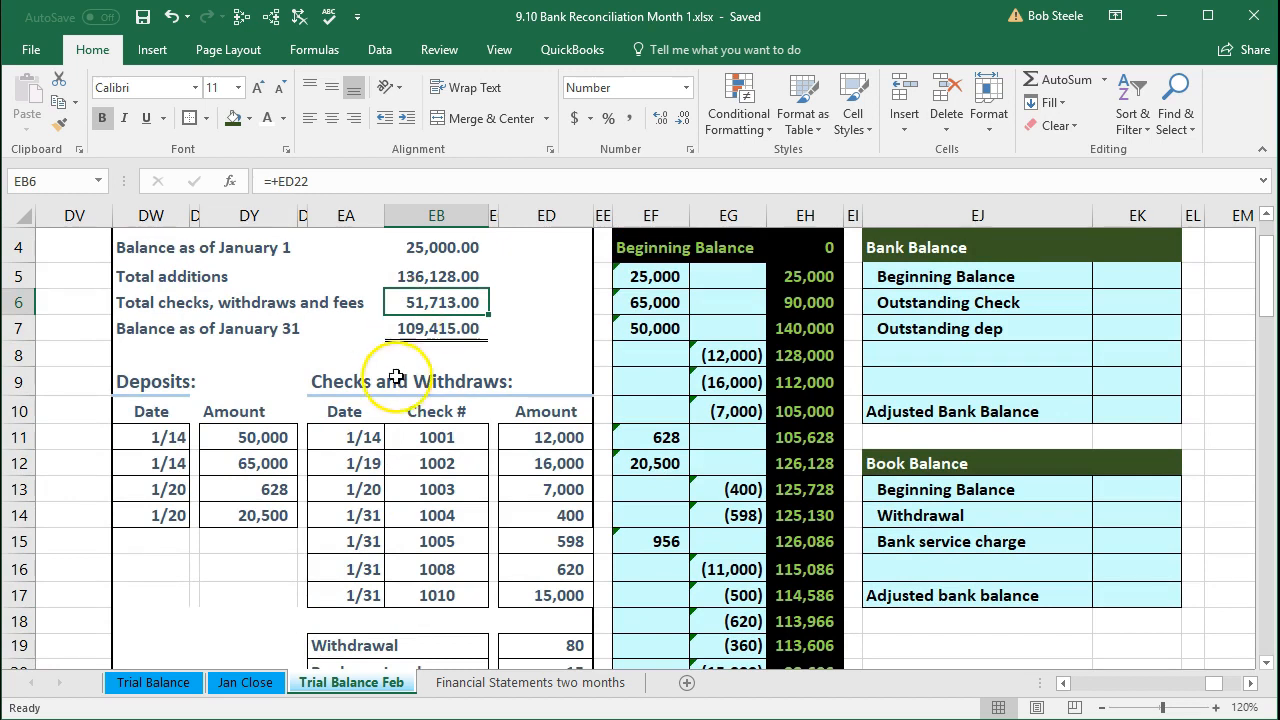
Go through the individual deposit amounts and the first check amounts on the bank statement again
left_click(349, 488)
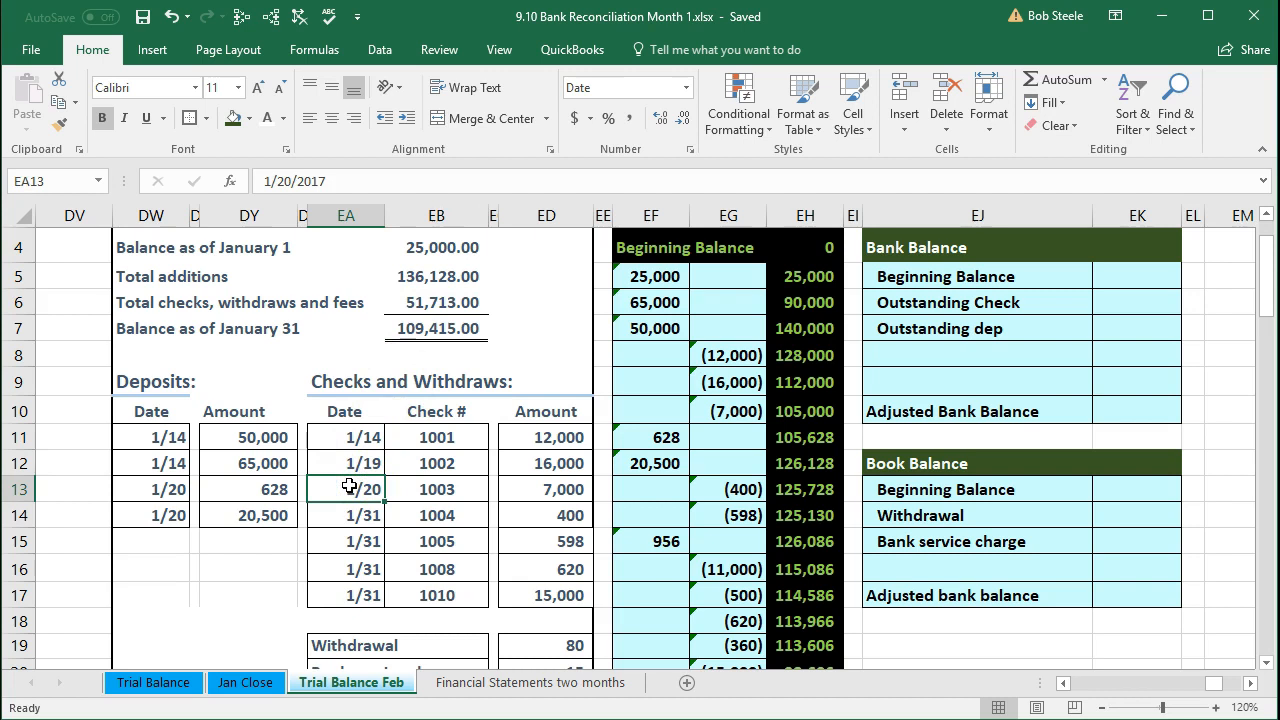
left_click(265, 437)
left_click(265, 463)
left_click(268, 488)
left_click(270, 514)
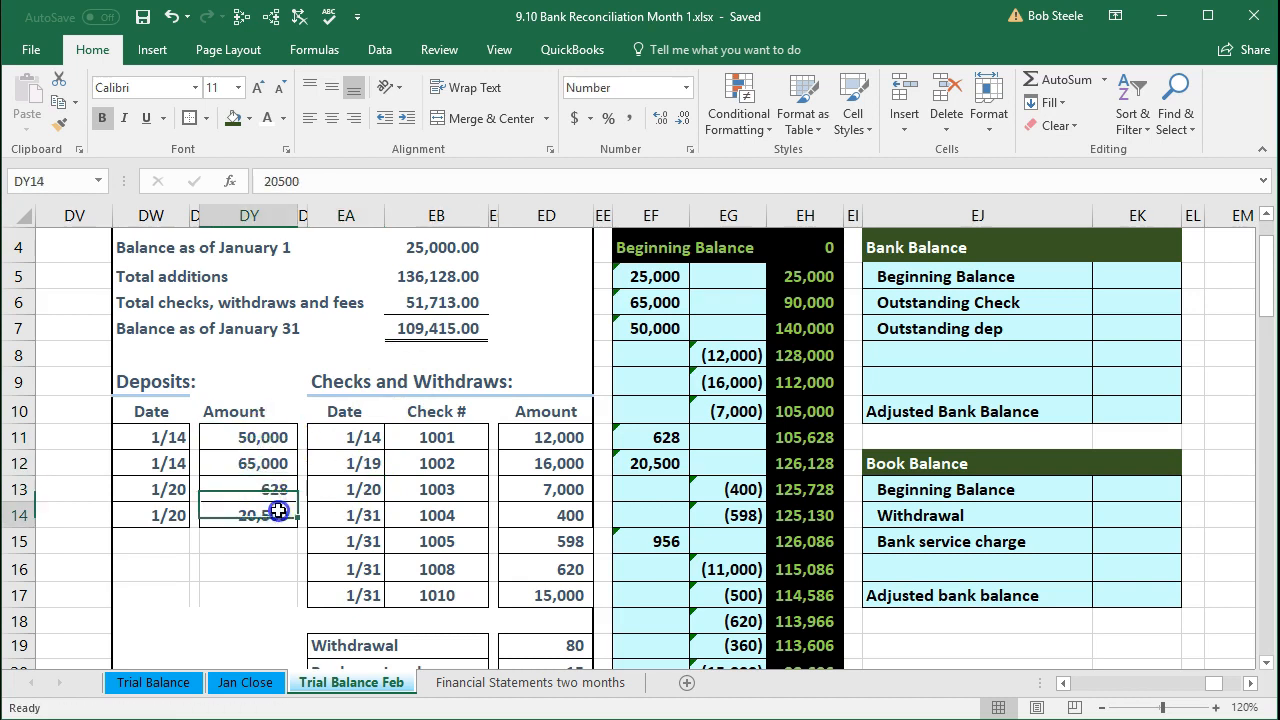
left_click(540, 437)
left_click(538, 460)
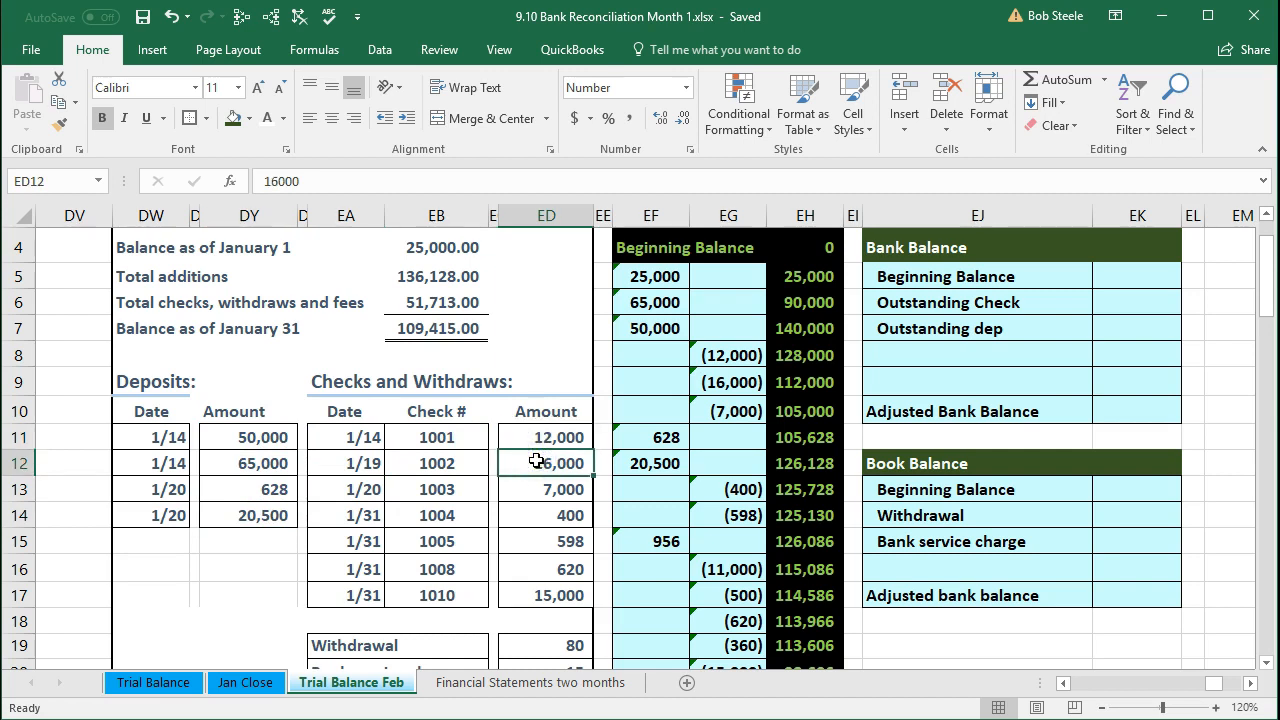
left_click(536, 463)
Highlight the Checking ledger heading beside the bank statement and open the Trial Balance sheet to view its source Checking ledger
scroll(536, 466, "up", 1)
left_click_drag(641, 294, 764, 296)
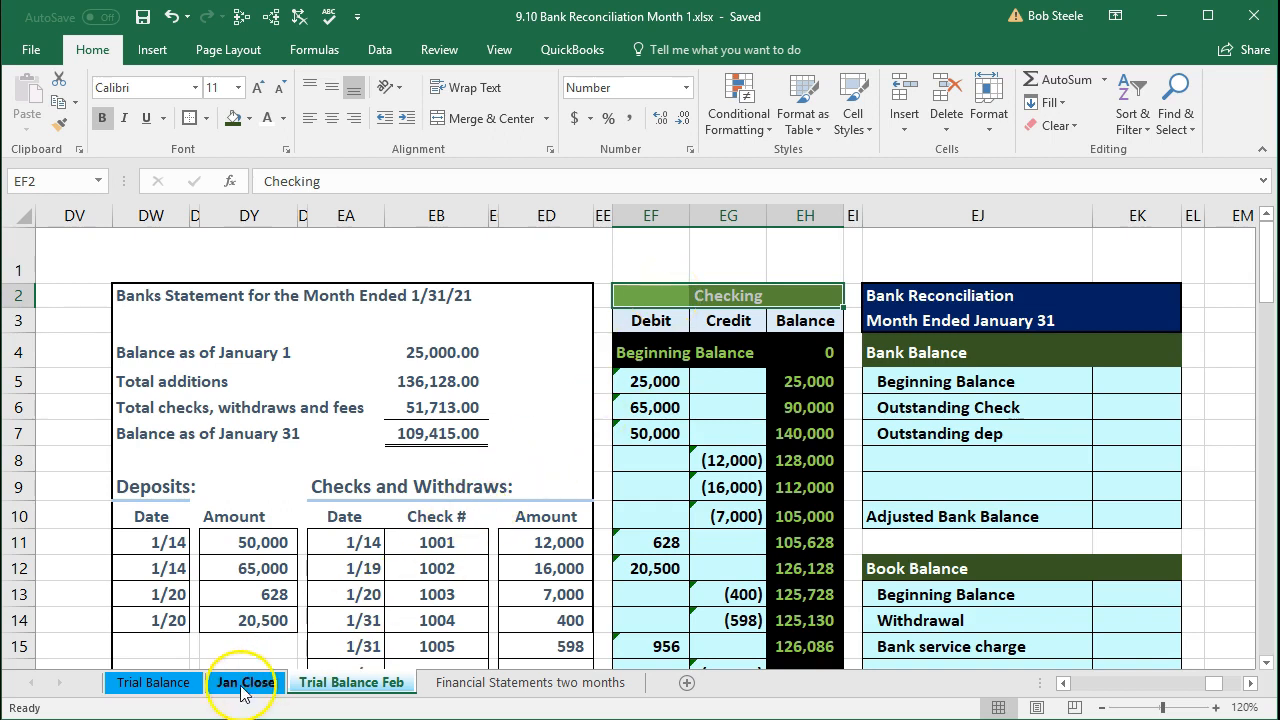
left_click(148, 690)
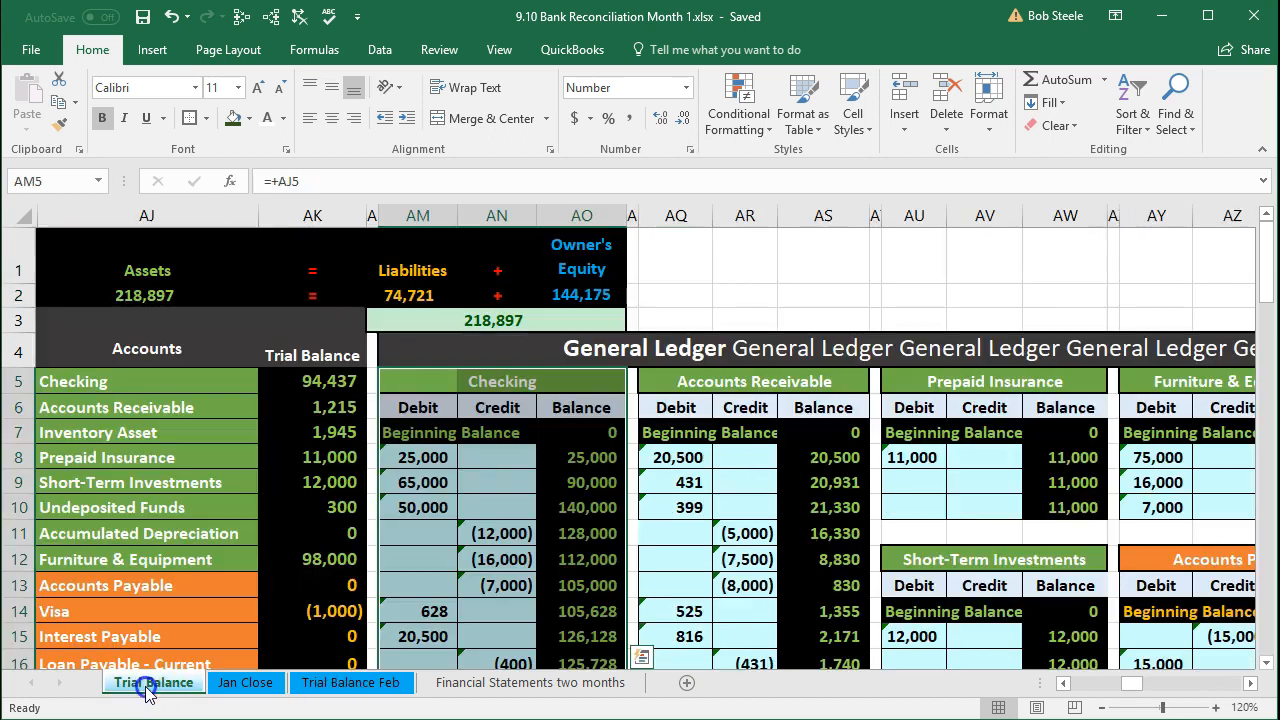
Inspect the Checking amount in the trial balance and the first debit entry in its general ledger account
left_click(390, 578)
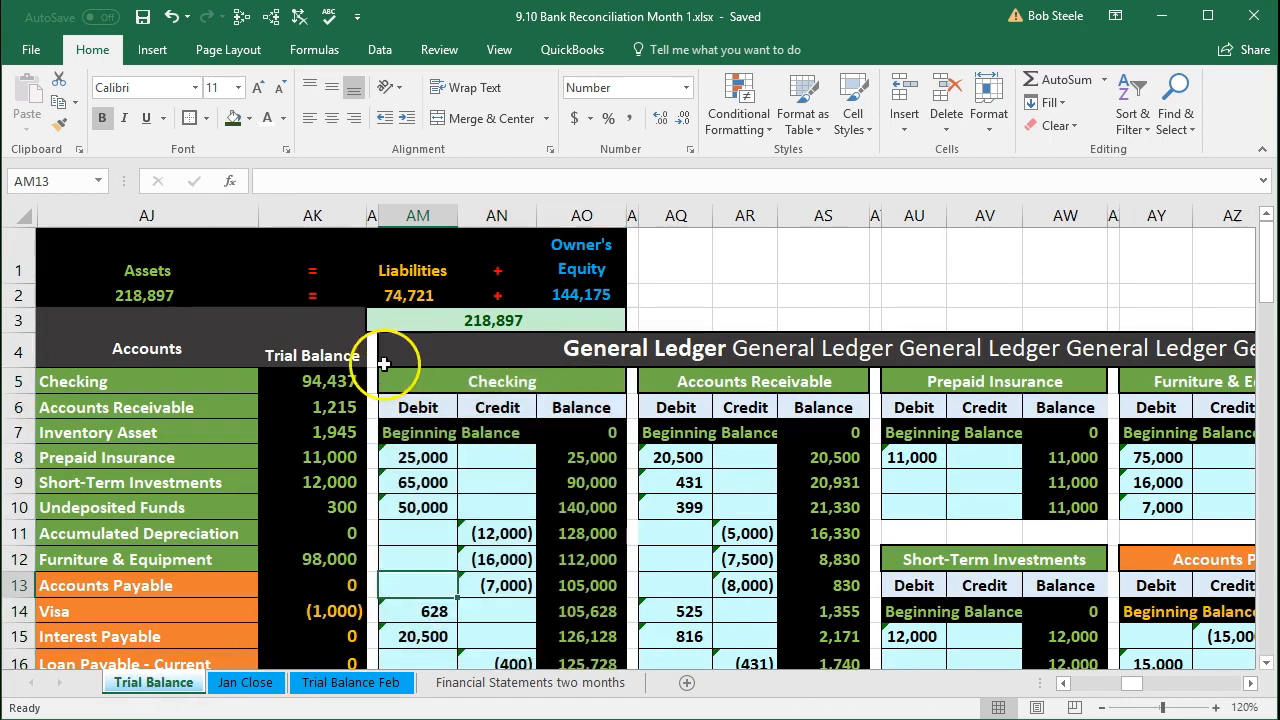
left_click(342, 381)
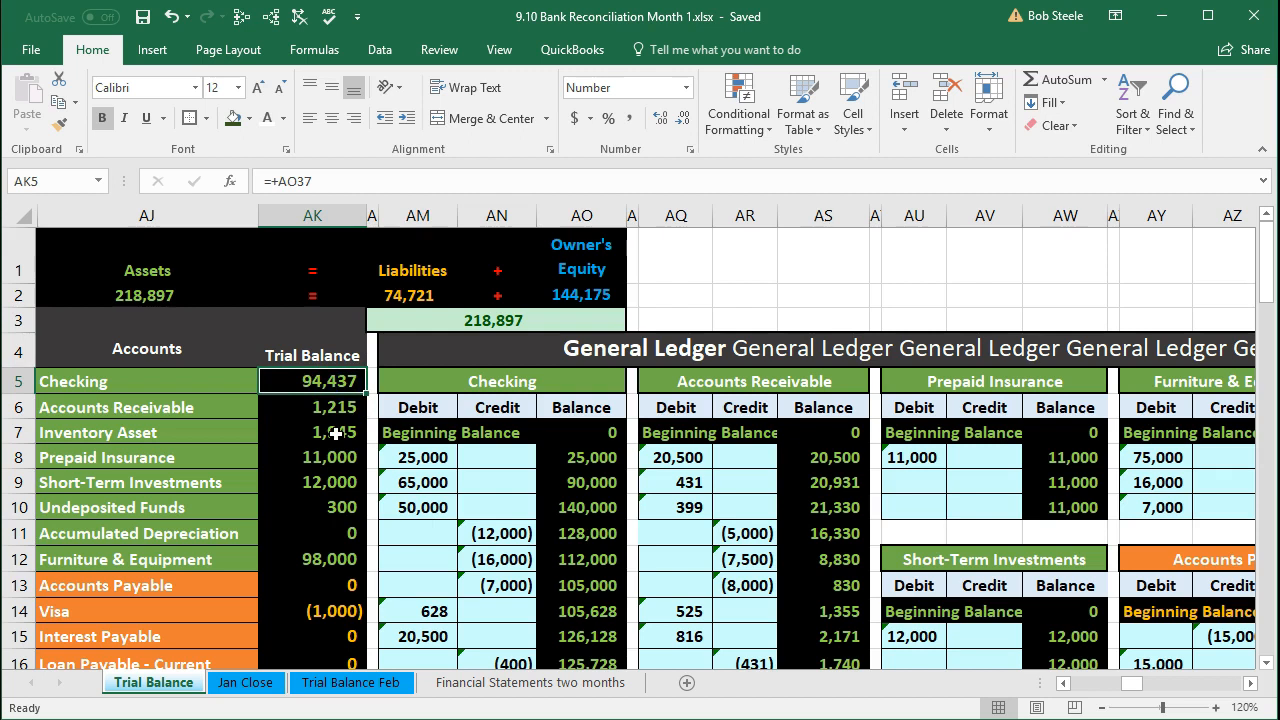
left_click(416, 457)
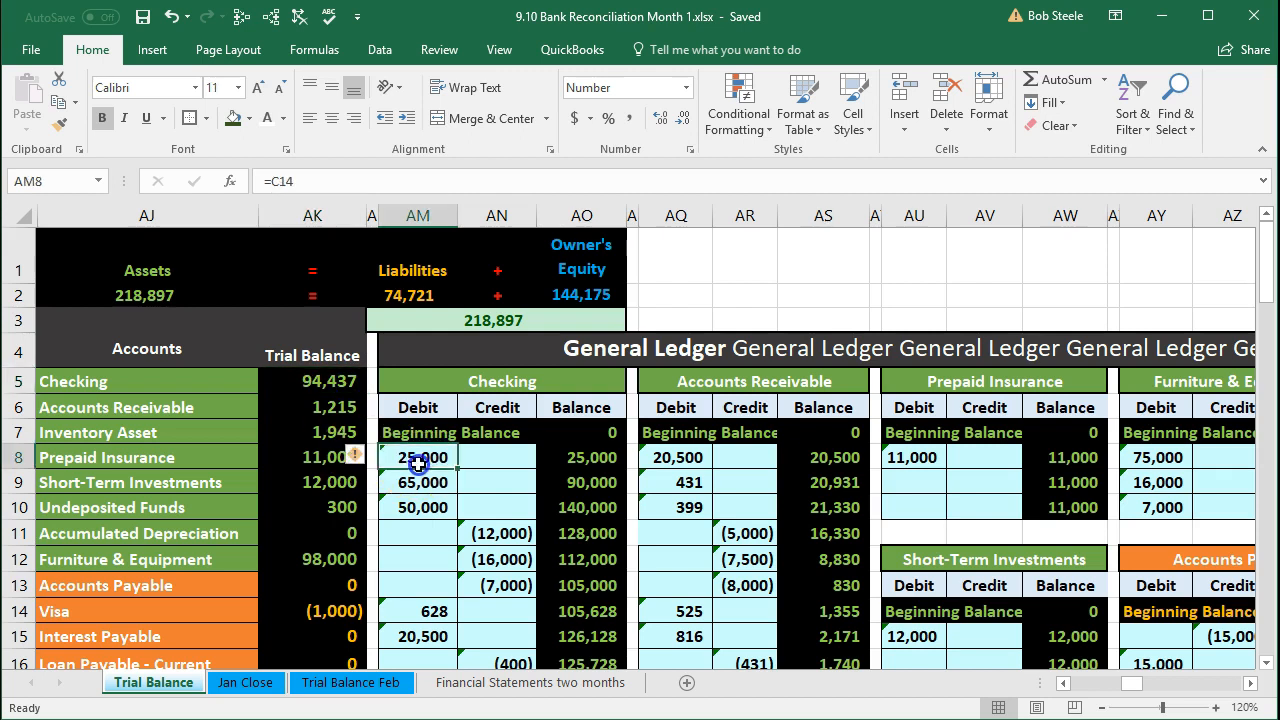
scroll(418, 464, "down", 1)
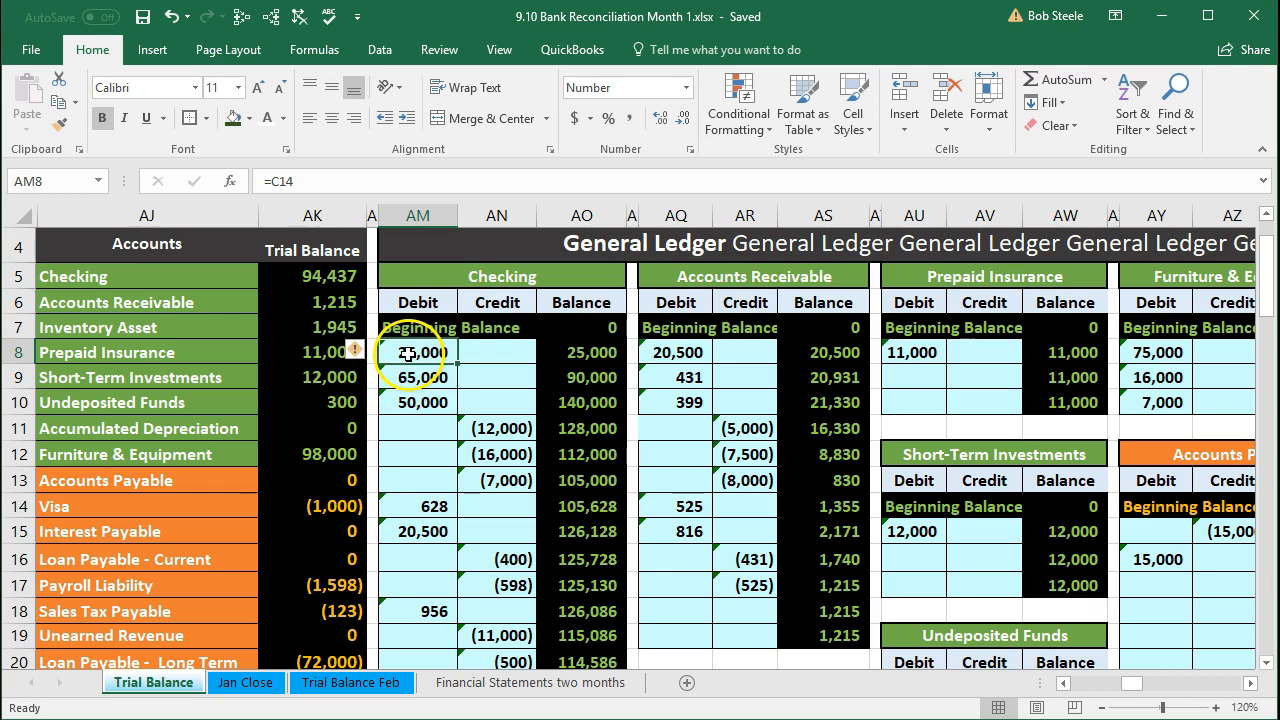
Trace the trial balance's Checking amount to its source in the ledger's ending balance and highlight the first three debit rows
left_click(333, 286)
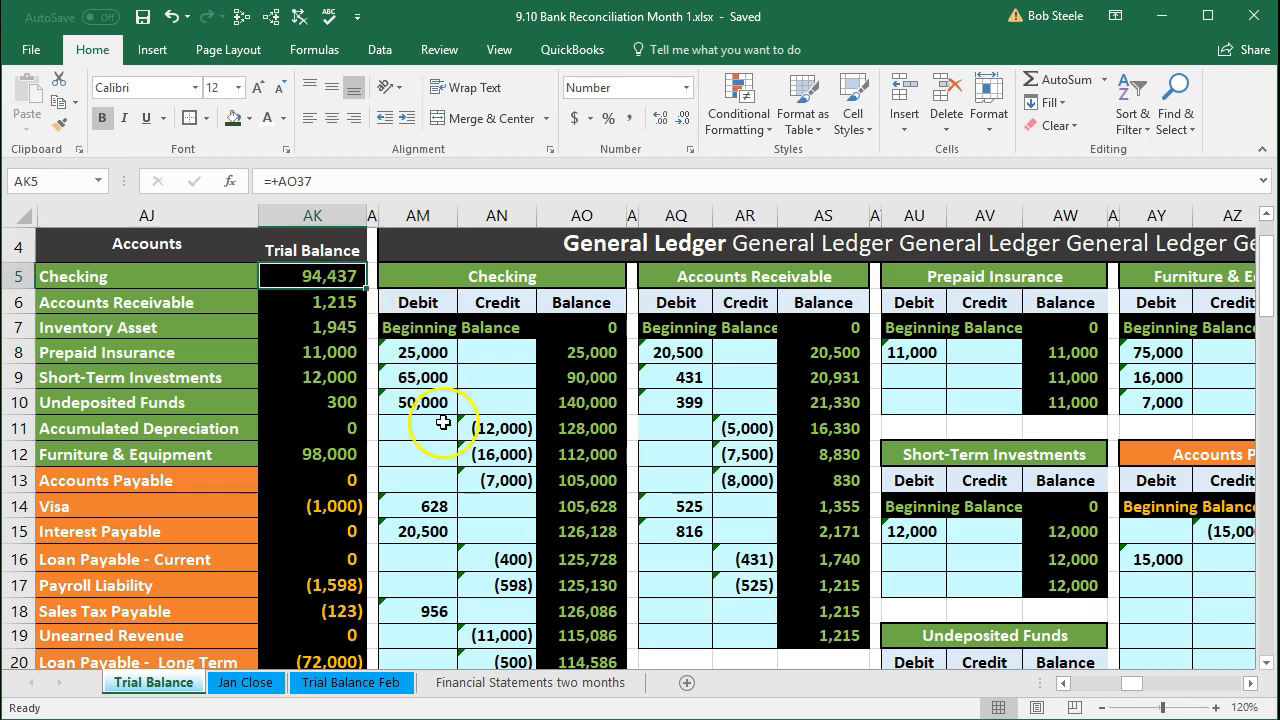
left_click(270, 17)
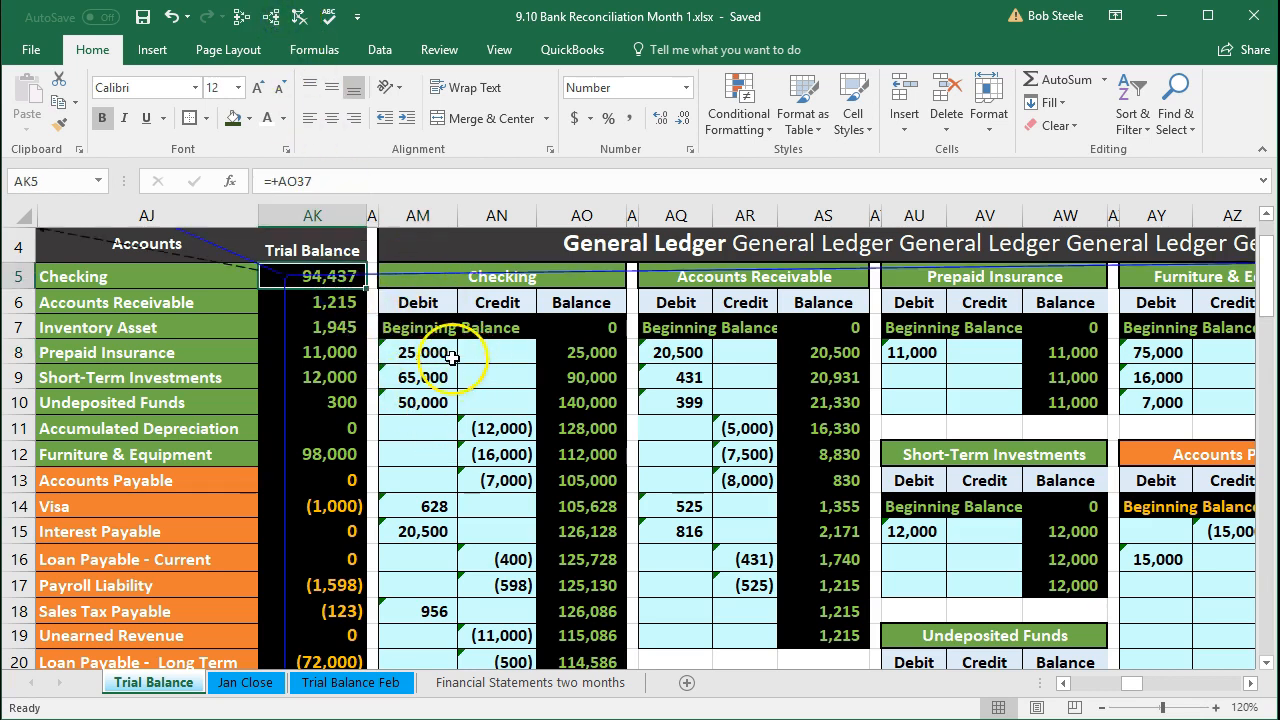
left_click(240, 17)
scroll(407, 311, "down", 1)
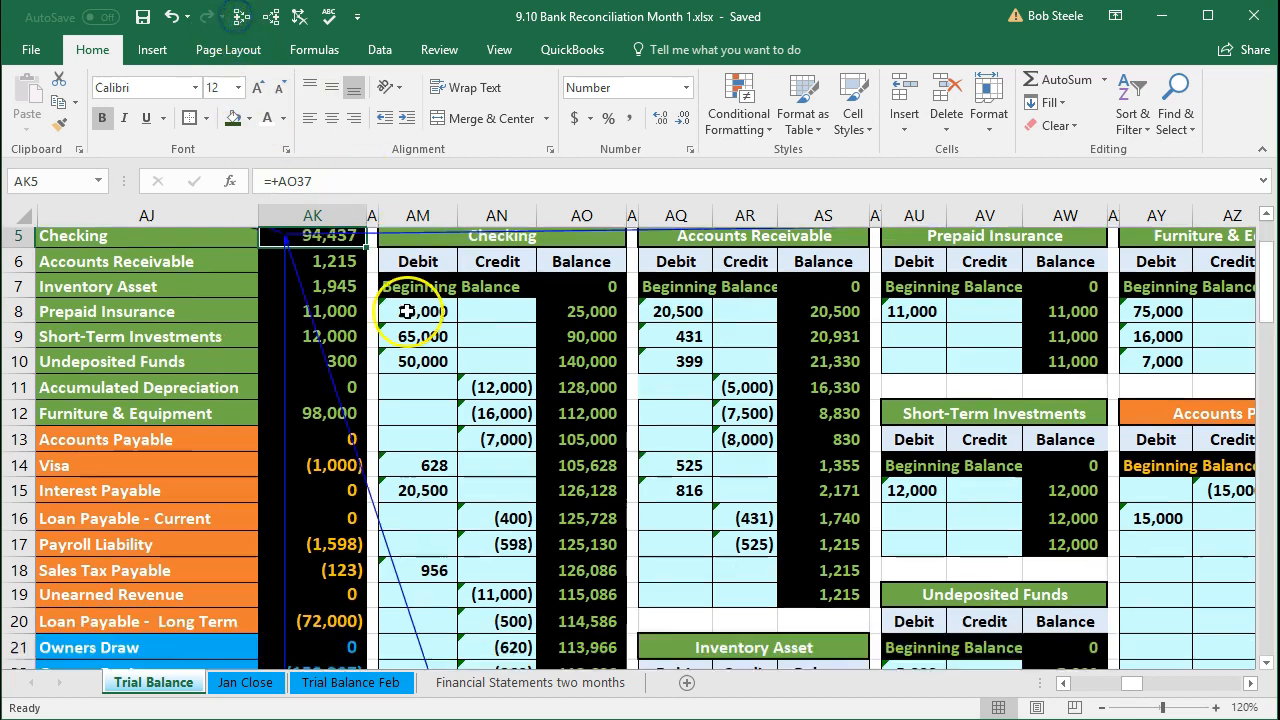
scroll(407, 311, "down", 6)
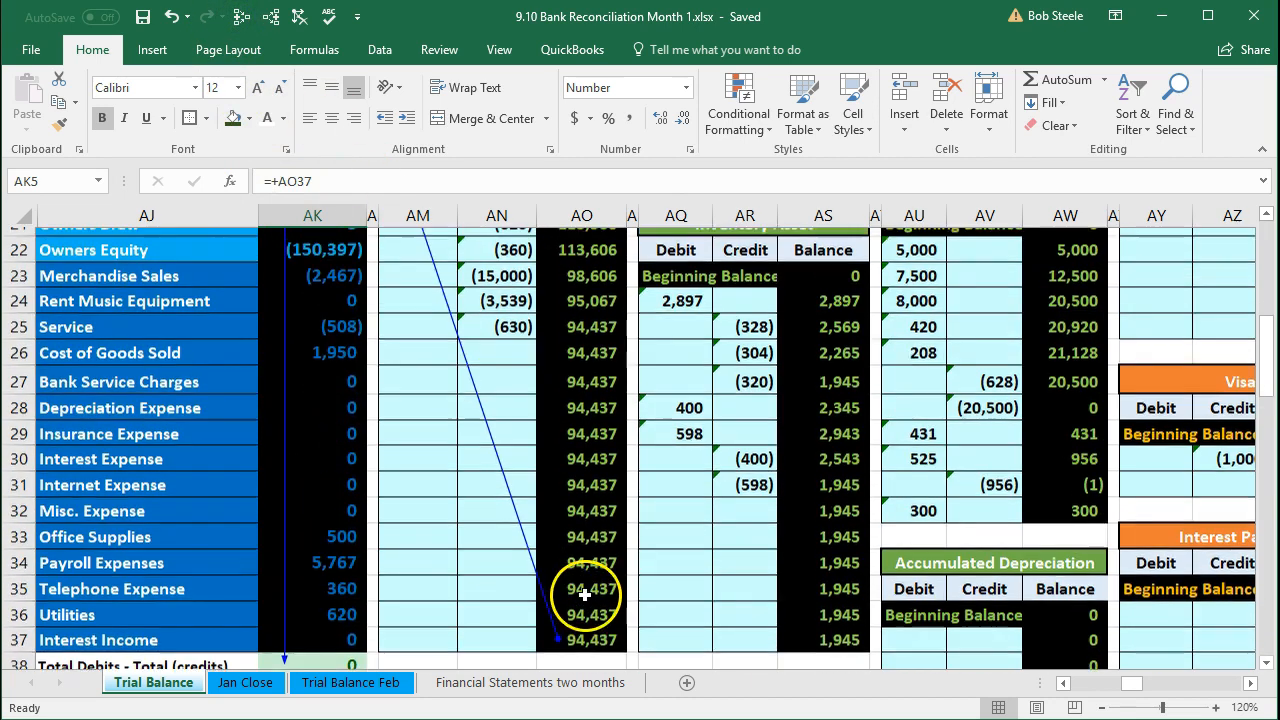
scroll(584, 594, "up", 5)
left_click_drag(416, 267, 520, 325)
scroll(471, 334, "up", 1)
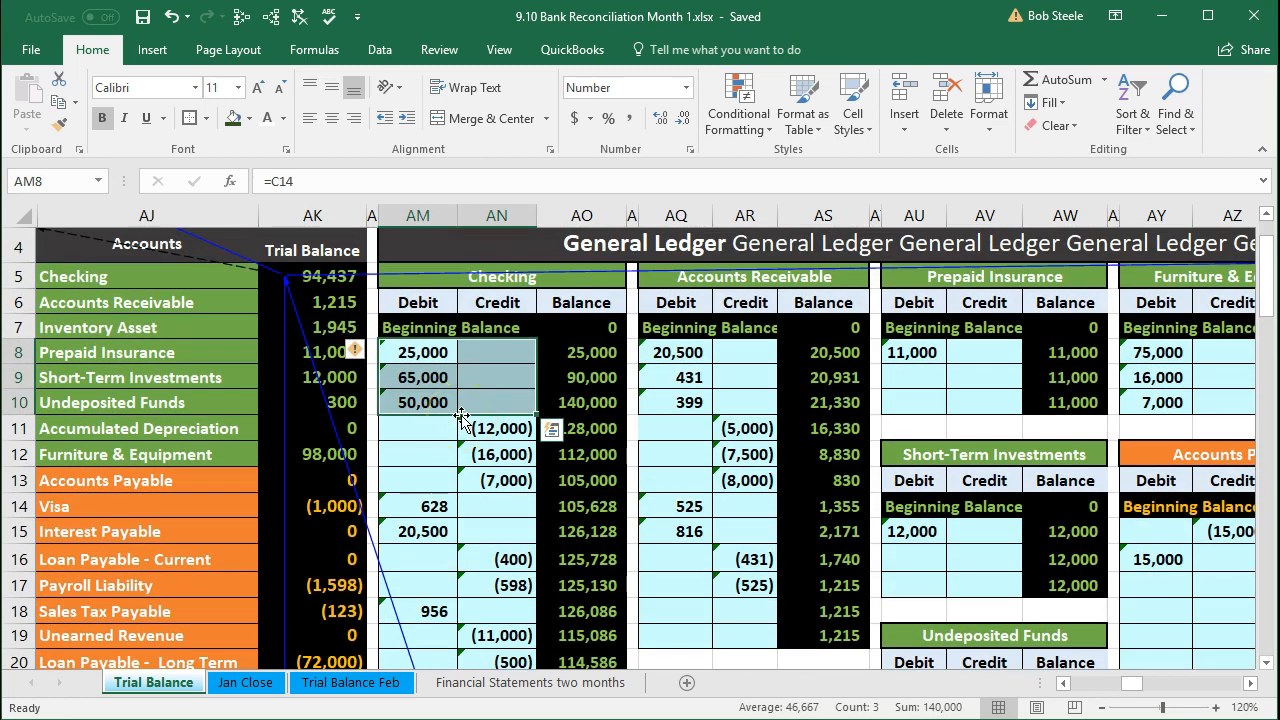
Return to the Trial Balance Feb sheet and review the first Checking ledger debit and check 1001 on the bank statement
left_click(355, 686)
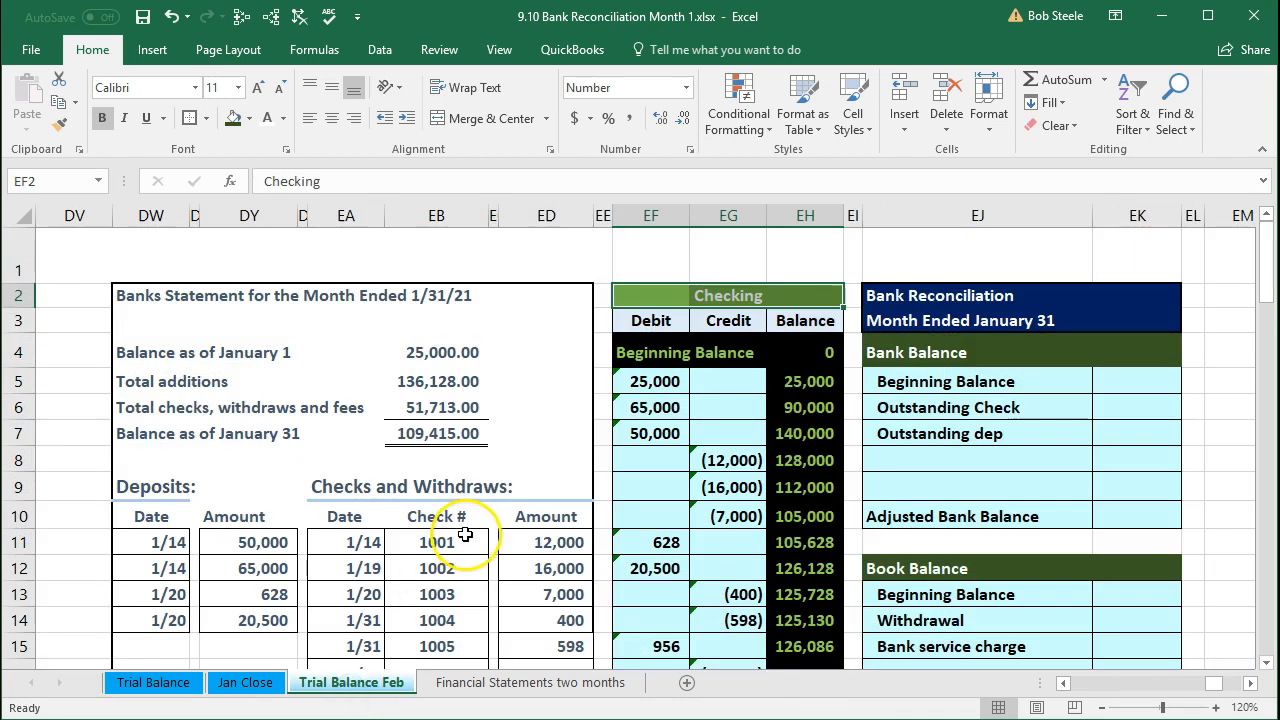
left_click(680, 407)
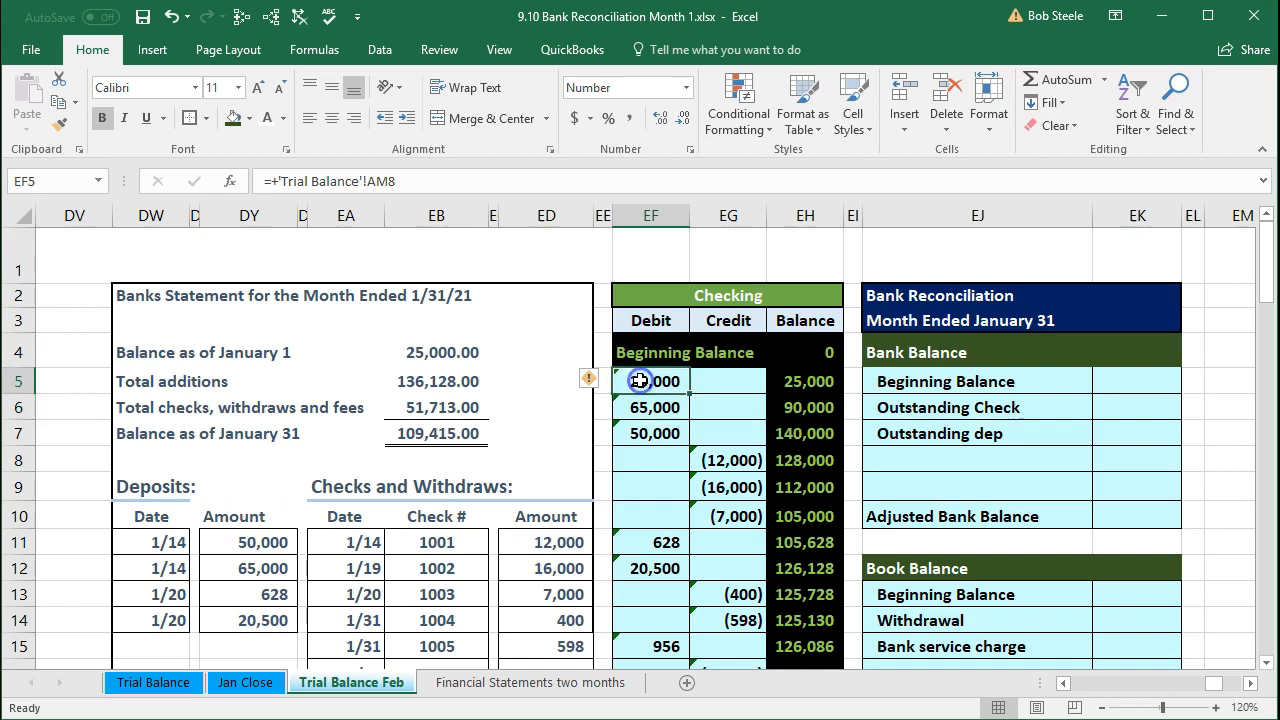
left_click(451, 543)
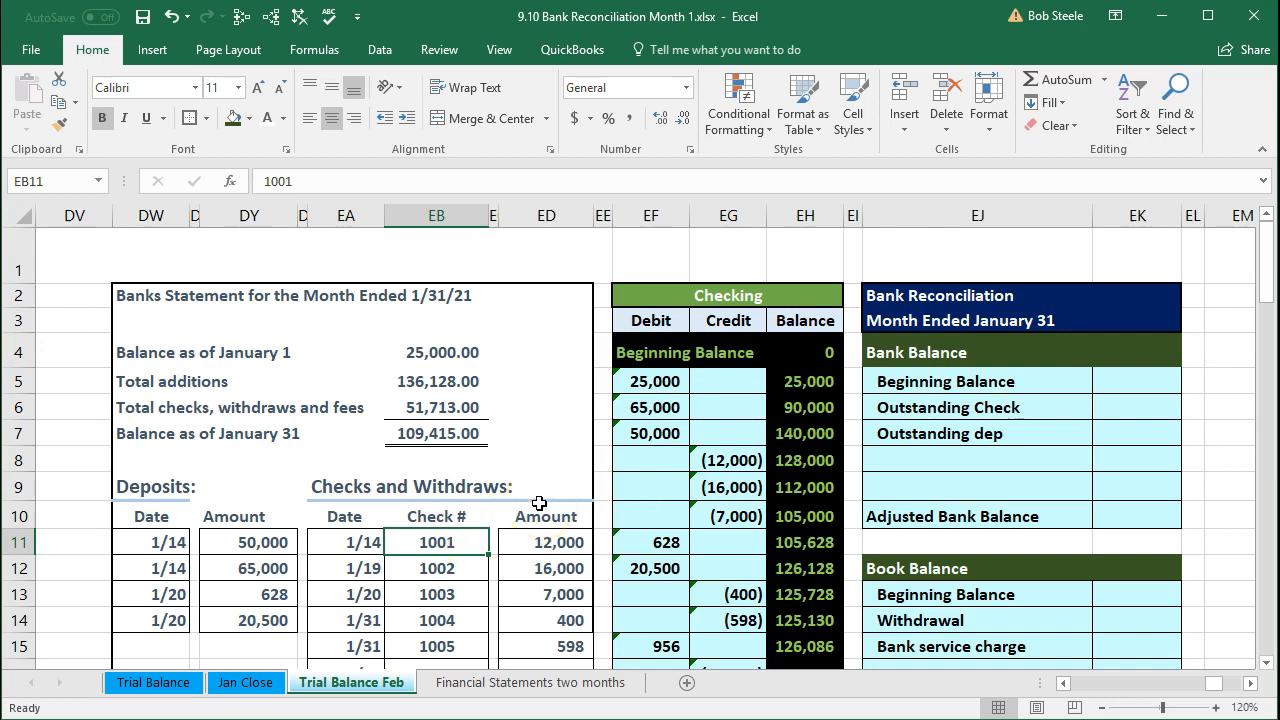
scroll(539, 503, "down", 1)
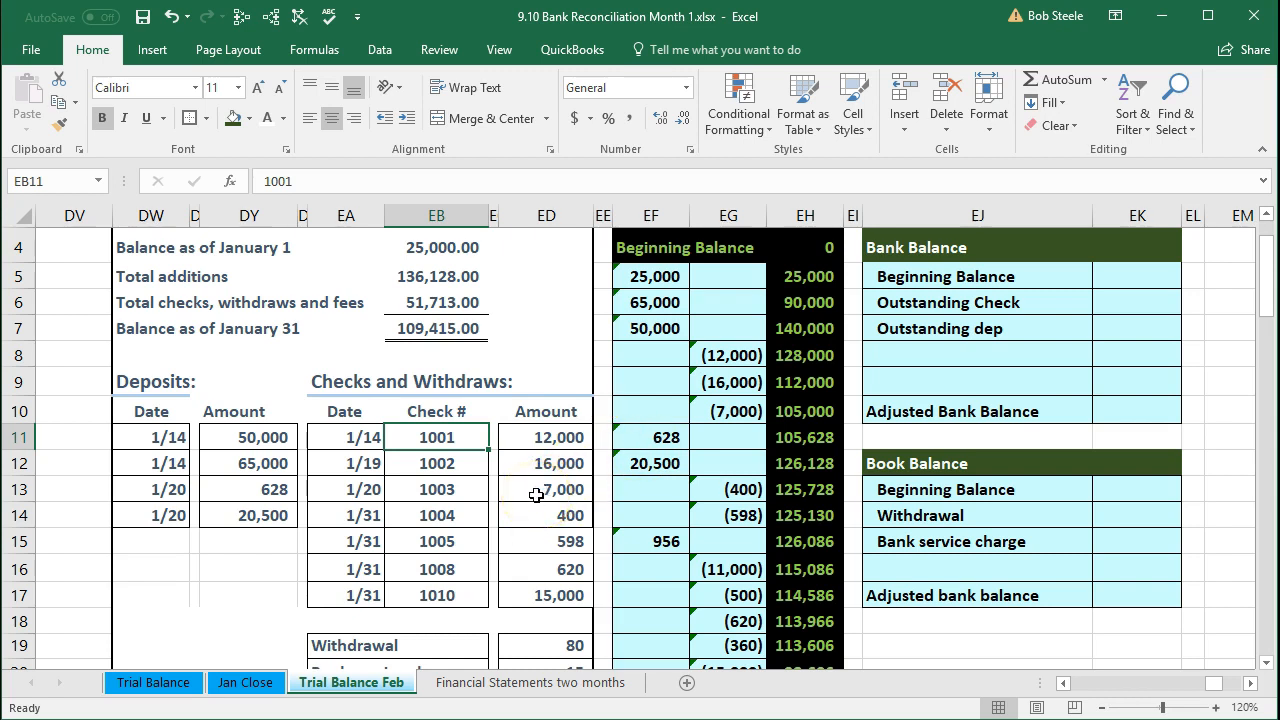
Match the 50,000 bank deposit to the Checking ledger debit and fill both cells with light green
left_click(275, 438)
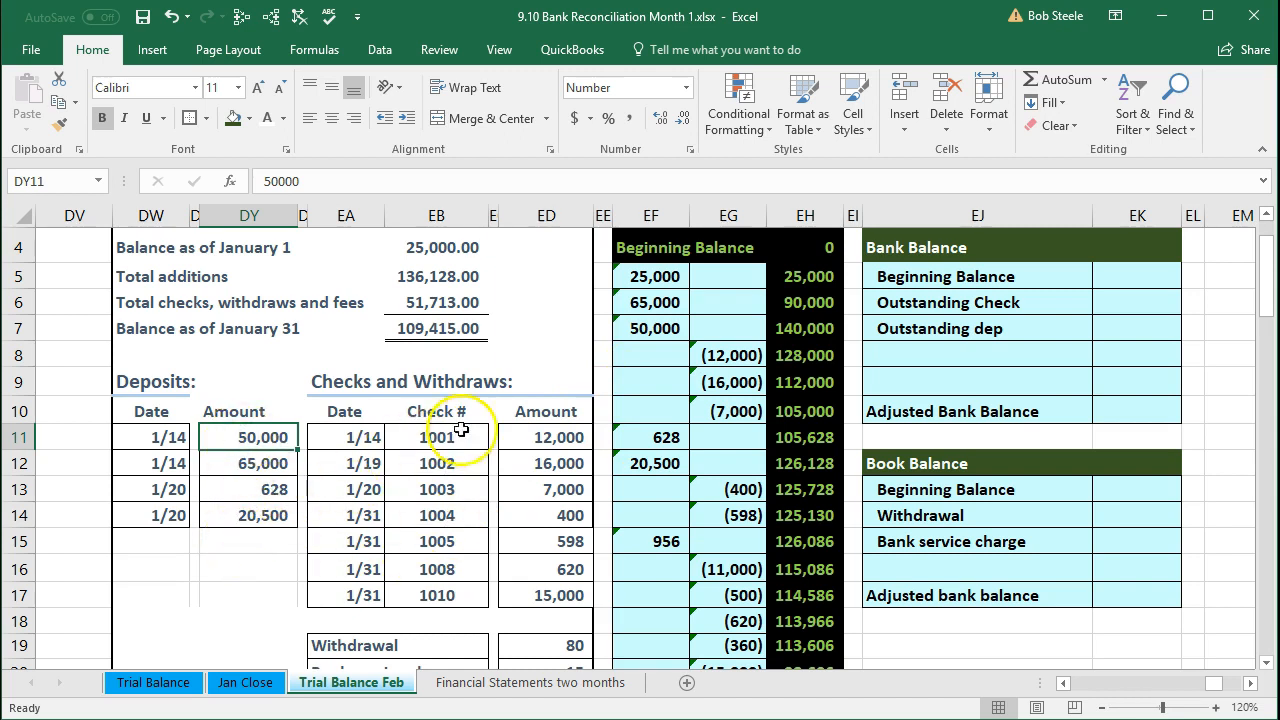
left_click(639, 334)
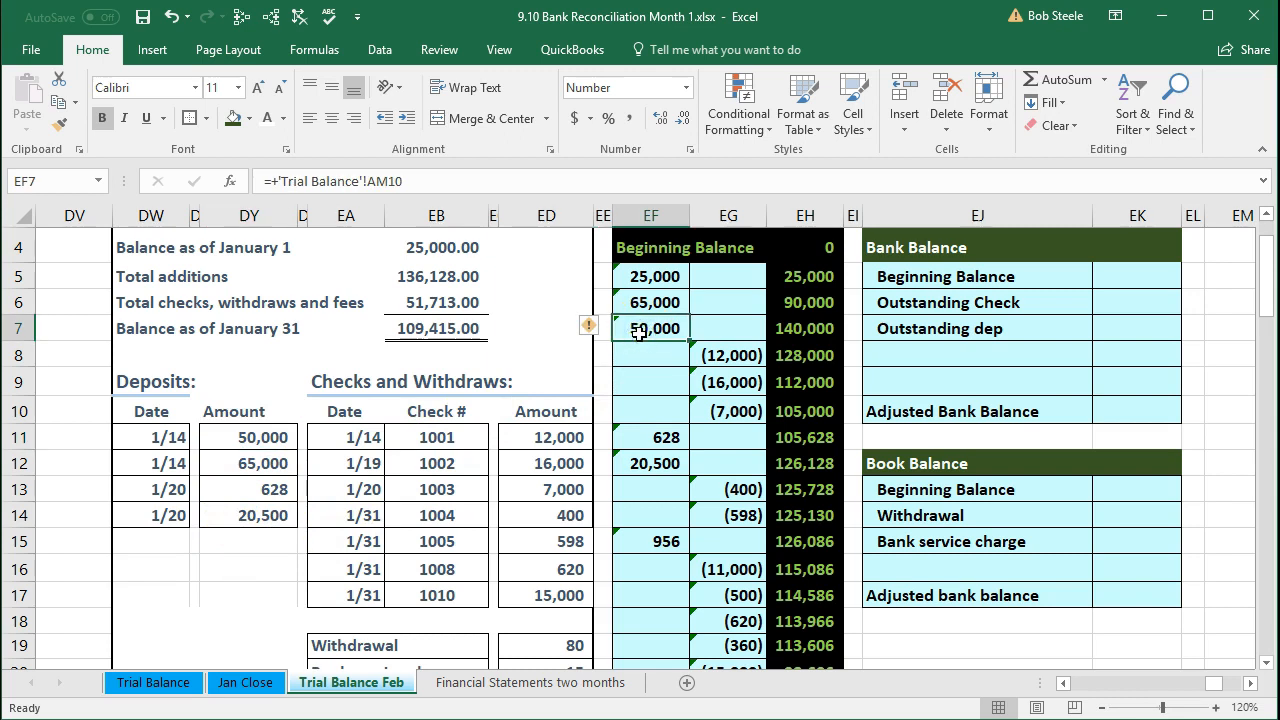
left_click(267, 441)
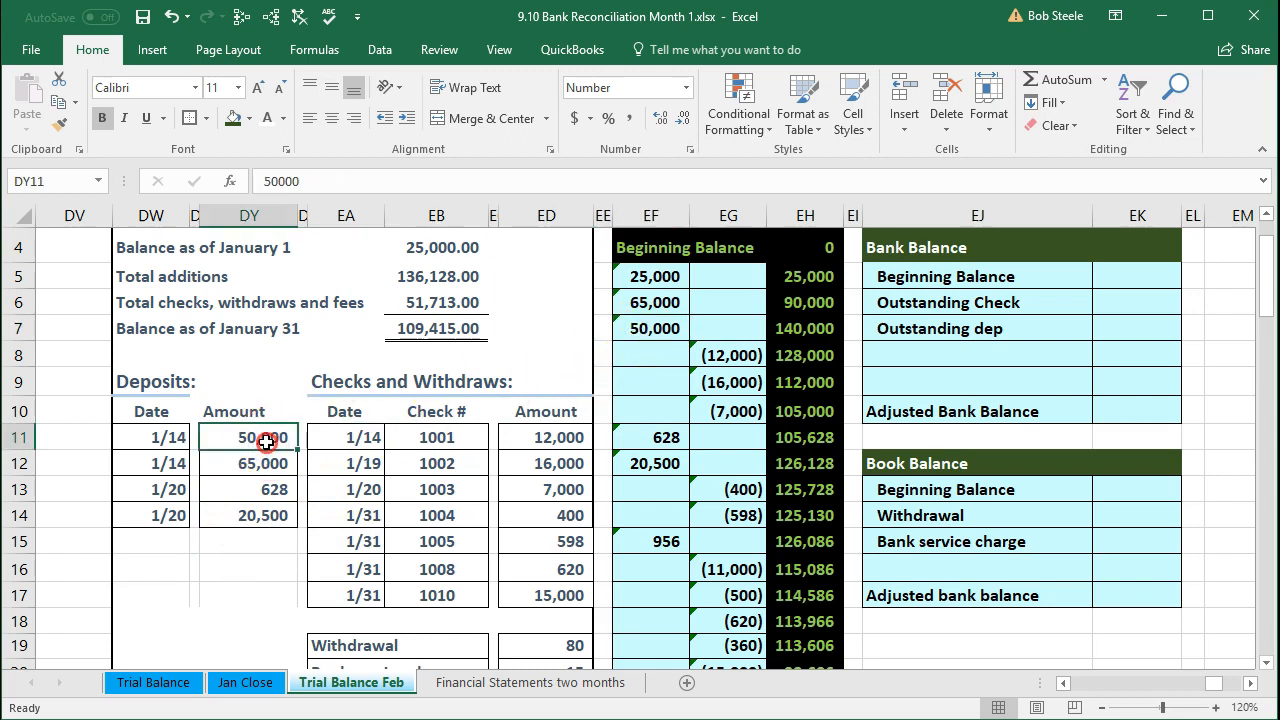
right_click(267, 441)
left_click(364, 410)
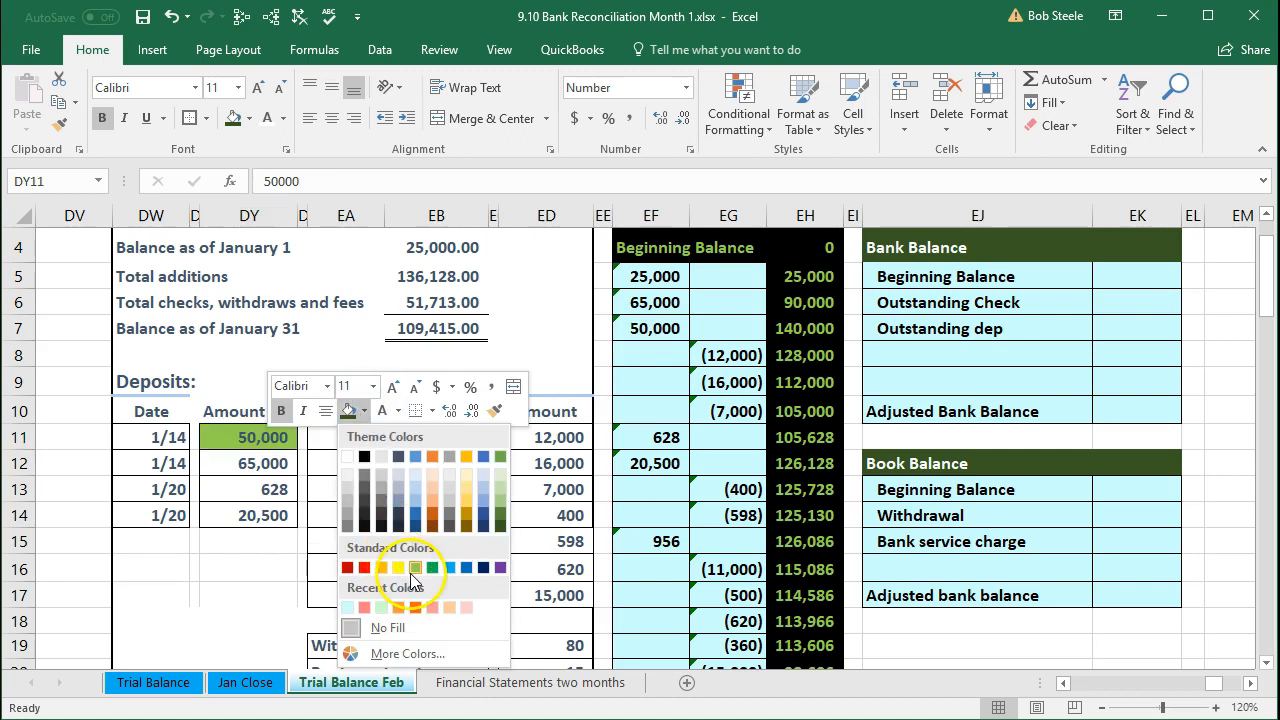
left_click(413, 572)
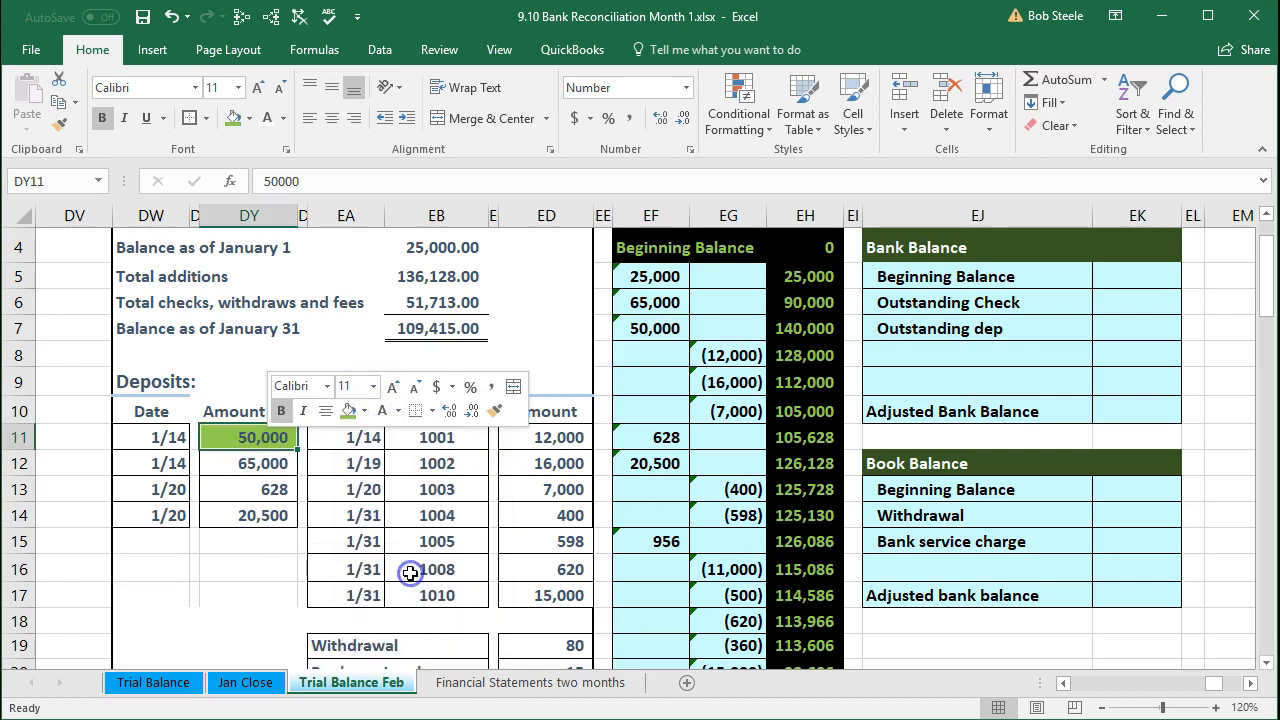
left_click(634, 328)
right_click(636, 333)
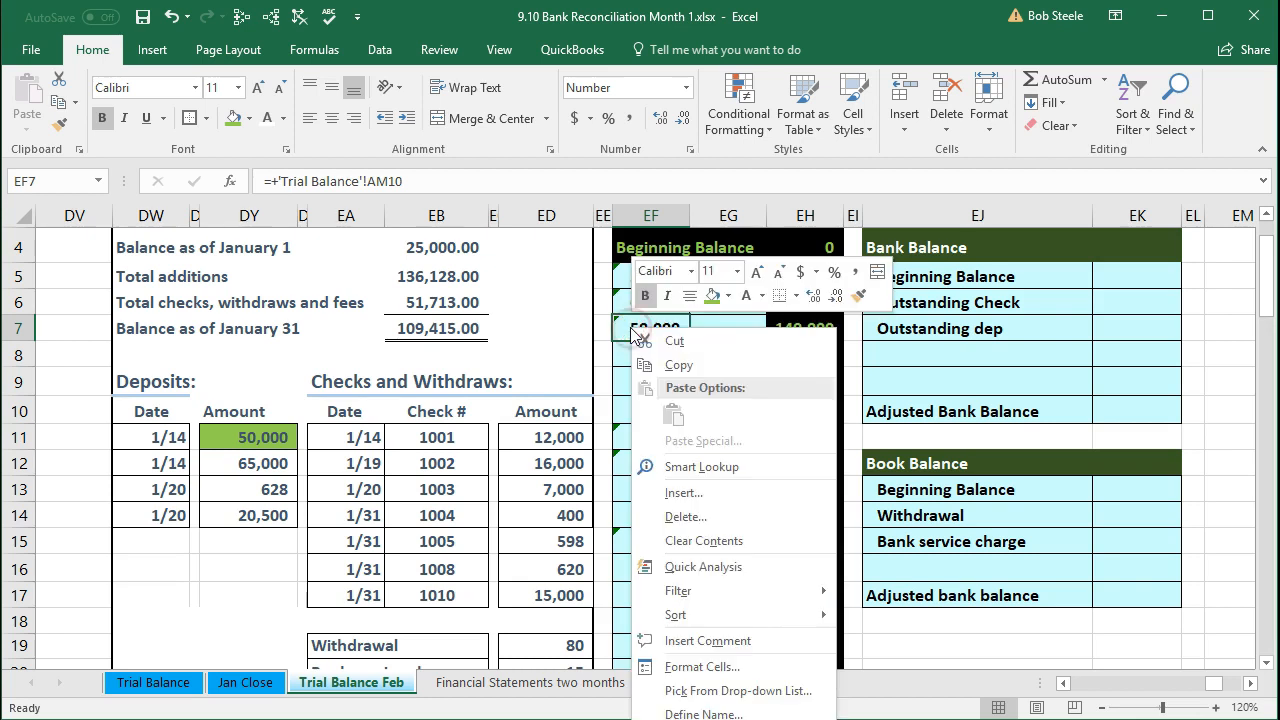
left_click(710, 296)
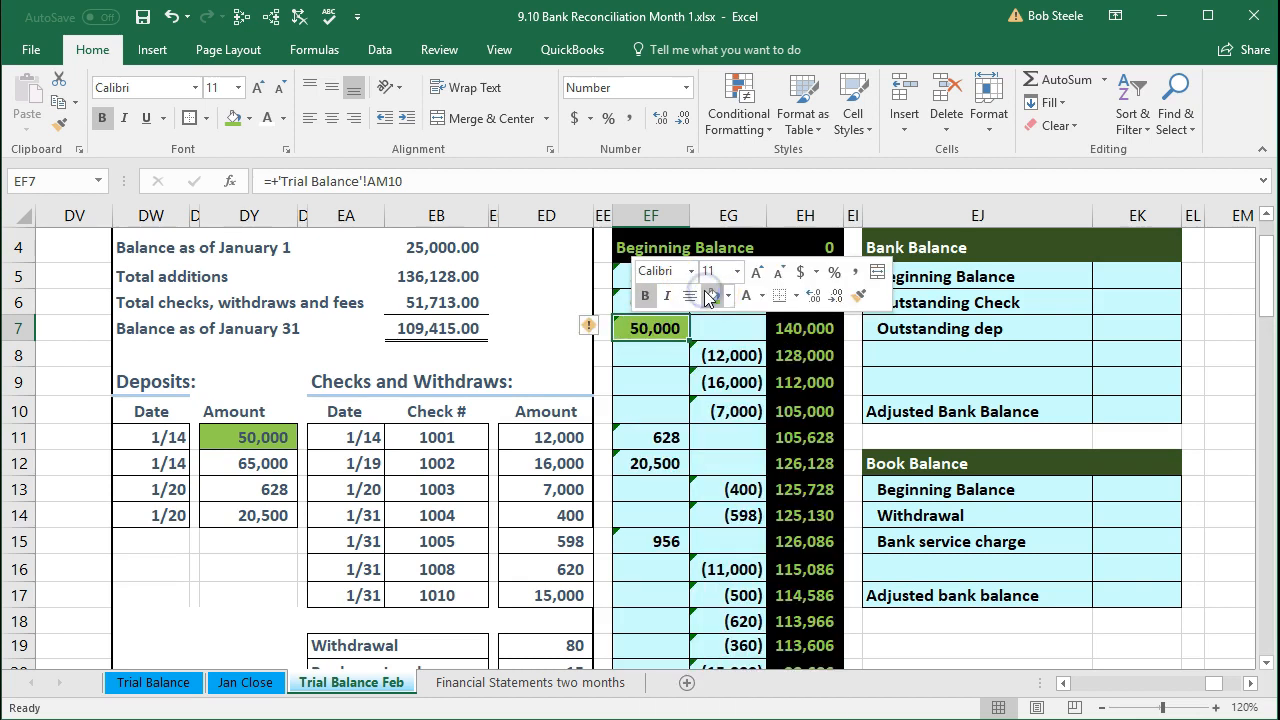
Check the statement dates and fill the 65,000 bank deposit and its matching Checking ledger debit with light green
left_click(362, 484)
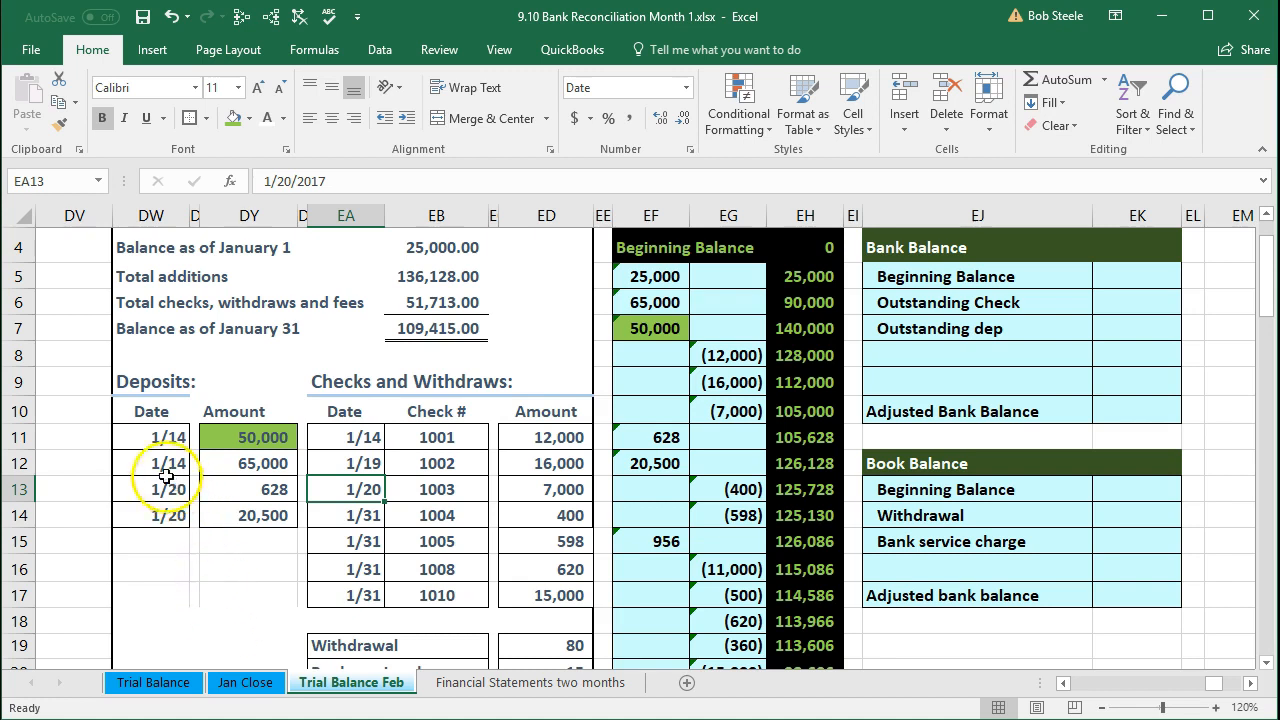
left_click(132, 437)
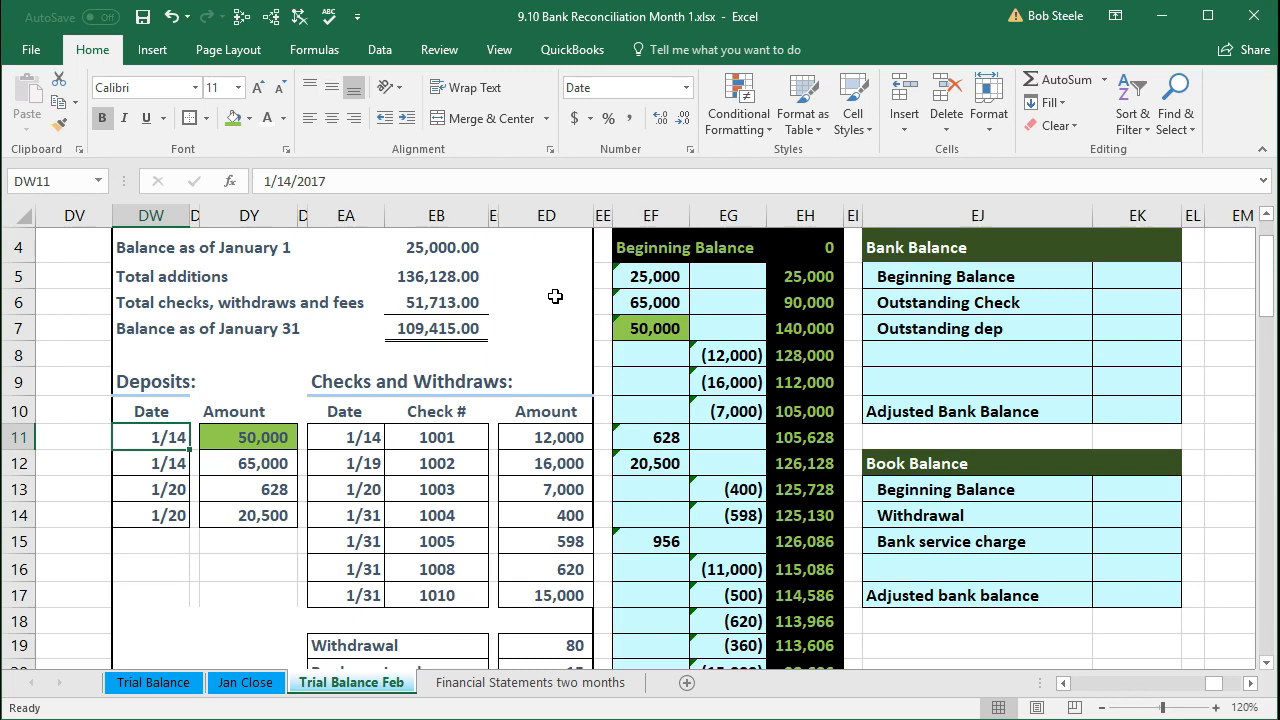
left_click(227, 463)
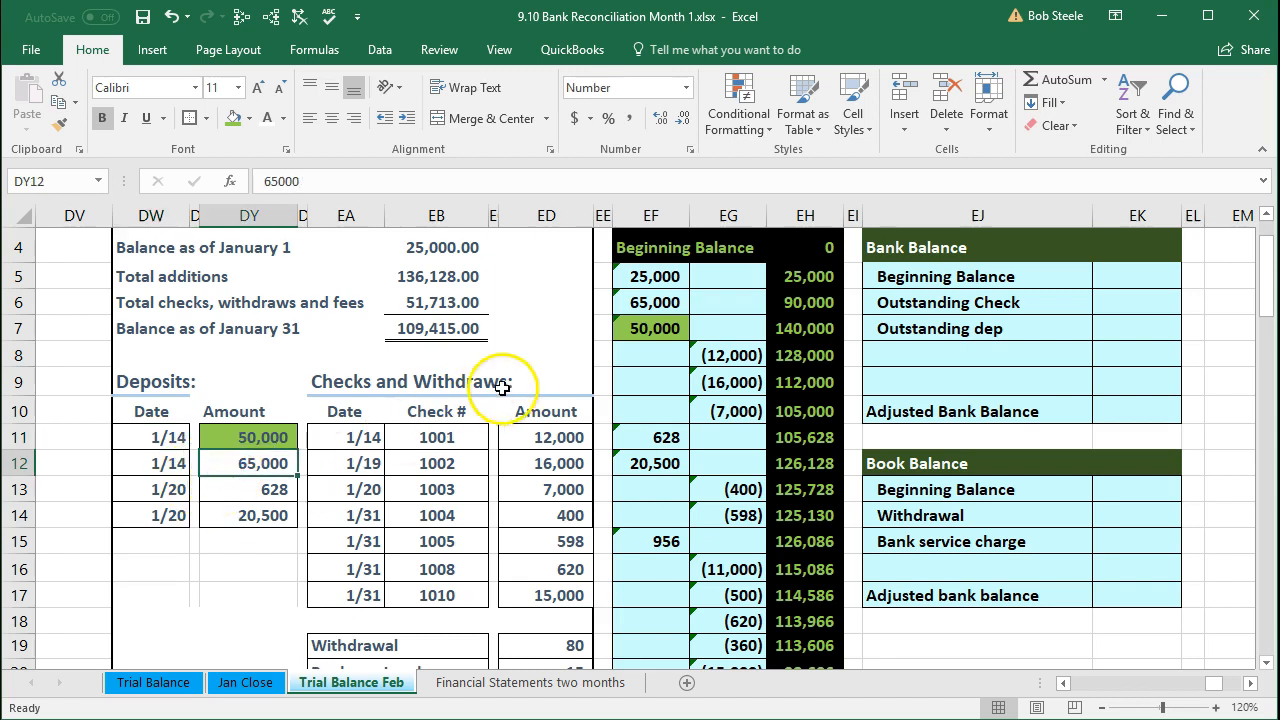
left_click(645, 302)
left_click(270, 463)
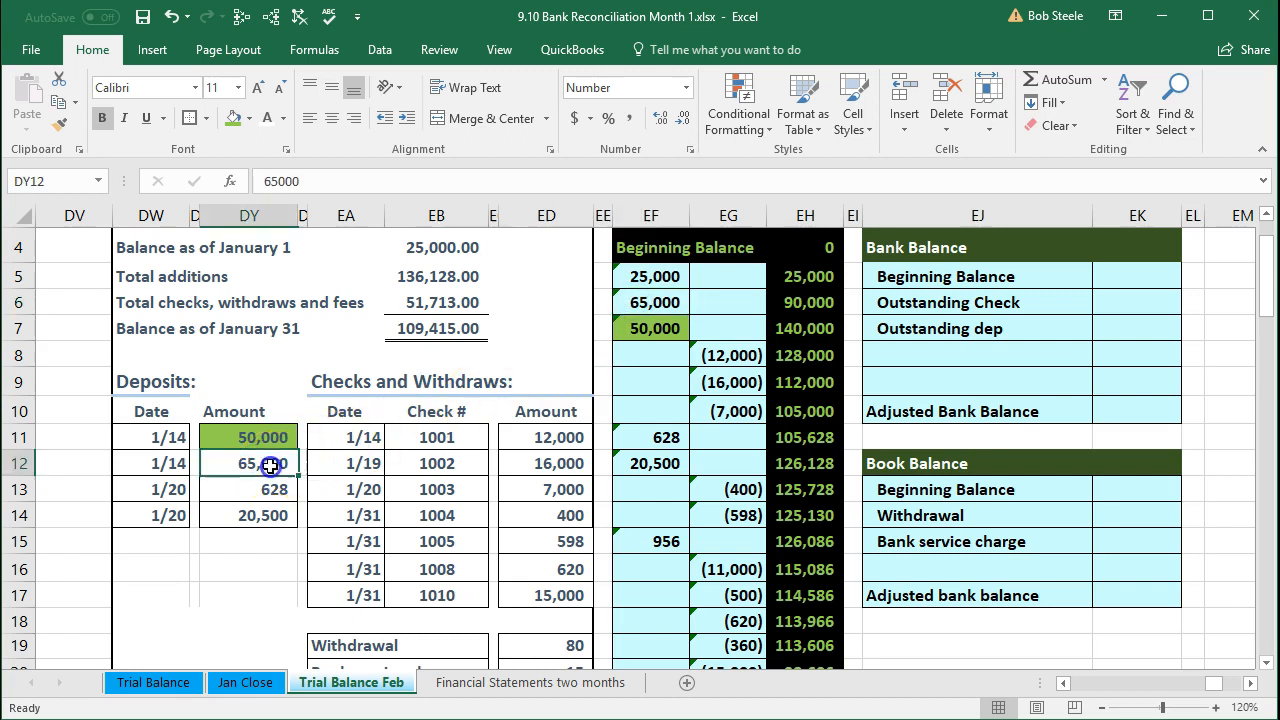
right_click(270, 463)
left_click(352, 435)
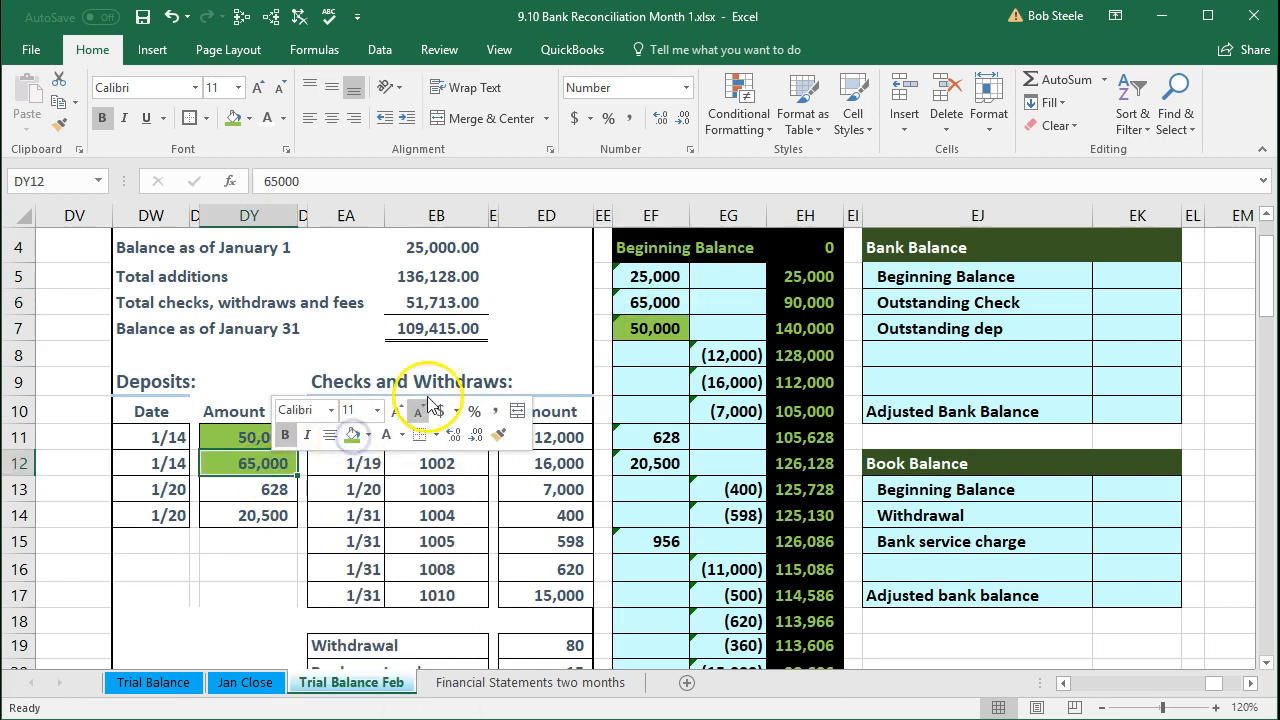
left_click(640, 304)
right_click(640, 304)
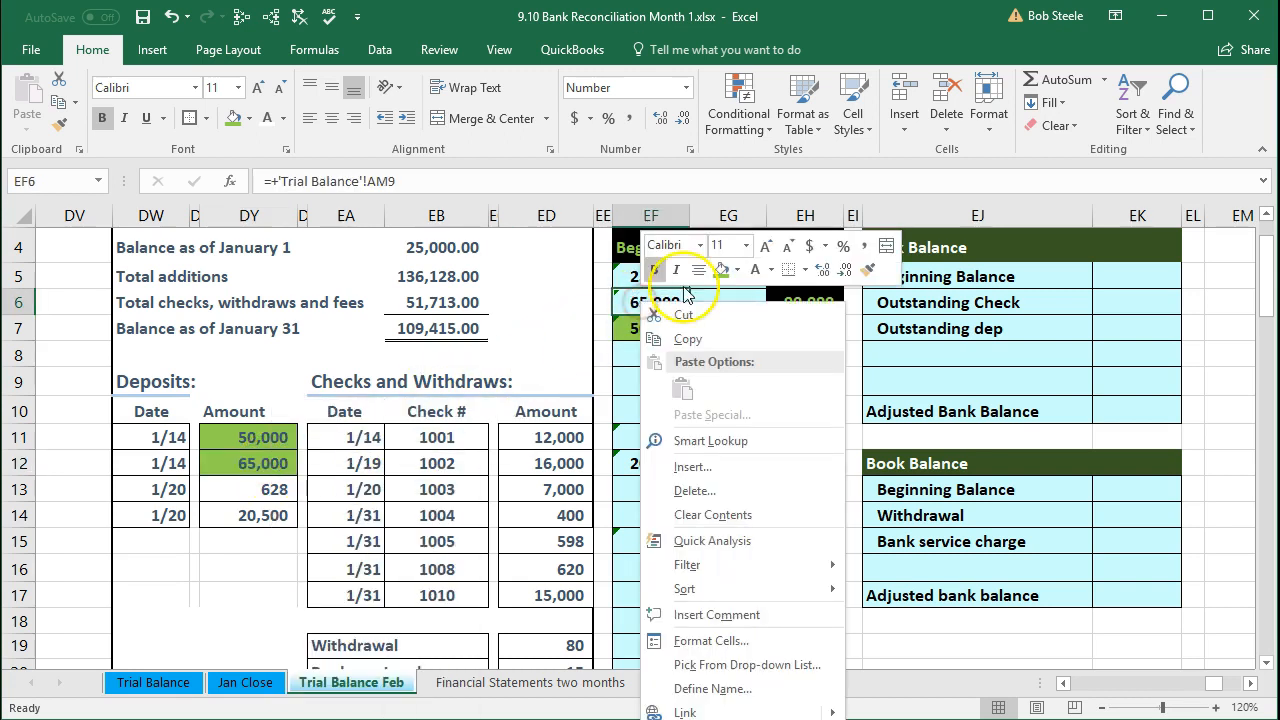
left_click(721, 269)
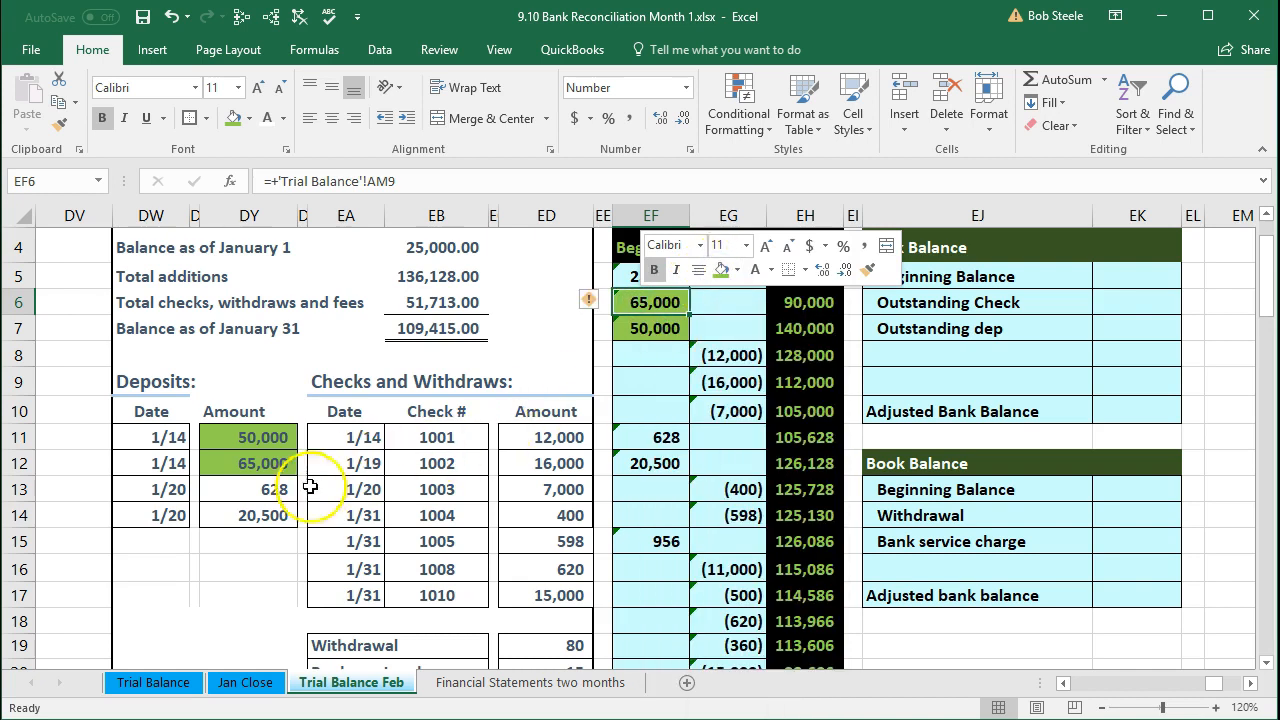
Fill the 628 bank deposit and its matching Checking ledger debit with the same light green
left_click(275, 489)
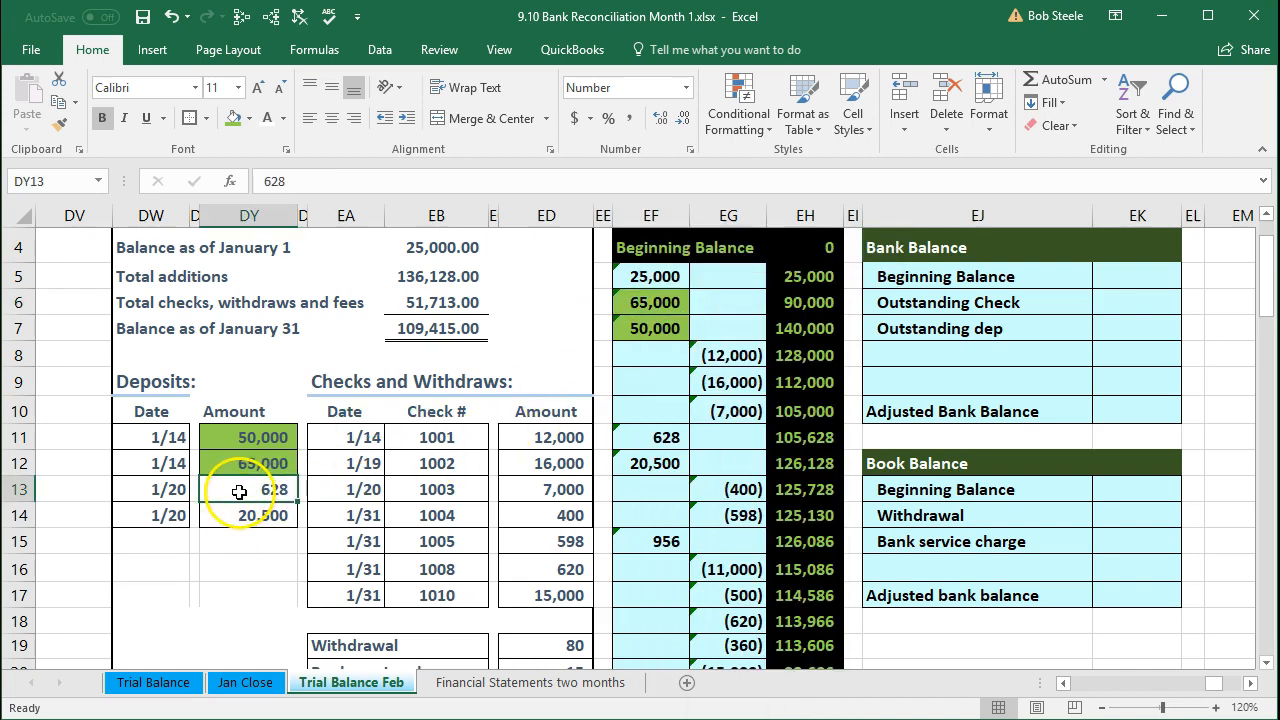
right_click(241, 490)
key("Escape")
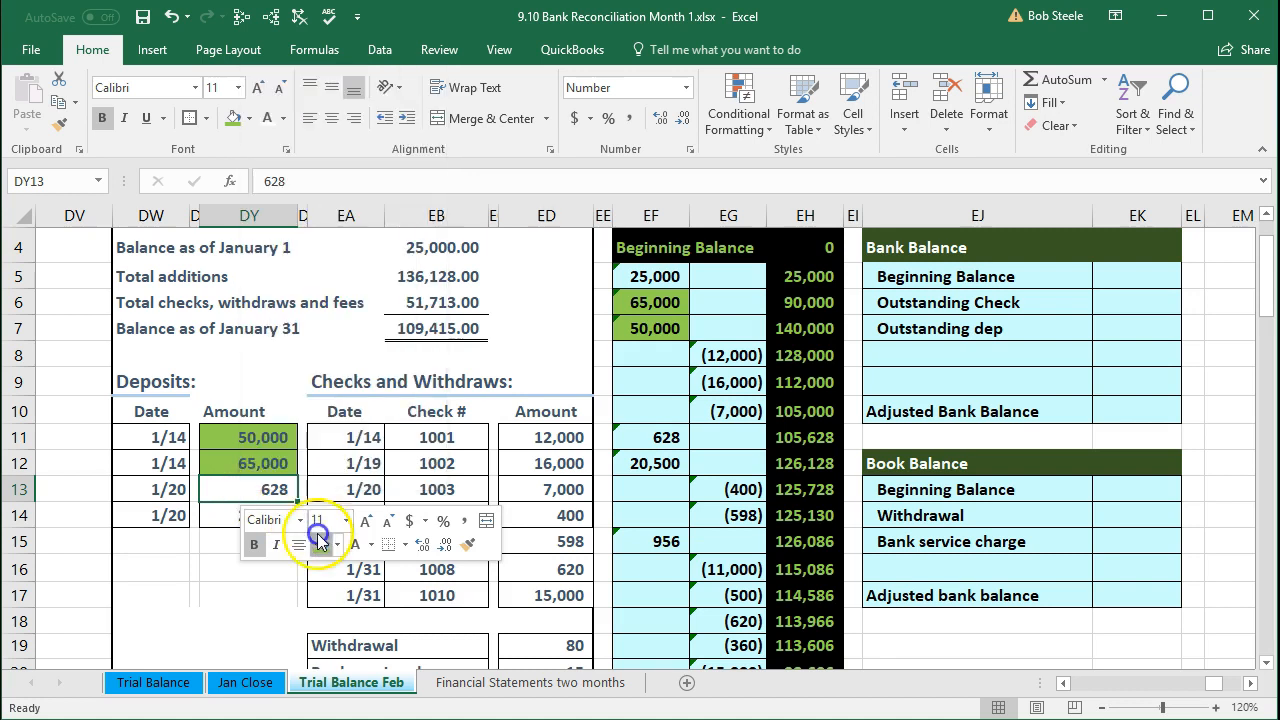
left_click(641, 432)
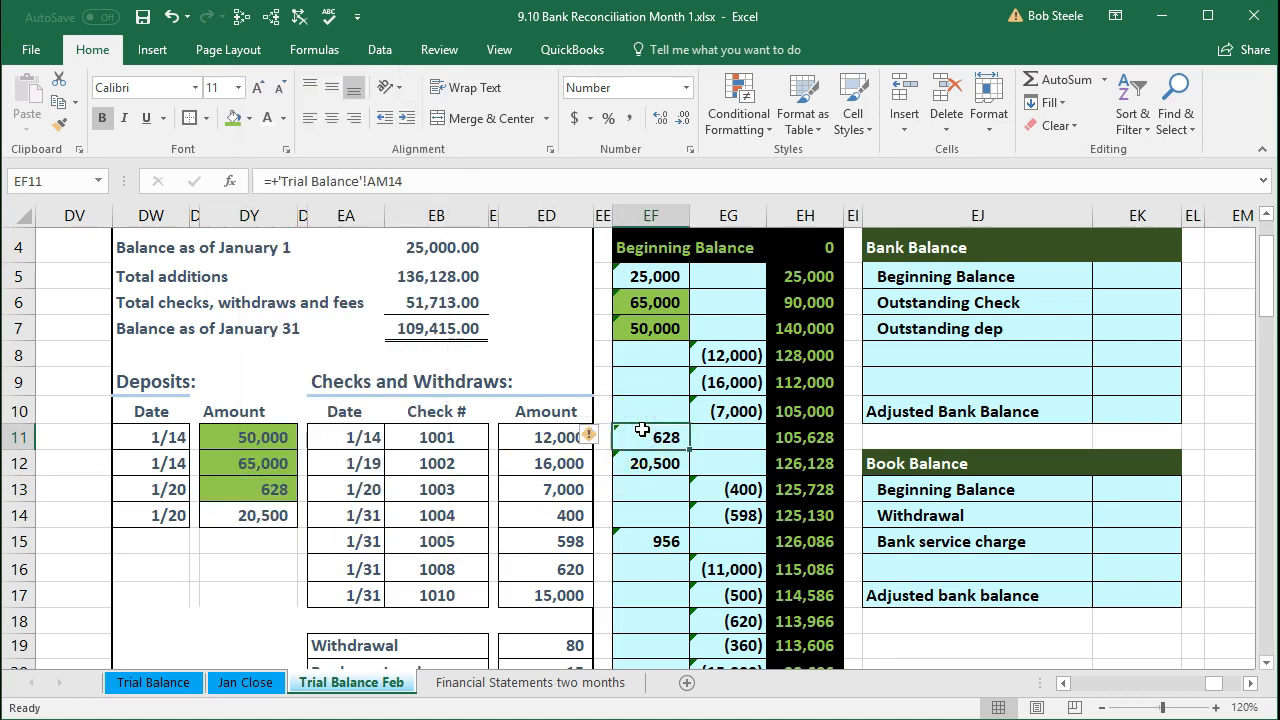
right_click(641, 432)
left_click(716, 397)
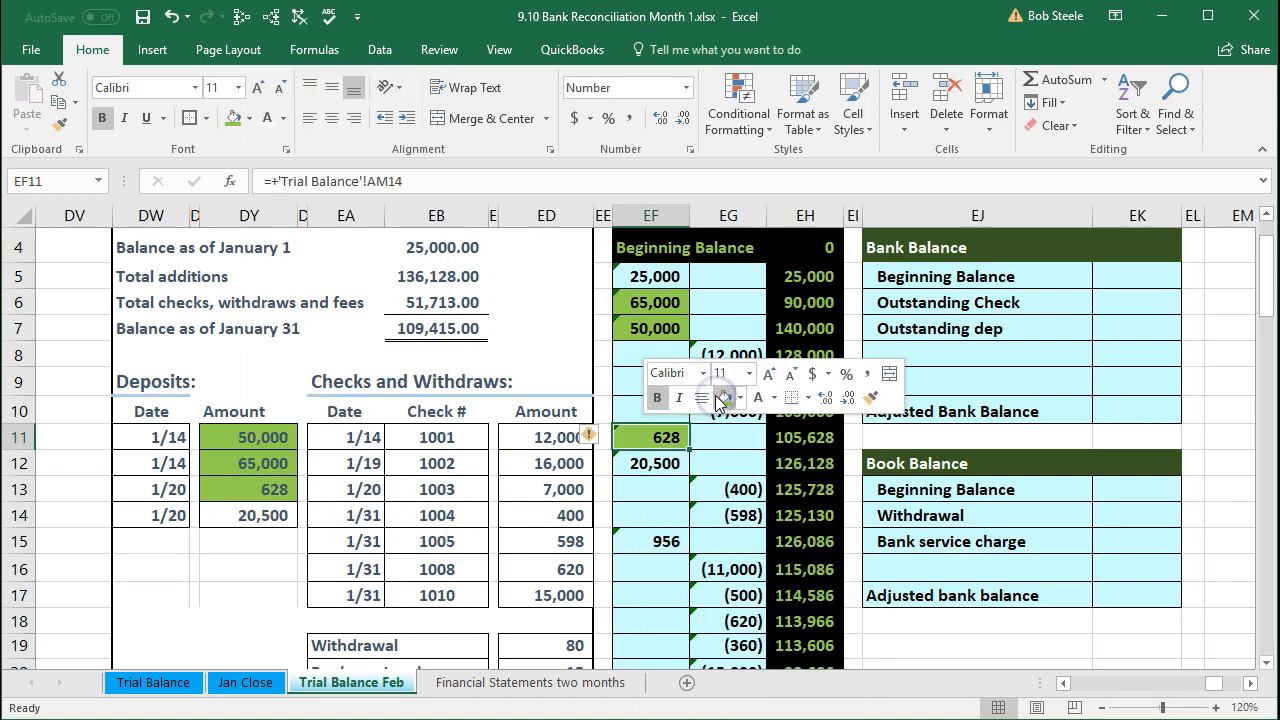
Fill the 20,500 bank deposit and its matching Checking ledger debit with the same light green
left_click(262, 513)
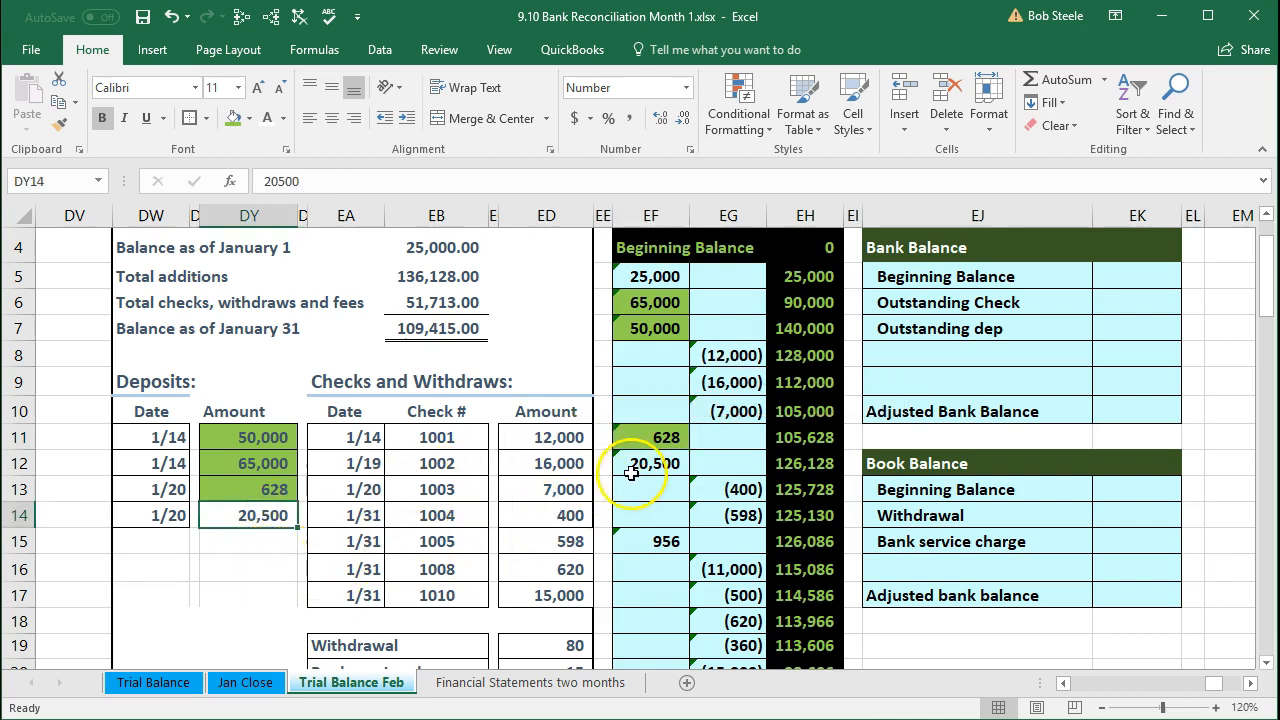
right_click(263, 516)
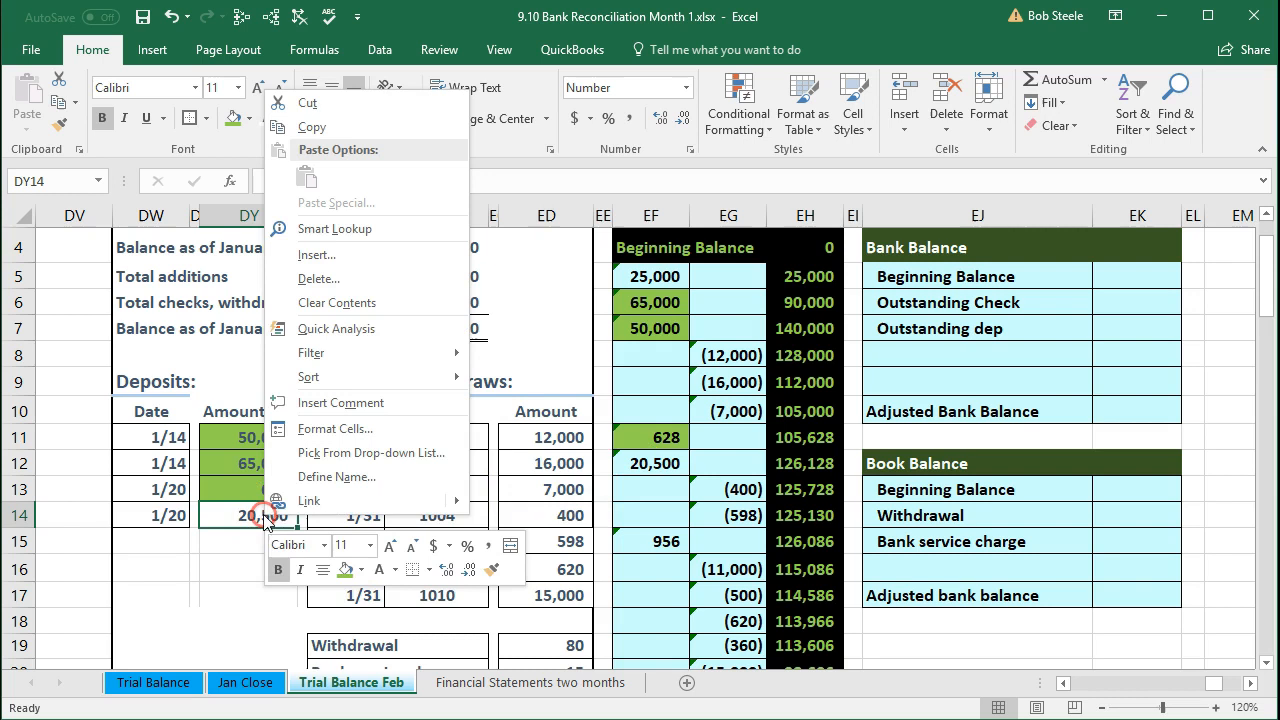
left_click(345, 569)
right_click(631, 463)
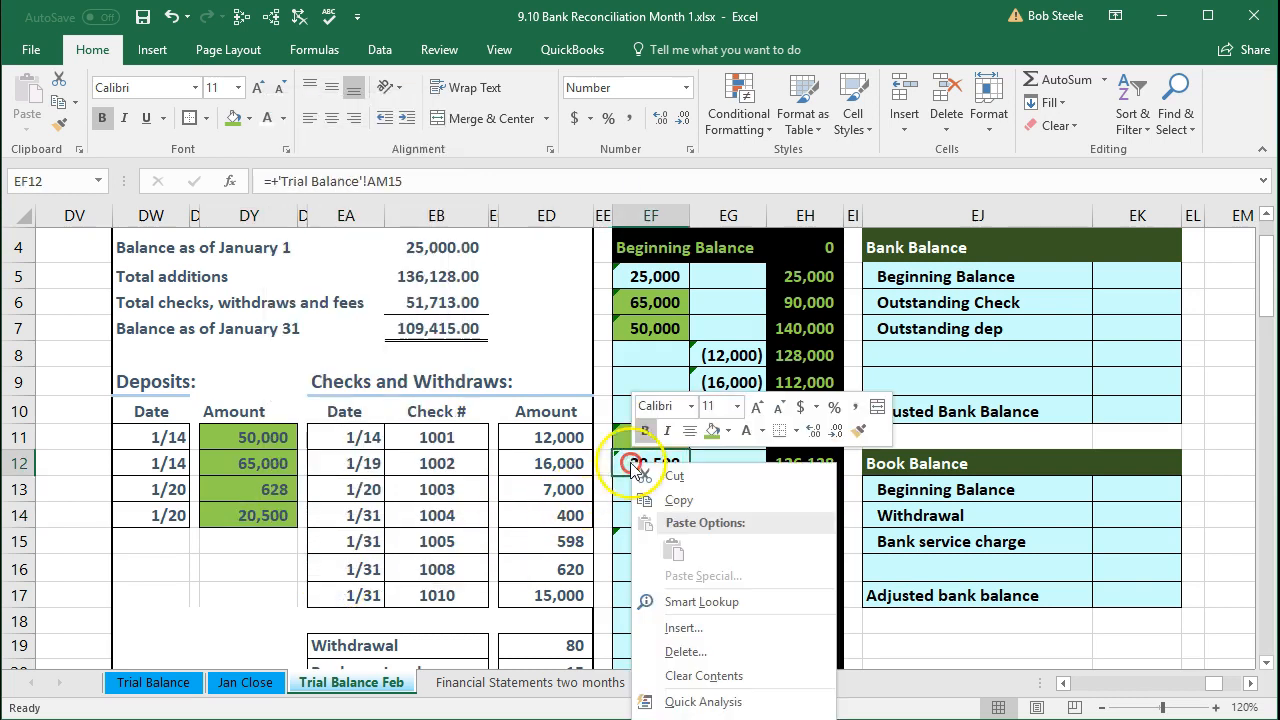
left_click(711, 429)
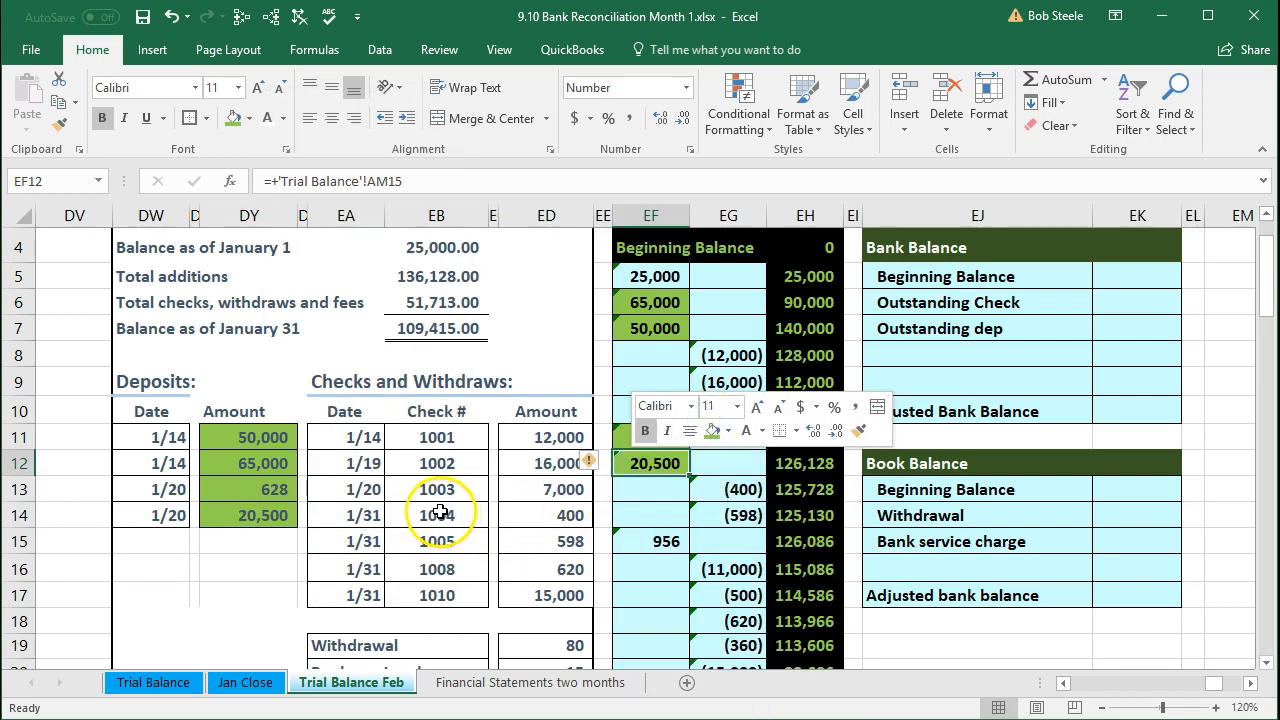
Fill the bank statement's January 1 balance of 25,000 and its matching Checking ledger debit with the same light green
left_click(430, 515)
left_click(822, 248)
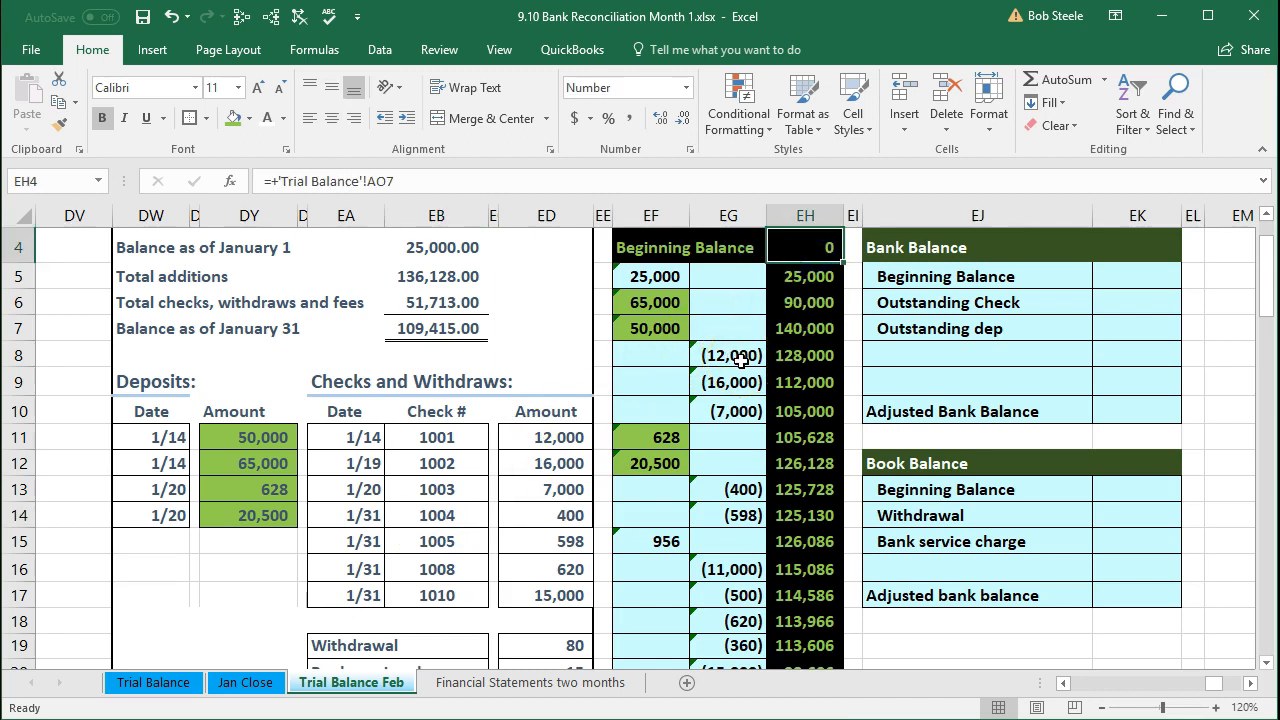
left_click(658, 278)
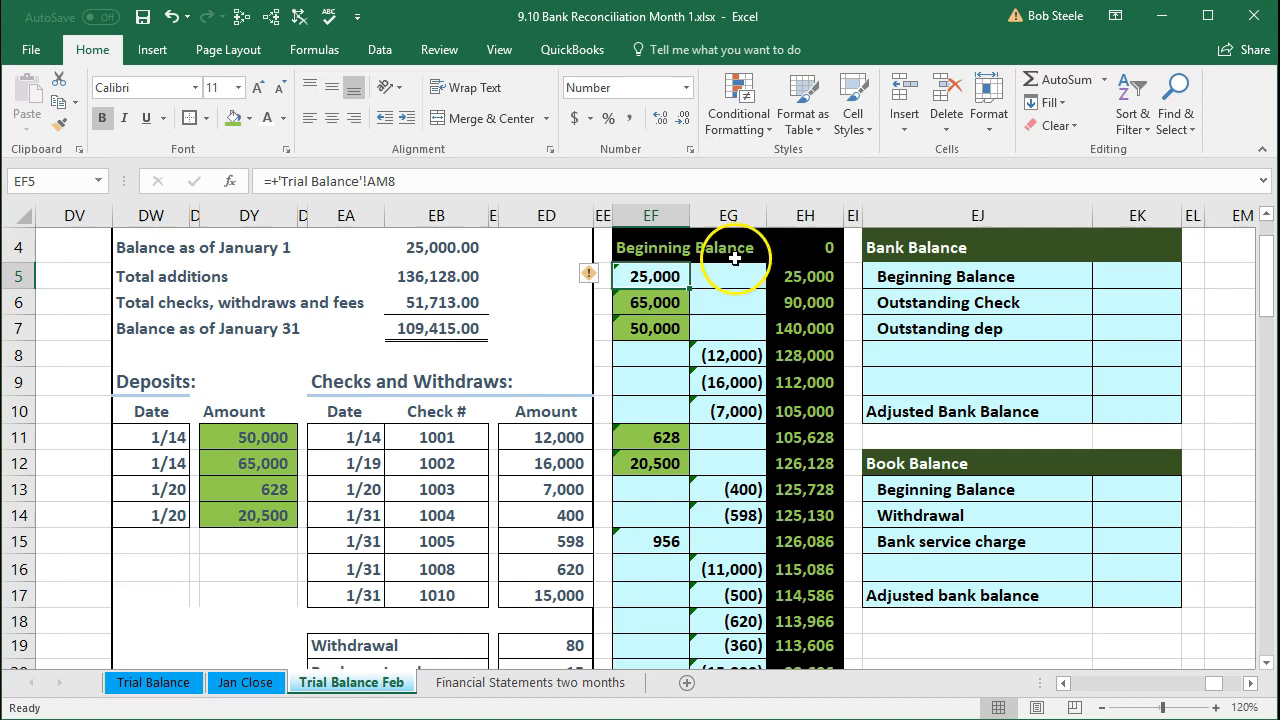
left_click(455, 247)
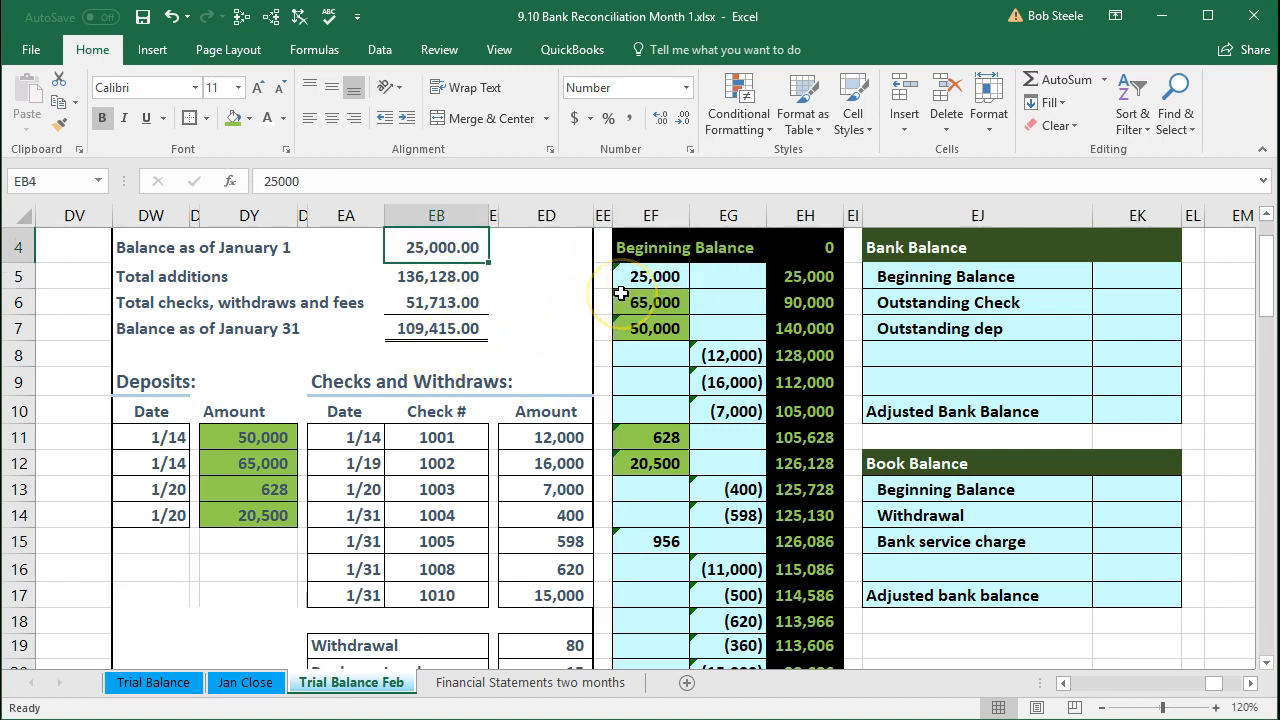
right_click(454, 250)
left_click(532, 215)
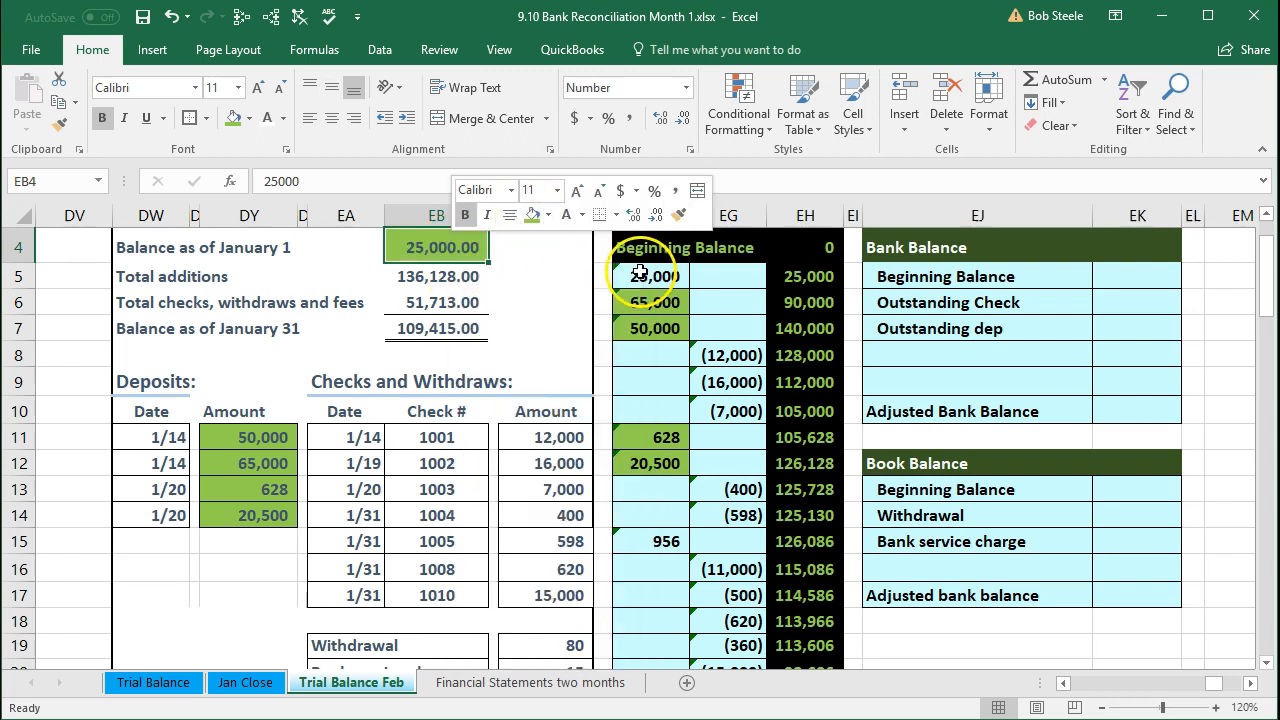
right_click(643, 272)
left_click(714, 236)
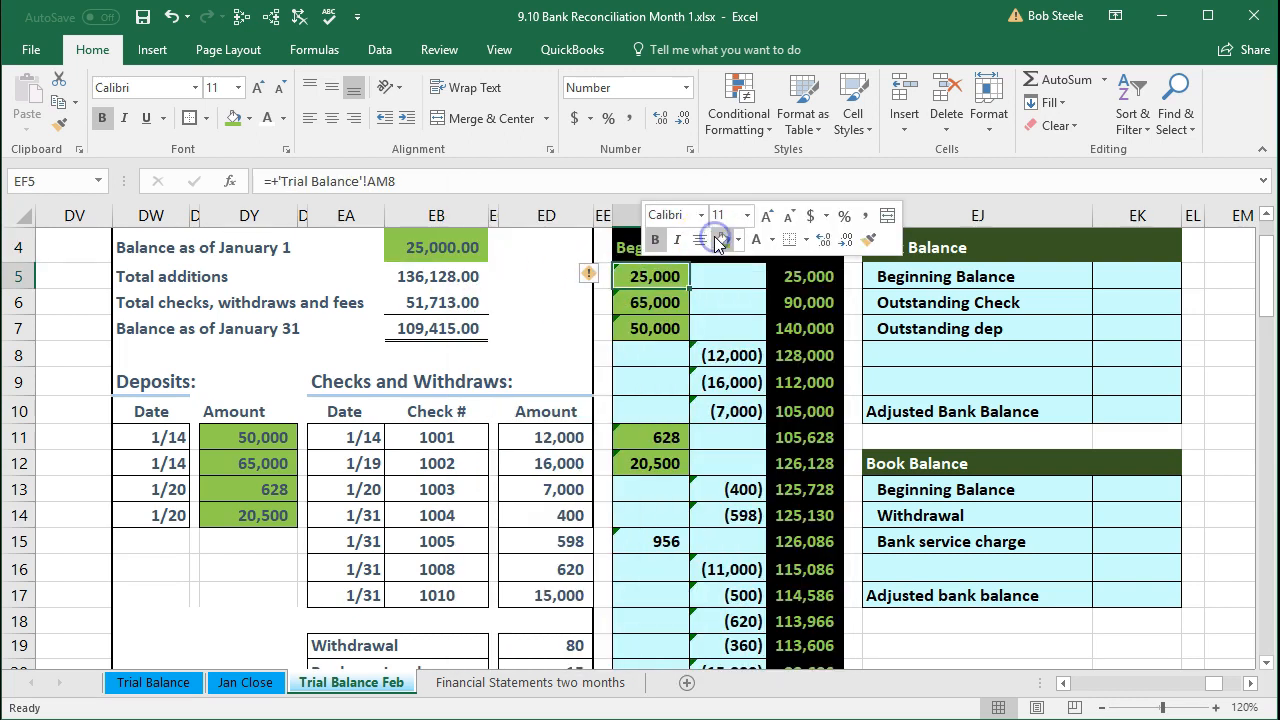
left_click(772, 352)
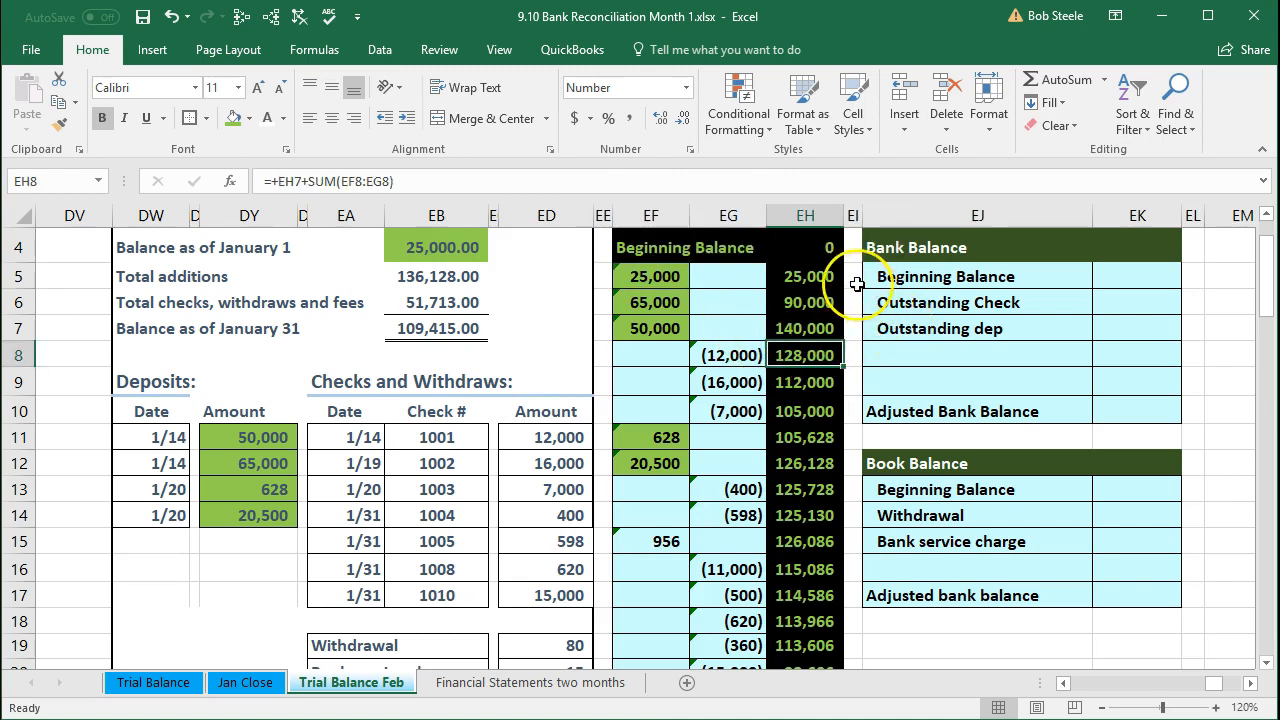
left_click(820, 277)
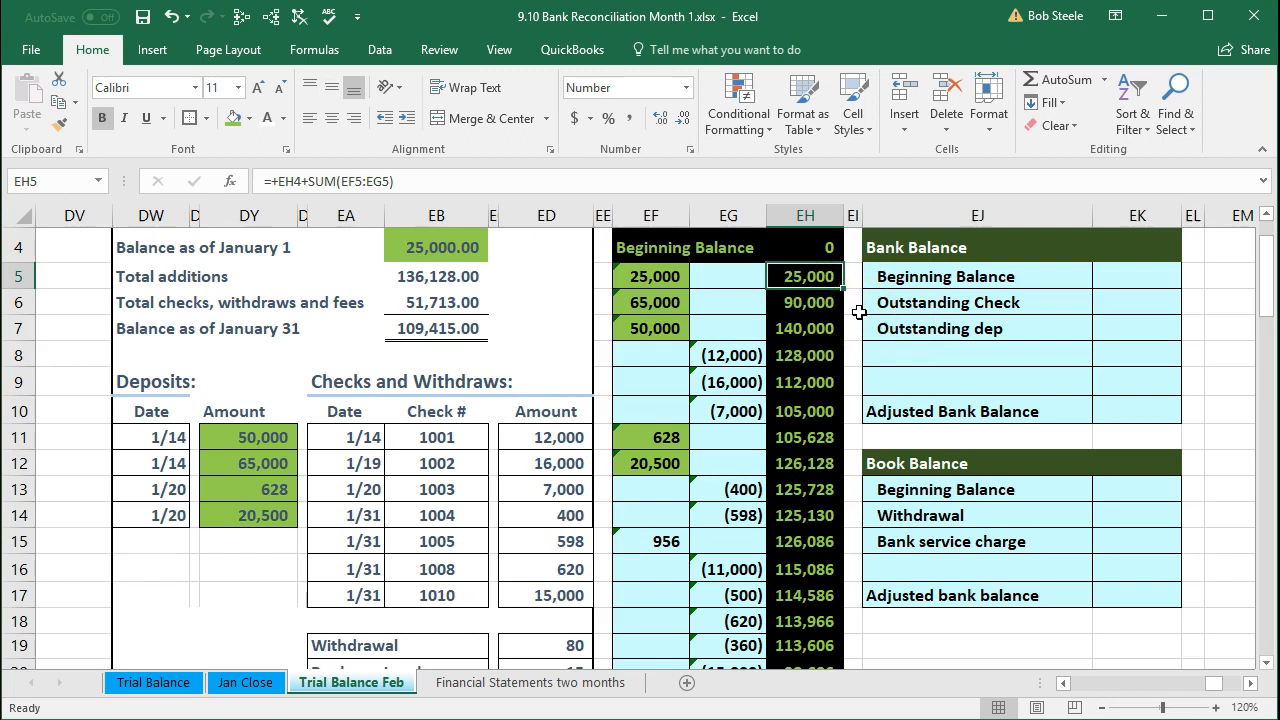
Check the date and number of check 1001 and fill its 12,000 amount and the matching Checking ledger credit with light green
left_click(556, 438)
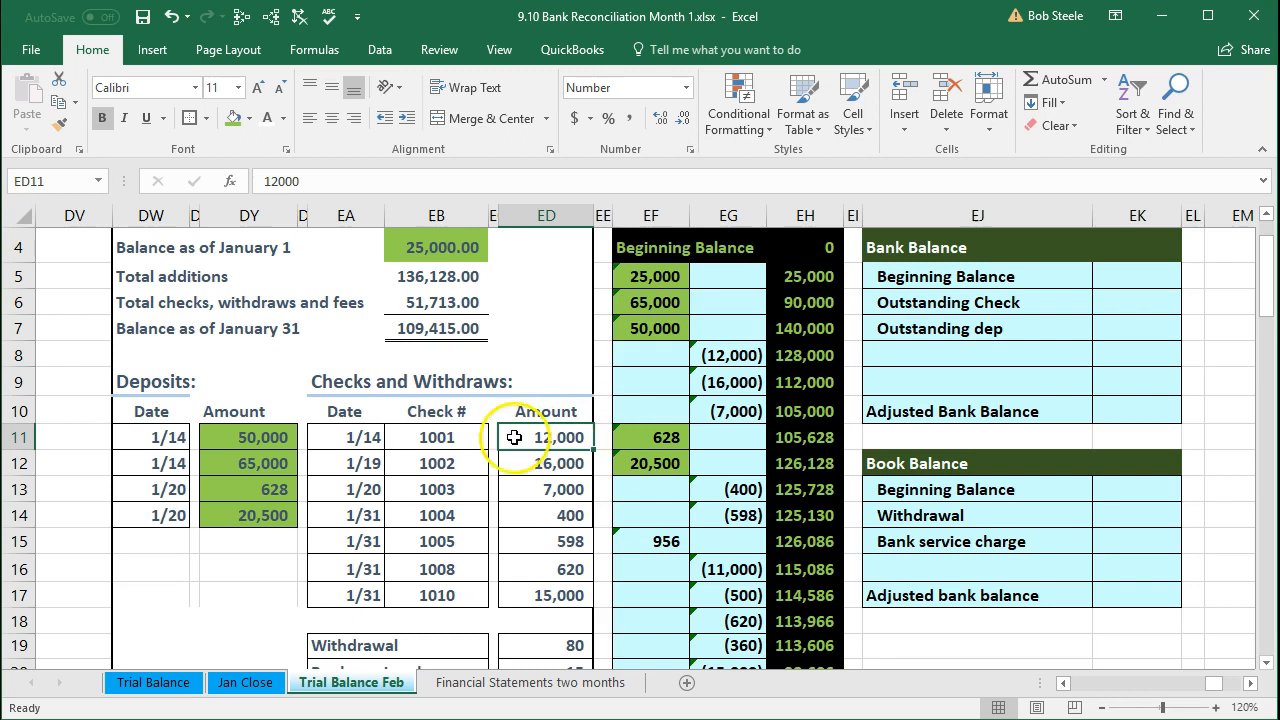
left_click(348, 437)
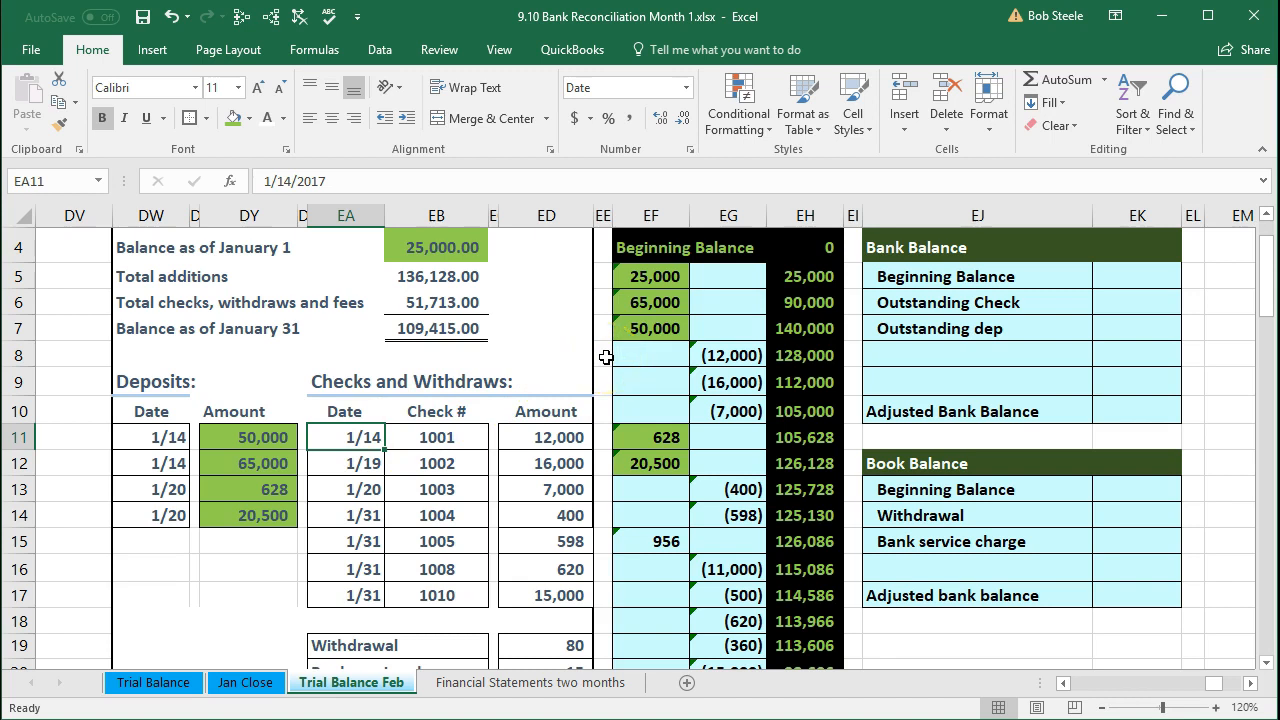
left_click(418, 433)
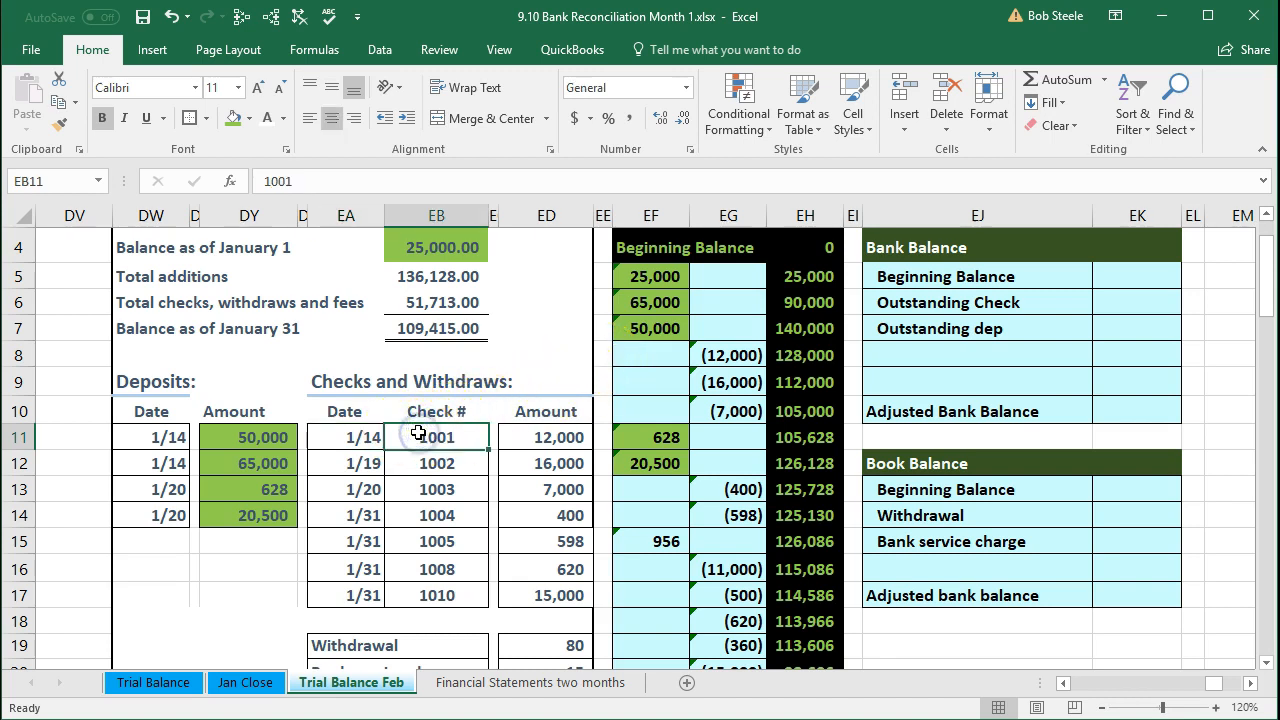
left_click(523, 435)
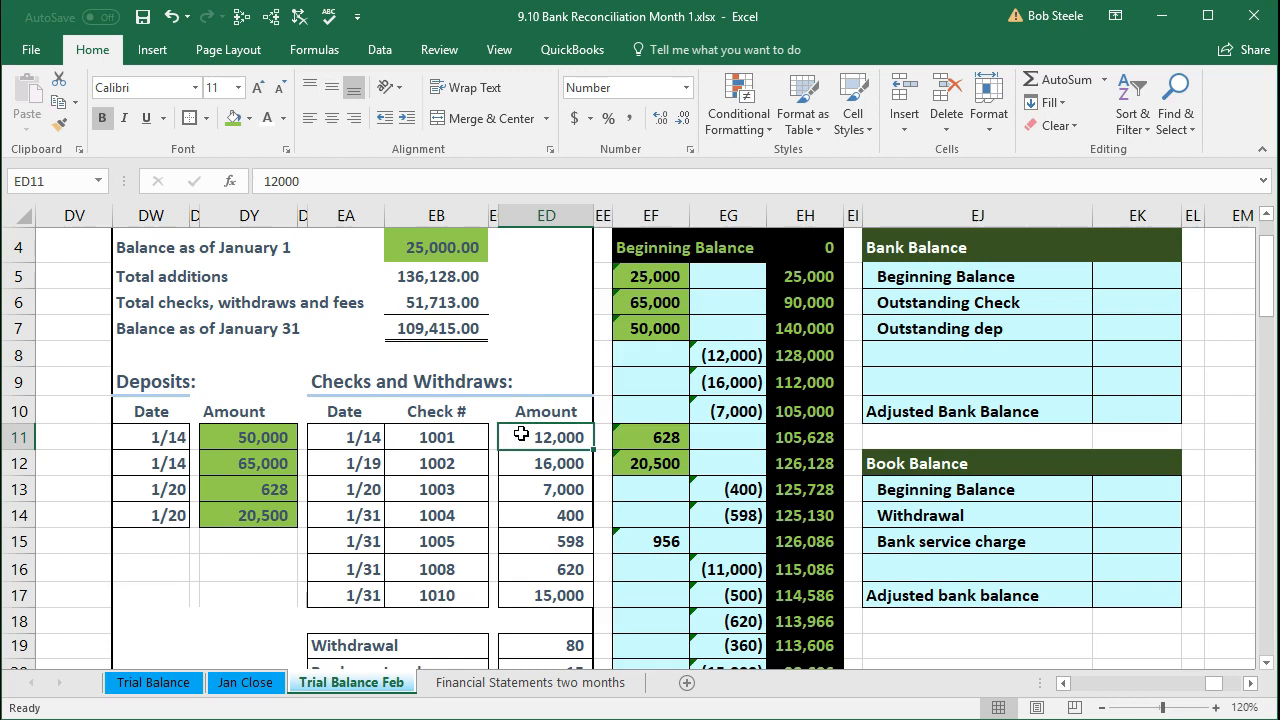
right_click(521, 433)
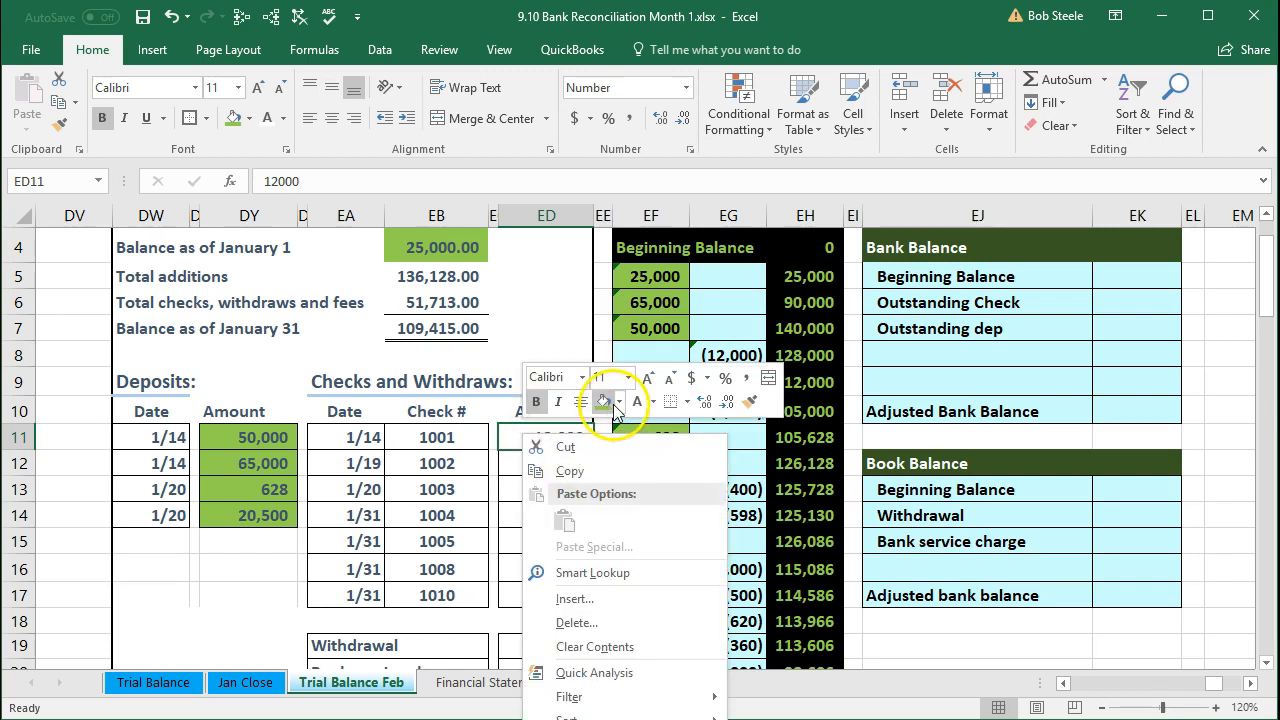
left_click(603, 401)
left_click(713, 352)
right_click(715, 350)
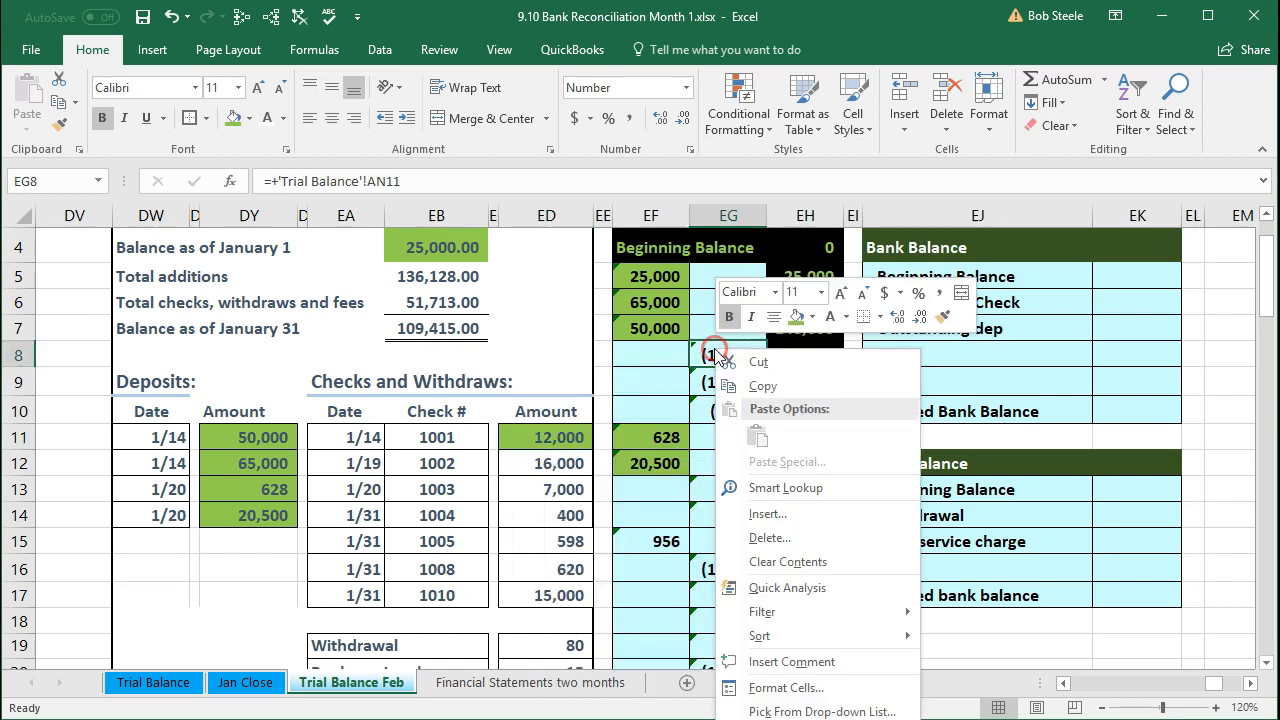
left_click(793, 315)
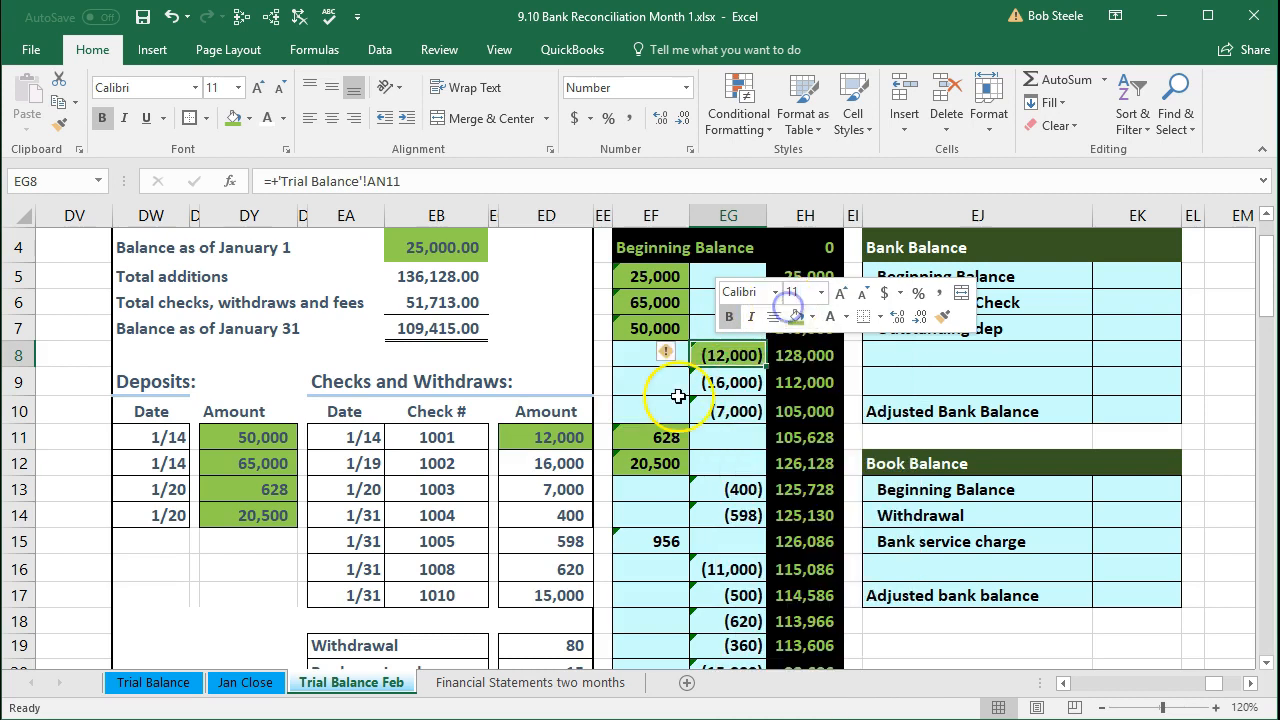
Fill the 16,000 amount of check 1002 and its matching Checking ledger credit with the same light green
left_click(541, 460)
right_click(546, 460)
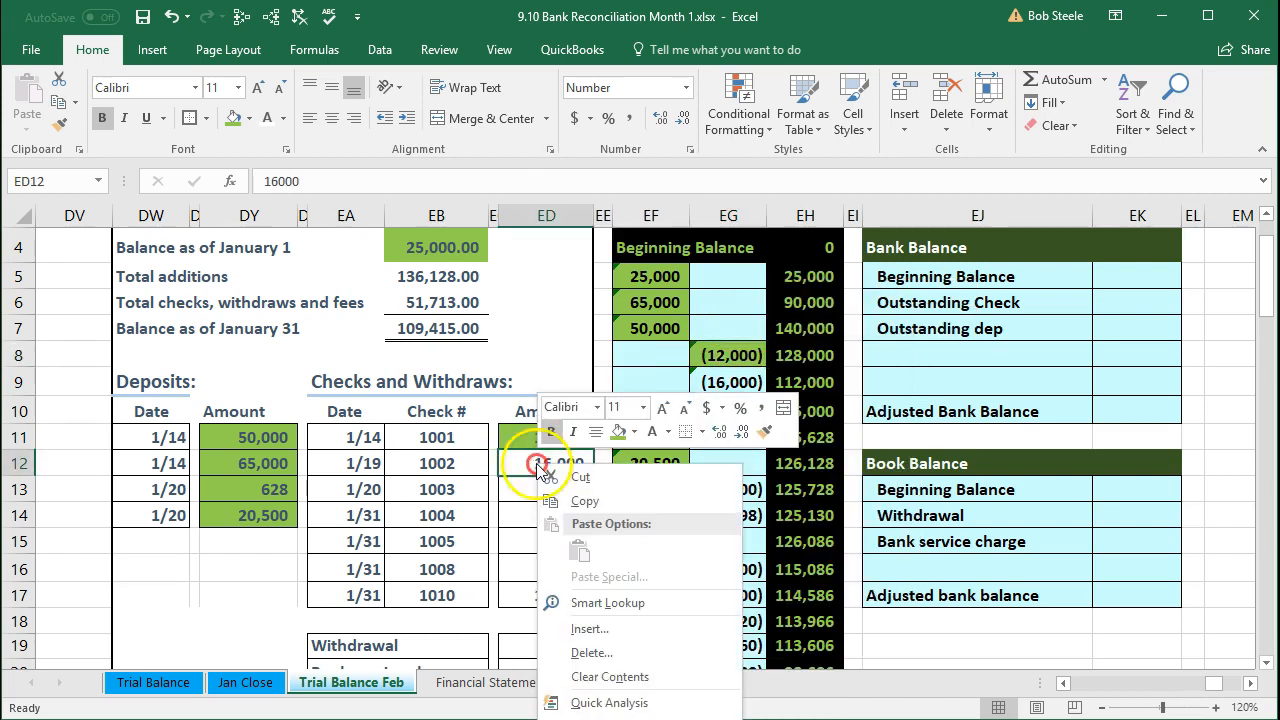
left_click(618, 431)
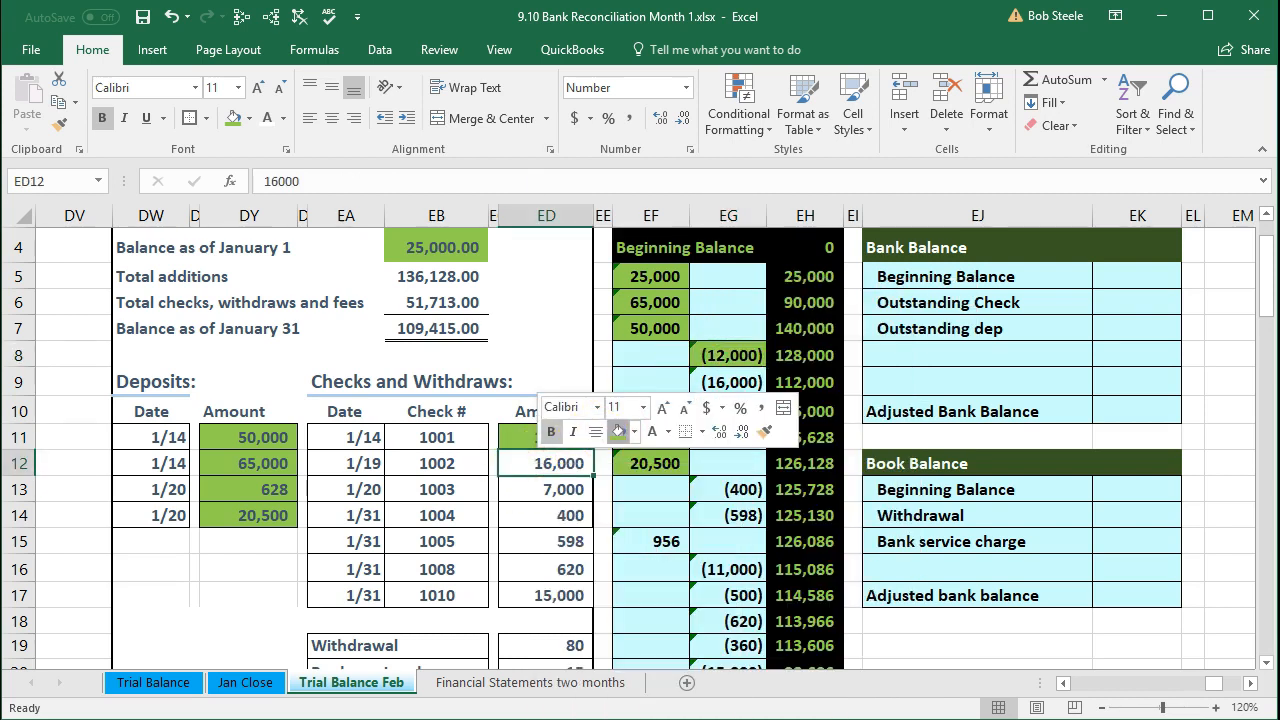
left_click(732, 379)
right_click(732, 379)
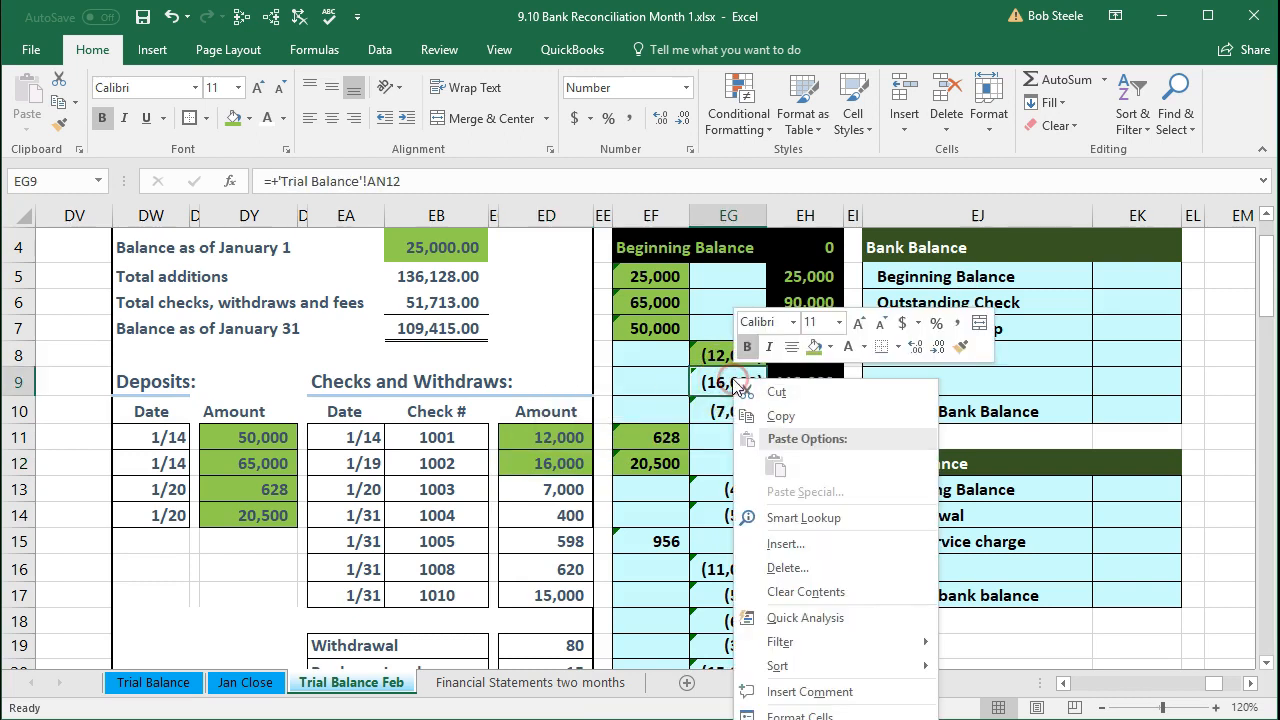
left_click(814, 350)
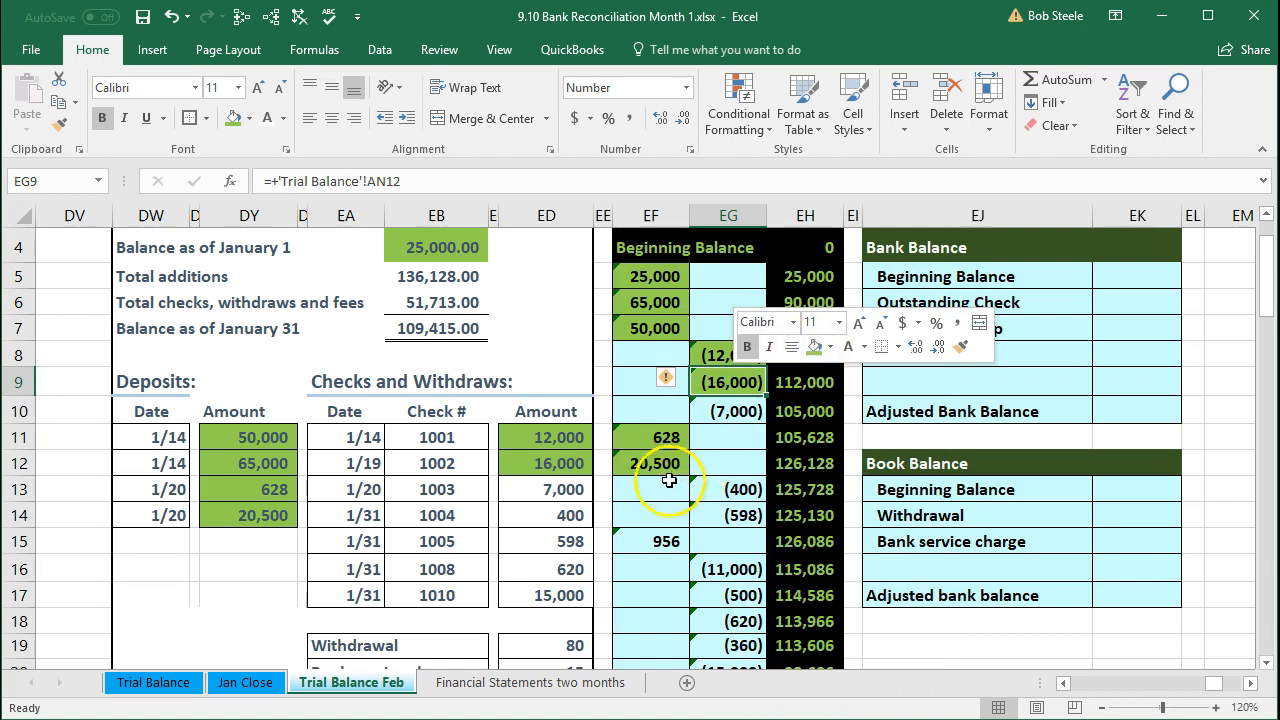
Fill the 7,000 amount of check 1003 and its matching Checking ledger credit with the same light green
left_click(518, 486)
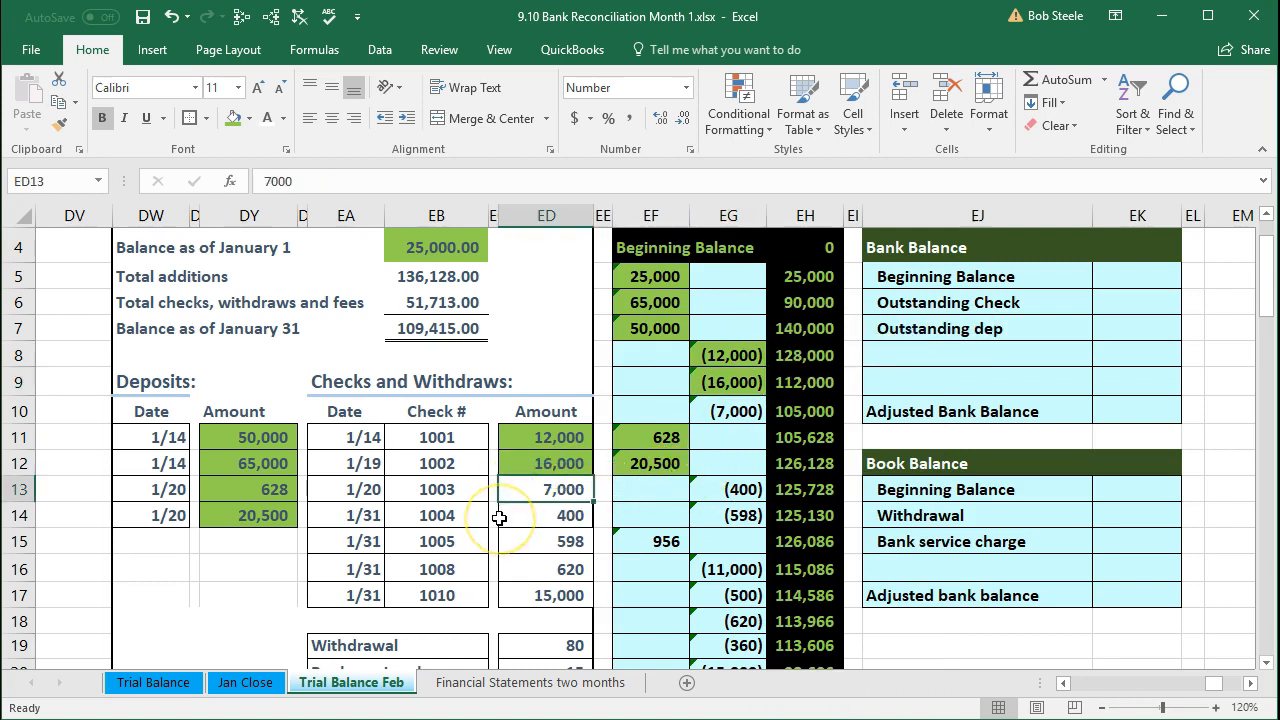
right_click(516, 490)
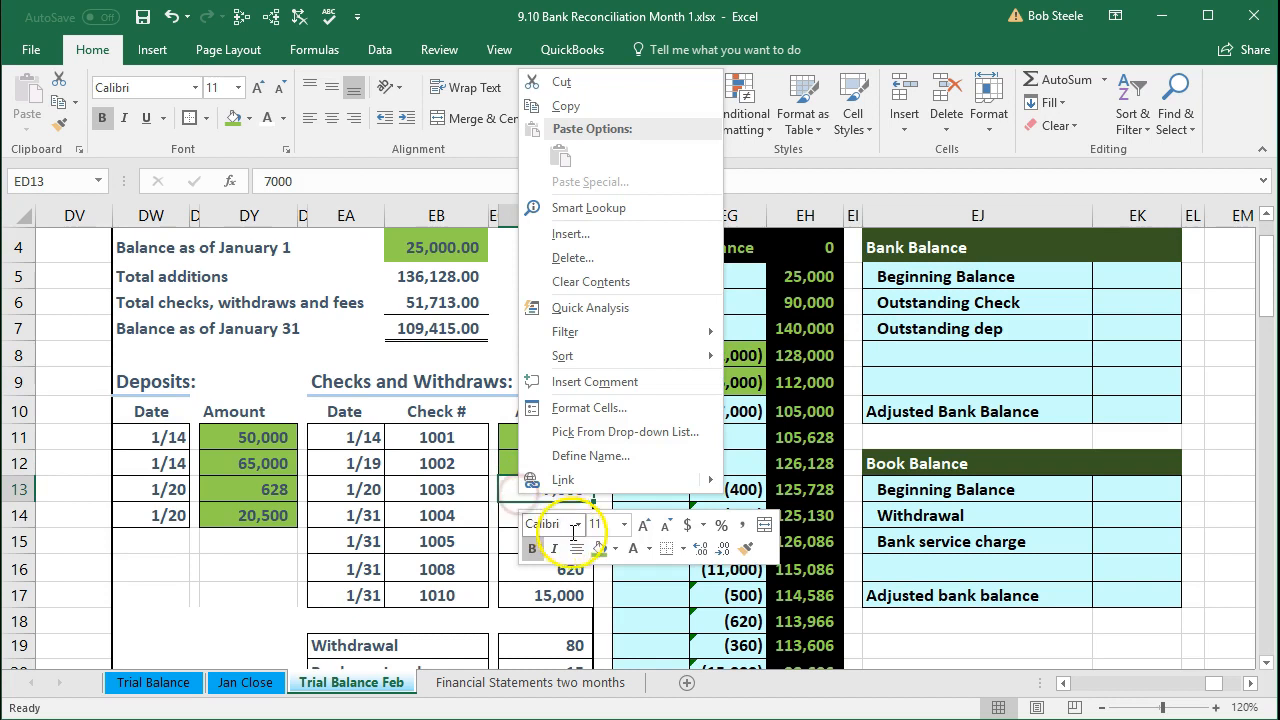
left_click(600, 549)
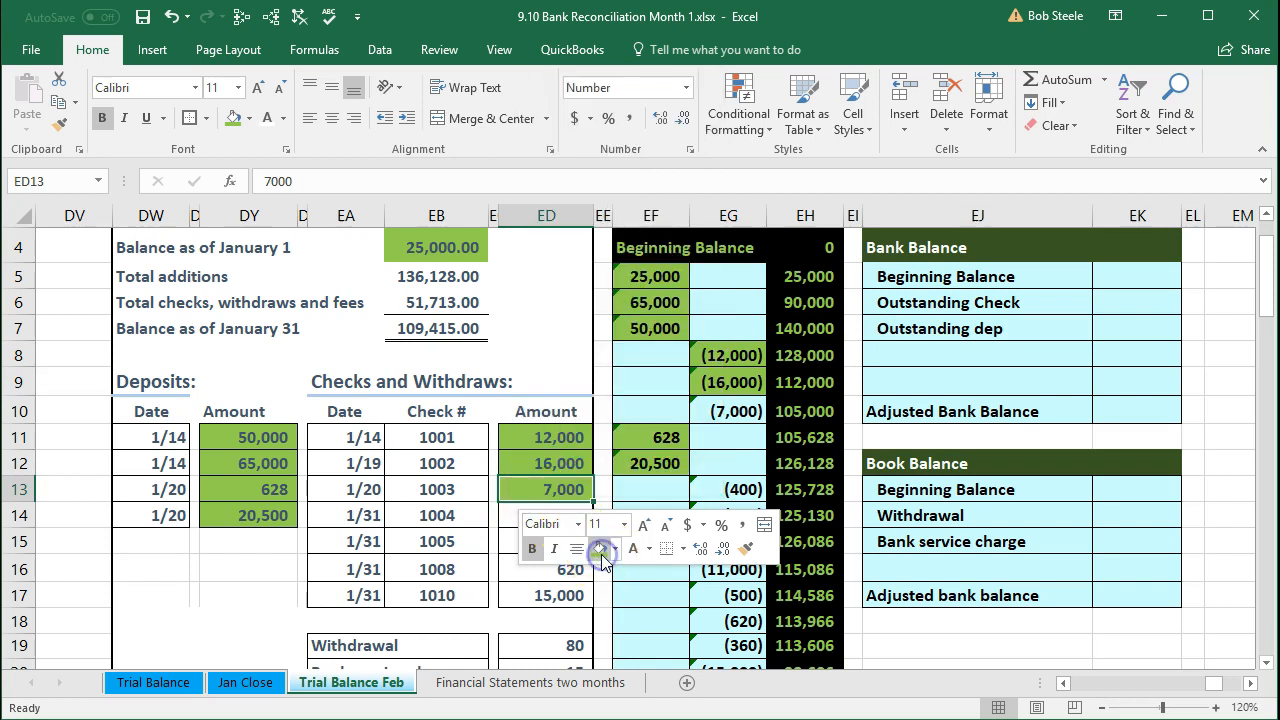
left_click(709, 410)
right_click(709, 410)
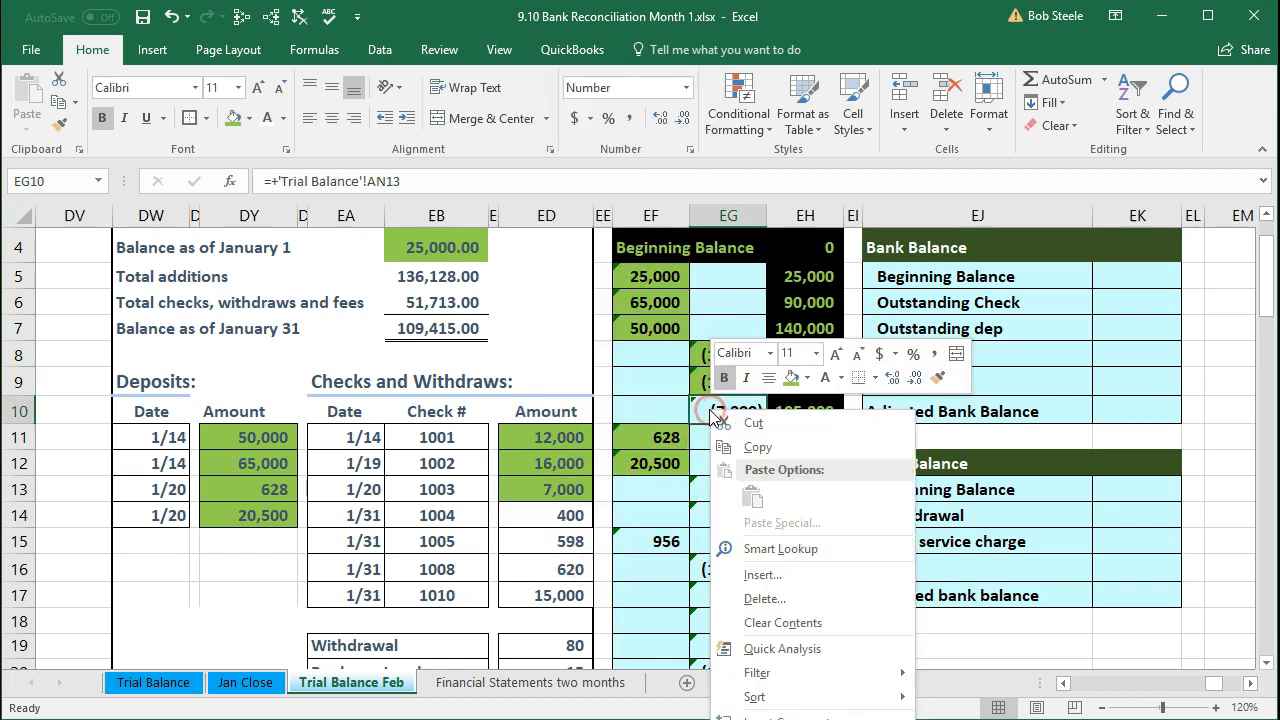
left_click(794, 377)
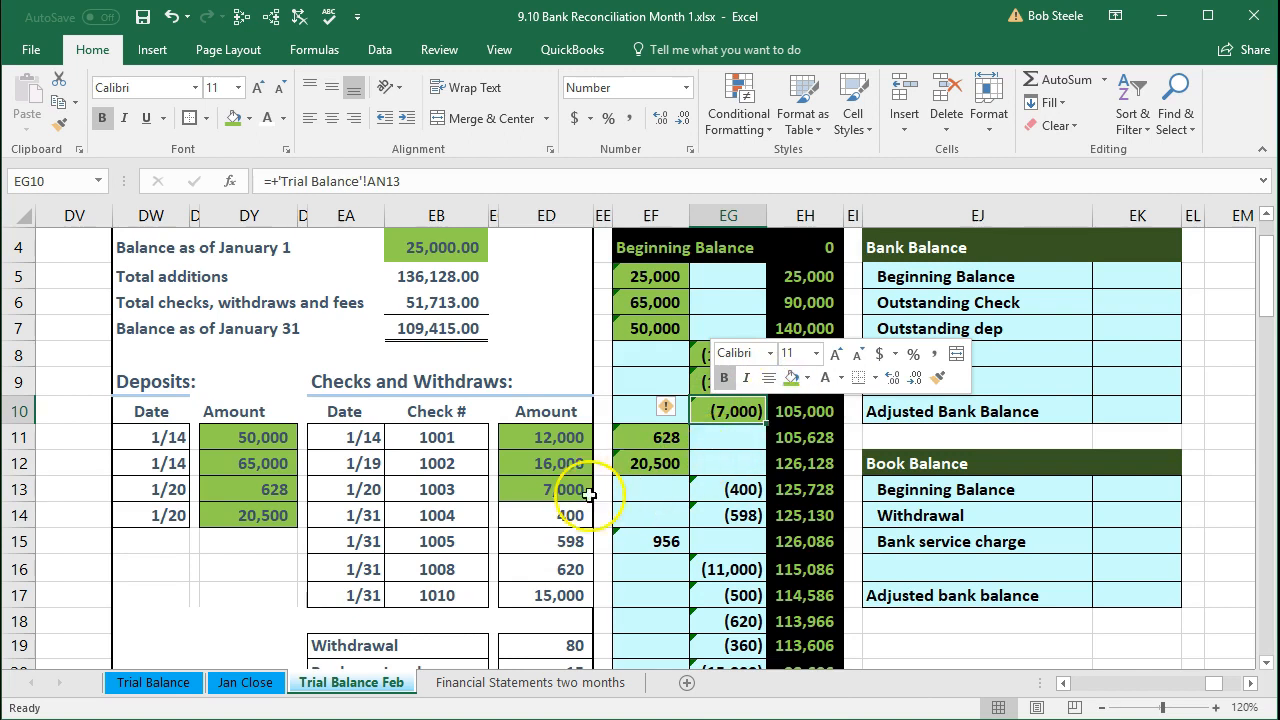
Fill the 400 amount of check 1004 and its matching Checking ledger credit with the same light green
left_click(541, 512)
right_click(541, 512)
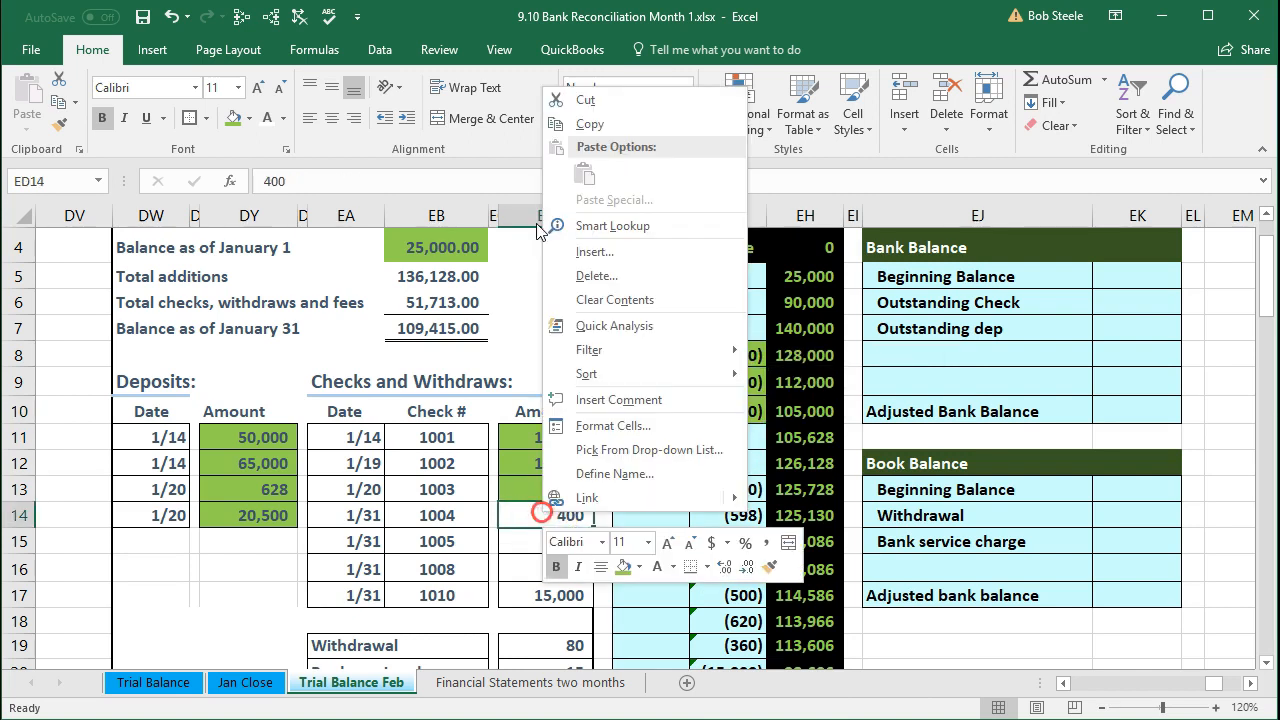
left_click(620, 568)
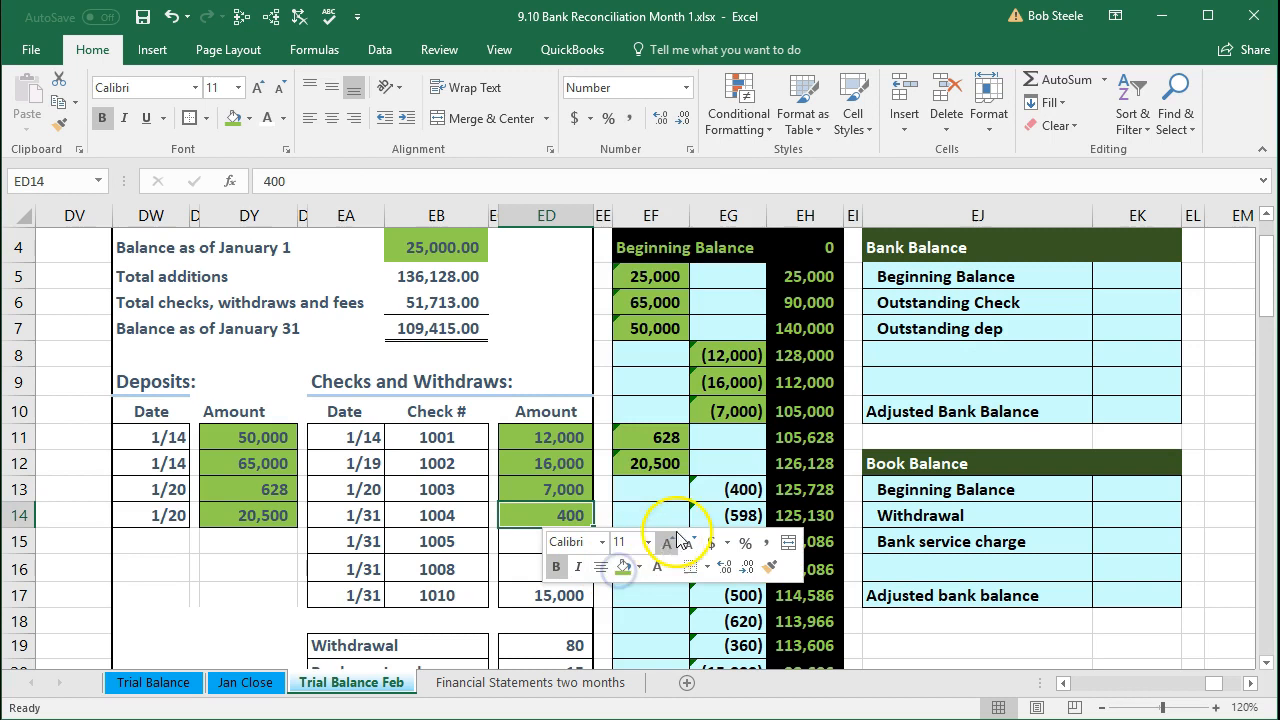
left_click(715, 489)
right_click(715, 489)
left_click(795, 544)
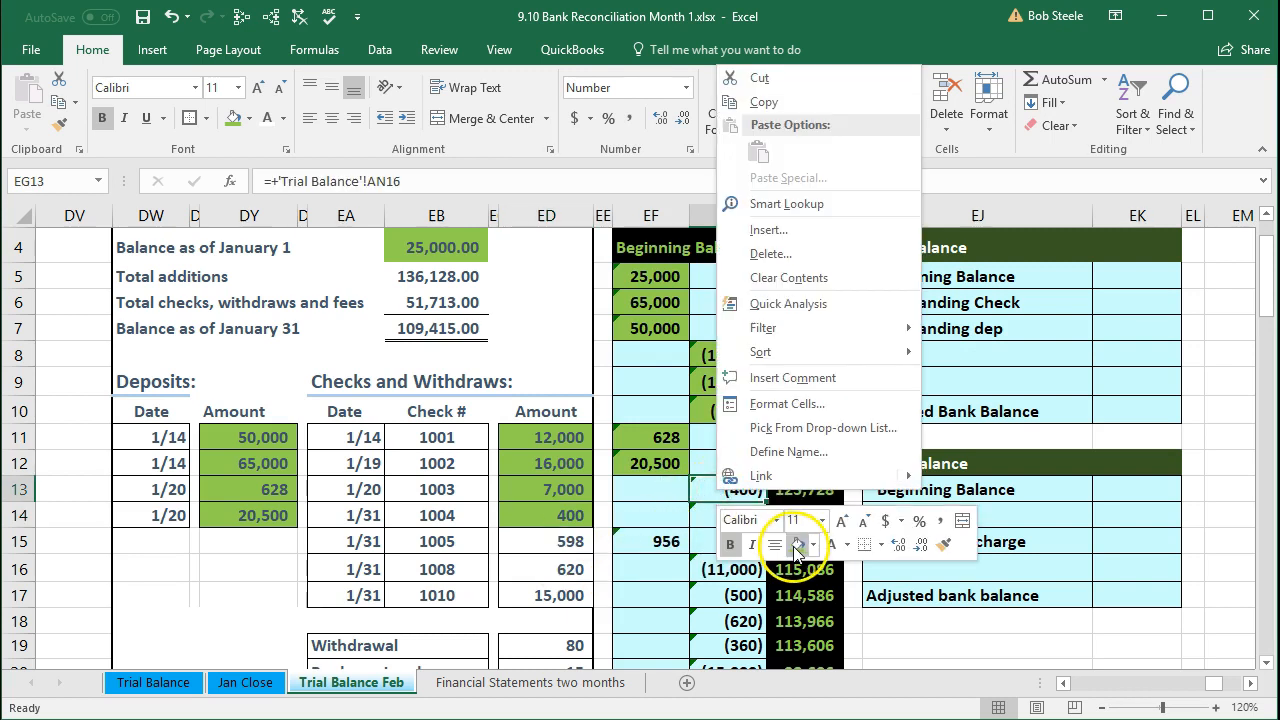
Fill the 598 amount of check 1005 and its matching Checking ledger credit with the same light green
left_click(529, 545)
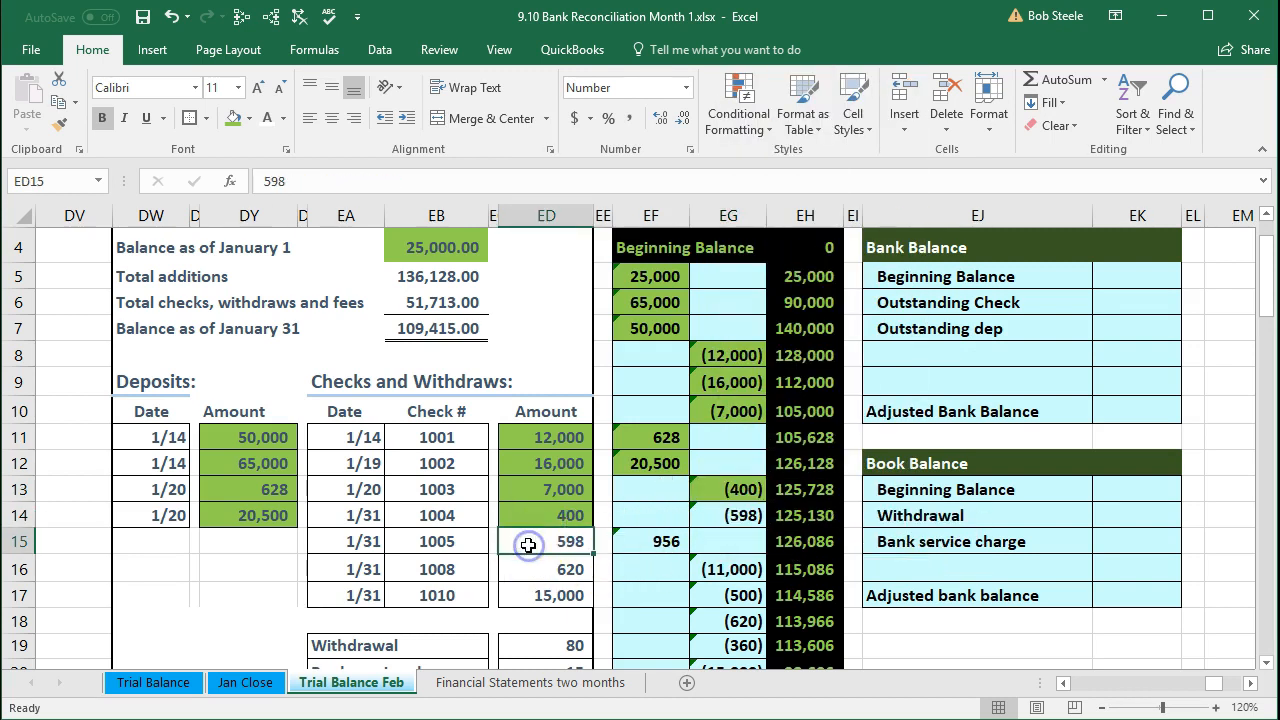
right_click(529, 545)
left_click(604, 598)
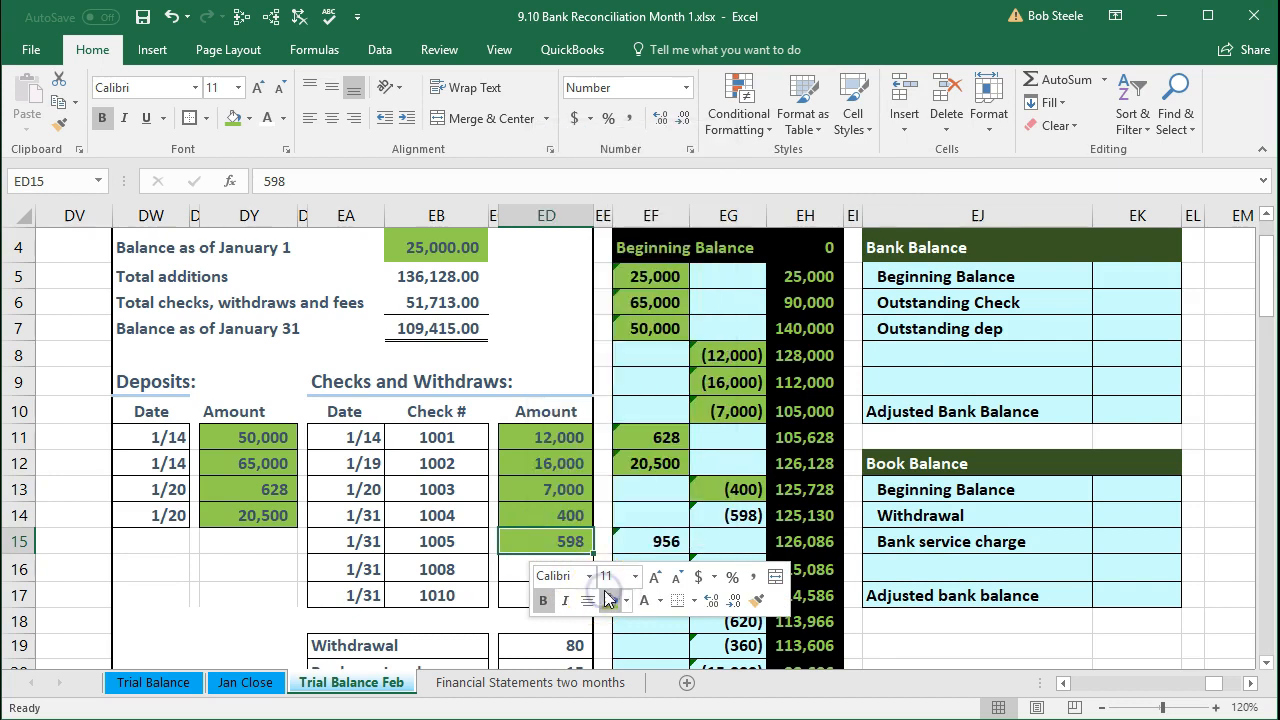
left_click(713, 519)
right_click(713, 519)
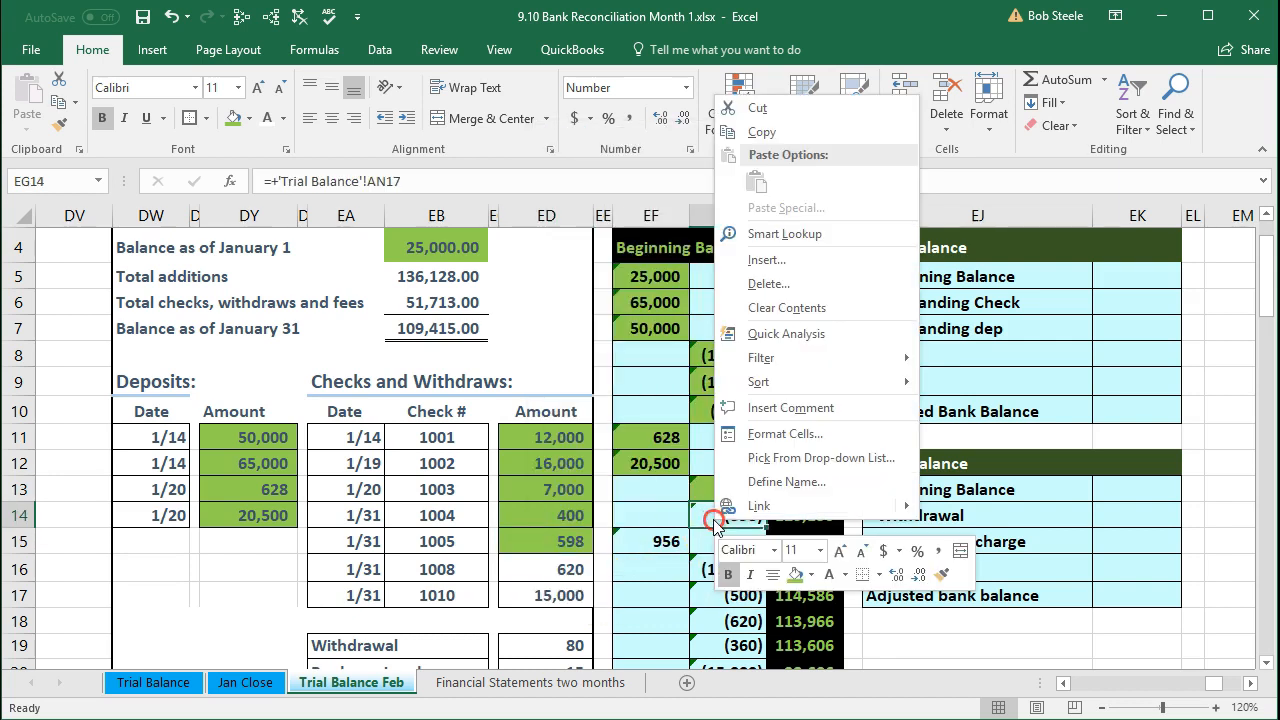
left_click(793, 575)
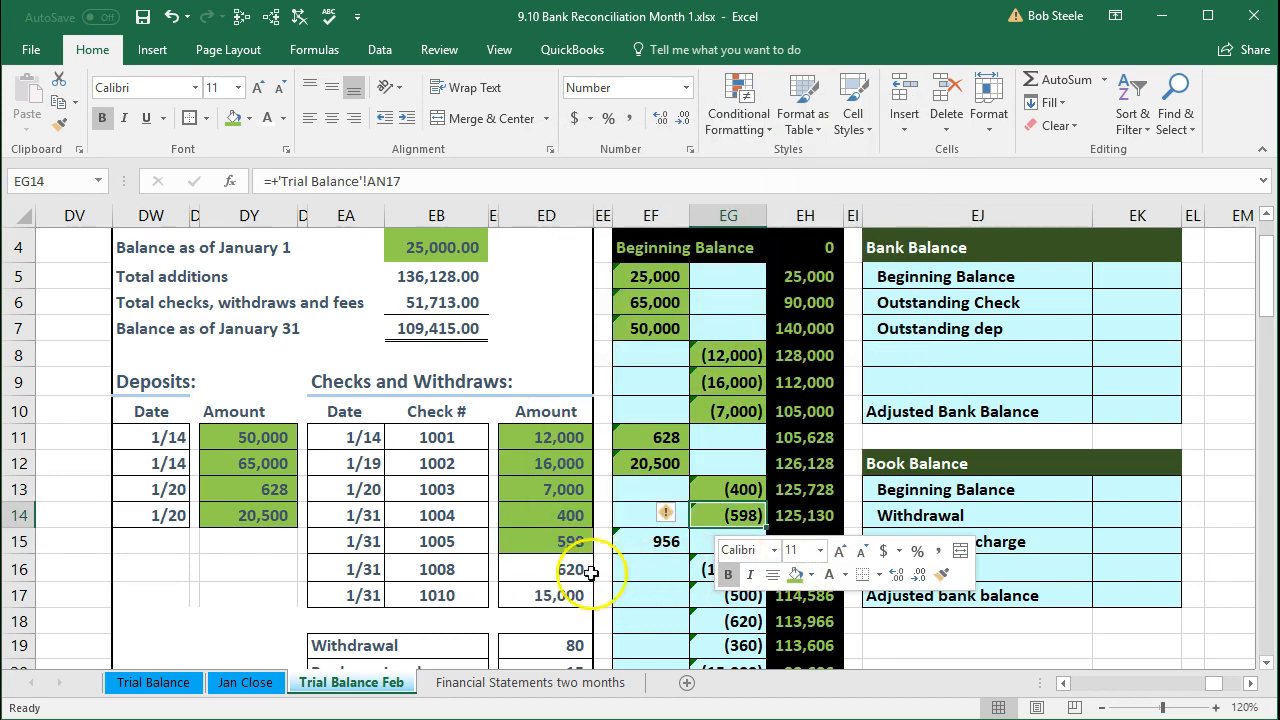
Fill the 620 amount of check 1008 and its matching Checking ledger credit with the same light green
left_click(537, 569)
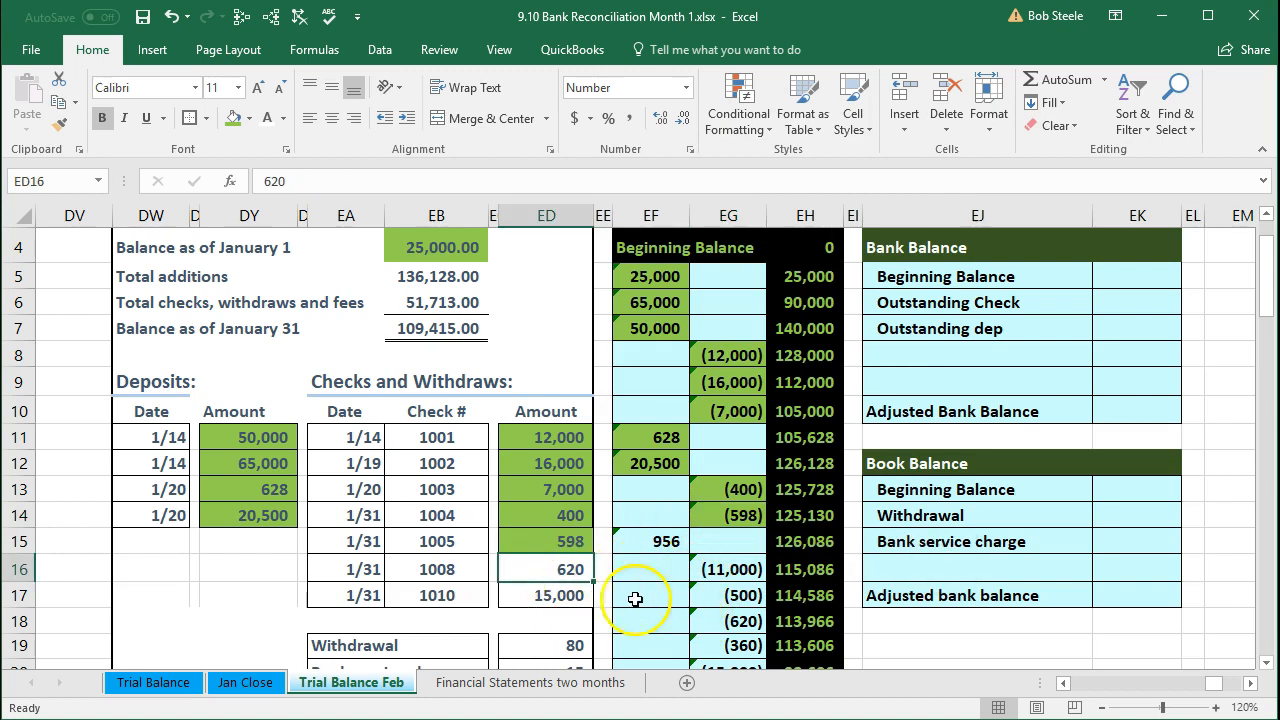
right_click(553, 572)
key("Escape")
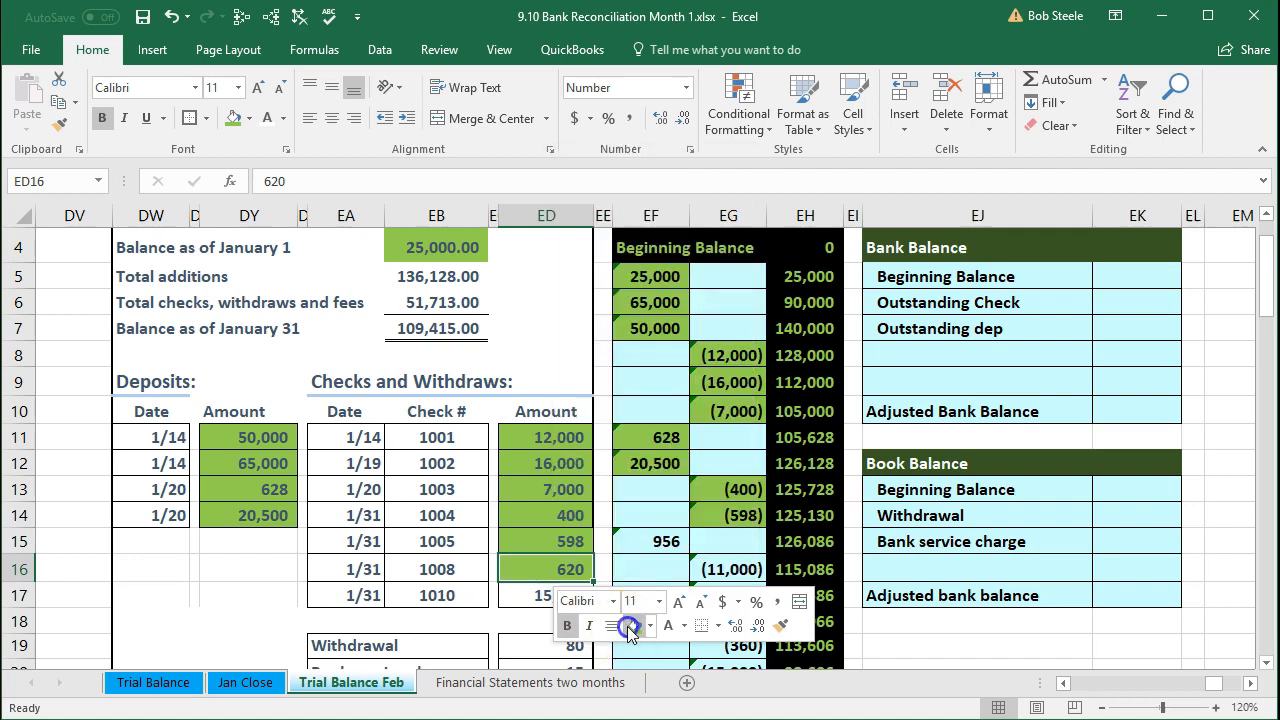
left_click(650, 541)
left_click(706, 624)
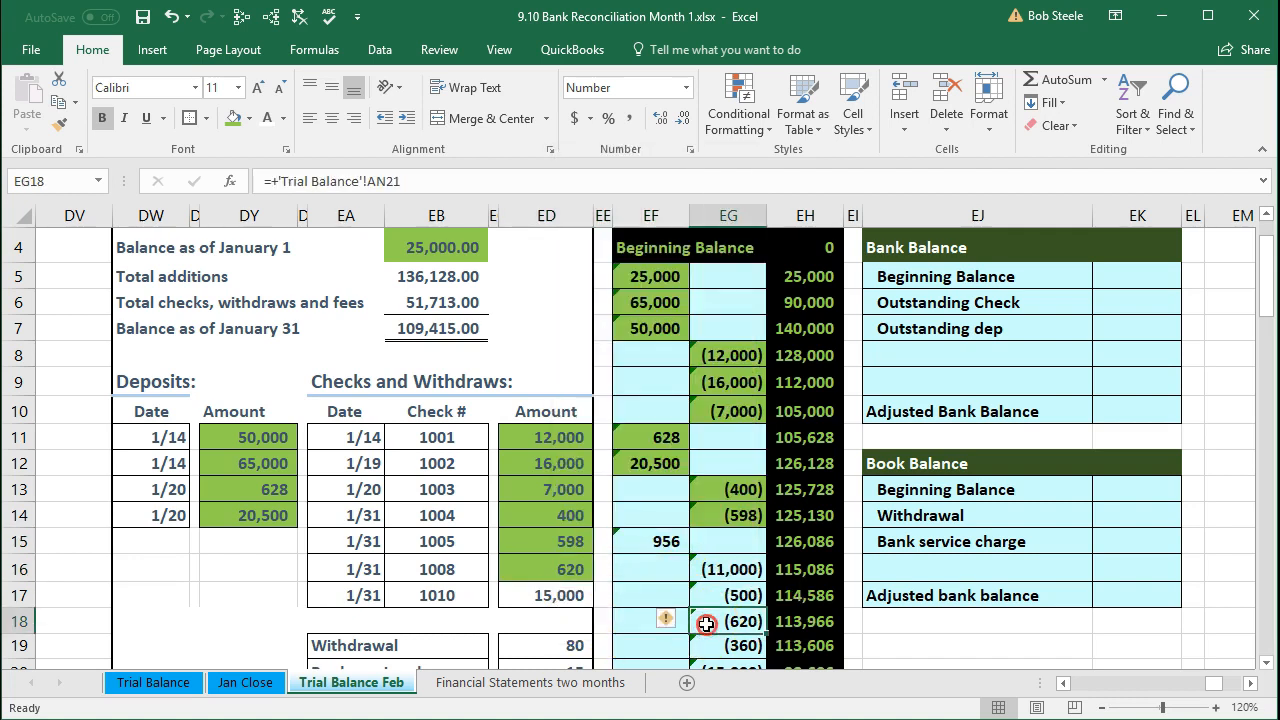
right_click(706, 622)
key("Escape")
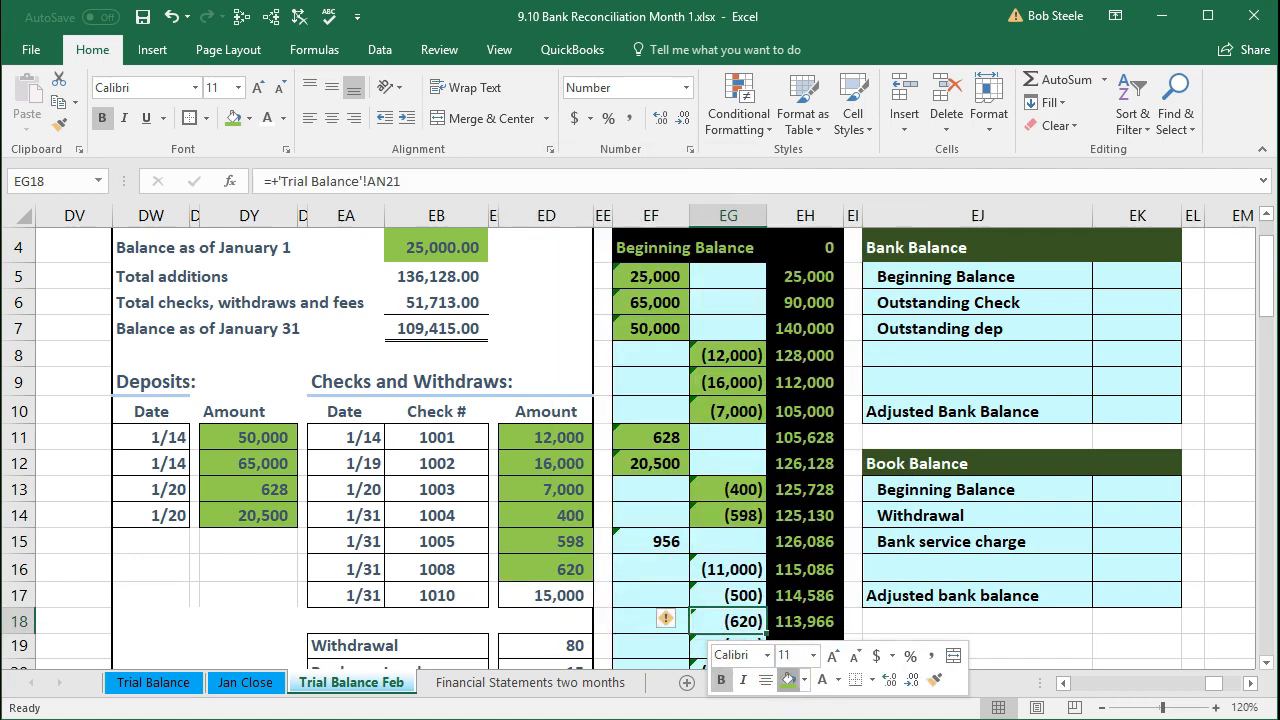
Fill the 15,000 amount of check 1010 and its matching Checking ledger credit with the same light green
left_click(565, 595)
scroll(555, 590, "down", 1)
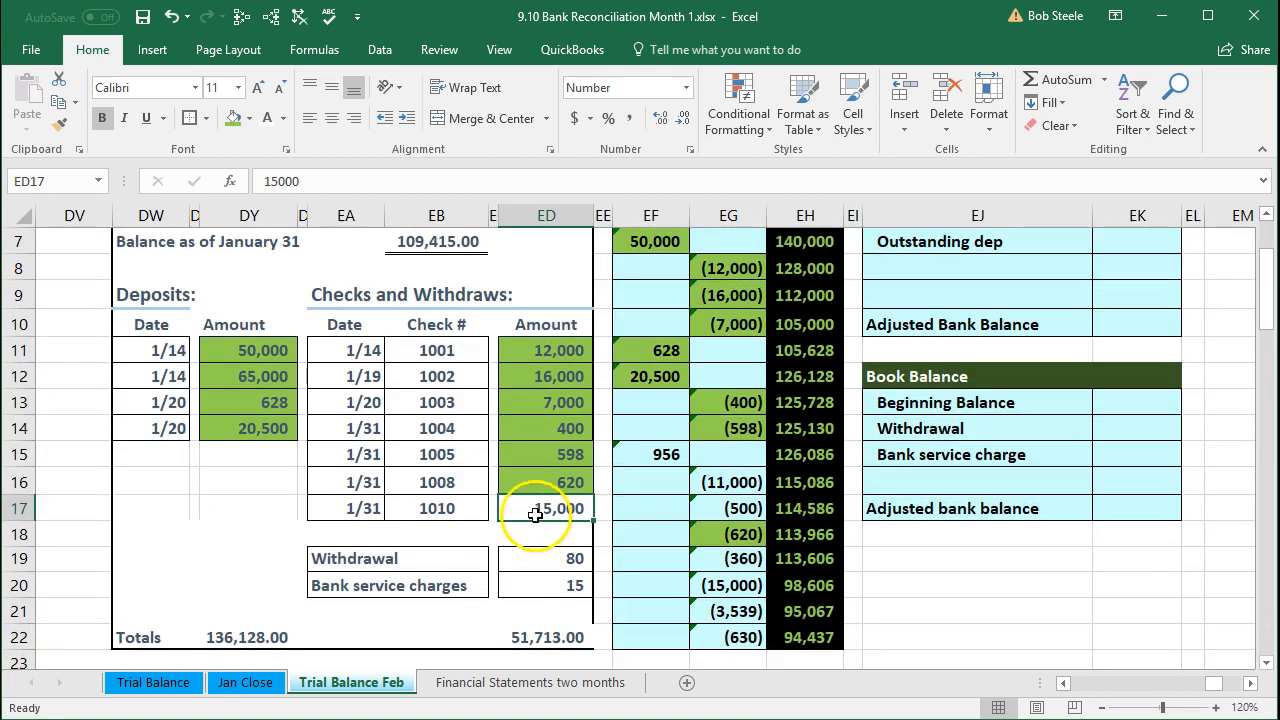
right_click(536, 512)
key("Escape")
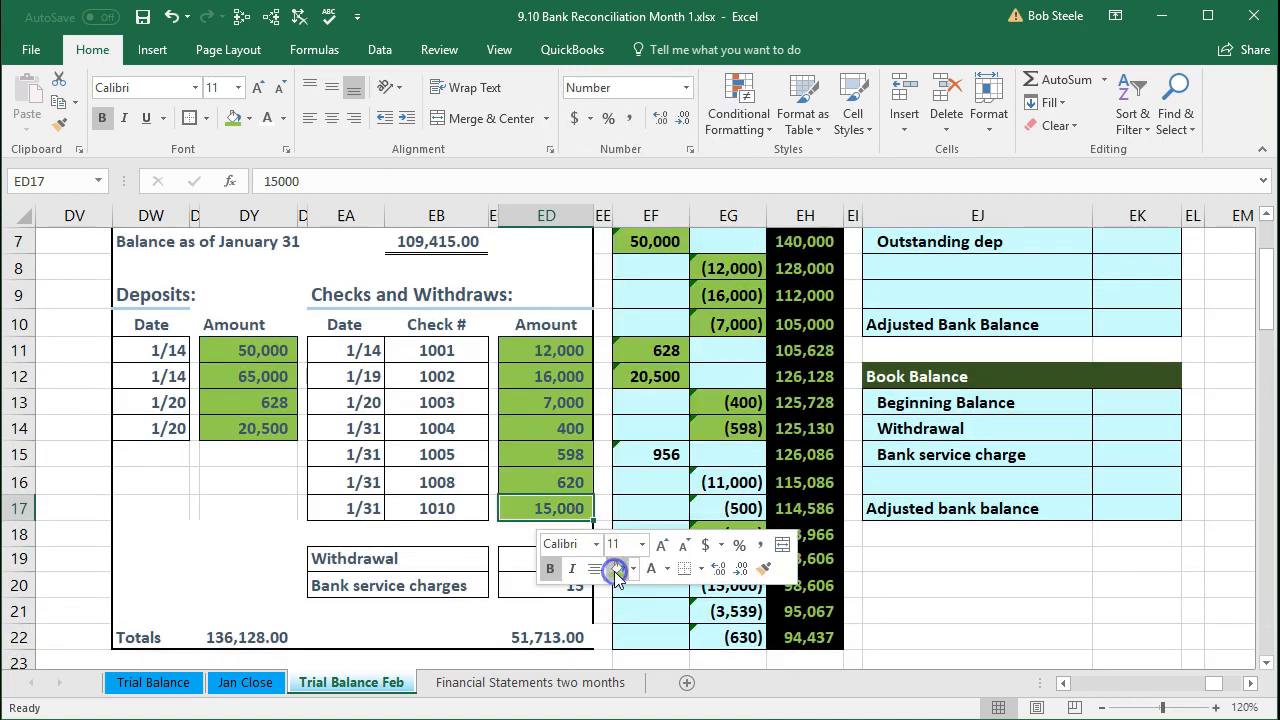
left_click(631, 610)
left_click(705, 586)
right_click(723, 588)
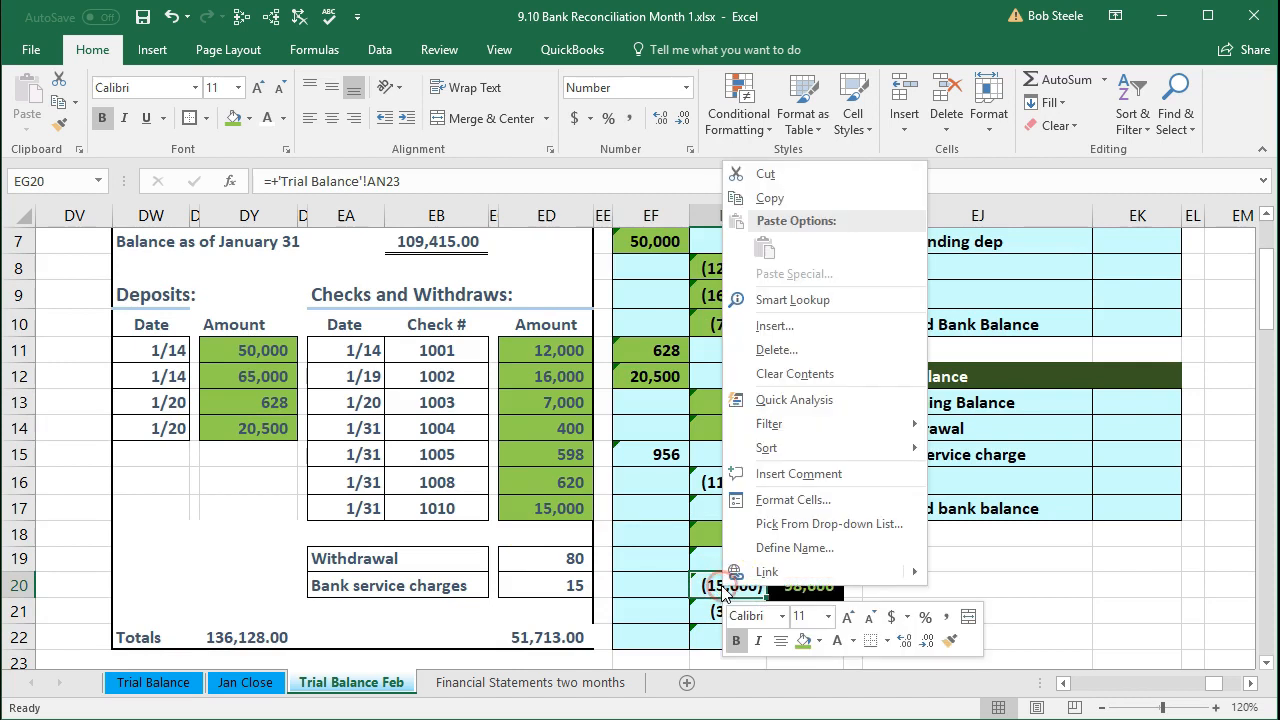
left_click(801, 641)
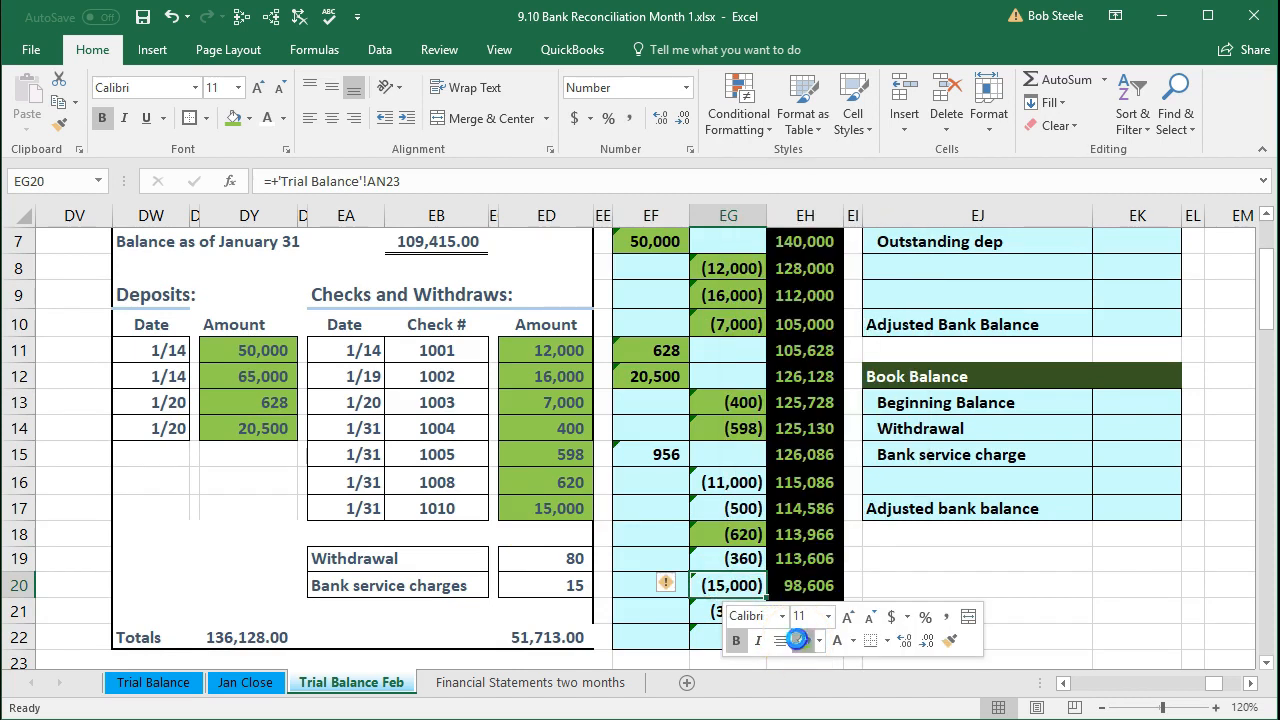
left_click(646, 604)
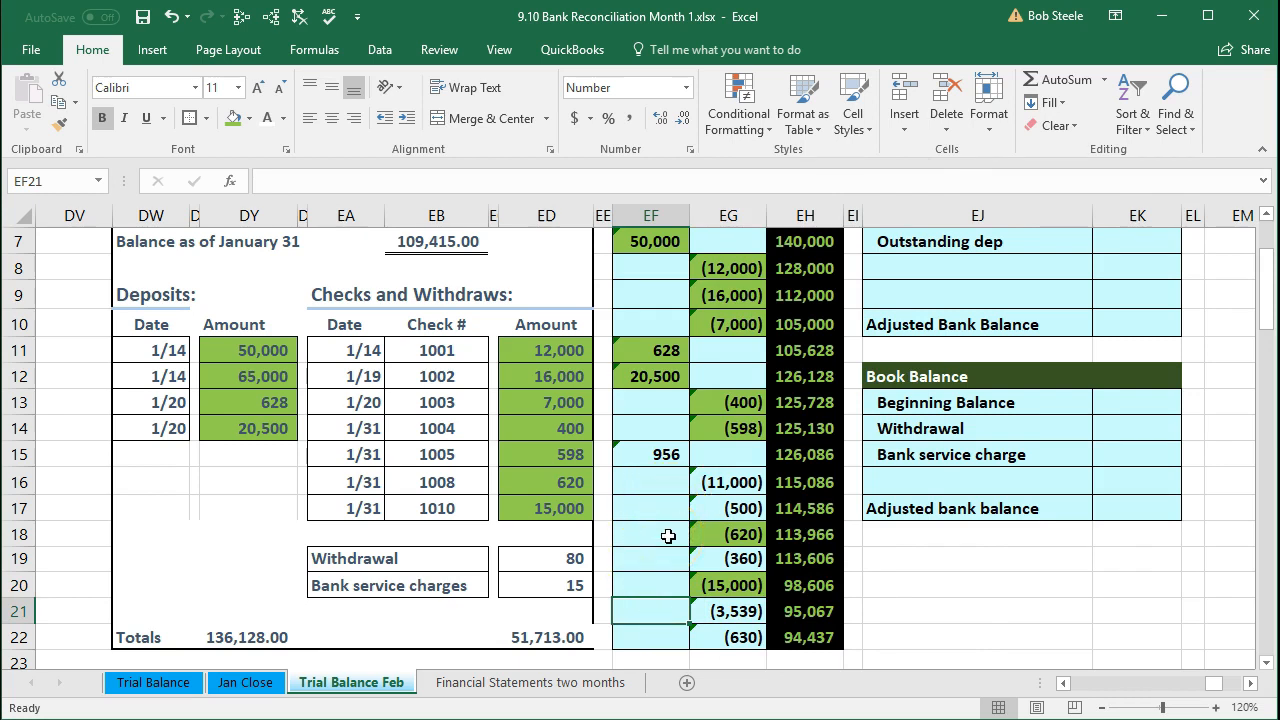
Fill the bank statement's 80 withdrawal and 15 bank service charges amounts yellow as items missing from the ledger
left_click(565, 553)
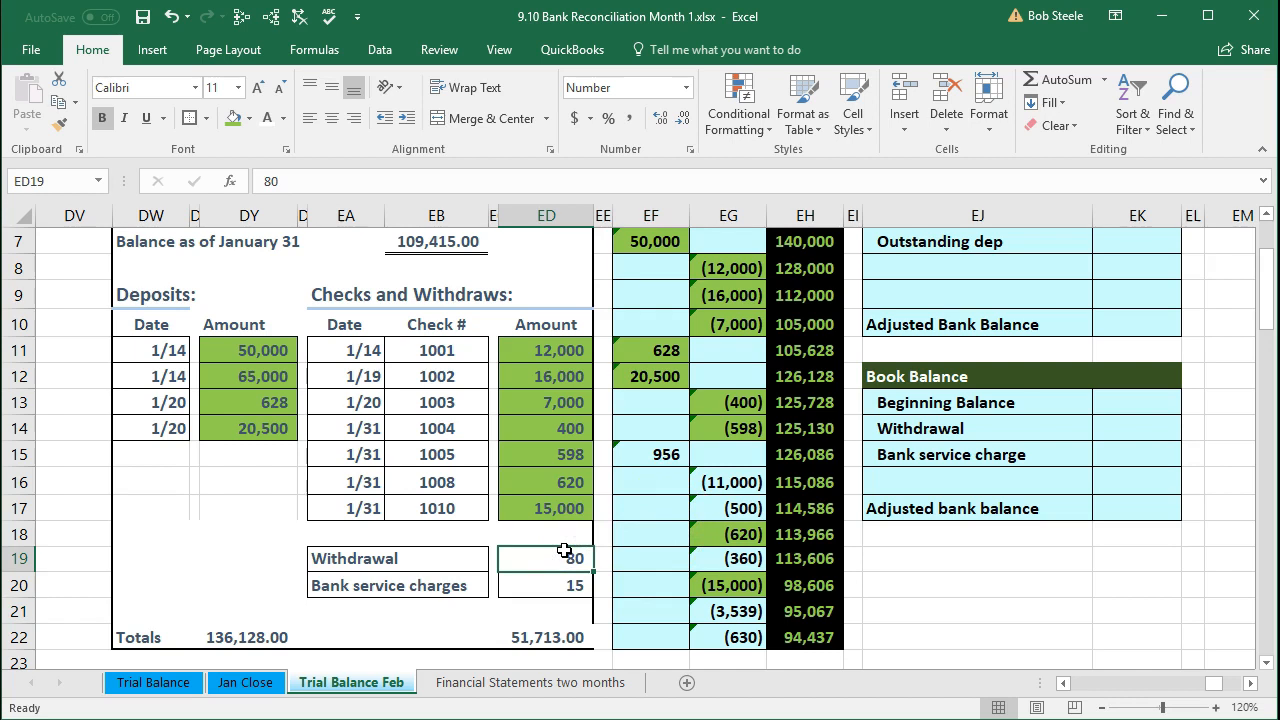
scroll(590, 551, "up", 1)
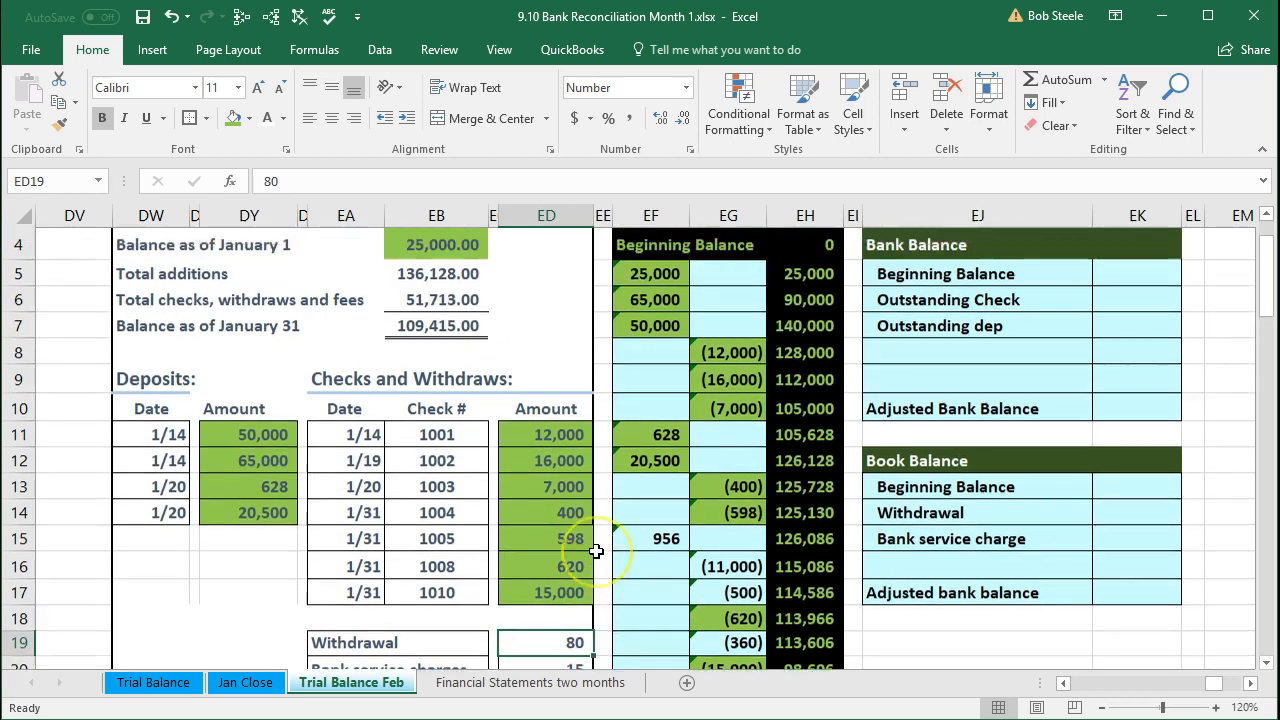
scroll(590, 551, "down", 1)
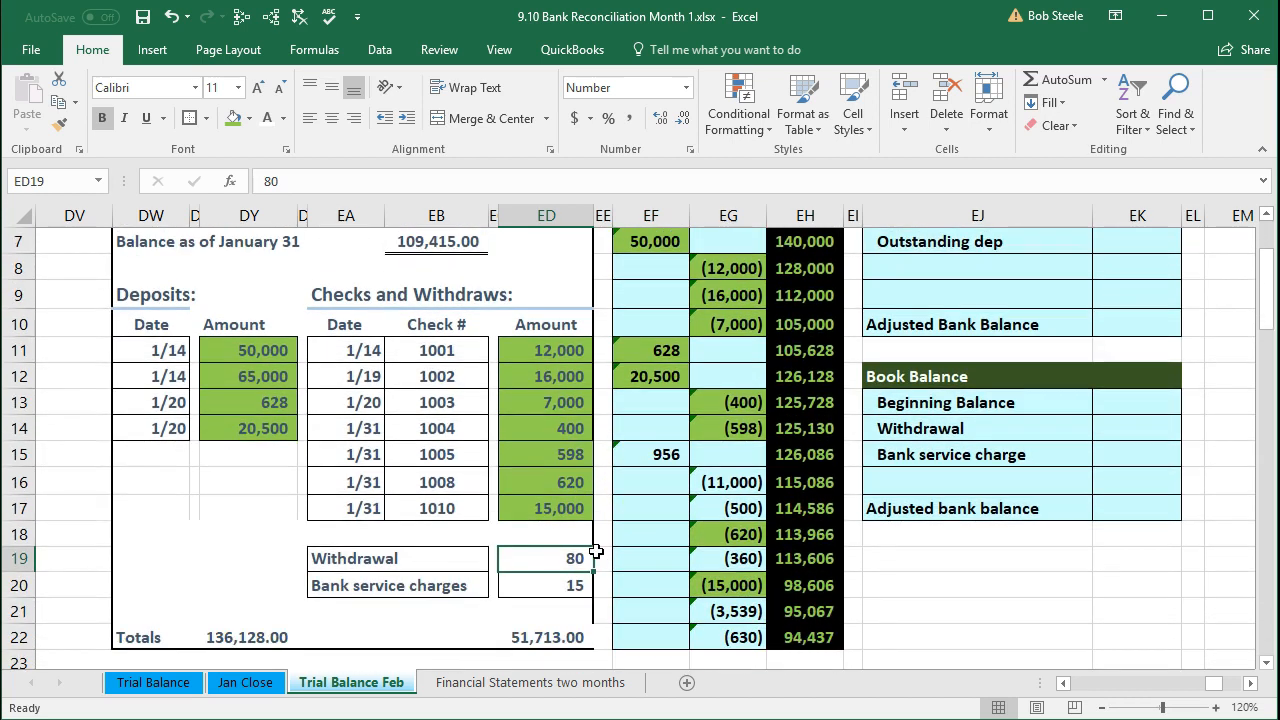
left_click(548, 580)
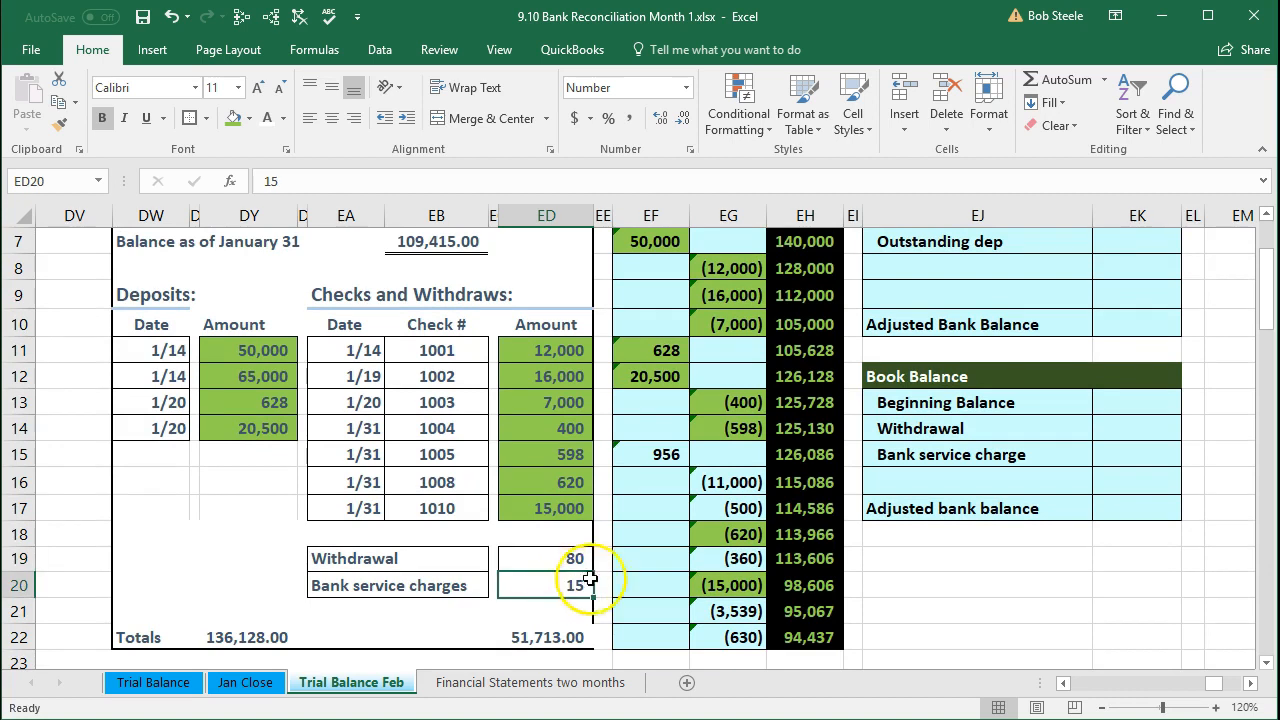
scroll(645, 569, "up", 1)
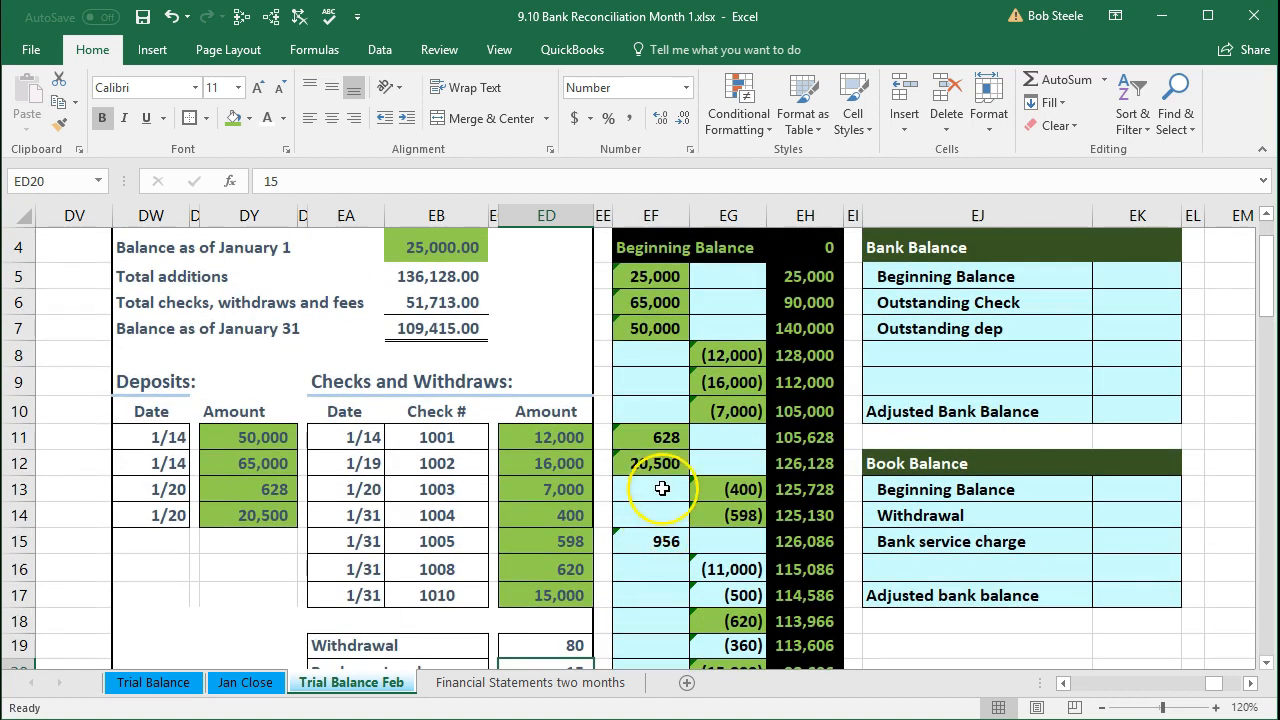
scroll(662, 488, "down", 1)
left_click_drag(563, 556, 548, 582)
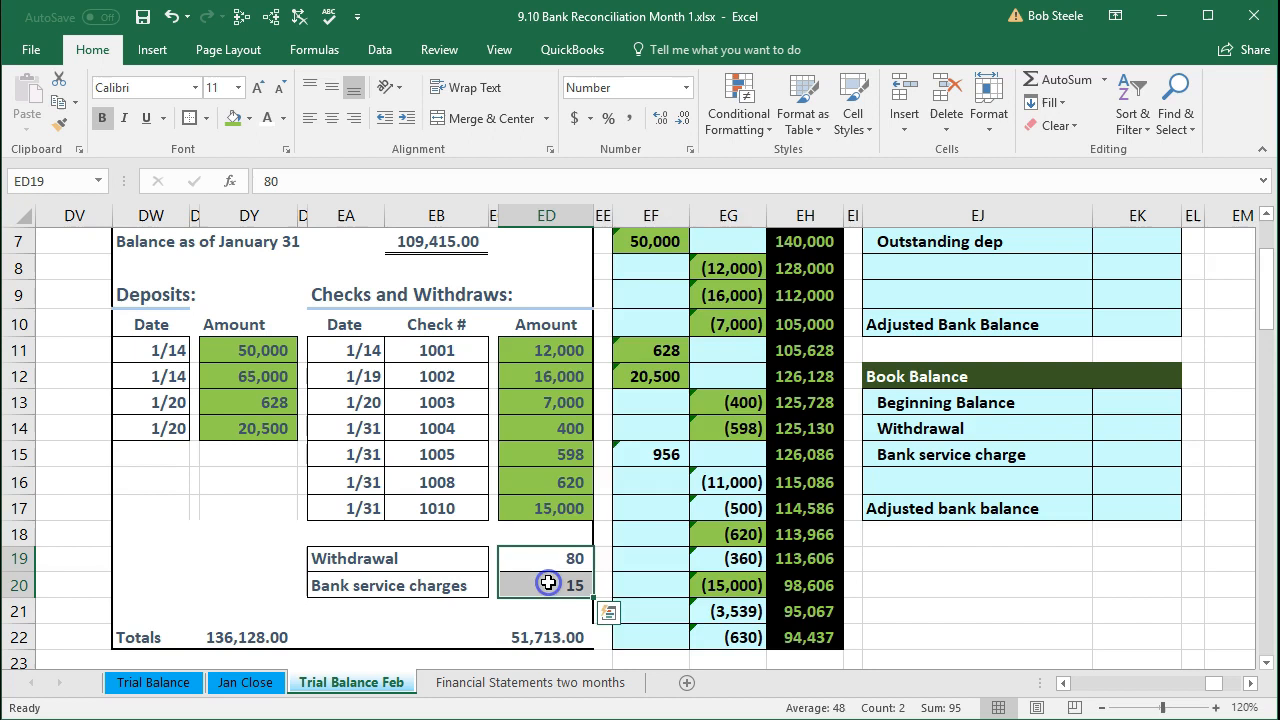
right_click(548, 582)
left_click(646, 637)
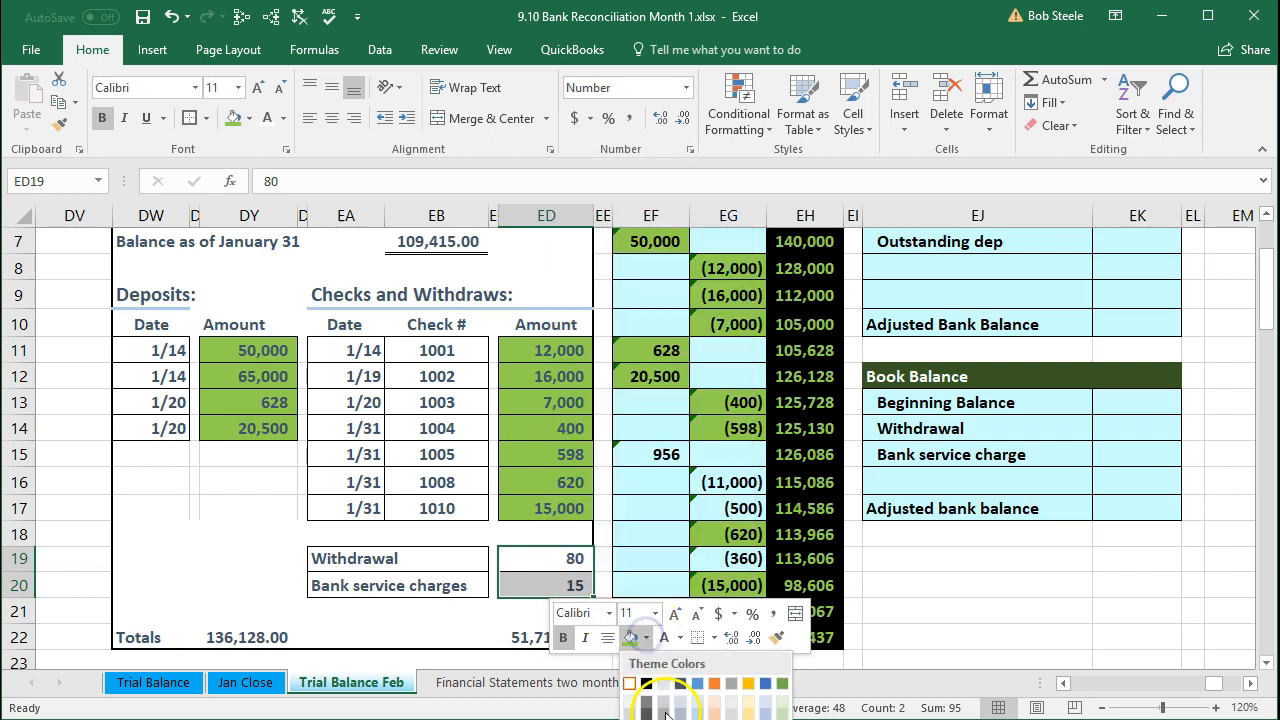
left_click(680, 719)
left_click(446, 602)
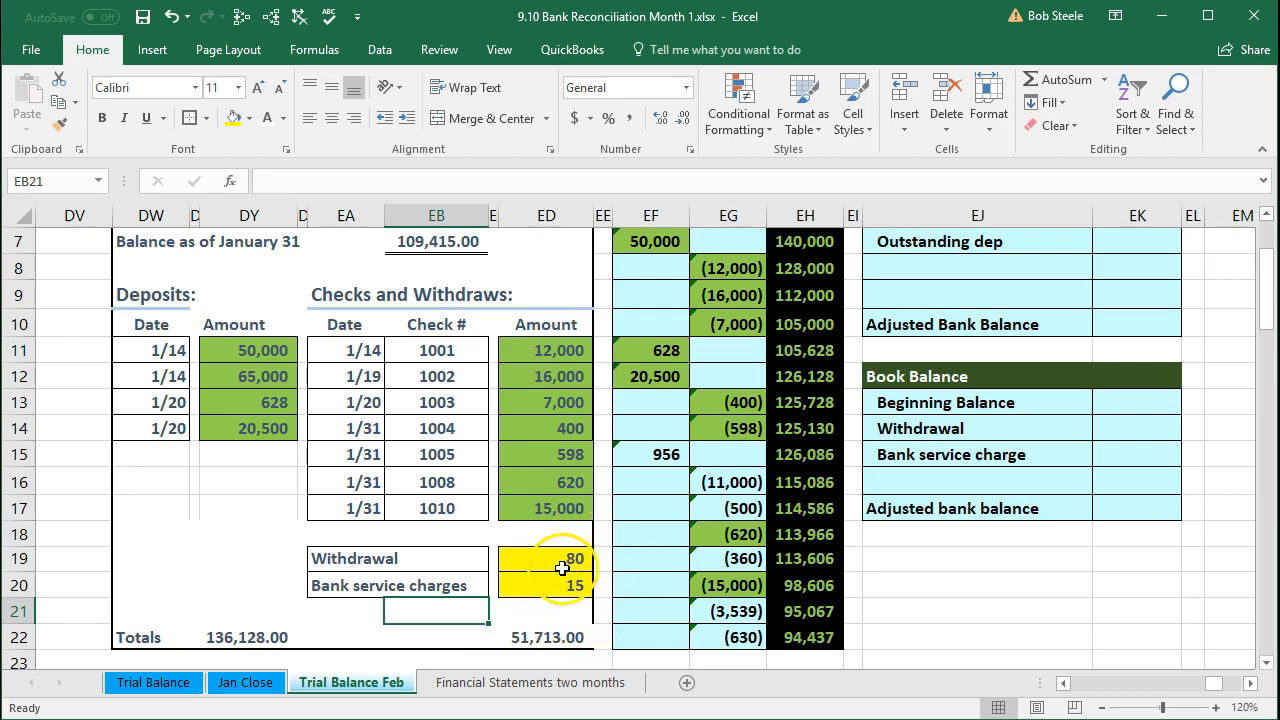
Fill the unmatched 956 debit in the Checking ledger with the same yellow
scroll(562, 568, "up", 3)
left_click(652, 538)
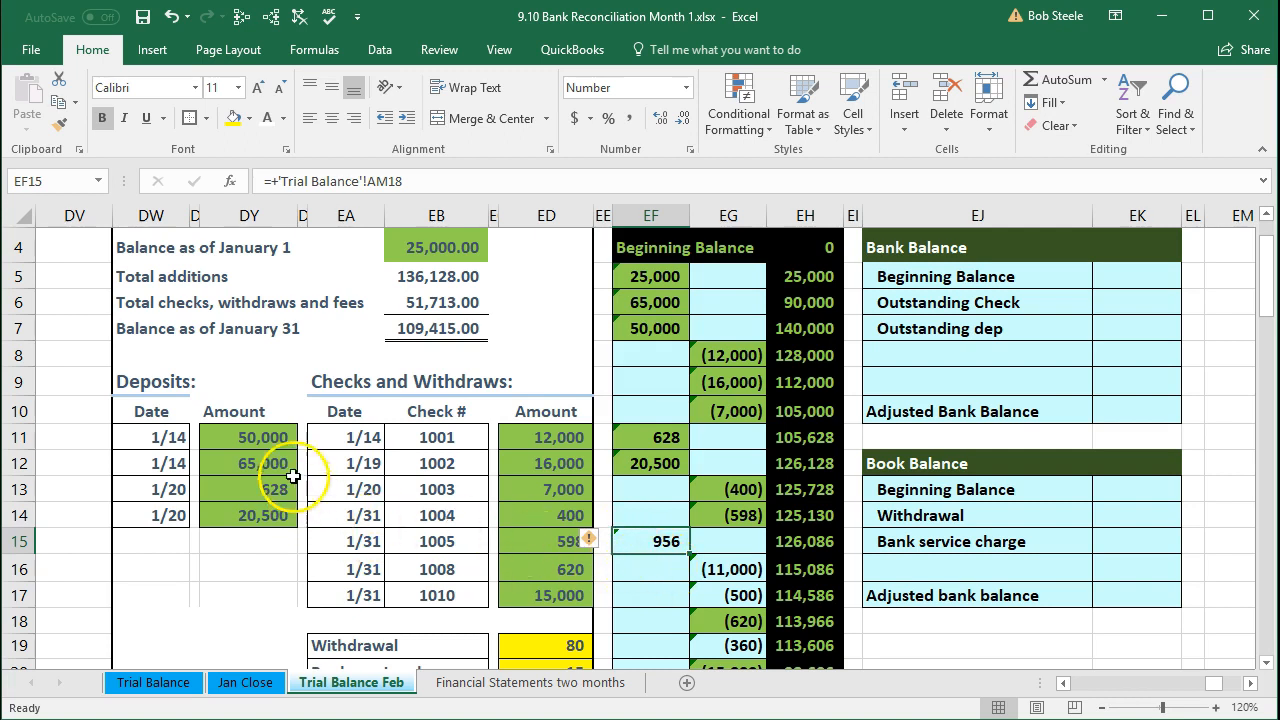
right_click(660, 543)
left_click(740, 600)
left_click(638, 612)
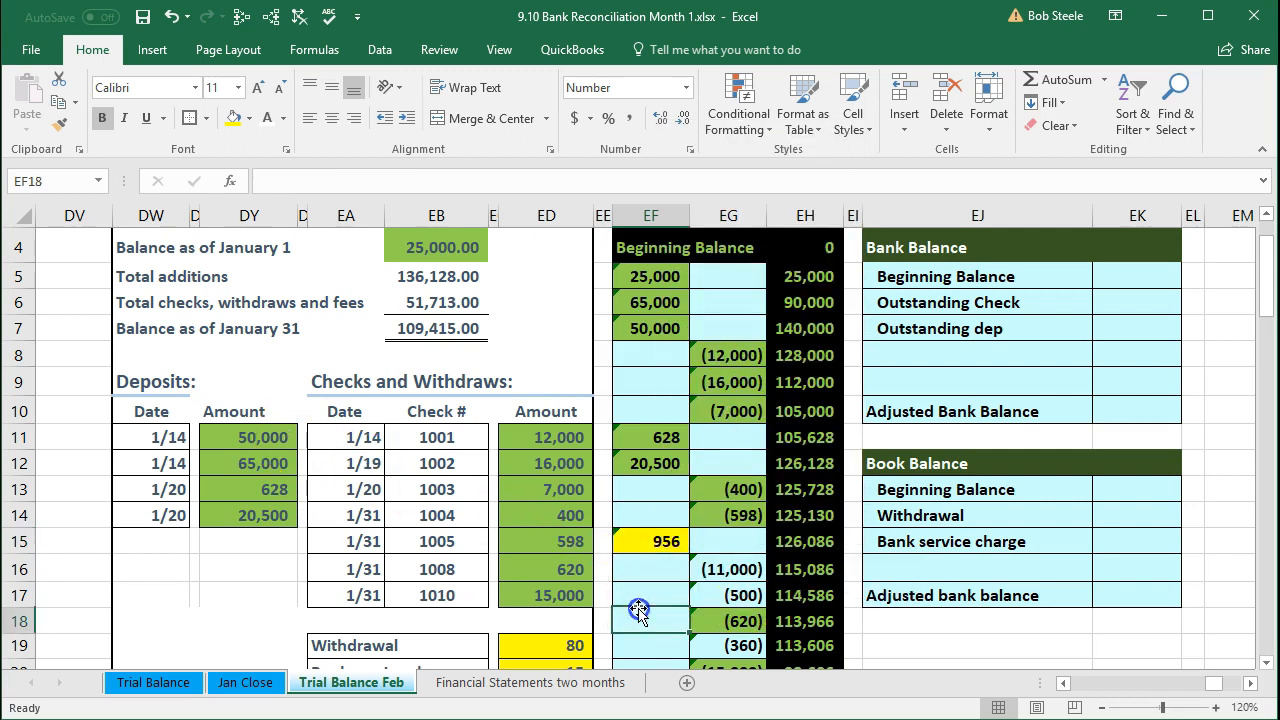
Fill the unmatched 11,000 and 500 credits in the Checking ledger with the same yellow
left_click(727, 569)
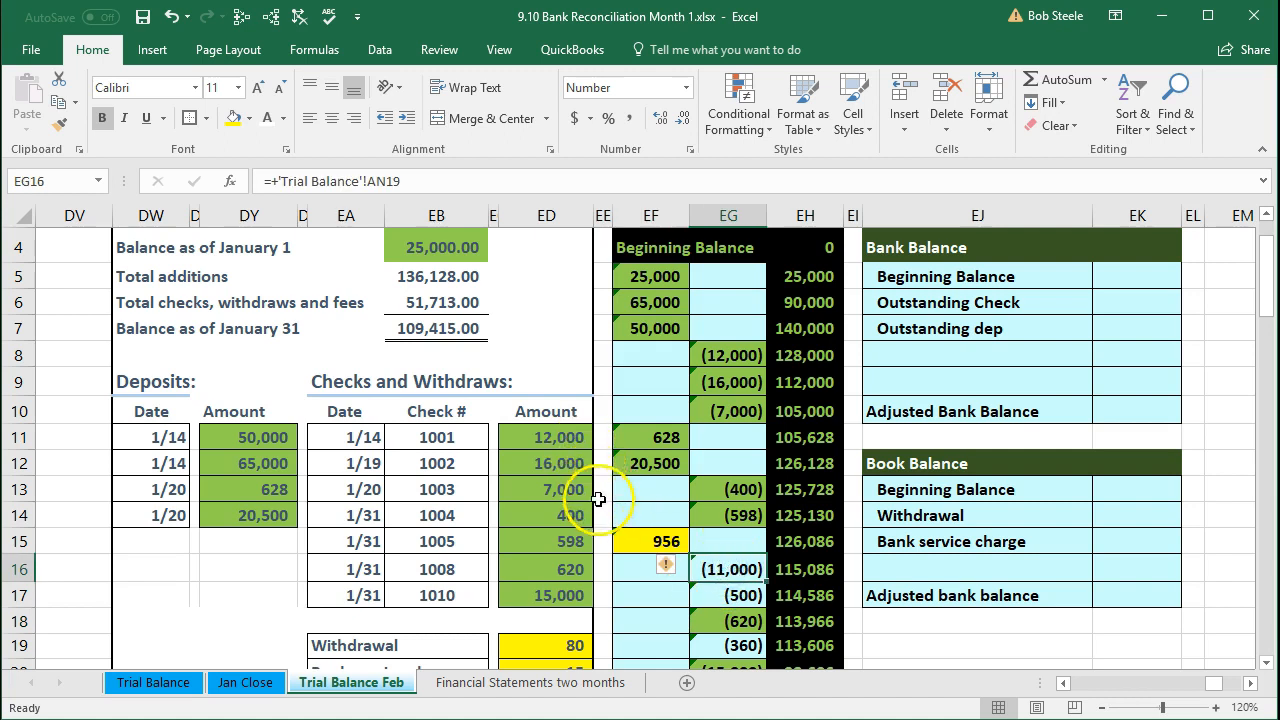
right_click(737, 570)
left_click(818, 622)
left_click(714, 595)
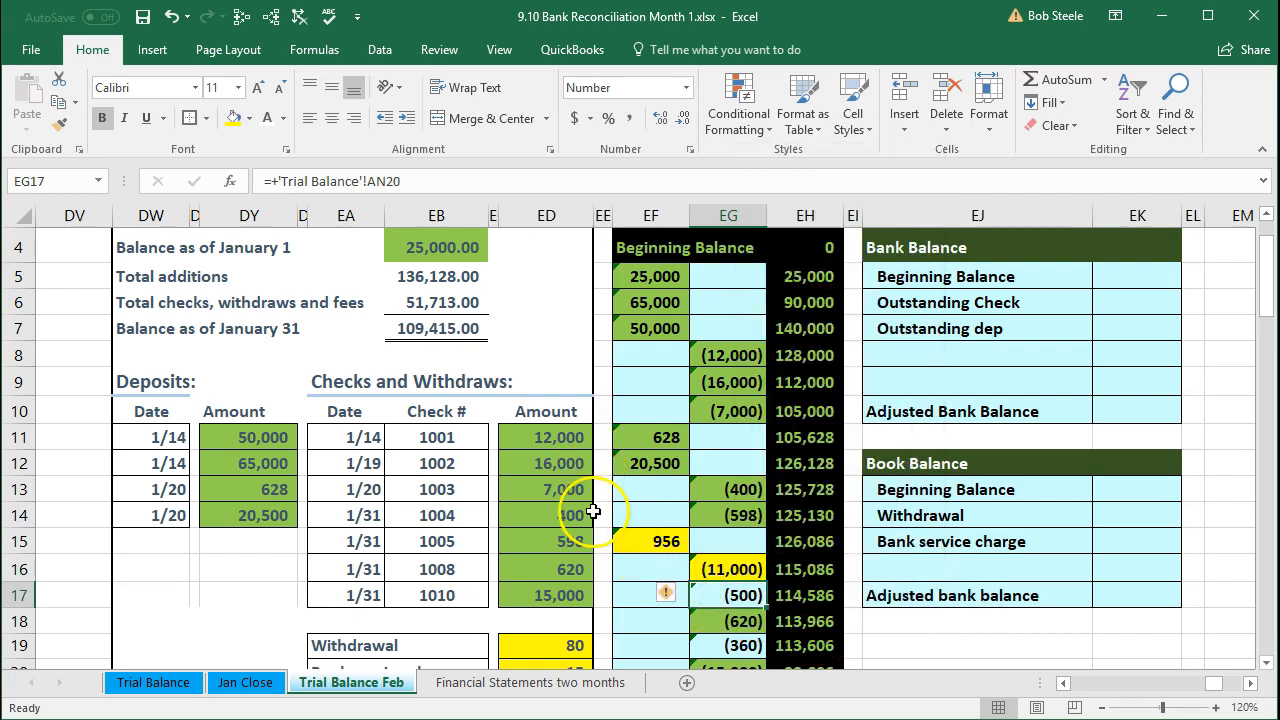
scroll(594, 512, "down", 1)
right_click(710, 508)
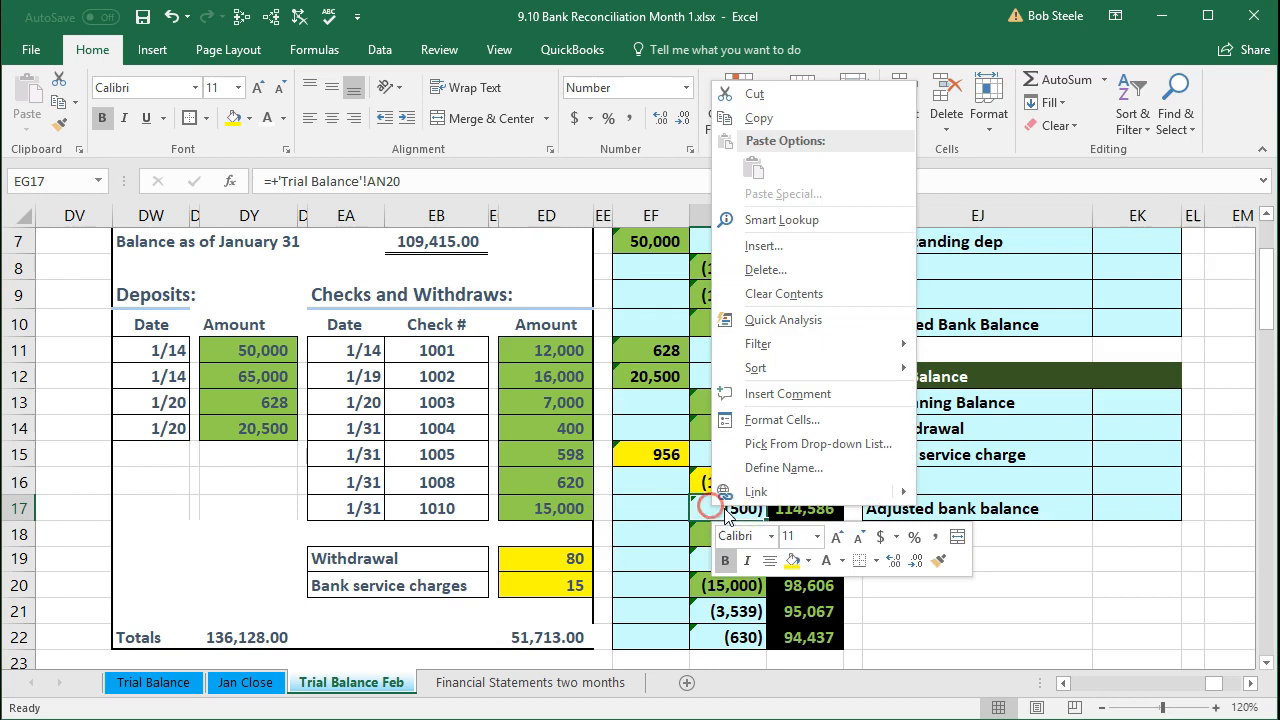
left_click(787, 560)
left_click(657, 563)
Fill the remaining unmatched 360, 3,539 and 630 credits in the Checking ledger with the same yellow
left_click(710, 555)
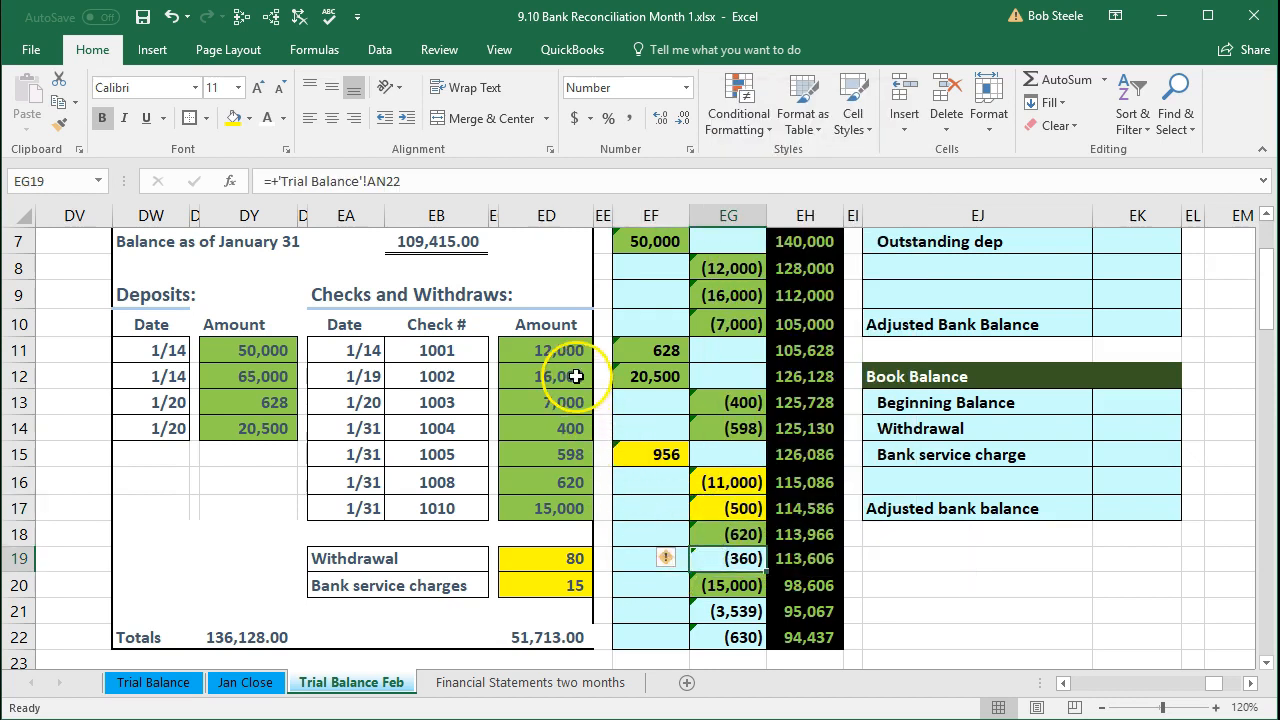
right_click(708, 557)
left_click(789, 614)
left_click(625, 608)
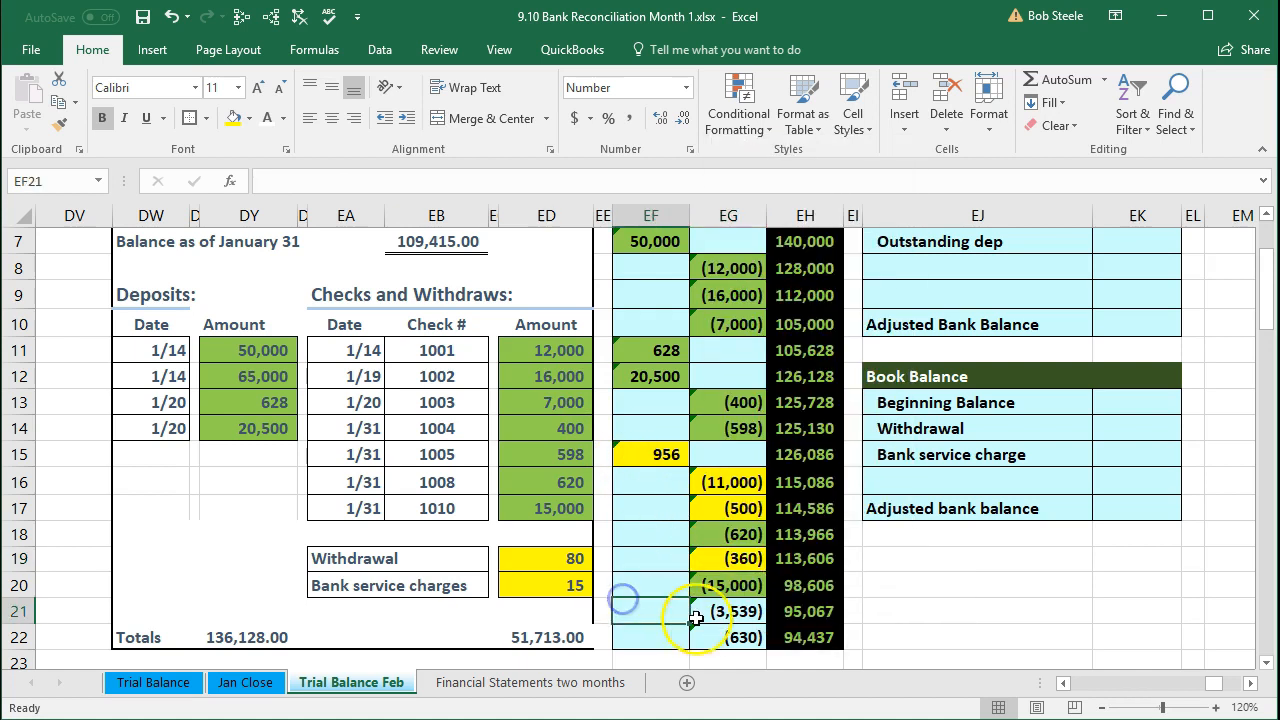
left_click_drag(721, 619, 720, 632)
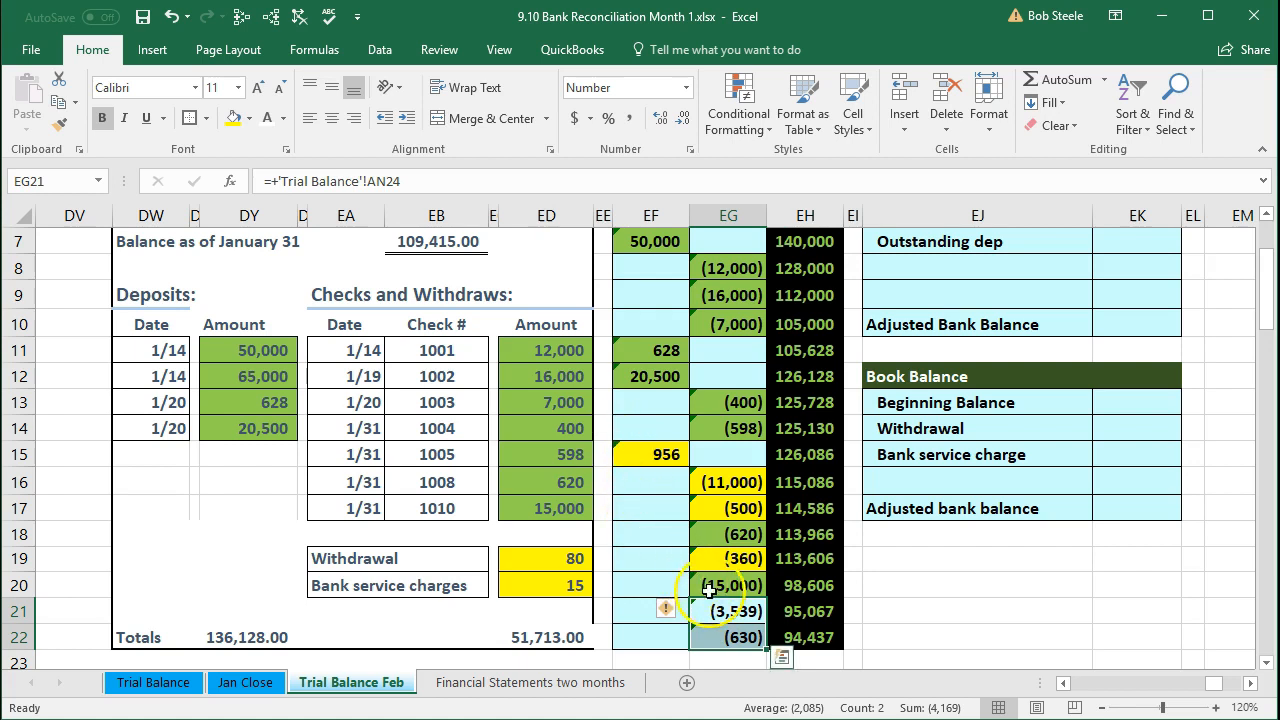
right_click(731, 614)
left_click(806, 665)
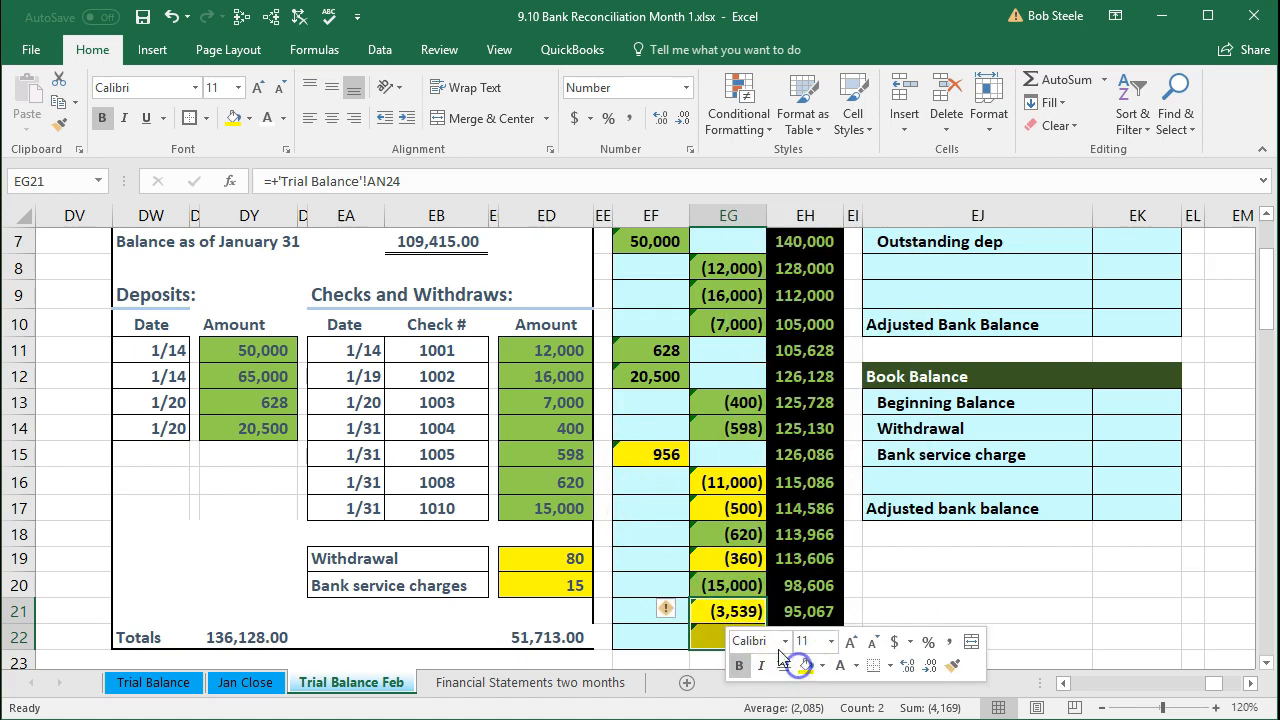
left_click(634, 555)
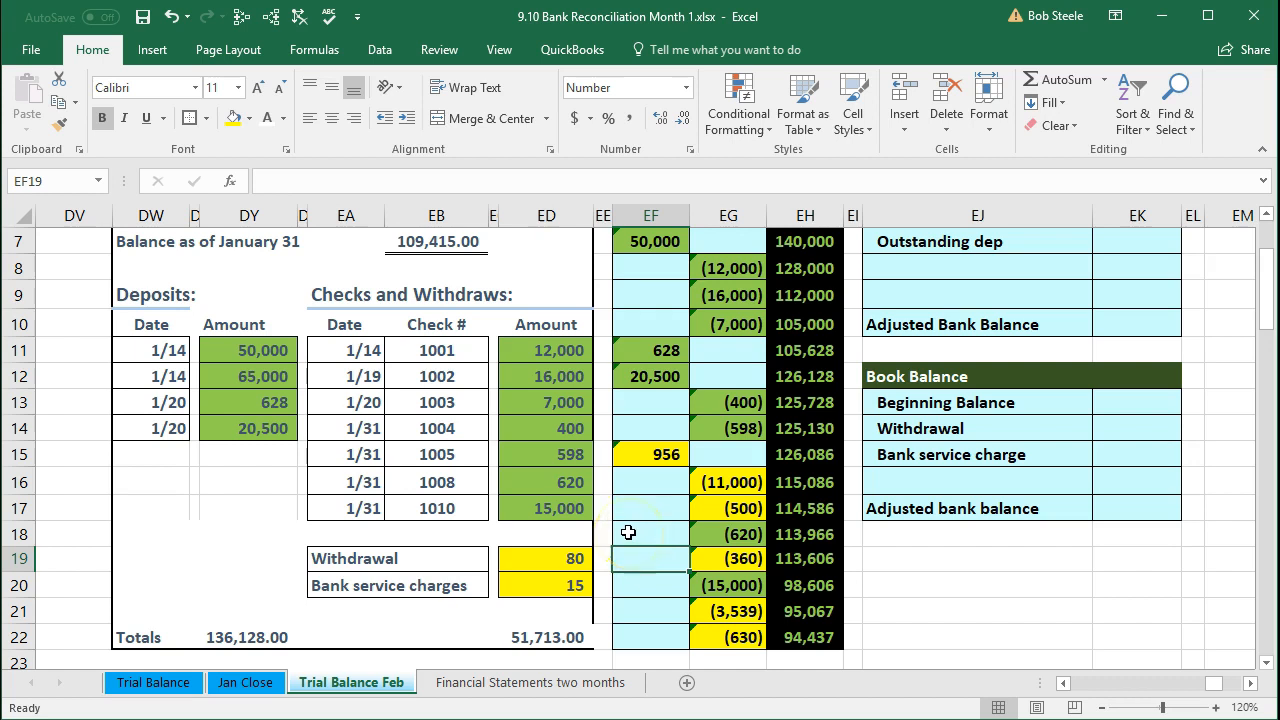
Review the yellow outstanding deposit and the first two yellow outstanding checks in the Checking ledger
left_click(635, 518)
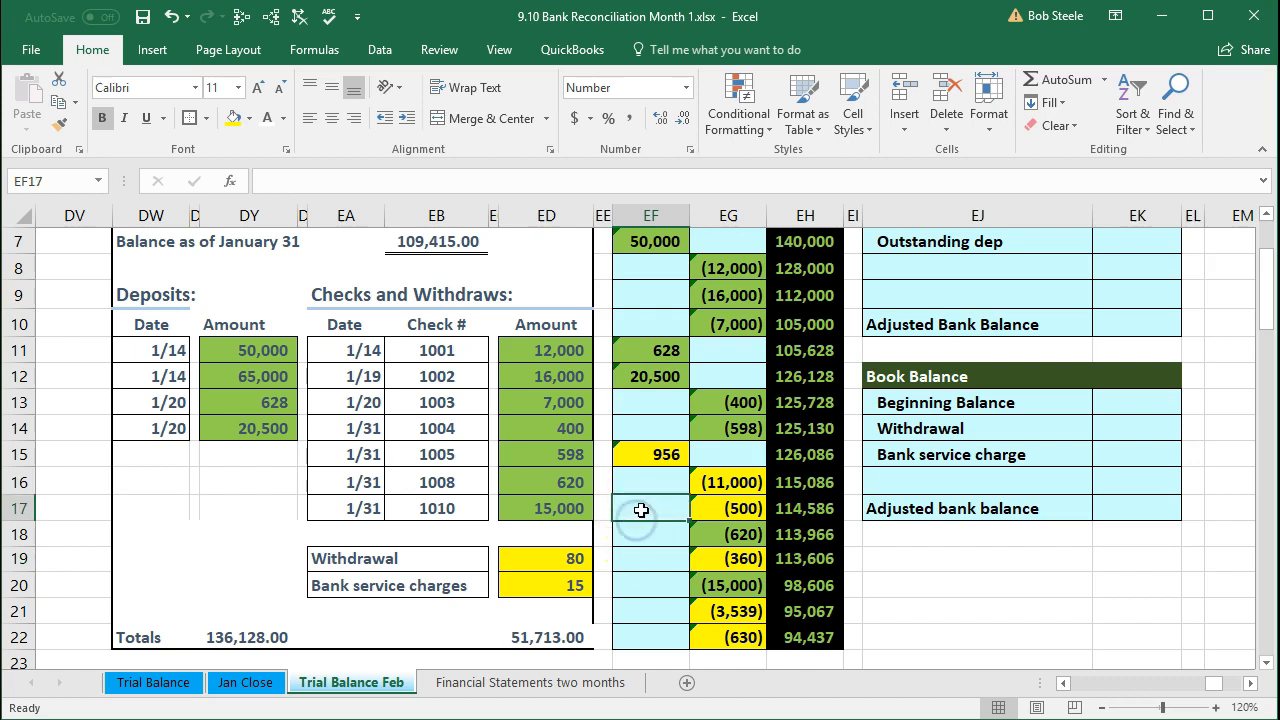
left_click(644, 456)
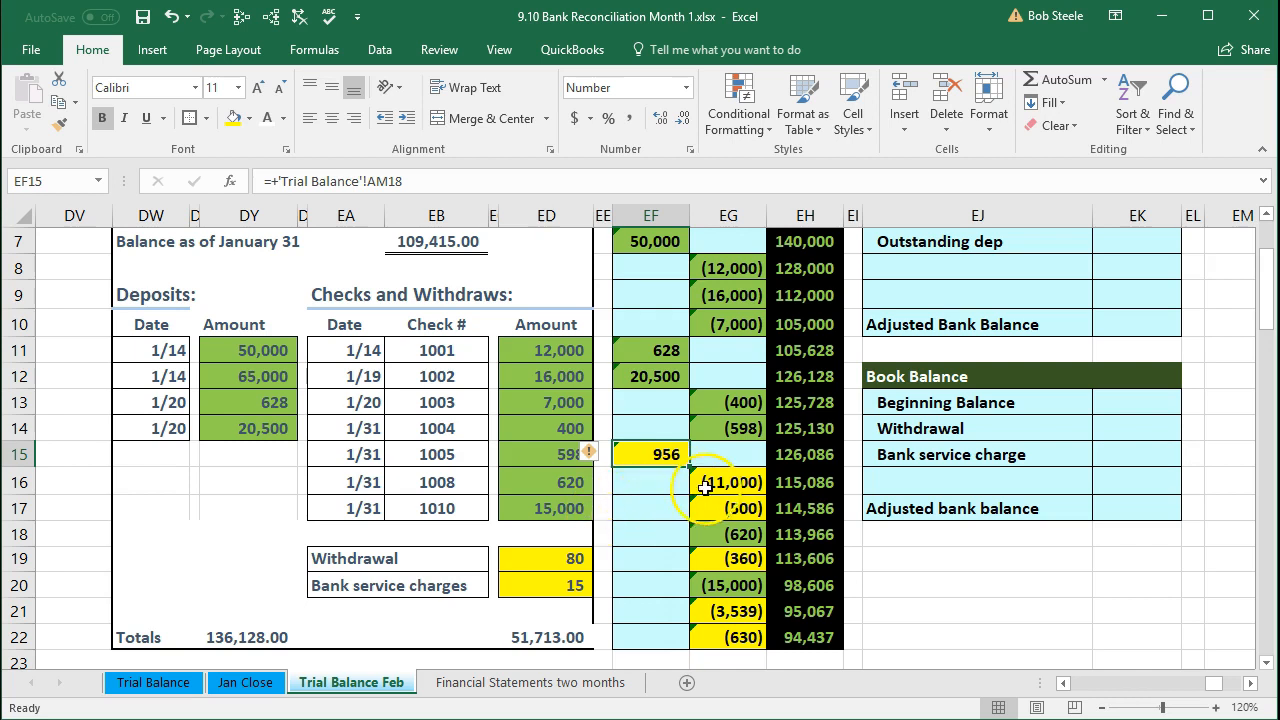
left_click_drag(723, 482, 725, 508)
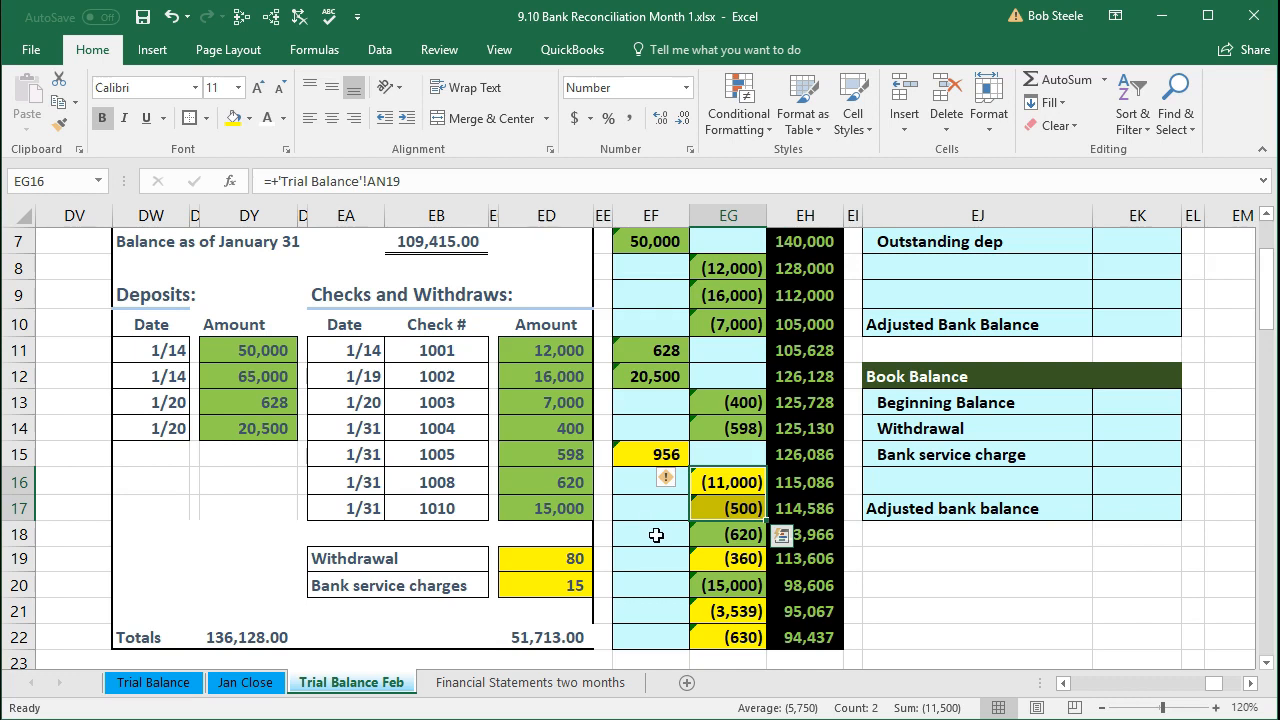
left_click(656, 535)
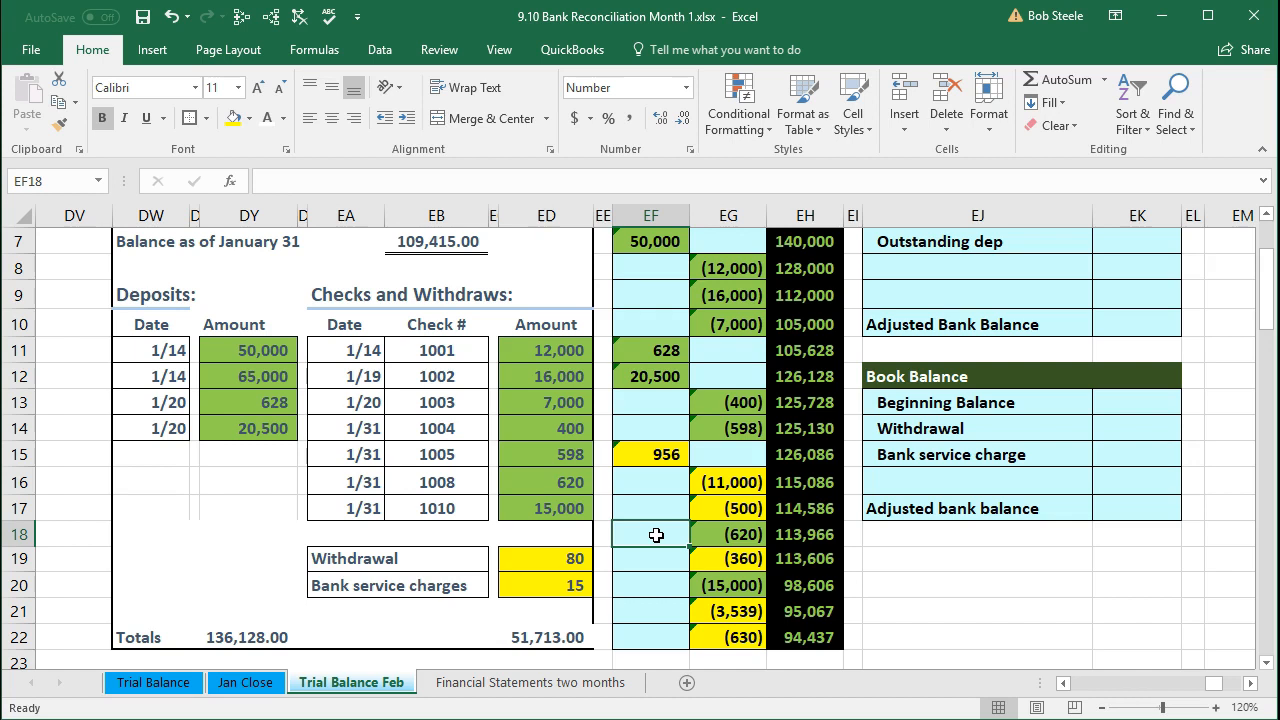
left_click(719, 482)
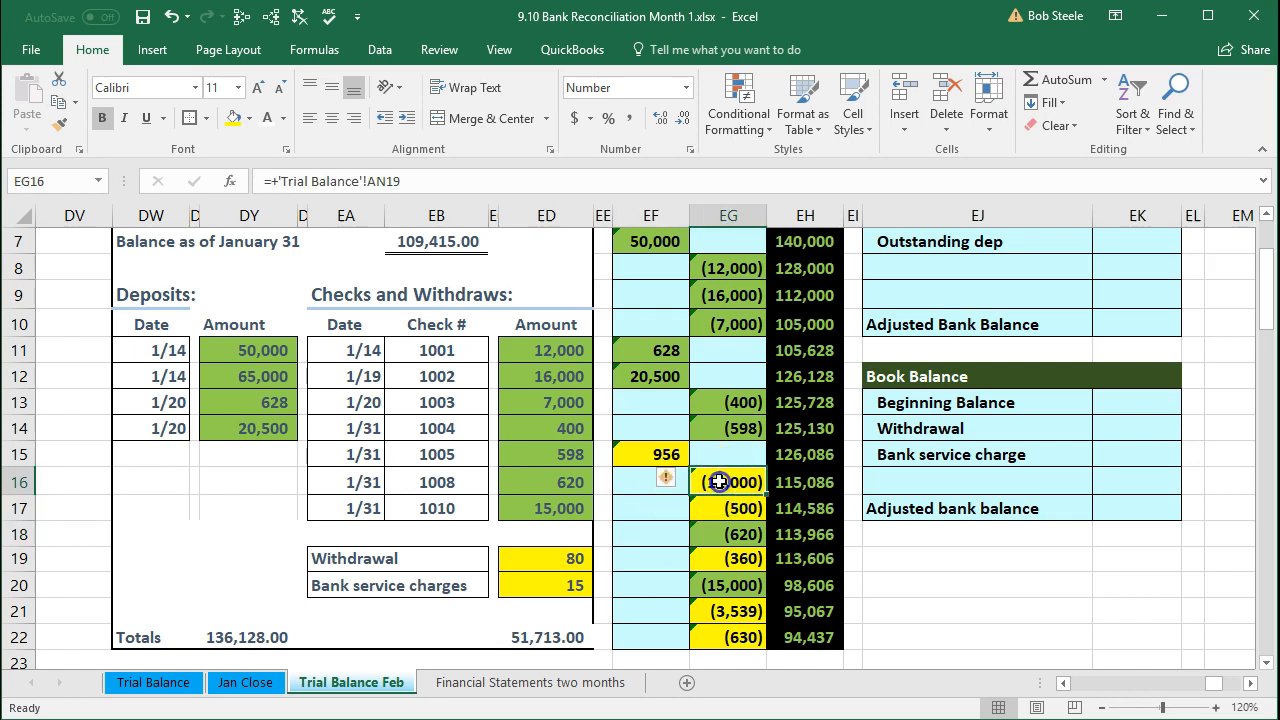
left_click_drag(719, 482, 722, 508)
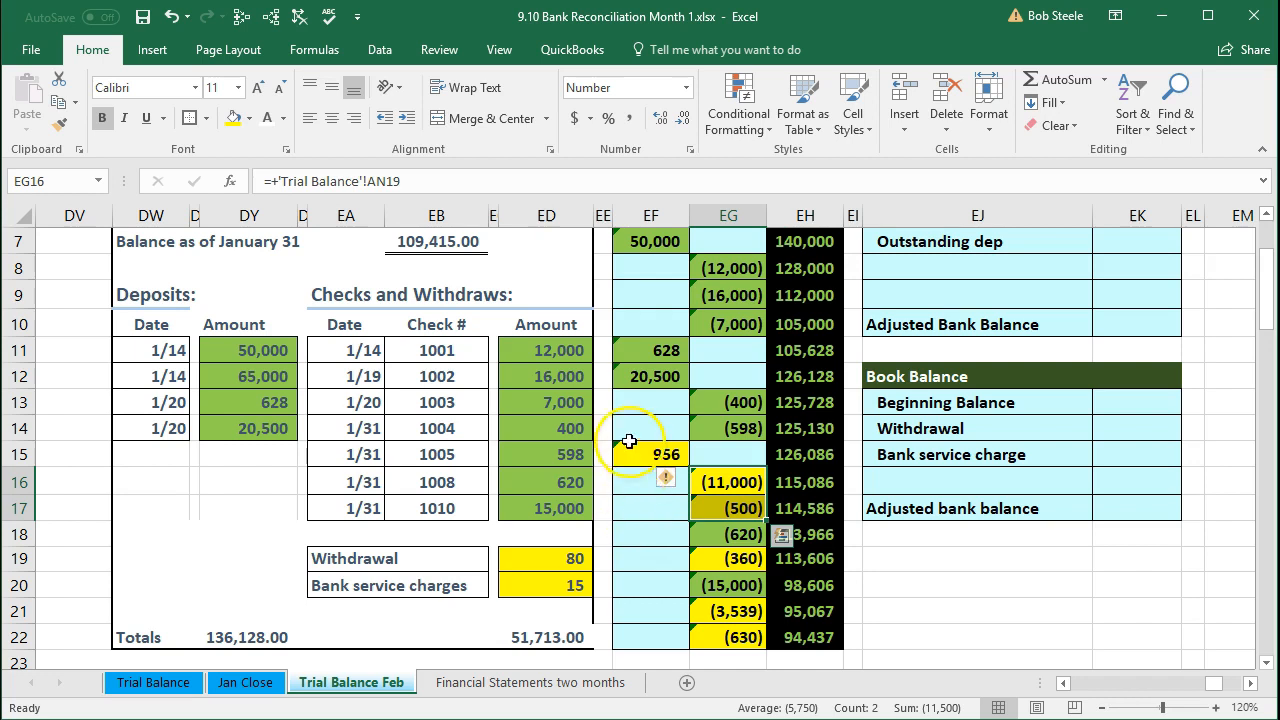
Examine the Bank Balance and Book Balance sections of the January 31 bank reconciliation
scroll(627, 440, "up", 1)
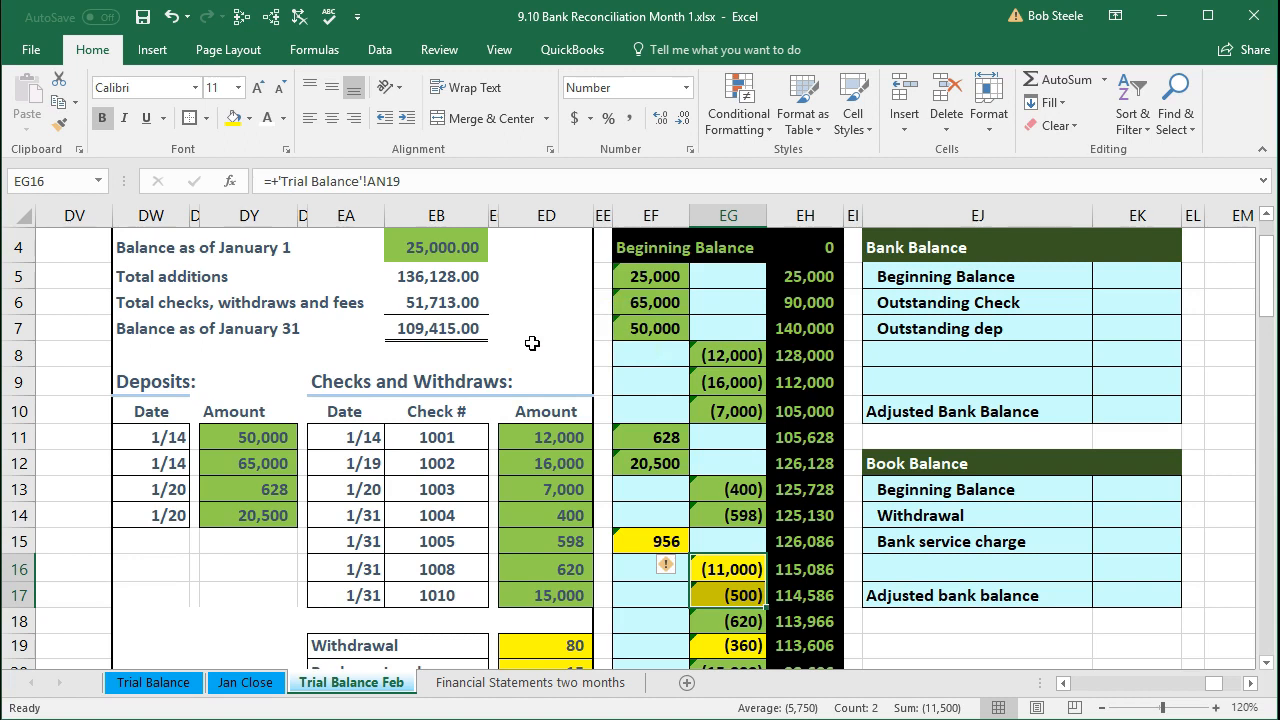
scroll(835, 455, "up", 1)
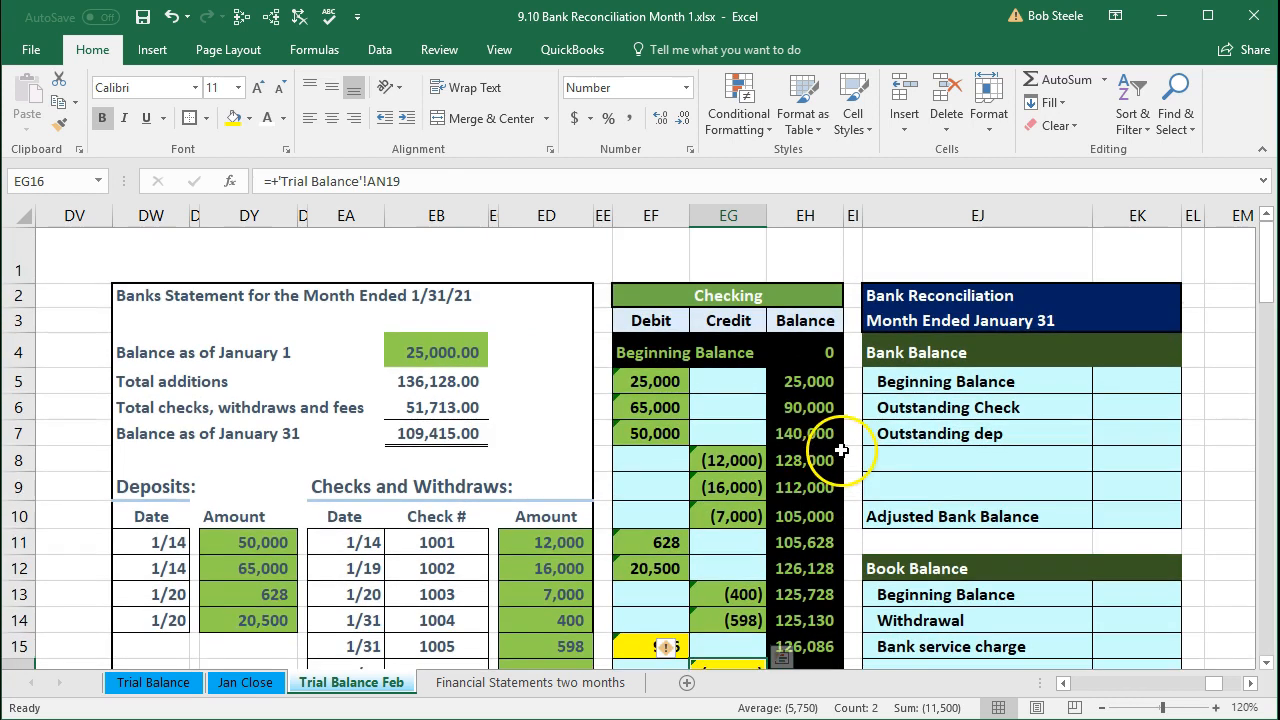
left_click_drag(912, 296, 913, 315)
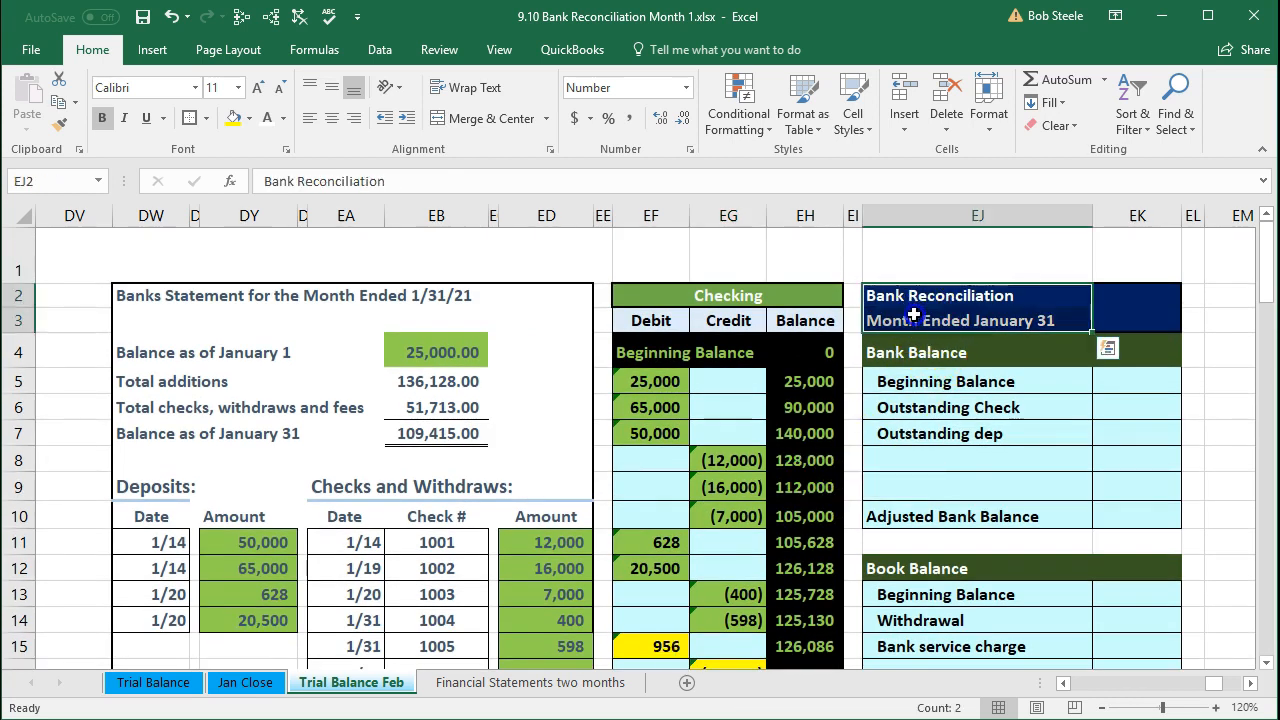
left_click(926, 388)
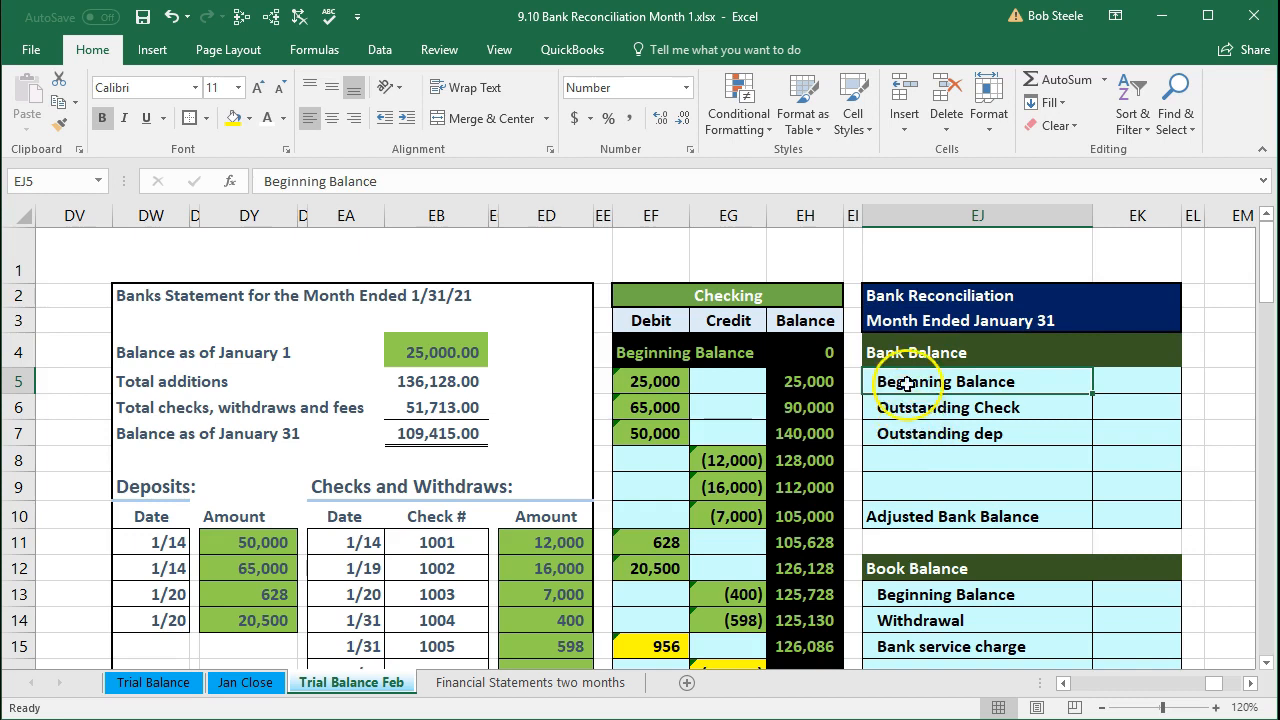
left_click(893, 352)
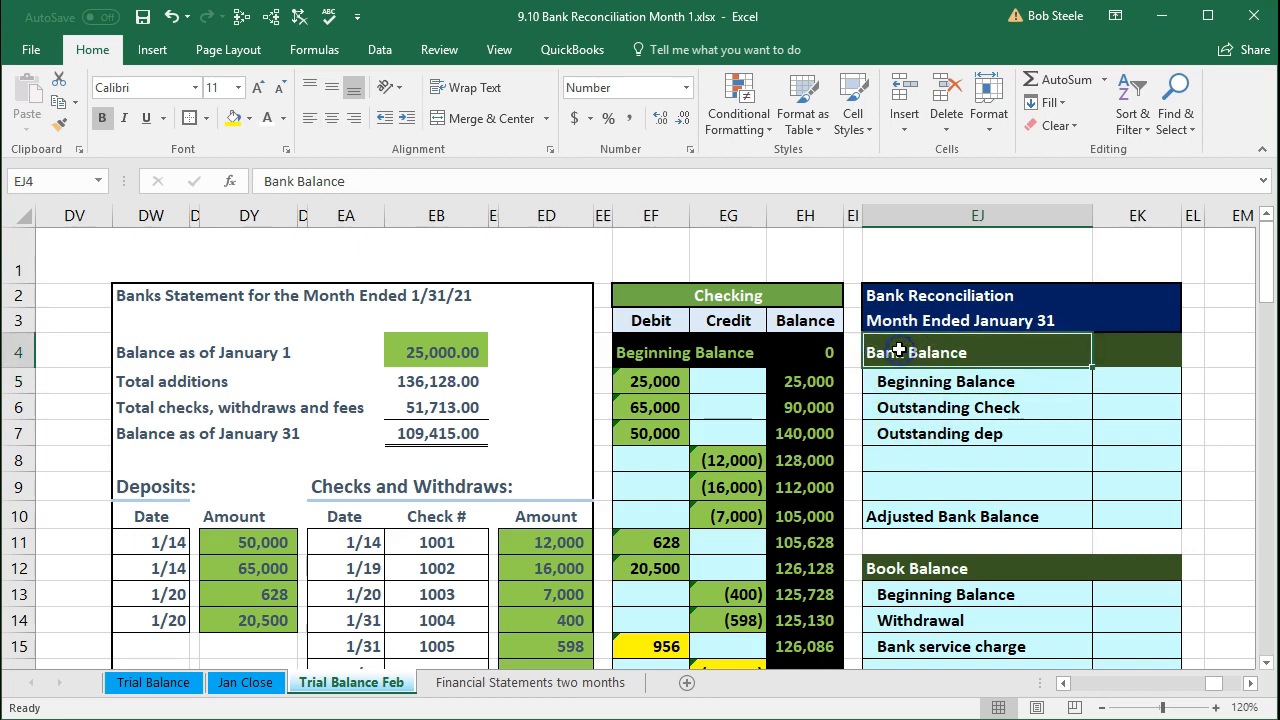
left_click(916, 568)
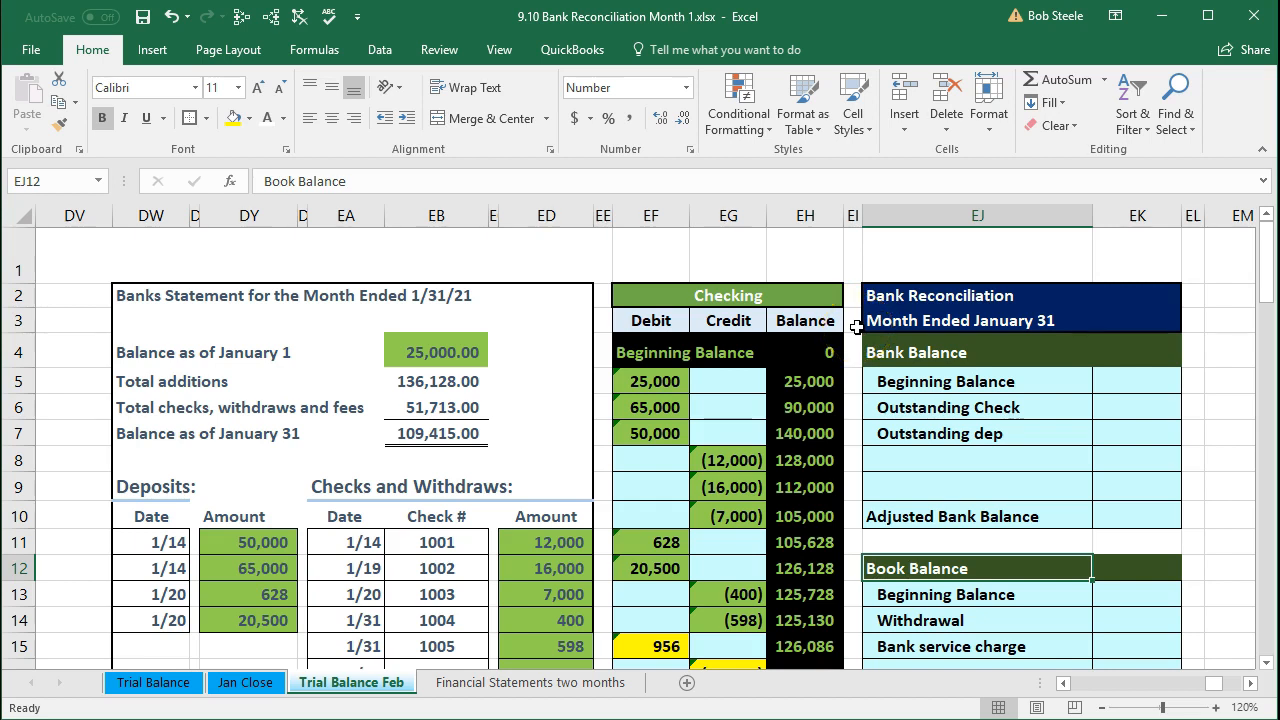
Enter 109,415 as the Beginning Balance in the Bank Balance section of the January 31 reconciliation
scroll(856, 327, "down", 1)
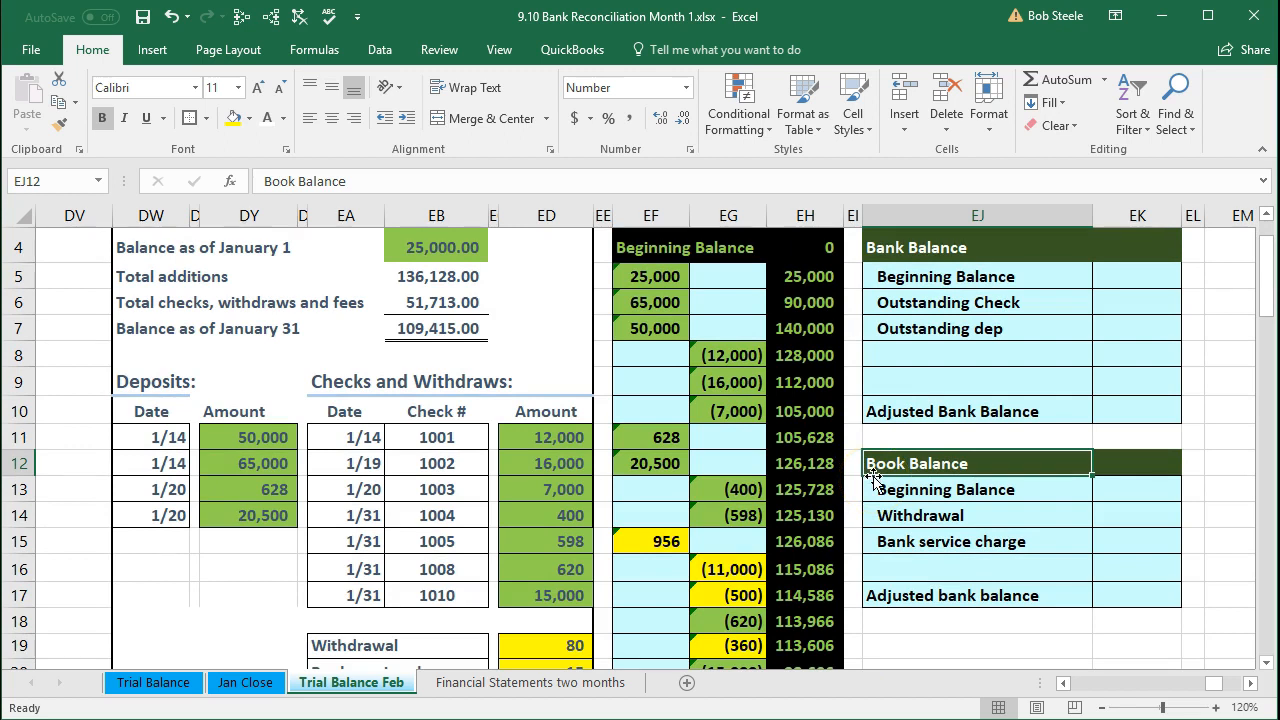
scroll(873, 480, "up", 1)
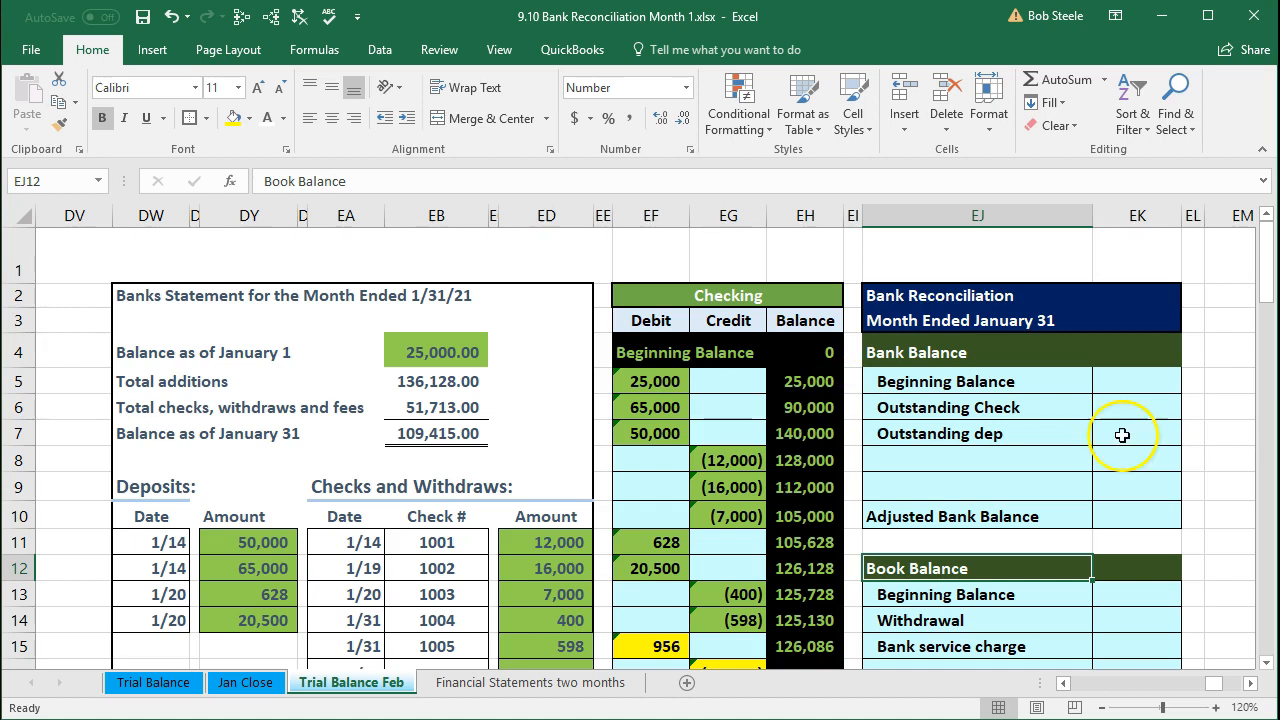
left_click(1131, 387)
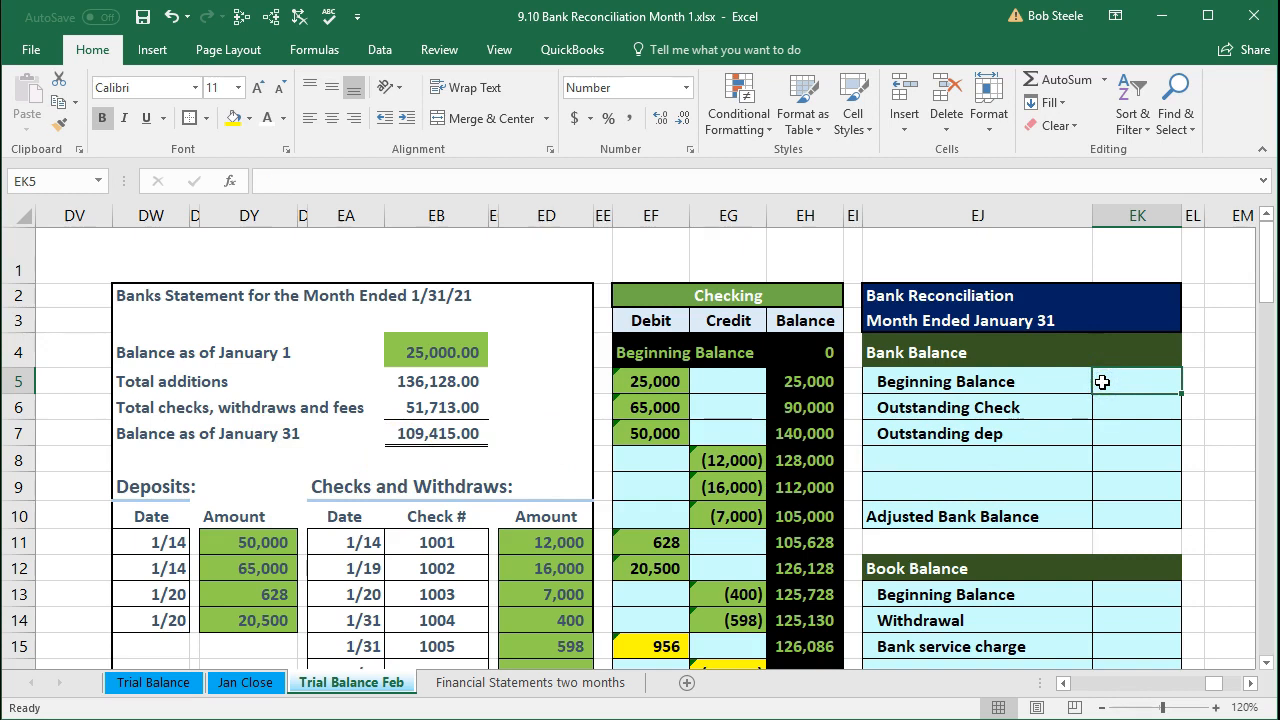
type("109,415")
key("Return")
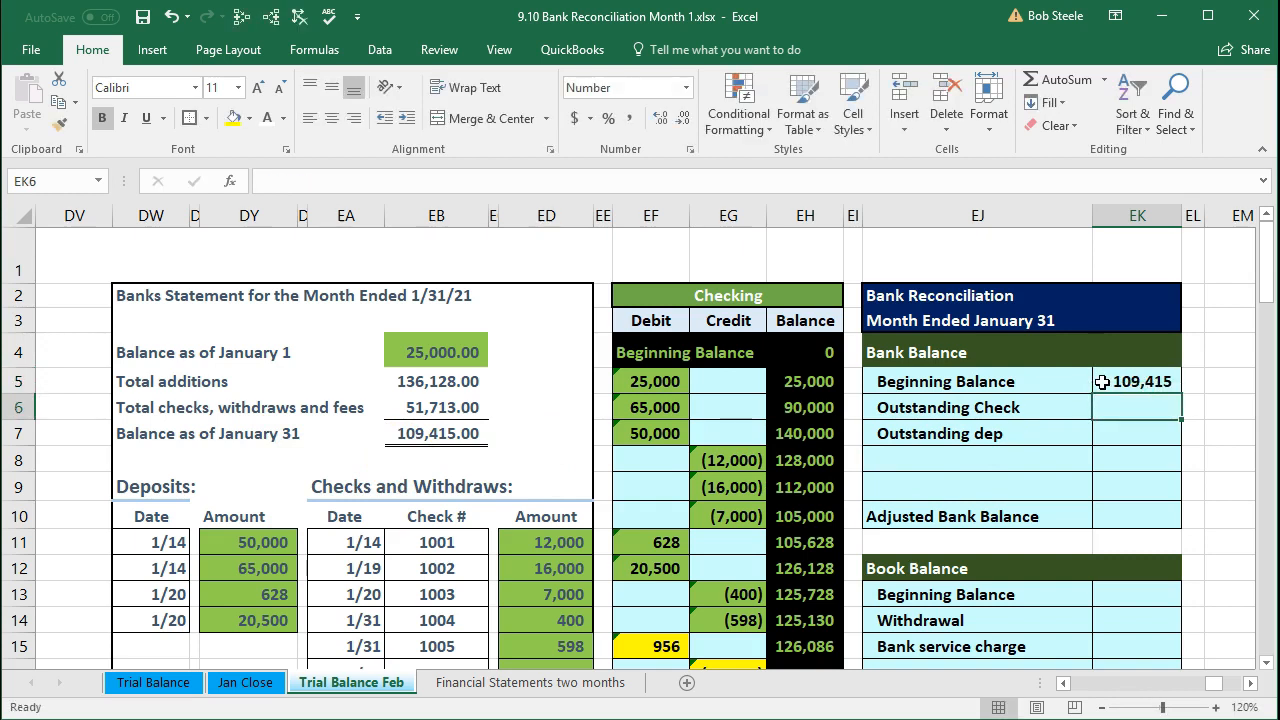
Enter the Checking ledger's ending balance, 94,437, as the Beginning Balance in the Book Balance section
scroll(1101, 382, "down", 3)
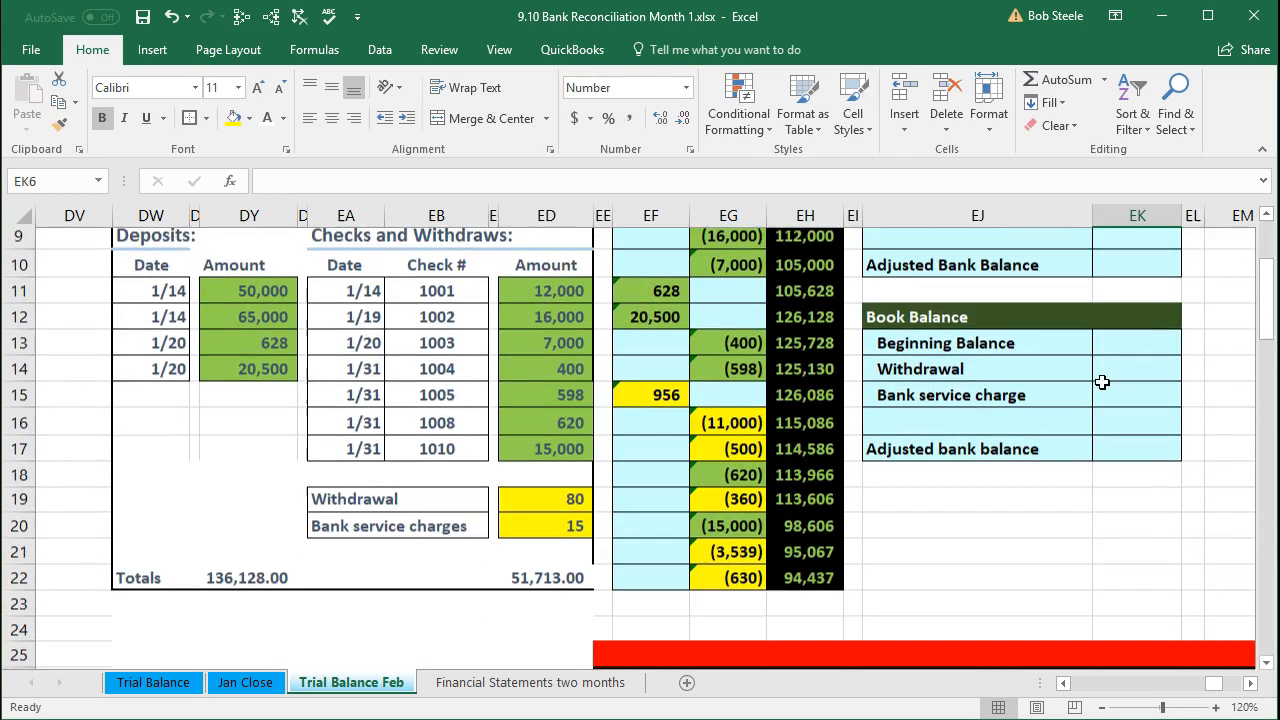
scroll(1050, 440, "down", 1)
left_click(815, 553)
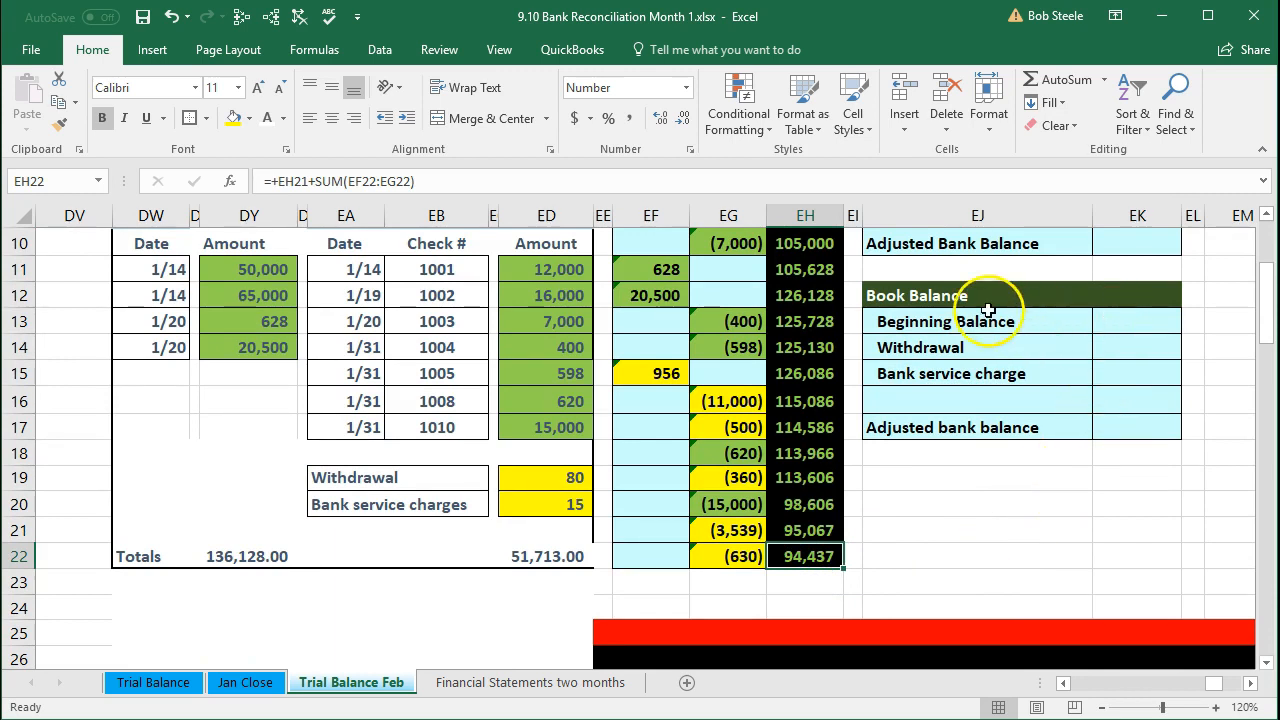
left_click(1120, 321)
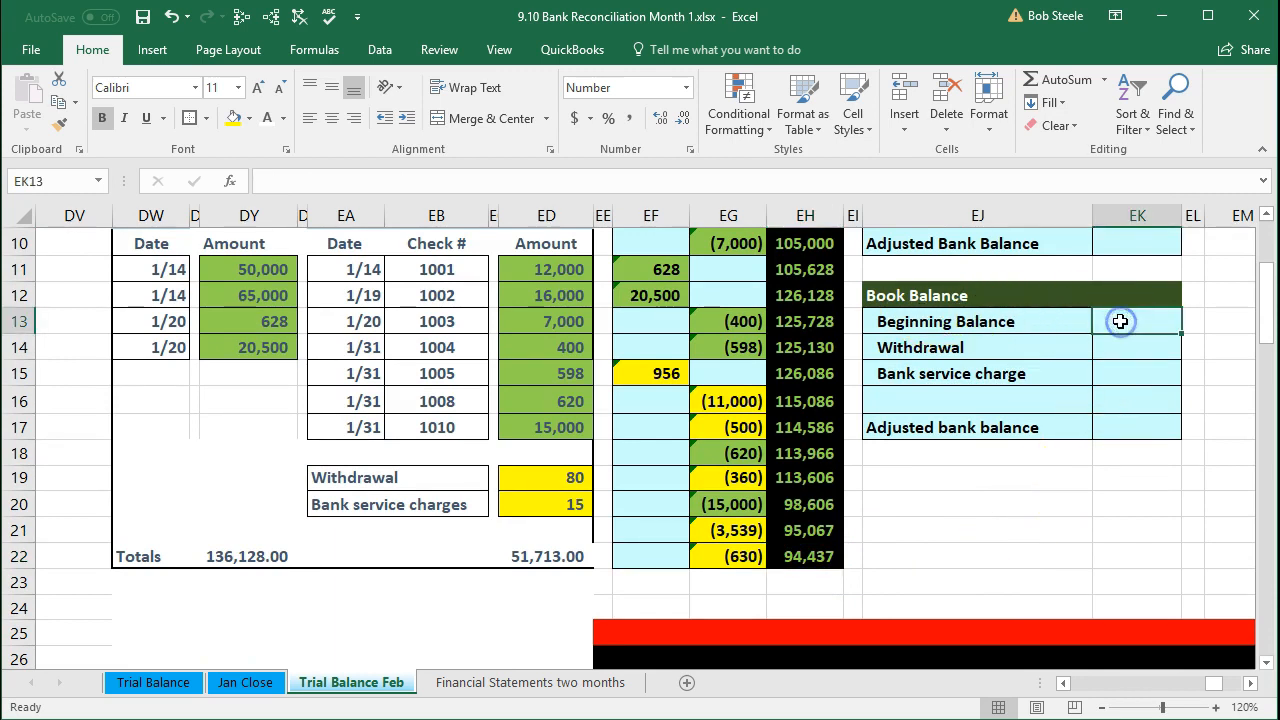
type("94437")
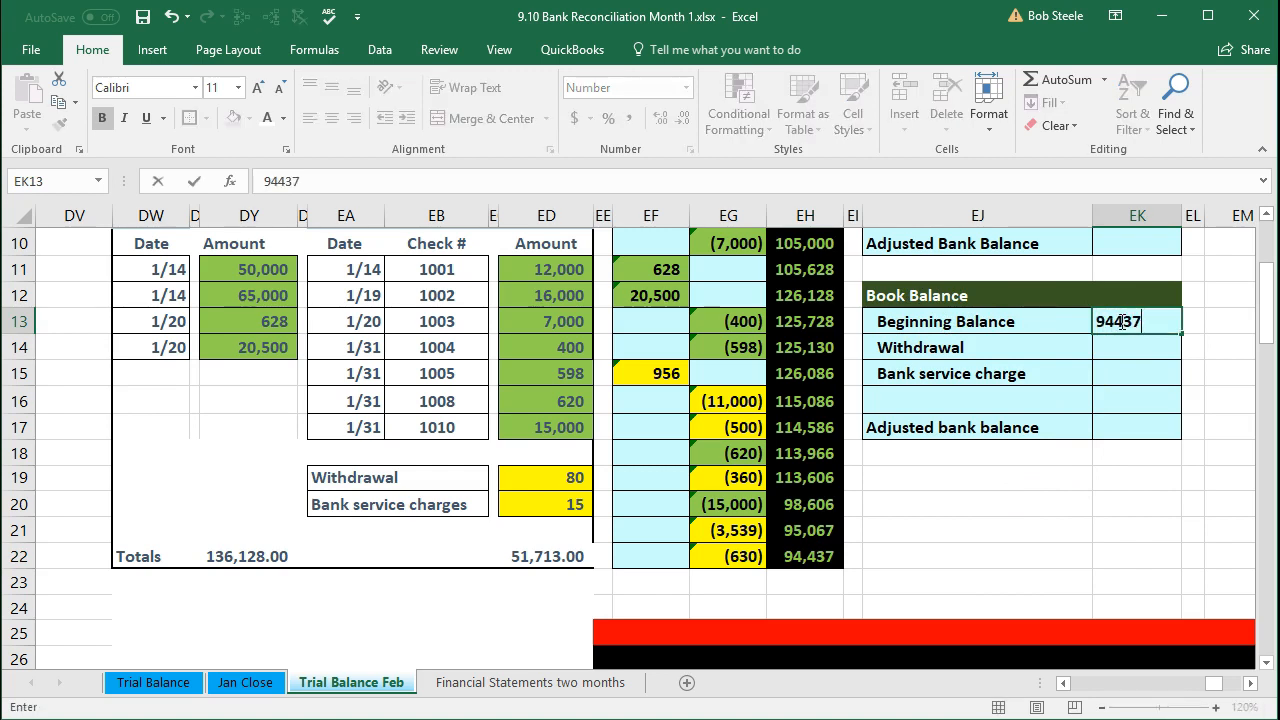
key("Return")
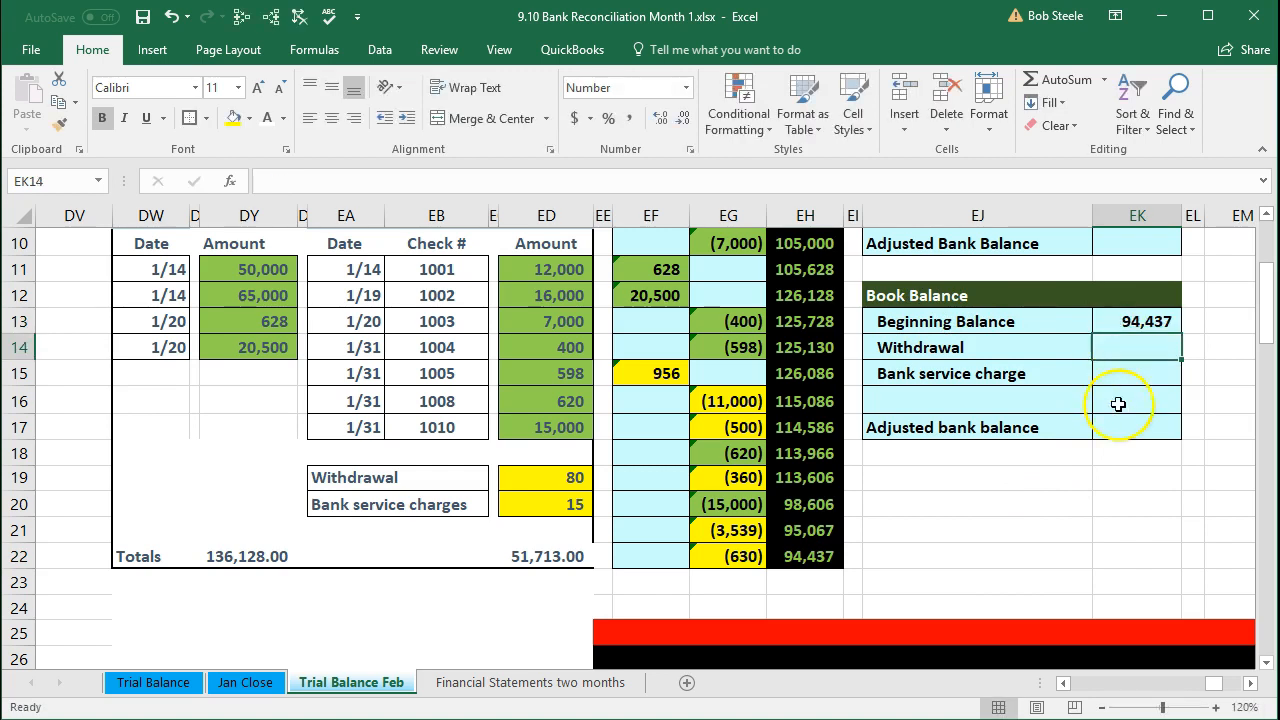
Review both beginning balances in the reconciliation and the yellow withdrawal and bank service charges on the bank statement
scroll(1129, 463, "up", 1)
scroll(1129, 463, "up", 2)
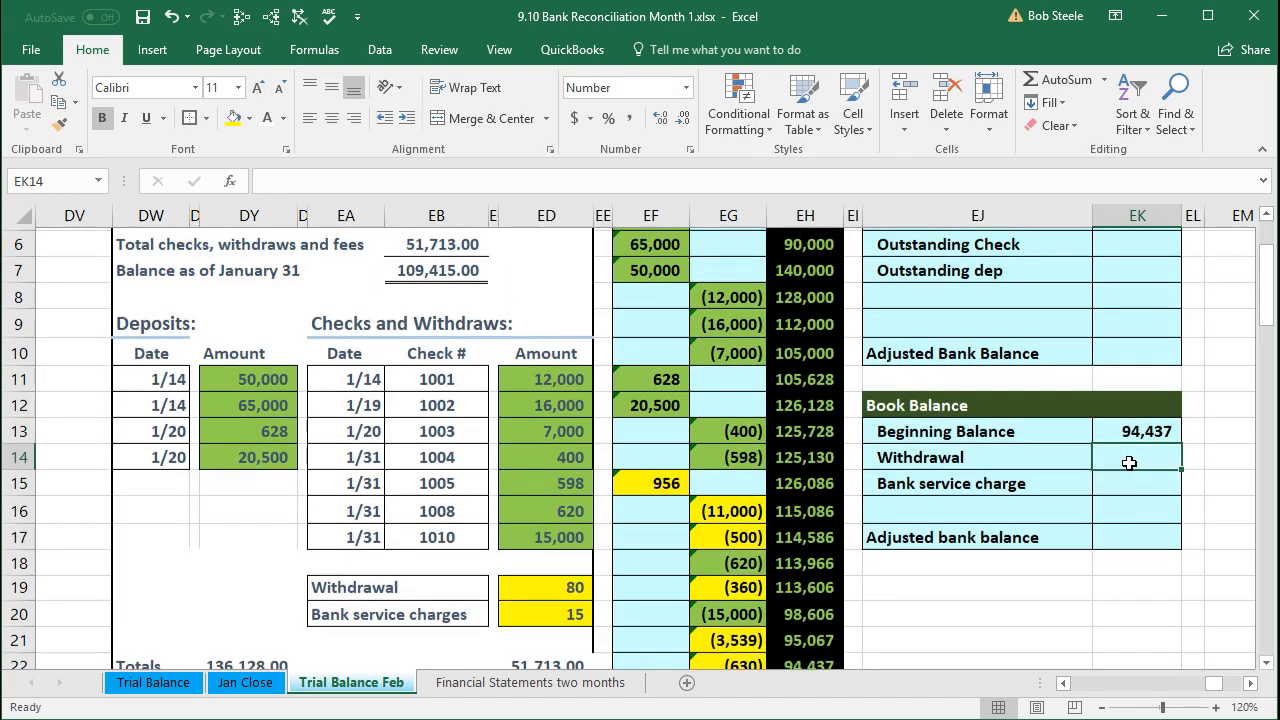
left_click(1124, 276)
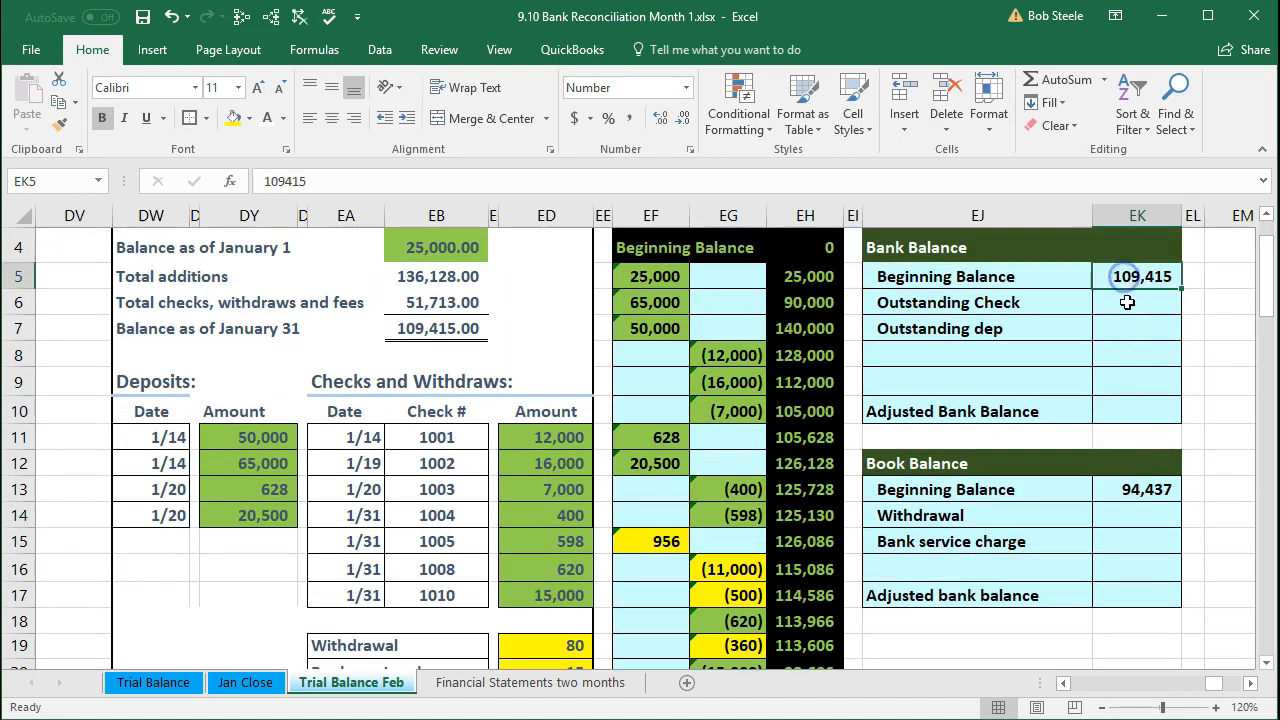
left_click(1127, 488)
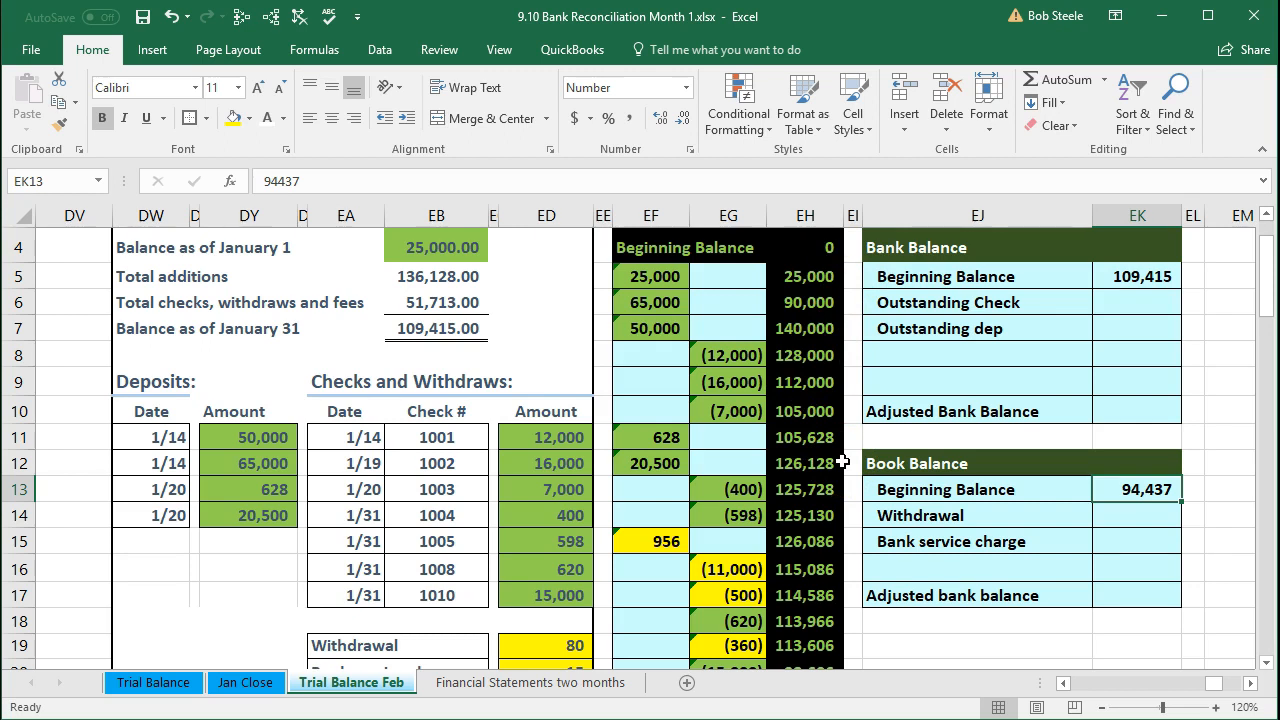
scroll(843, 461, "down", 1)
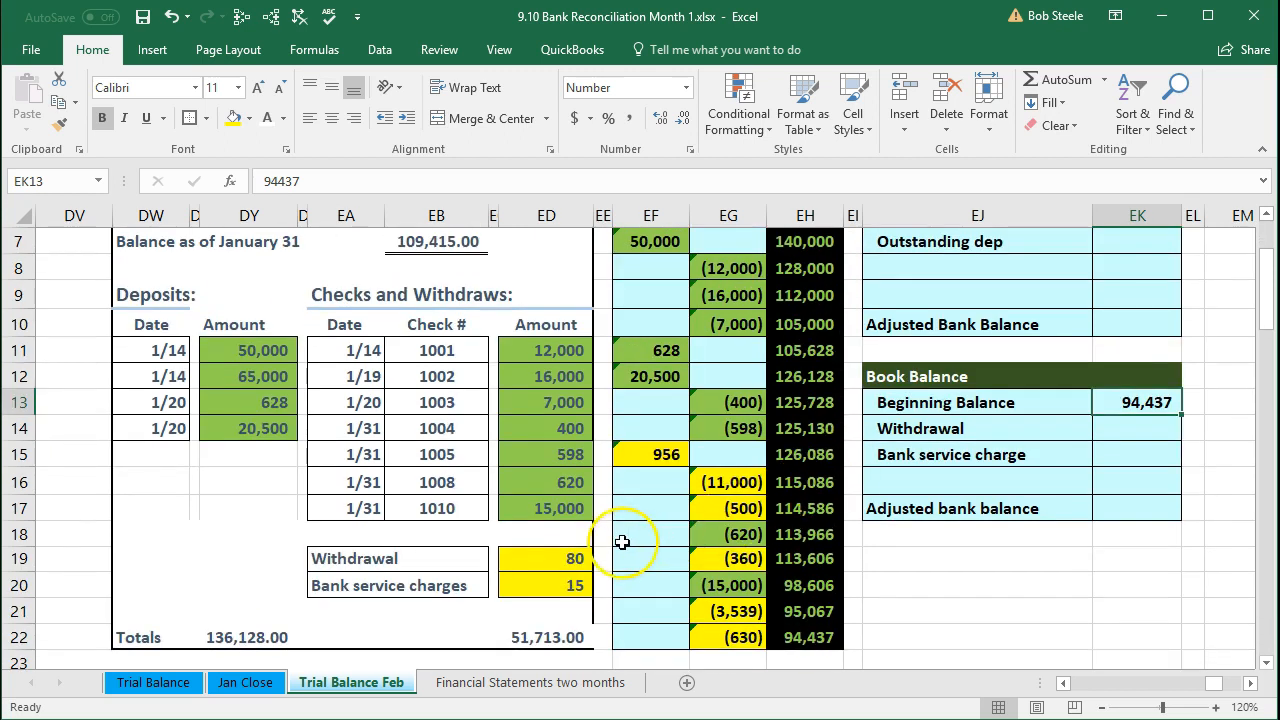
left_click(573, 557)
left_click(538, 580)
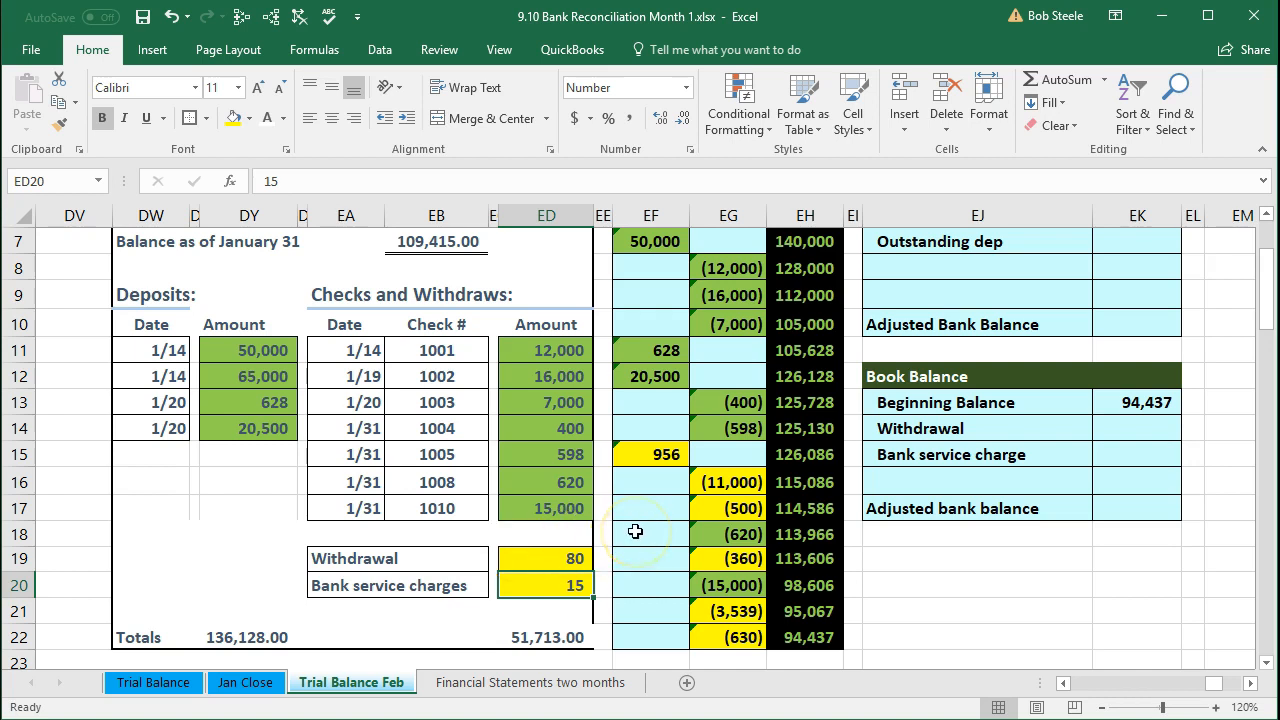
left_click(514, 557)
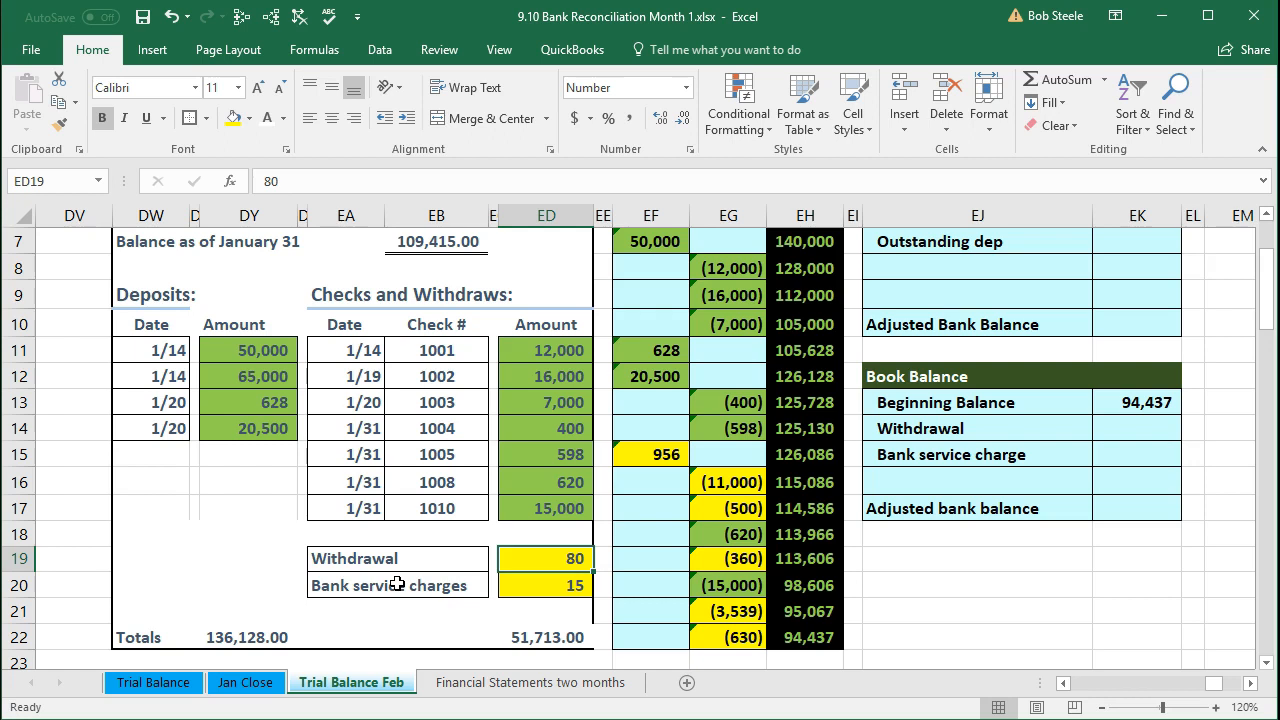
left_click(503, 586)
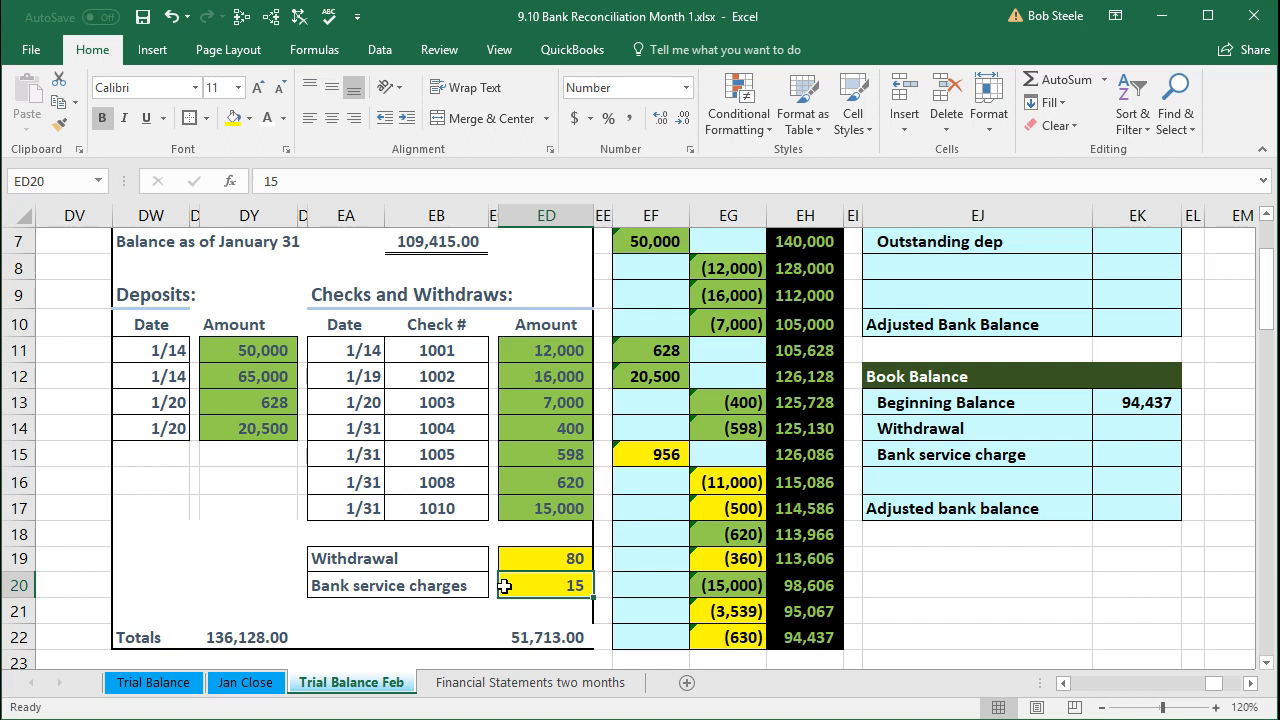
scroll(503, 586, "up", 1)
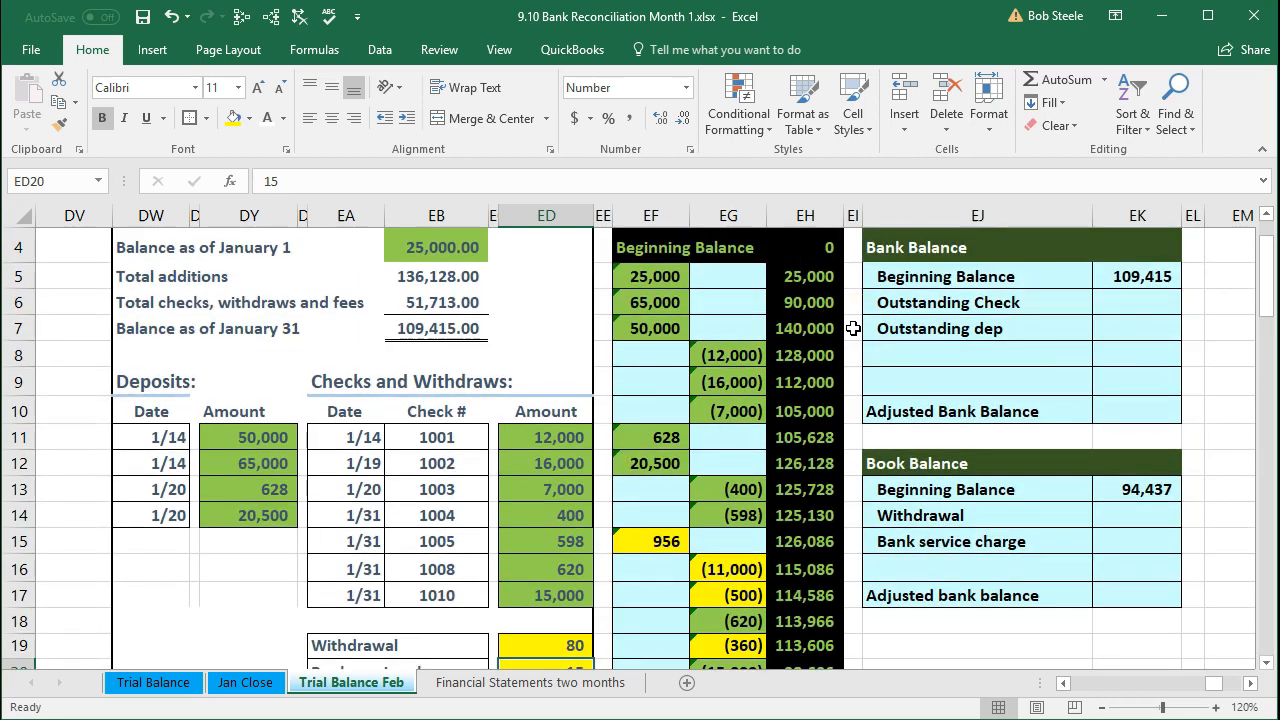
scroll(853, 330, "down", 1)
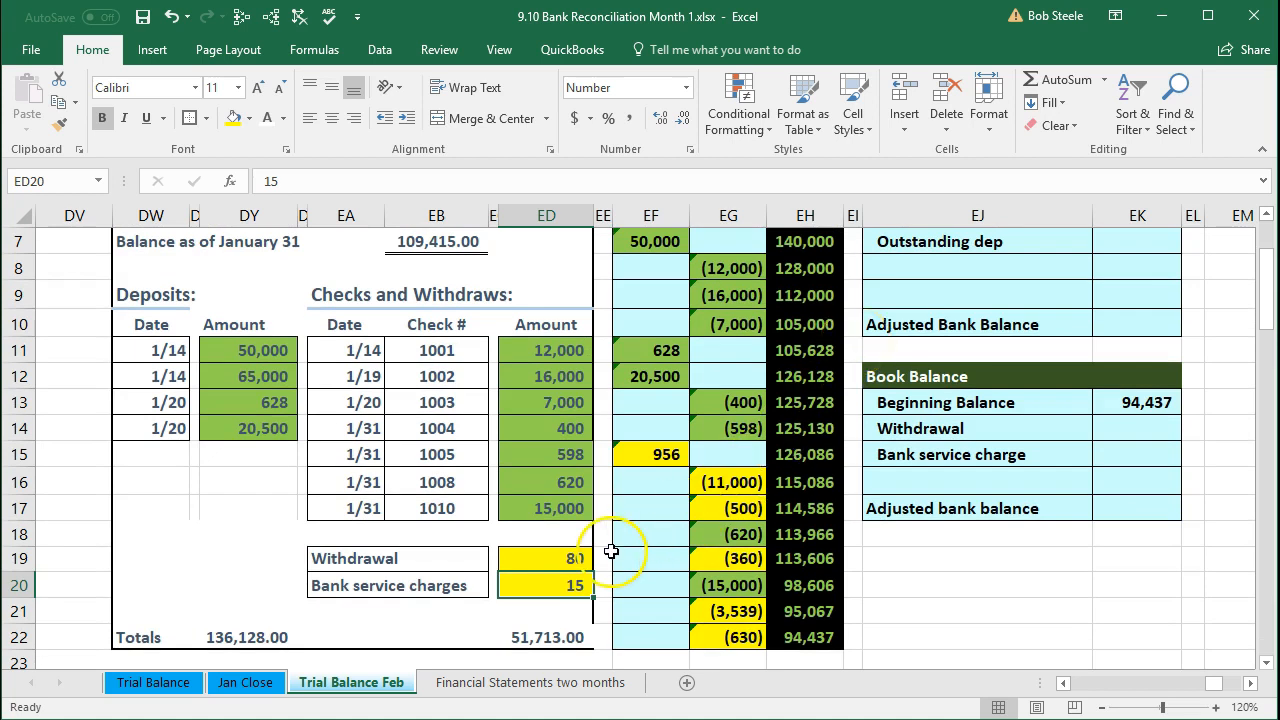
Enter -80 for Withdrawal and -15 for Bank service charge in the Book Balance section
left_click(1116, 430)
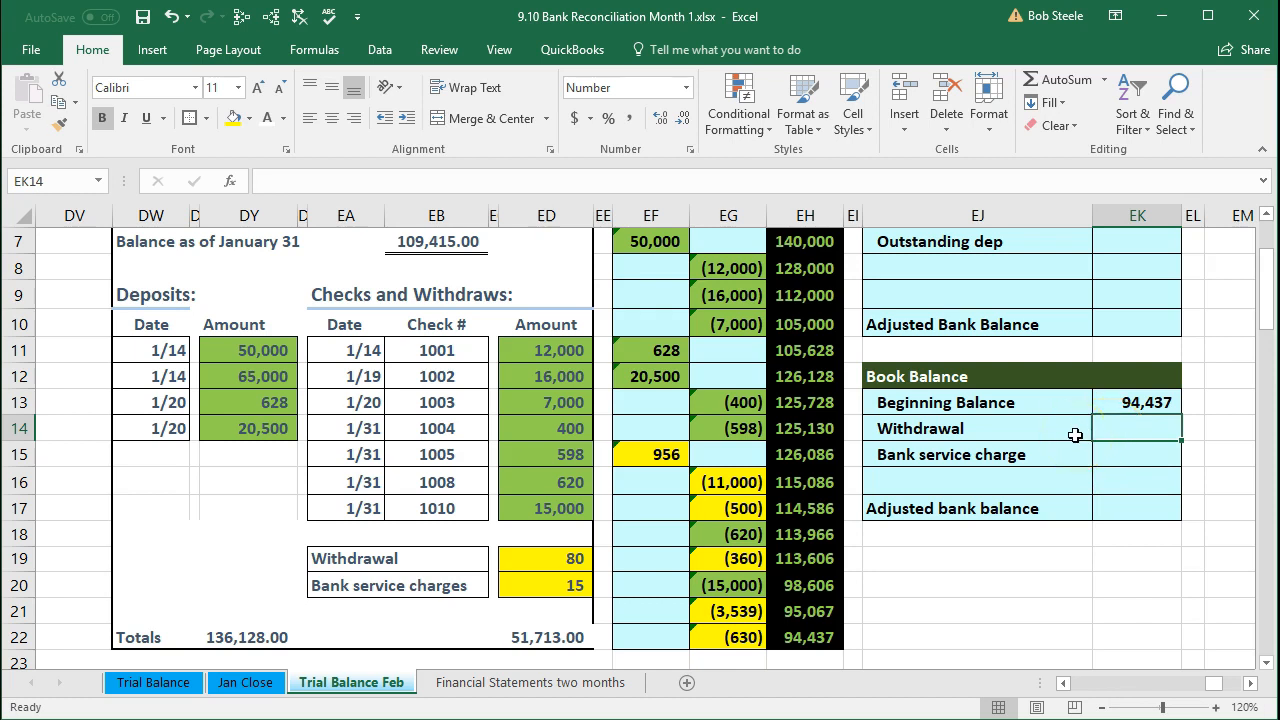
type("-80")
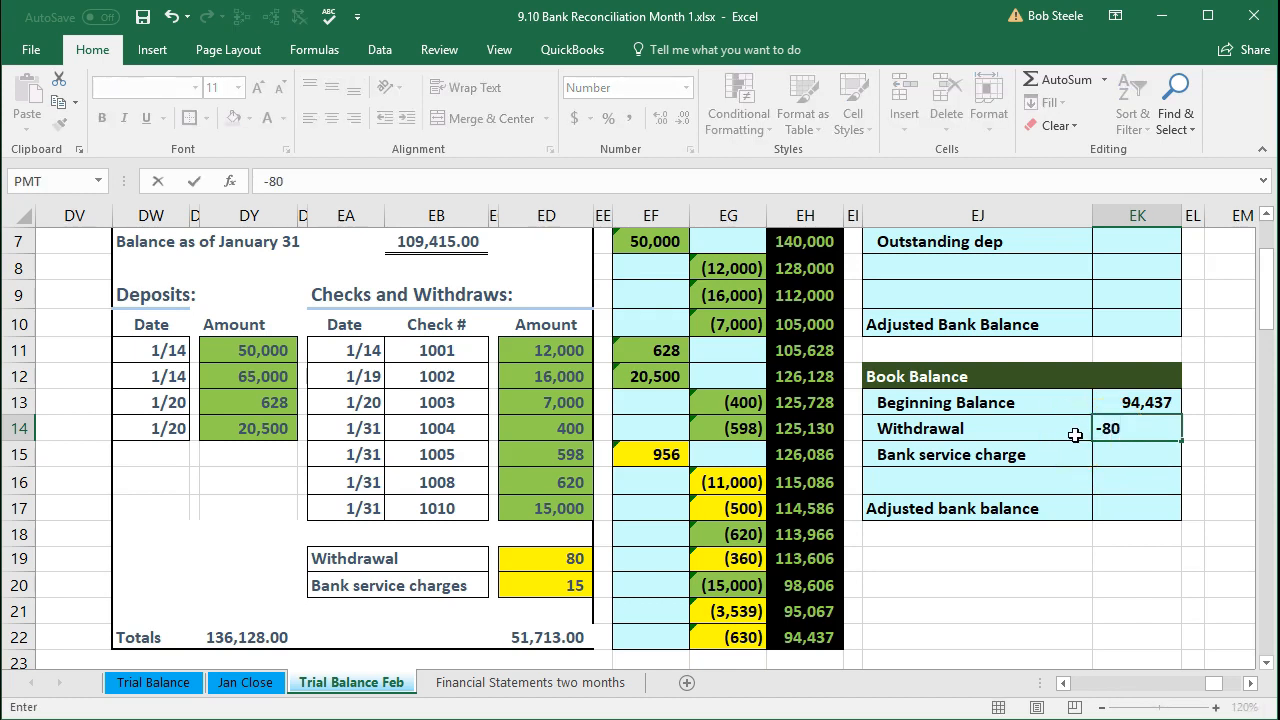
key("Return")
type("-15")
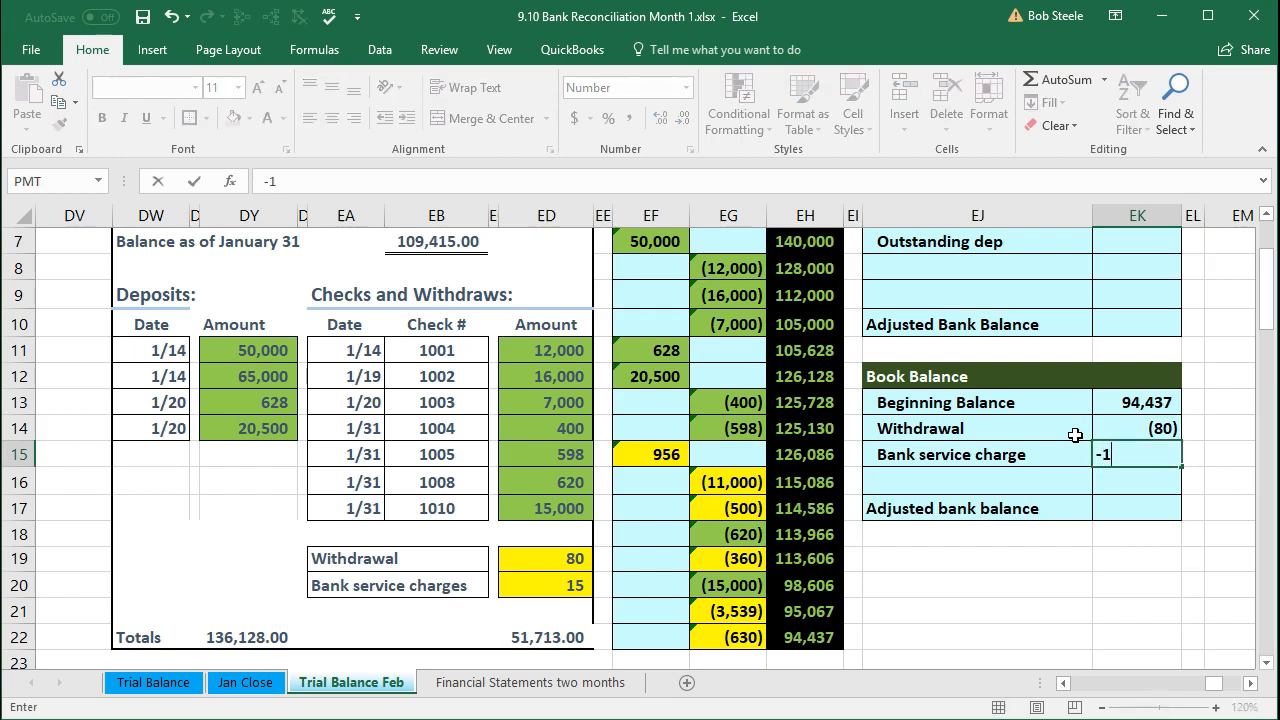
key("Return")
Fill the bank statement's Withdrawal and Bank service charges amounts with light green
scroll(1075, 435, "down", 1)
left_click_drag(535, 477, 536, 499)
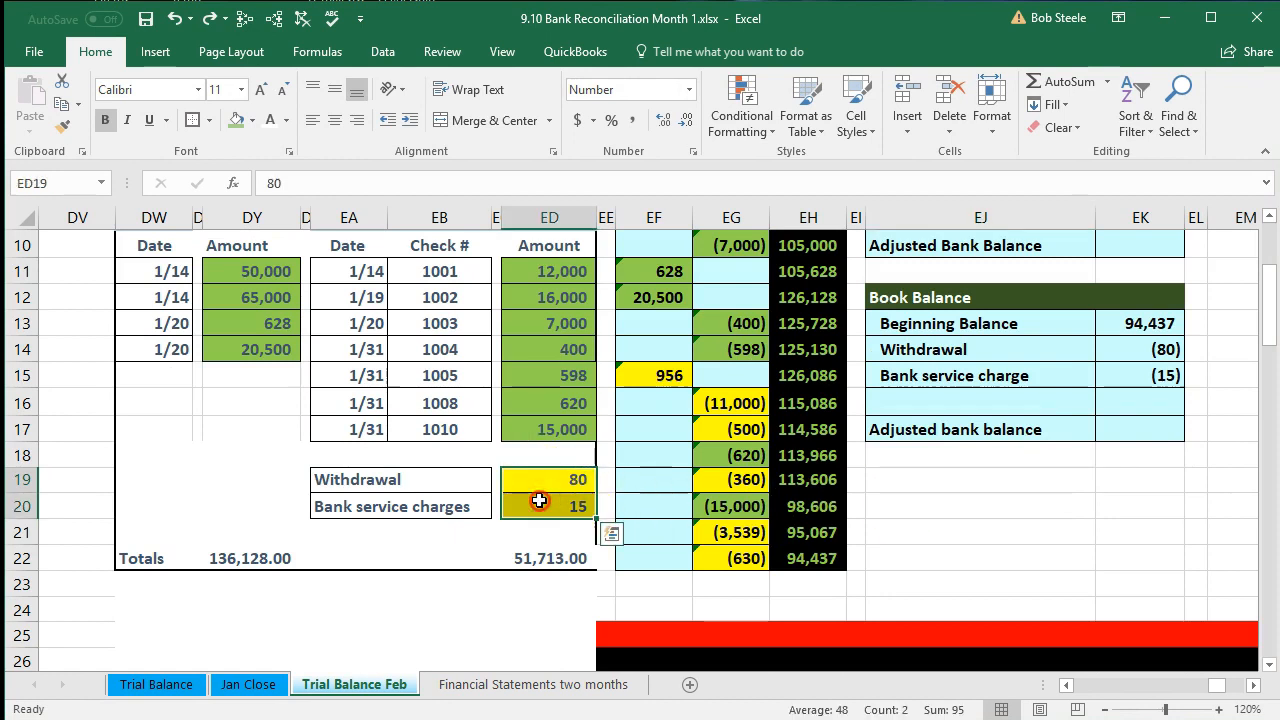
right_click(539, 501)
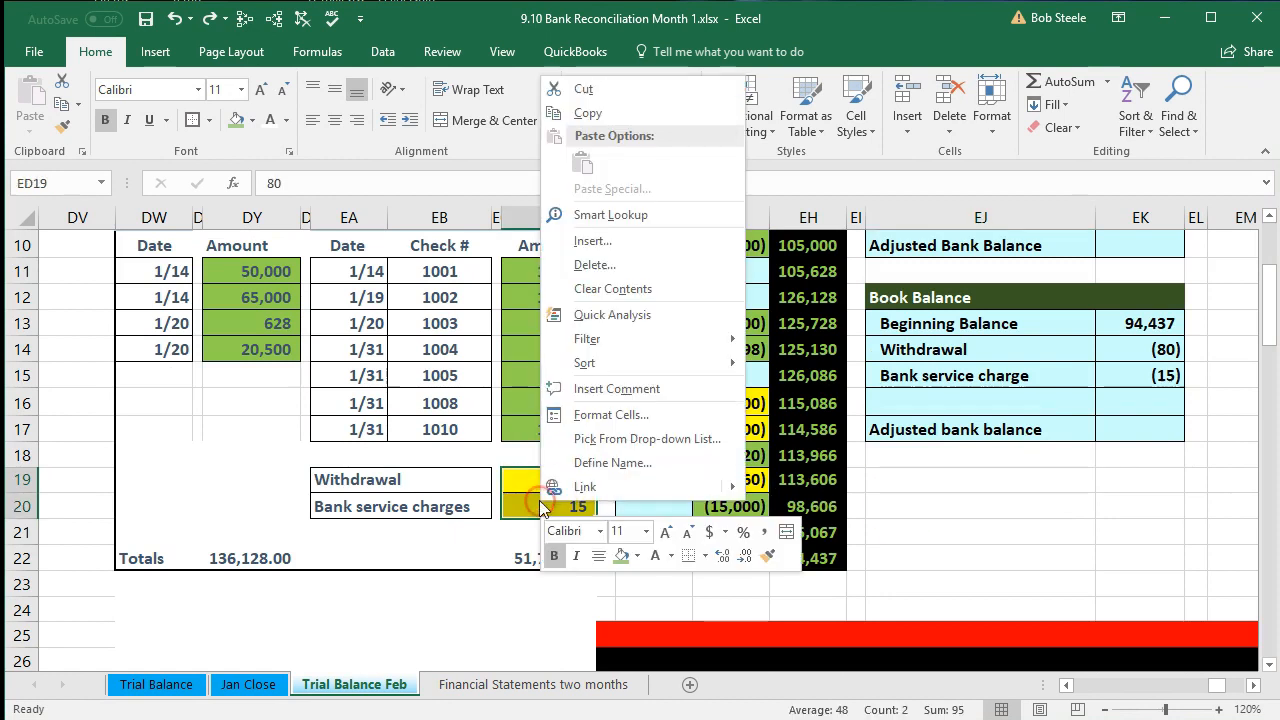
left_click(637, 556)
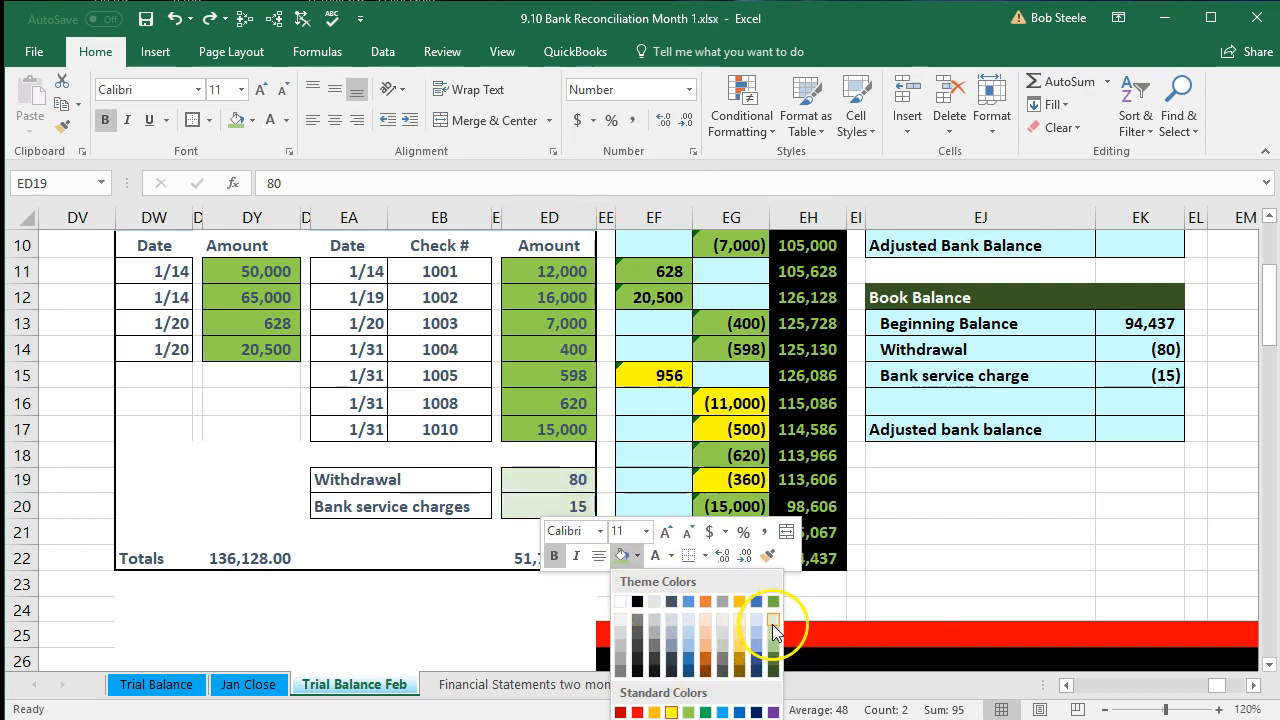
left_click(772, 638)
left_click(972, 486)
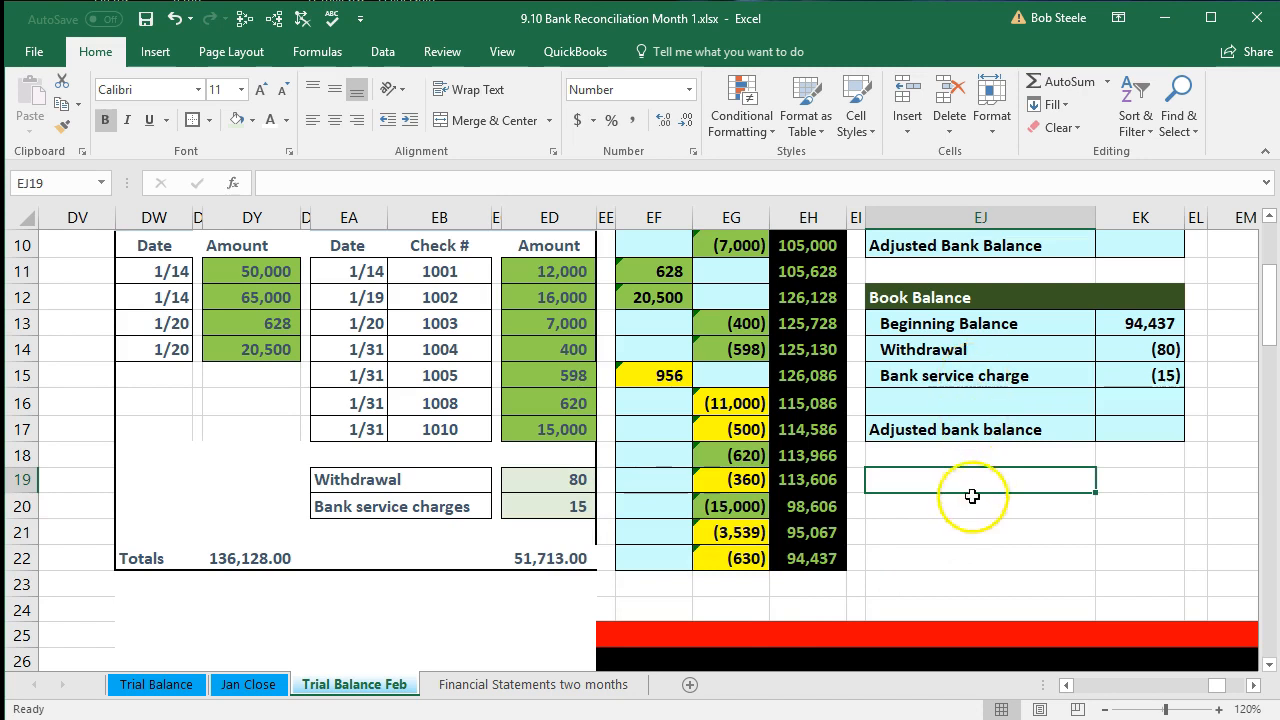
left_click(978, 535)
Enter the unmatched Checking deposit of 956 as the Outstanding dep amount in the Bank Balance section
scroll(982, 540, "up", 1)
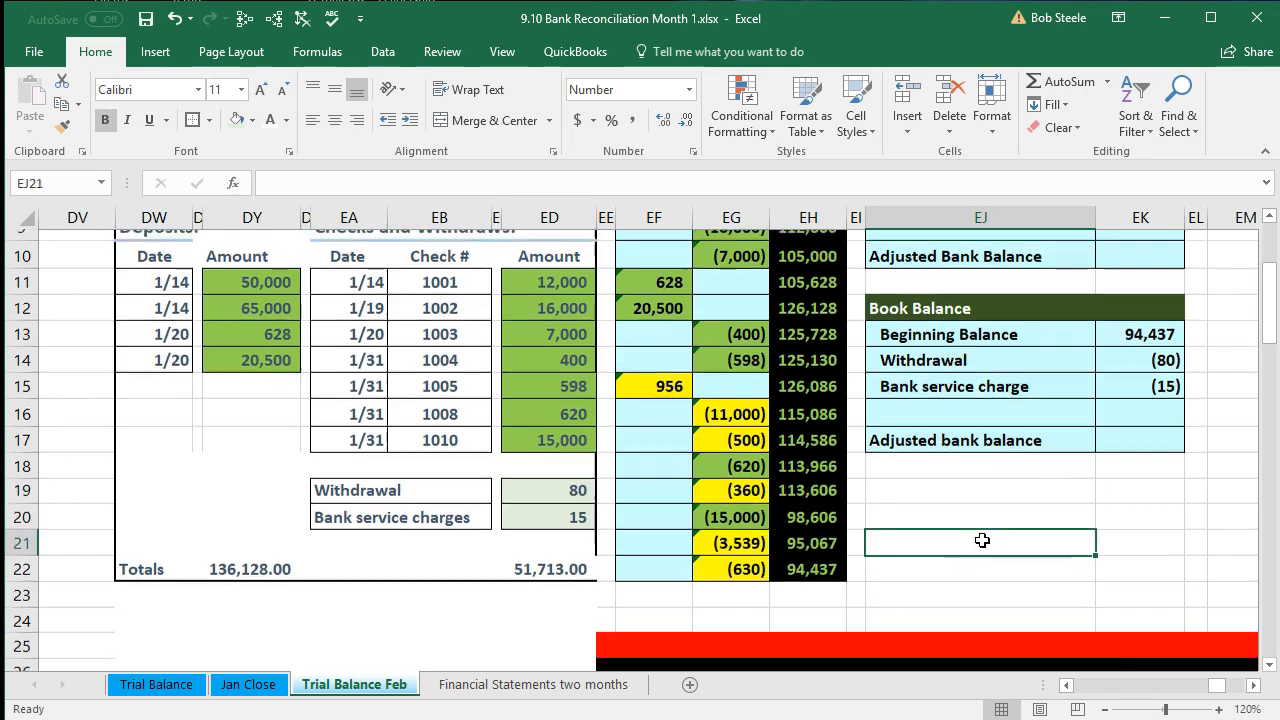
left_click(638, 455)
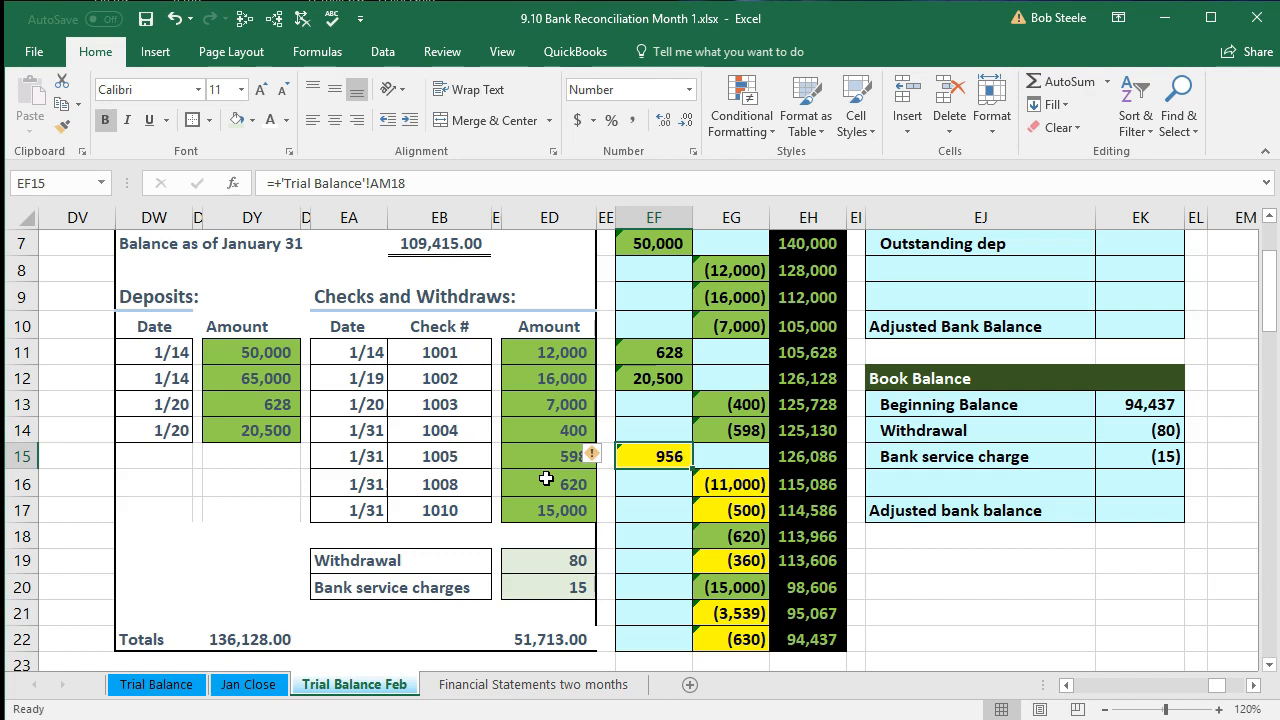
scroll(545, 479, "up", 2)
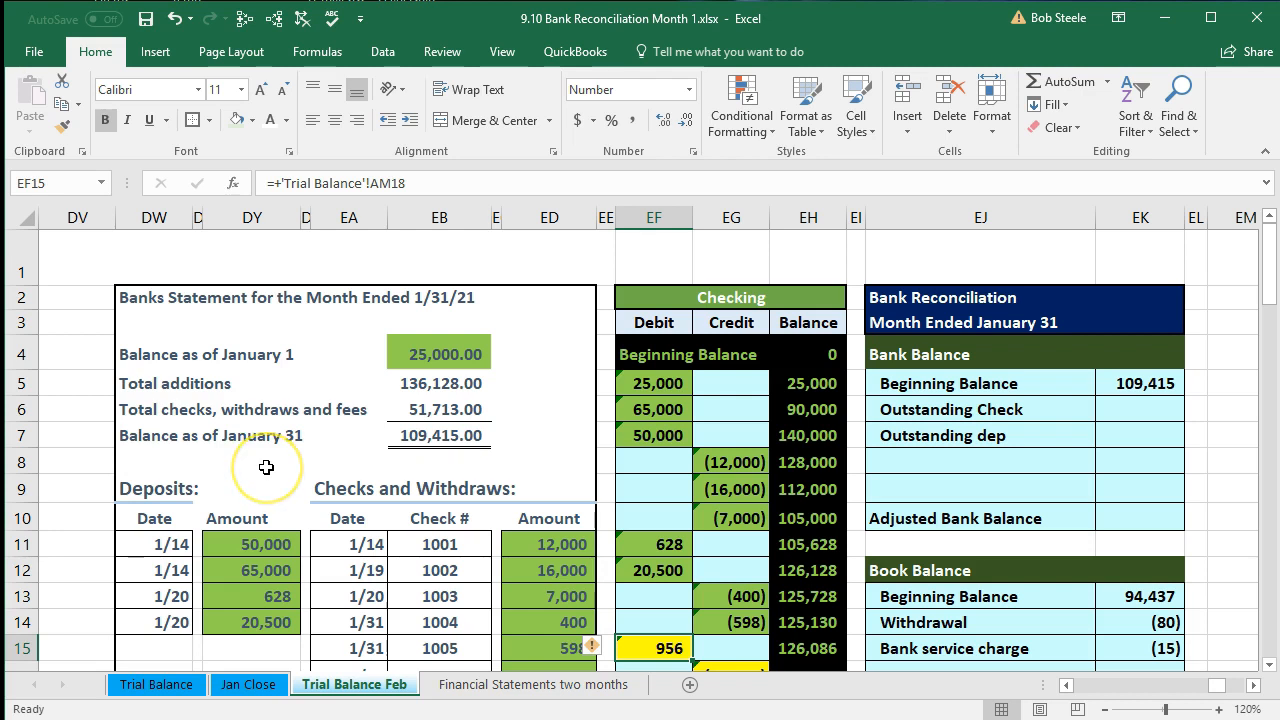
scroll(346, 470, "down", 1)
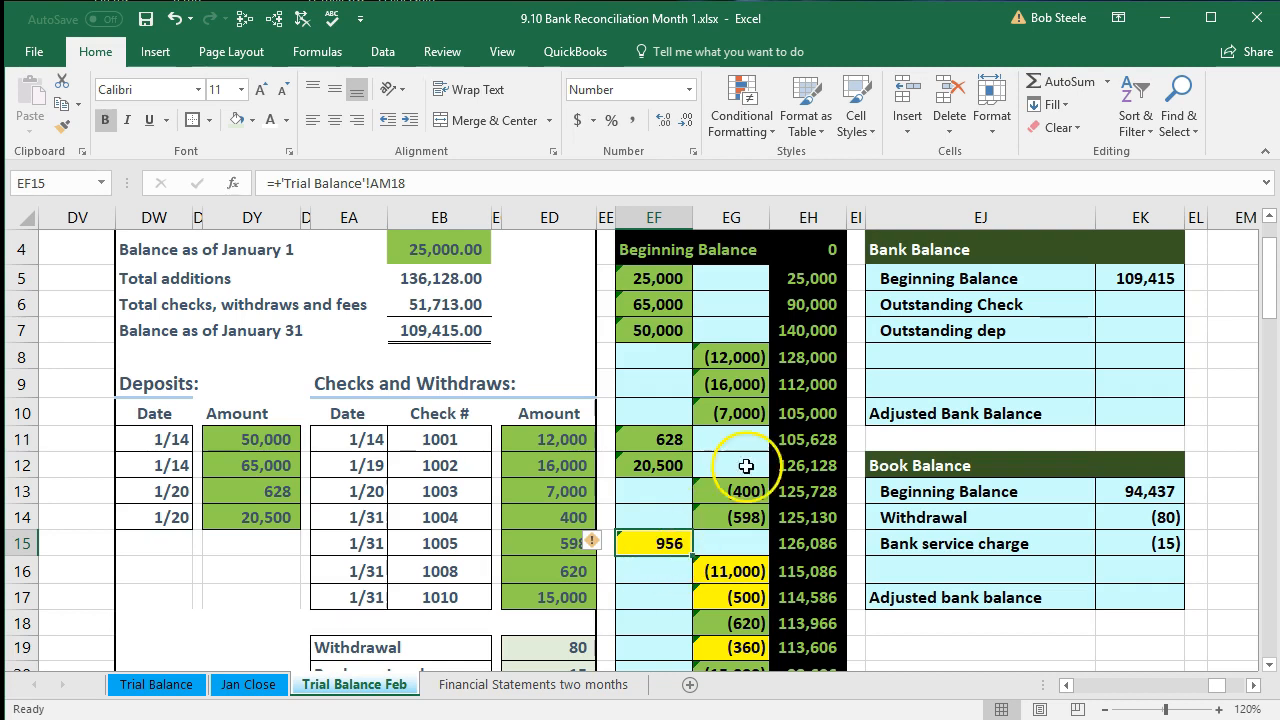
left_click(930, 330)
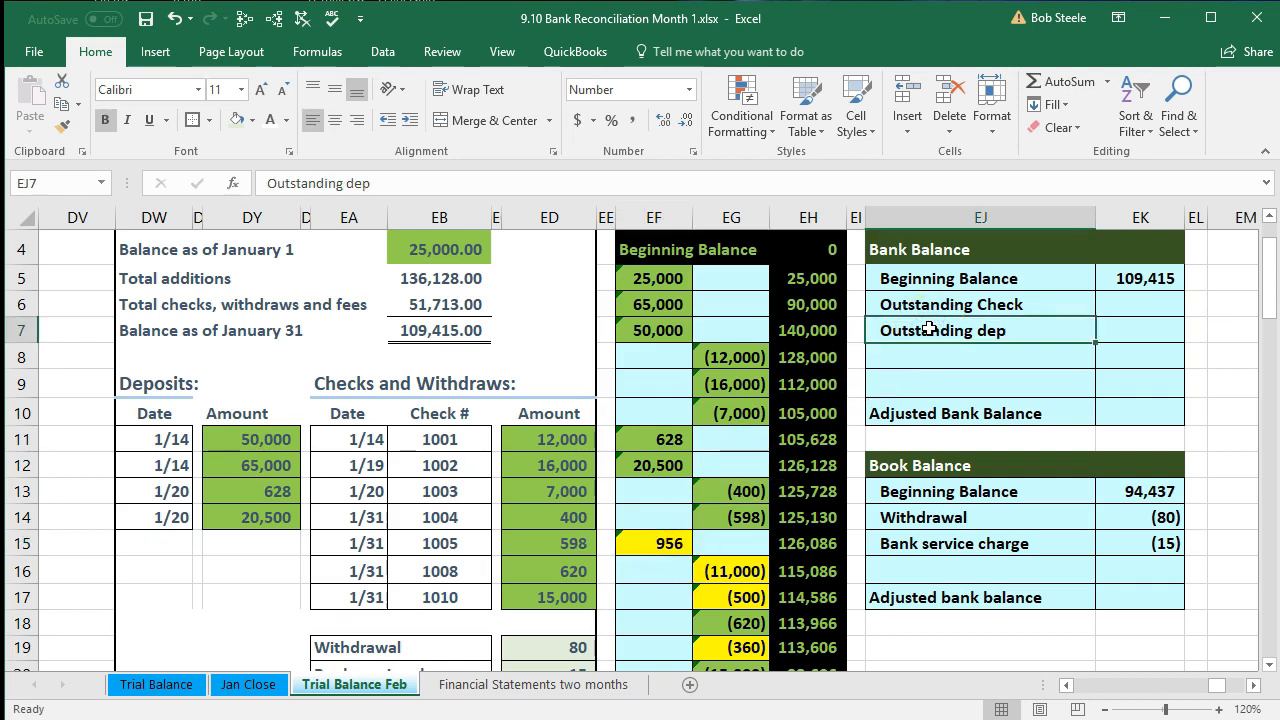
left_click(1141, 282)
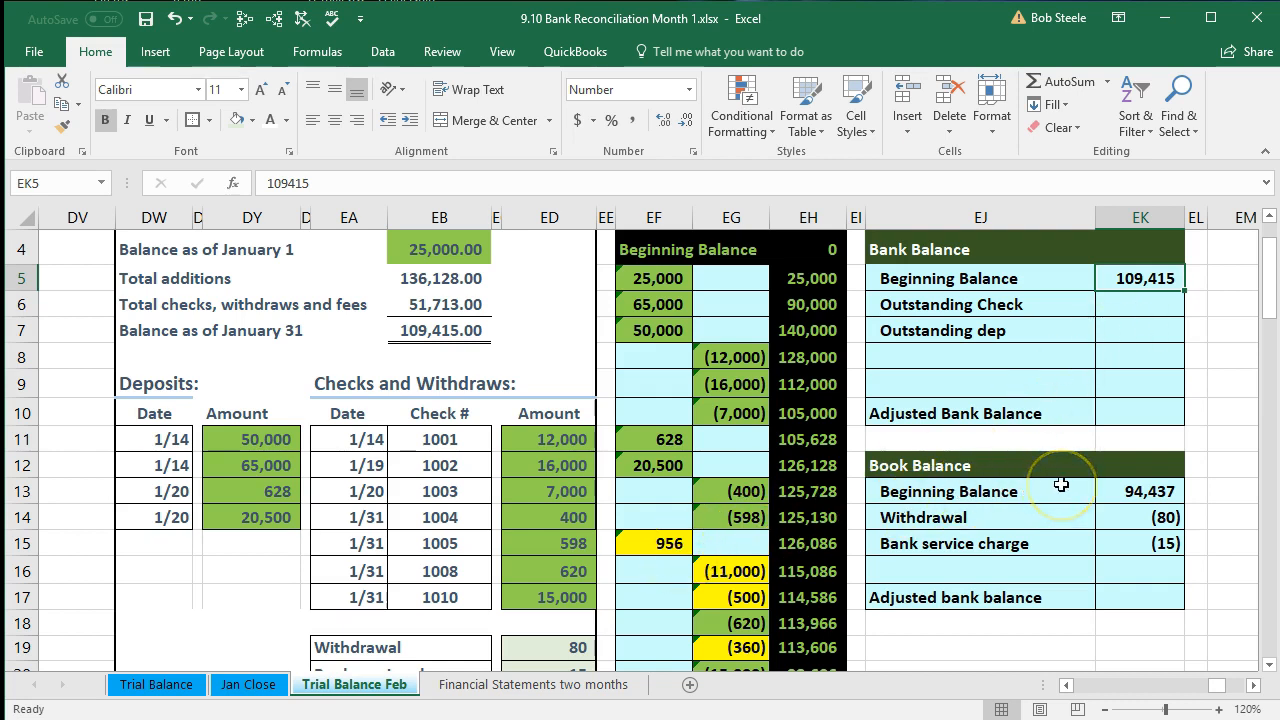
left_click(1110, 330)
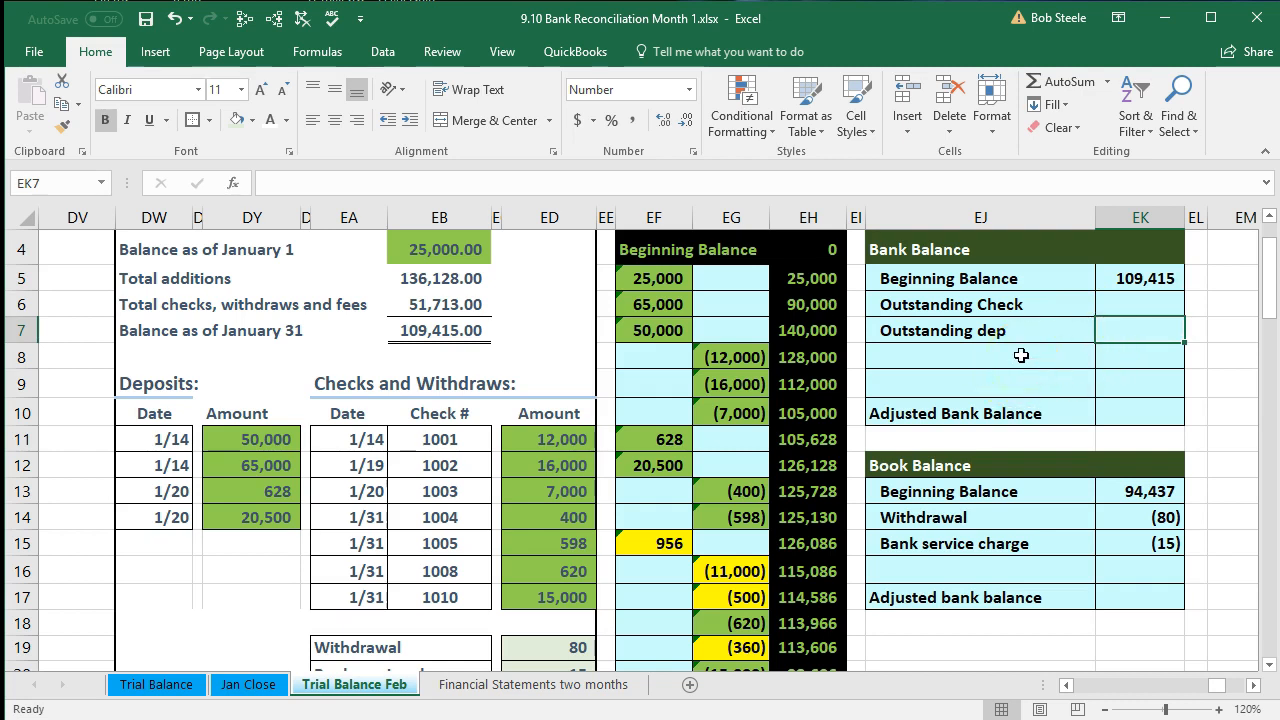
type("956")
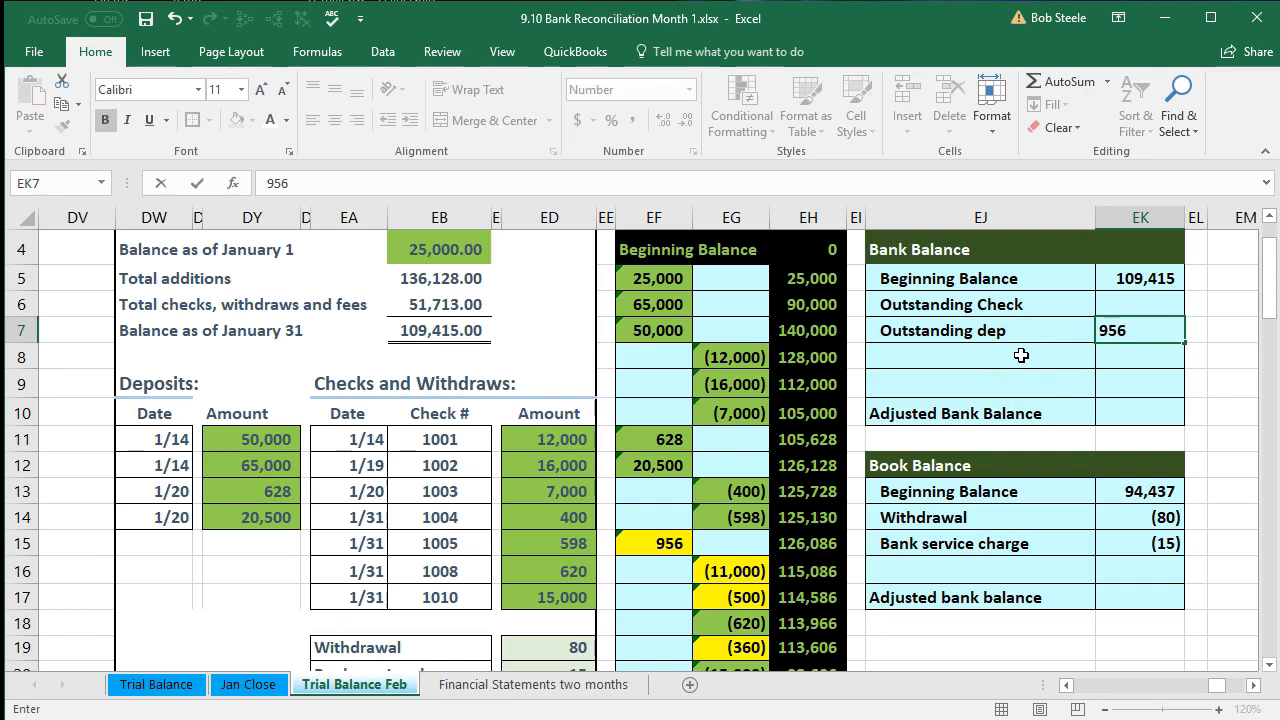
key("Return")
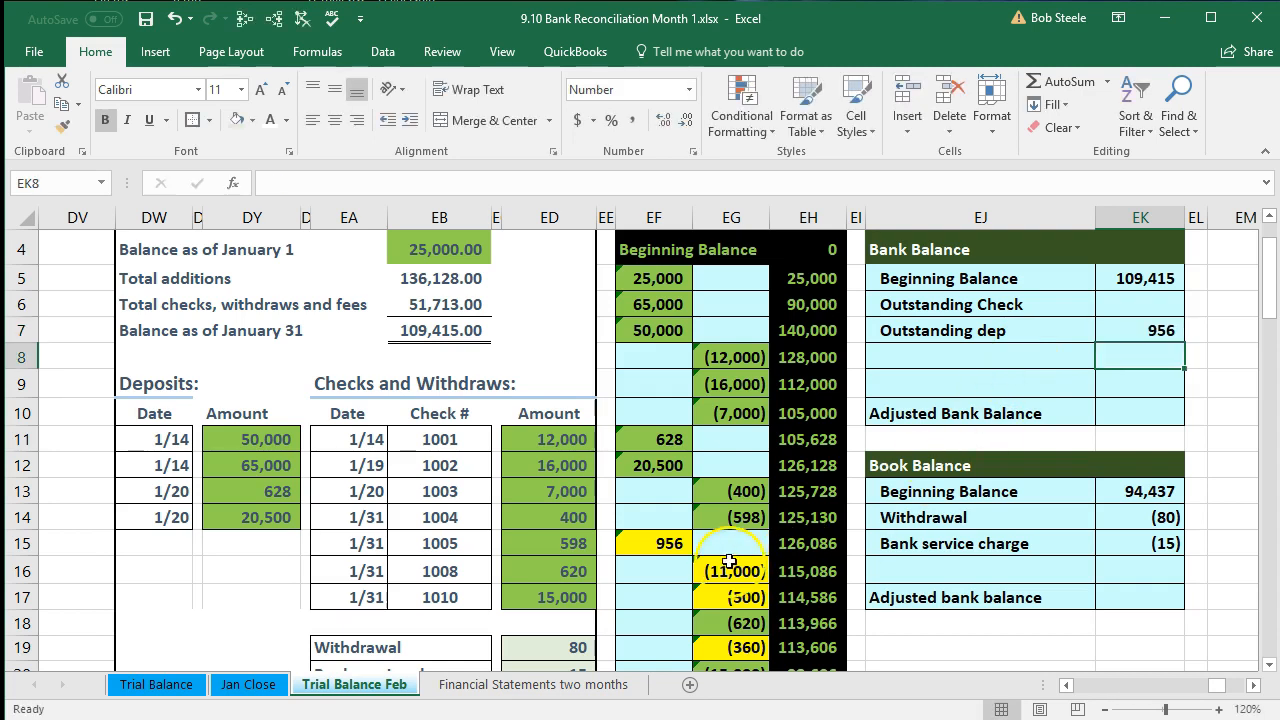
Fill the 956 deposit in the Checking Debit column with light green
left_click(657, 545)
right_click(658, 547)
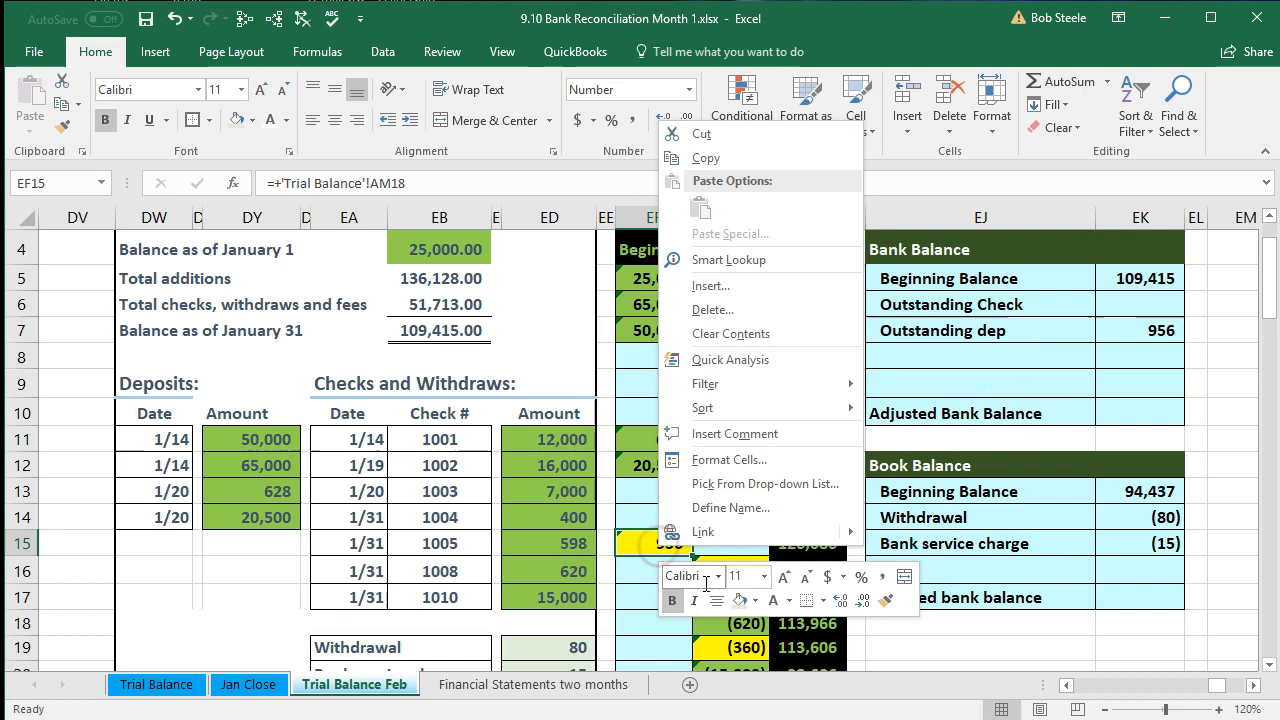
left_click(737, 600)
left_click(632, 646)
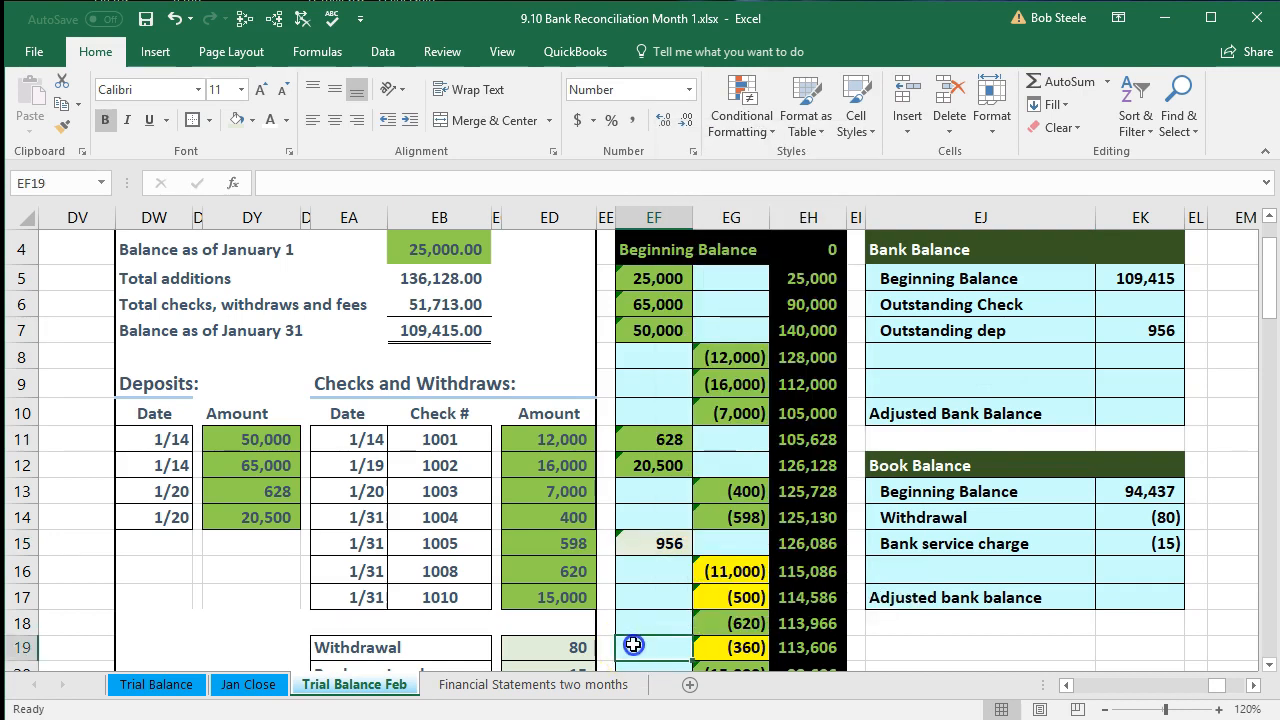
Review the yellow outstanding checks in the Checking Credit column and the beginning balances in both reconciliation sections
left_click(737, 573)
scroll(737, 573, "down", 1)
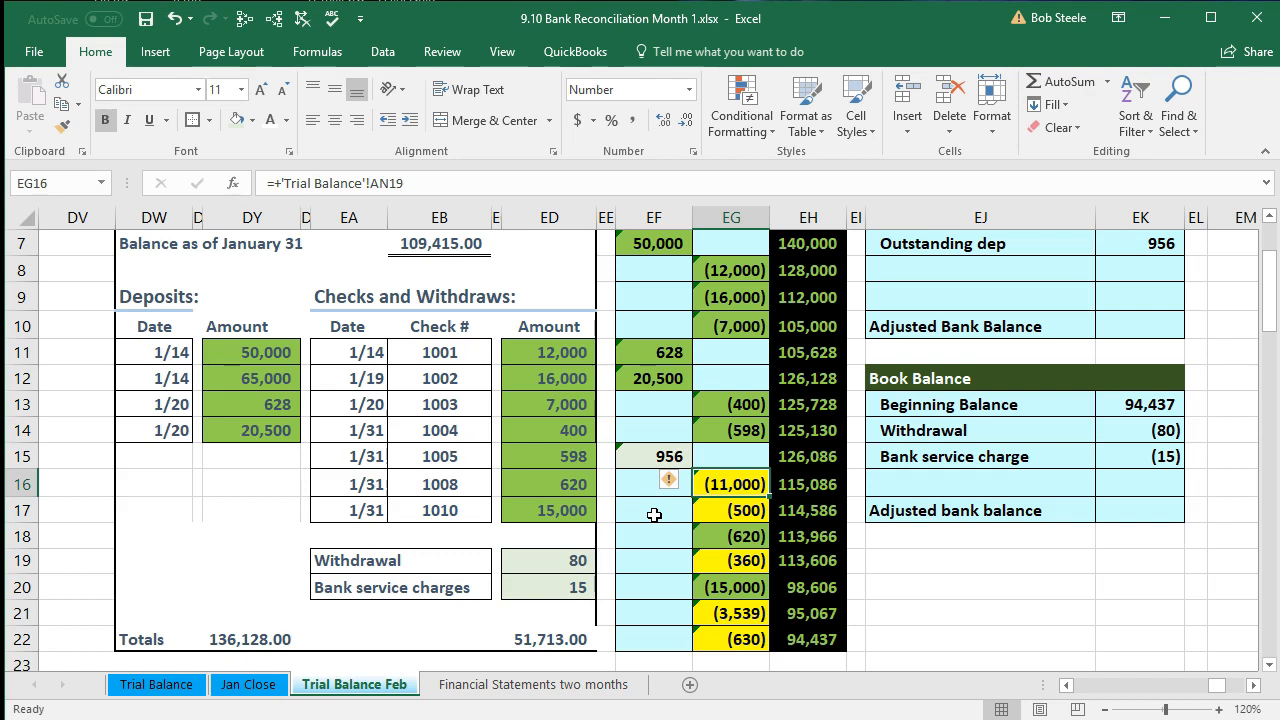
scroll(654, 515, "up", 1)
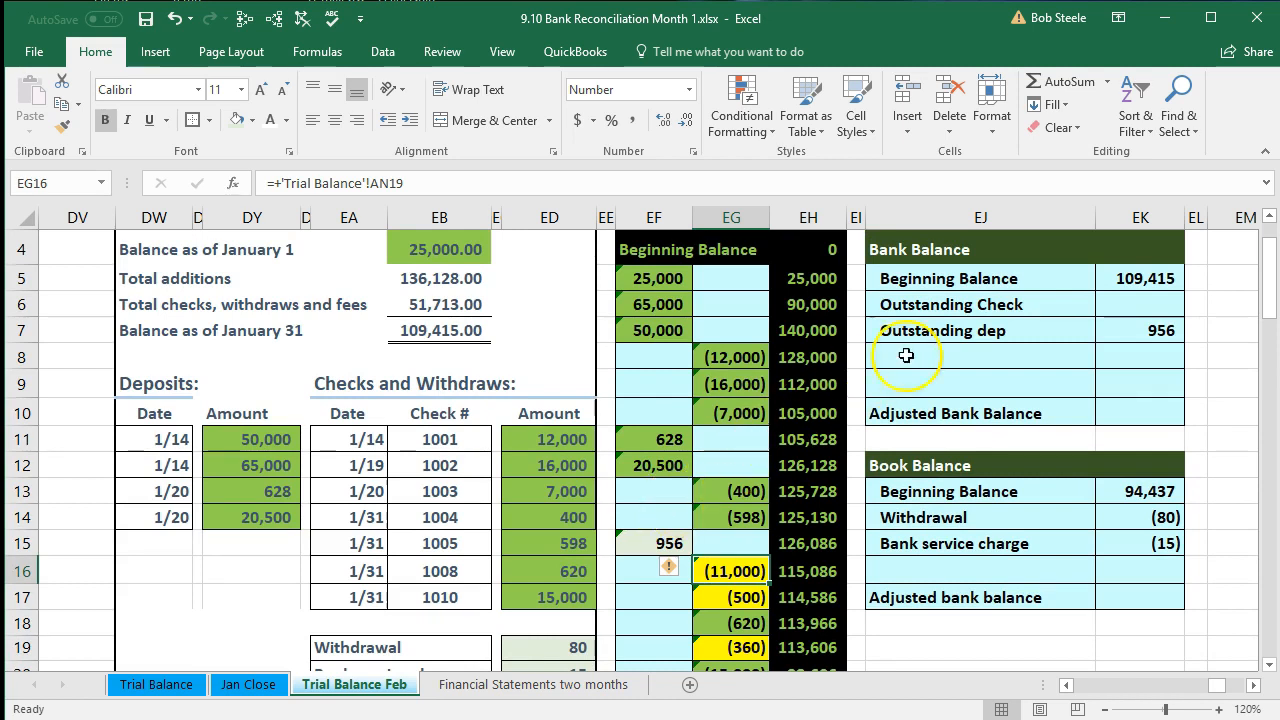
left_click(1108, 281)
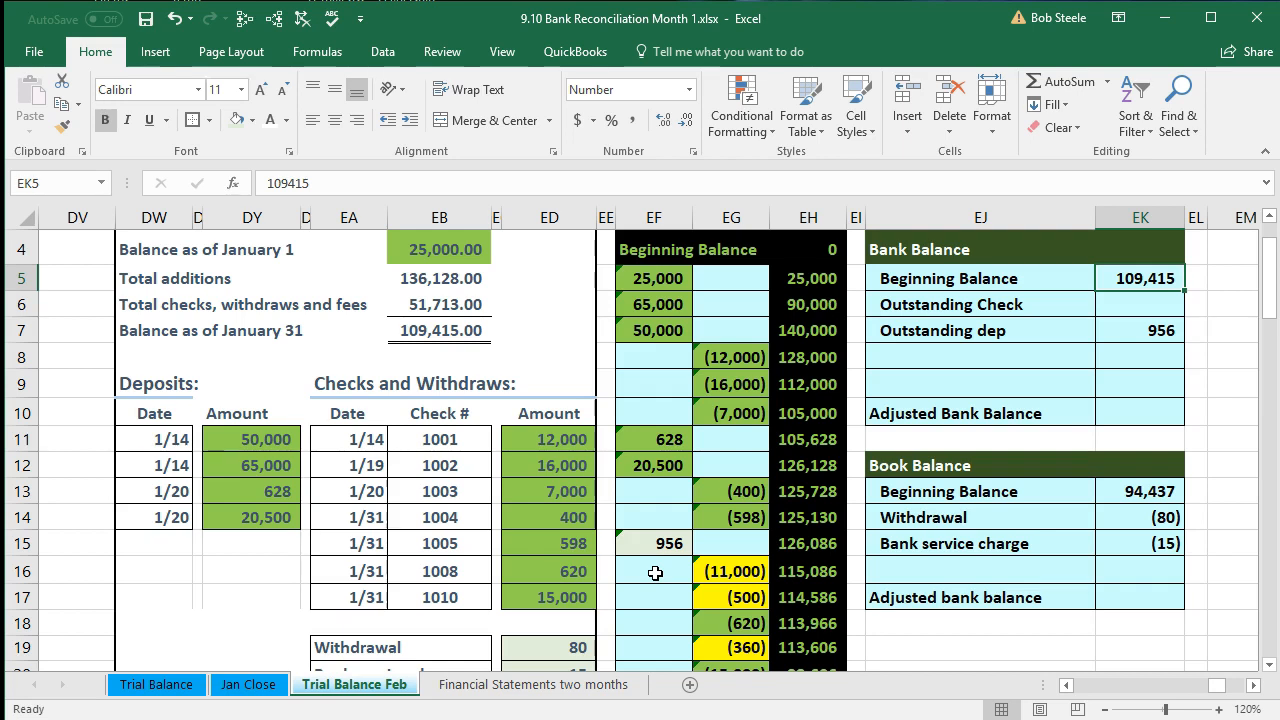
scroll(655, 572, "down", 1)
left_click(728, 484)
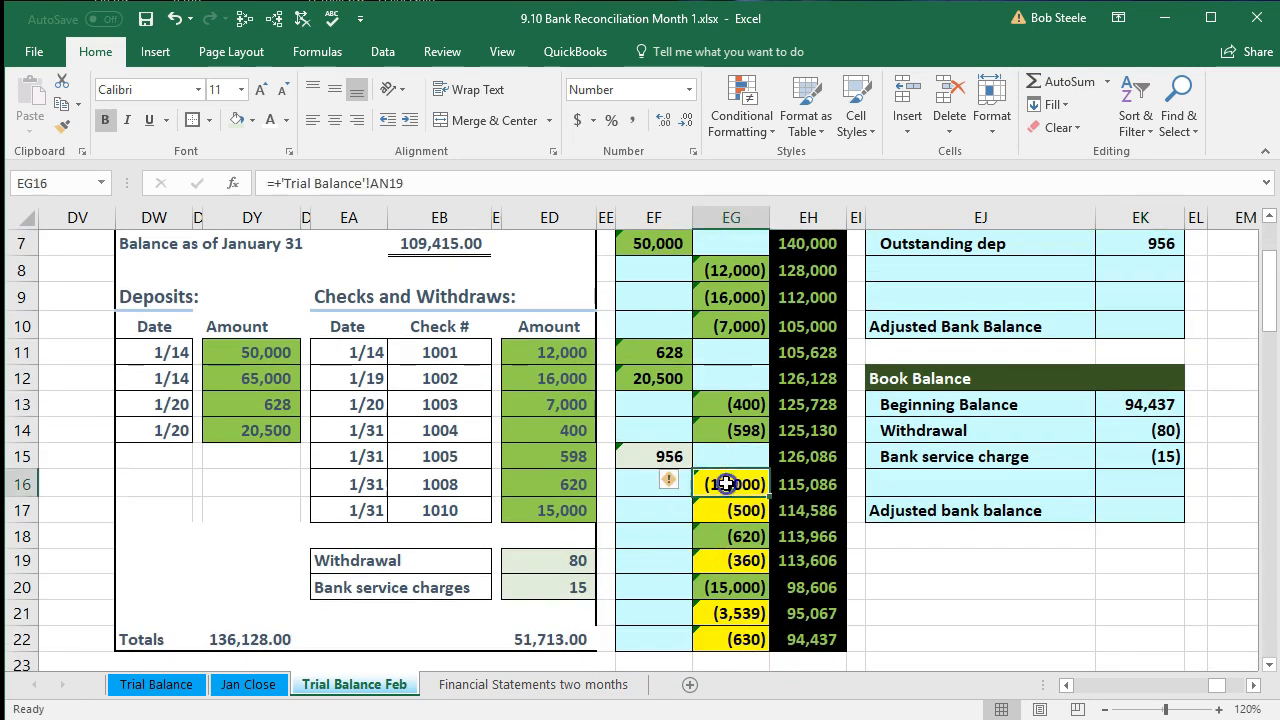
left_click(727, 512)
left_click(727, 560)
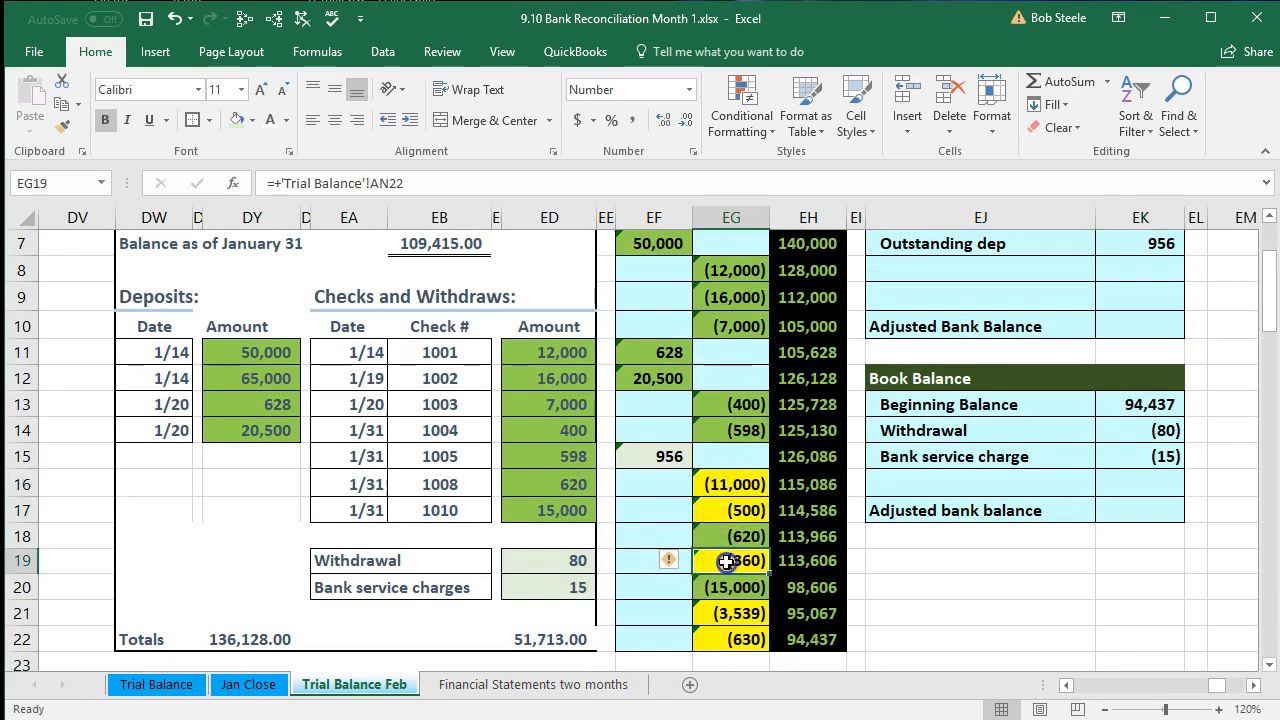
left_click(728, 612)
left_click(732, 637)
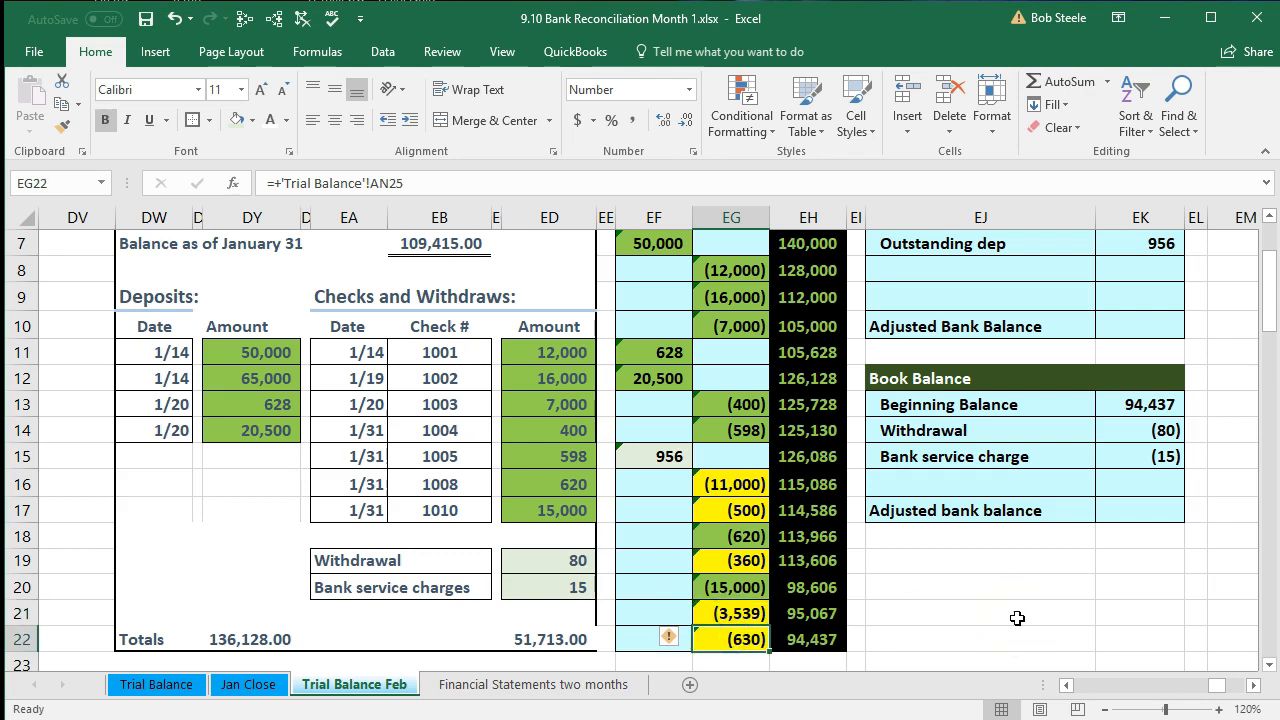
scroll(1017, 618, "up", 2)
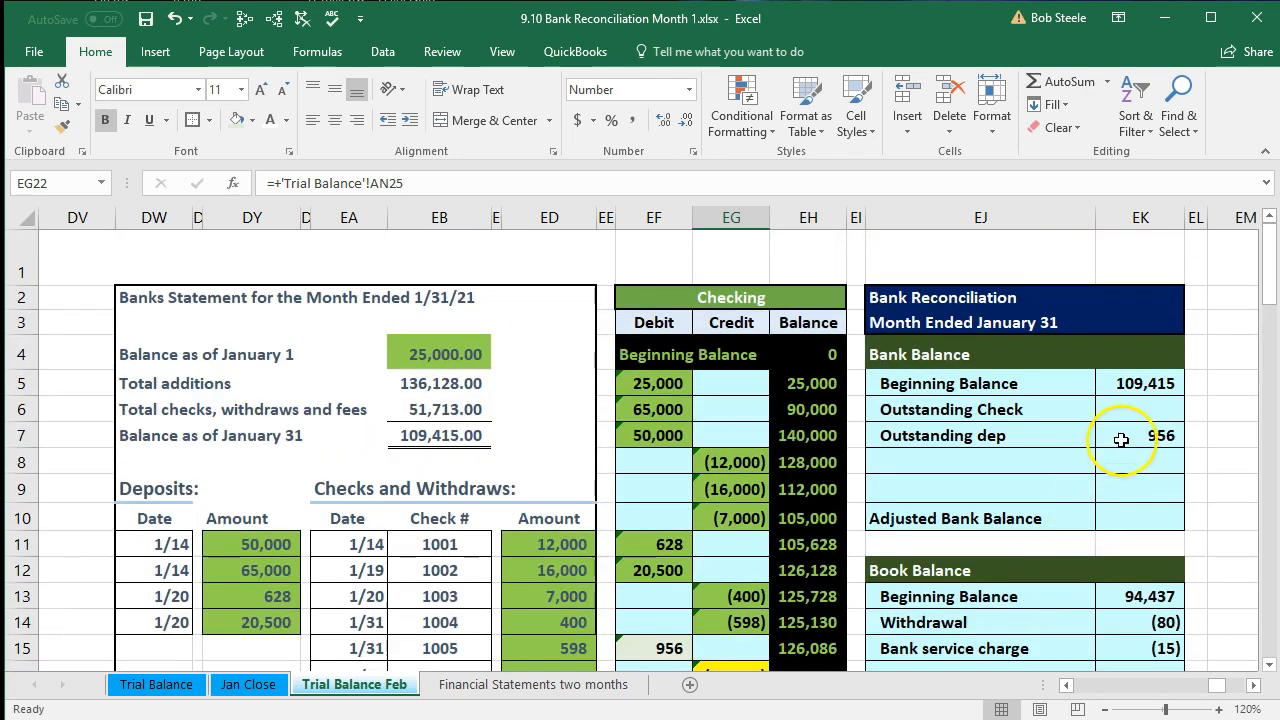
left_click(1115, 592)
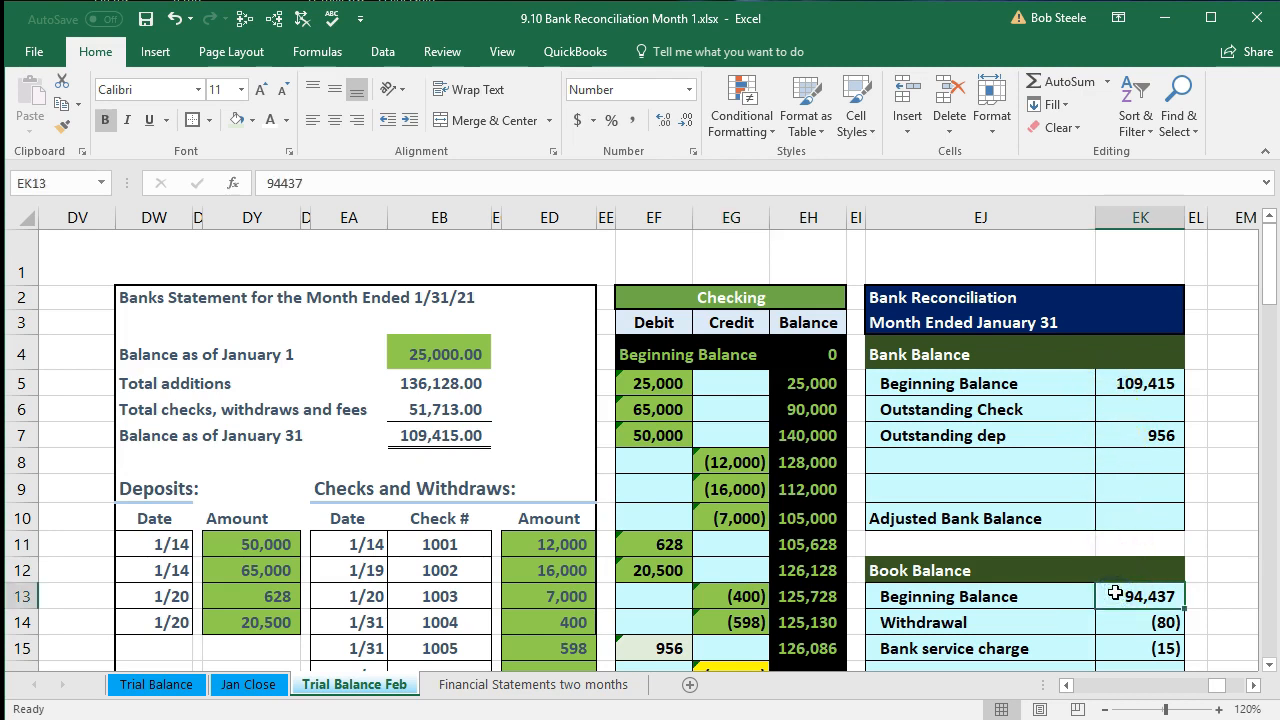
left_click(1135, 385)
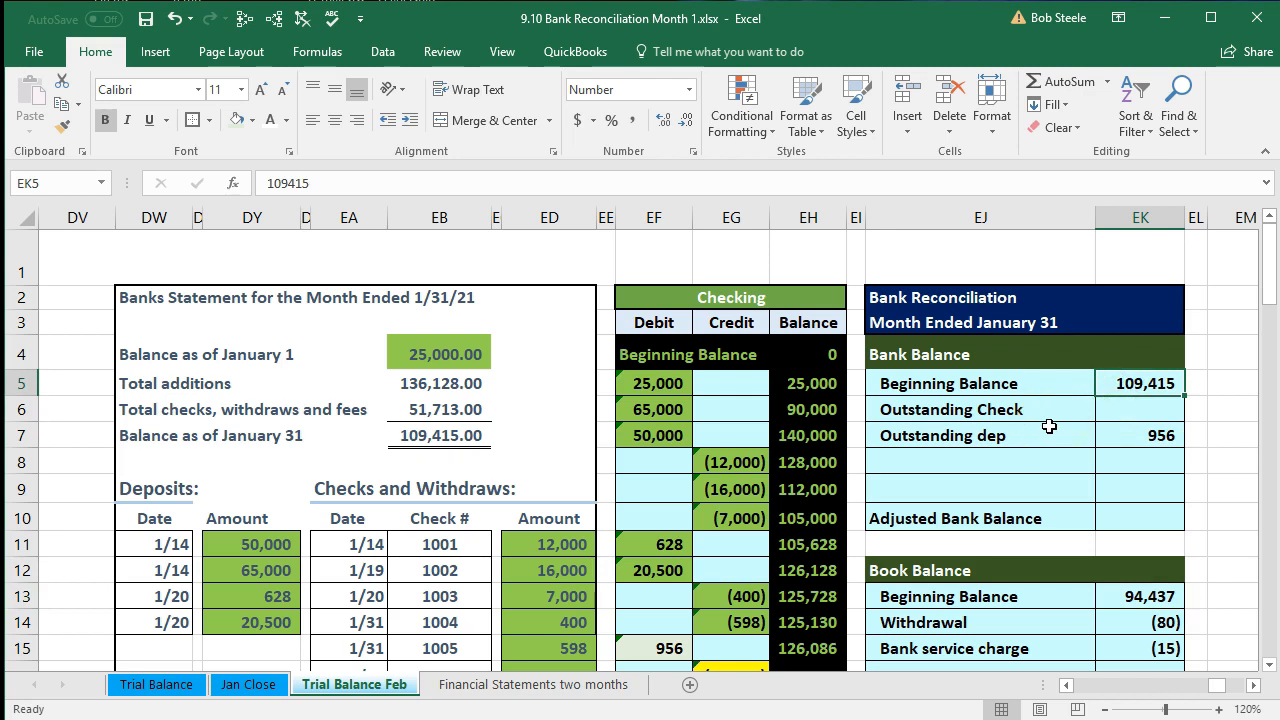
scroll(1048, 426, "down", 1)
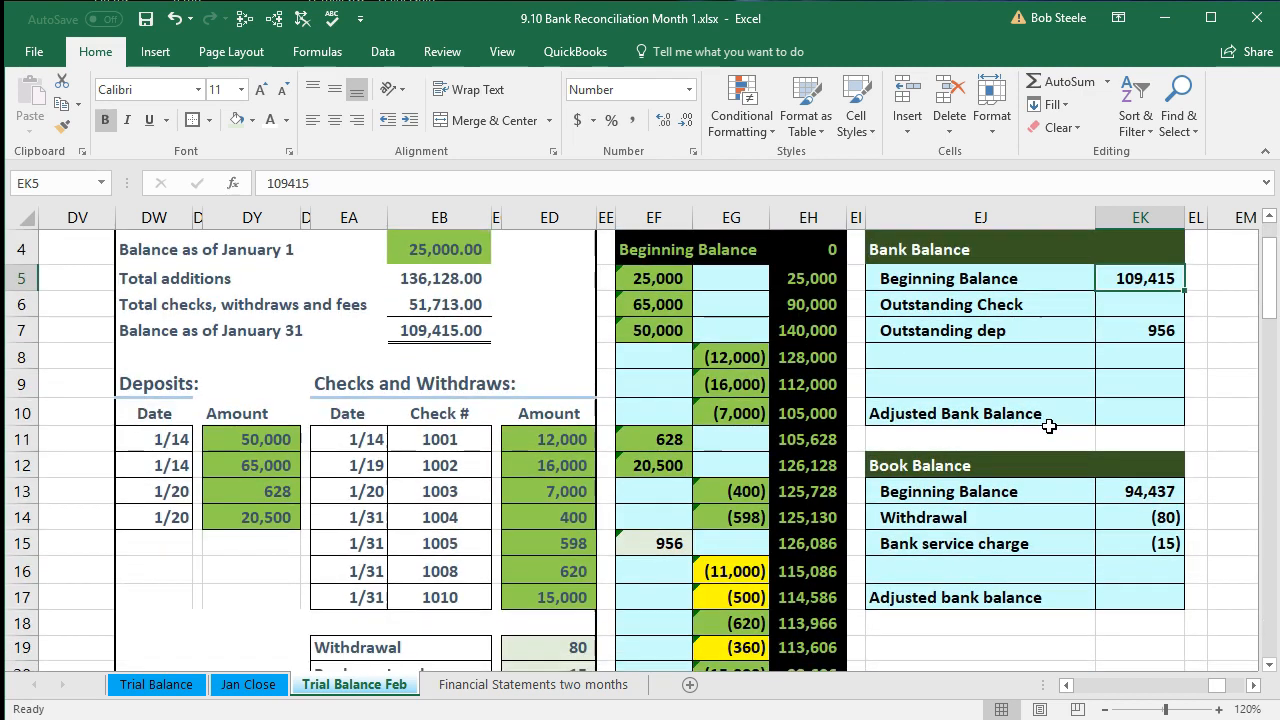
Switch to Calculator and add the outstanding checks 11000, 500, 360, 3539 and 630, then close it
key("XF86Calculator")
left_click_drag(1017, 368, 488, 256)
left_click_drag(737, 223, 571, 330)
left_click(767, 424)
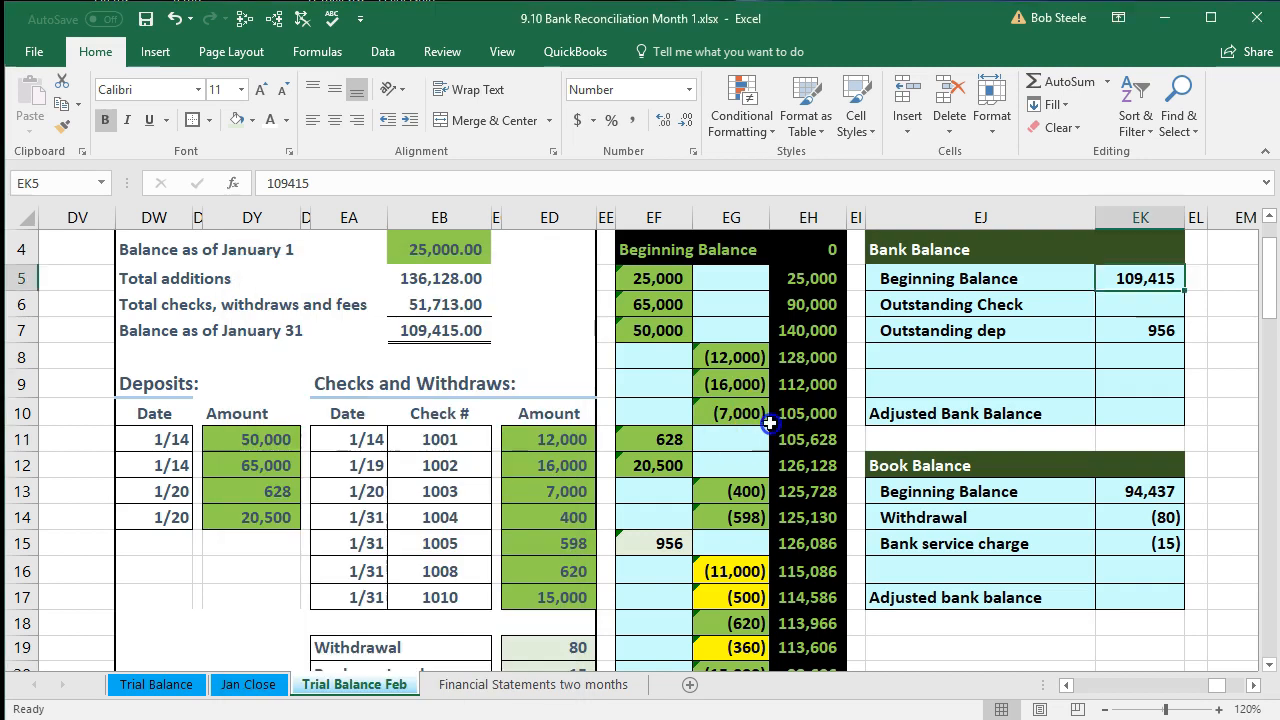
scroll(767, 424, "down", 1)
left_click(600, 719)
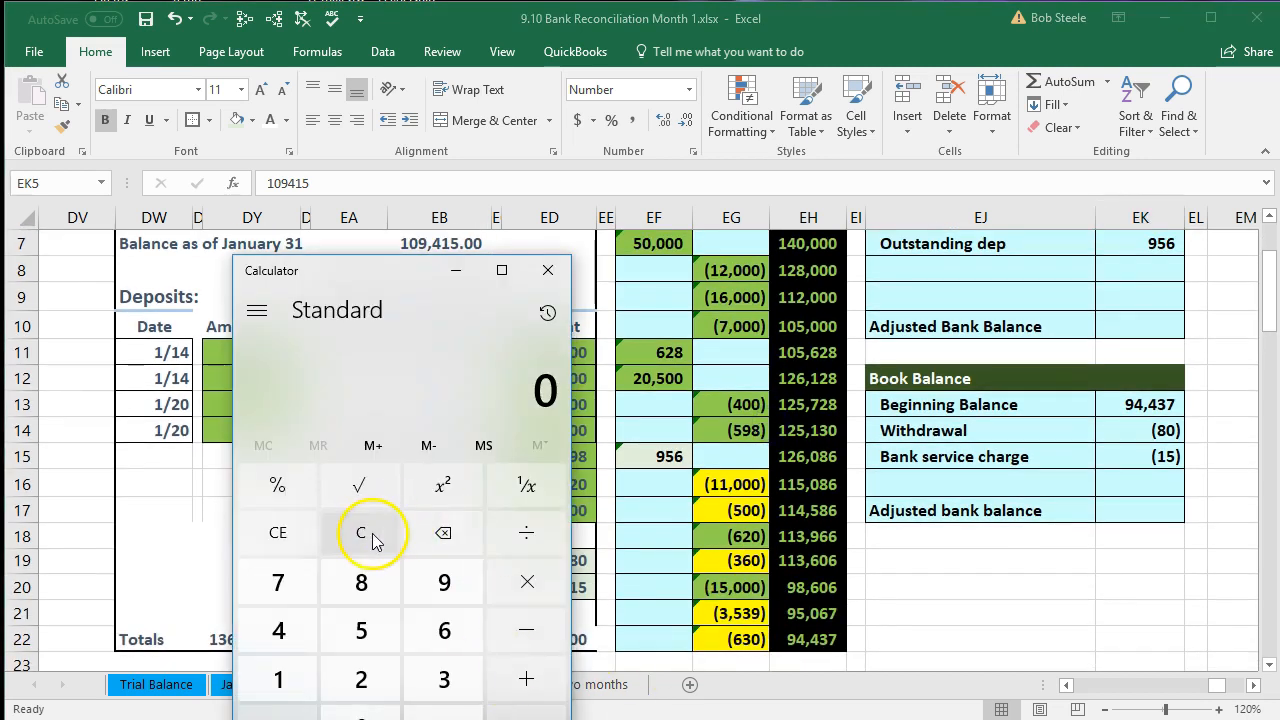
type("11000 + 500 ")
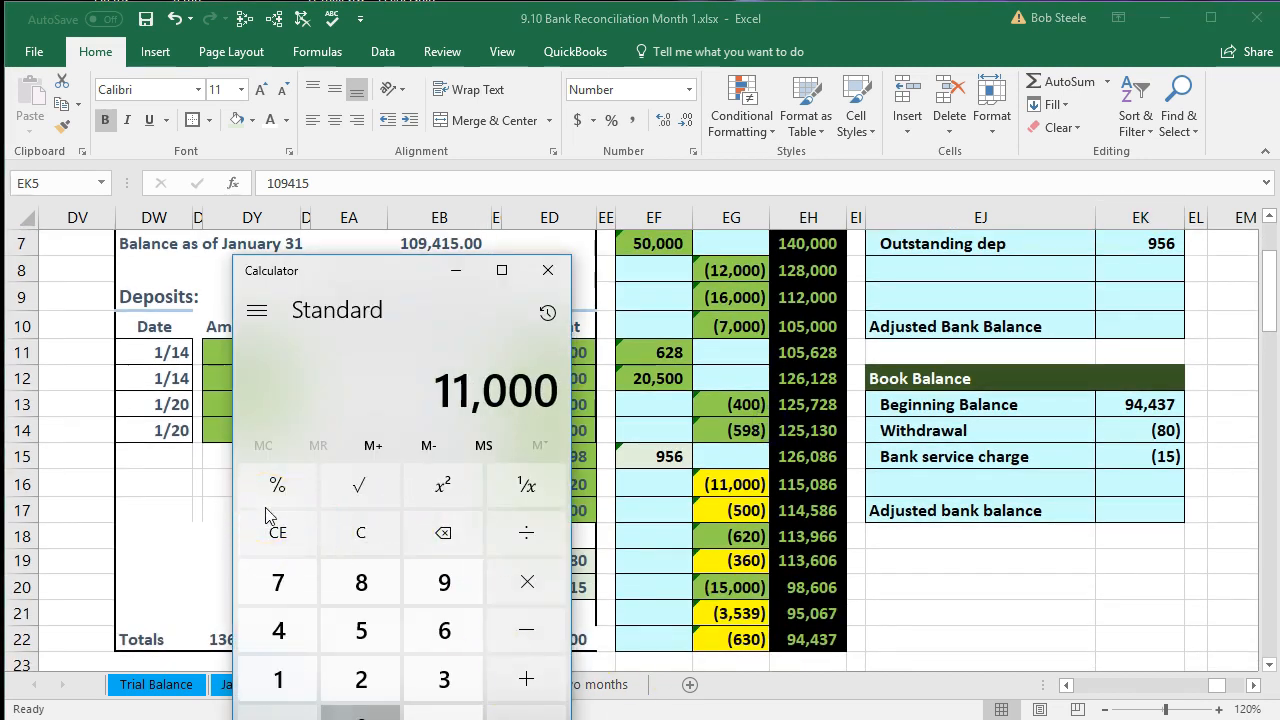
type("+ 6")
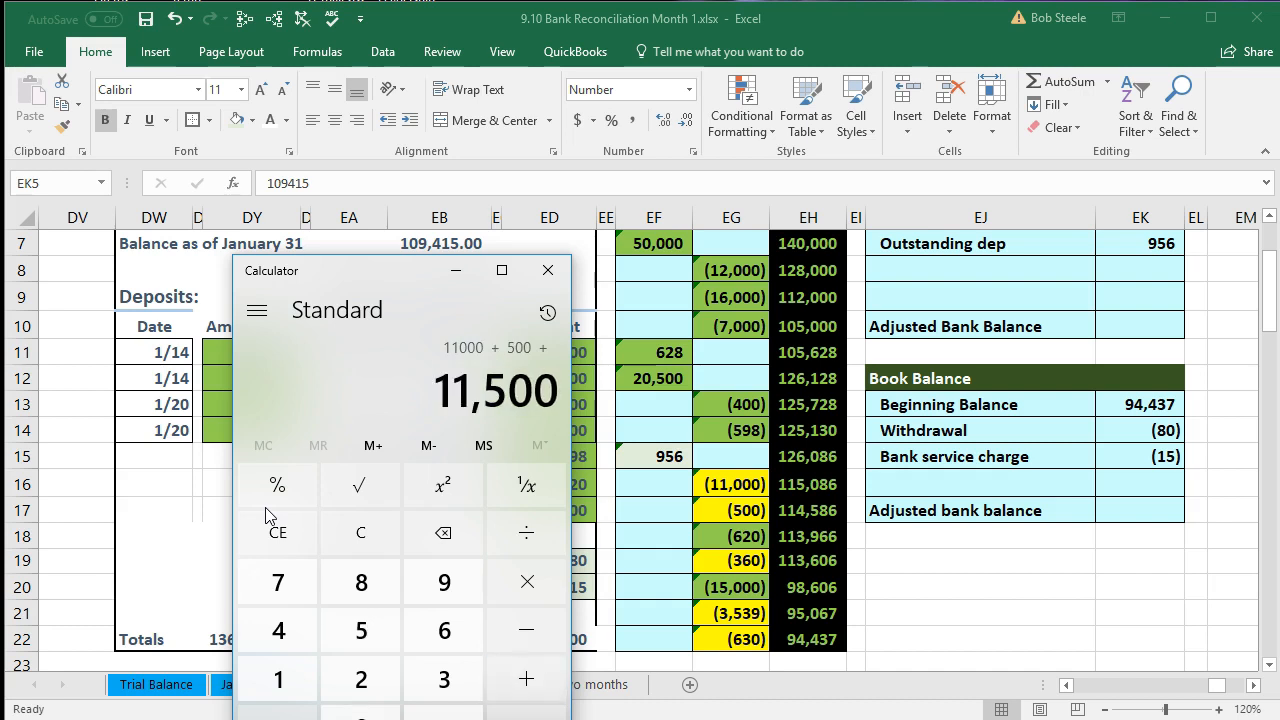
key("BackSpace")
type("360 + ")
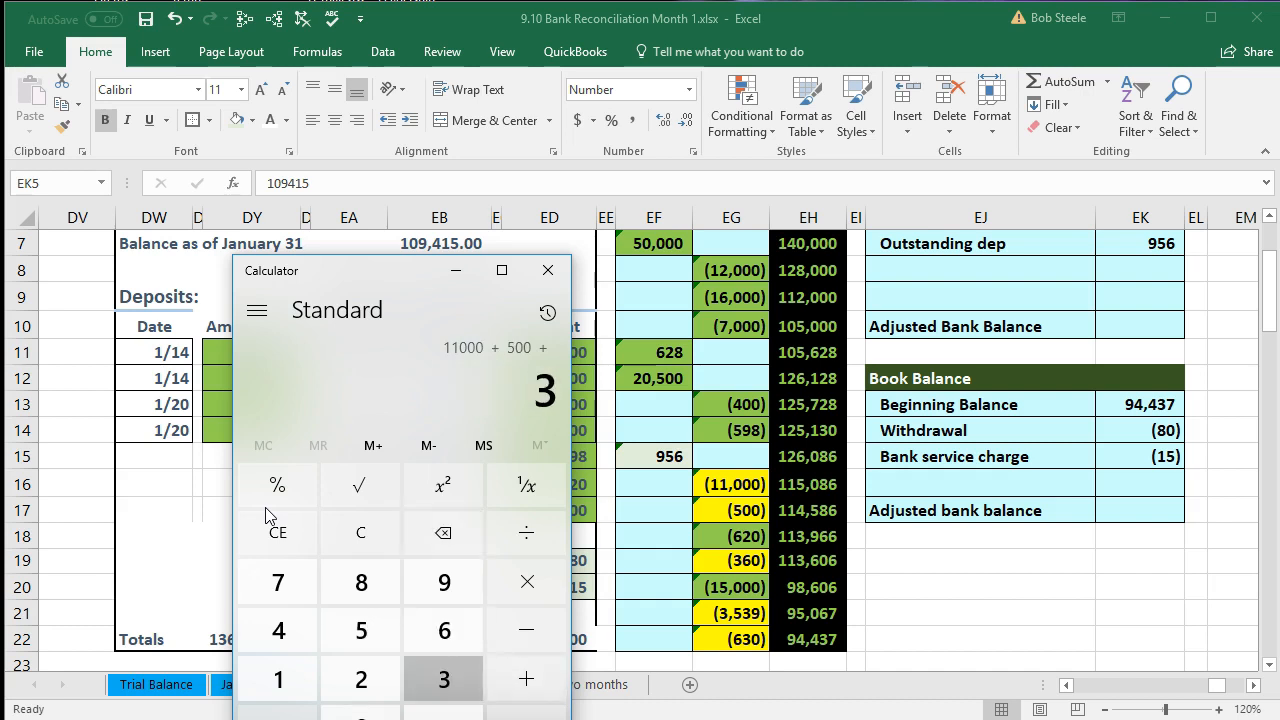
type("3539 +")
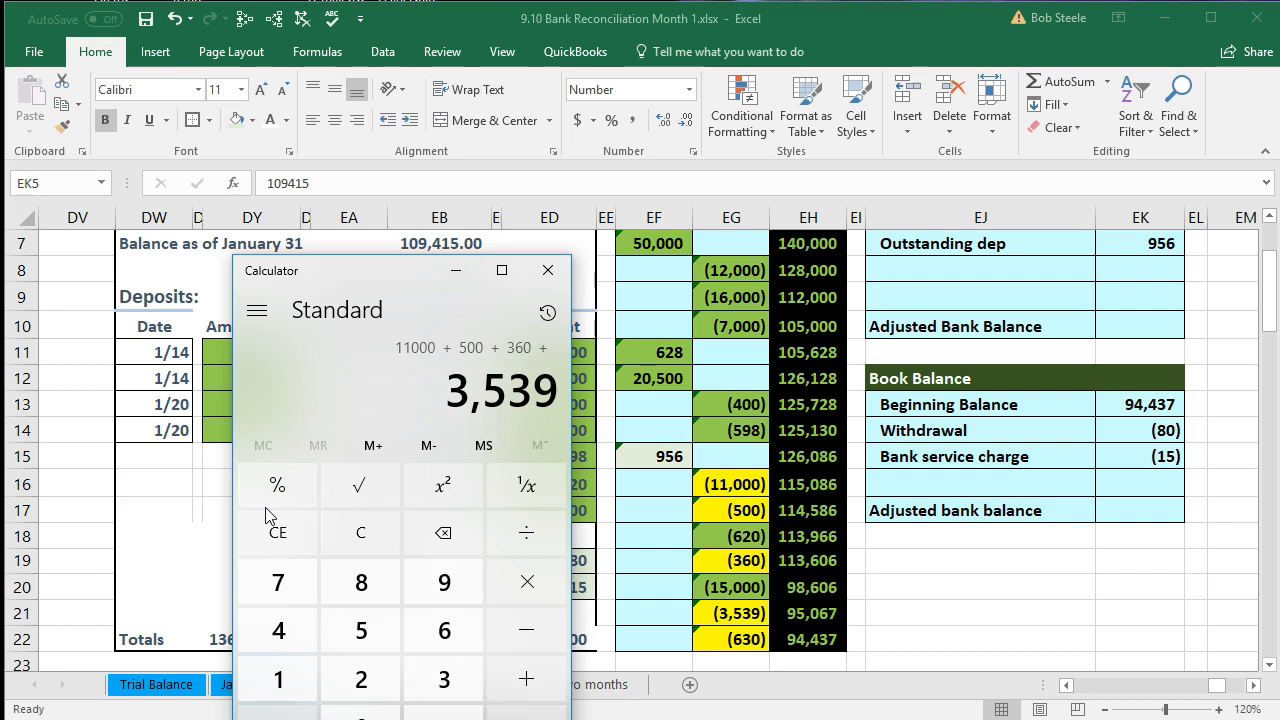
type("30")
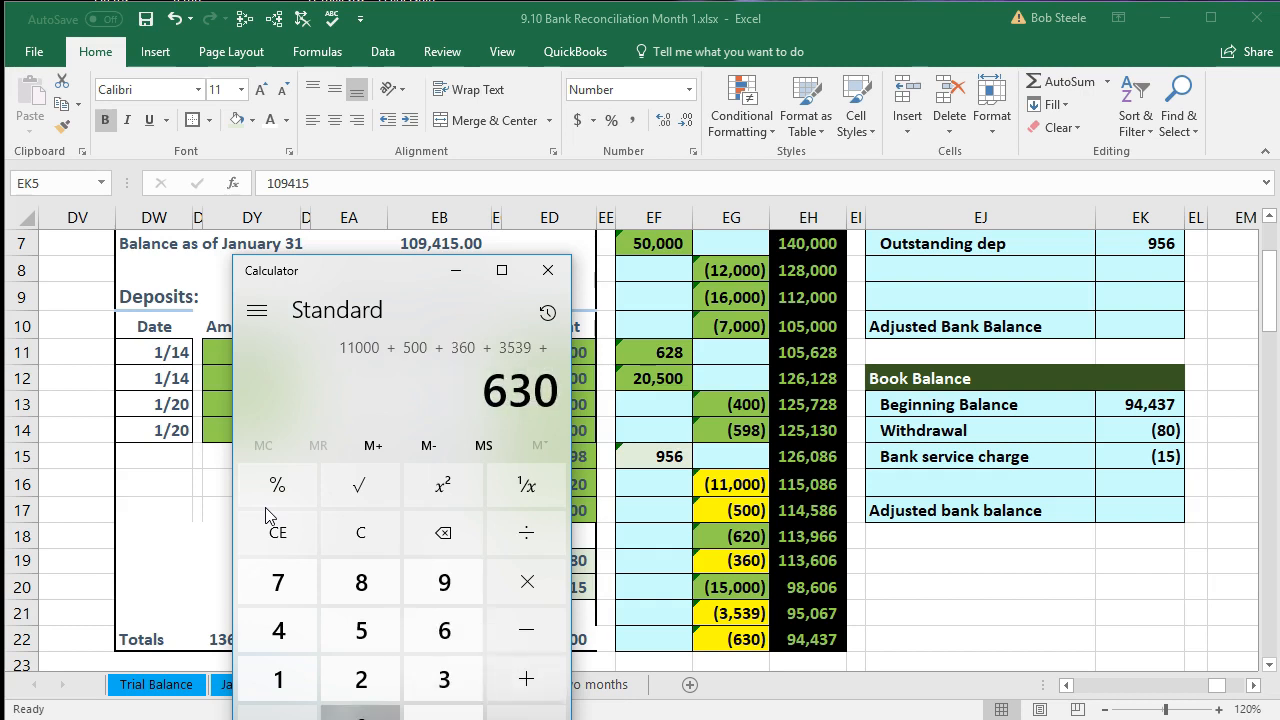
key("Return")
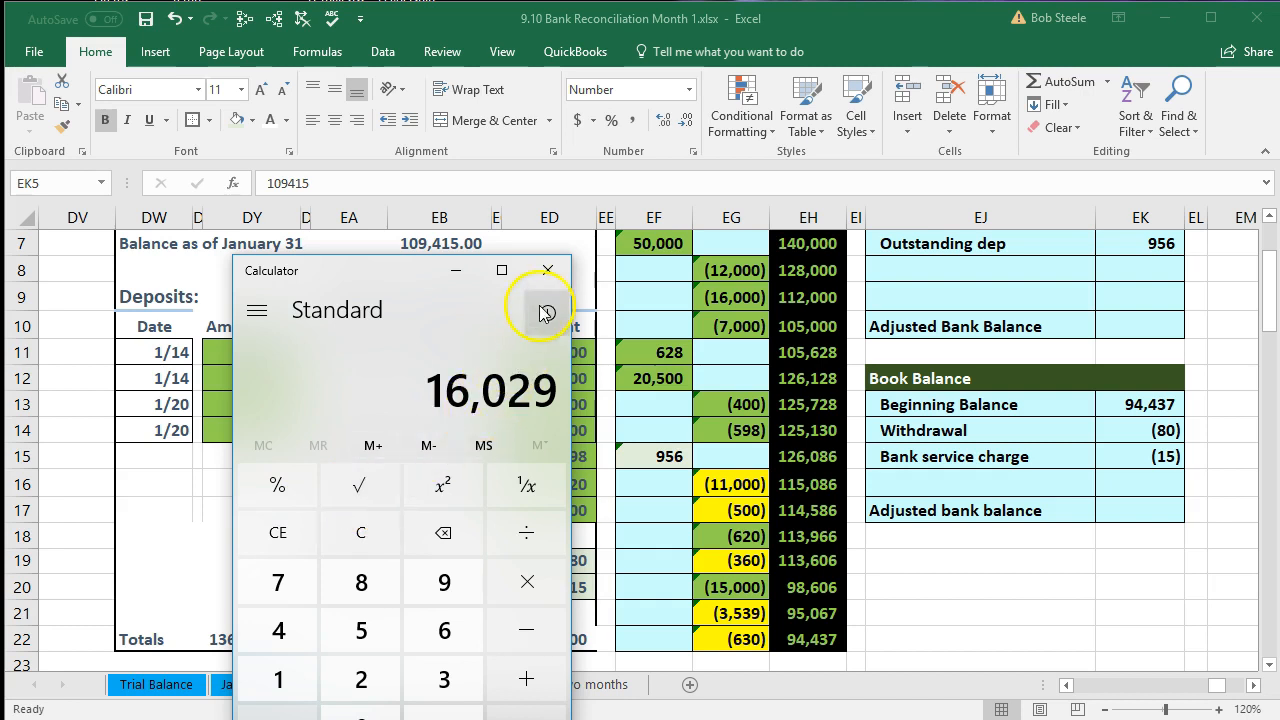
left_click(548, 270)
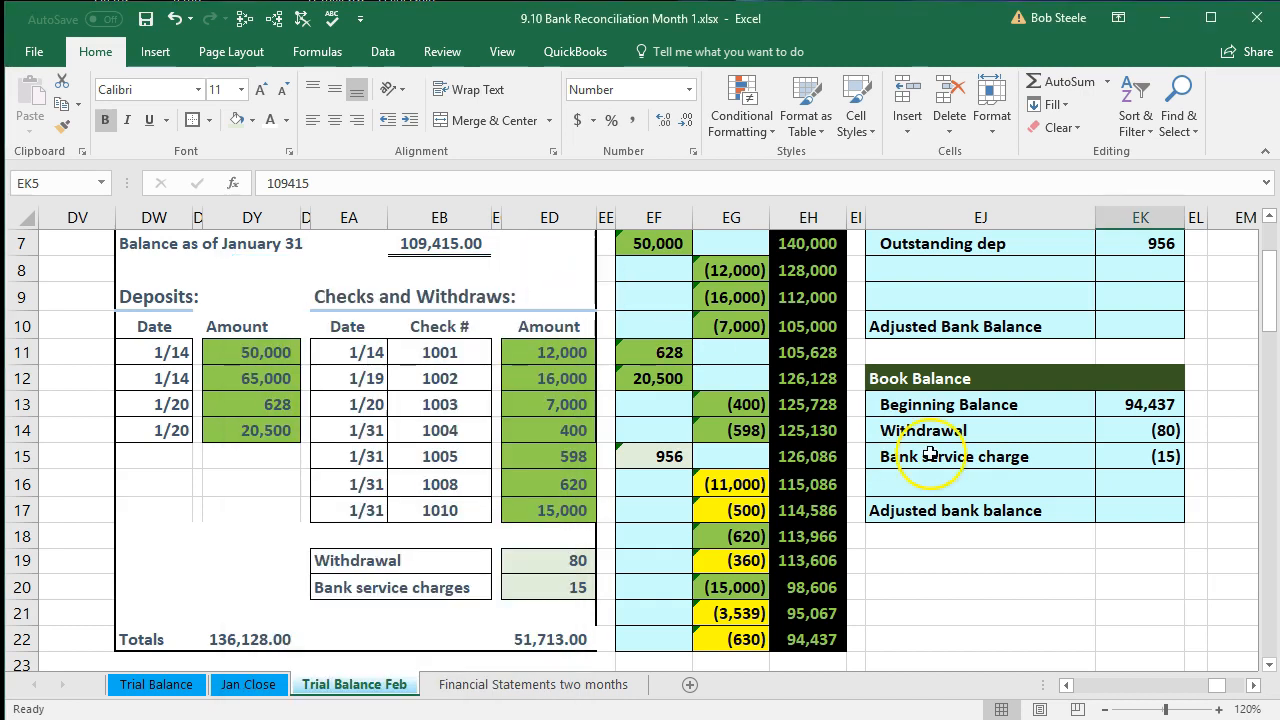
Enter the formula =EG16+EG17+EG19+EG21+EG22 as the Outstanding Check amount in the Bank Balance section
left_click(897, 456)
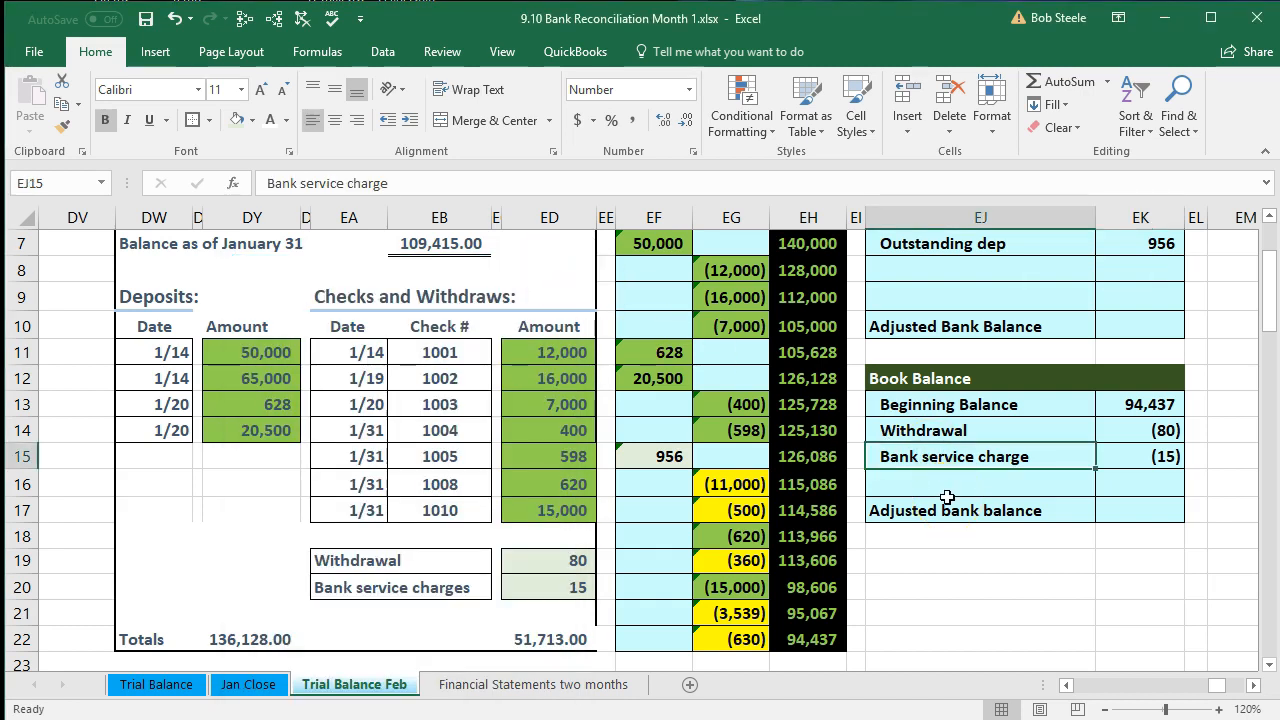
scroll(947, 497, "up", 1)
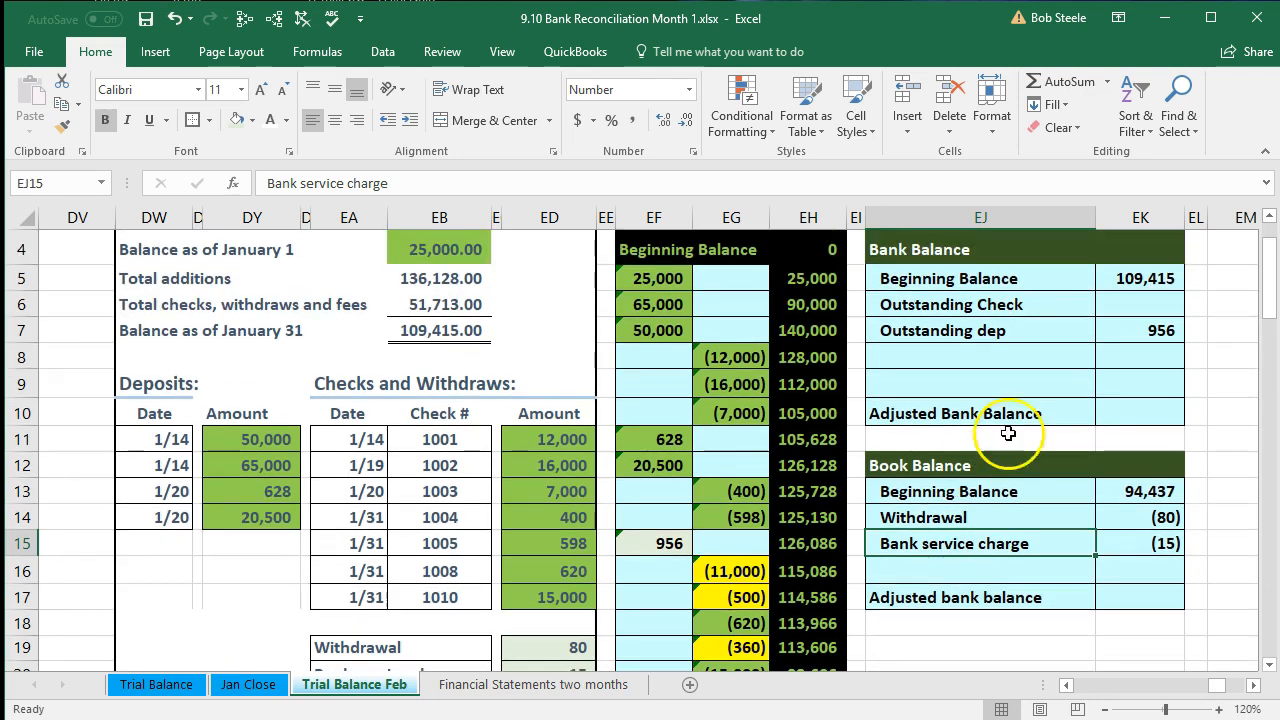
left_click(1121, 298)
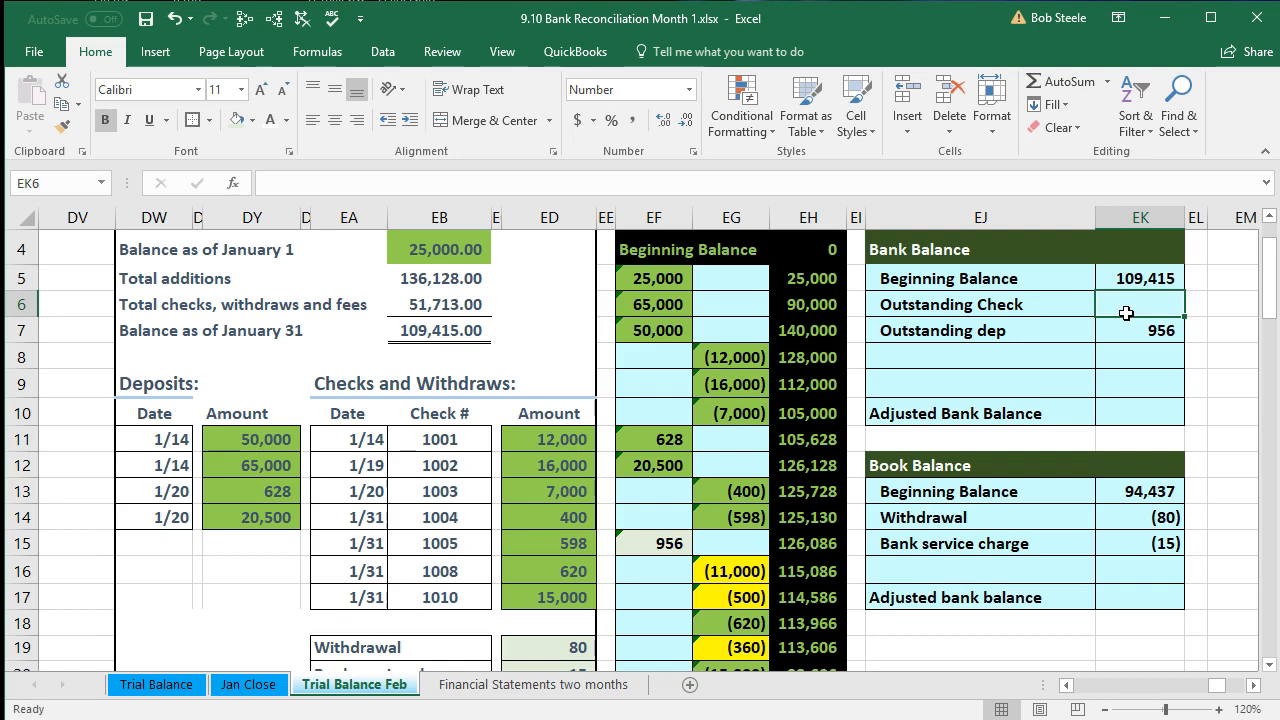
type("=")
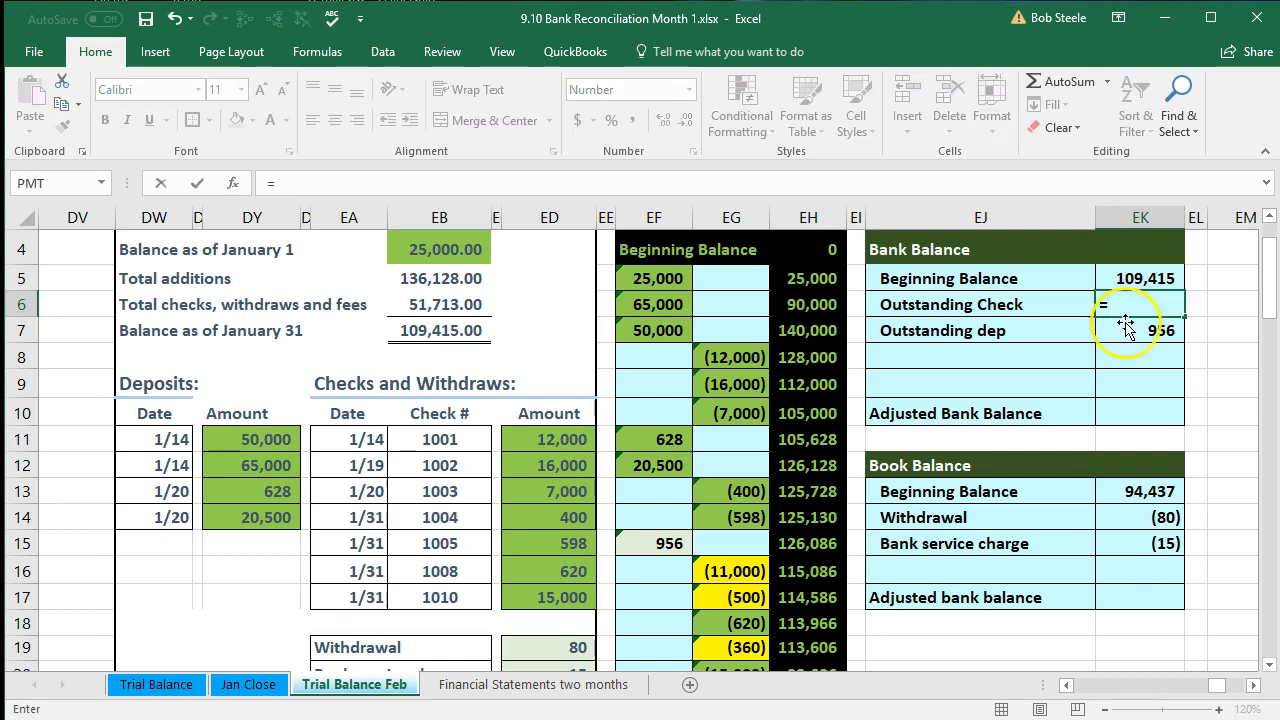
left_click(738, 566)
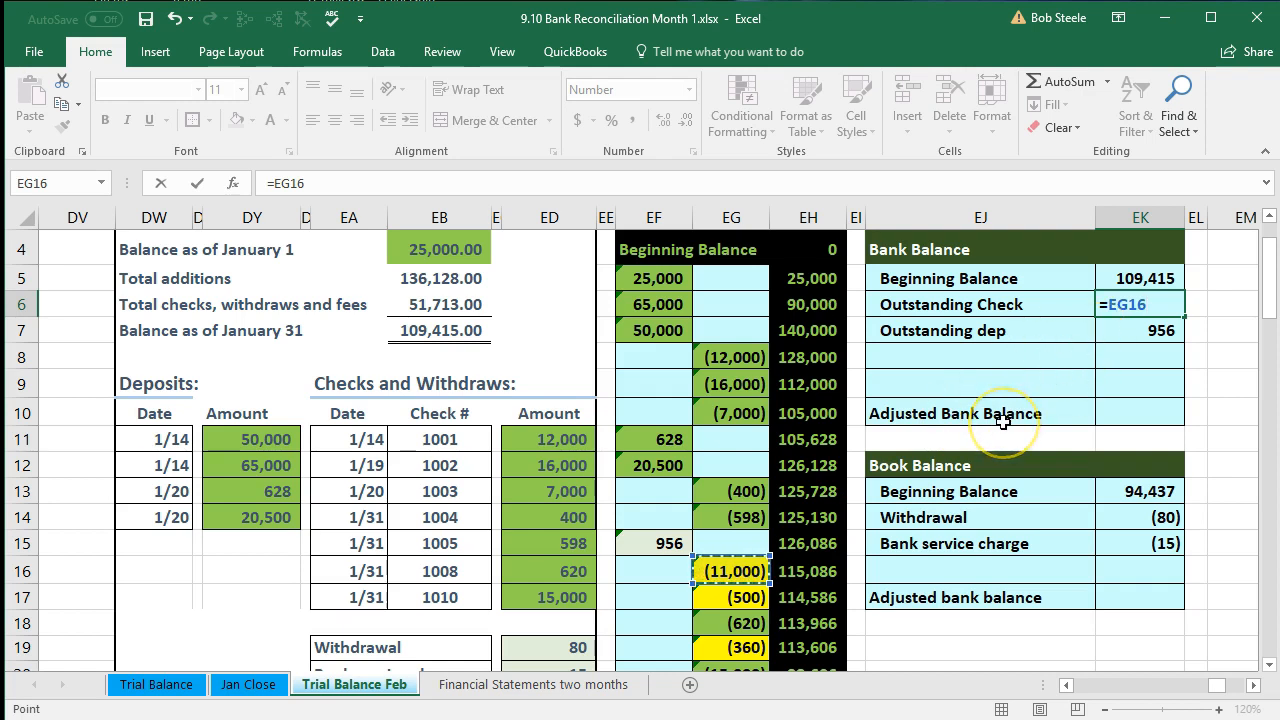
type("+")
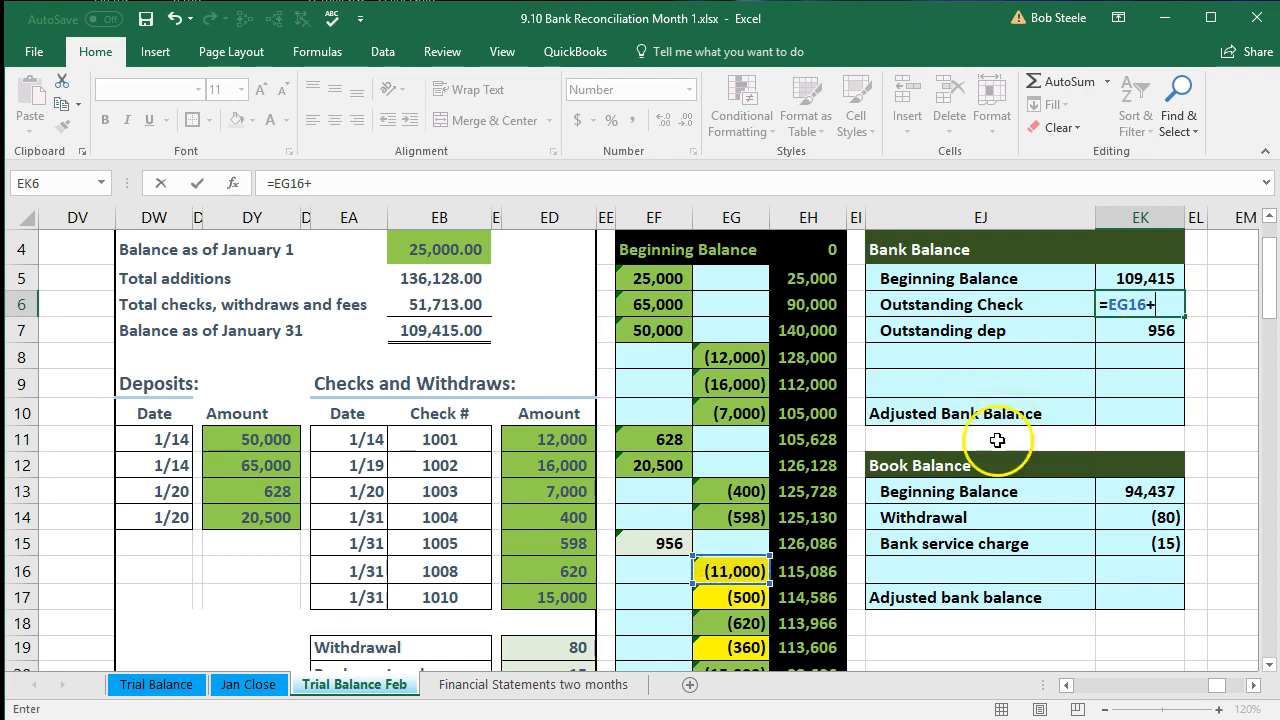
left_click(742, 598)
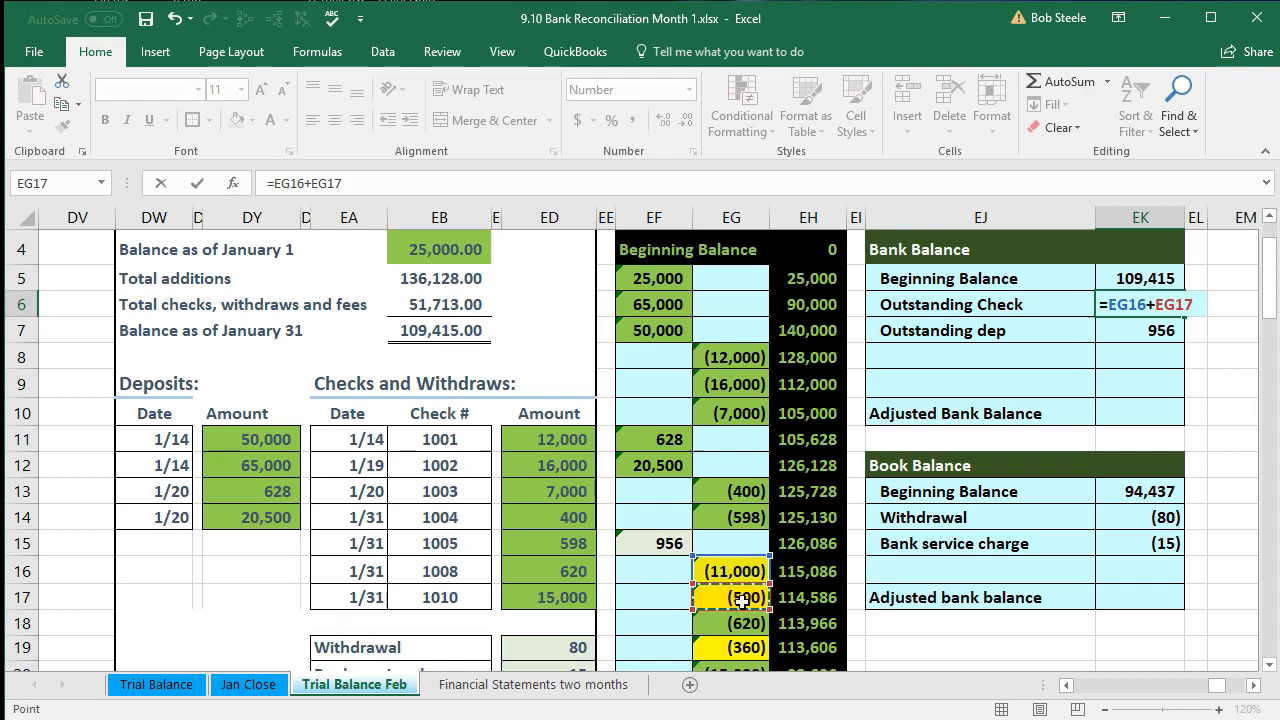
scroll(742, 600, "down", 1)
type("+")
left_click(737, 561)
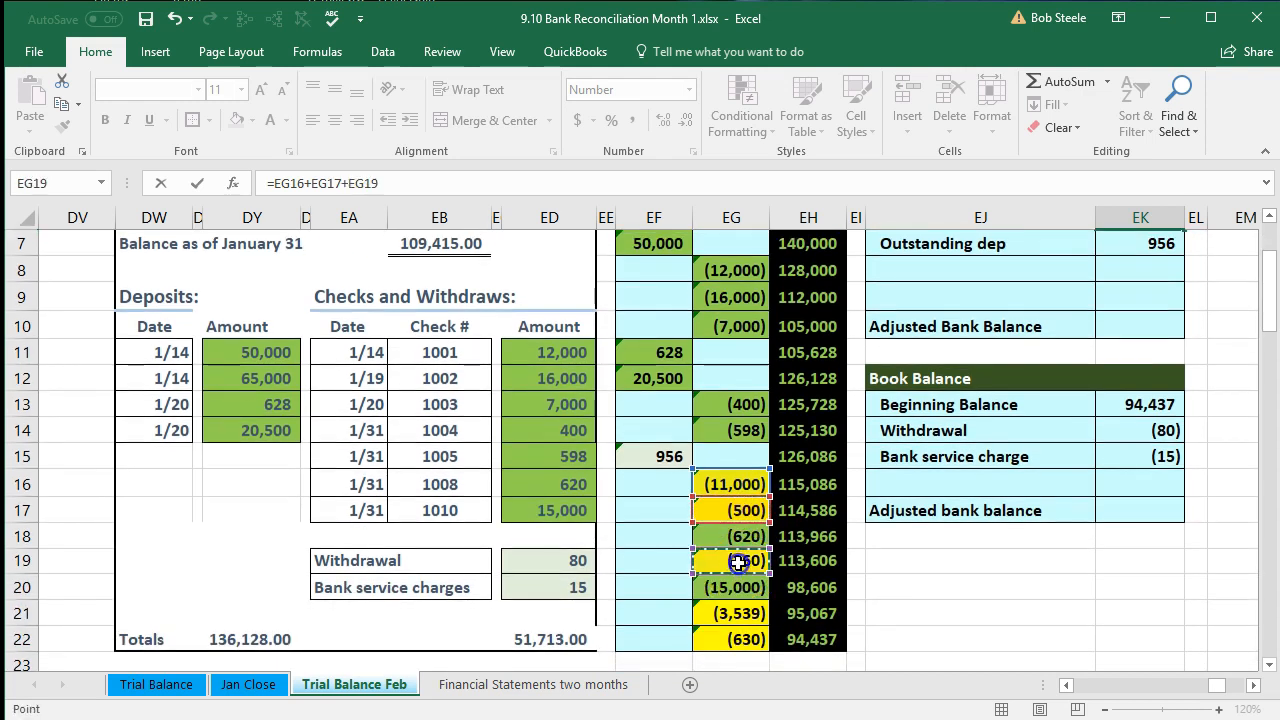
left_click(740, 614)
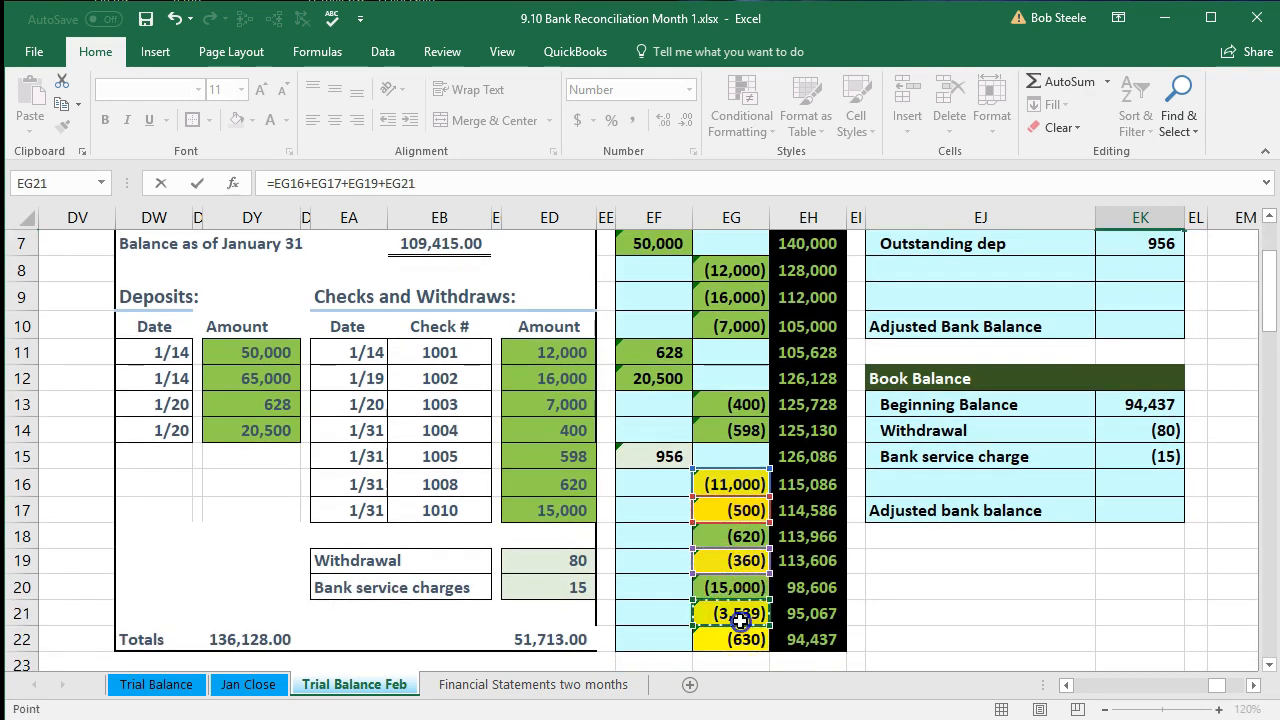
type("+")
left_click(740, 639)
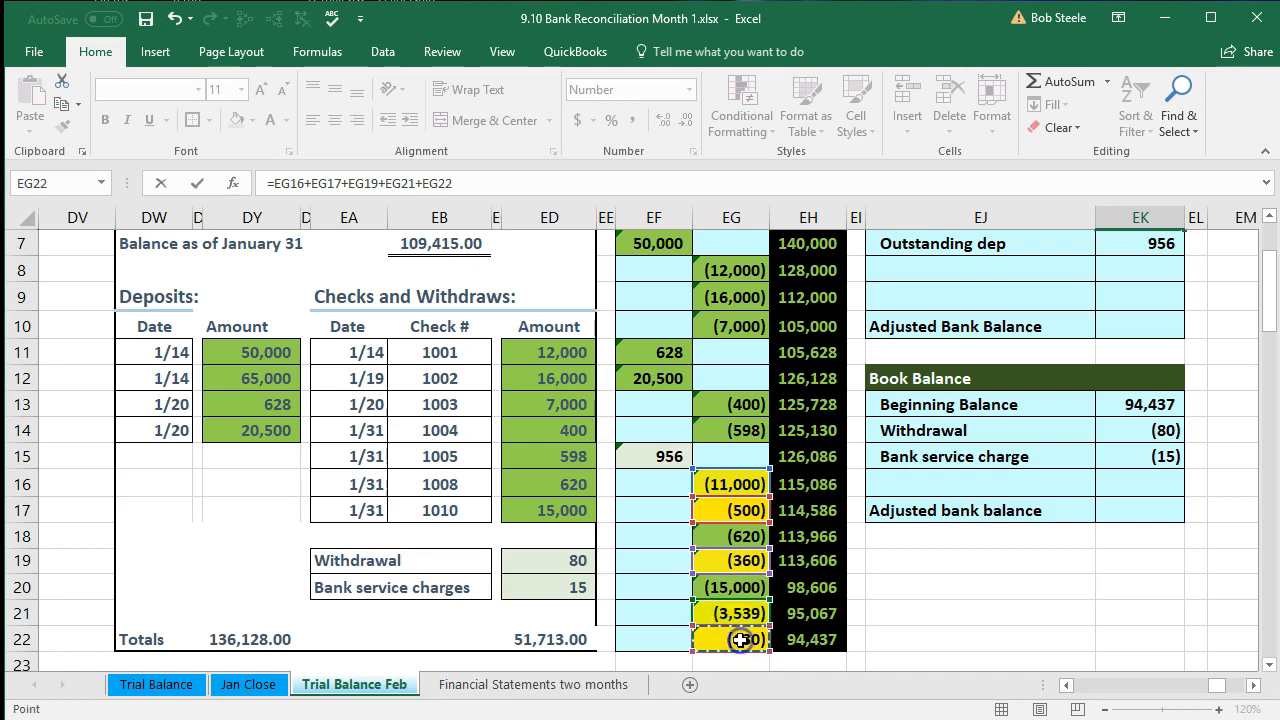
key("Escape")
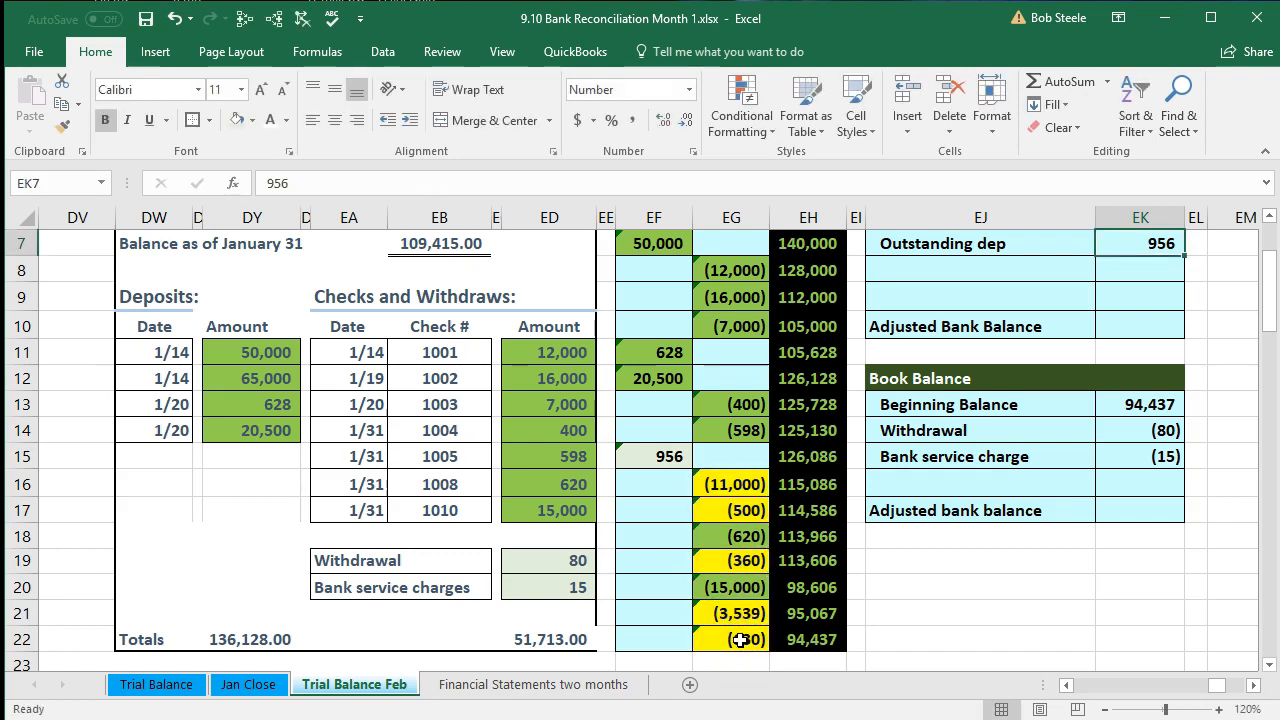
Inspect which Checking credits the Outstanding Check formula references, leaving the formula as it is
scroll(740, 639, "up", 1)
double_click(1125, 302)
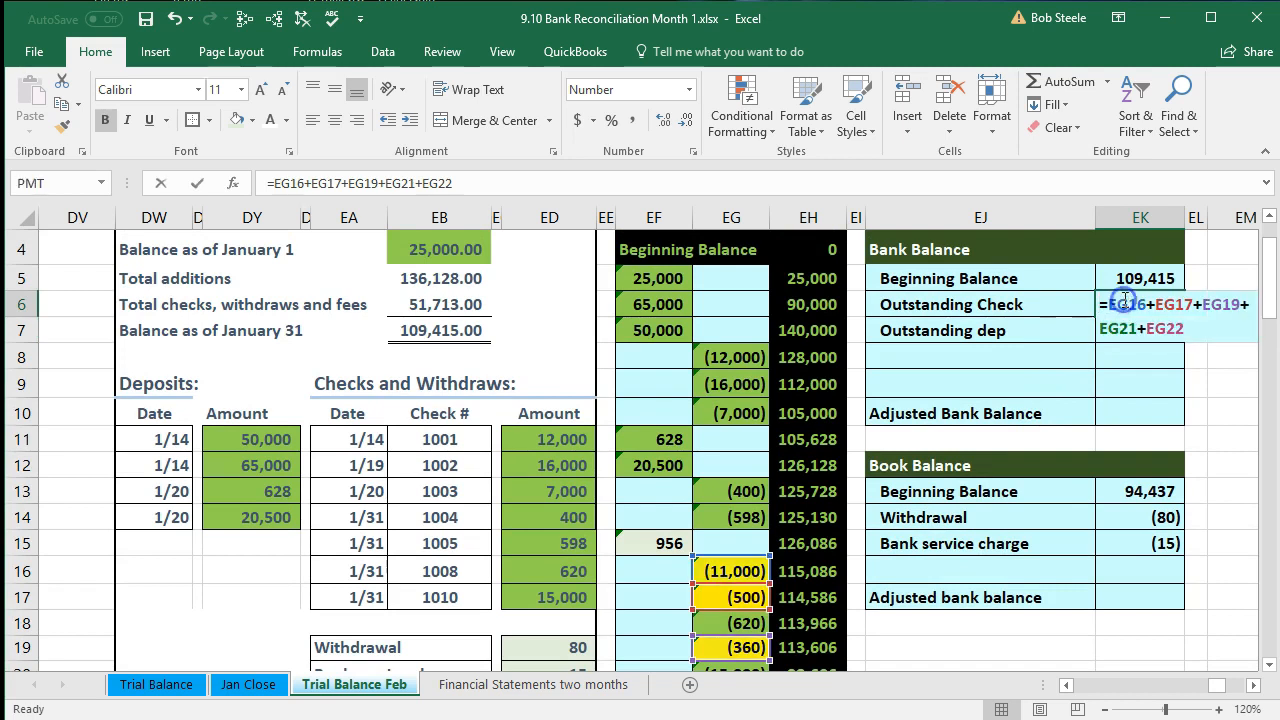
scroll(1150, 300, "down", 3)
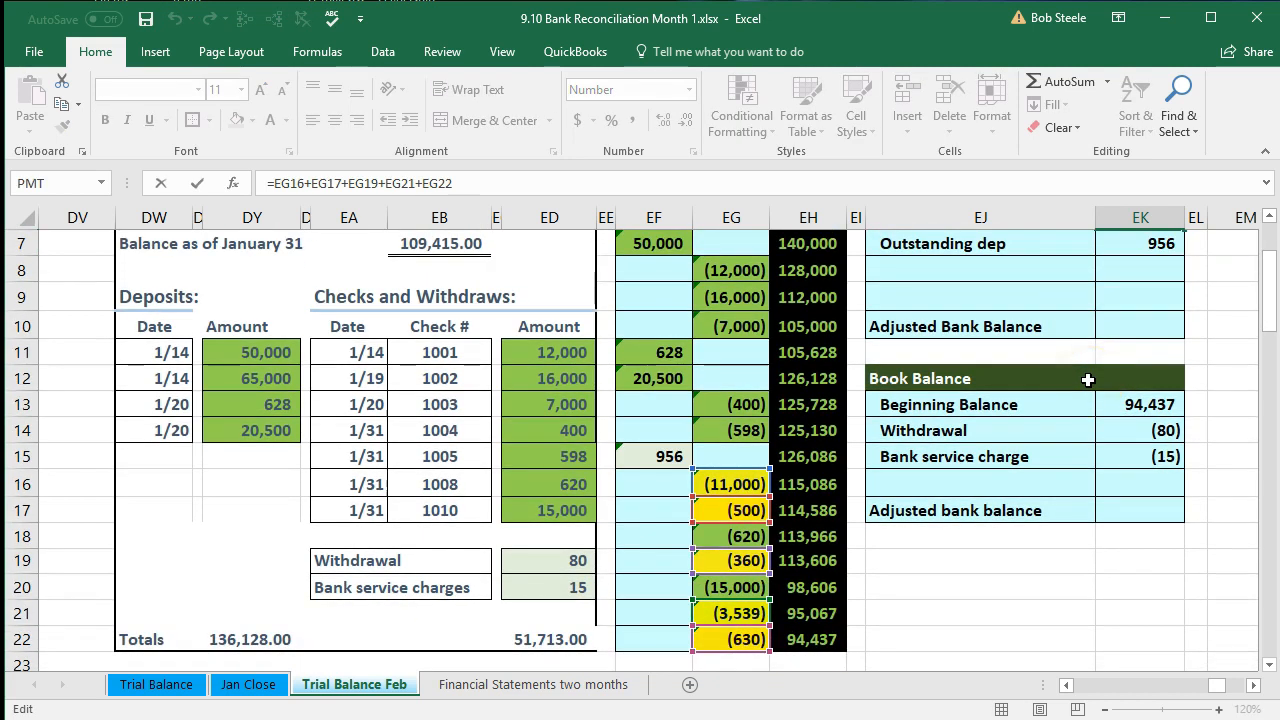
key("Escape")
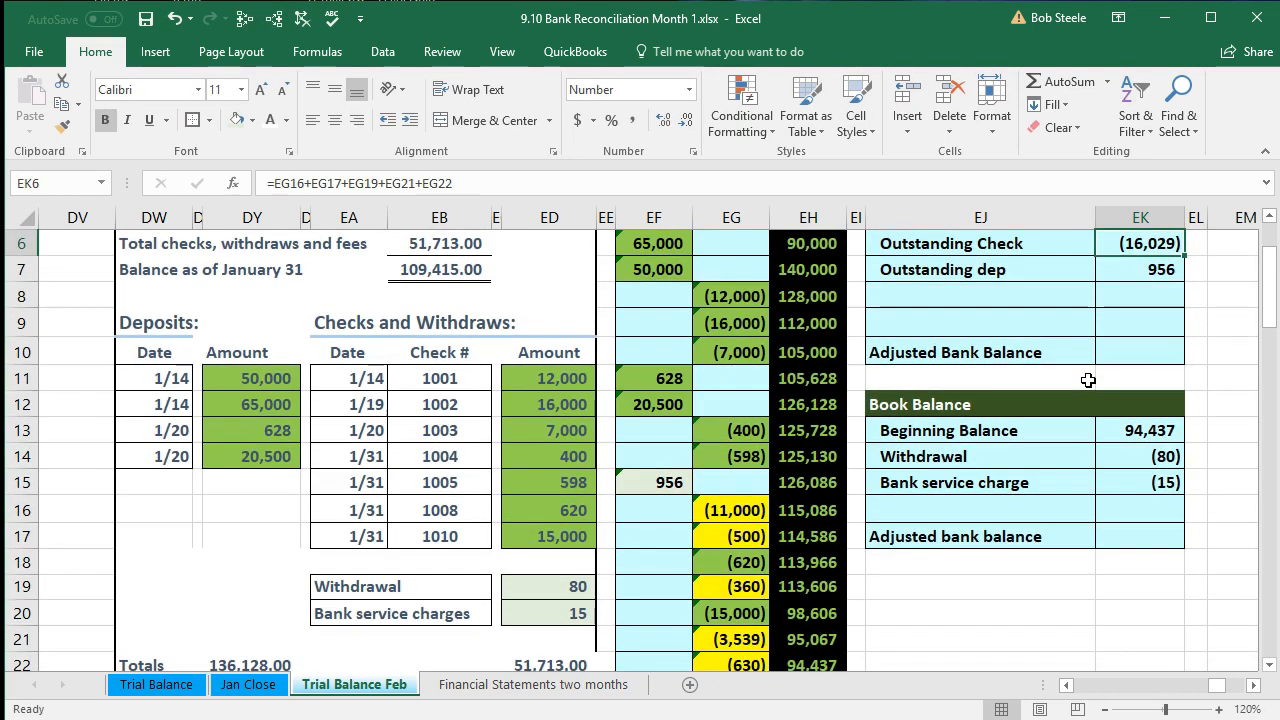
Clear the Outstanding Check amount in the Bank Balance section and rebuild it as =EG16+EG17+EG19+EG21+EG22
key("Delete")
scroll(1088, 380, "up", 1)
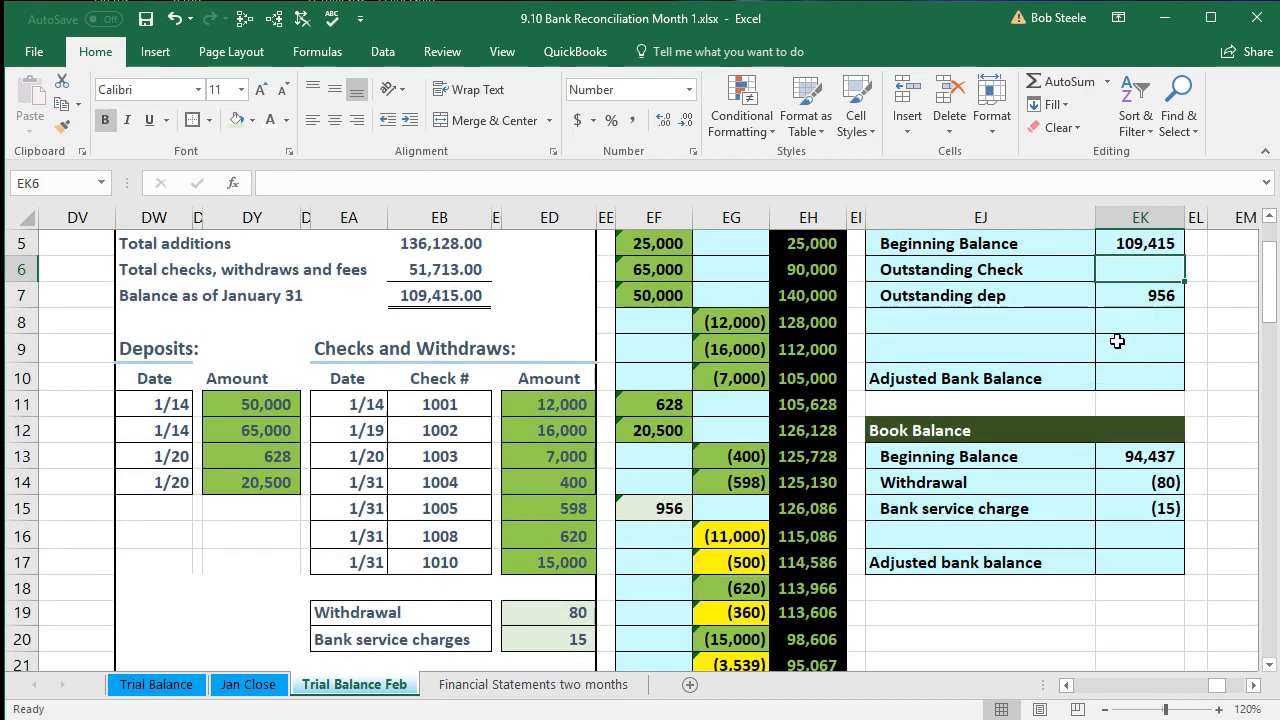
type("=")
left_click(727, 534)
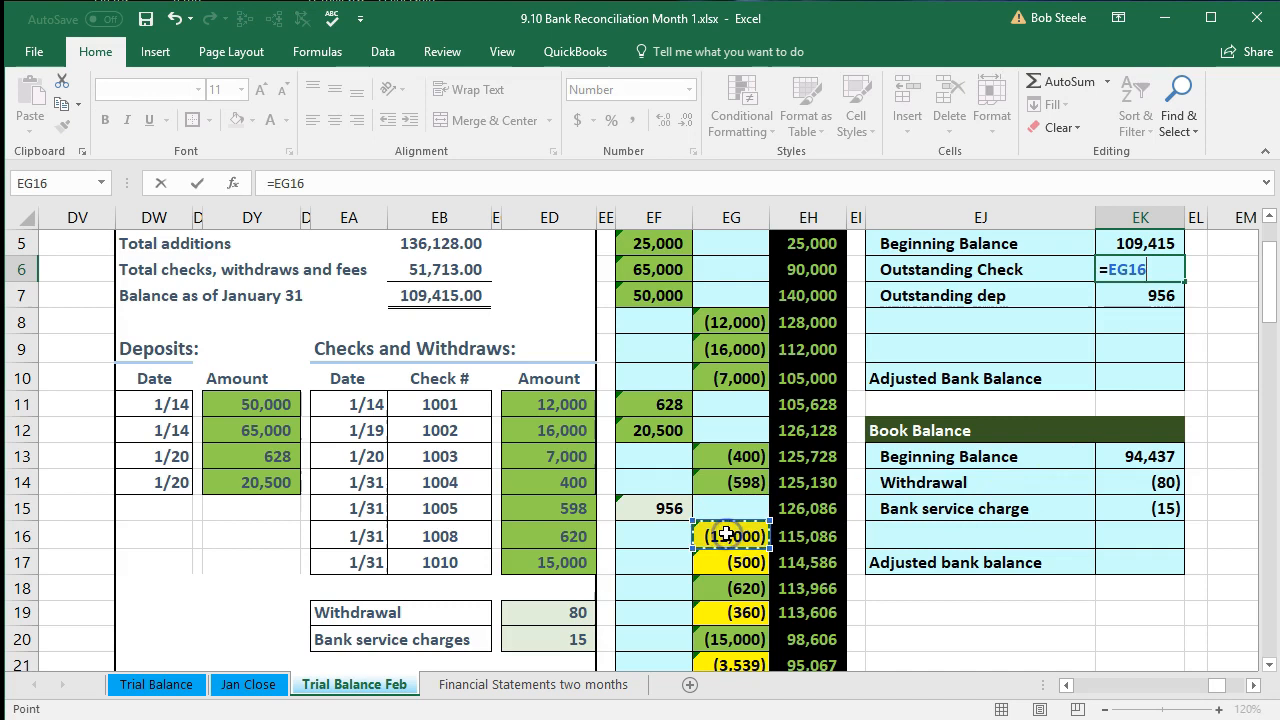
type("+")
left_click(730, 562)
type("+")
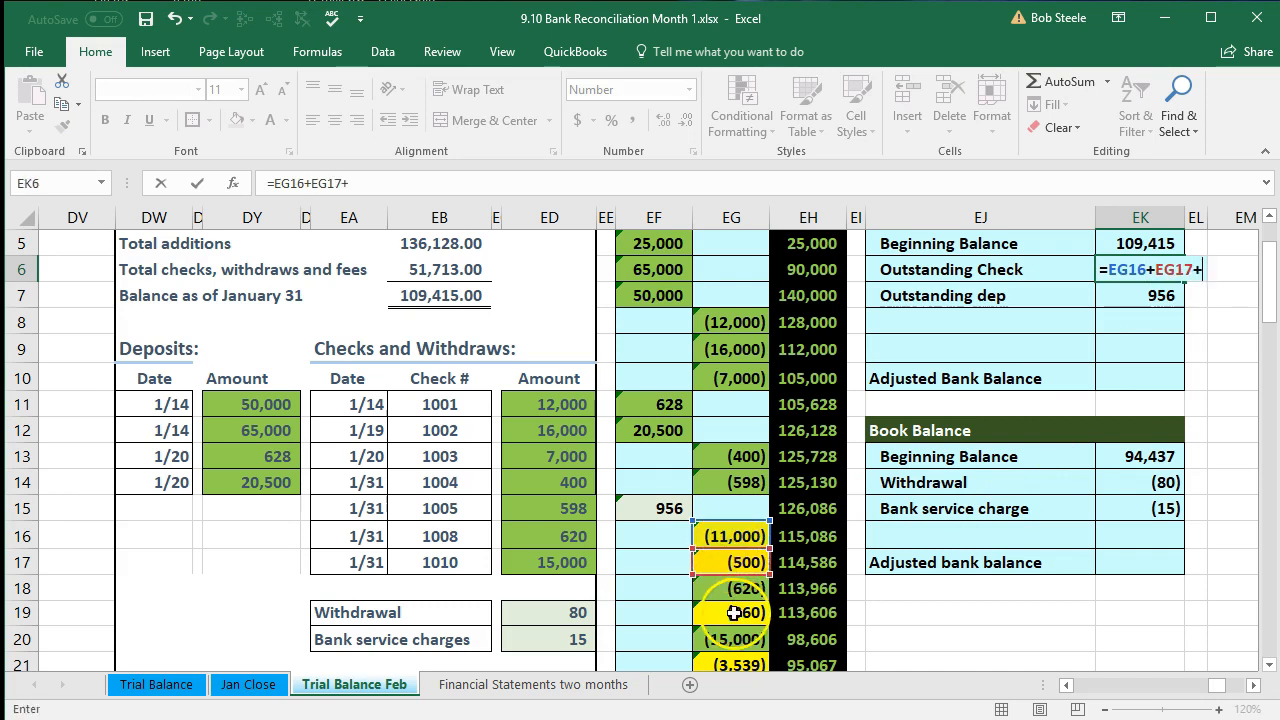
left_click(734, 612)
type("+")
scroll(652, 589, "down", 1)
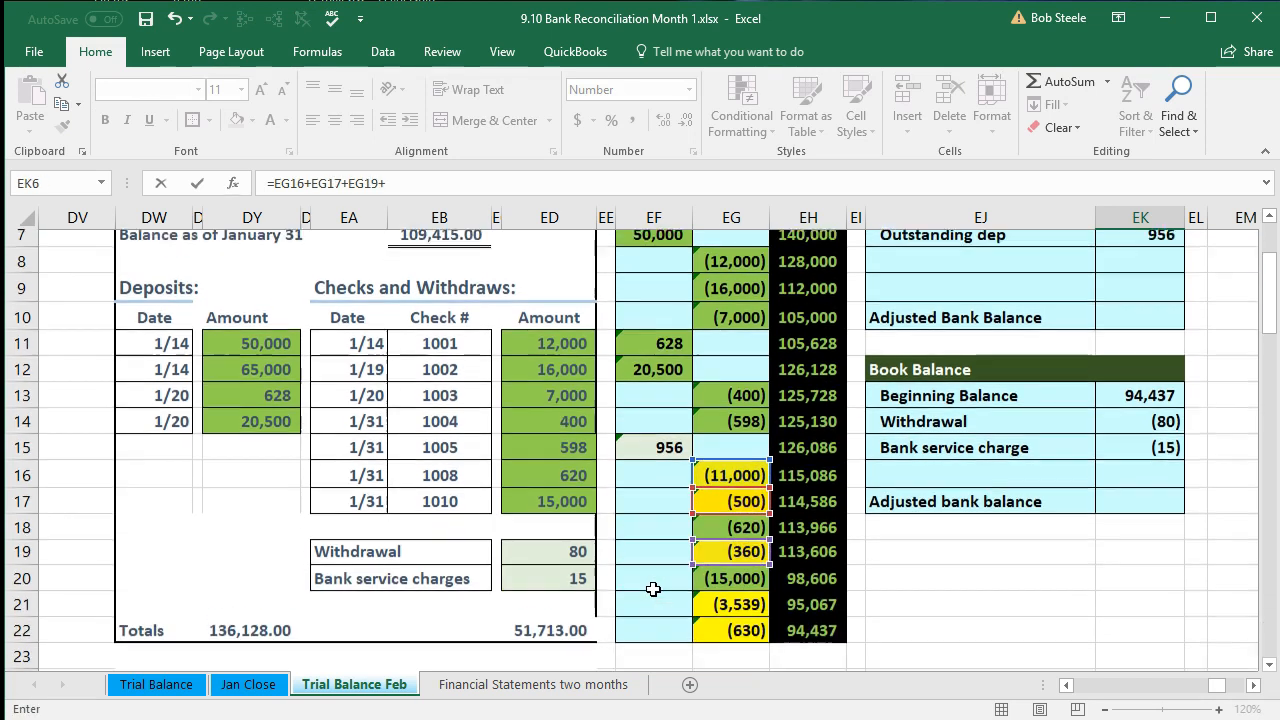
left_click(714, 589)
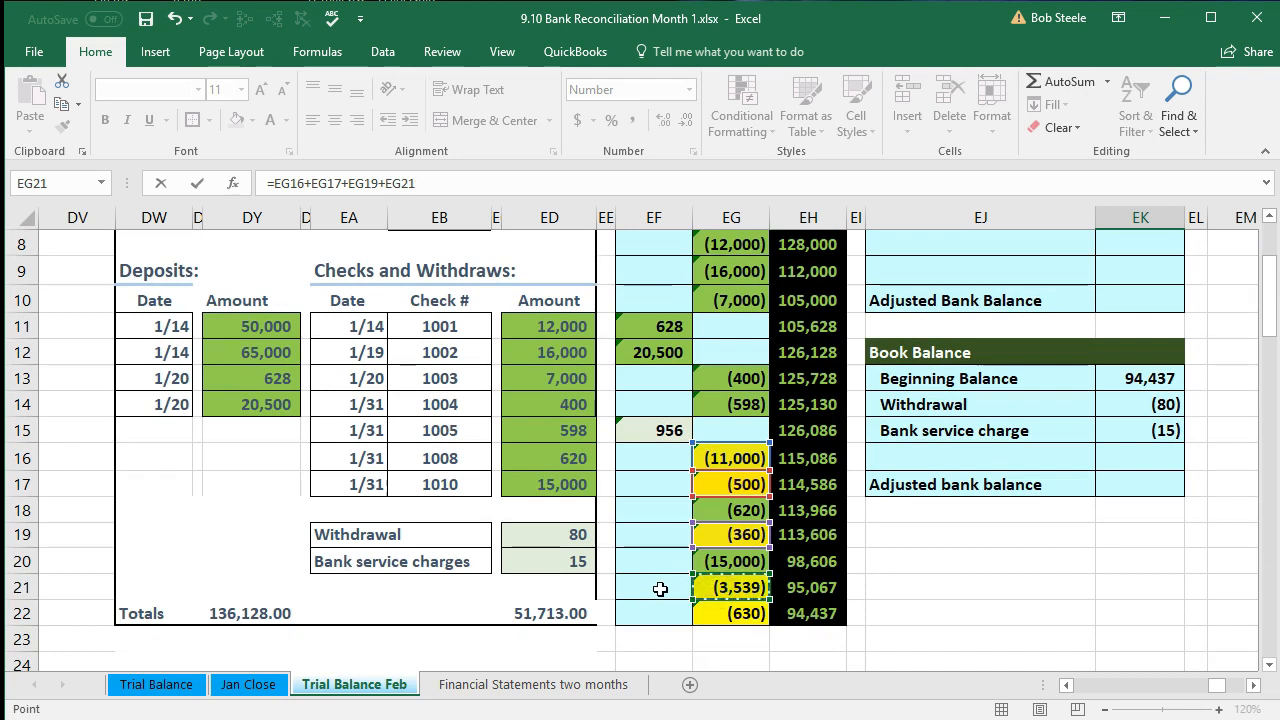
type("+")
left_click(730, 615)
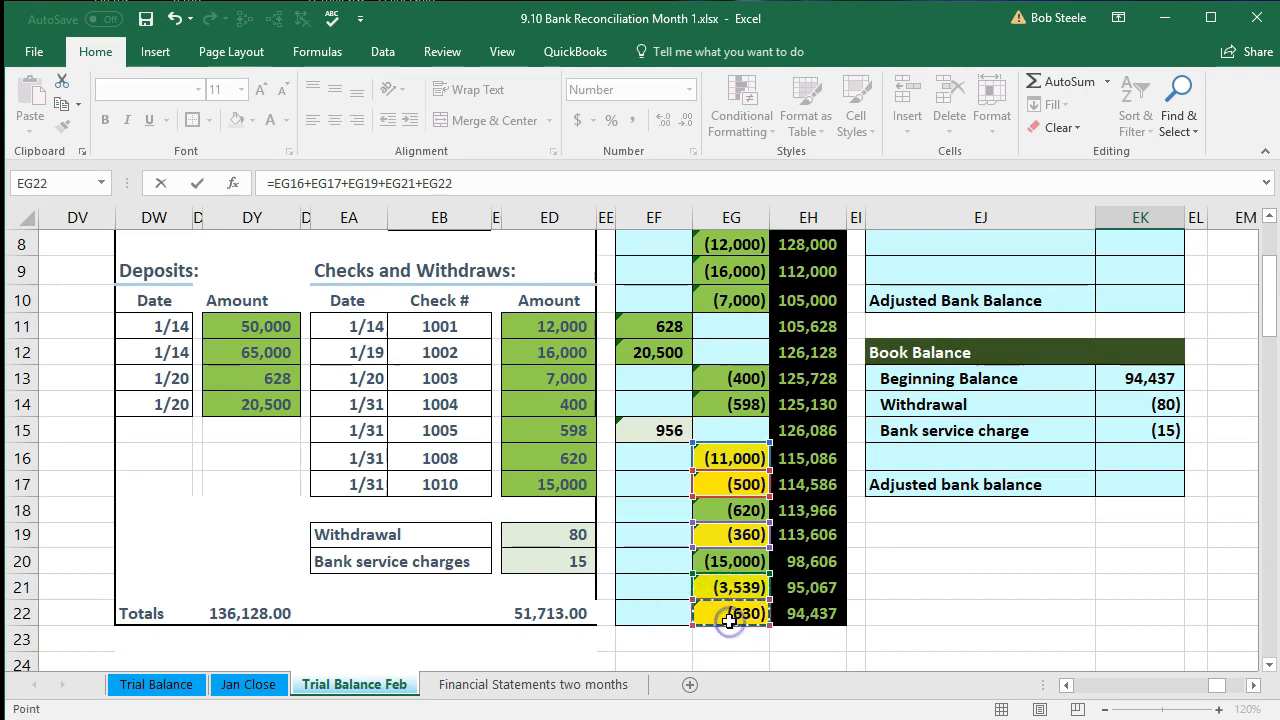
key("Return")
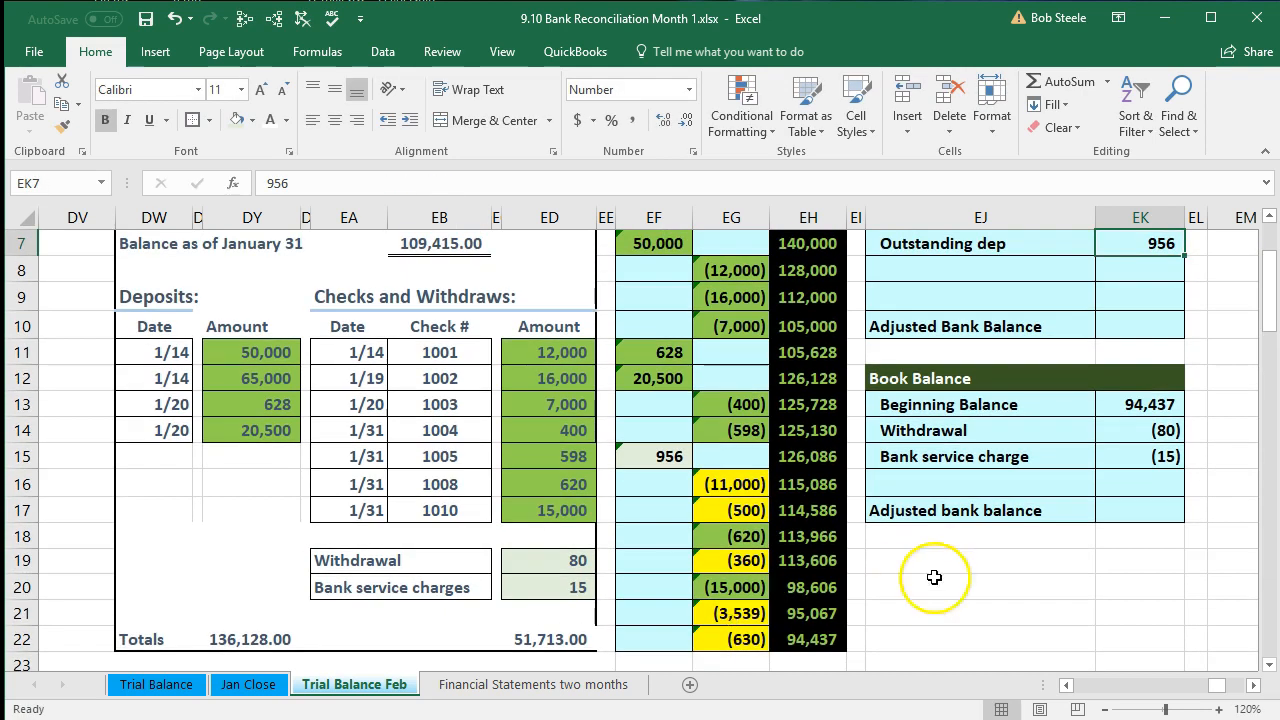
scroll(960, 565, "up", 1)
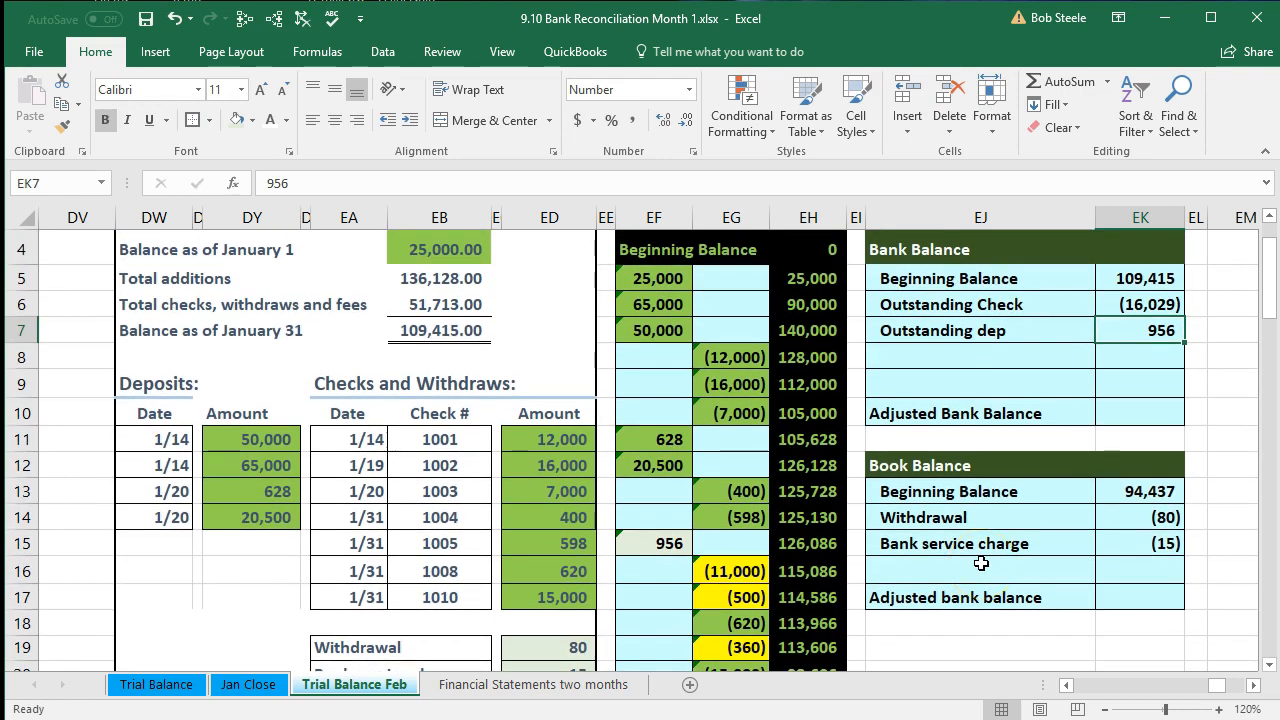
Switch to Calculator, compute the adjusted bank balance as 109415 - 16029 + 956, and close it
left_click(1103, 305)
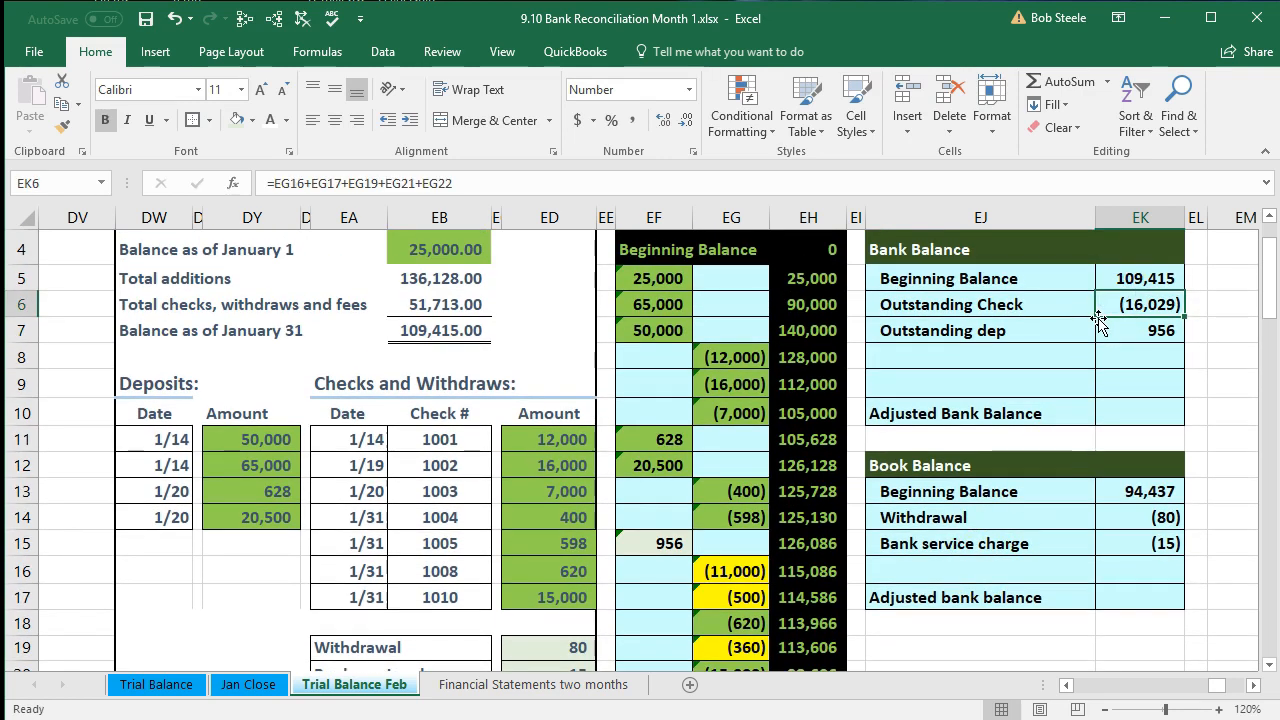
key("XF86Calculator")
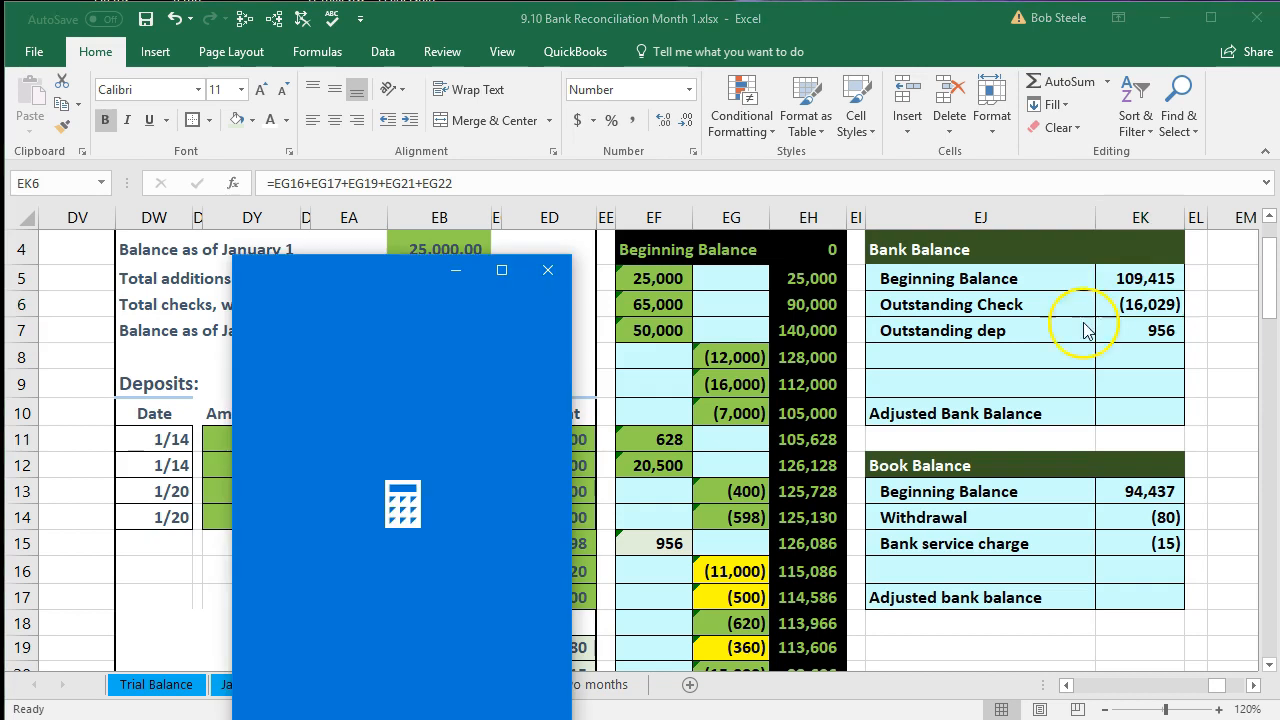
left_click(374, 537)
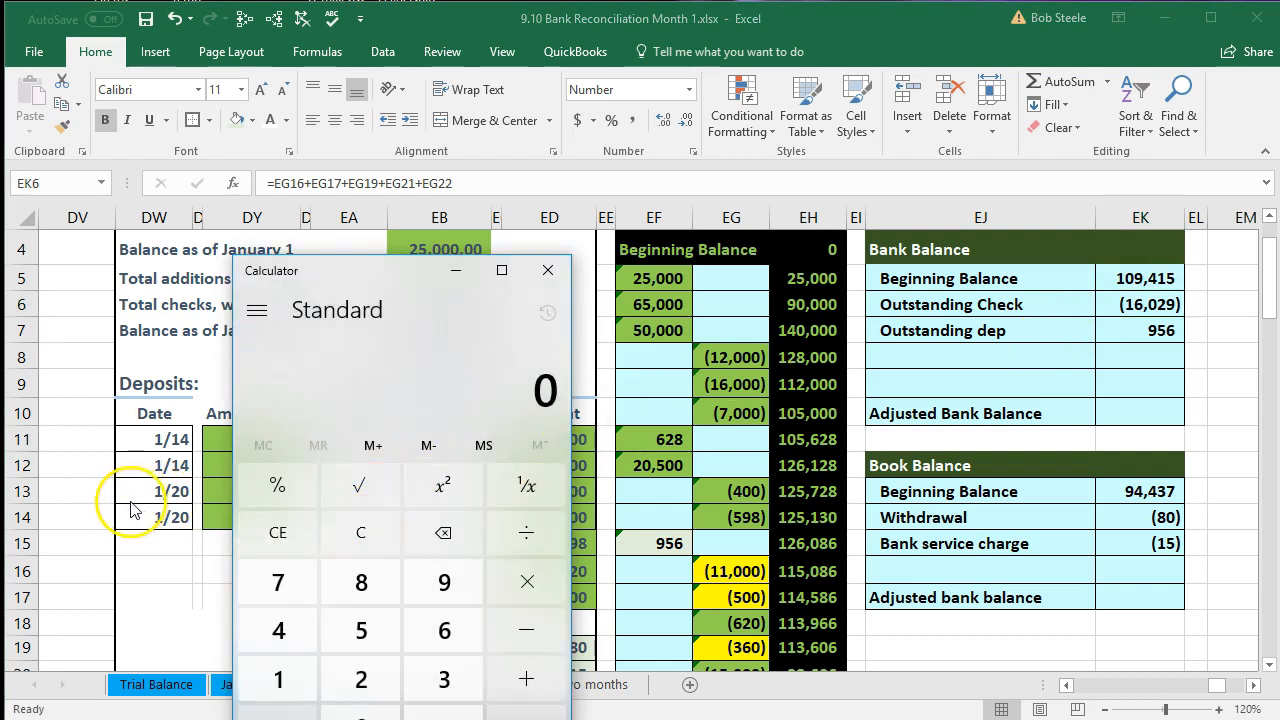
type("109")
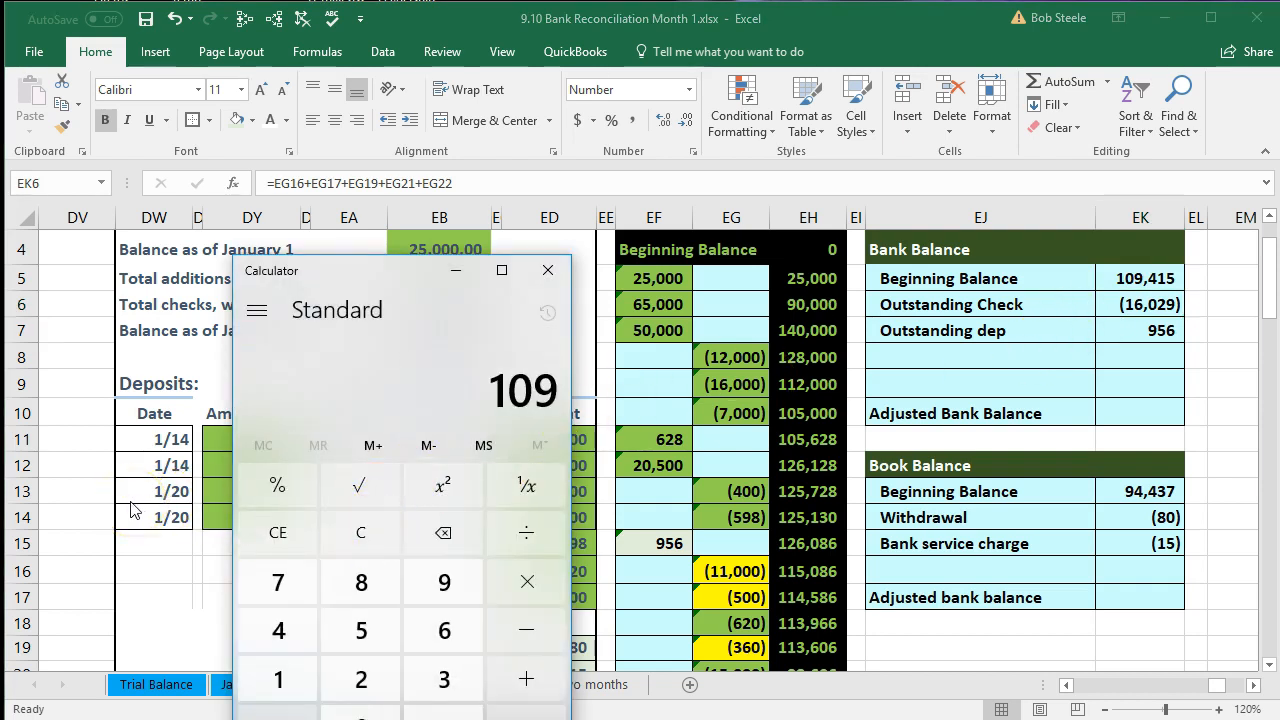
type("415-1602")
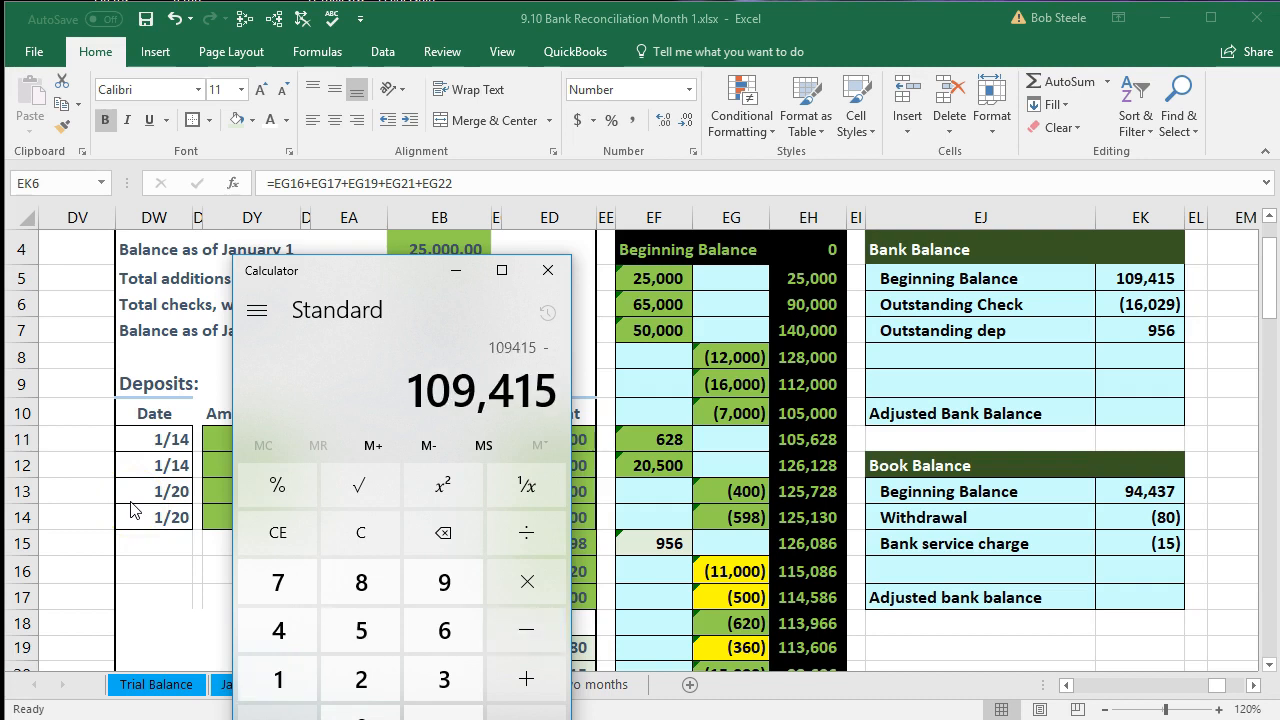
type("9")
type("+956")
key("Return")
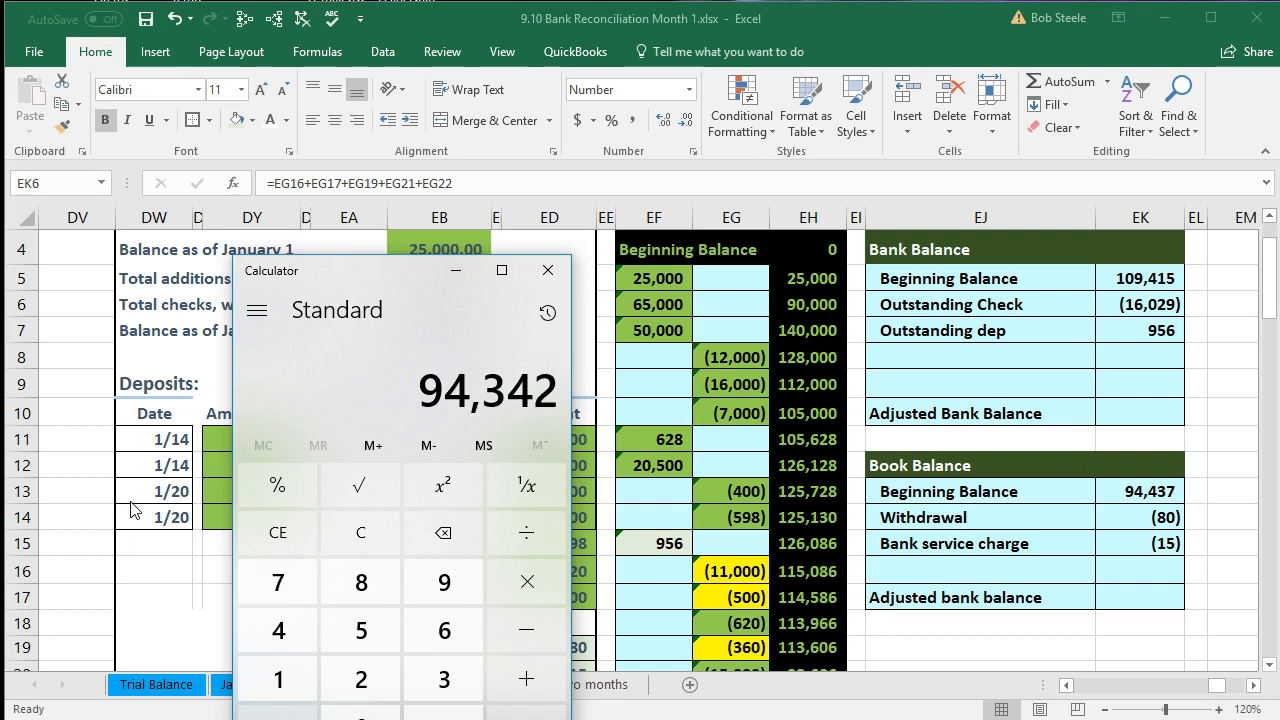
left_click(548, 270)
Enter the formula =SUM(EK5:EK9) as the Adjusted Bank Balance amount in the Bank Balance section
left_click(1140, 412)
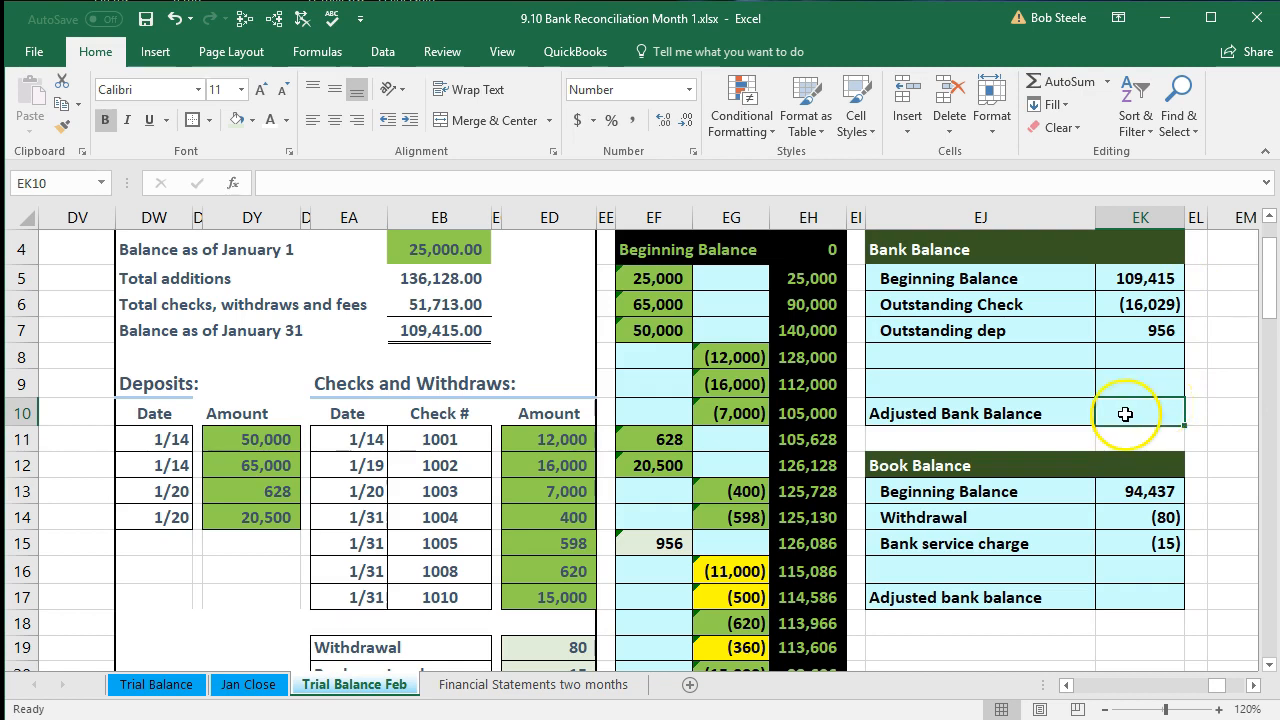
type("=")
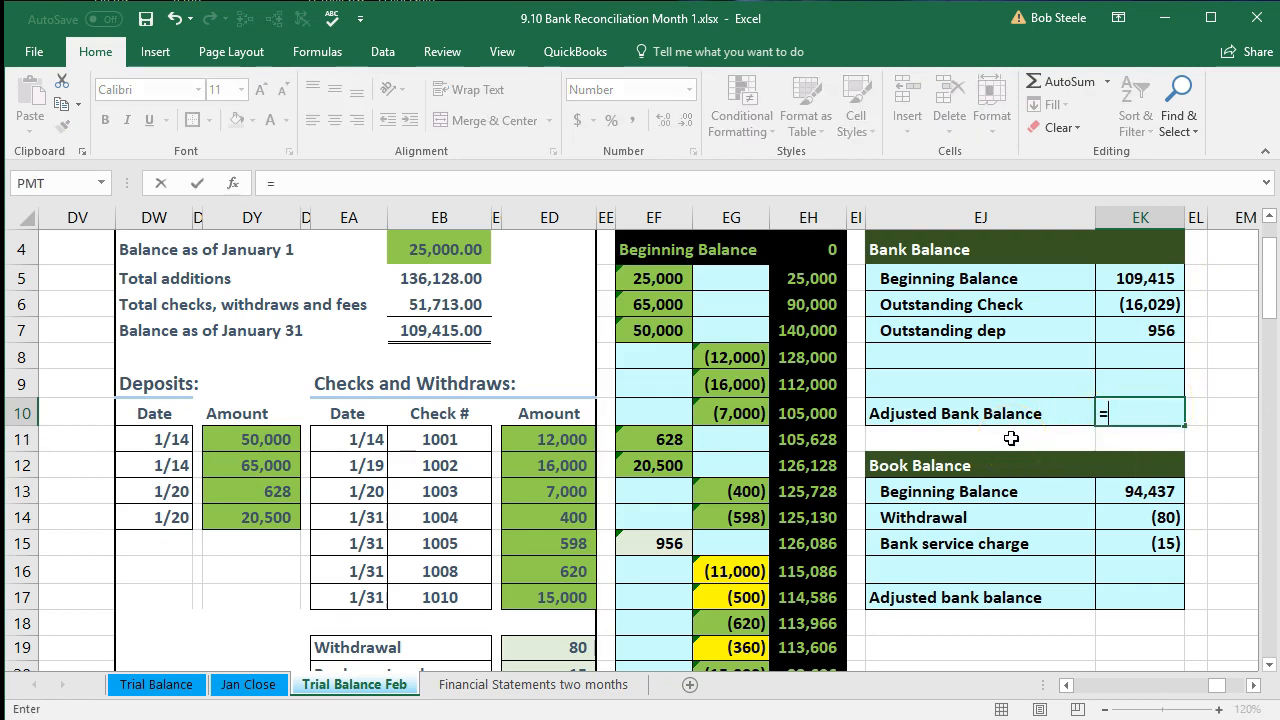
type("sum")
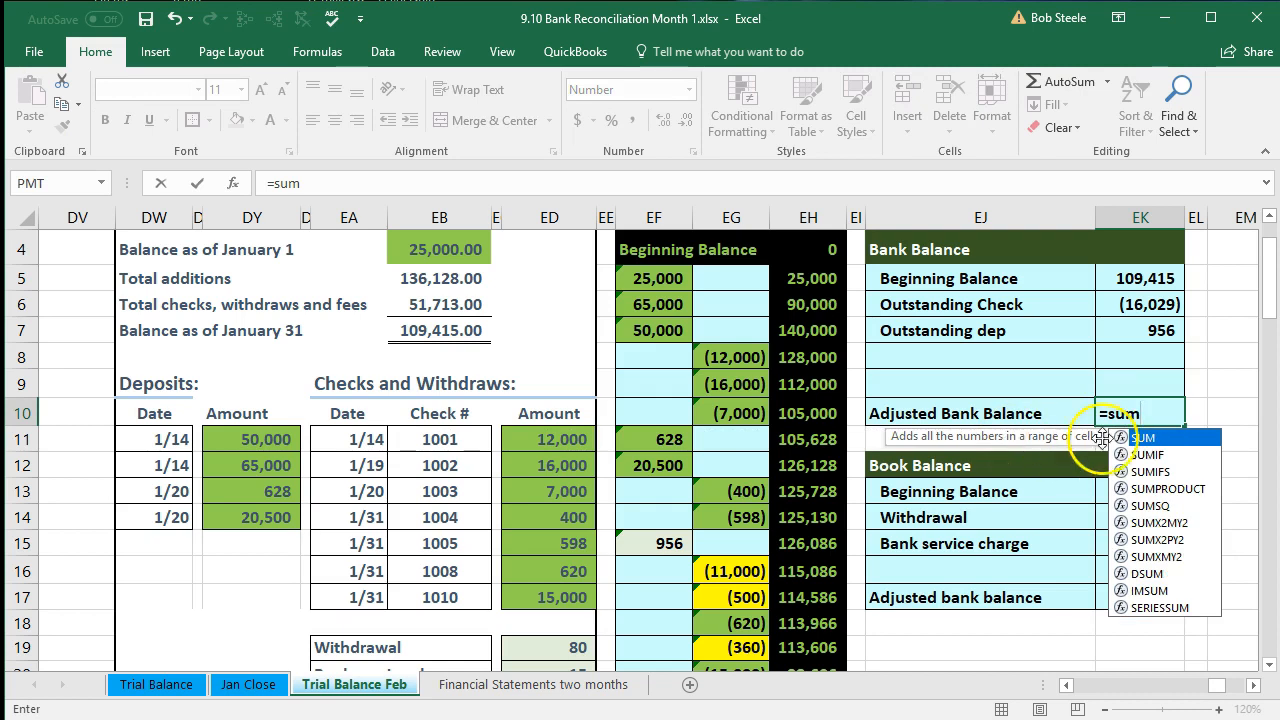
double_click(1124, 440)
left_click_drag(1157, 278, 1157, 379)
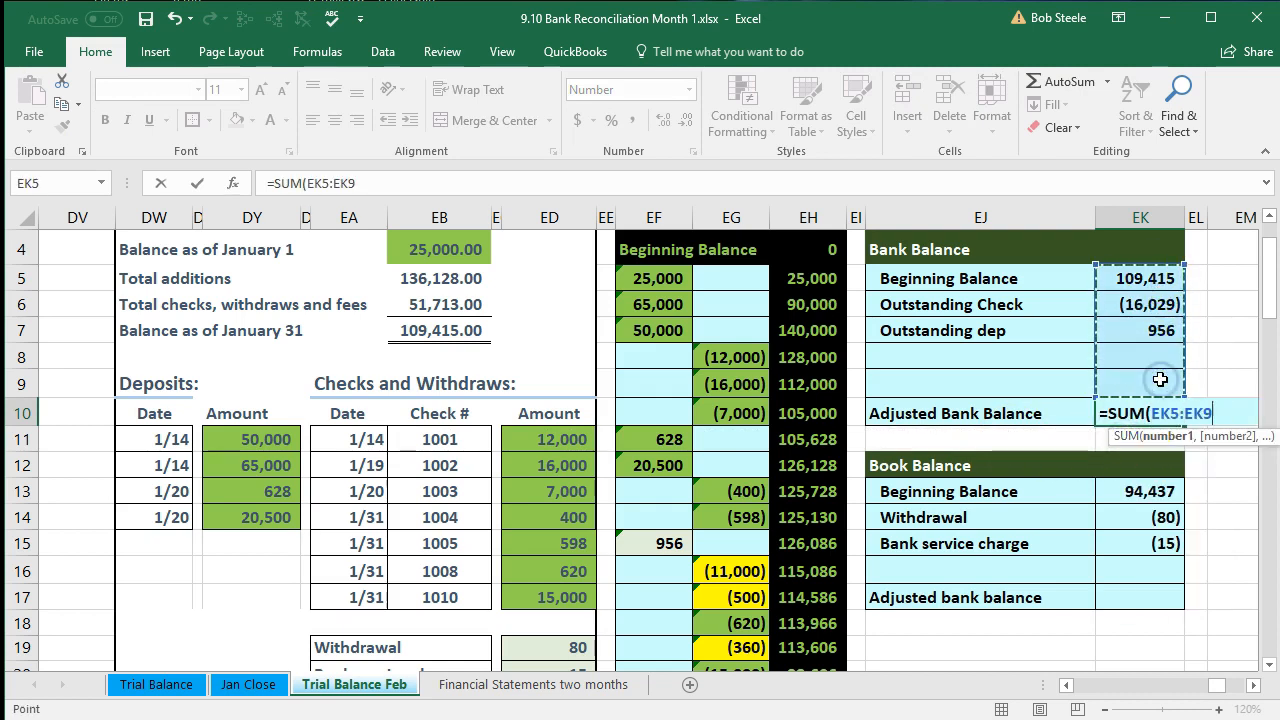
key("Return")
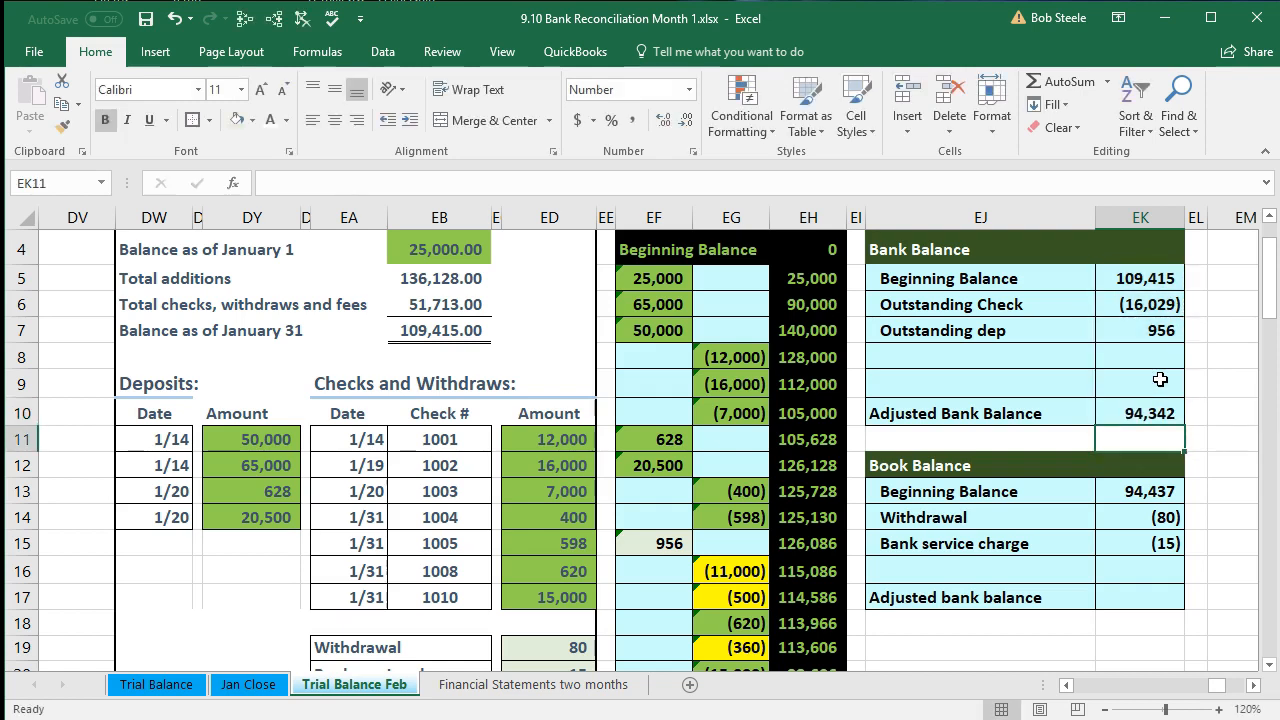
left_click(1163, 412)
Recolor the yellow outstanding checks in EG16, EG17, EG19, EG21 and EG22 with the pale green fill of the entered items
scroll(952, 476, "down", 2)
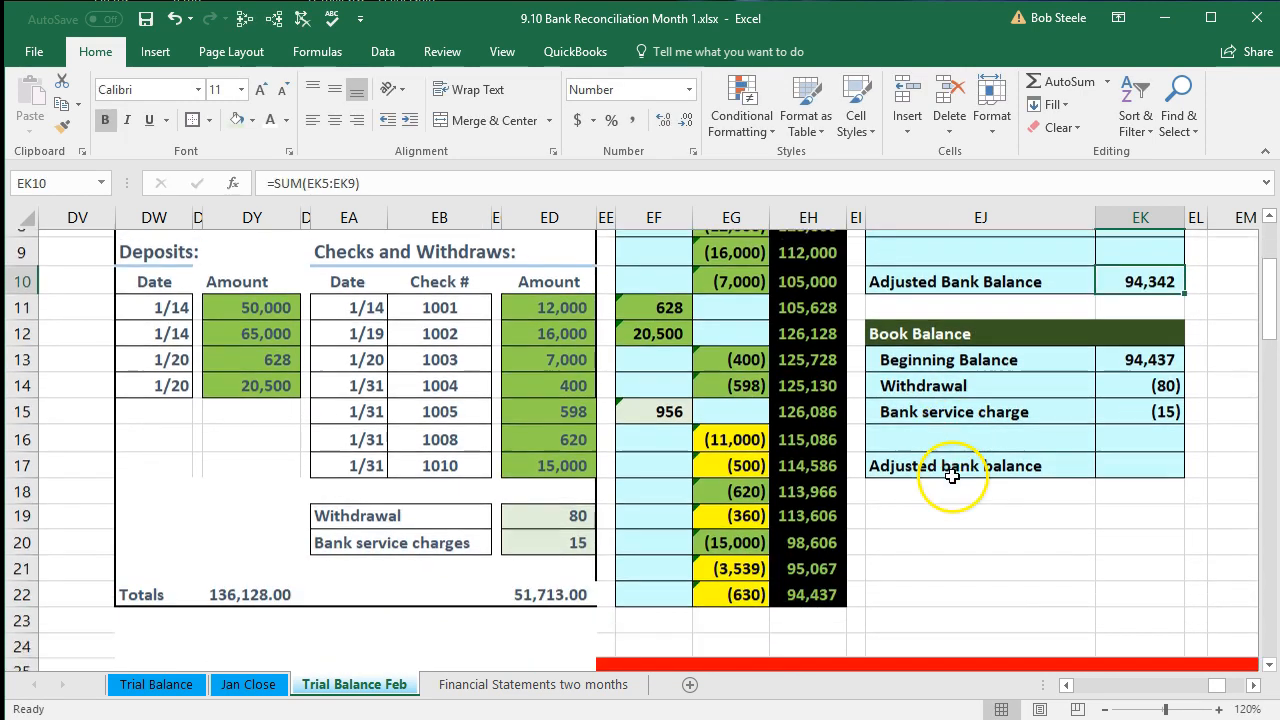
scroll(952, 476, "down", 1)
left_click_drag(735, 402, 738, 425)
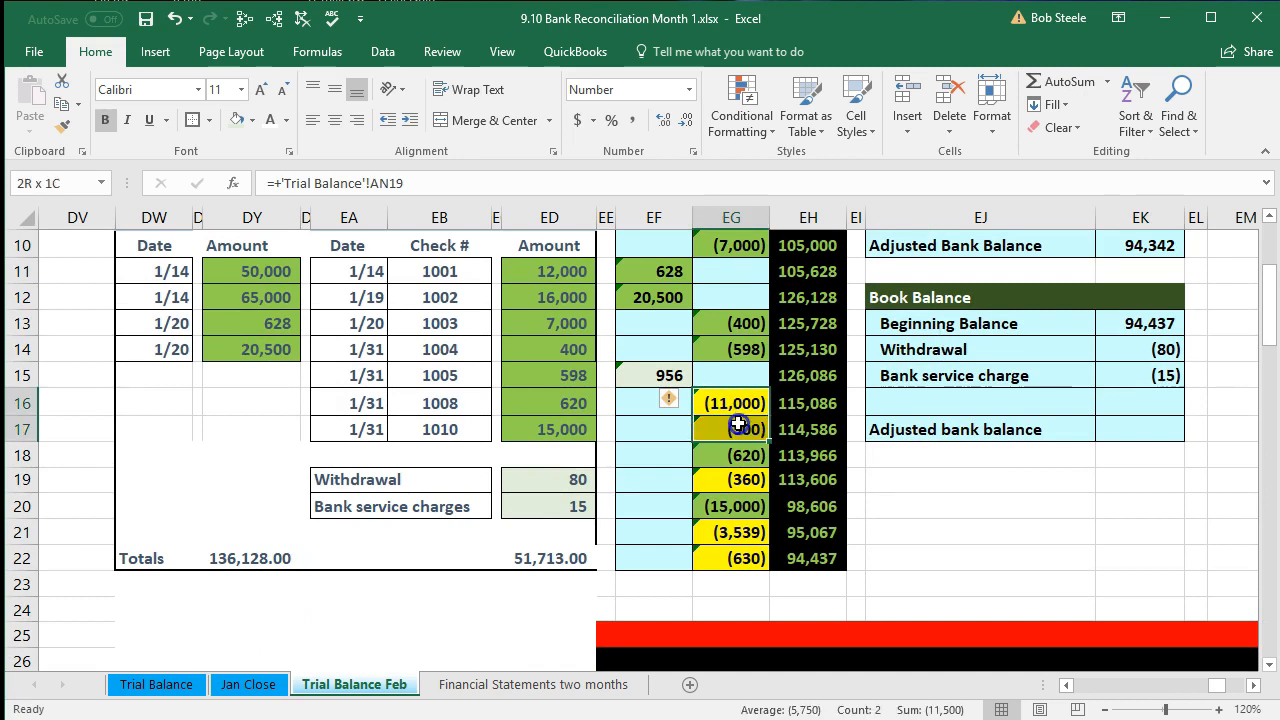
right_click(740, 425)
left_click(750, 457)
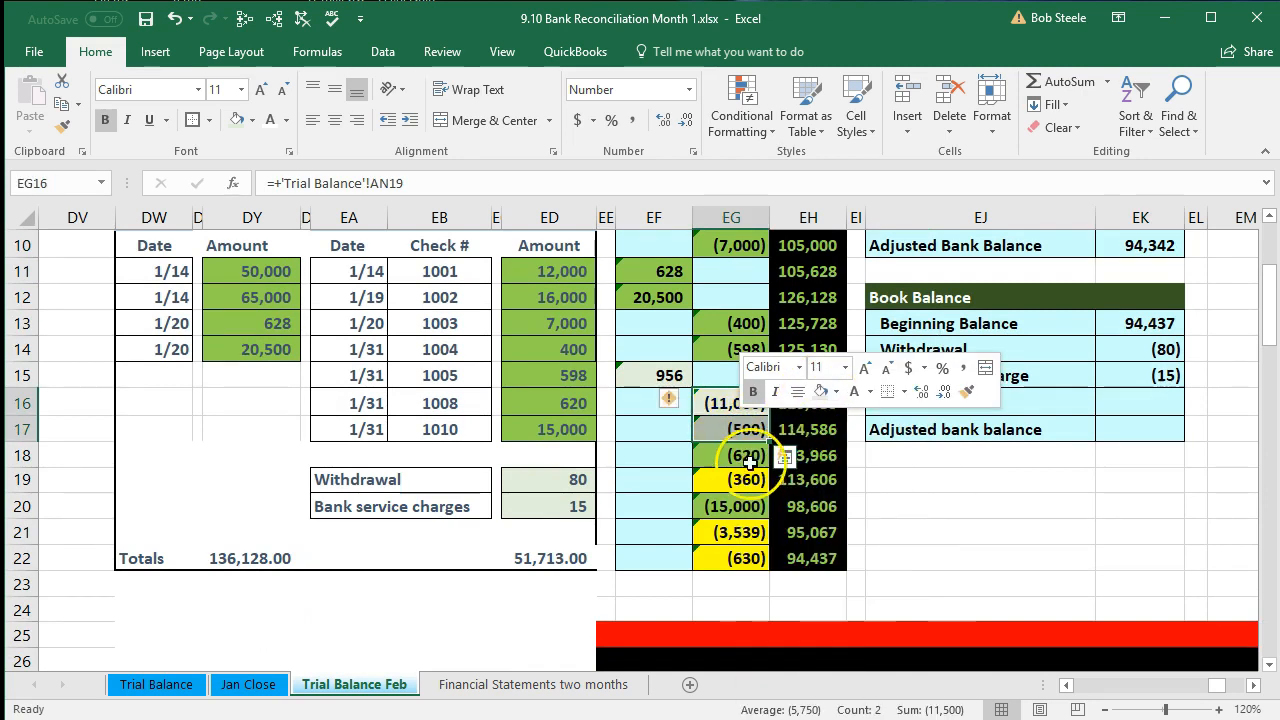
left_click(732, 480)
right_click(735, 484)
key("Escape")
left_click_drag(725, 530, 728, 556)
right_click(728, 556)
left_click(788, 603)
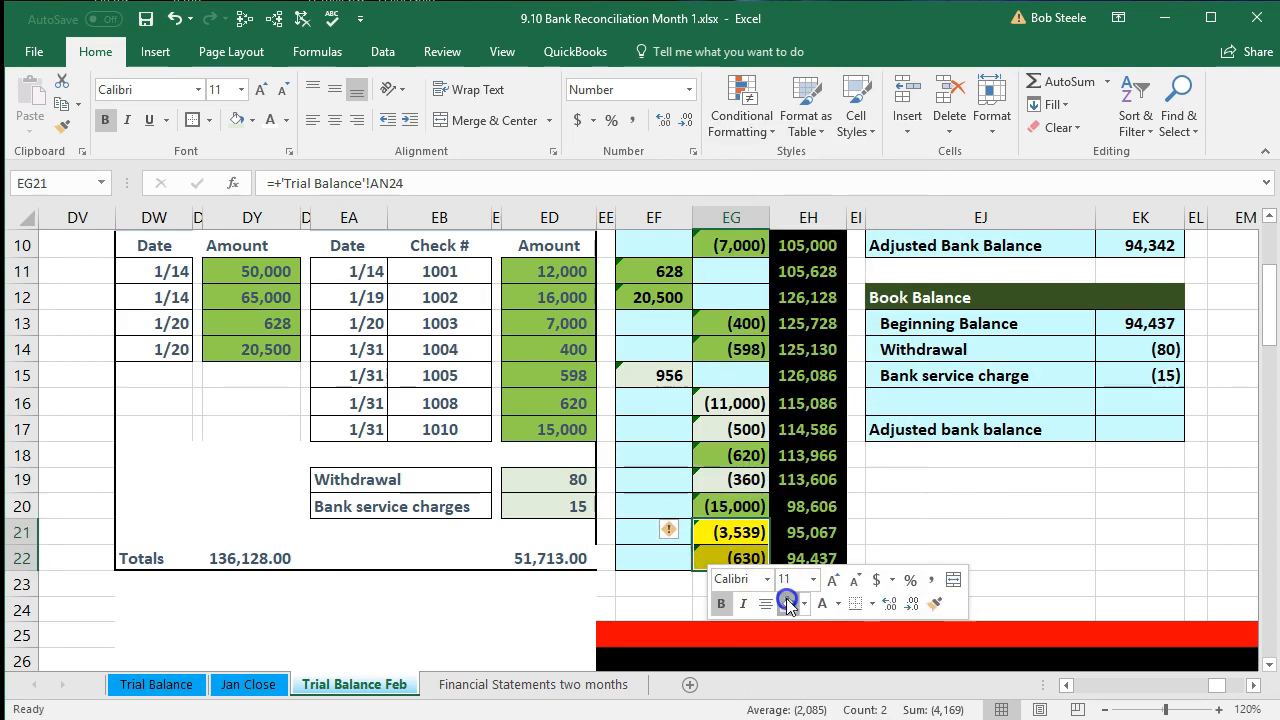
left_click(652, 530)
scroll(665, 490, "up", 2)
scroll(667, 492, "down", 1)
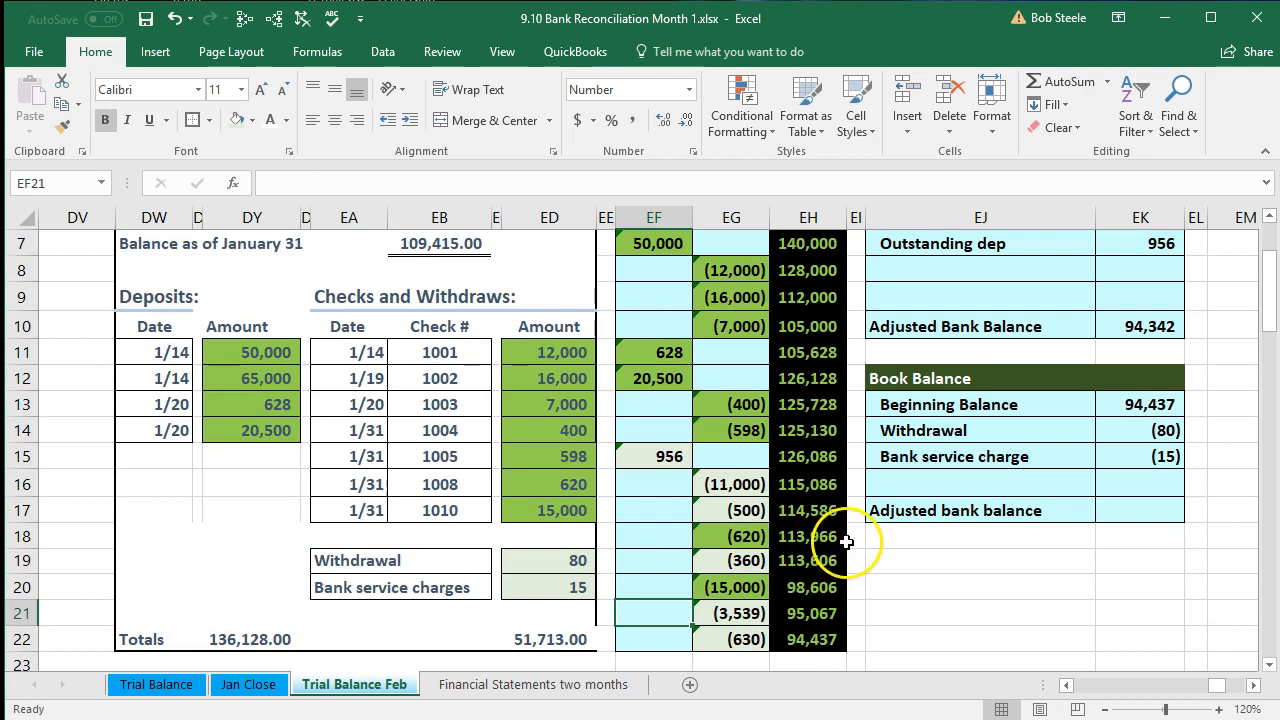
Enter the formula =SUM(EK13:EK16) as the adjusted balance in the Book Balance section
left_click(1141, 511)
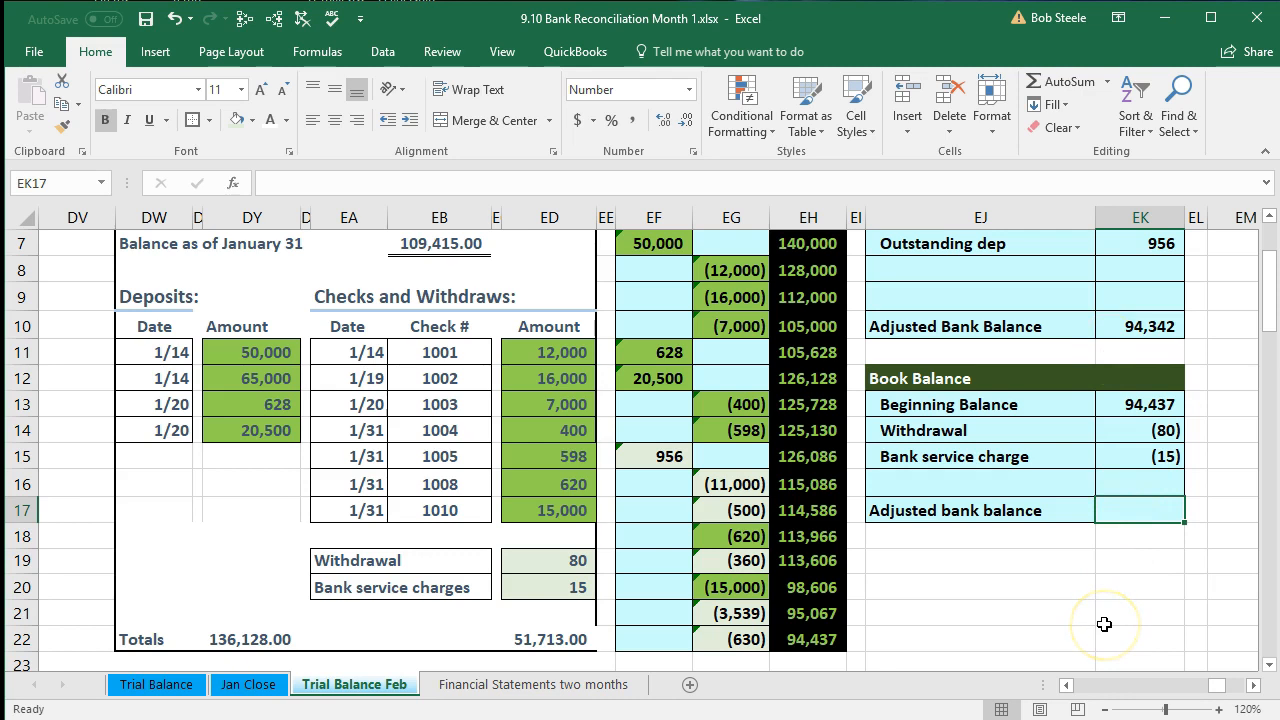
type("=")
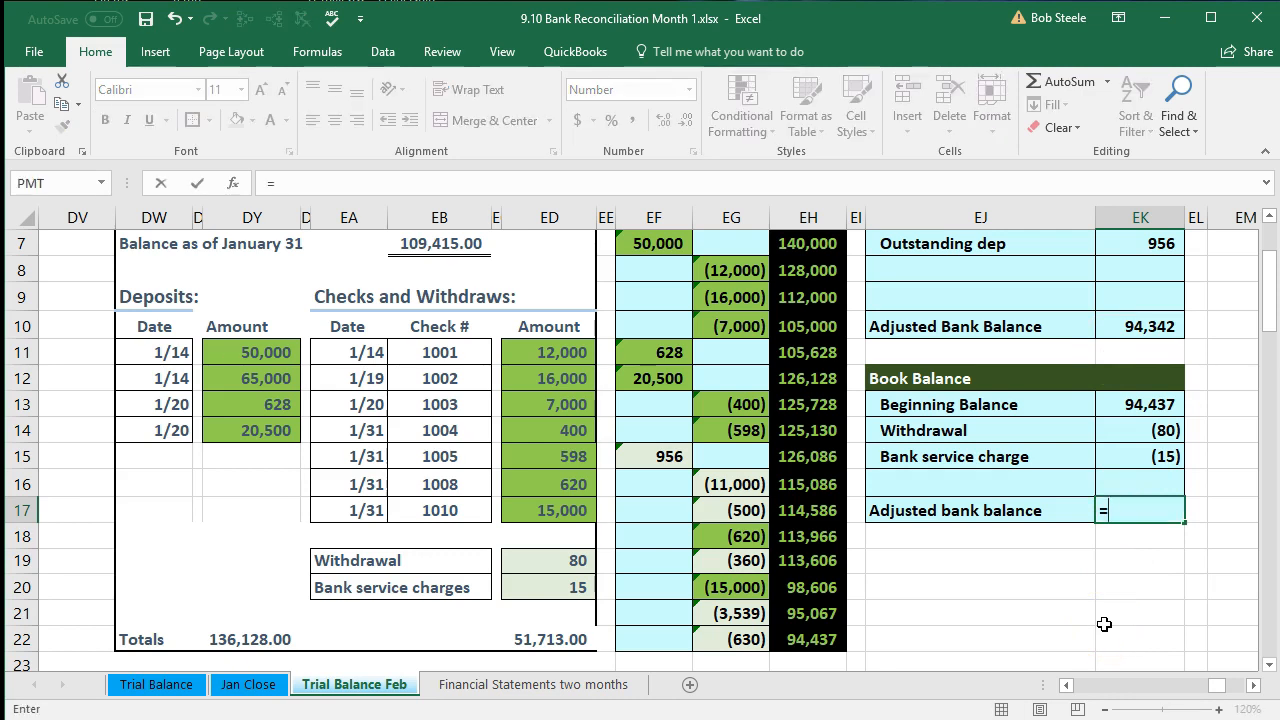
type("sum")
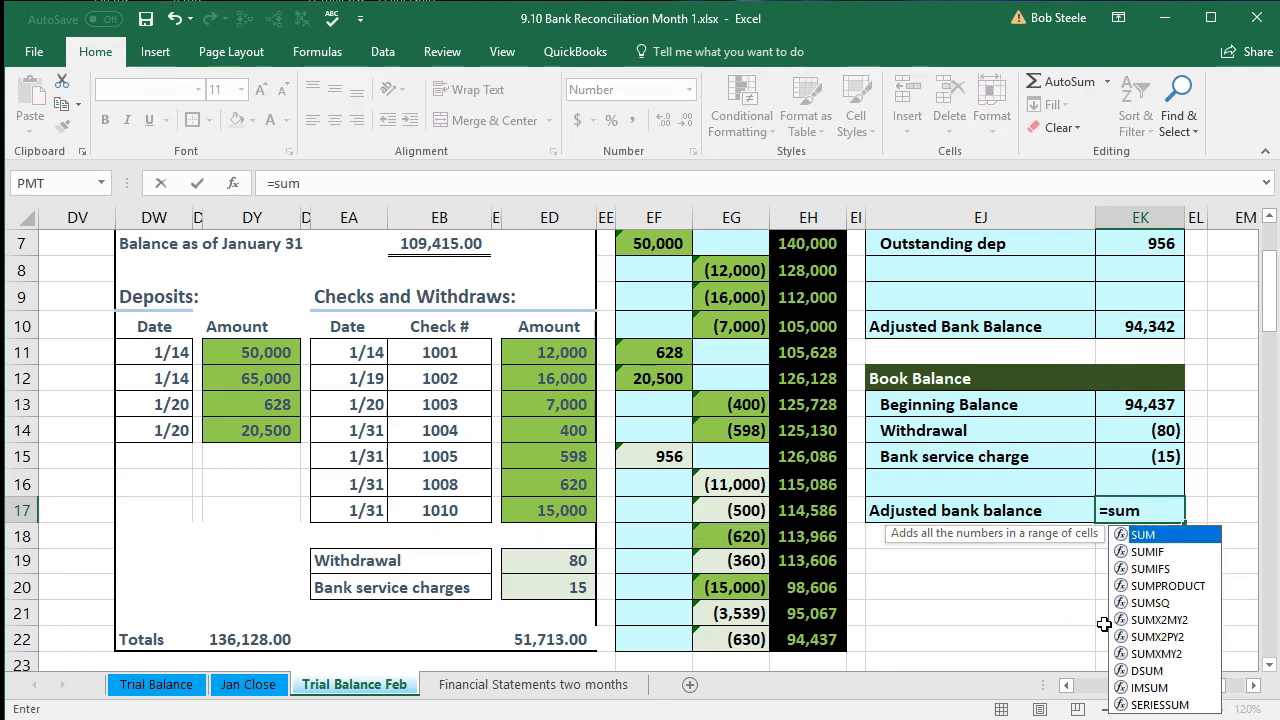
double_click(1142, 535)
left_click_drag(1148, 404, 1143, 480)
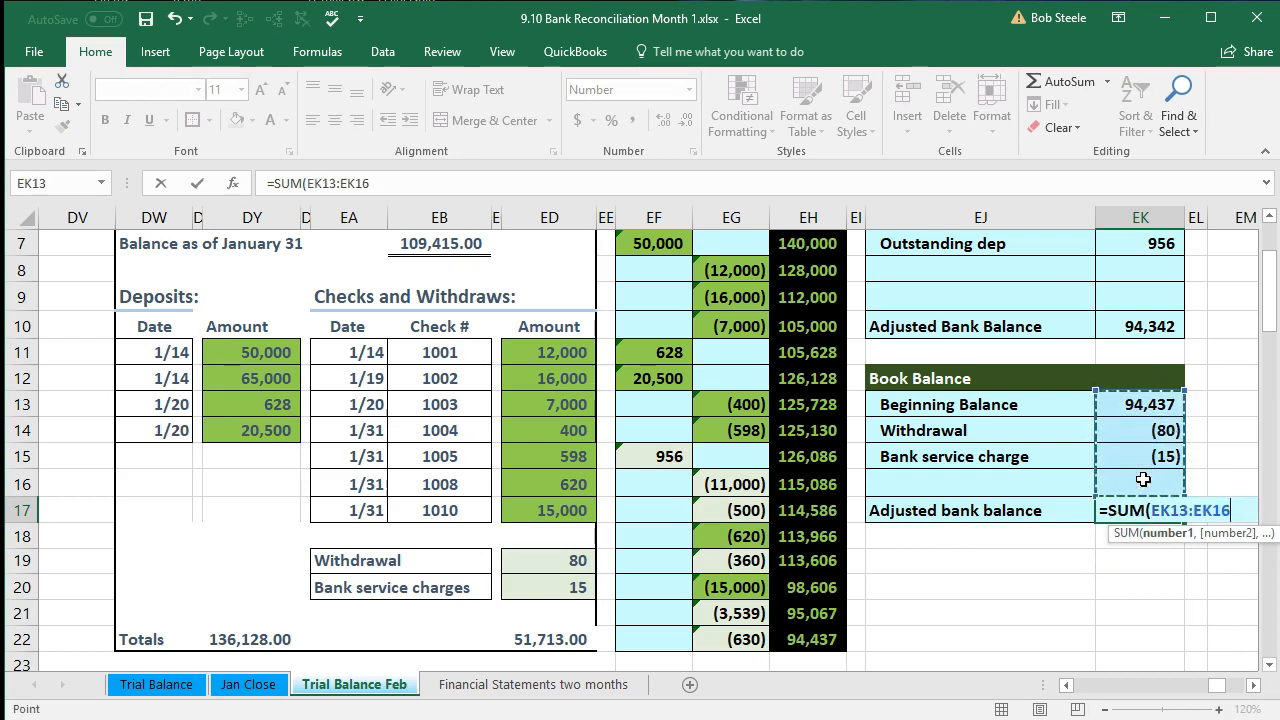
key("Return")
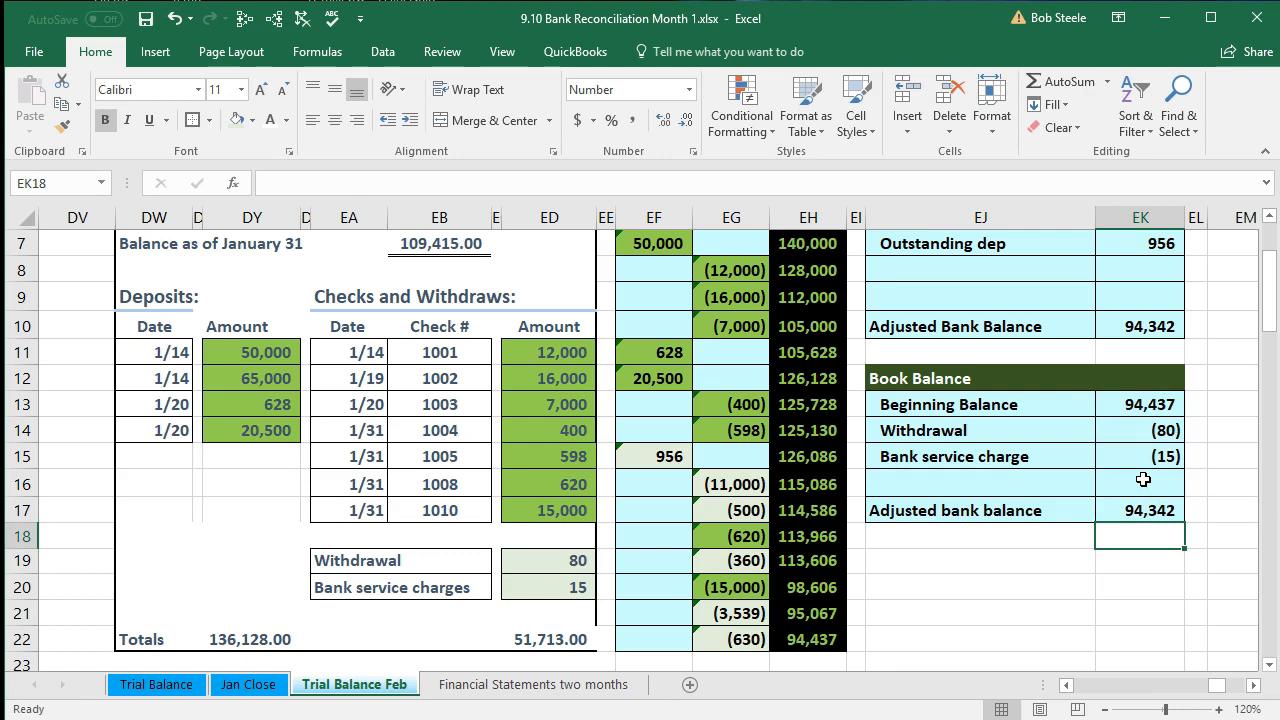
Compare the adjusted balances of the Bank Balance and Book Balance sections
left_click(1148, 324)
left_click(1136, 507)
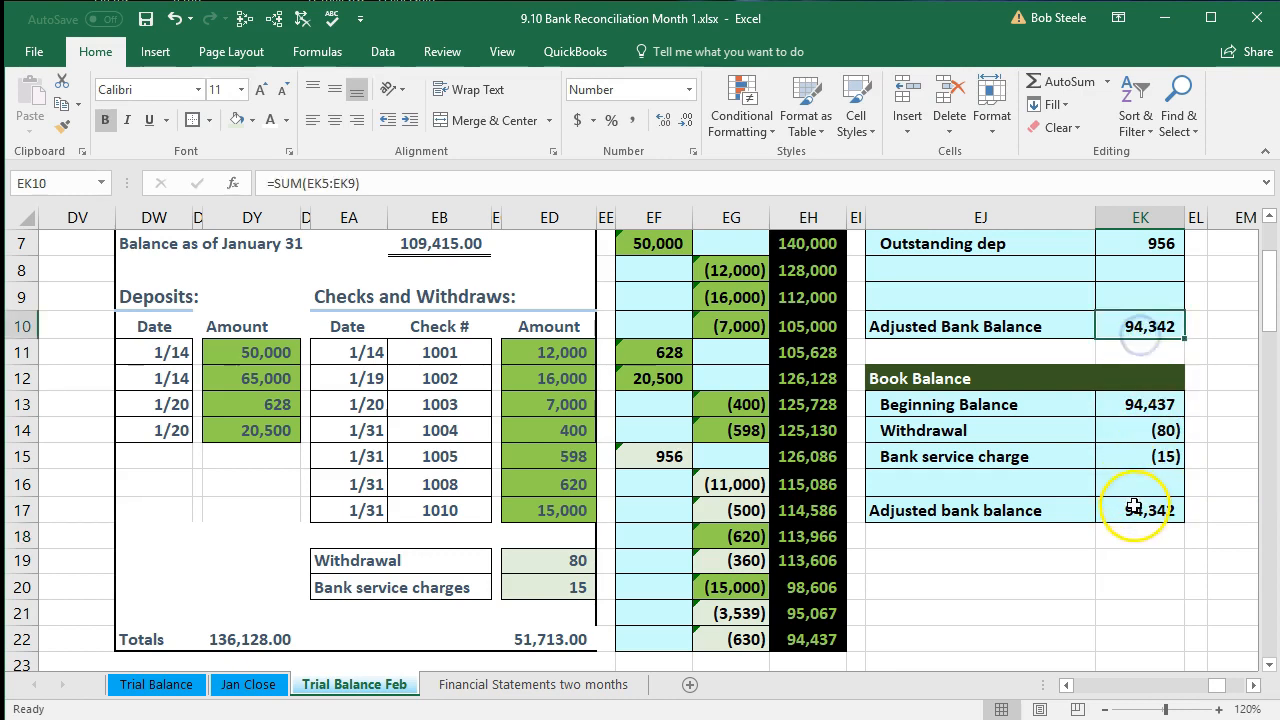
left_click(1125, 327)
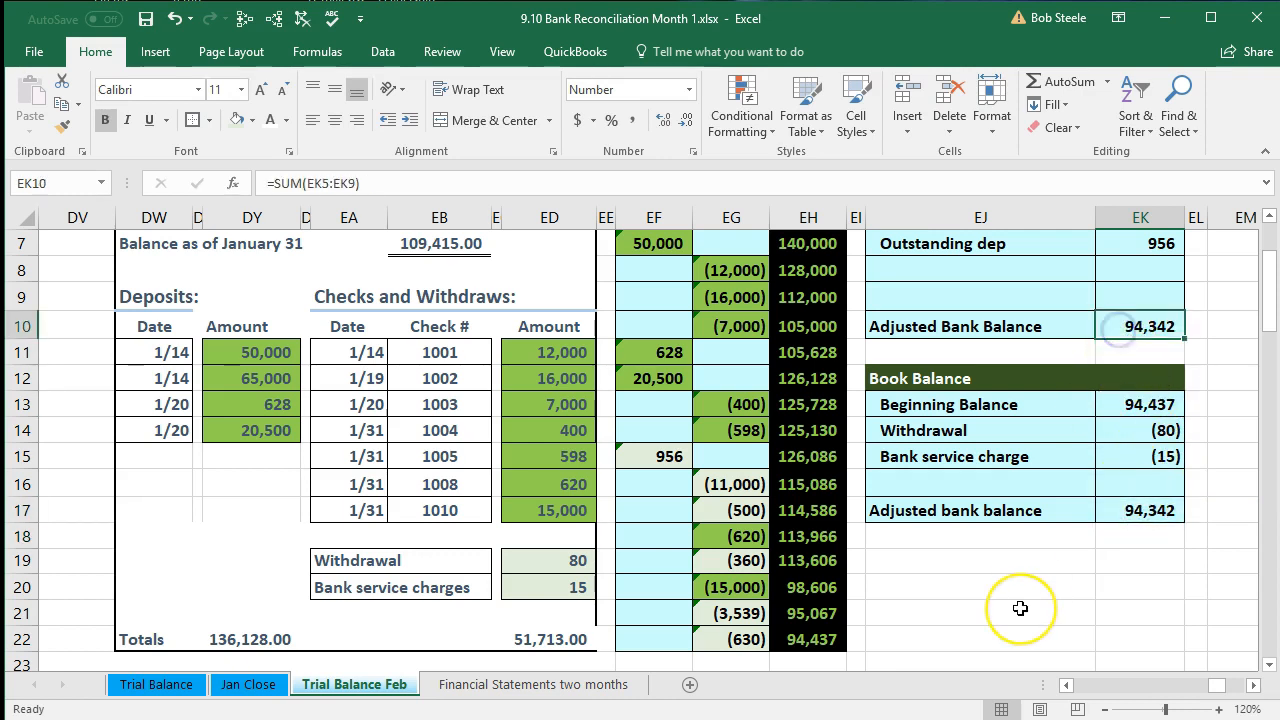
scroll(1020, 607, "up", 1)
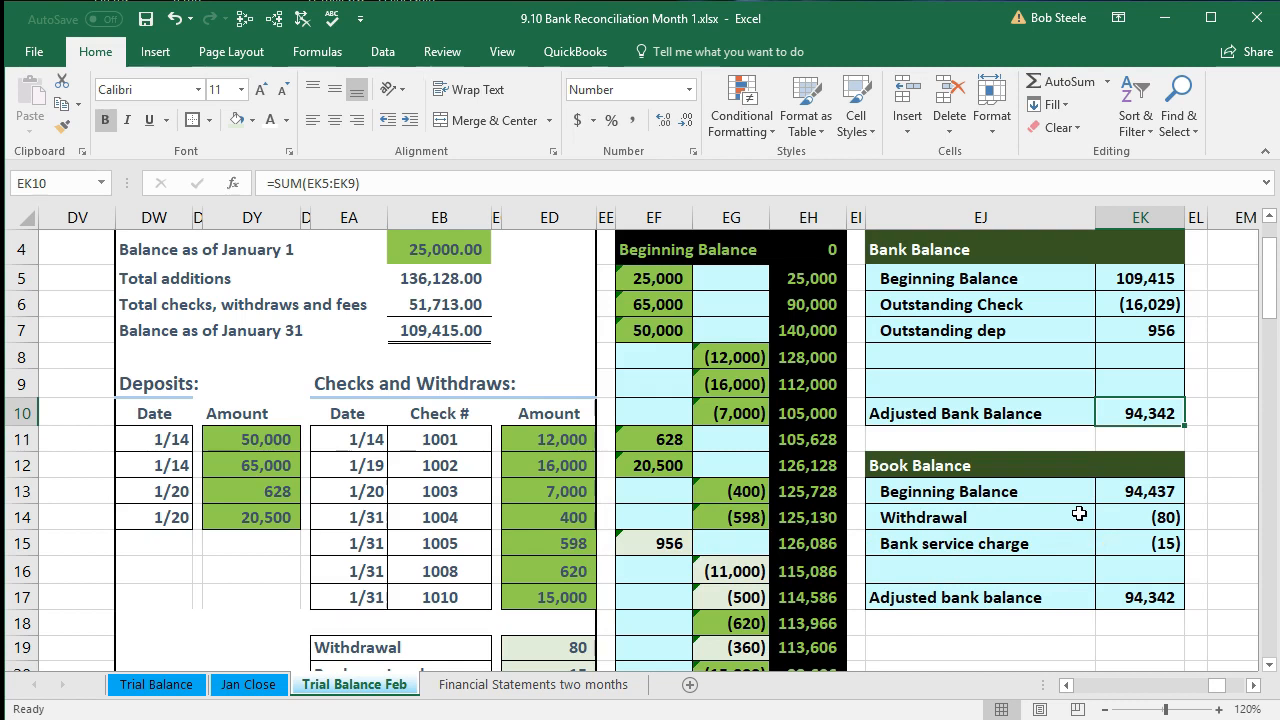
Apply a double underline to the adjusted balance amount in the Book Balance section
left_click(1116, 594)
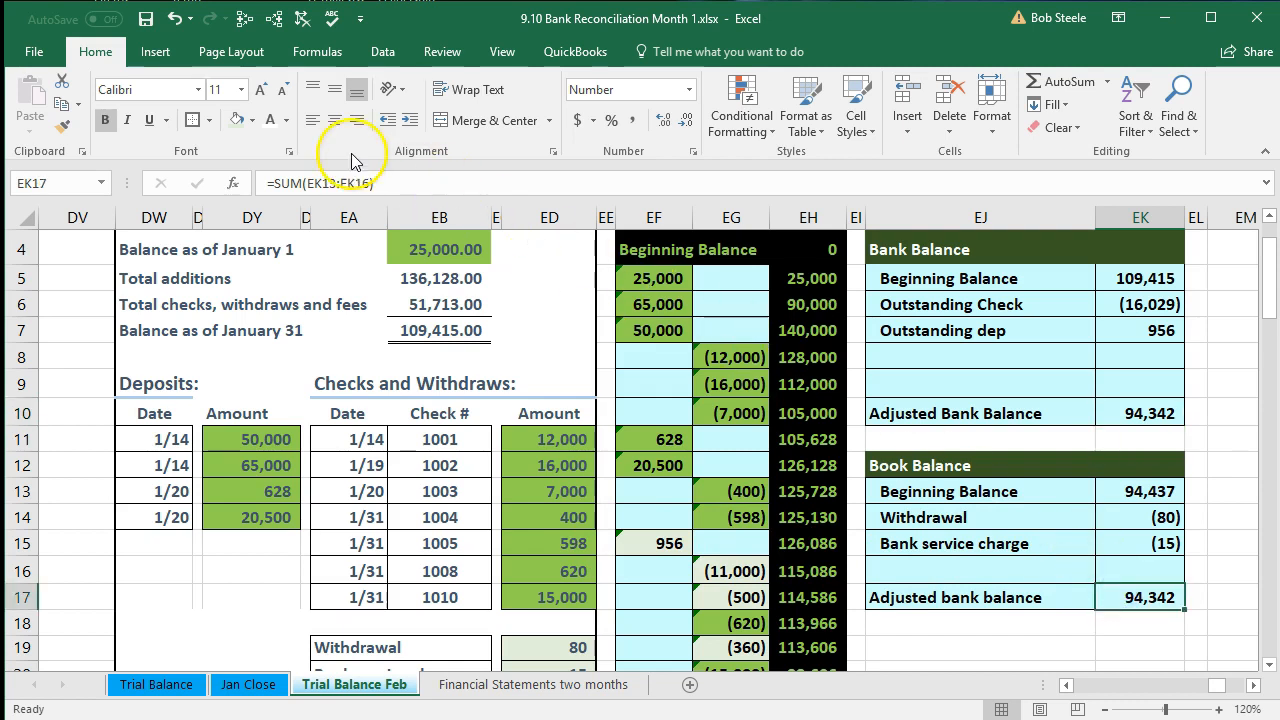
left_click(166, 120)
left_click(175, 168)
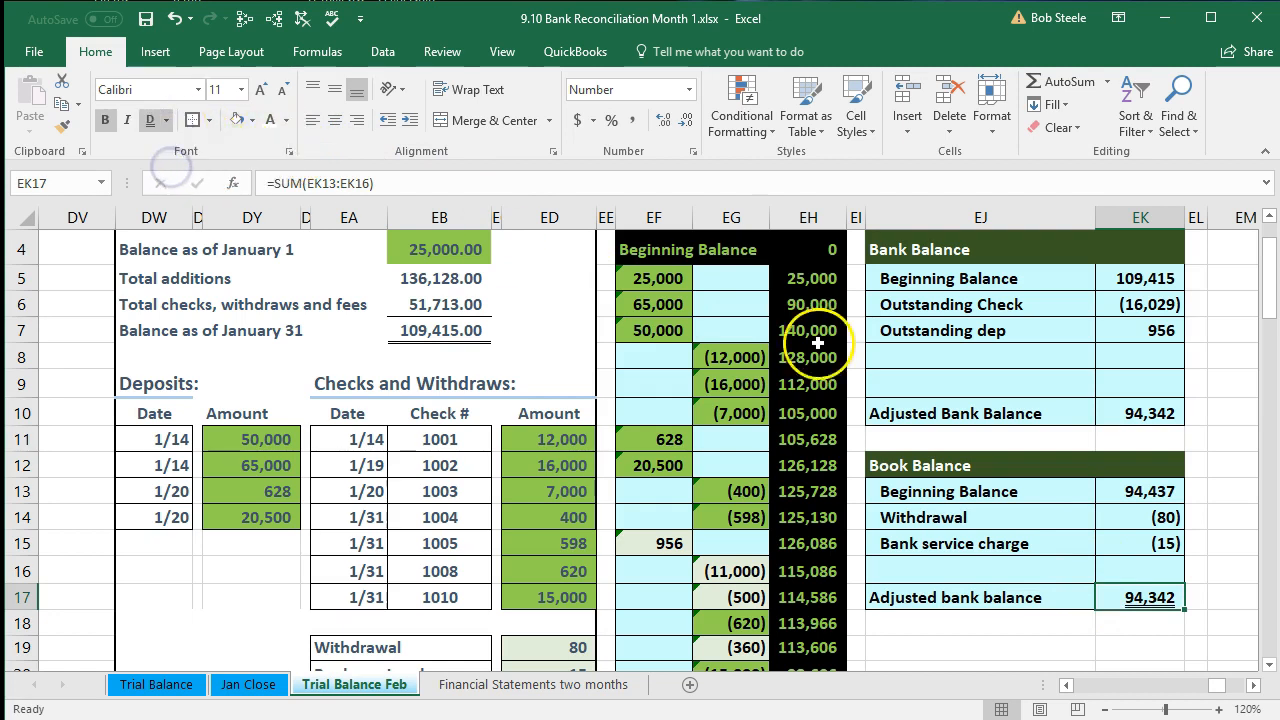
Apply a double underline to the adjusted balance amount in the Bank Balance section
left_click(1126, 330)
left_click(1128, 413)
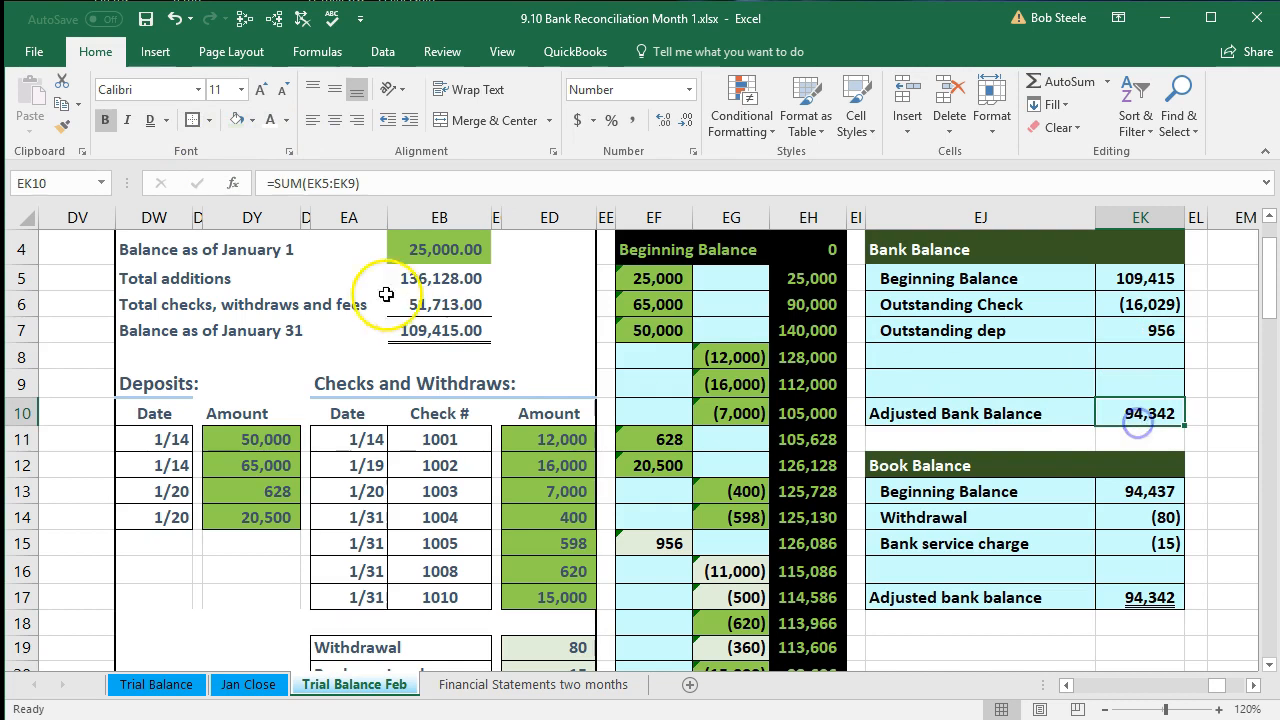
left_click(152, 128)
Apply a single underline to the outstanding deposit amount in EK7 and the bank service charge amount in EK15
left_click(1070, 330)
left_click(1113, 330)
left_click(166, 120)
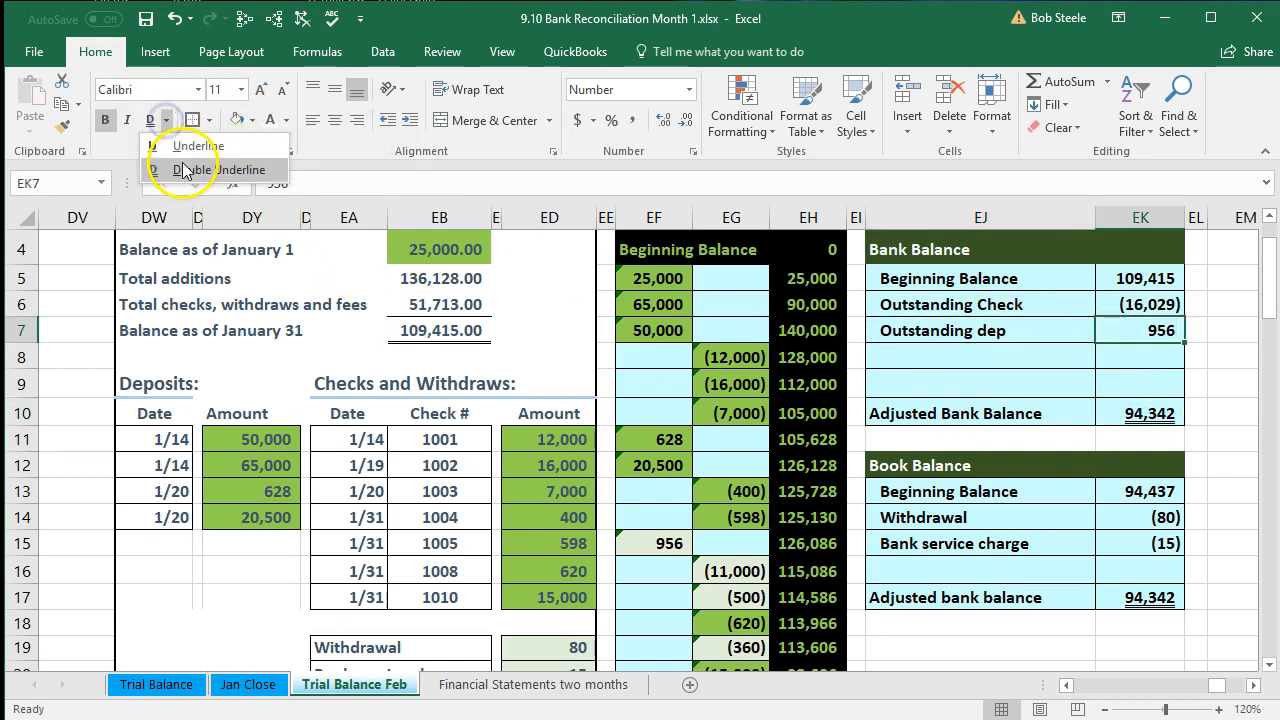
left_click(178, 142)
left_click(1147, 543)
left_click(149, 119)
left_click(913, 540)
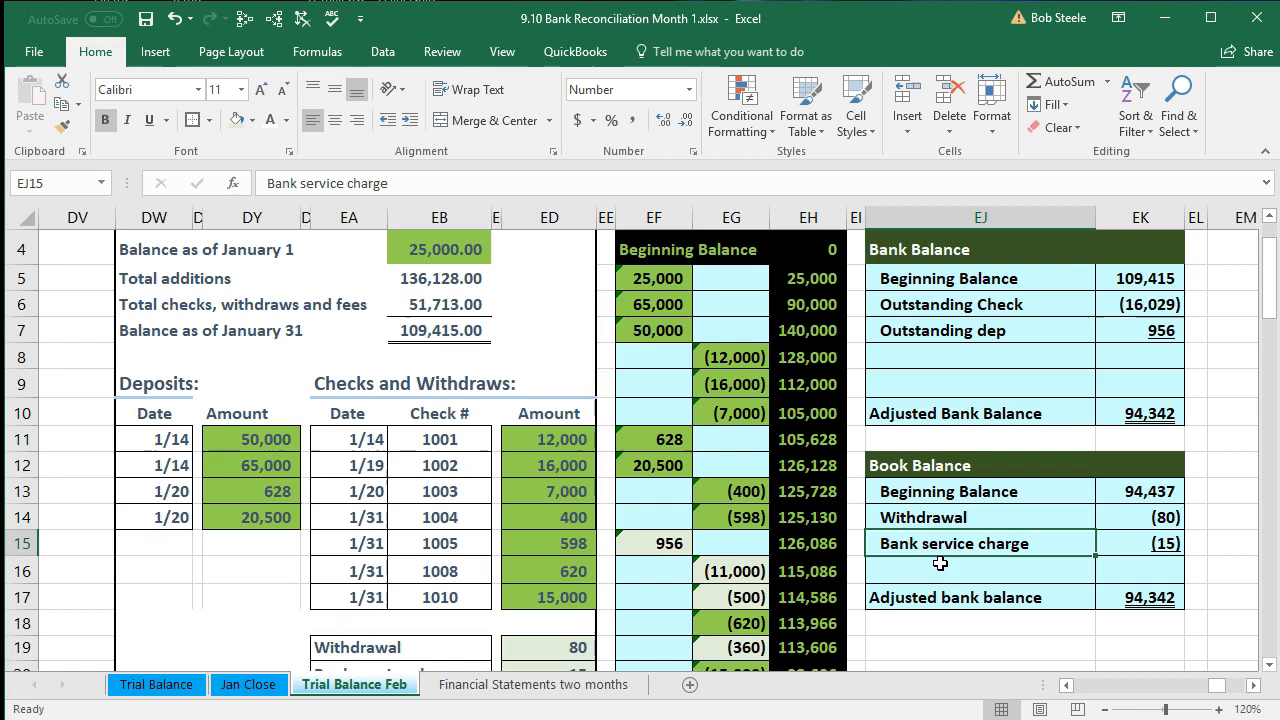
Review the withdrawal, bank service charge and adjusted balance rows of the Book Balance section against the checking ledger
left_click_drag(914, 517, 1114, 536)
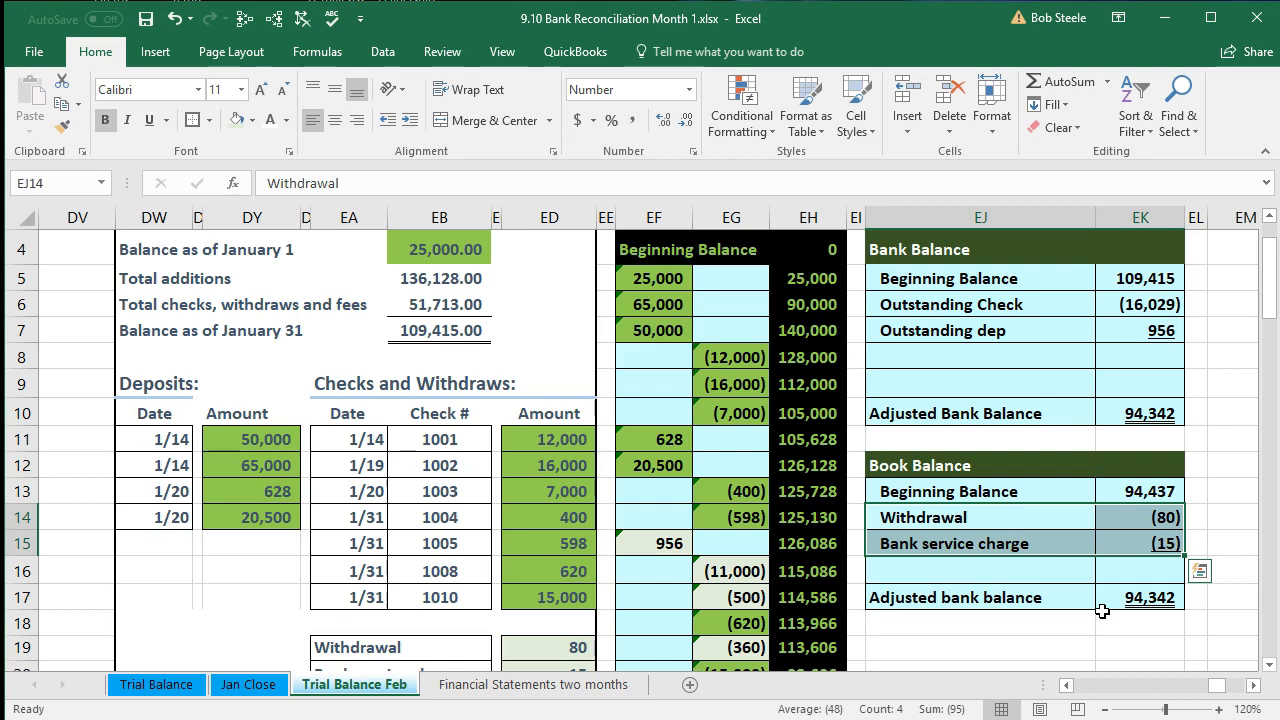
left_click(762, 574)
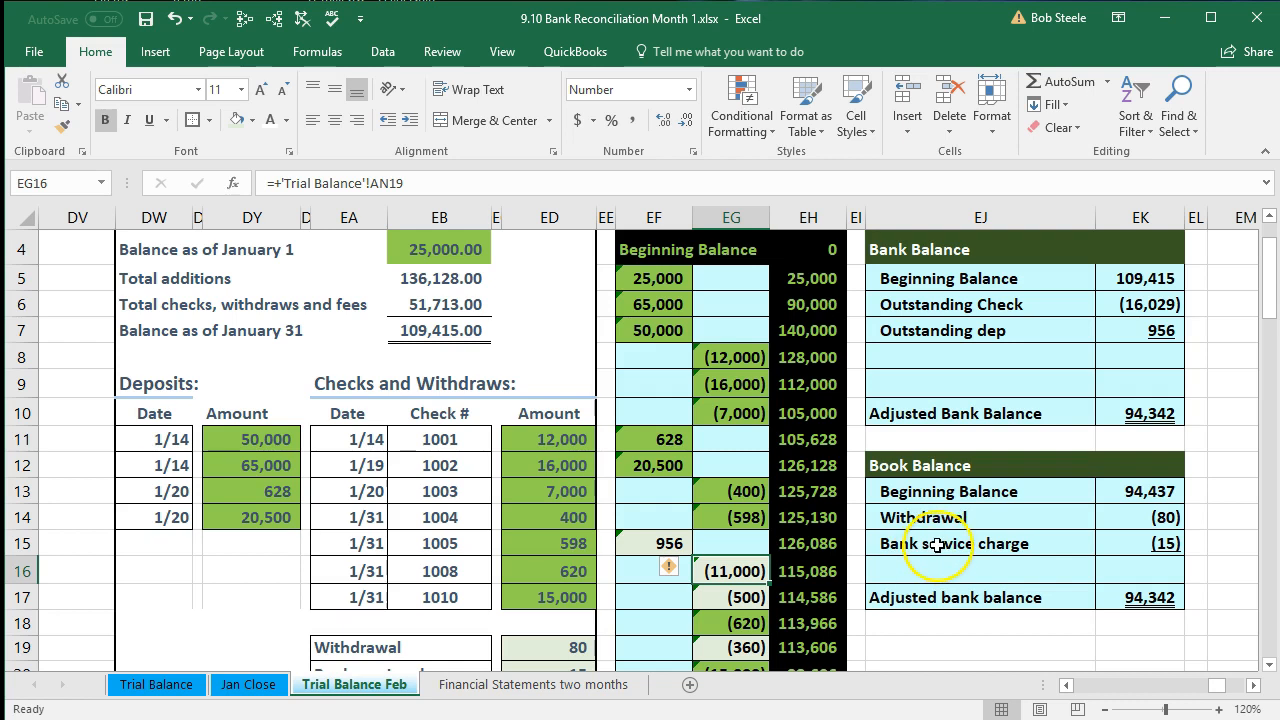
left_click_drag(996, 519, 1115, 518)
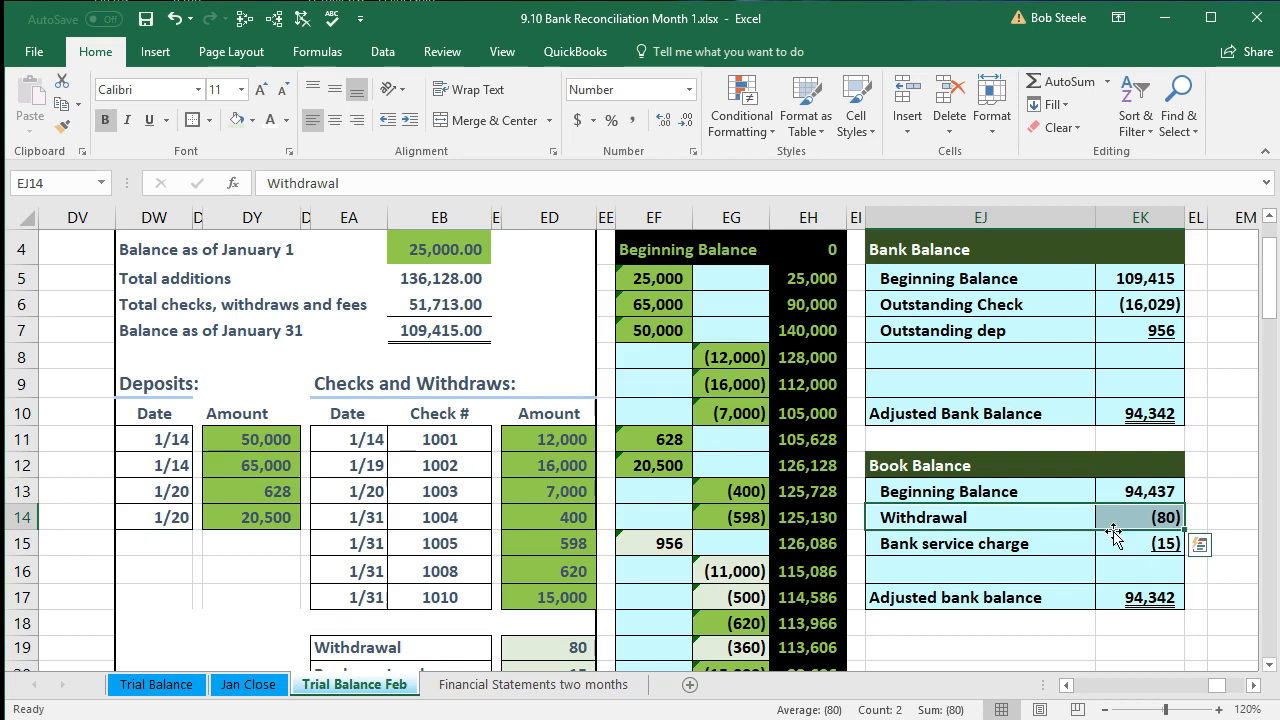
left_click(1132, 597)
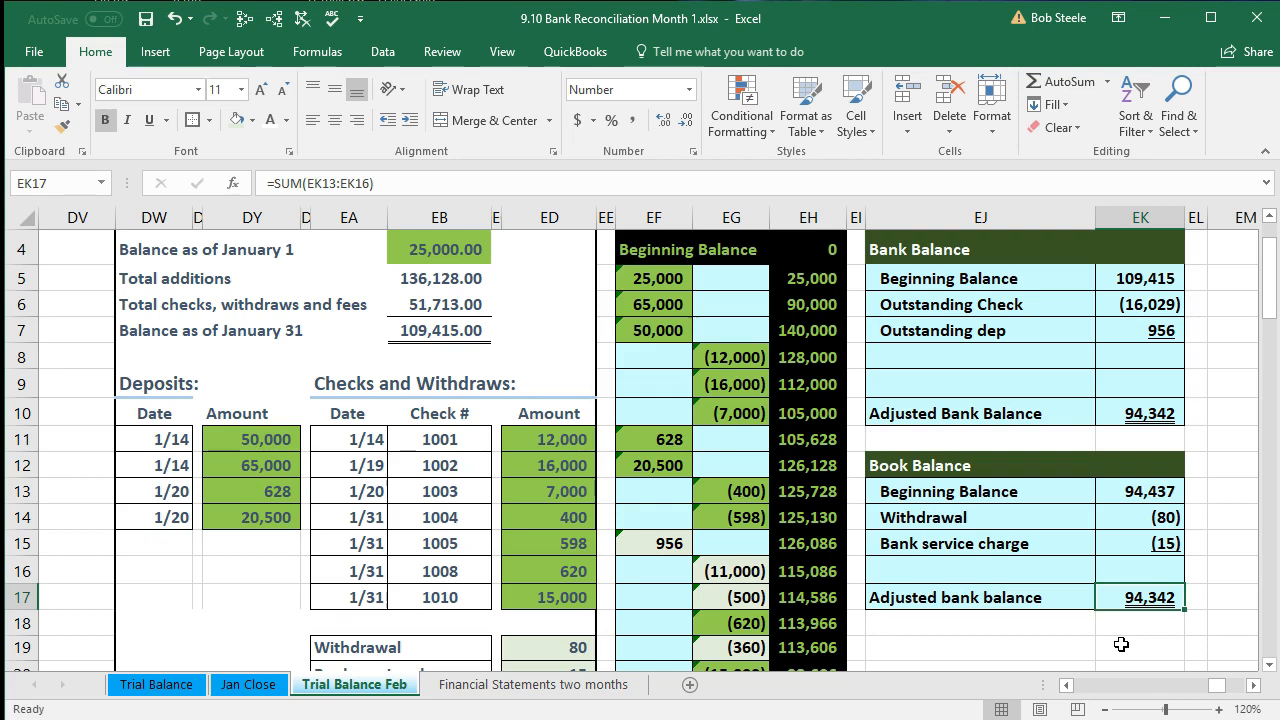
scroll(1121, 644, "down", 2)
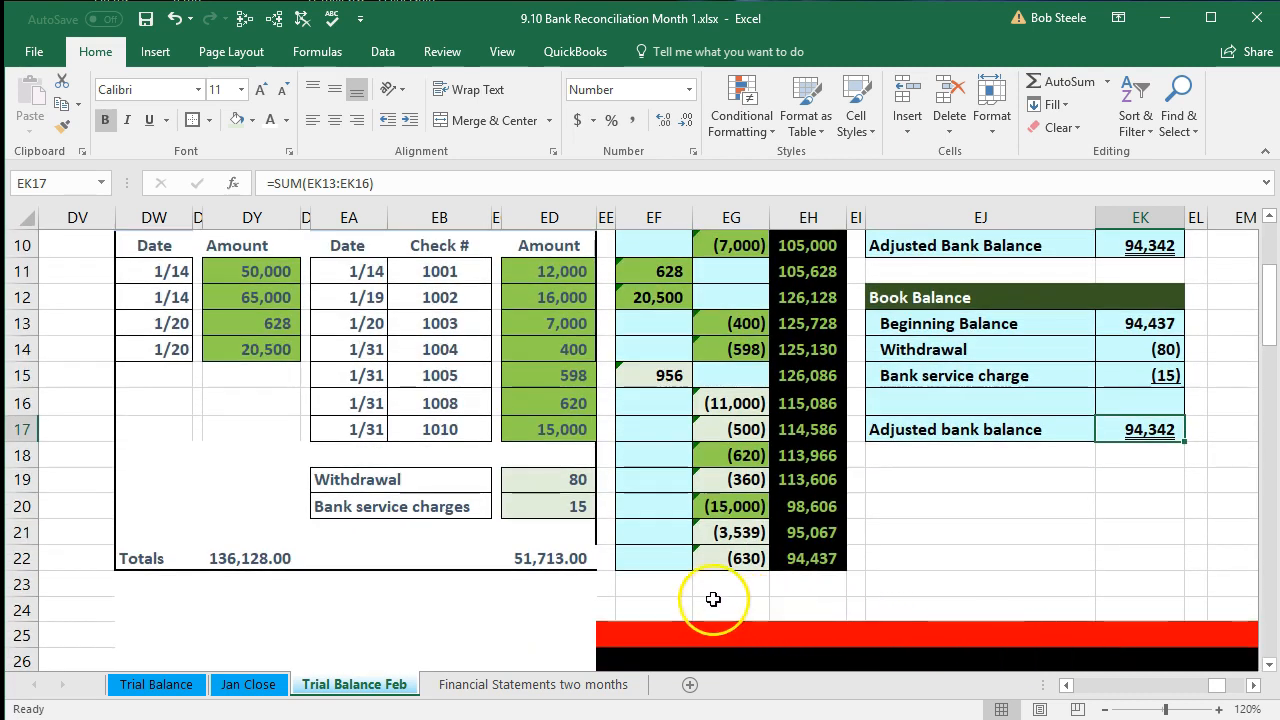
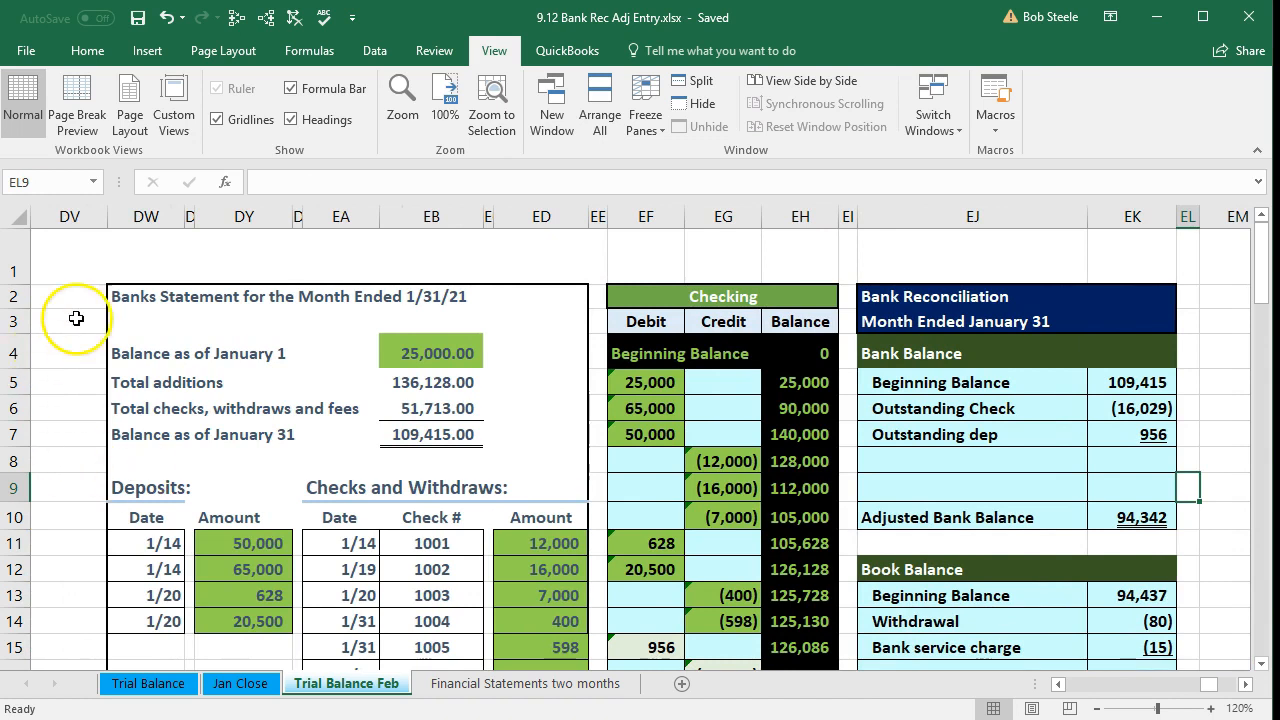
Examine the bank statement, checking ledger and Bank Balance section from the beginning balance through the adjusted balance
left_click(138, 217)
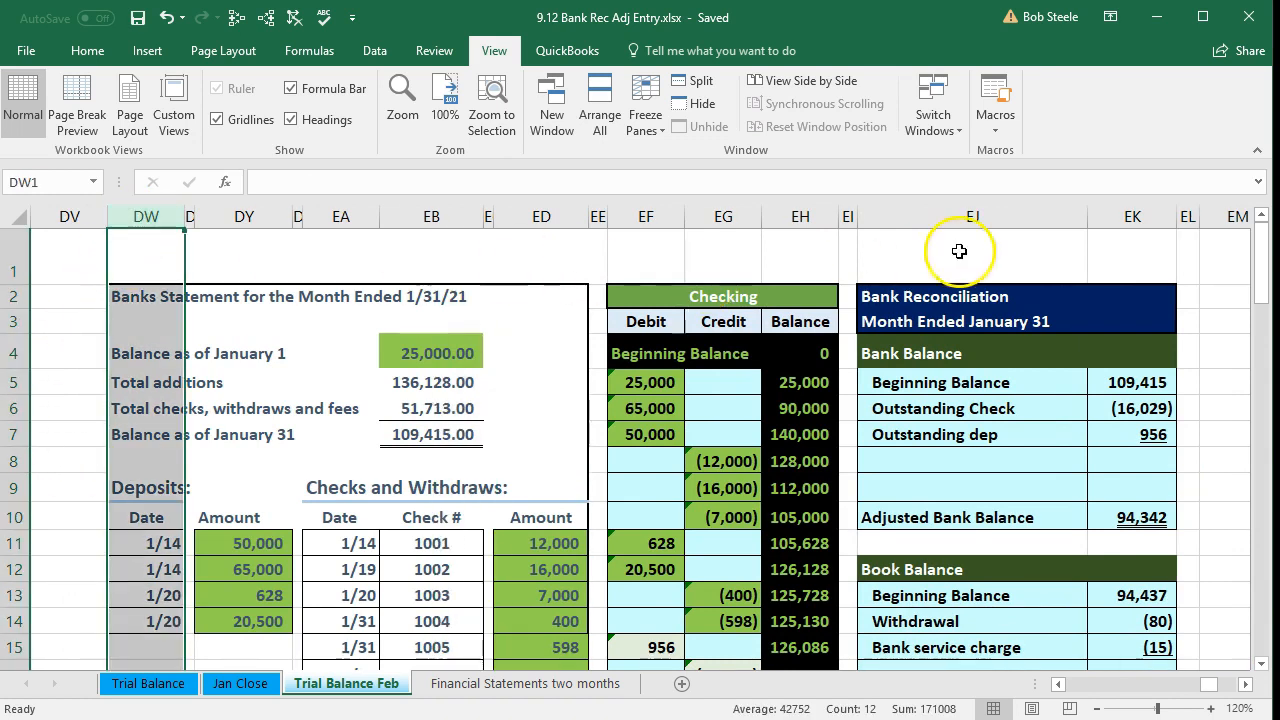
left_click(1130, 217)
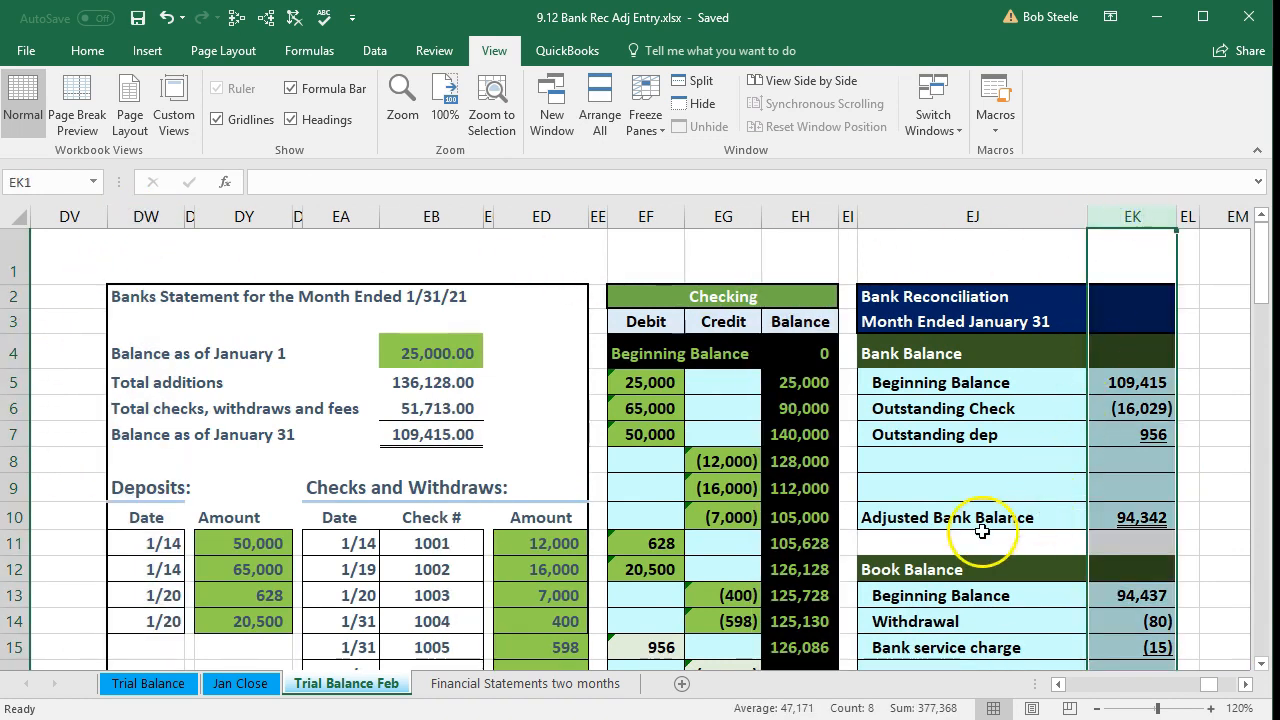
scroll(942, 556, "down", 1)
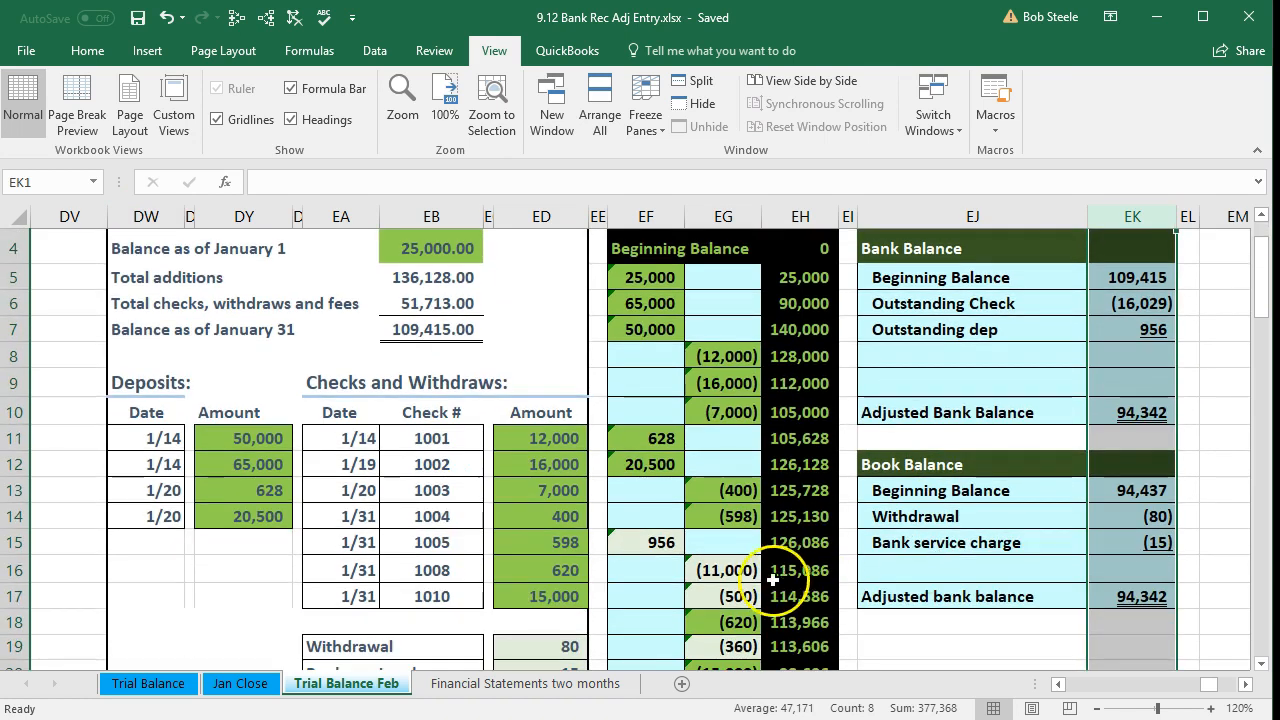
left_click(525, 542)
left_click(684, 517)
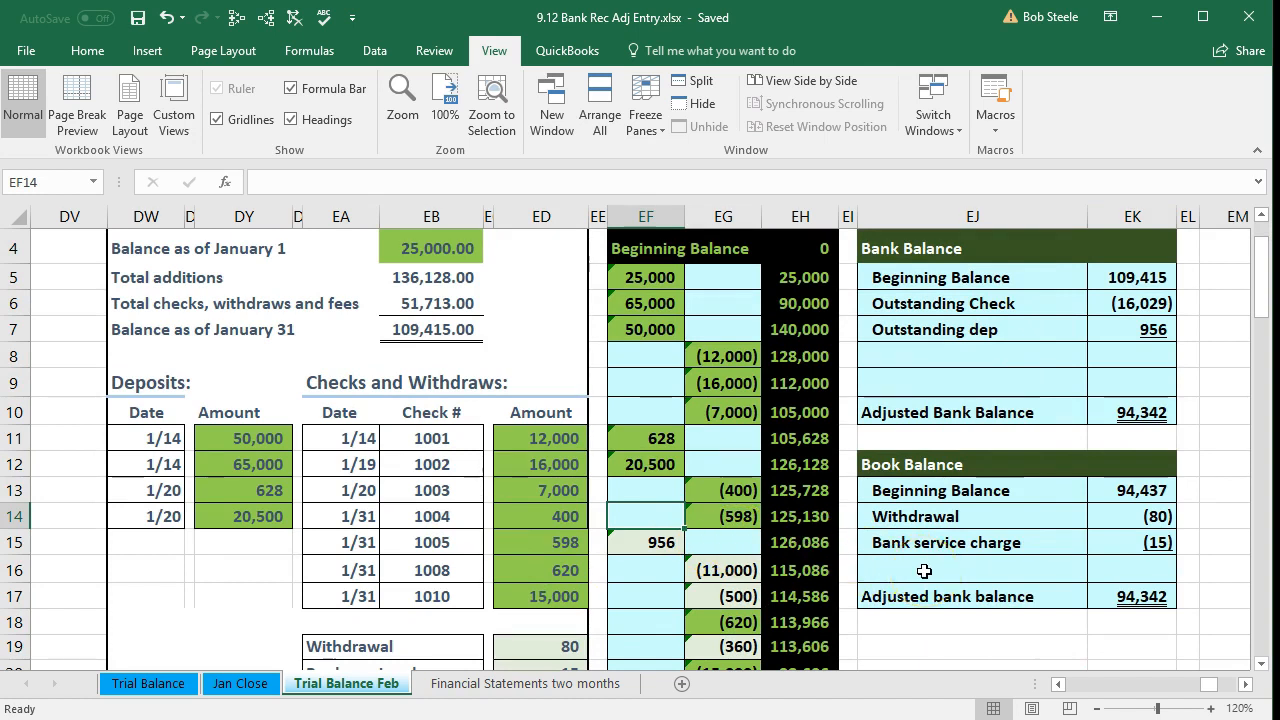
scroll(920, 571, "up", 1)
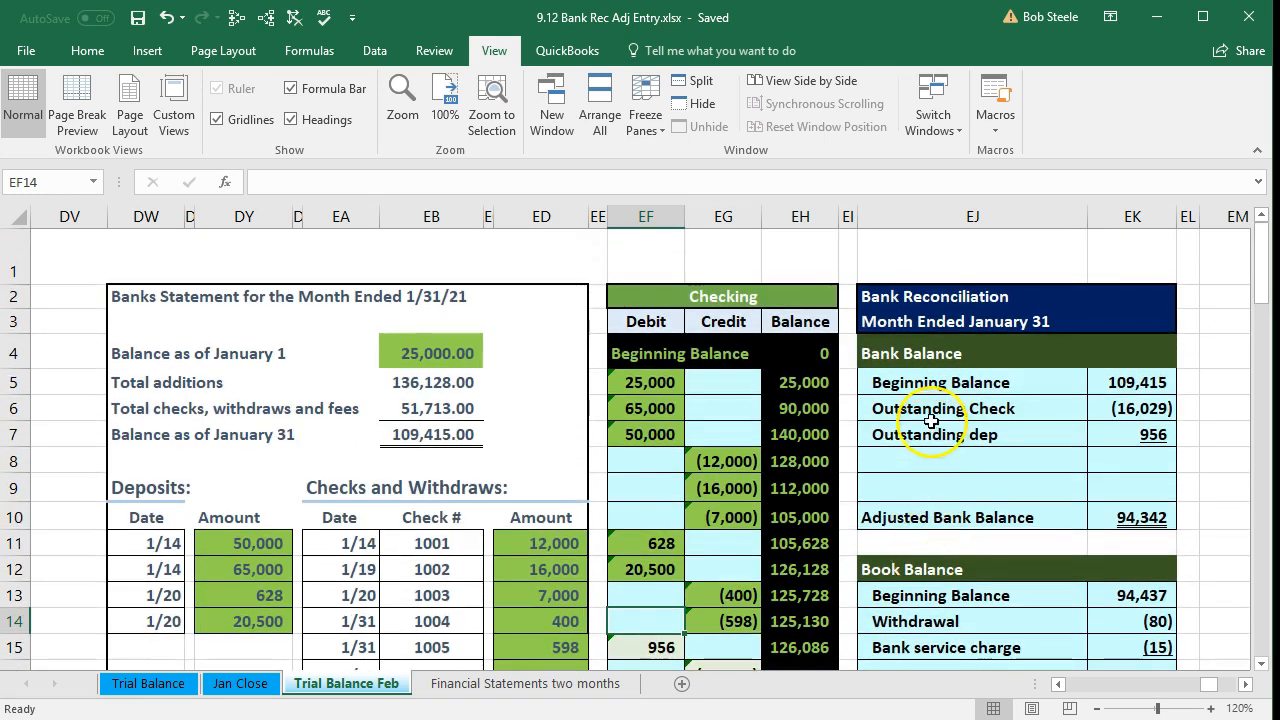
left_click(899, 355)
left_click_drag(899, 355, 1094, 363)
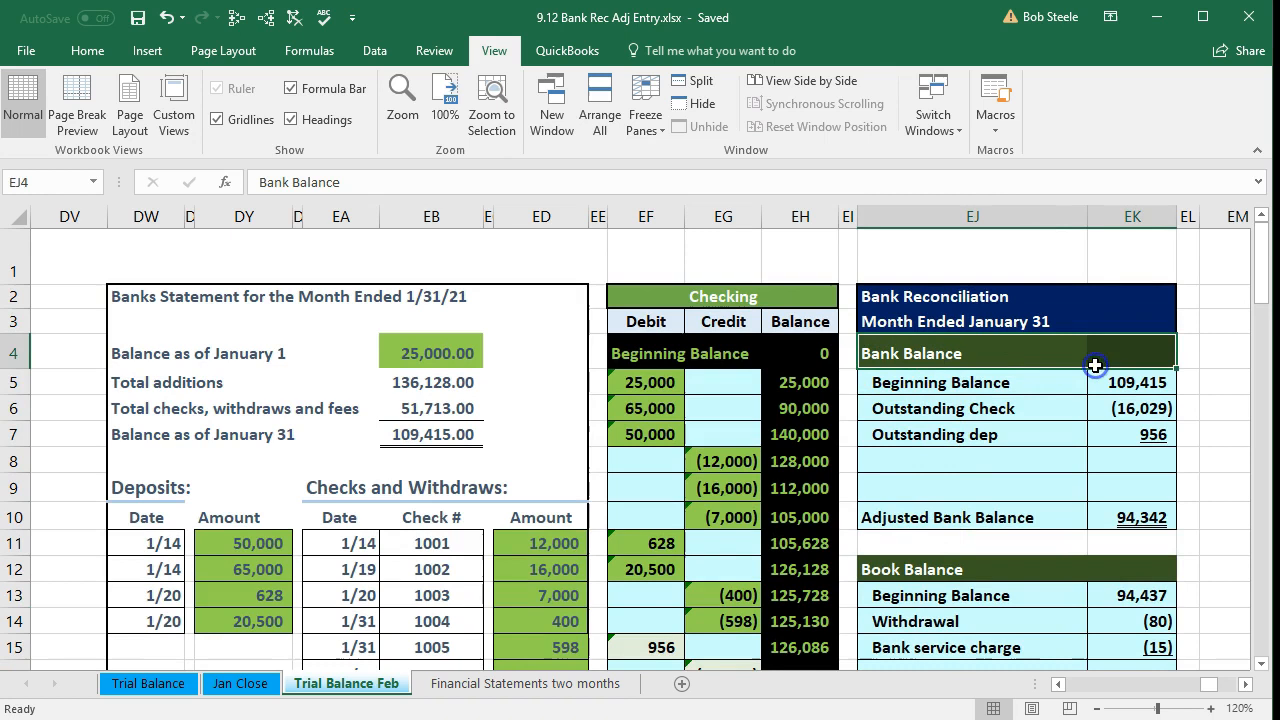
left_click(1111, 378)
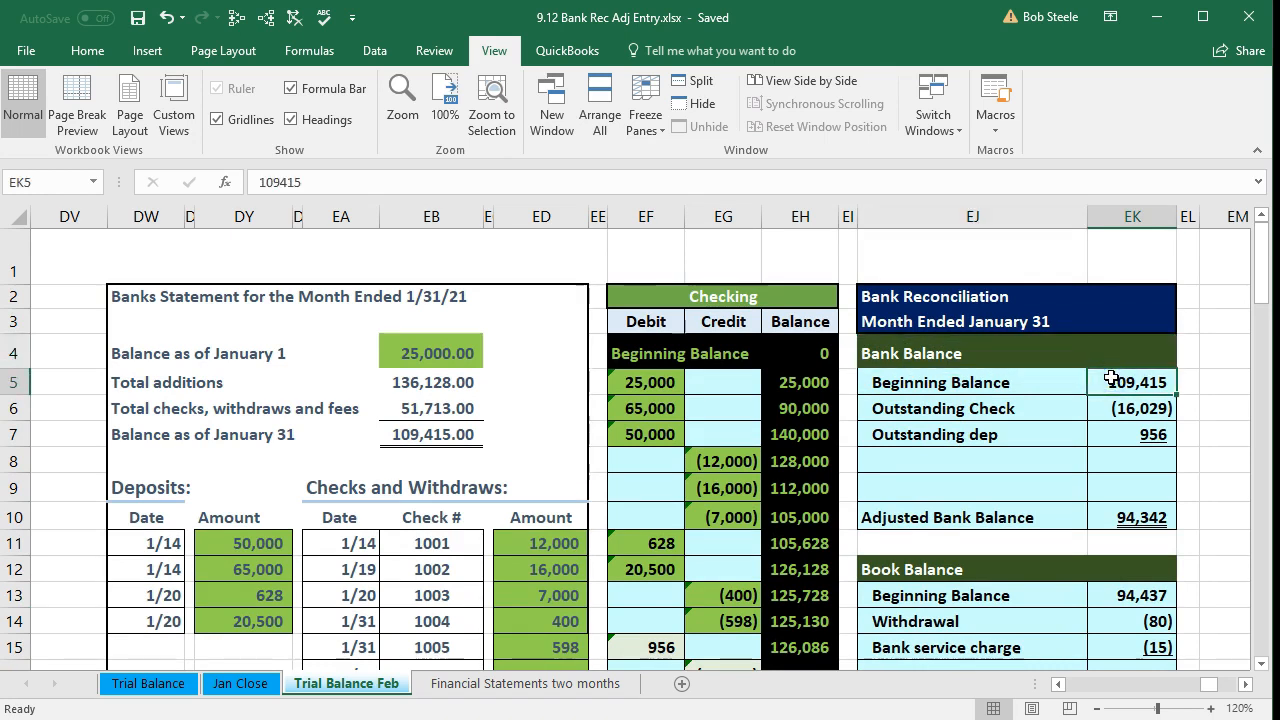
left_click(1115, 430)
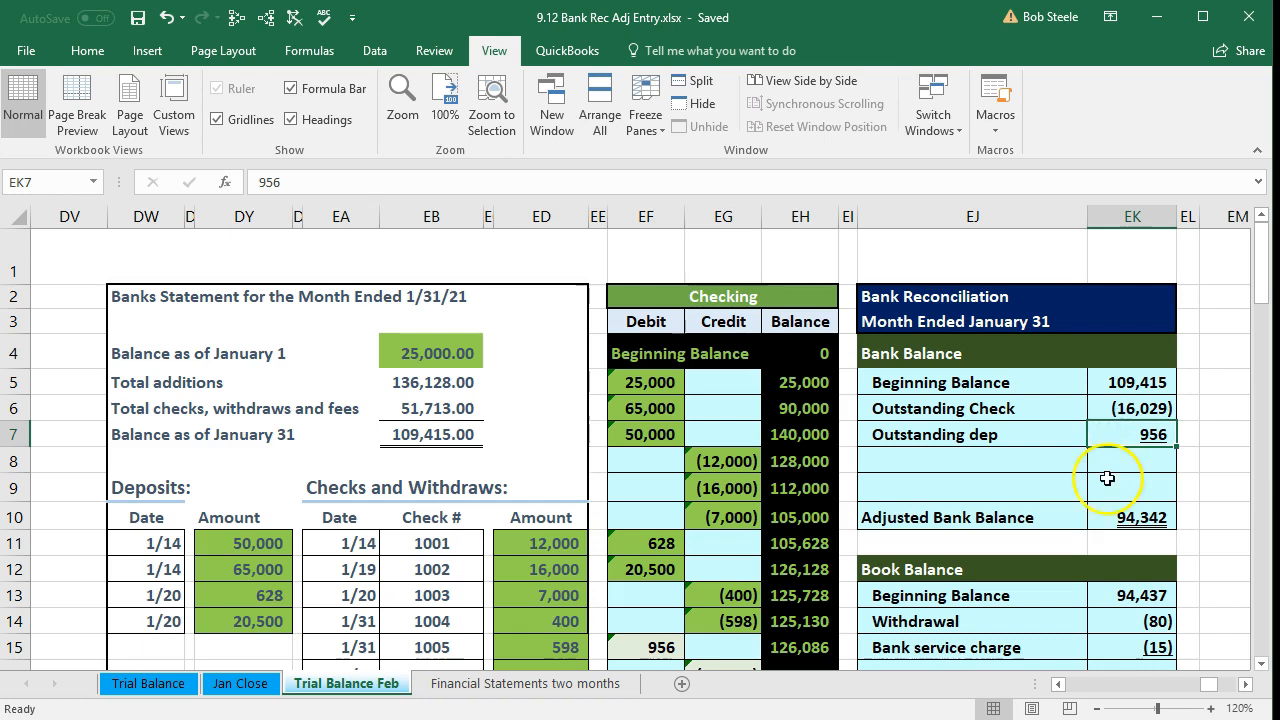
left_click(1098, 511)
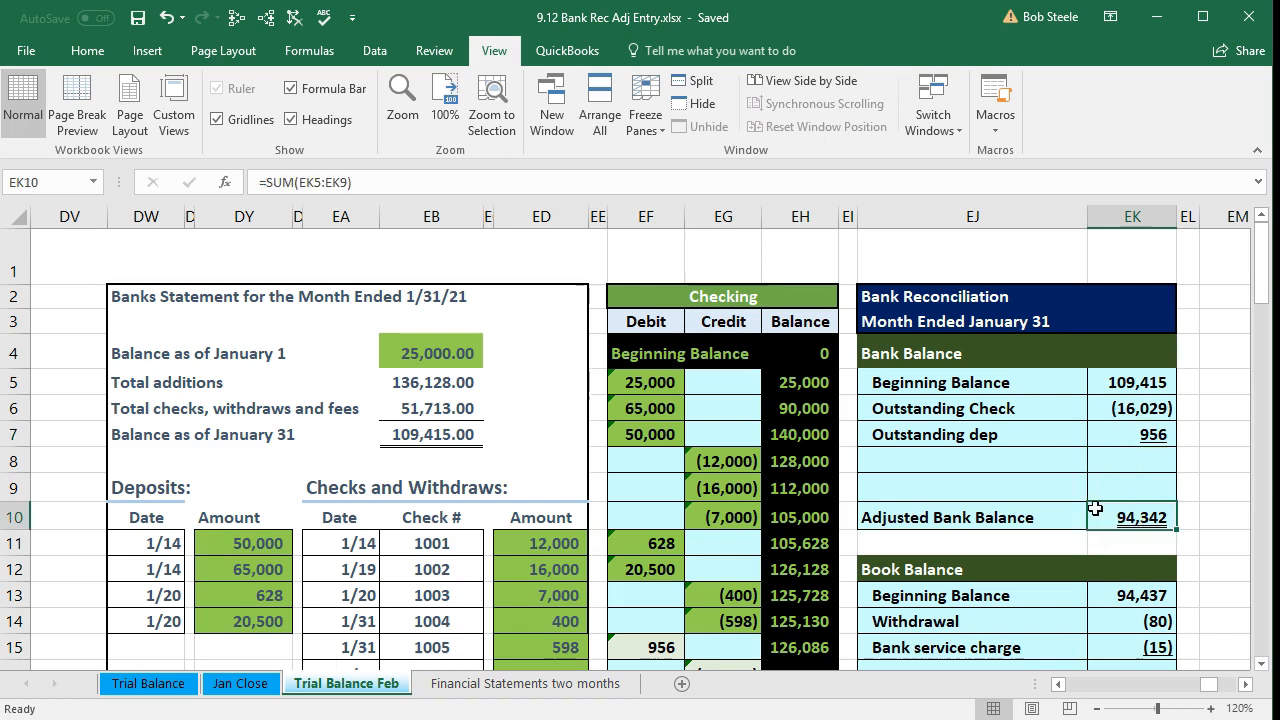
Examine the Book Balance section's beginning balance, reconciling items and adjusted balance to identify what needs a journal entry
scroll(1095, 509, "down", 1)
left_click(1105, 490)
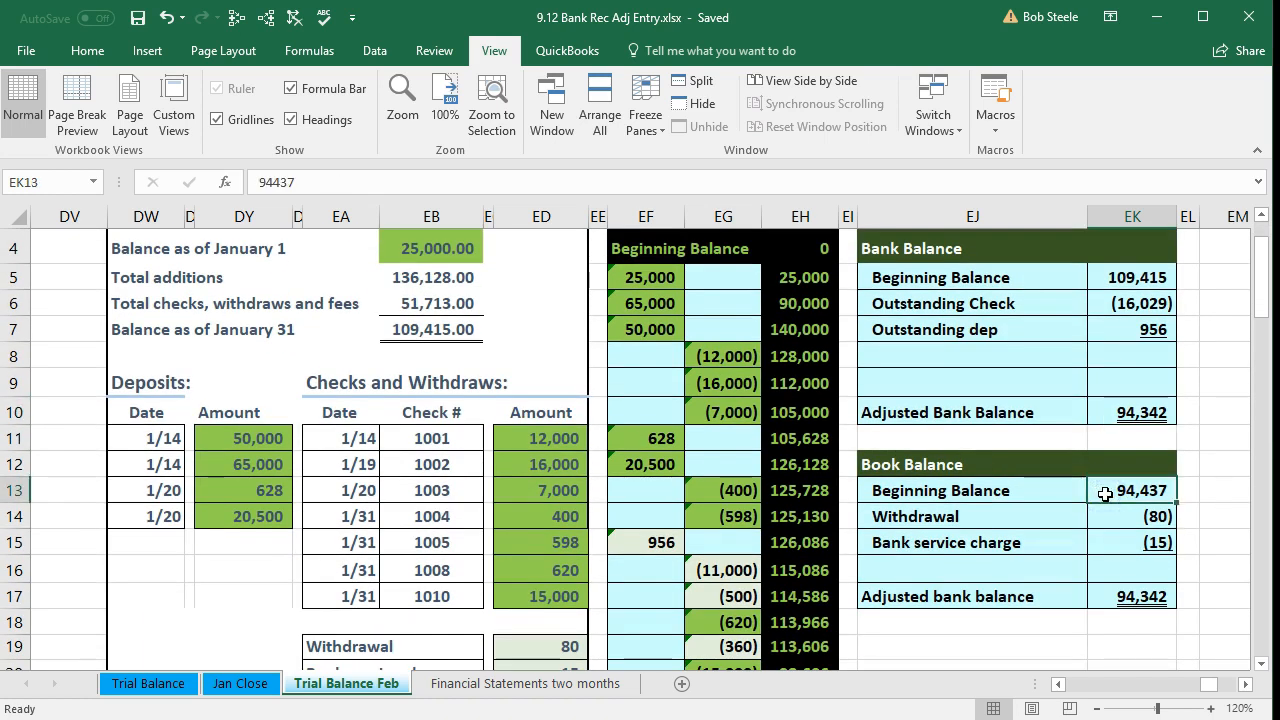
left_click(1119, 520)
left_click(1128, 592)
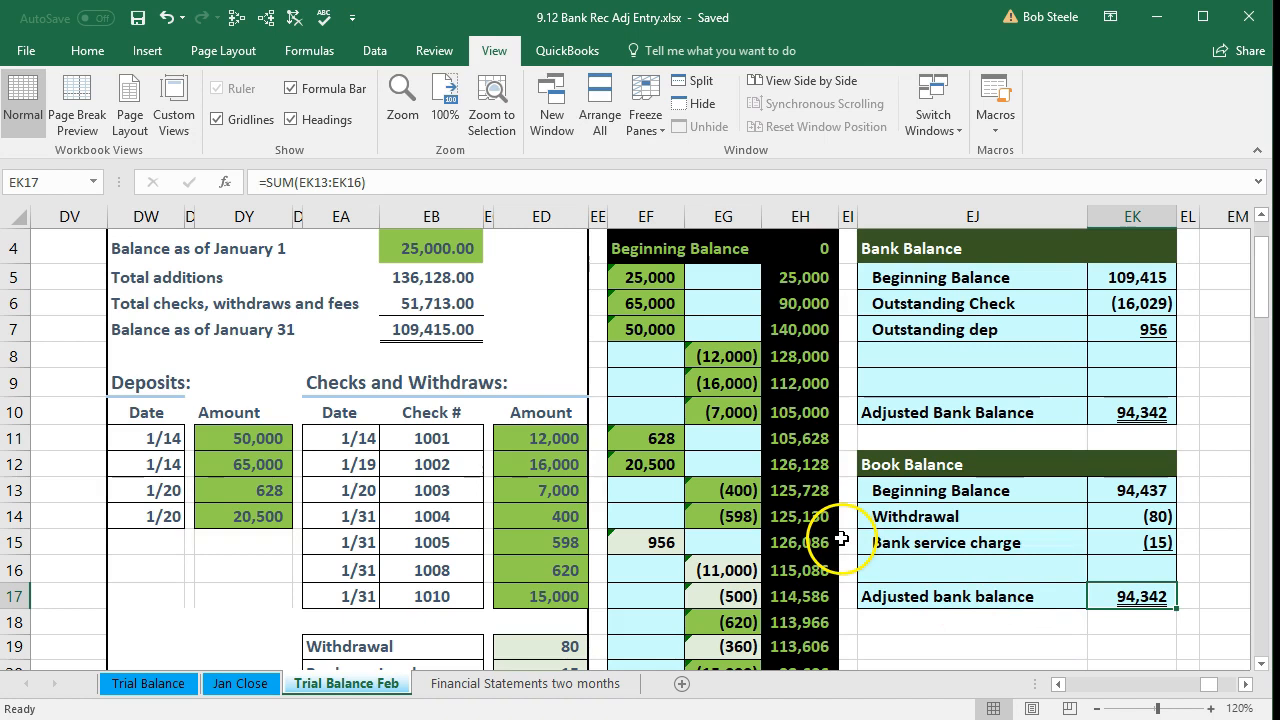
left_click(1108, 488)
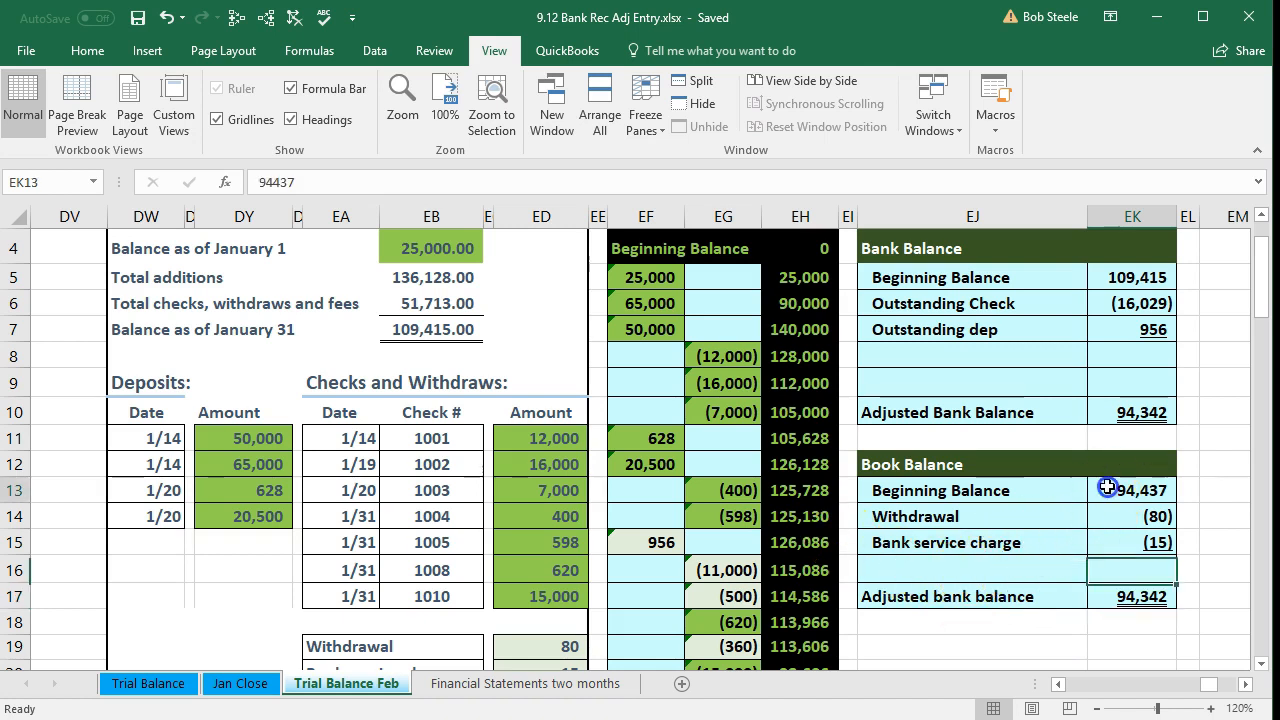
left_click(1103, 596)
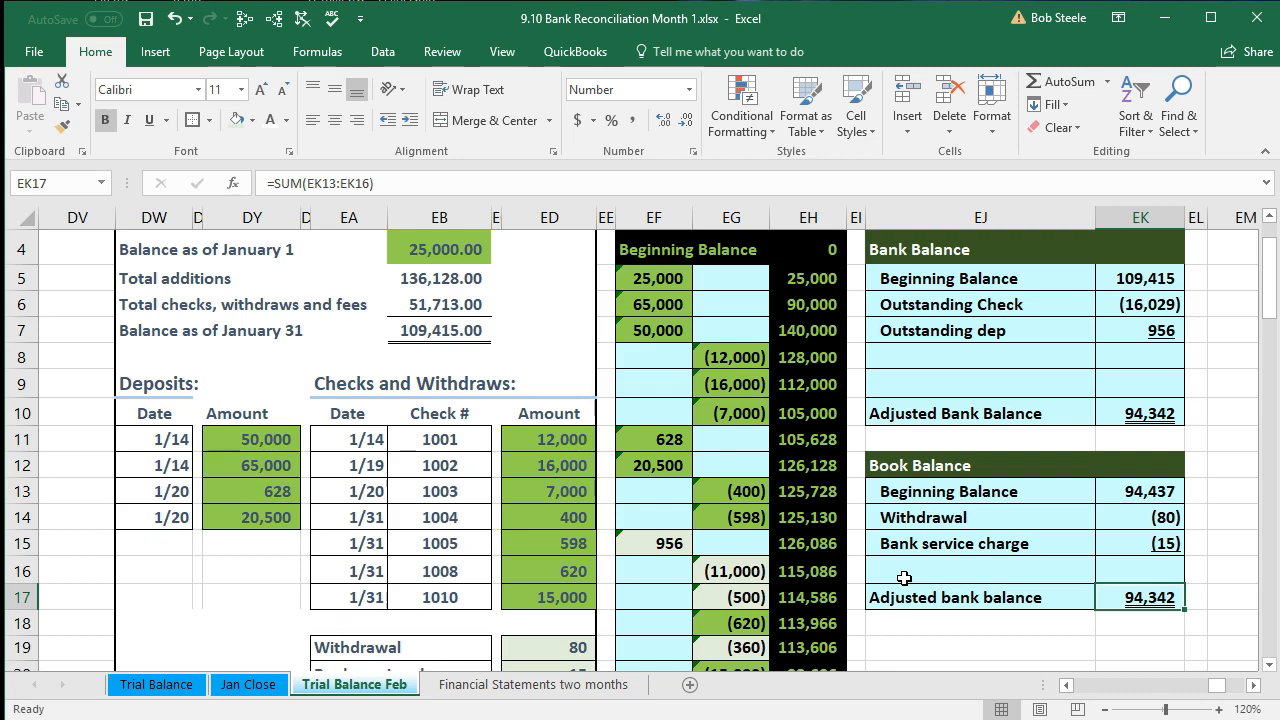
left_click(903, 578)
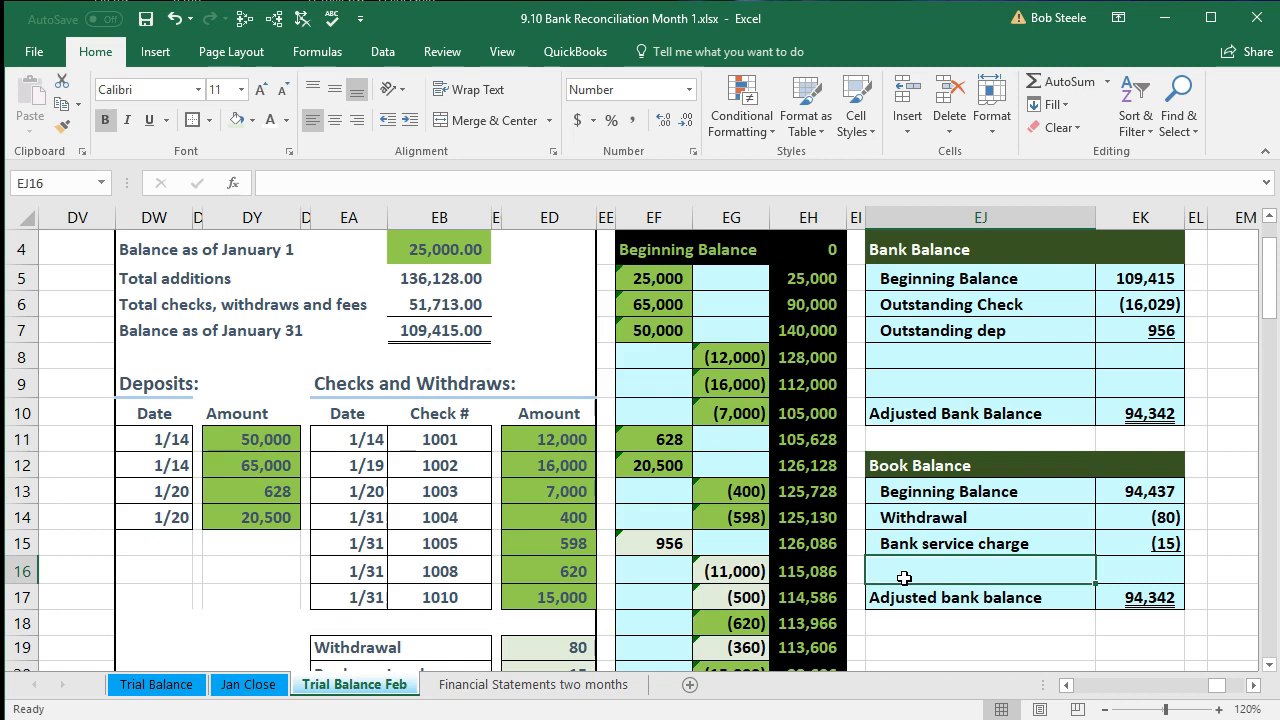
left_click(1005, 518)
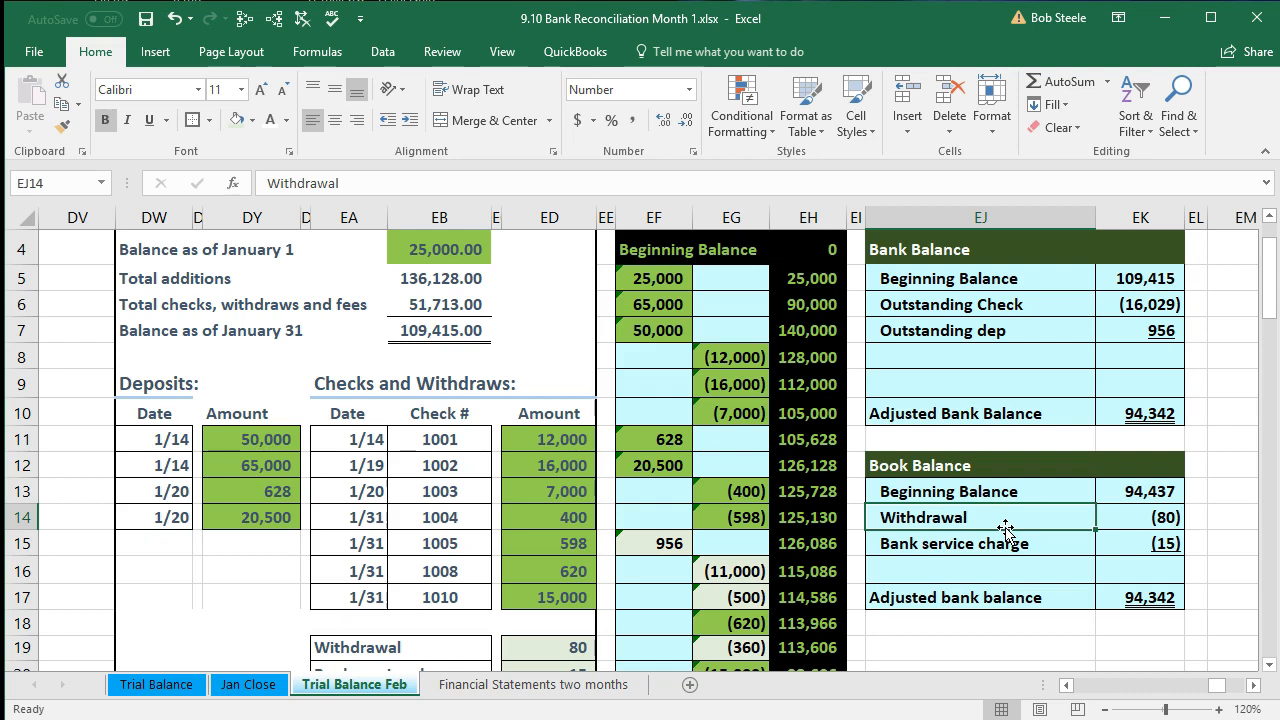
On the Trial Balance sheet, enter the date 1/31 in U8 to start a new journal entry
left_click(193, 686)
left_click(155, 686)
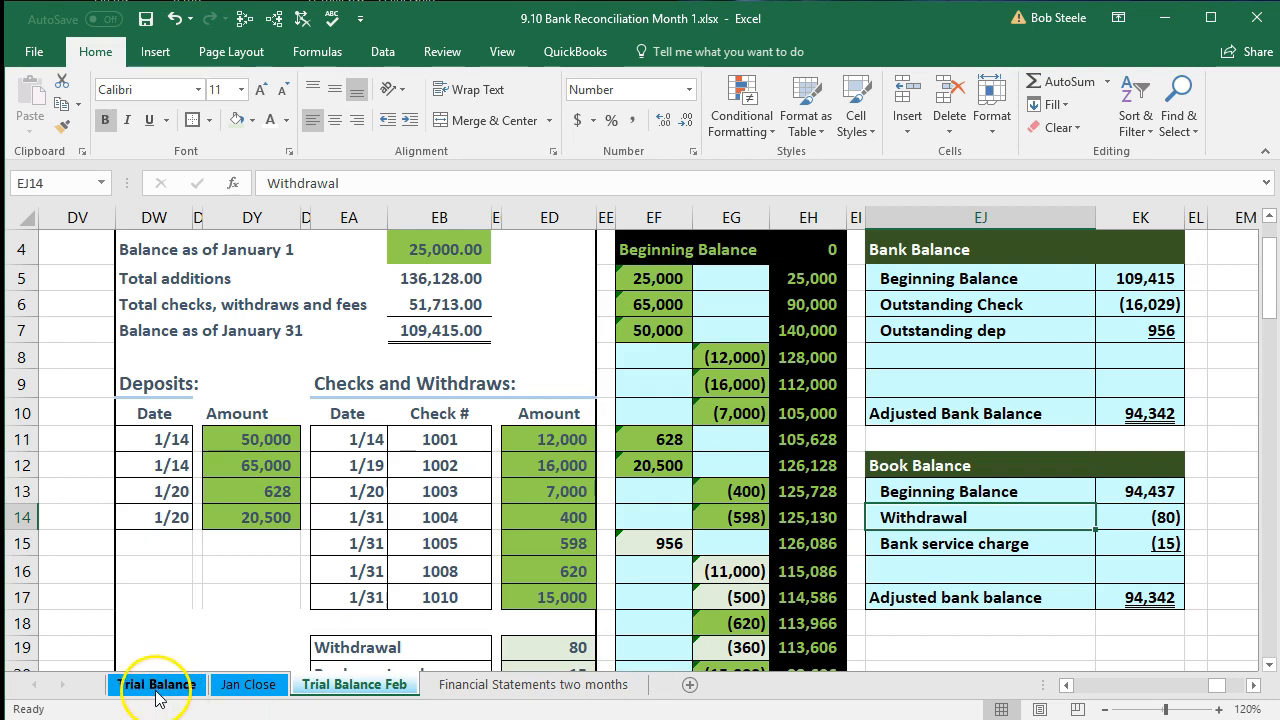
left_click(182, 614)
key("Left")
key("Left")
key("Left")
key("Left")
key("Left")
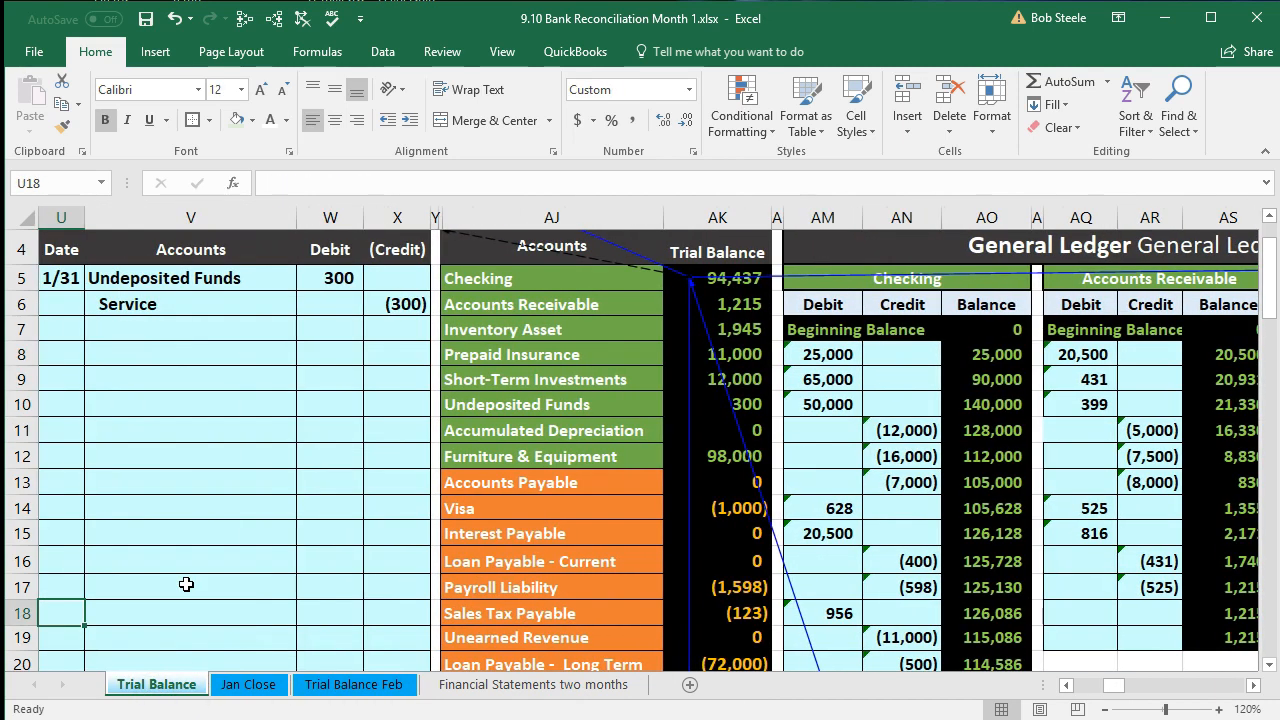
left_click(76, 352)
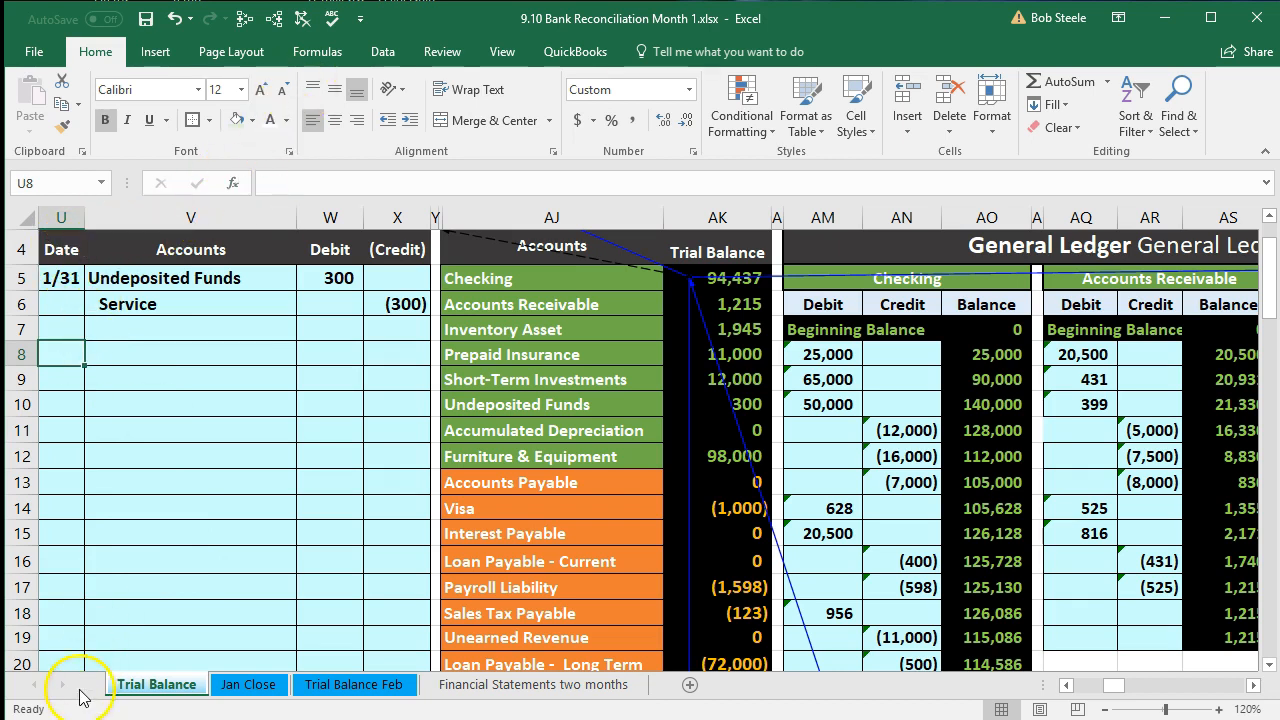
type("1/31")
key("Return")
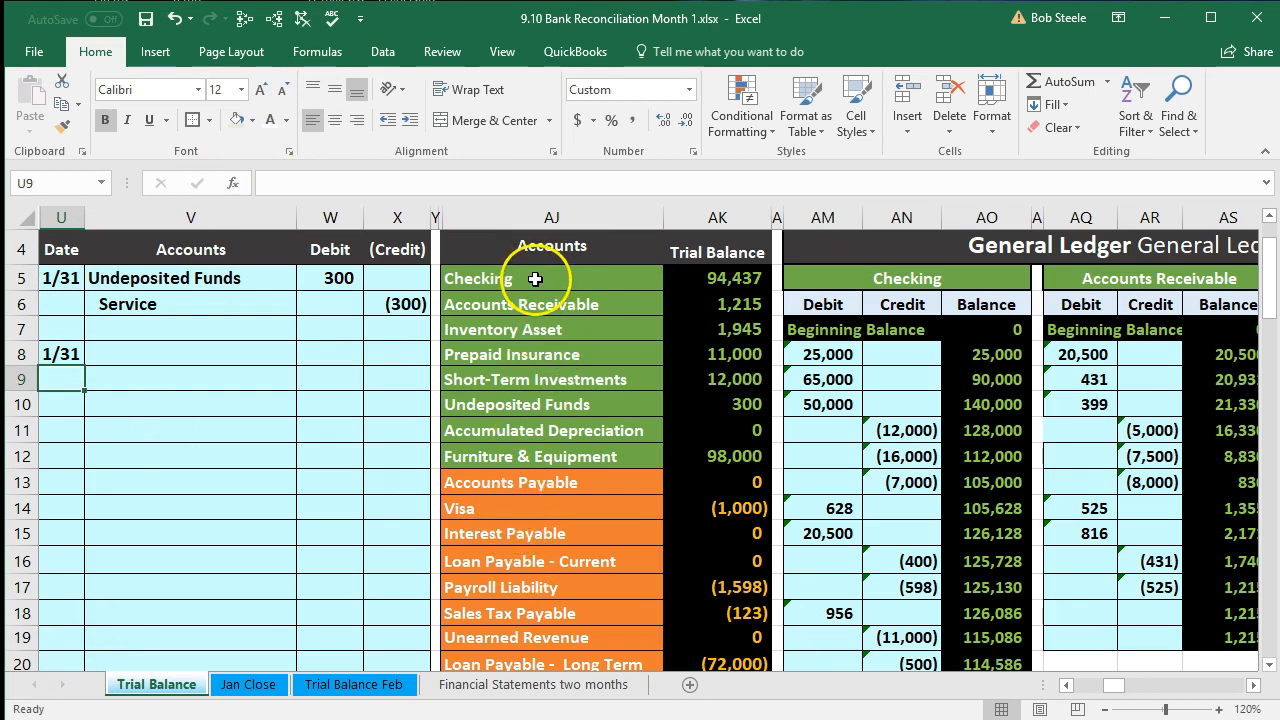
Copy the Checking account name from the trial balance and paste it into V9 of the journal entry
left_click_drag(535, 279, 690, 281)
left_click(605, 280)
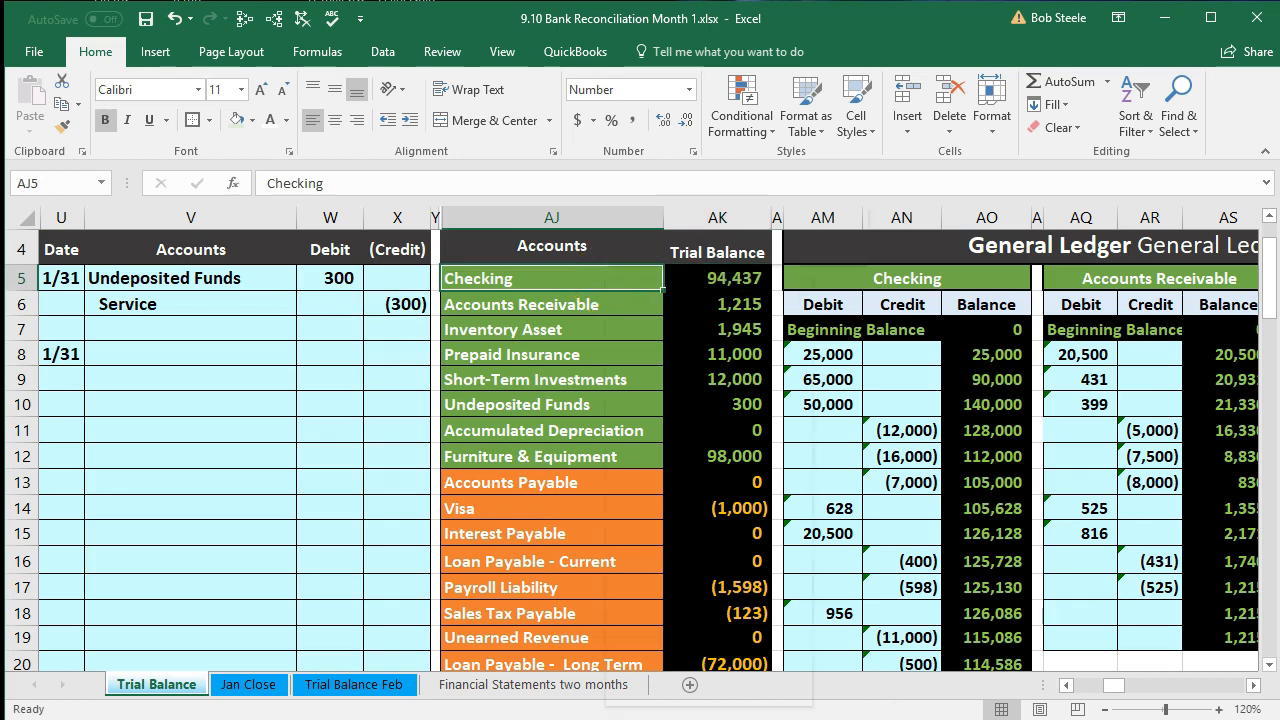
right_click(605, 280)
left_click(635, 309)
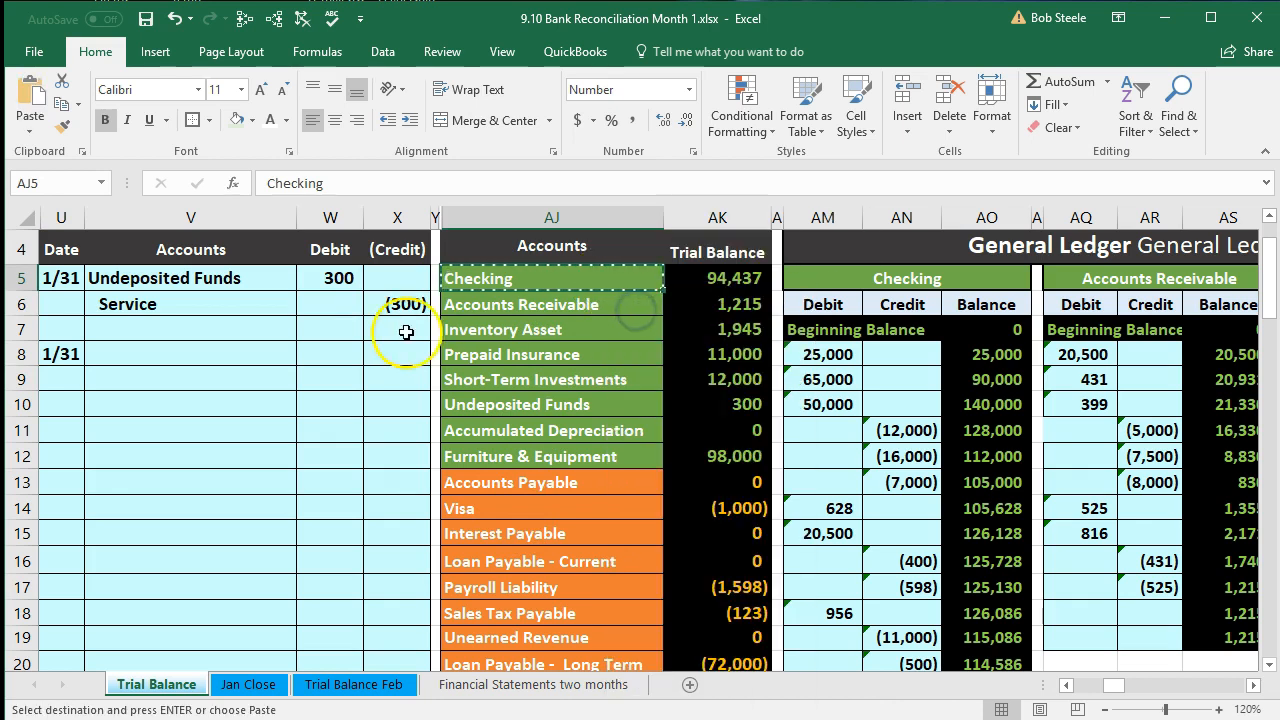
left_click(108, 379)
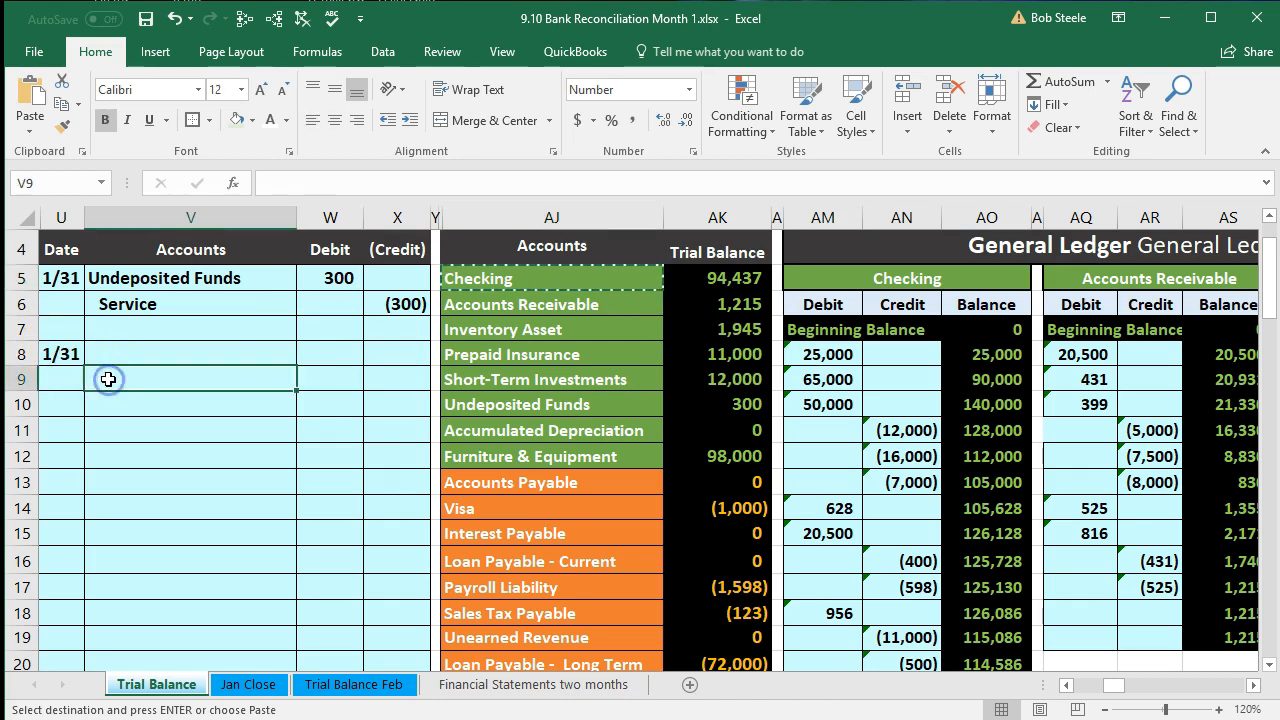
right_click(108, 379)
left_click(168, 456)
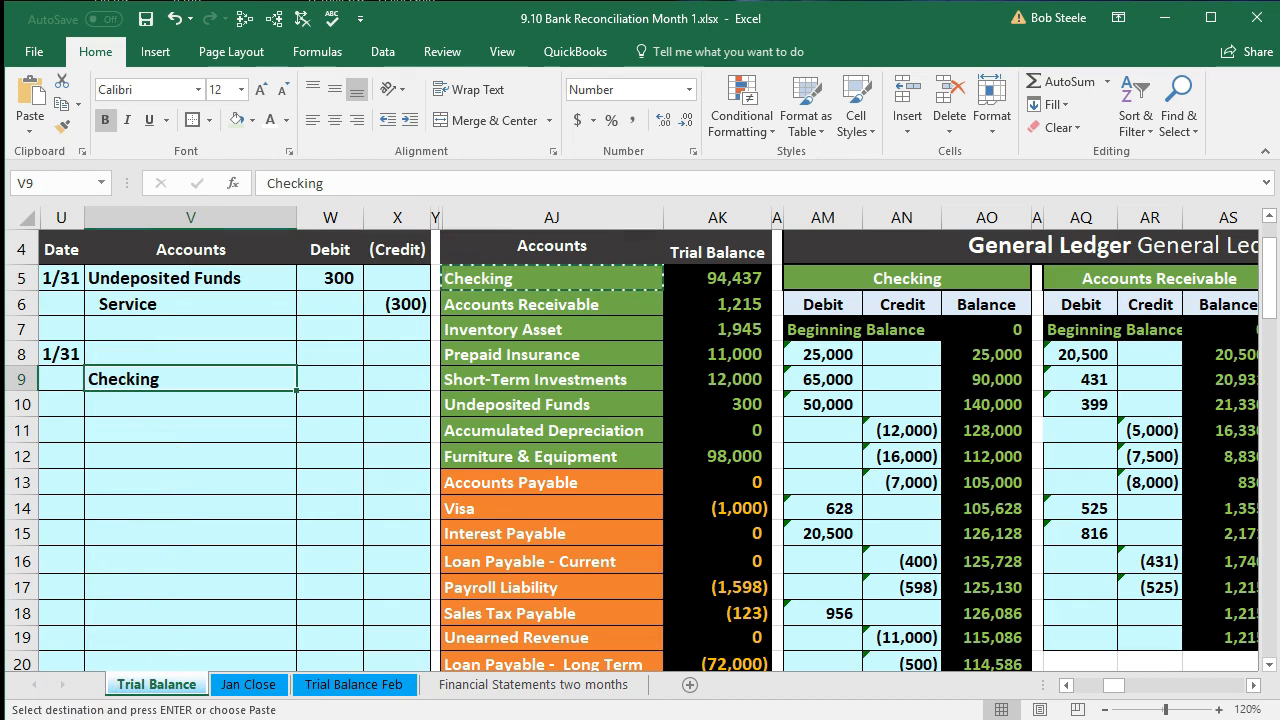
Enter -80 as the Checking credit in X9
left_click(414, 379)
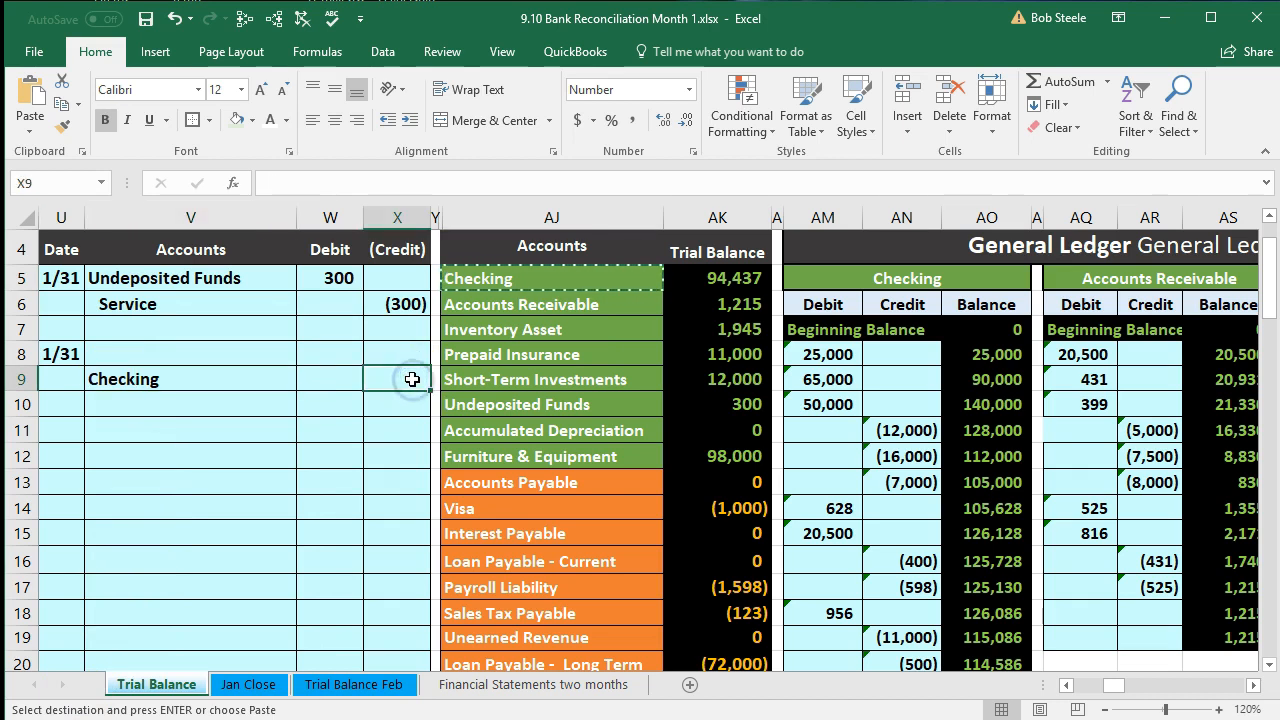
type("-8")
key("Return")
Enter the formula =-X9 in W8 as the debit amount of the 1/31 journal entry
key("Left")
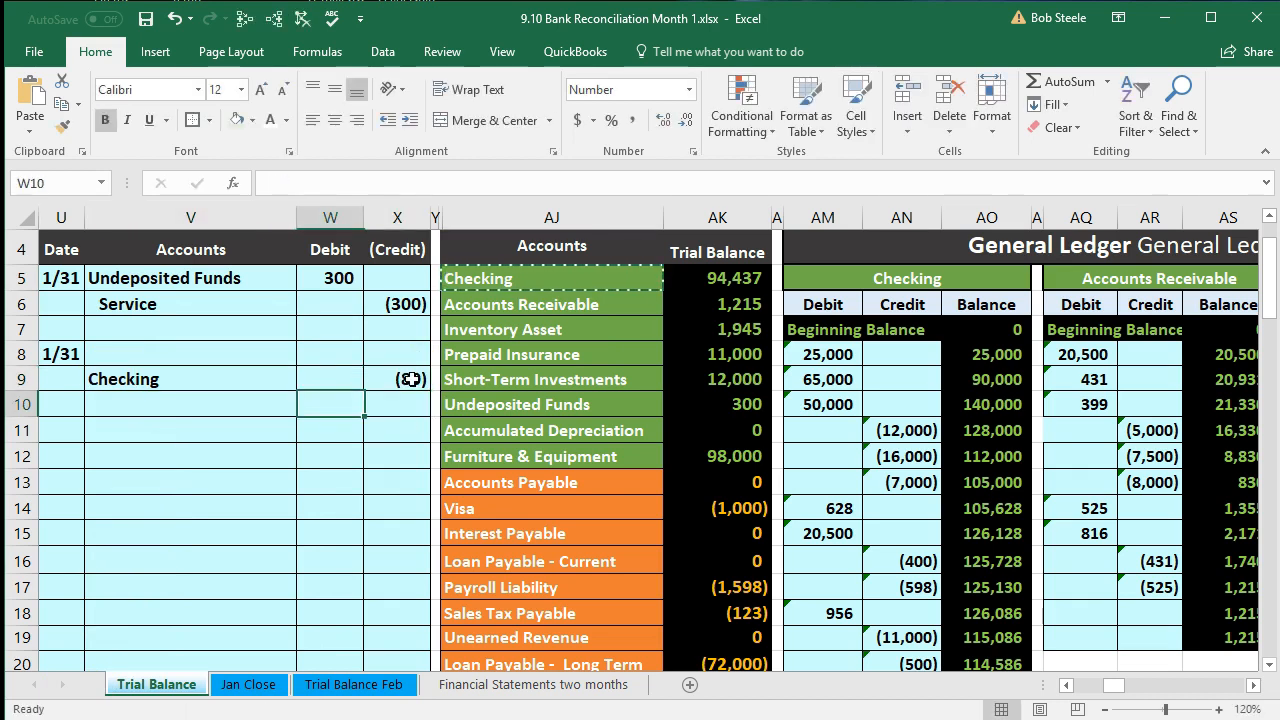
key("Up")
key("Up")
type("=-")
left_click(411, 379)
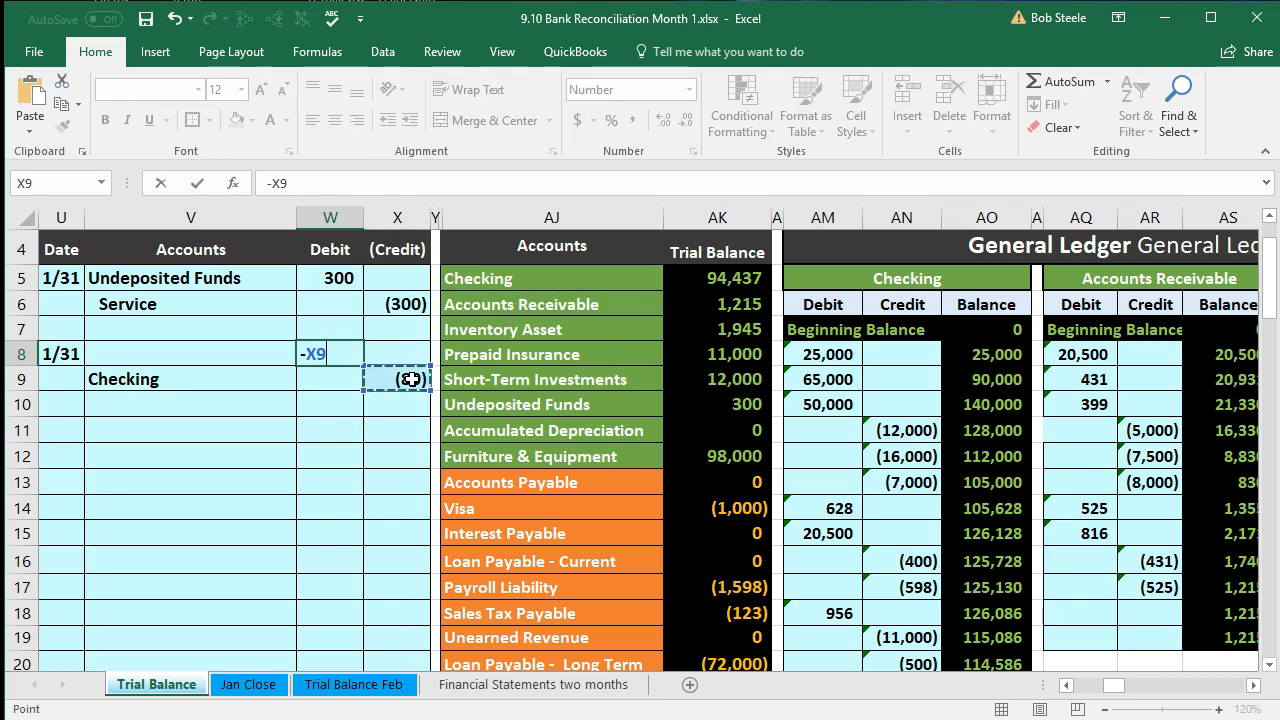
key("Return")
left_click(390, 456)
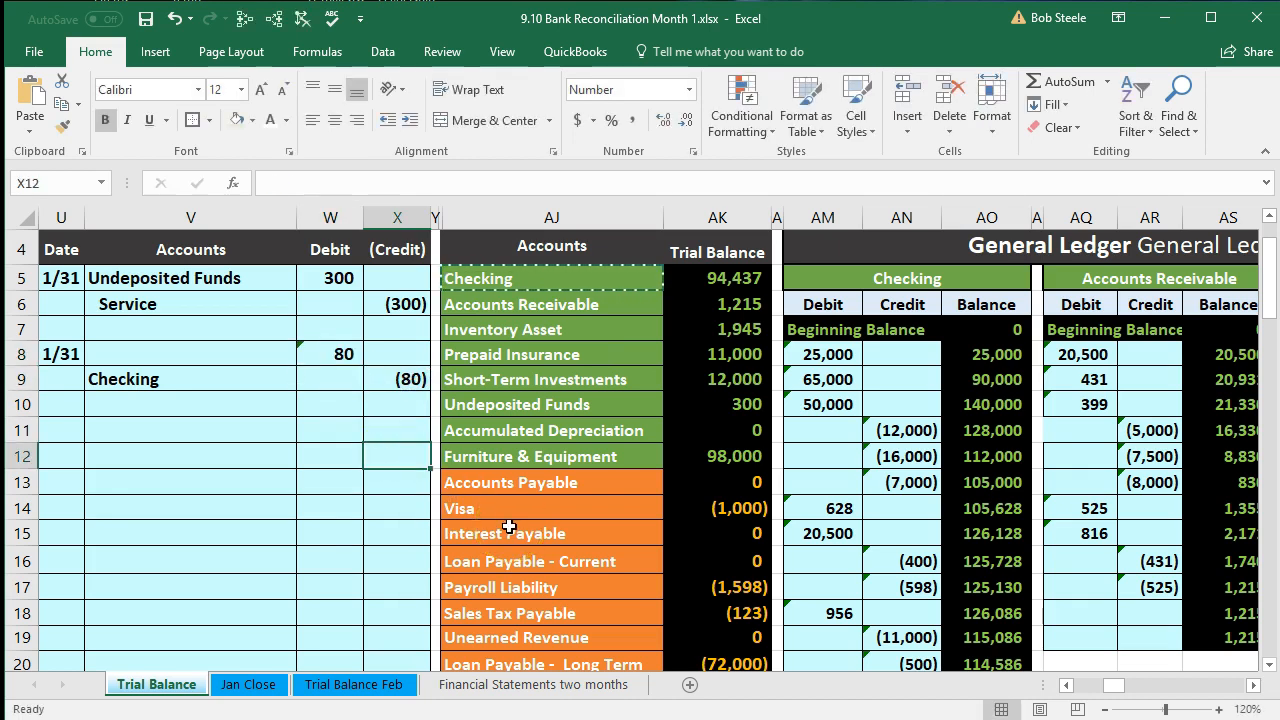
Copy the Misc. Expense account name from the trial balance and paste it as values into V8 of the journal entry
scroll(509, 527, "down", 2)
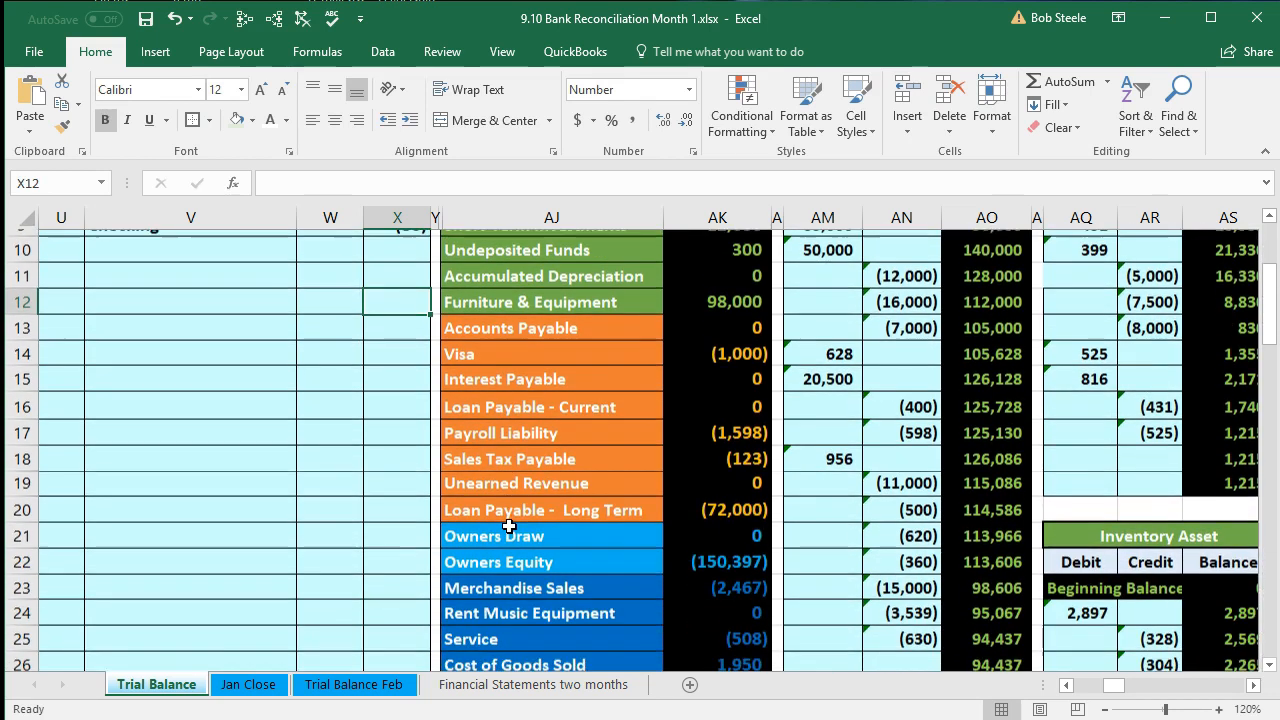
left_click(509, 527)
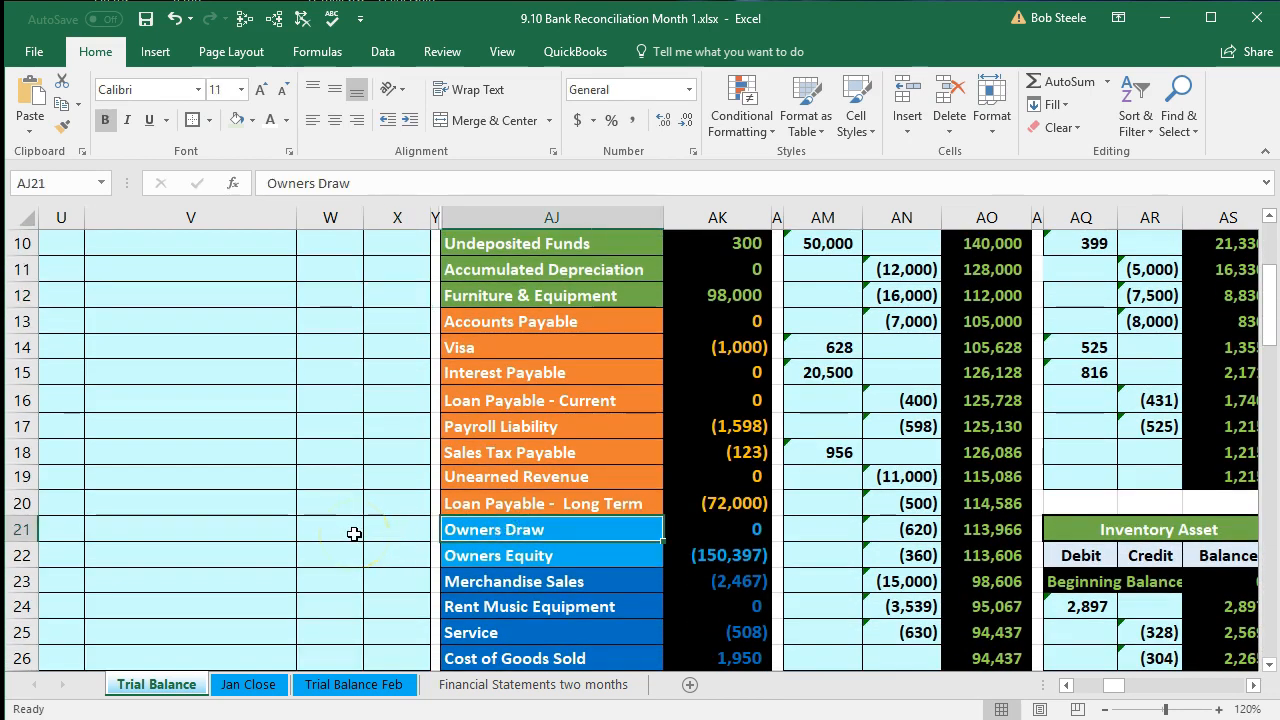
scroll(354, 534, "down", 3)
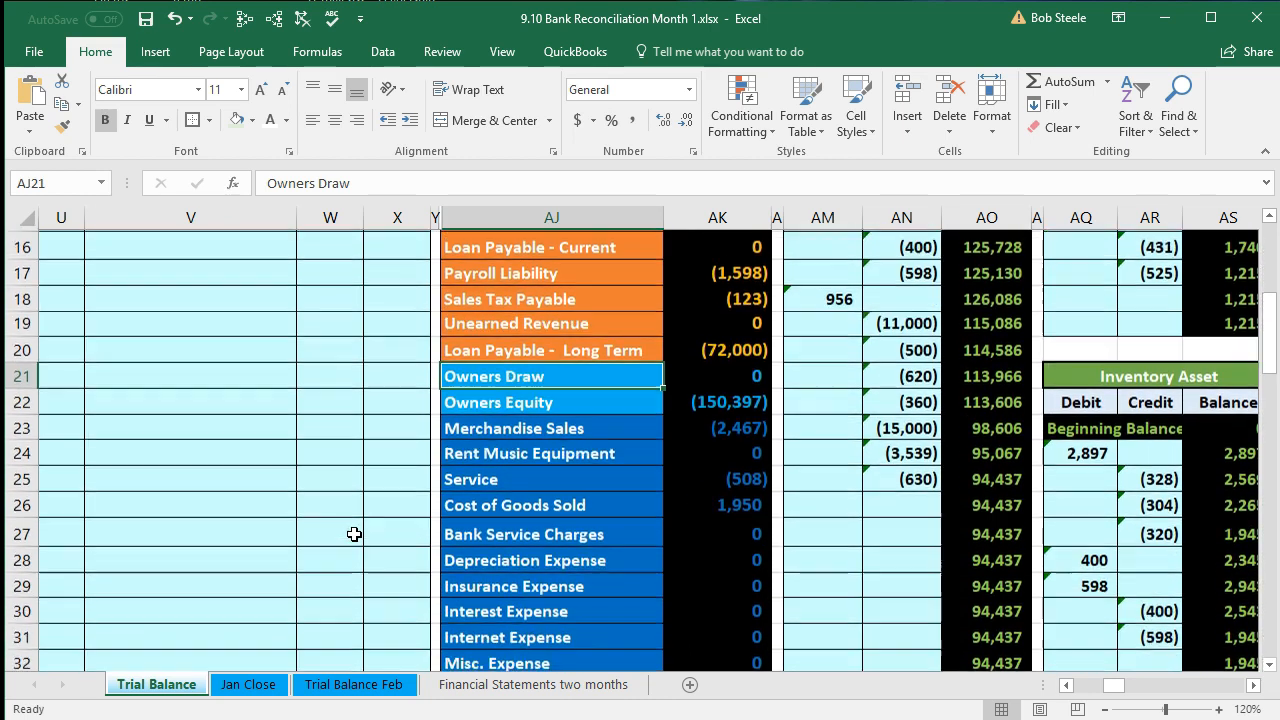
left_click(474, 590)
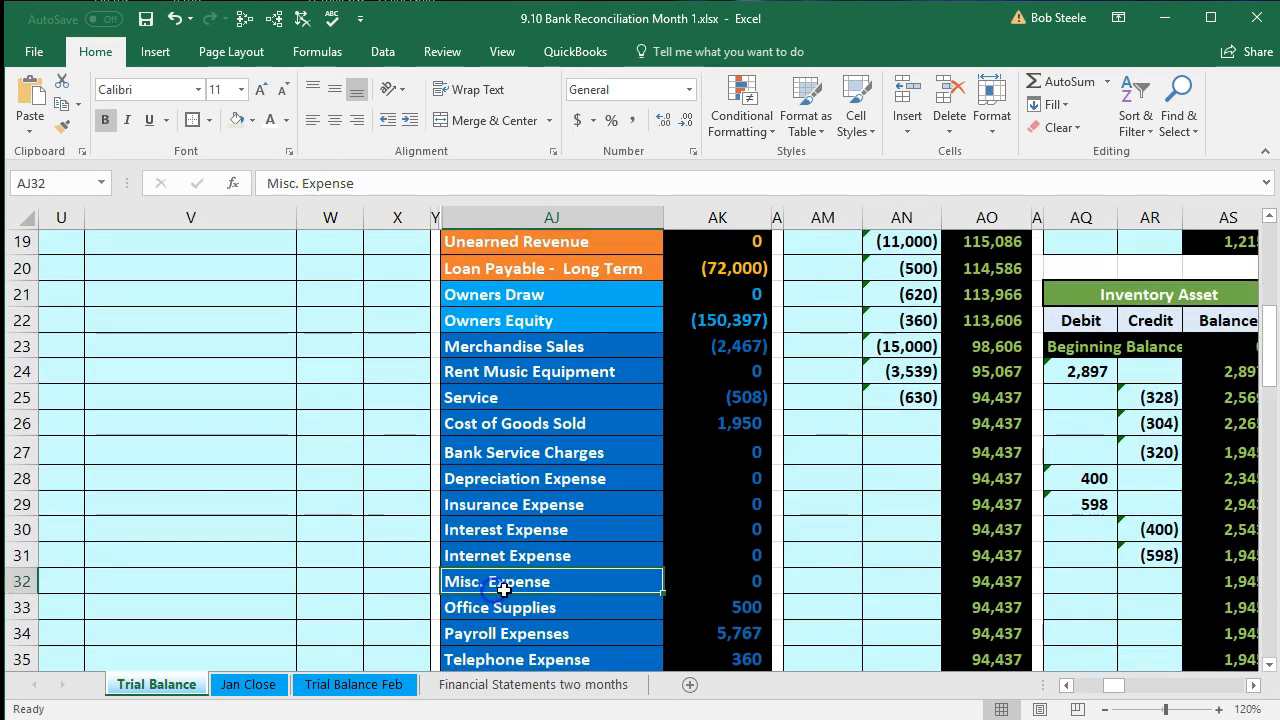
right_click(568, 590)
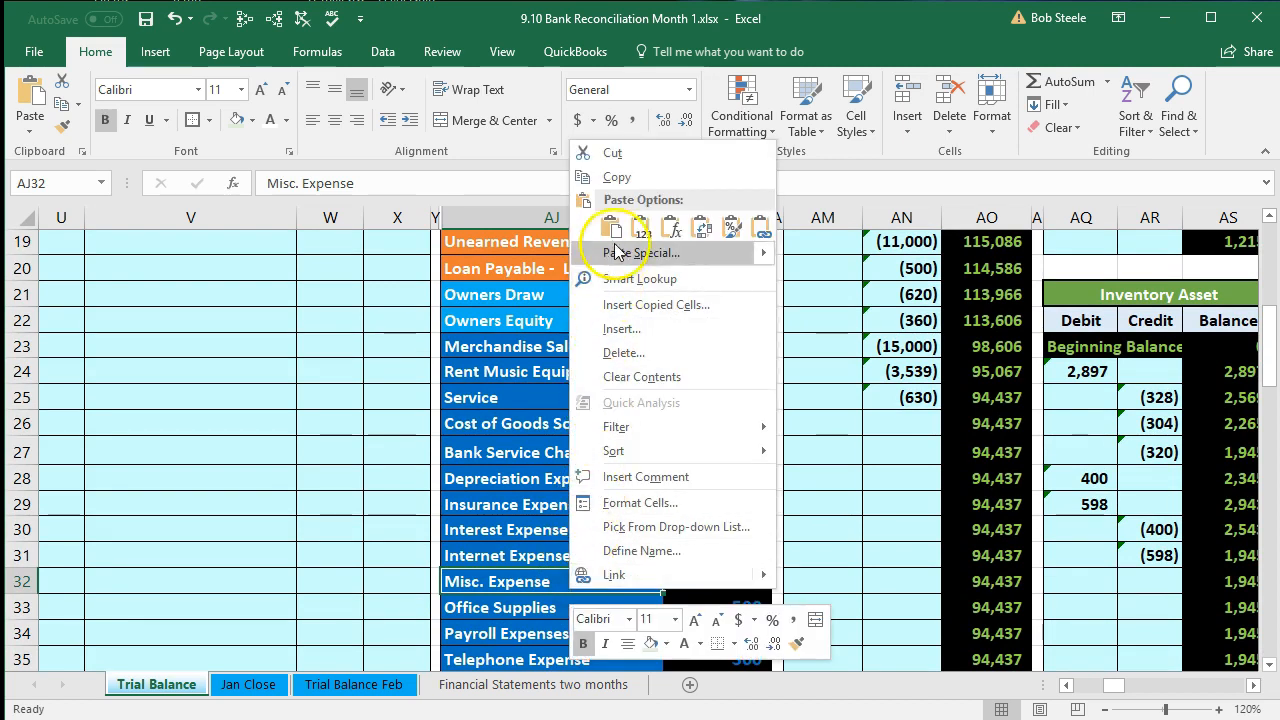
left_click(613, 177)
scroll(257, 471, "up", 5)
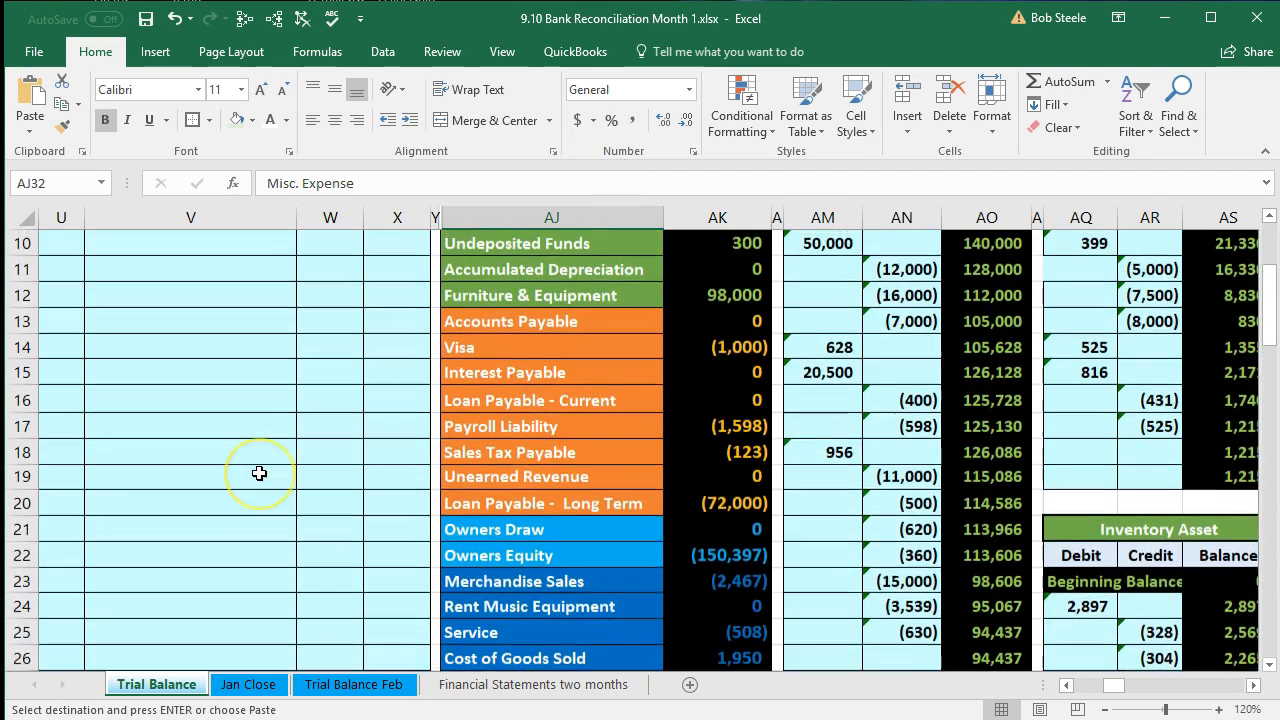
left_click(180, 352)
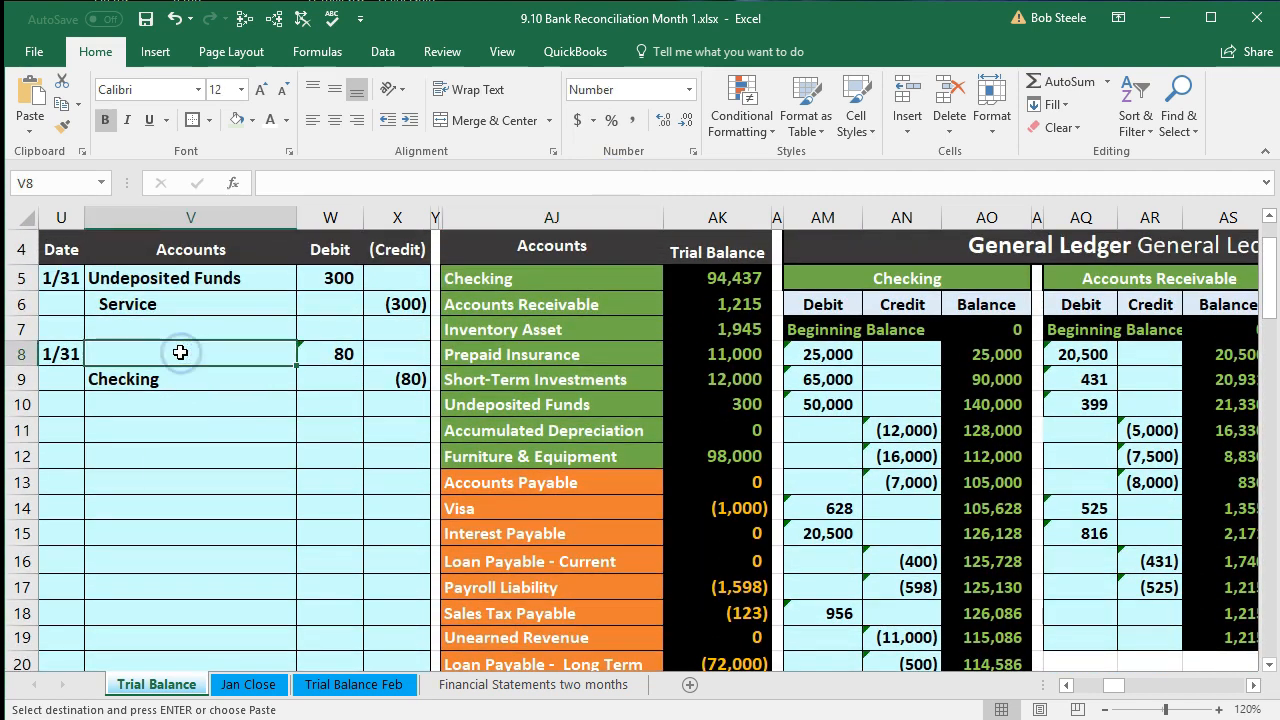
right_click(180, 352)
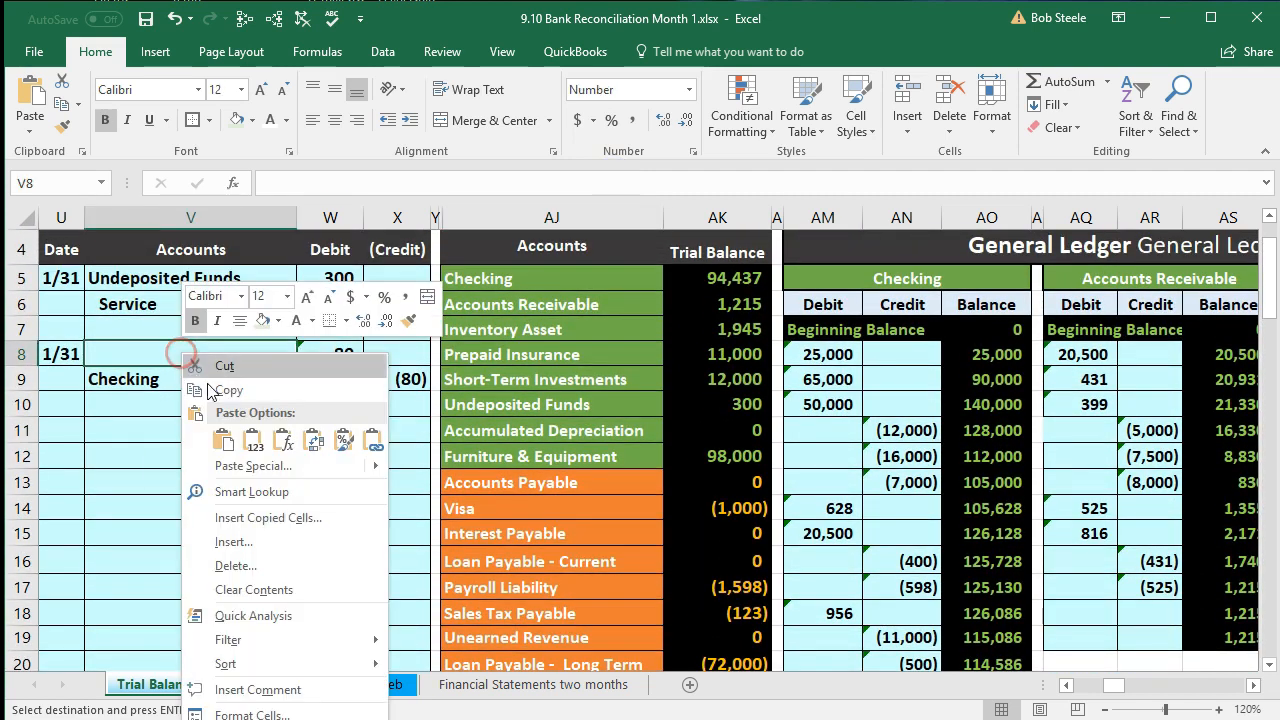
left_click(249, 436)
Indent the Checking account name in V9 of the journal entry
left_click(207, 388)
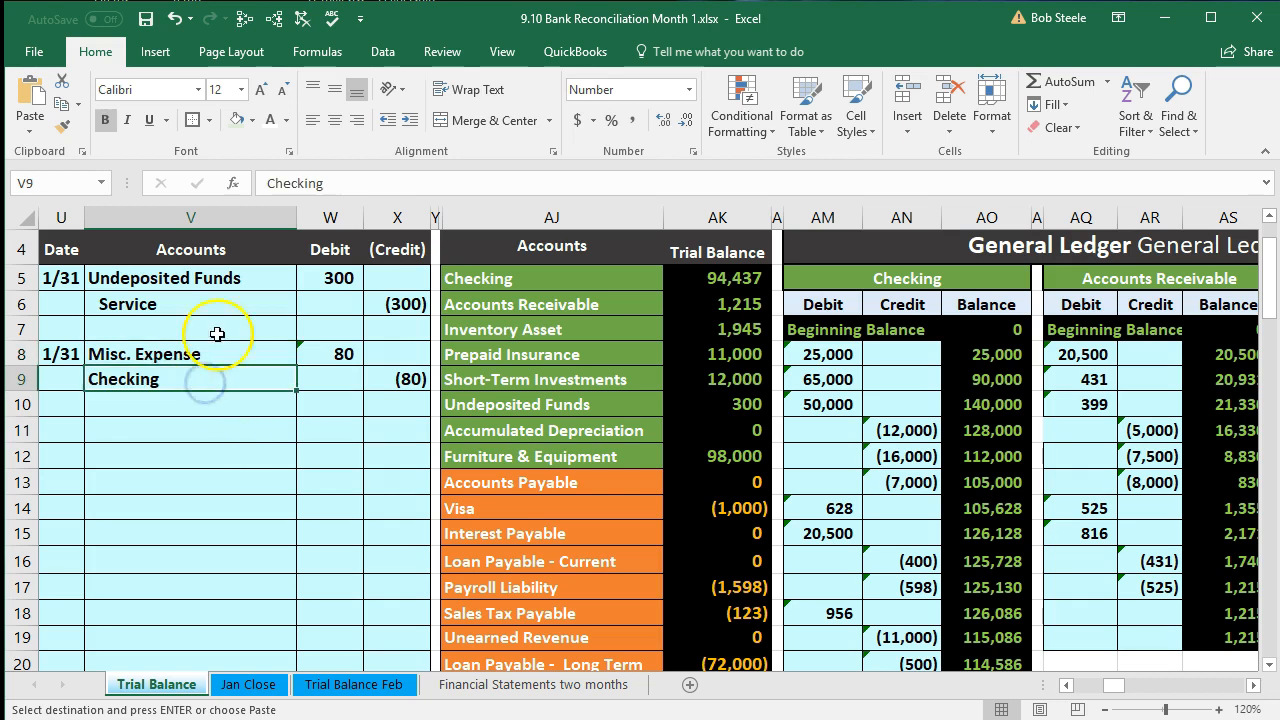
left_click(409, 119)
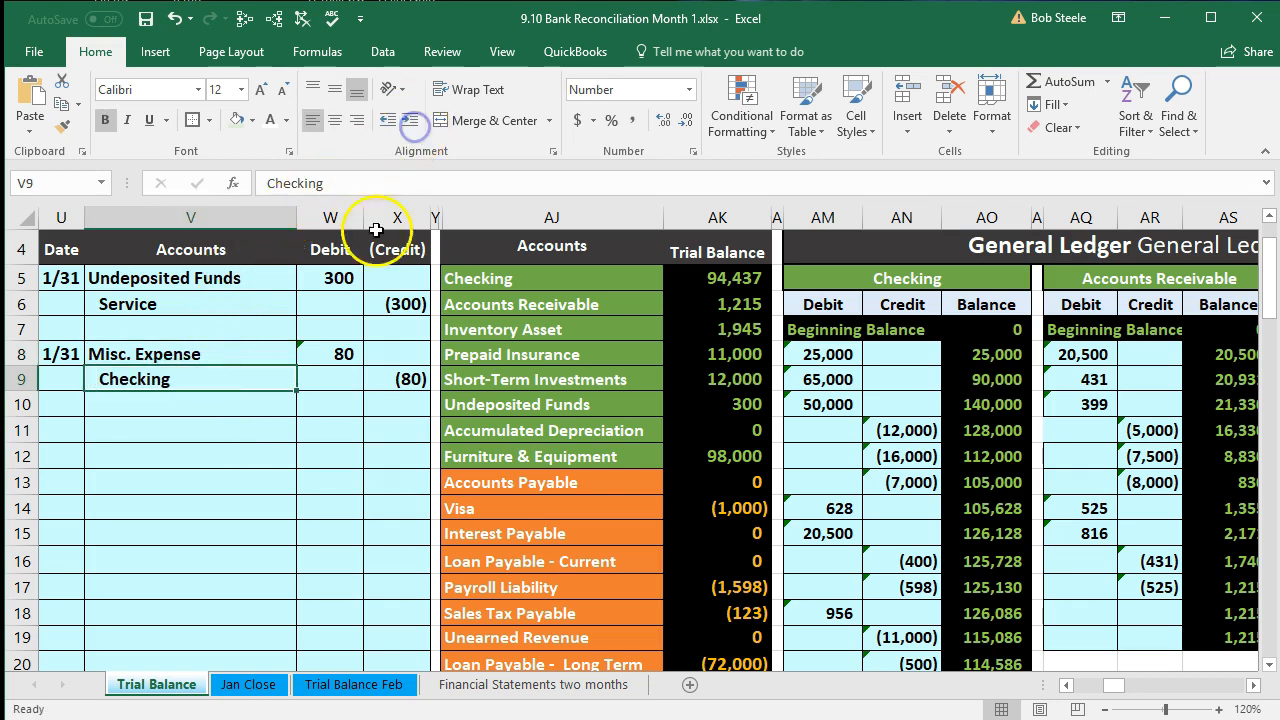
left_click(323, 437)
Fill the Misc. Expense and Checking journal entry in U8:X9 with yellow
left_click_drag(58, 354, 383, 373)
right_click(383, 373)
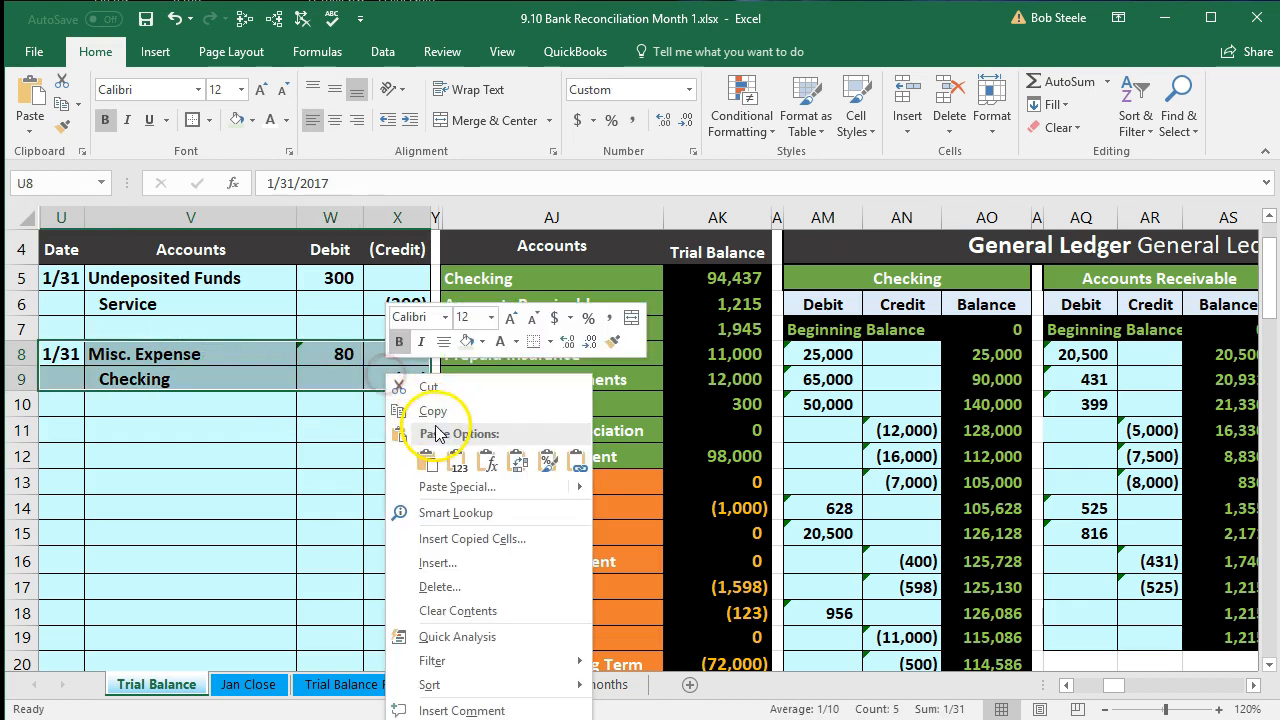
left_click(484, 342)
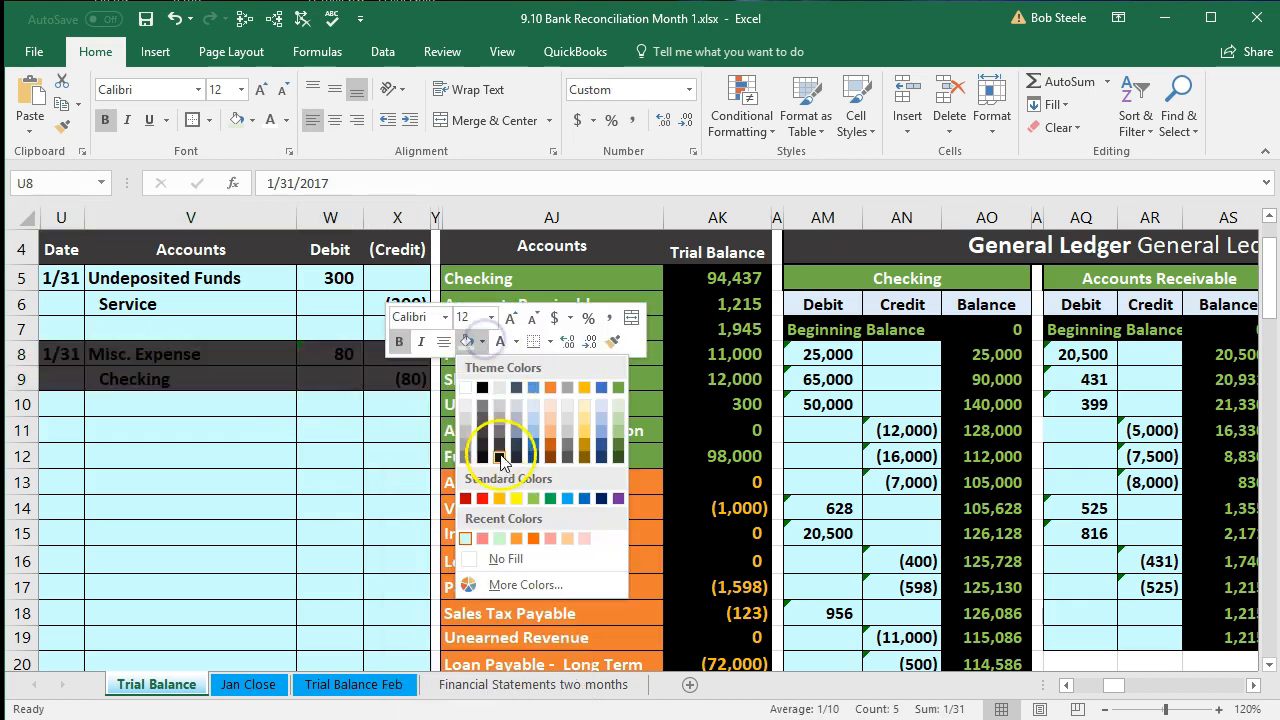
left_click(513, 494)
left_click(314, 451)
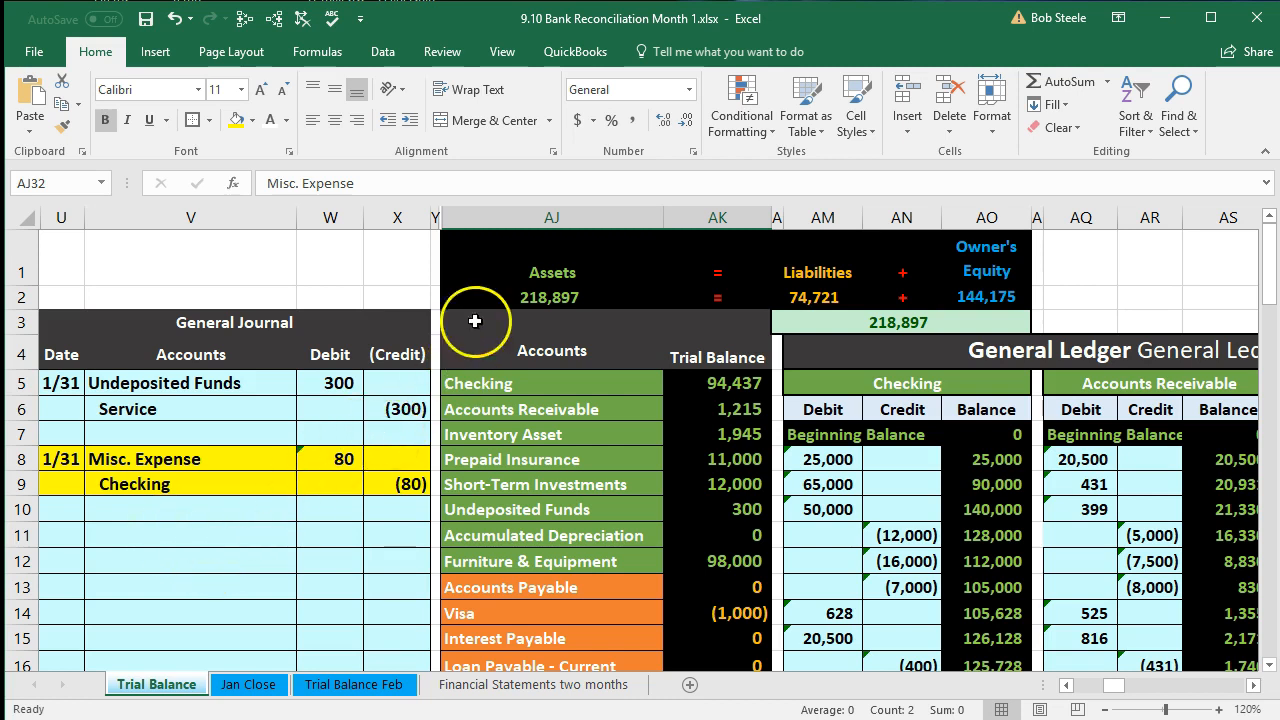
Freeze the panes at AJ1 so the General Journal columns stay in view
left_click(504, 260)
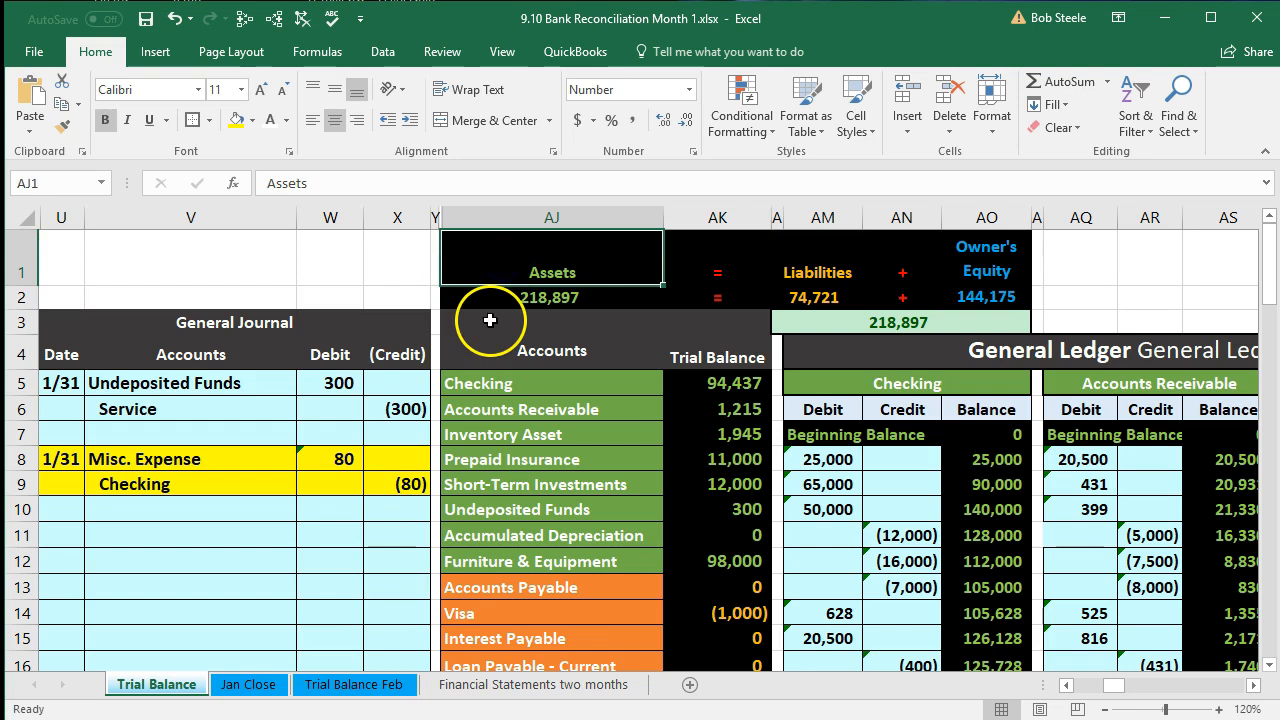
left_click(506, 55)
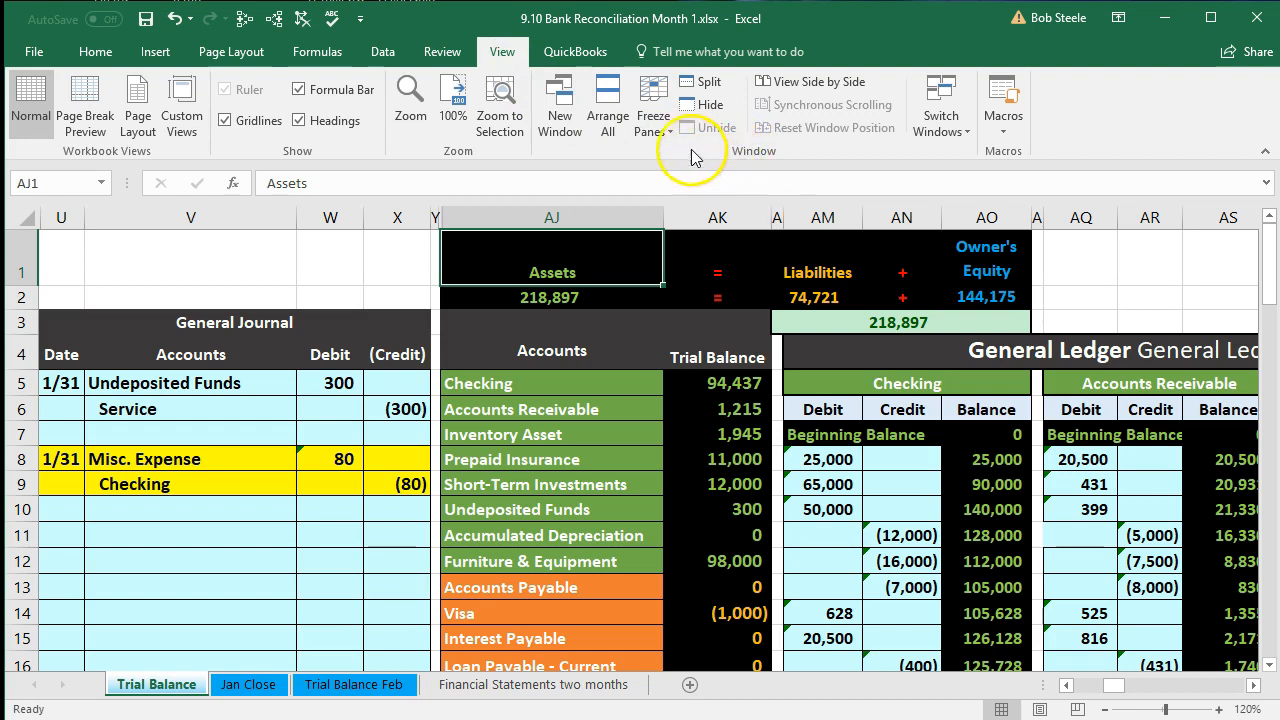
left_click(655, 125)
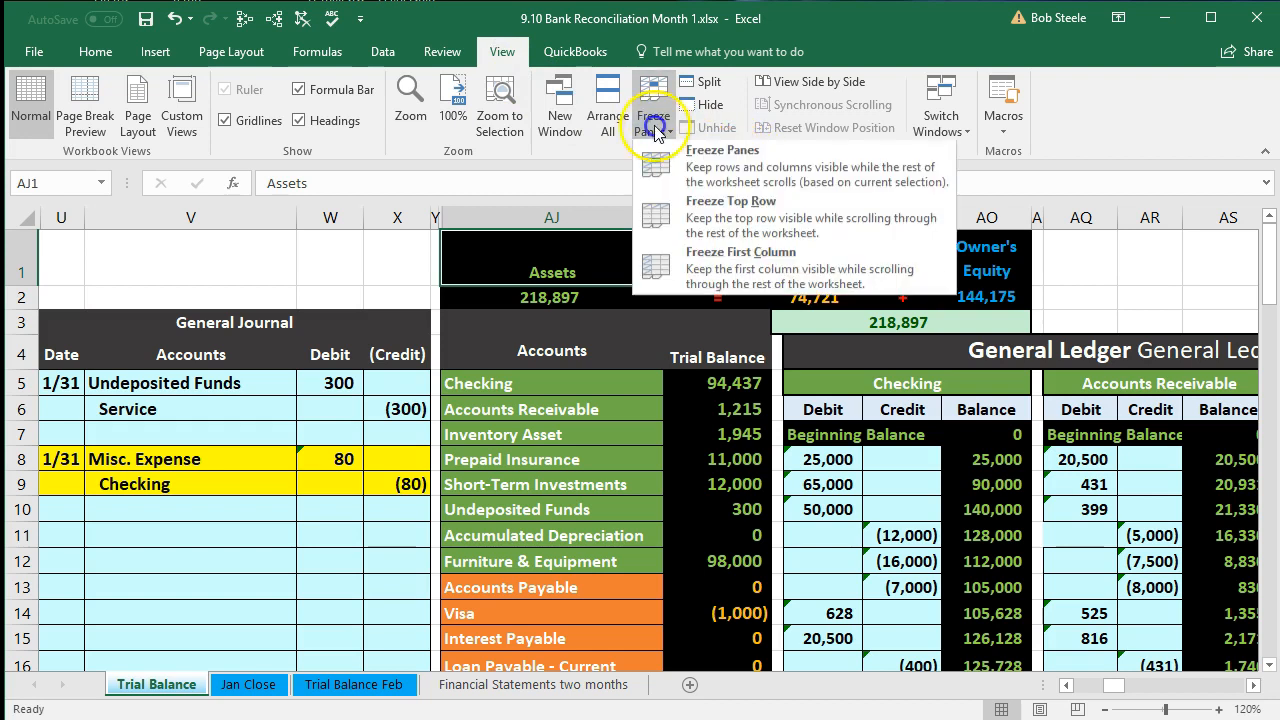
left_click(752, 175)
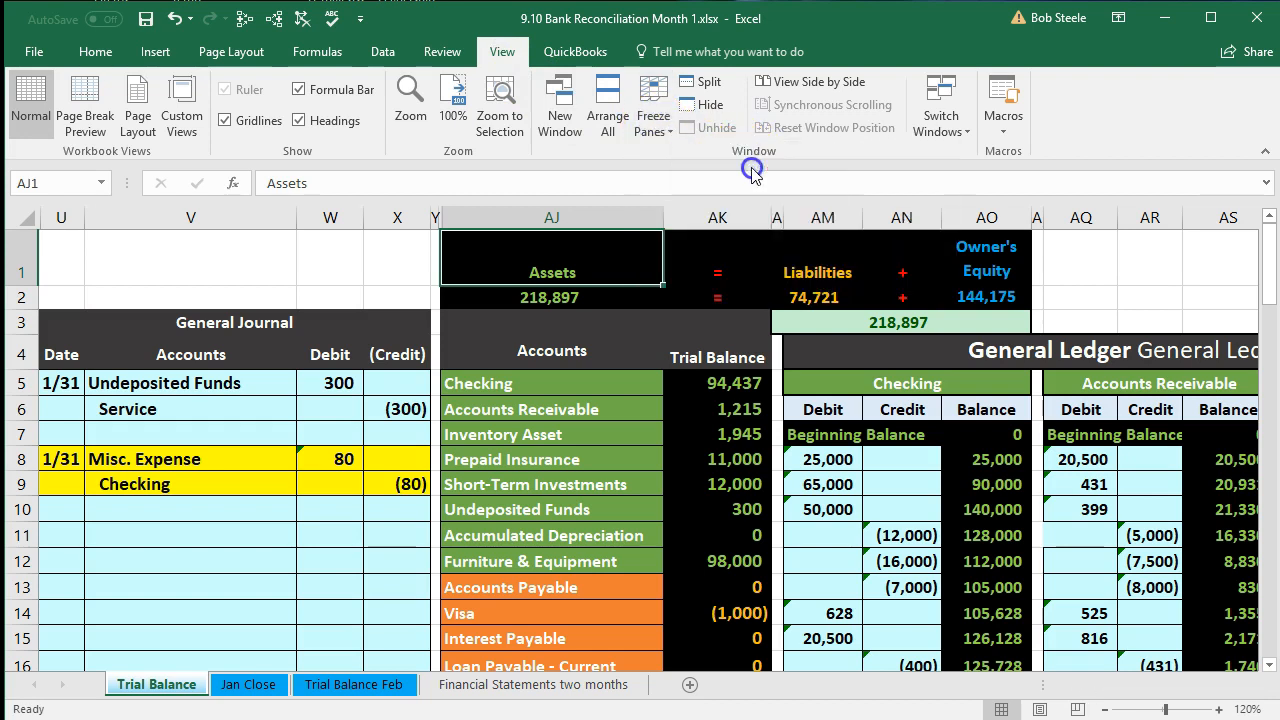
Compare the Misc. Expense debit in the journal entry with the Misc. Expense line of the trial balance
left_click(299, 494)
left_click_drag(200, 459, 323, 457)
scroll(453, 510, "down", 4)
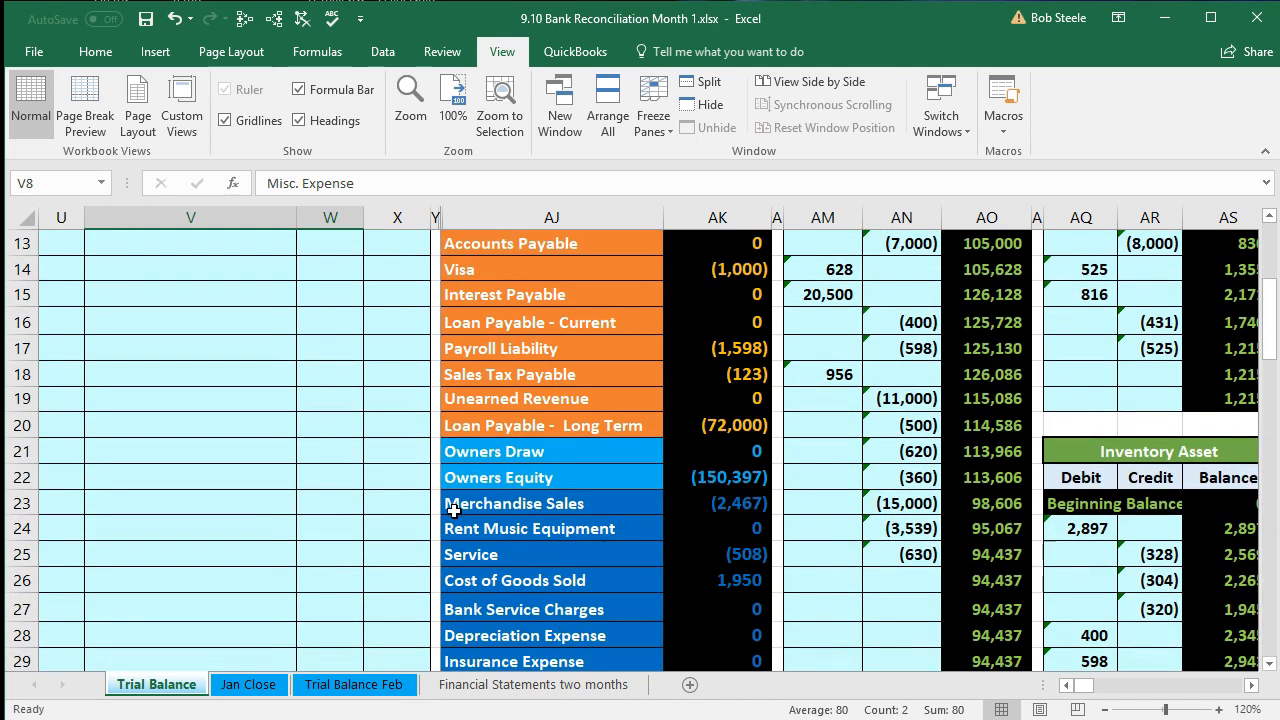
scroll(453, 510, "down", 2)
left_click_drag(480, 576, 694, 577)
scroll(551, 476, "down", 1)
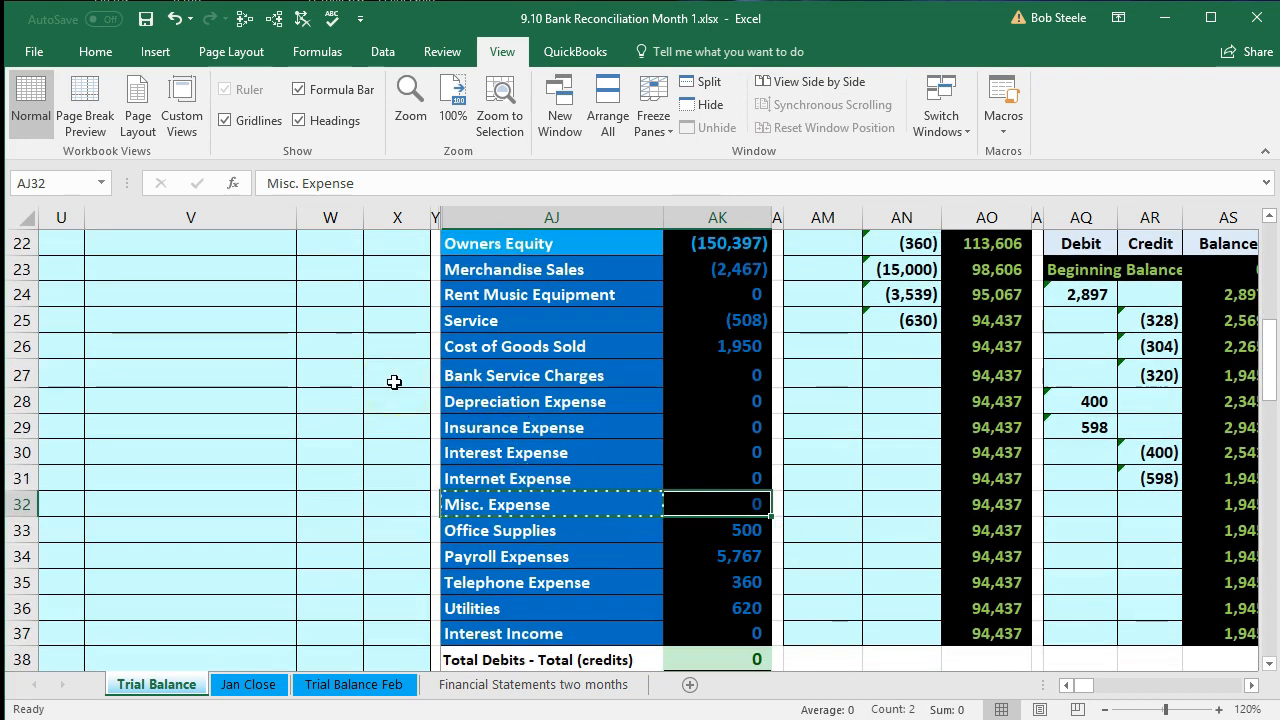
Post the journal debit to the Misc. Expense ledger account by entering =W8 in BO36
key("Right")
key("Right")
key("Right")
key("Right")
key("Right")
key("Right")
key("Right")
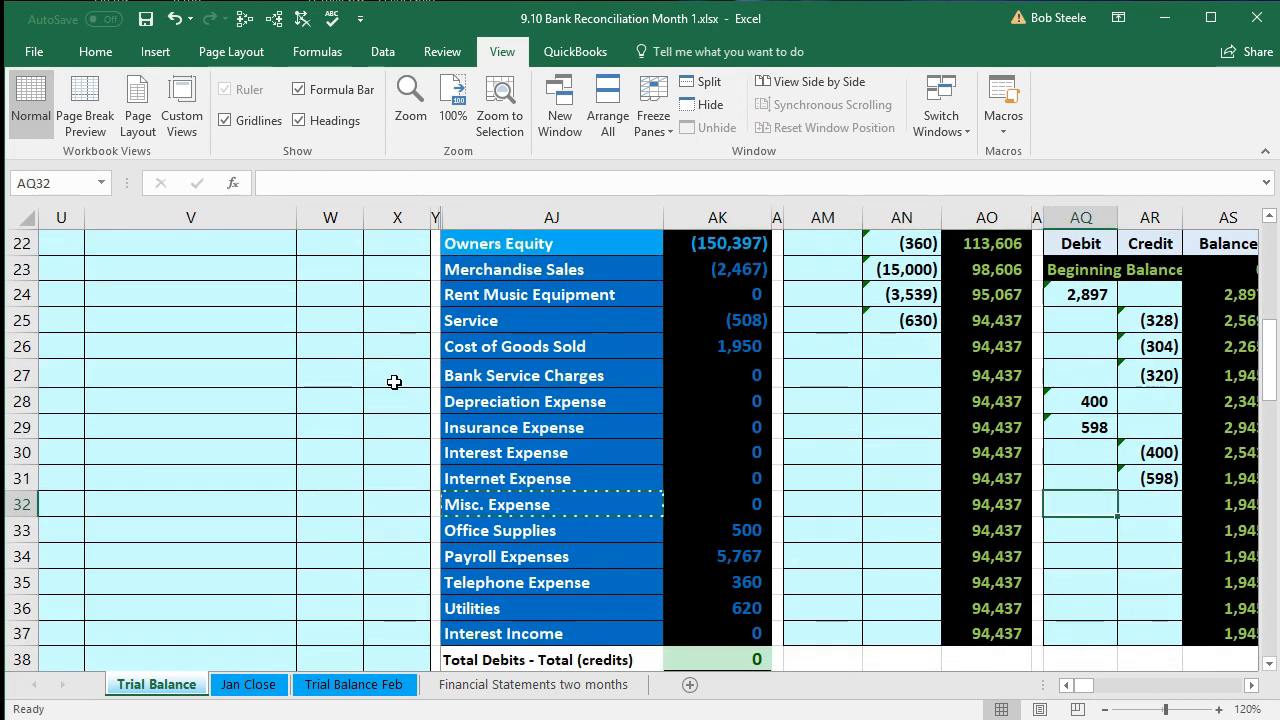
key("Right")
key("Right")
key("Right")
key("Right")
key("Right")
key("Right")
key("Right")
key("Right")
key("Right")
key("Right")
key("Right")
key("Right")
key("Right")
key("Right")
key("Right")
key("Right")
key("Right")
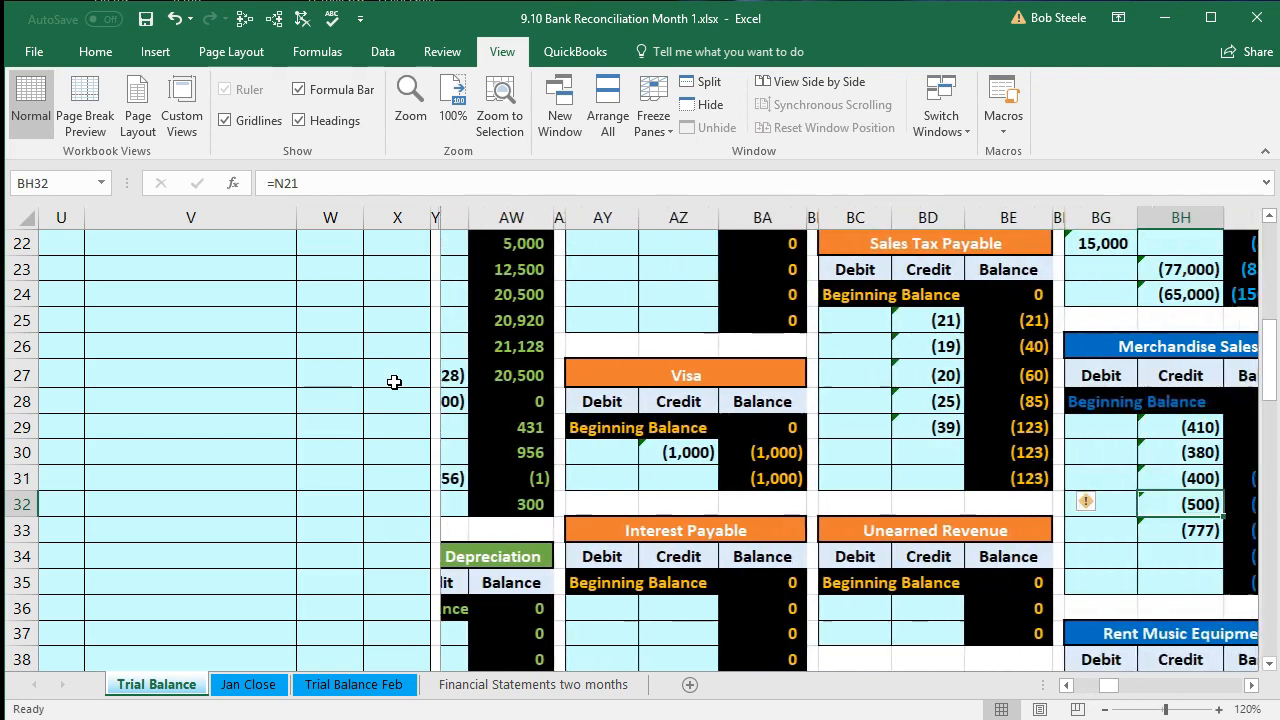
key("Right")
key("Right")
key("Right")
key("Right")
key("Right")
key("Right")
key("Right")
key("Right")
key("Right")
key("Right")
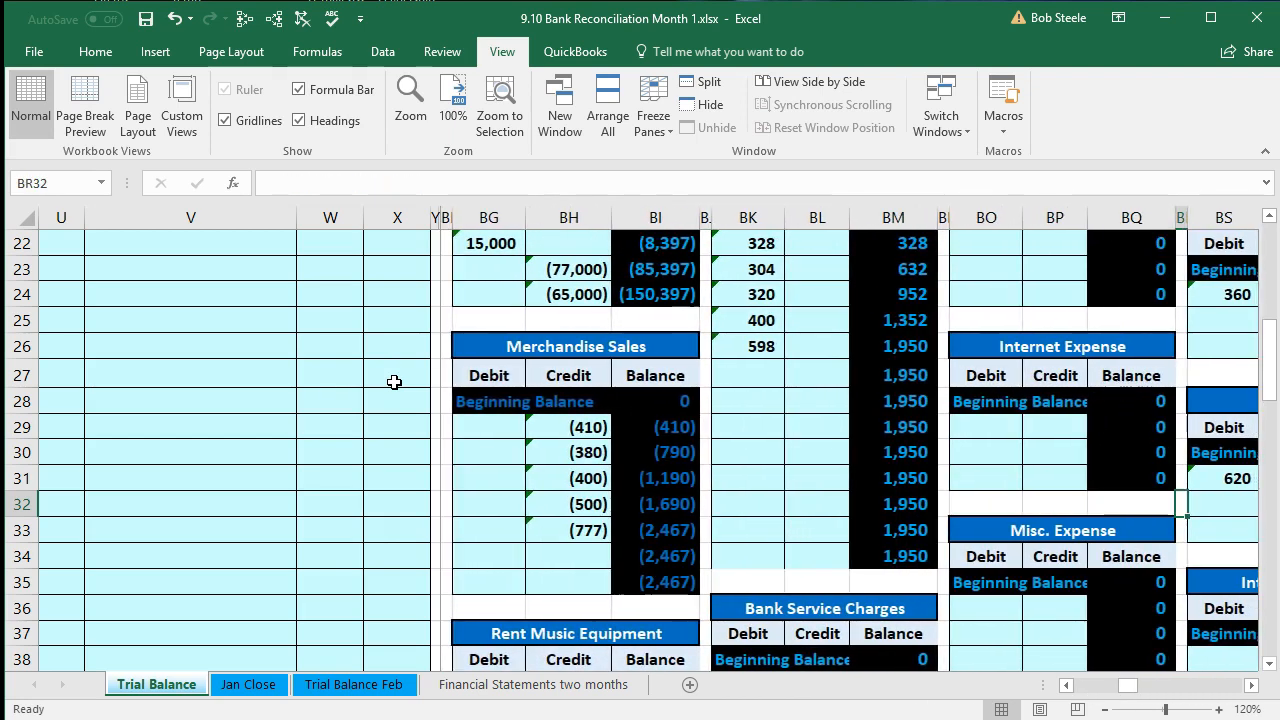
key("Right")
key("Right")
key("Right")
key("Right")
key("Right")
key("Right")
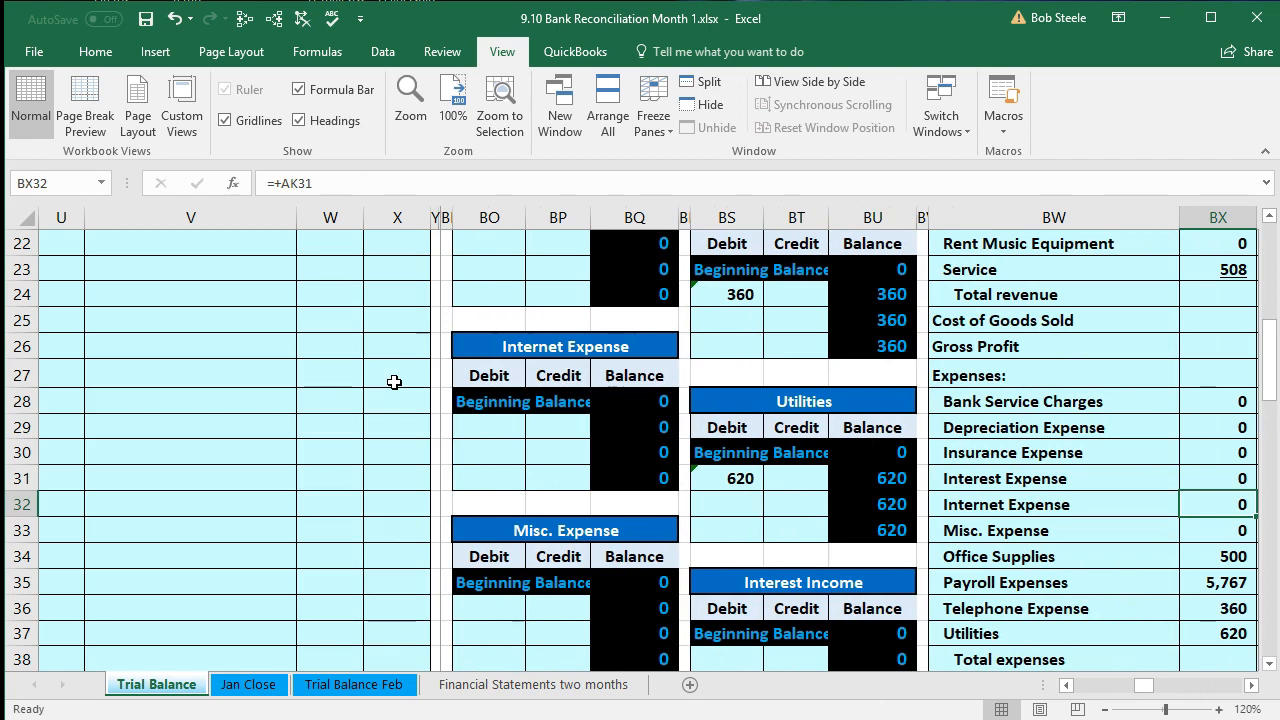
left_click(499, 607)
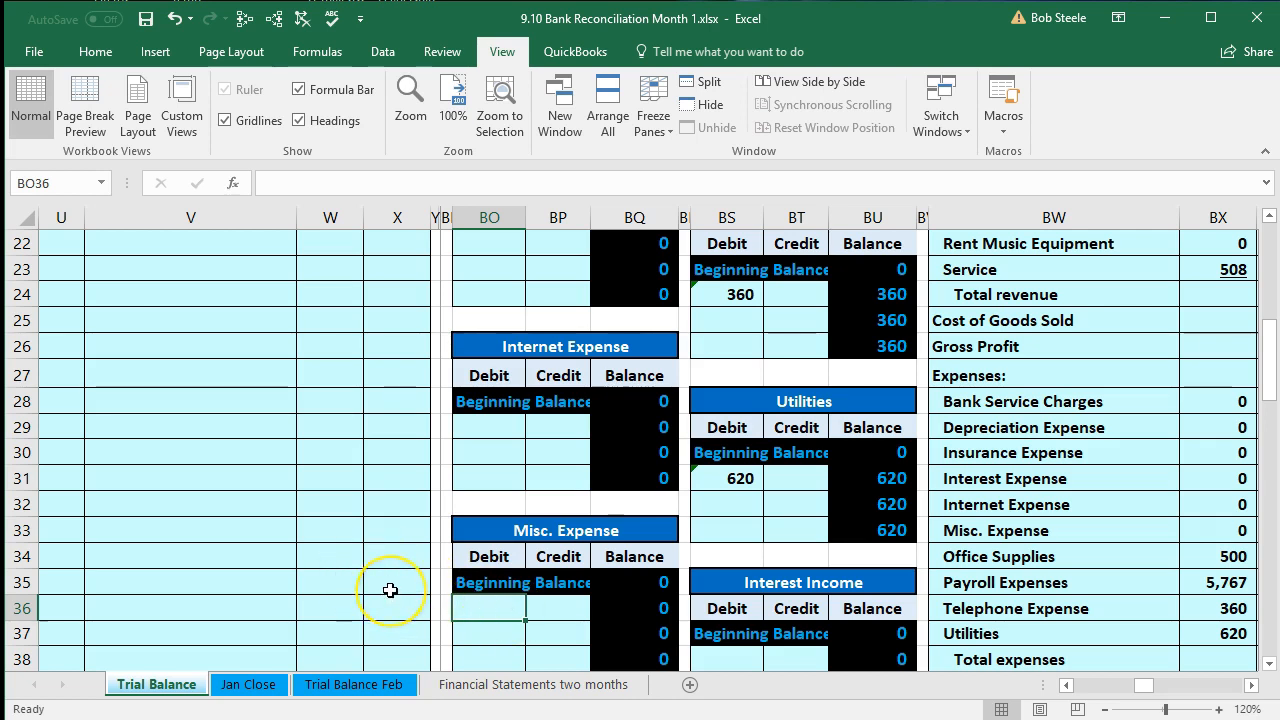
scroll(389, 591, "up", 3)
scroll(390, 591, "up", 2)
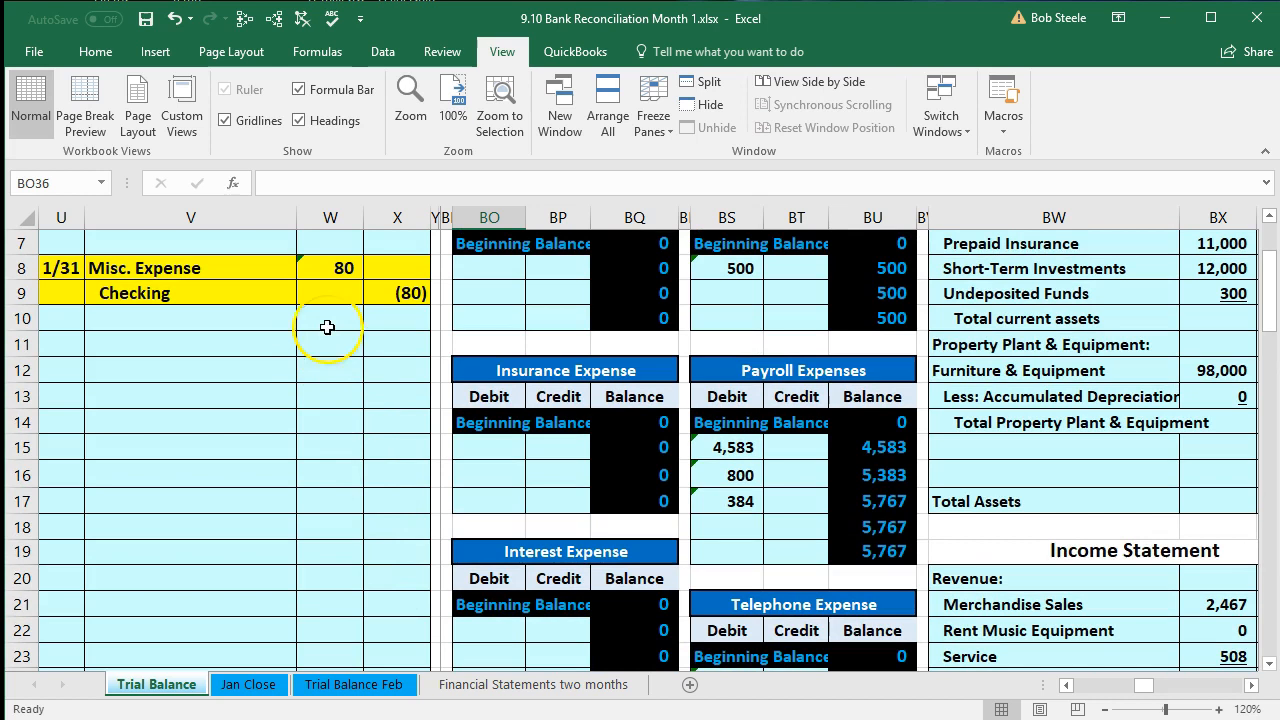
scroll(330, 300, "down", 6)
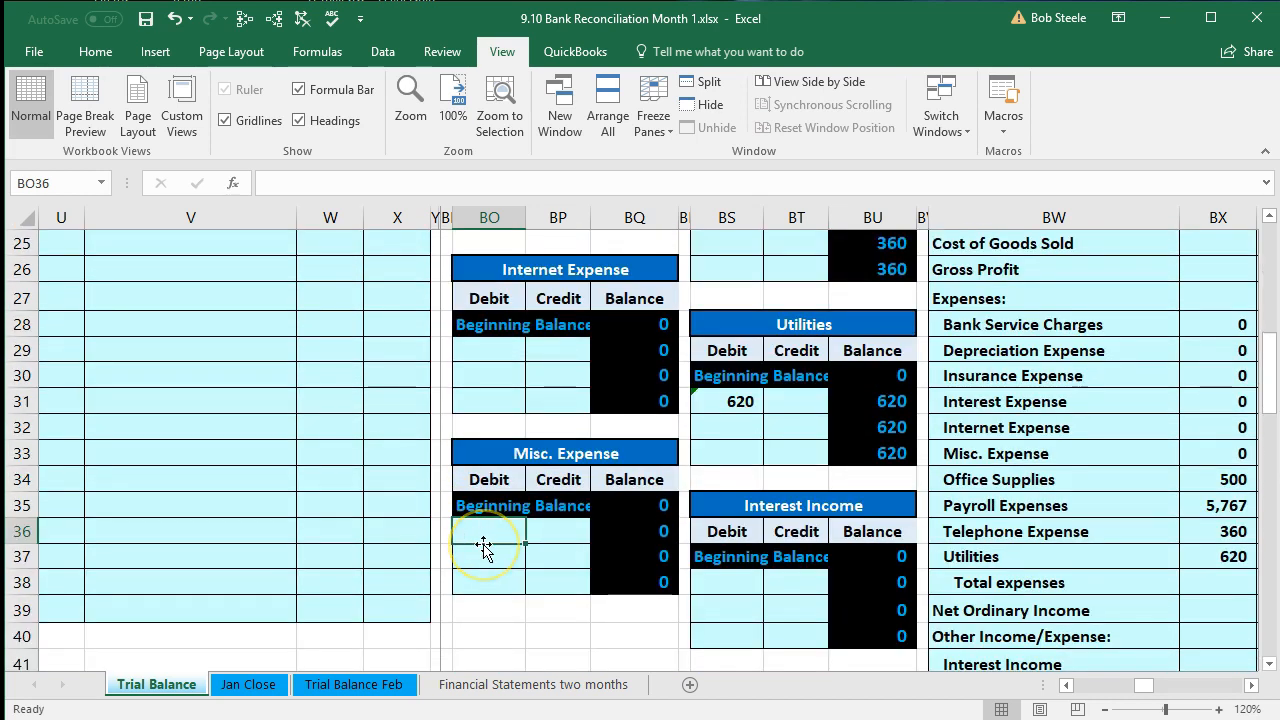
type("=")
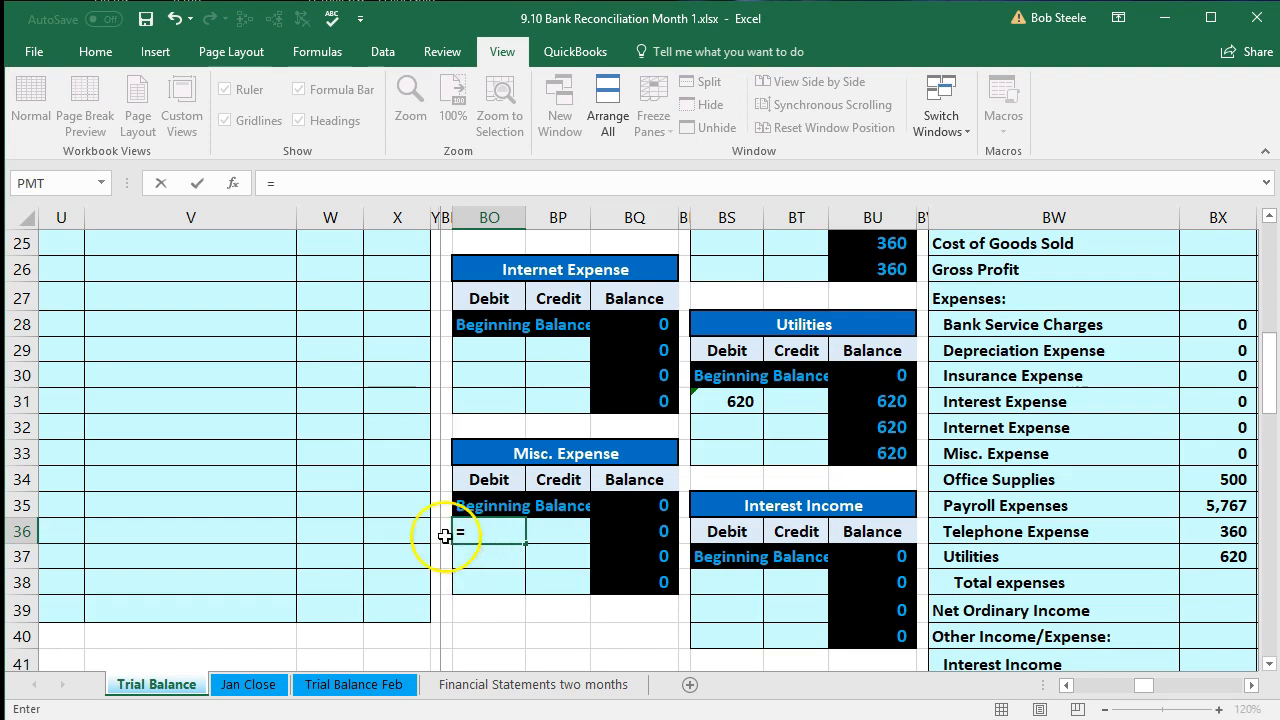
scroll(410, 515, "up", 7)
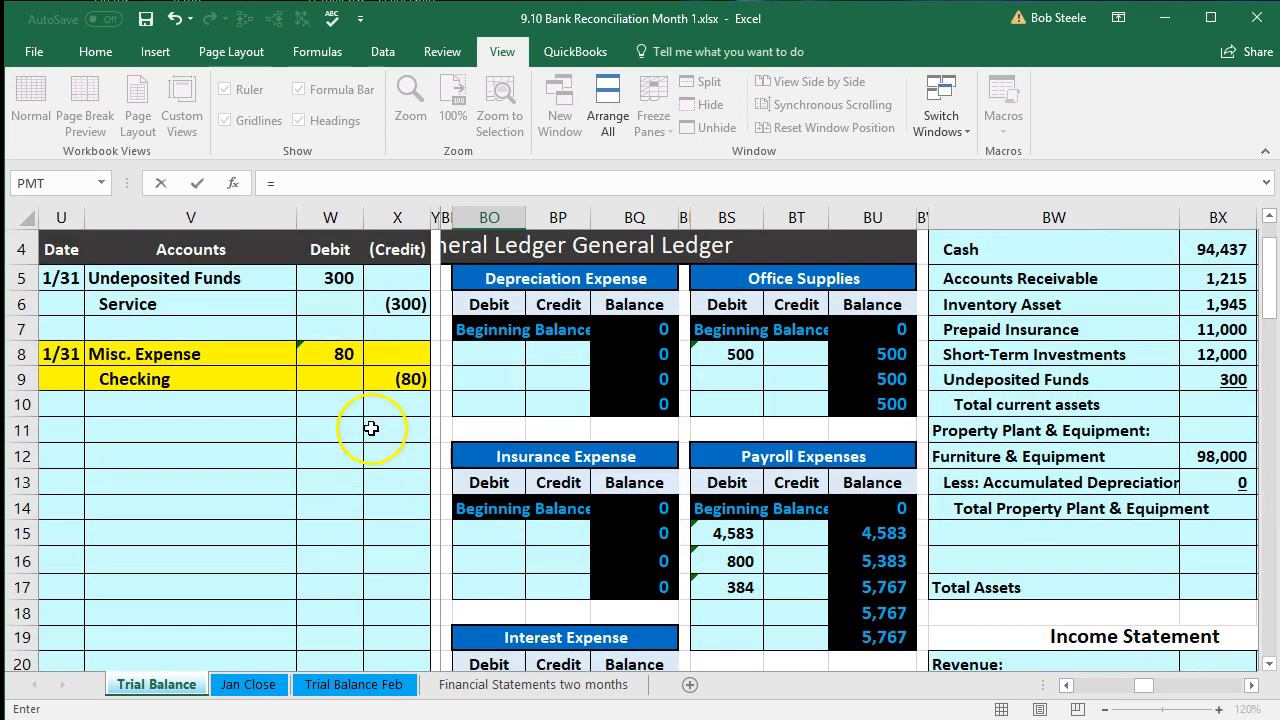
left_click(333, 354)
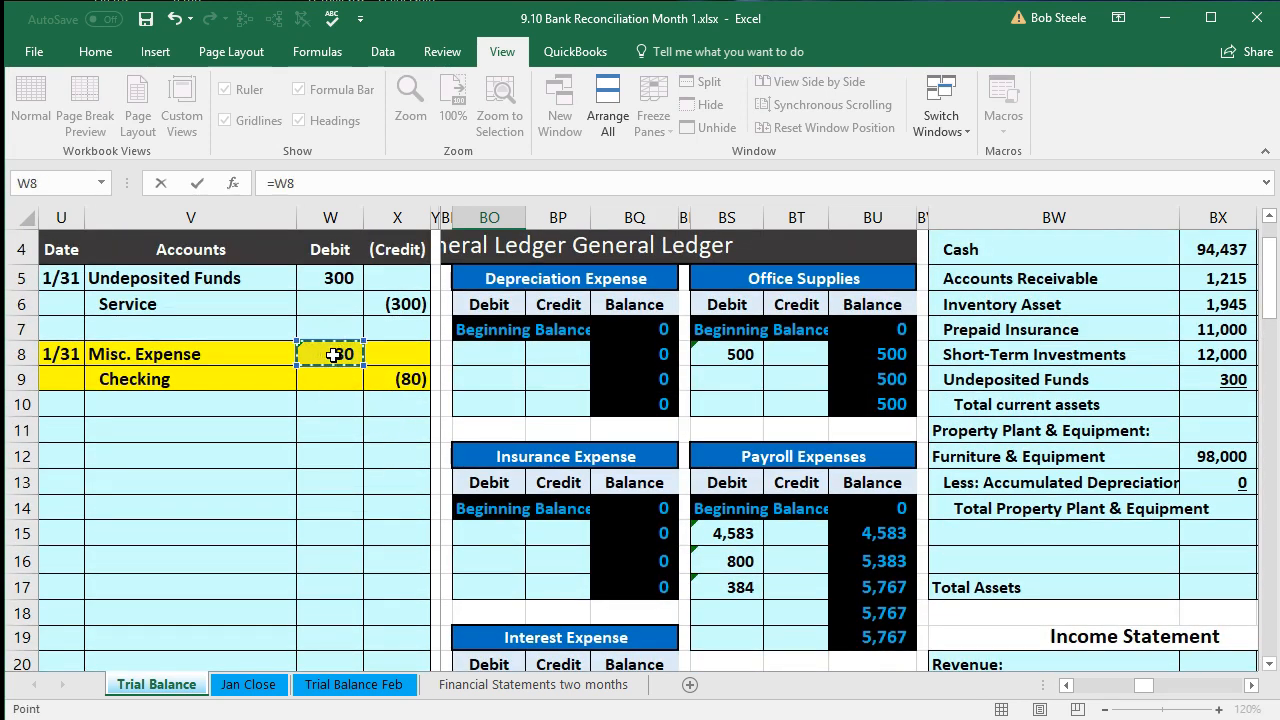
key("Return")
scroll(334, 354, "down", 7)
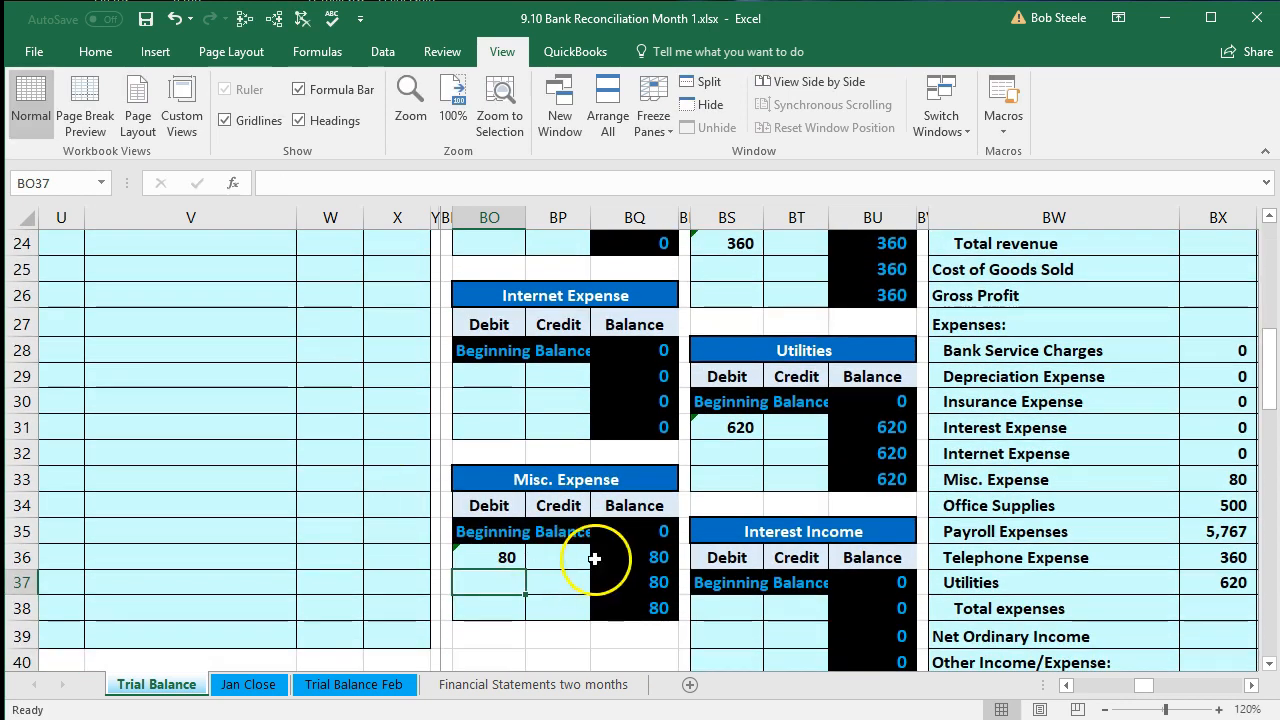
Check the Misc. Expense ledger balance against its trial balance line, the total debits minus credits and the net income
left_click(632, 556)
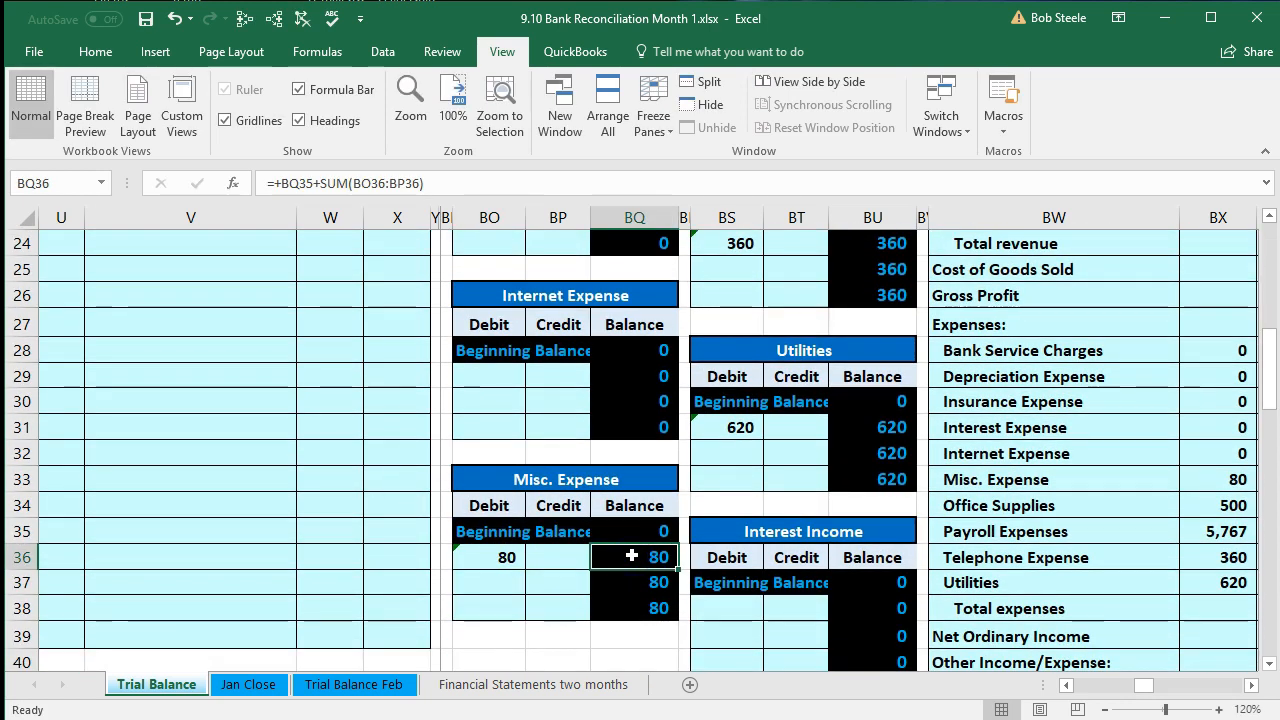
key("Left")
key("Left")
key("Left")
key("Left")
key("Left")
key("Left")
key("Left")
key("Left")
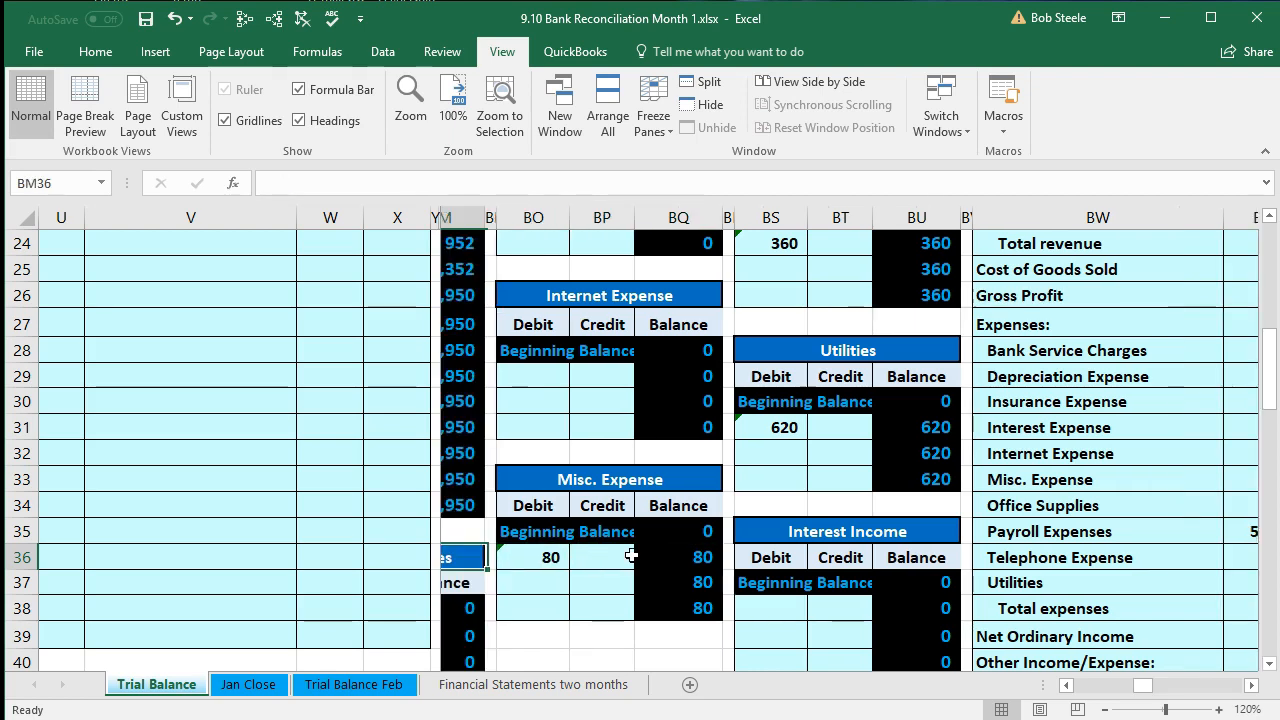
key("Left")
key("Left")
key("Left")
key("Left")
key("Left")
key("Left")
key("Left")
key("Left")
key("Left")
key("Left")
key("Left")
key("Left")
key("Left")
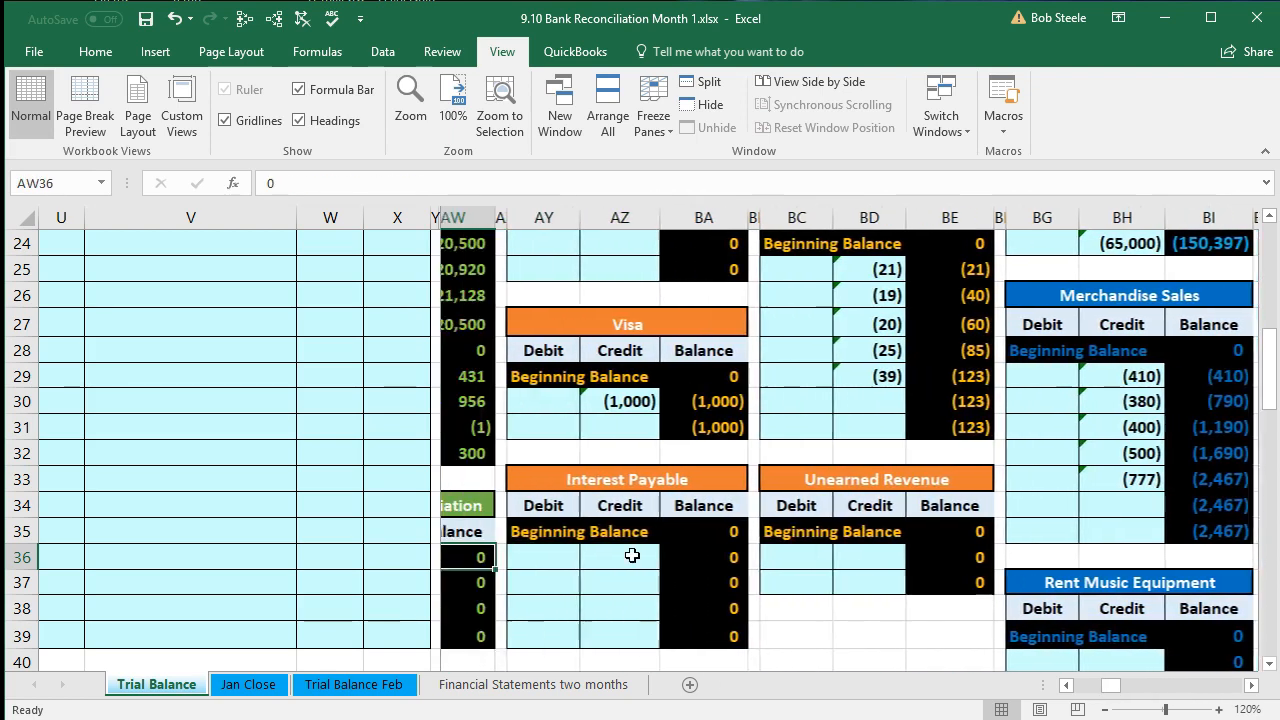
key("Left")
key("Left")
key("Left")
key("Left")
key("Left")
key("Left")
key("Left")
key("Left")
key("Left")
key("Left")
key("Left")
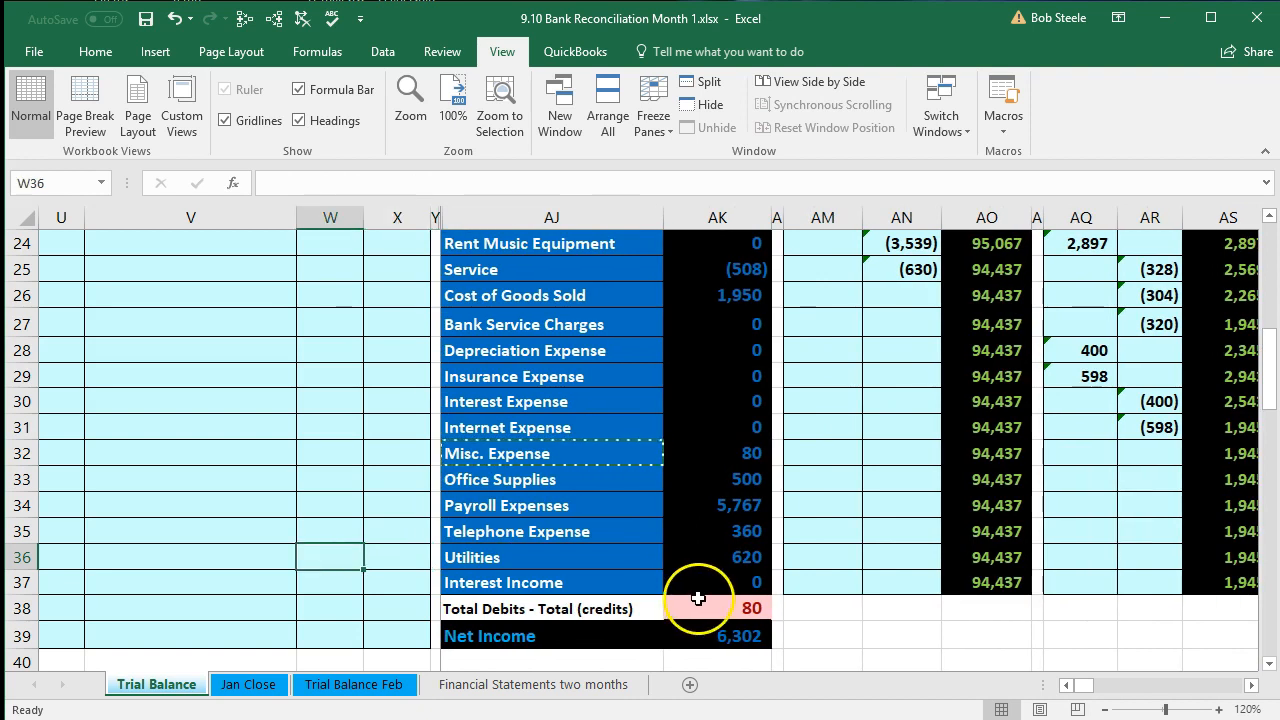
left_click(695, 598)
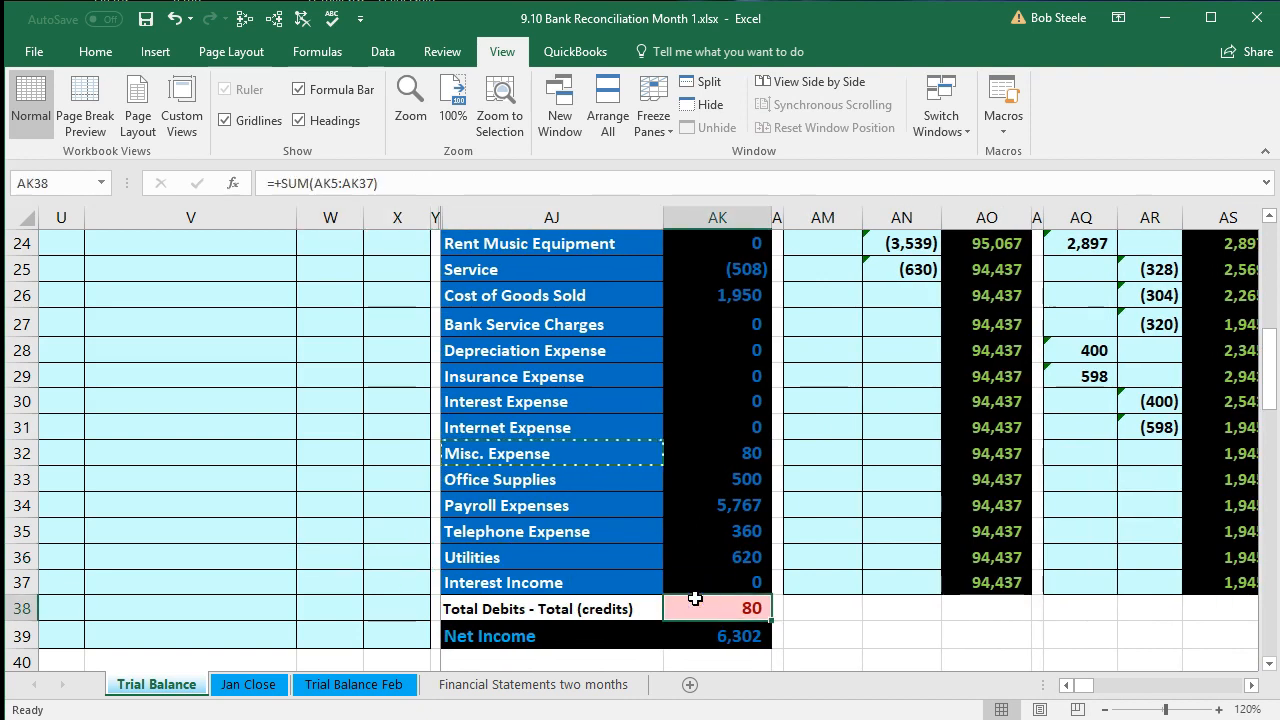
left_click(713, 455)
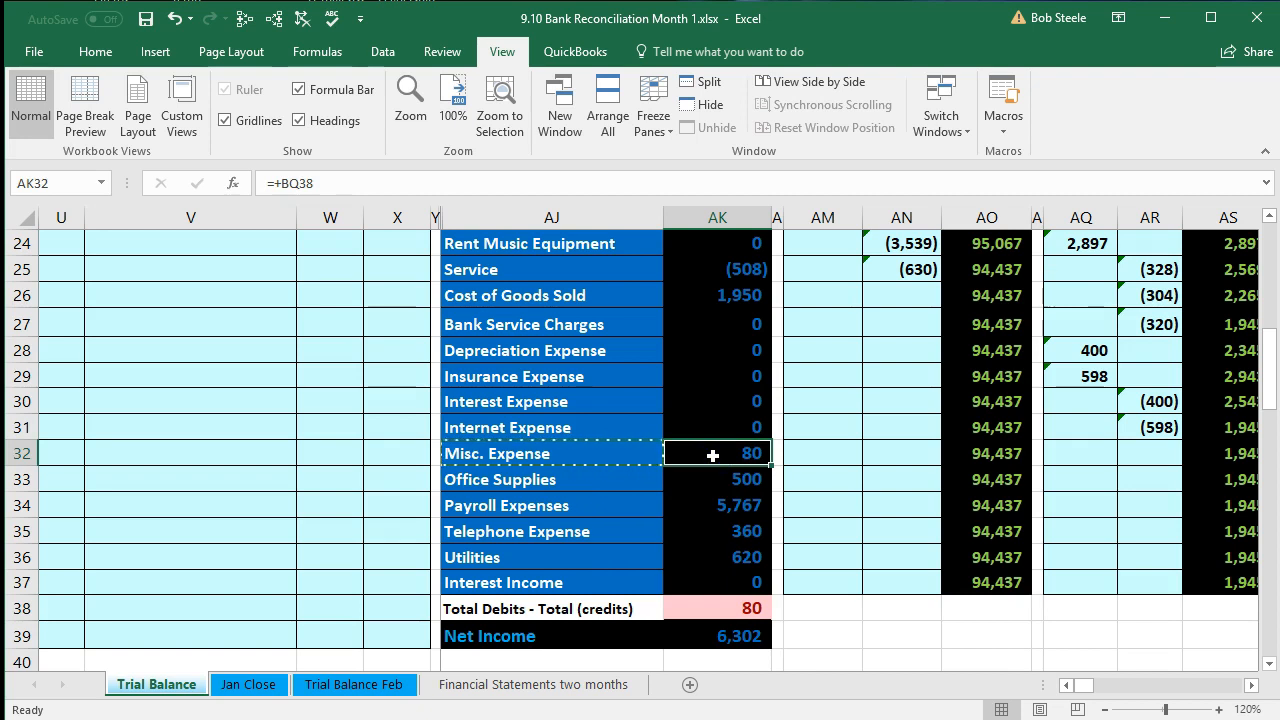
left_click(725, 638)
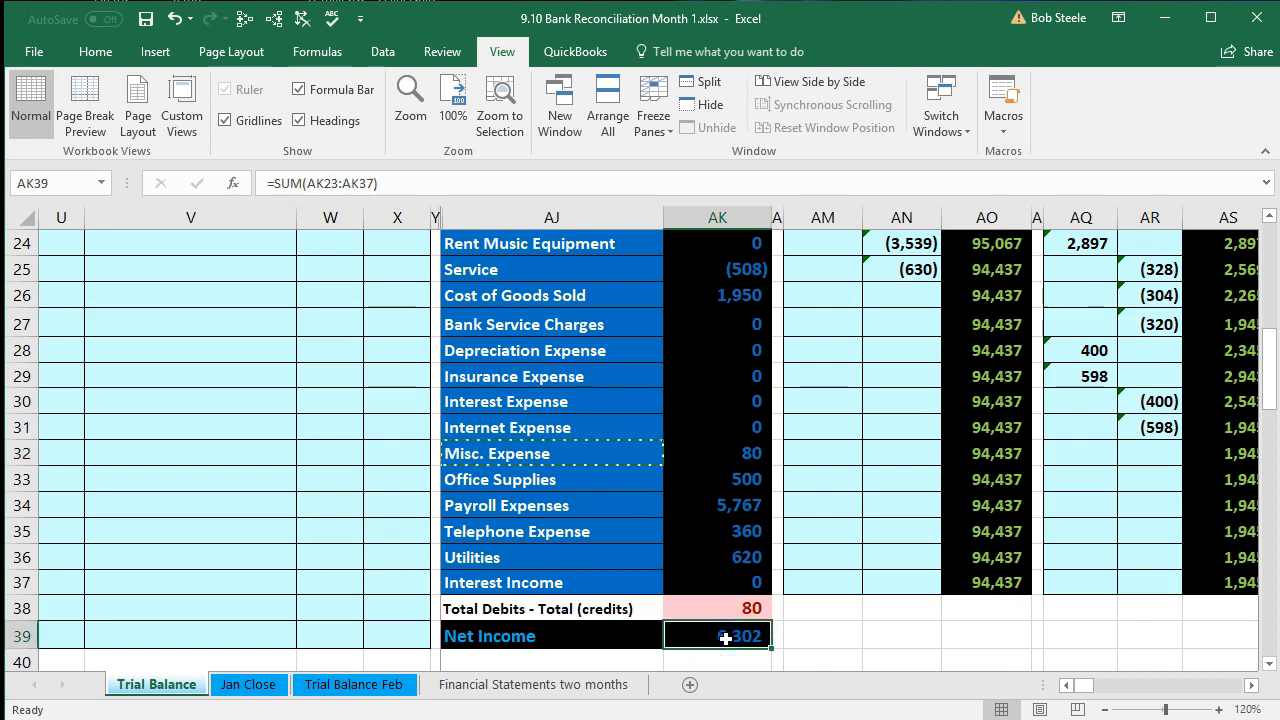
Post the journal's Checking credit to the Checking ledger account by entering =X9 in AN26
scroll(231, 510, "up", 7)
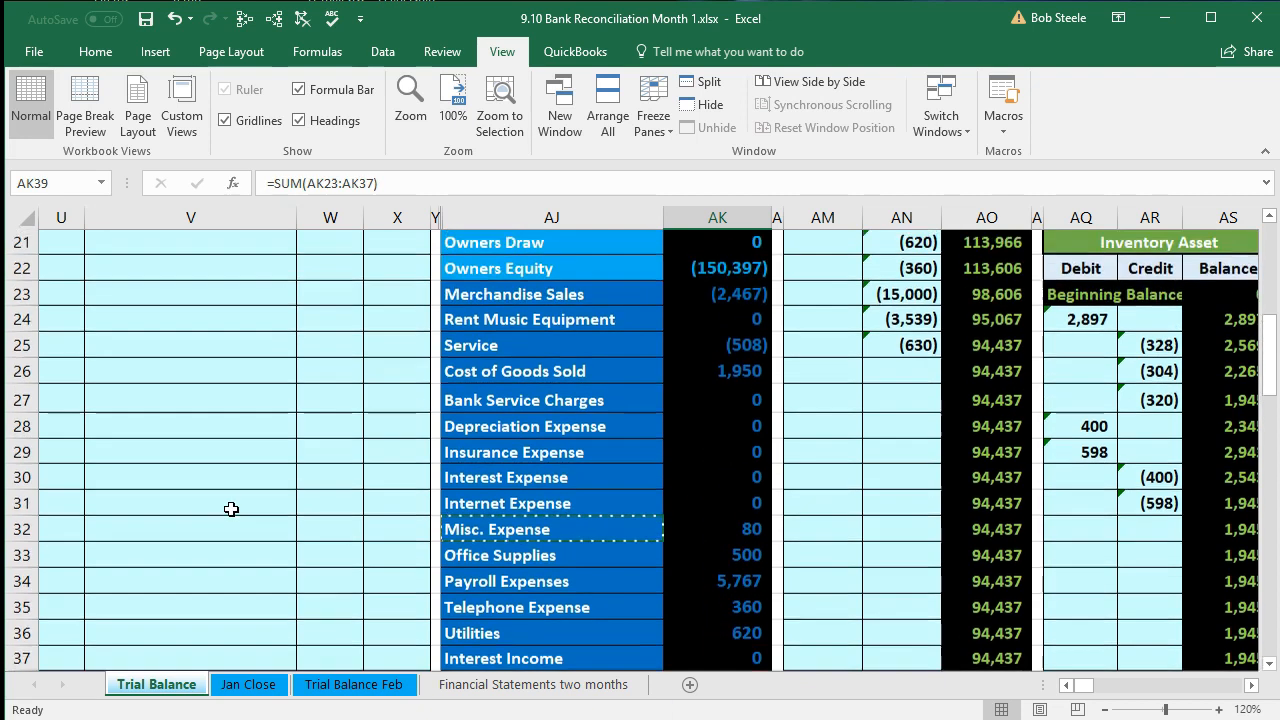
left_click_drag(144, 380, 322, 394)
left_click_drag(212, 400, 414, 417)
left_click(495, 306)
left_click_drag(495, 306, 684, 305)
scroll(845, 370, "down", 3)
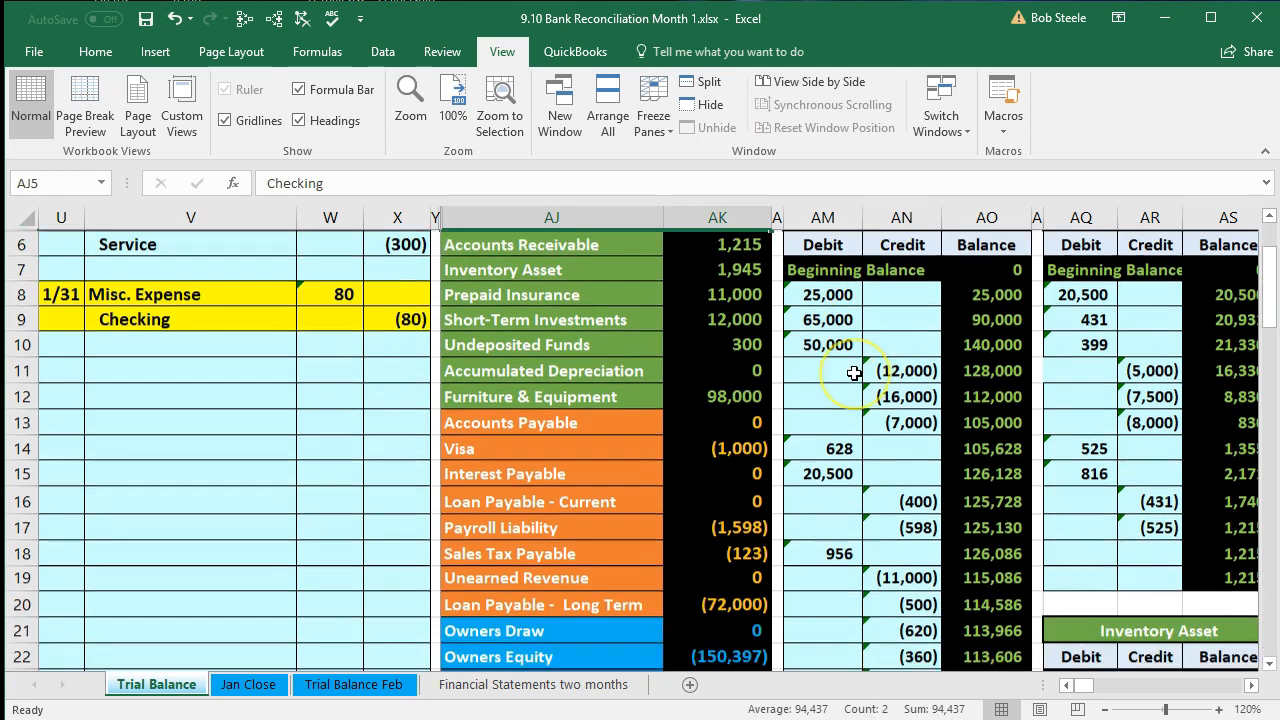
scroll(853, 372, "down", 1)
left_click(903, 528)
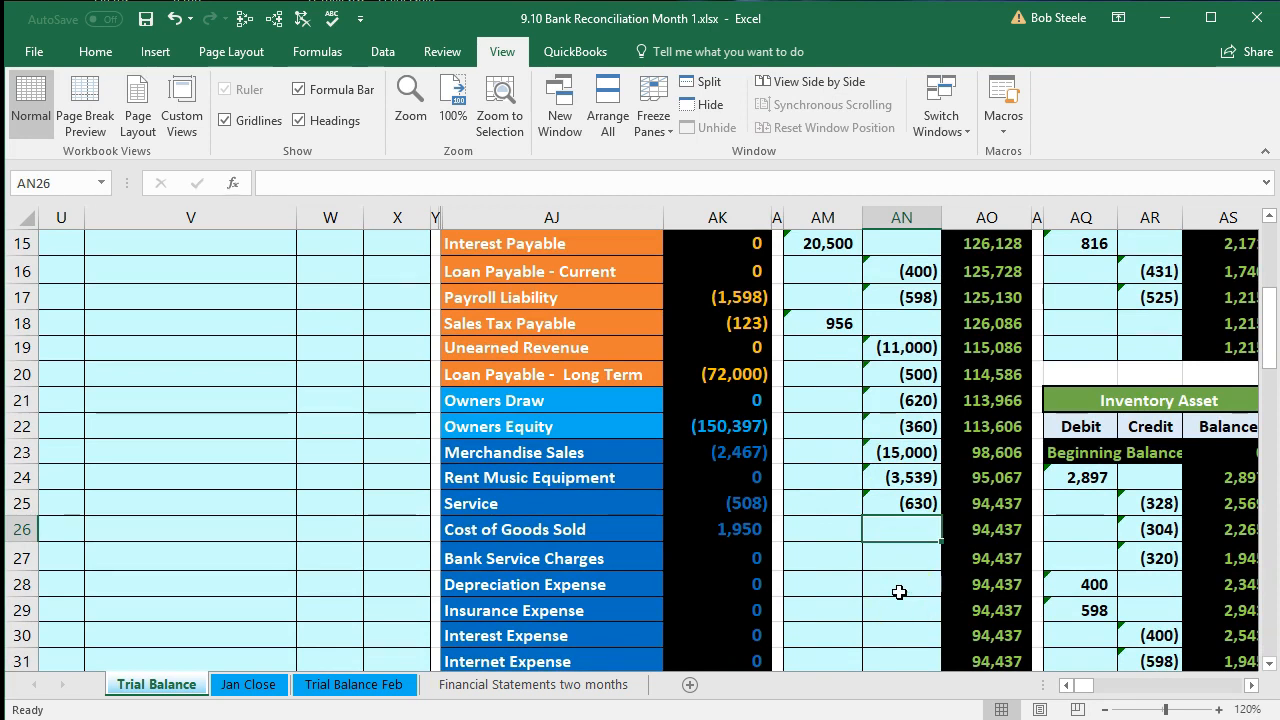
type("=")
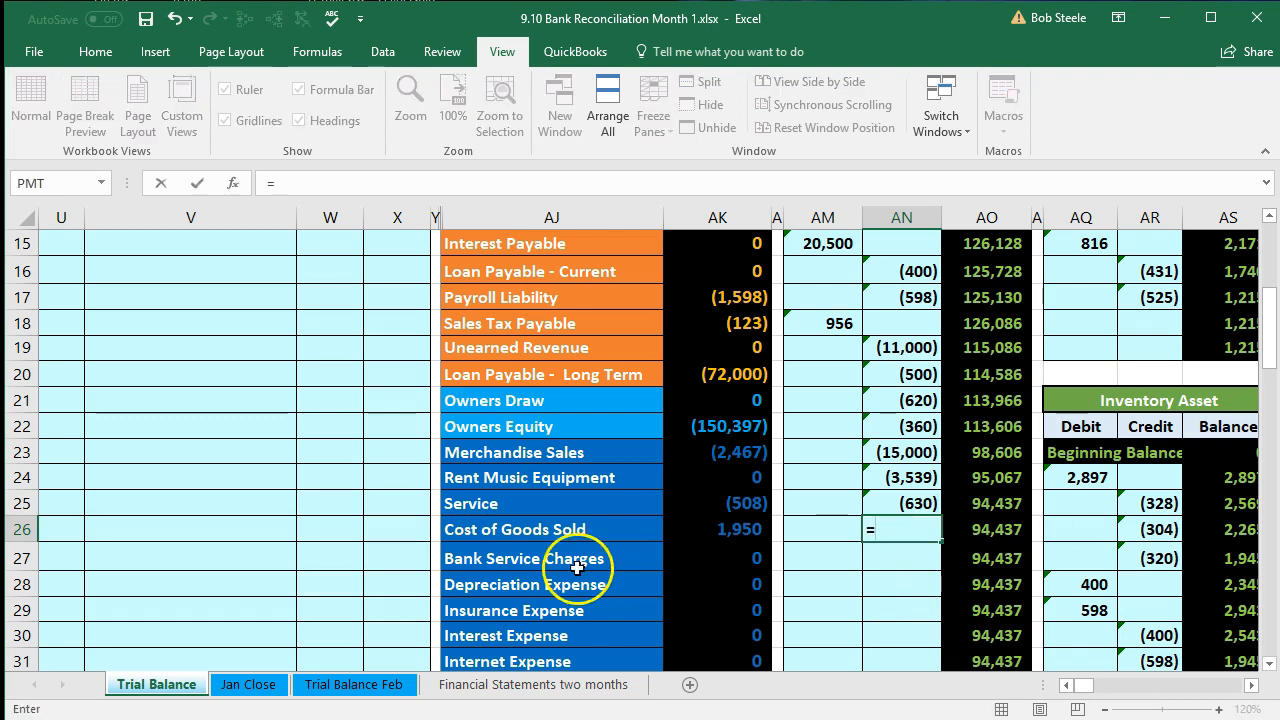
scroll(415, 530, "up", 3)
left_click(398, 320)
key("Return")
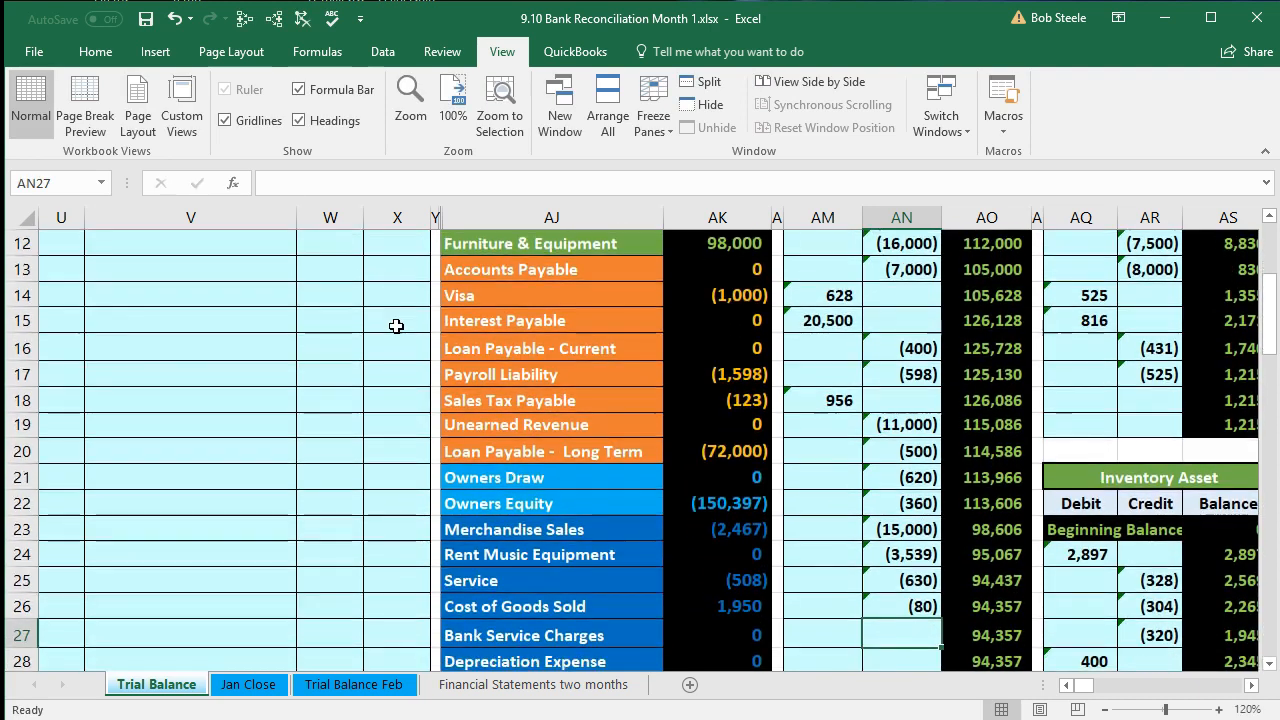
Compare the Checking balance in the ledger and trial balance with the Book Balance section and bank service charge on the Trial Balance Feb sheet
left_click(990, 533)
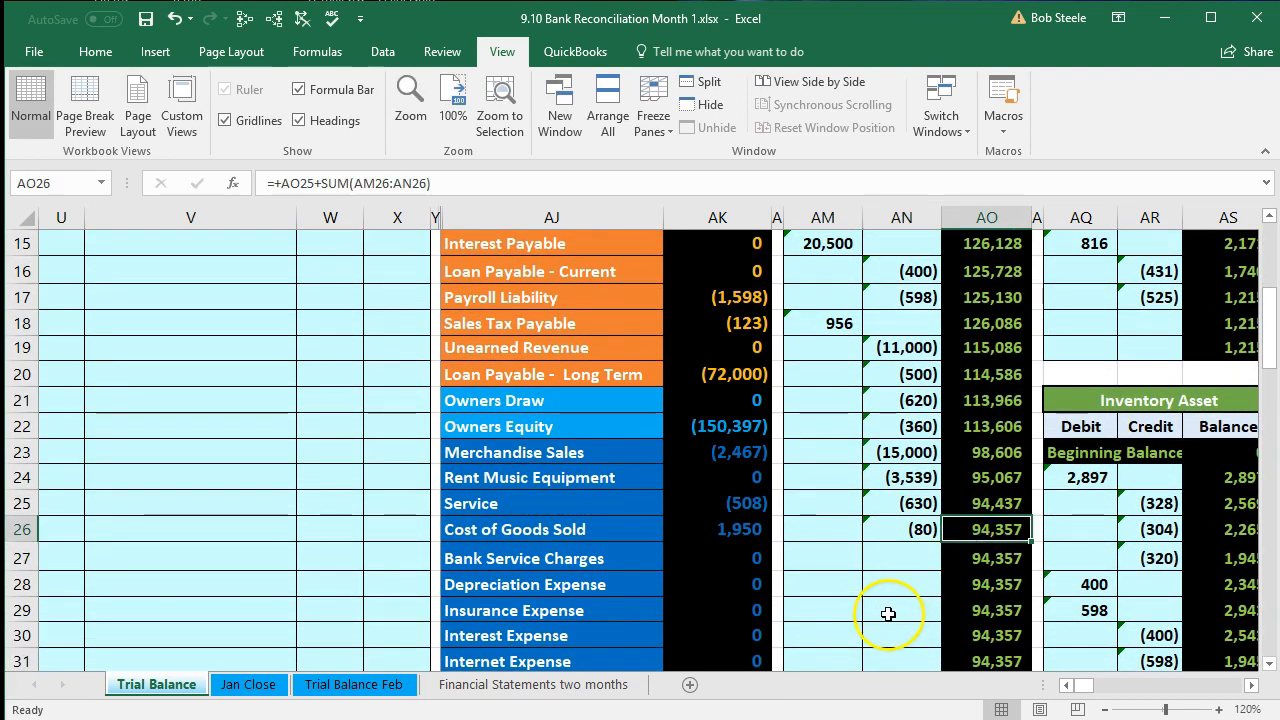
scroll(888, 613, "up", 4)
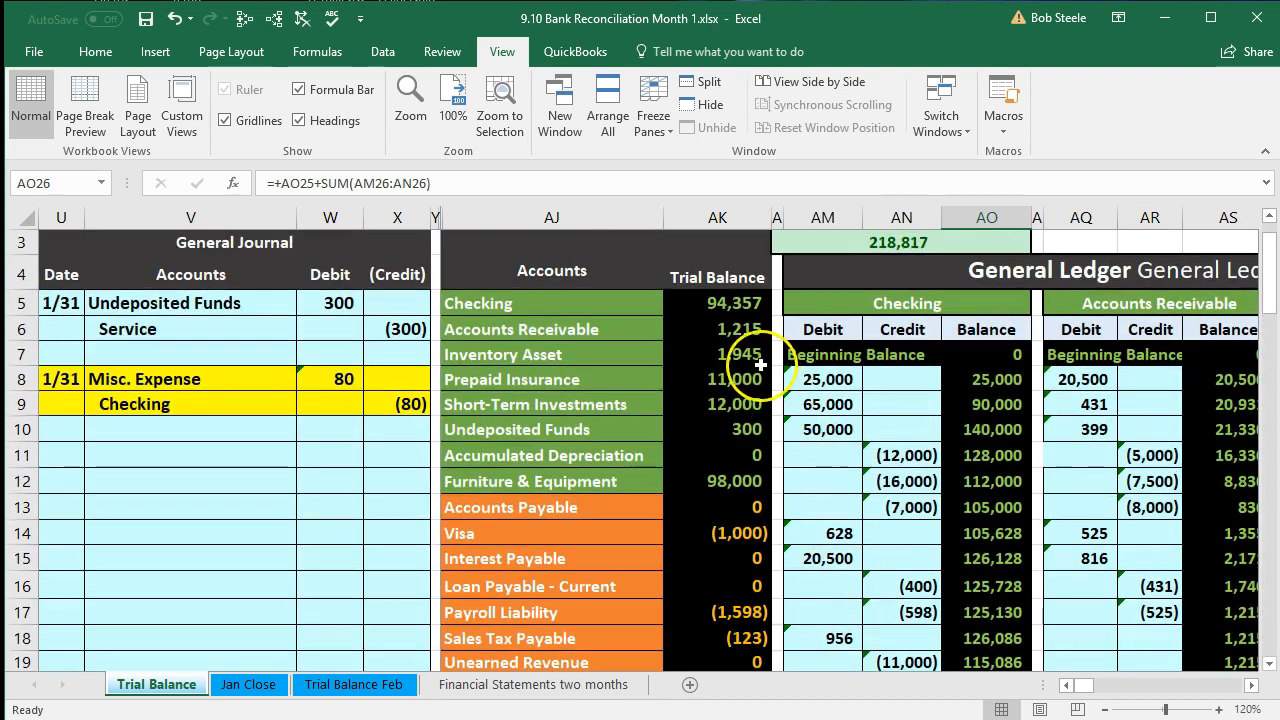
left_click(708, 311)
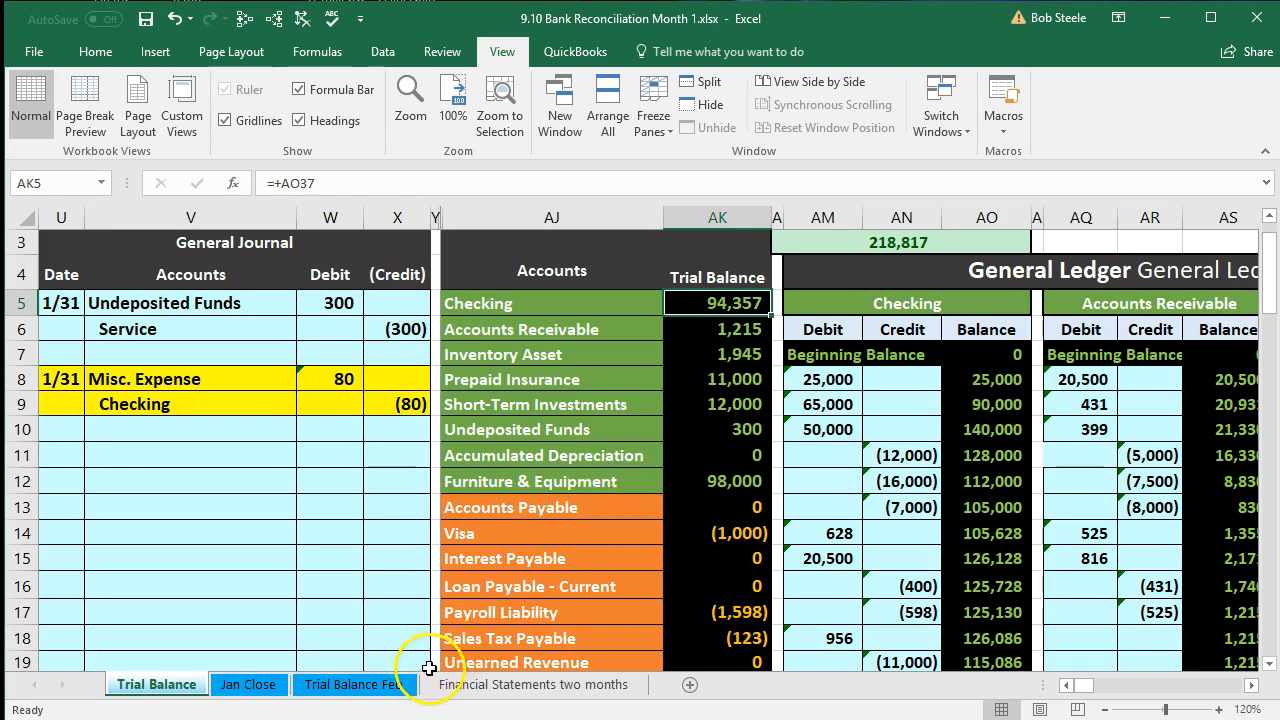
left_click(337, 686)
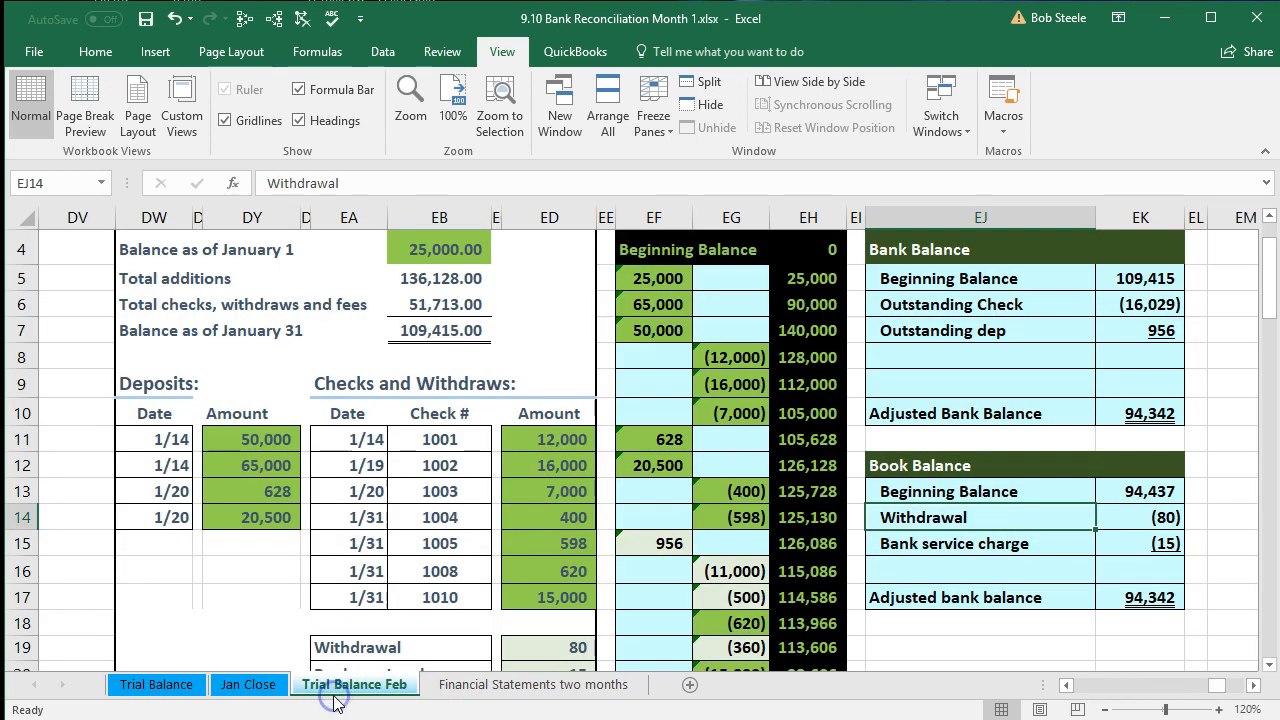
left_click_drag(1005, 541, 1109, 545)
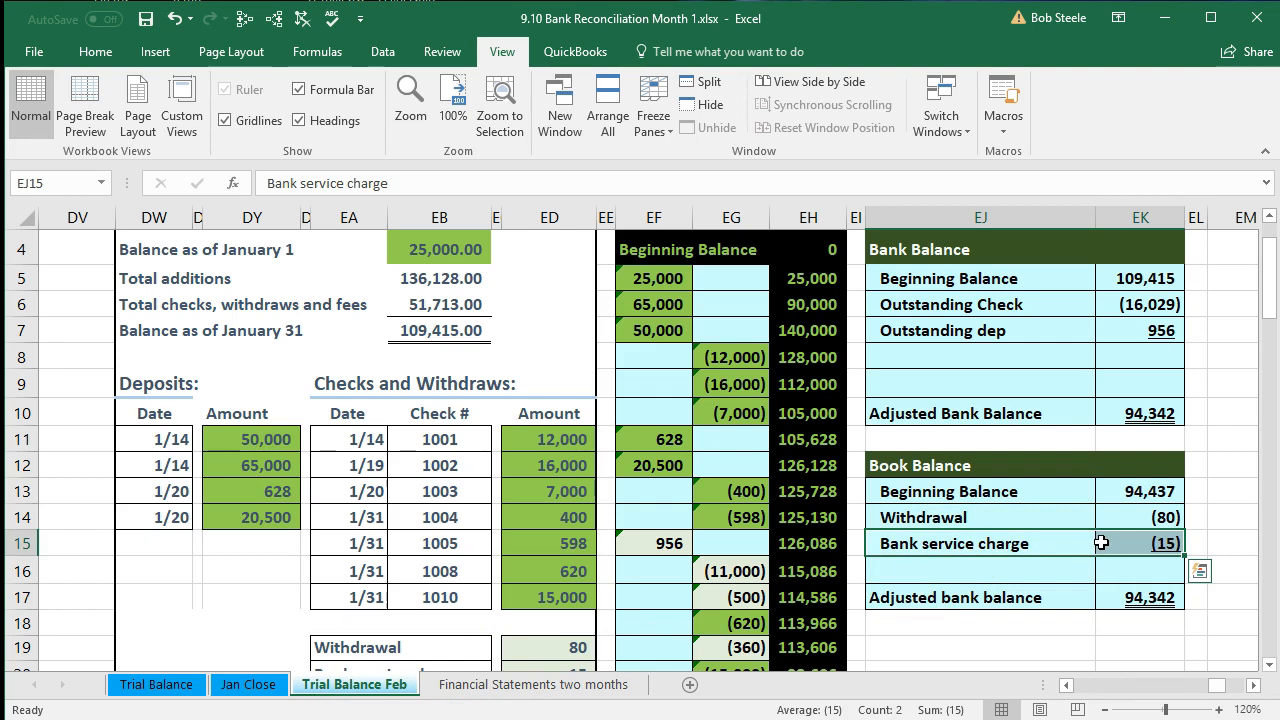
scroll(1000, 460, "up", 1)
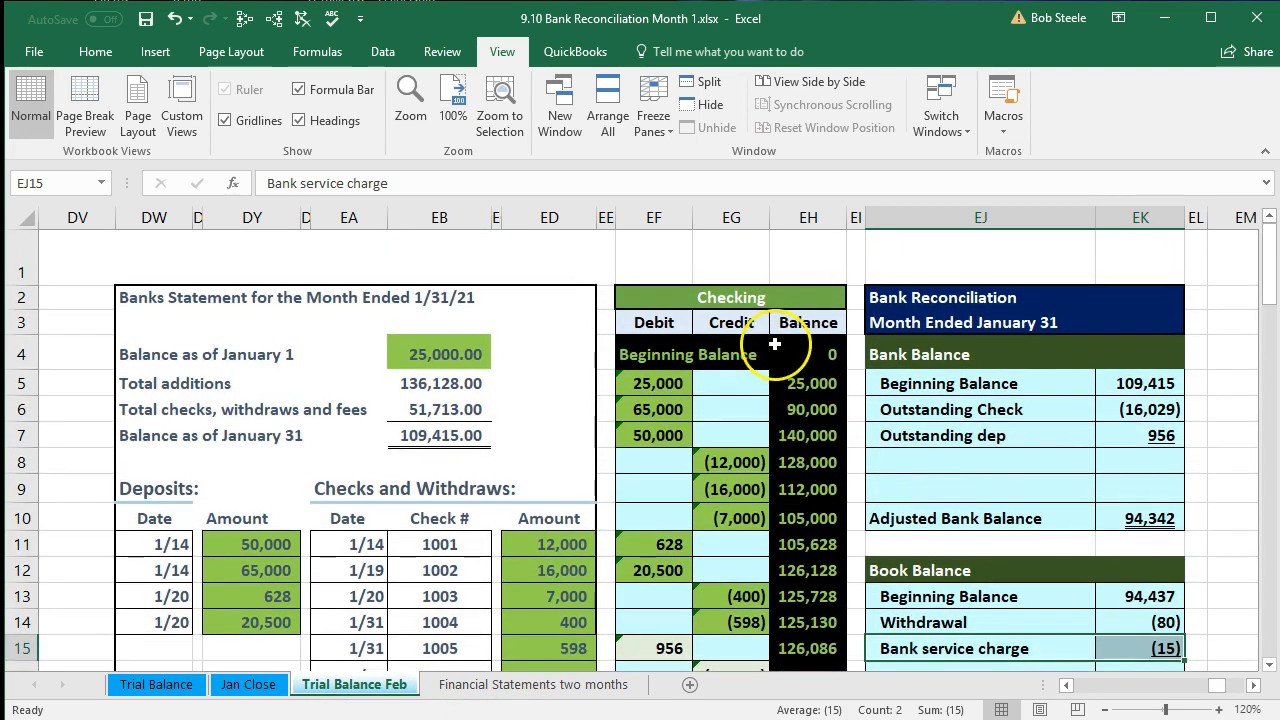
scroll(947, 456, "down", 2)
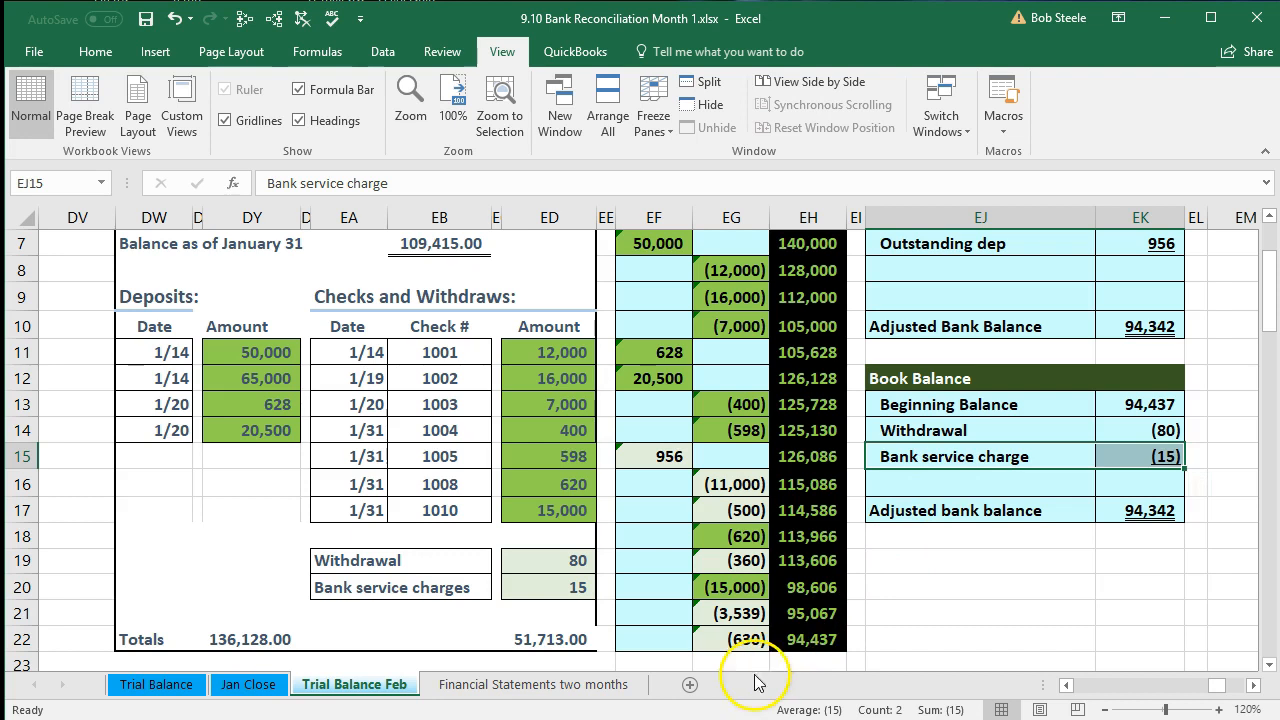
Start the next general journal entry on the Trial Balance sheet with the date 1/31 in U11
left_click(160, 684)
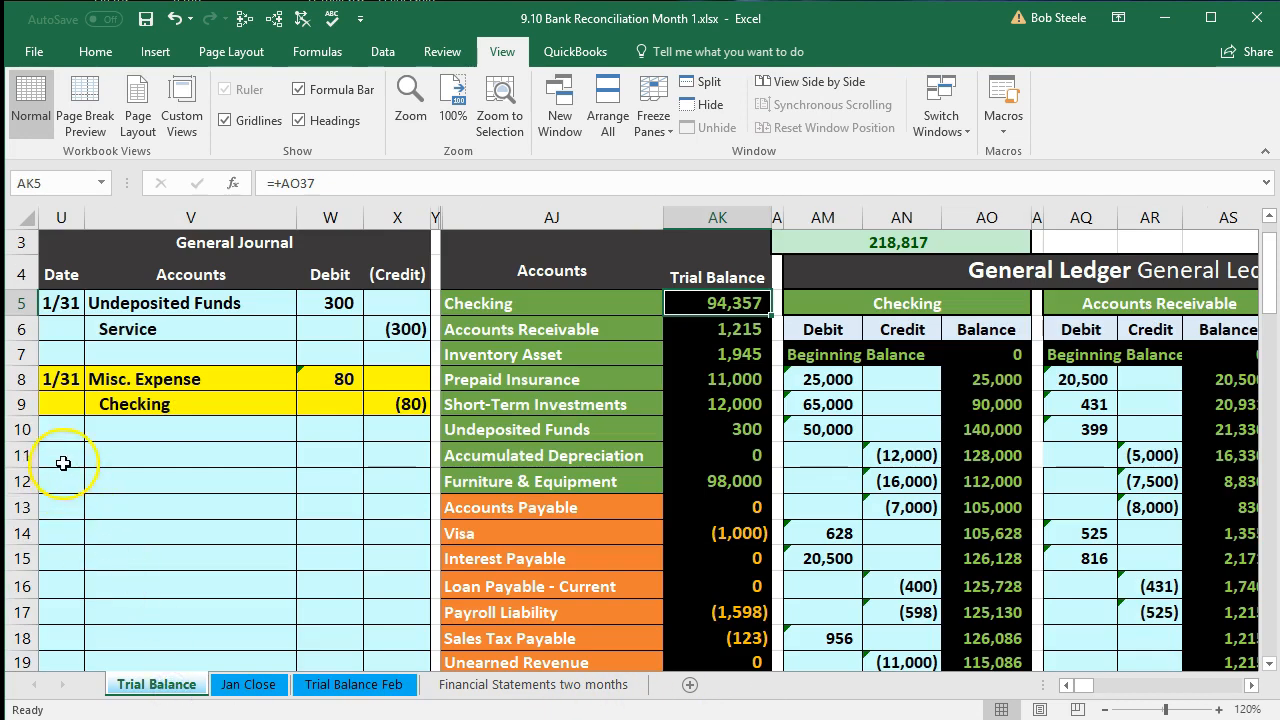
left_click(63, 462)
type("1/31")
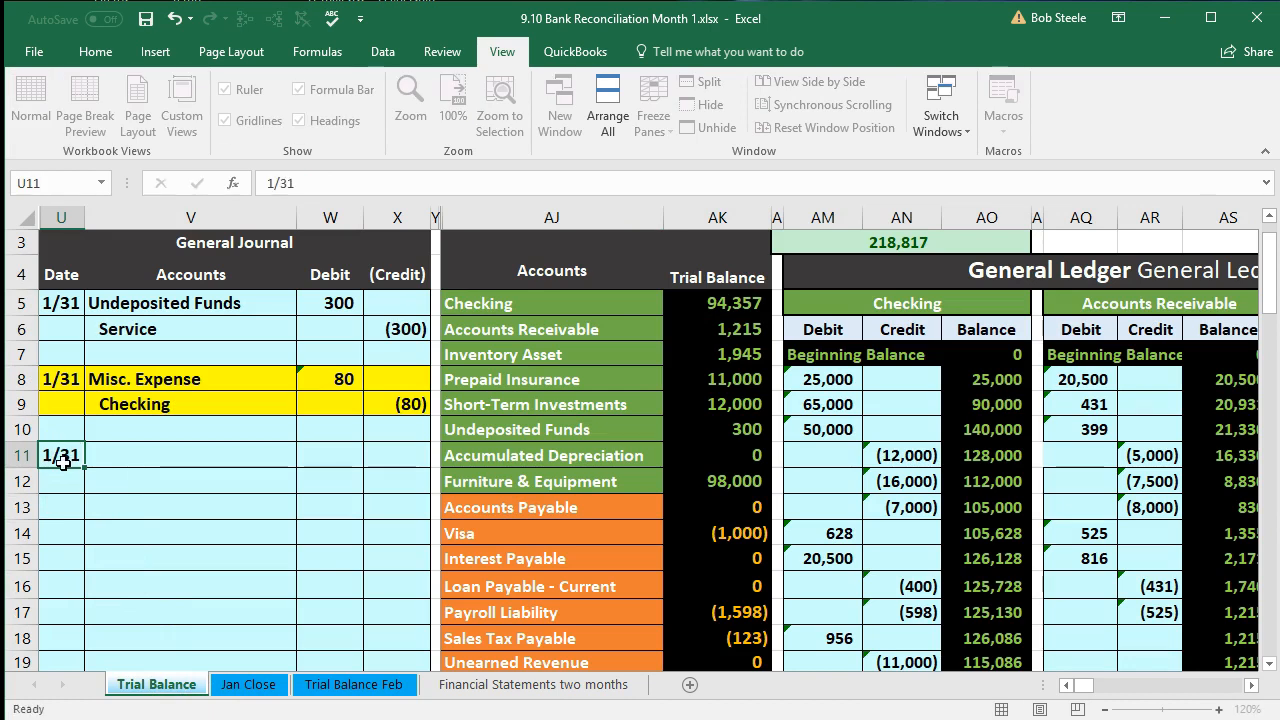
Copy the Checking account name as values into V12, below the 1/31 journal date, and indent it
key("Return")
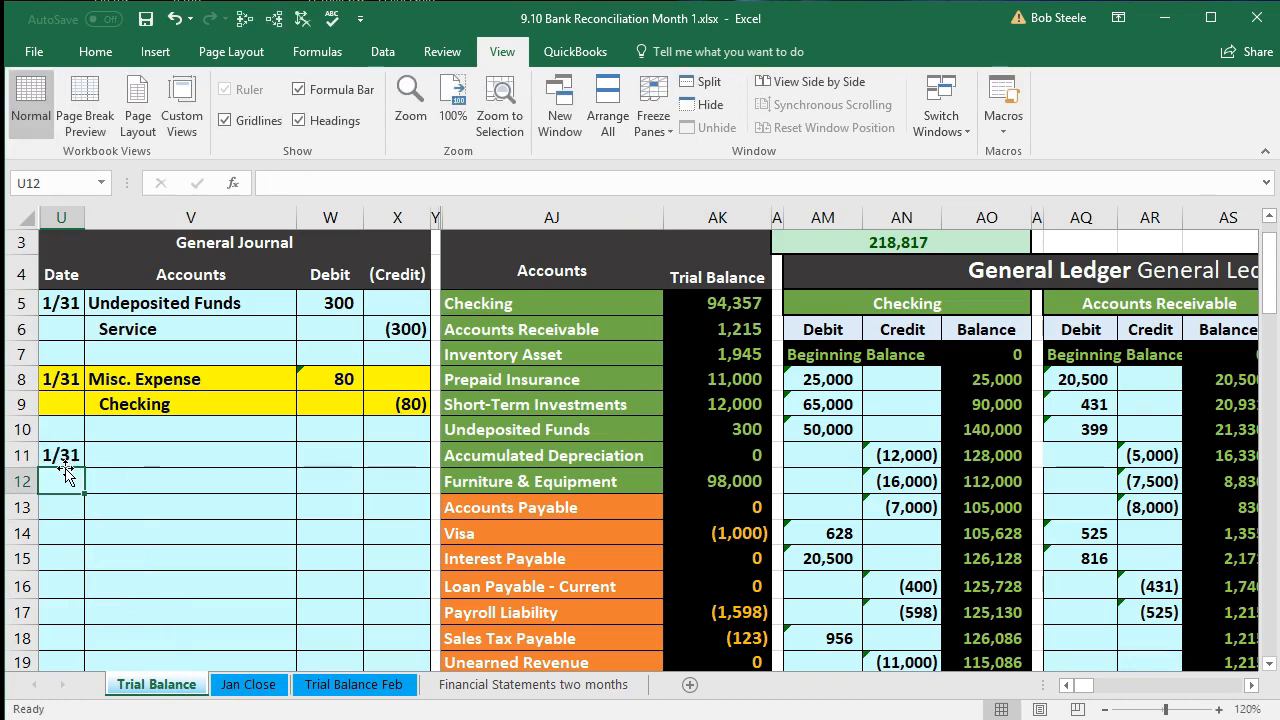
left_click(178, 454)
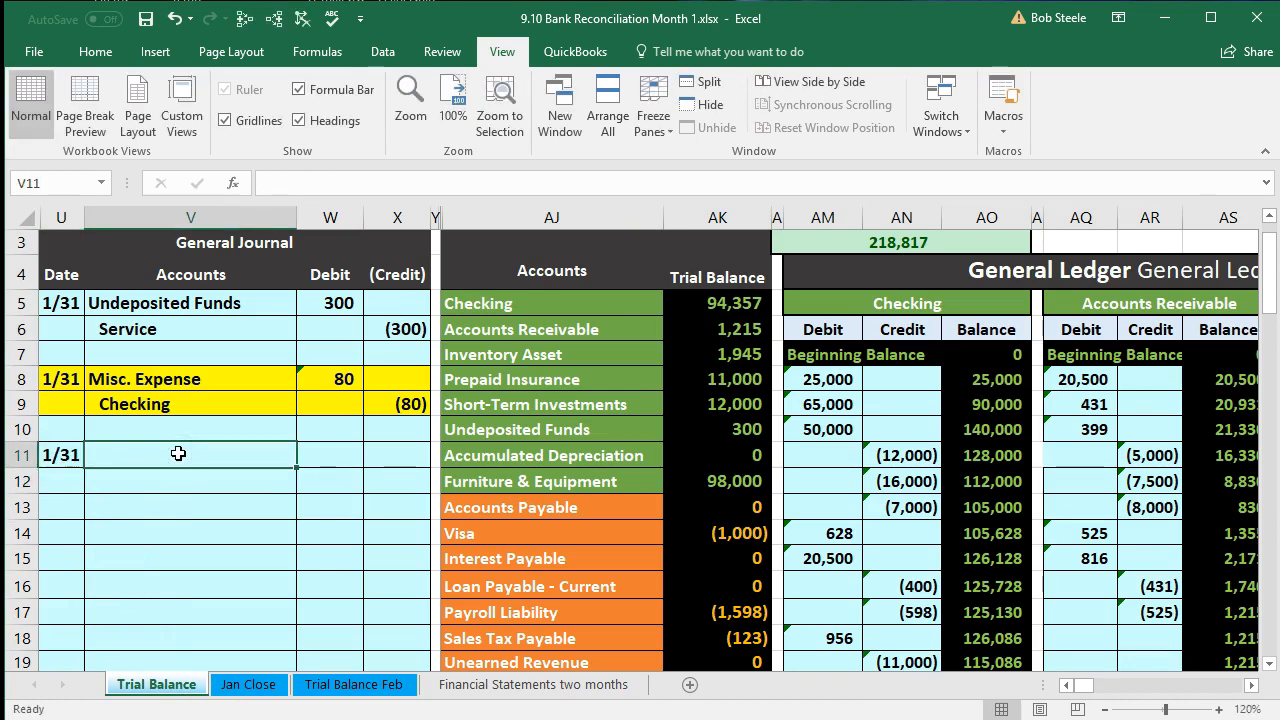
left_click(623, 307)
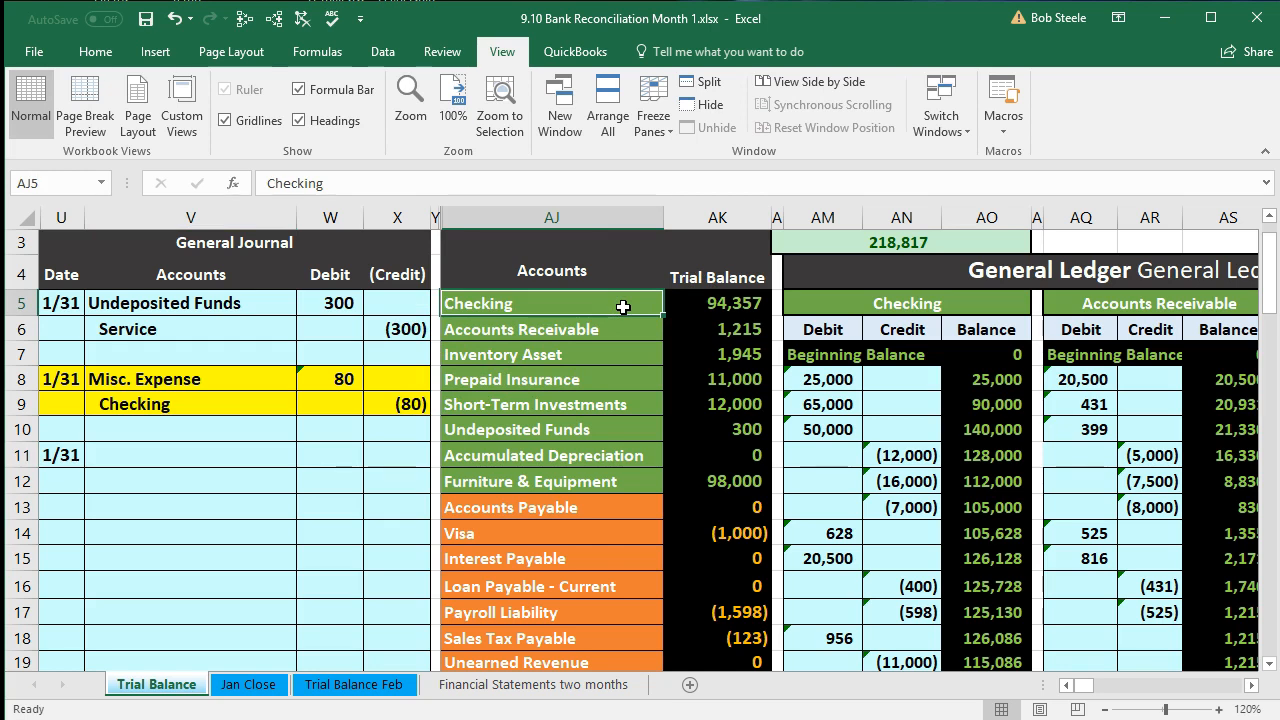
right_click(623, 307)
left_click(646, 336)
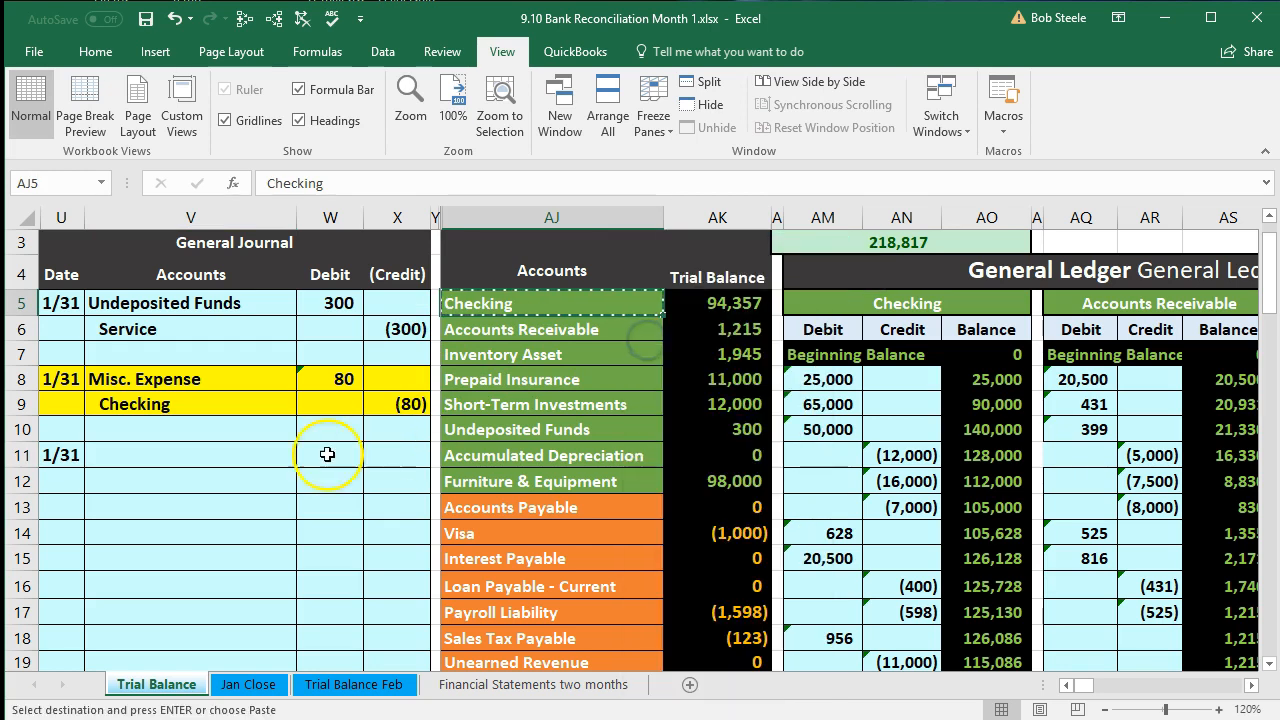
left_click(167, 483)
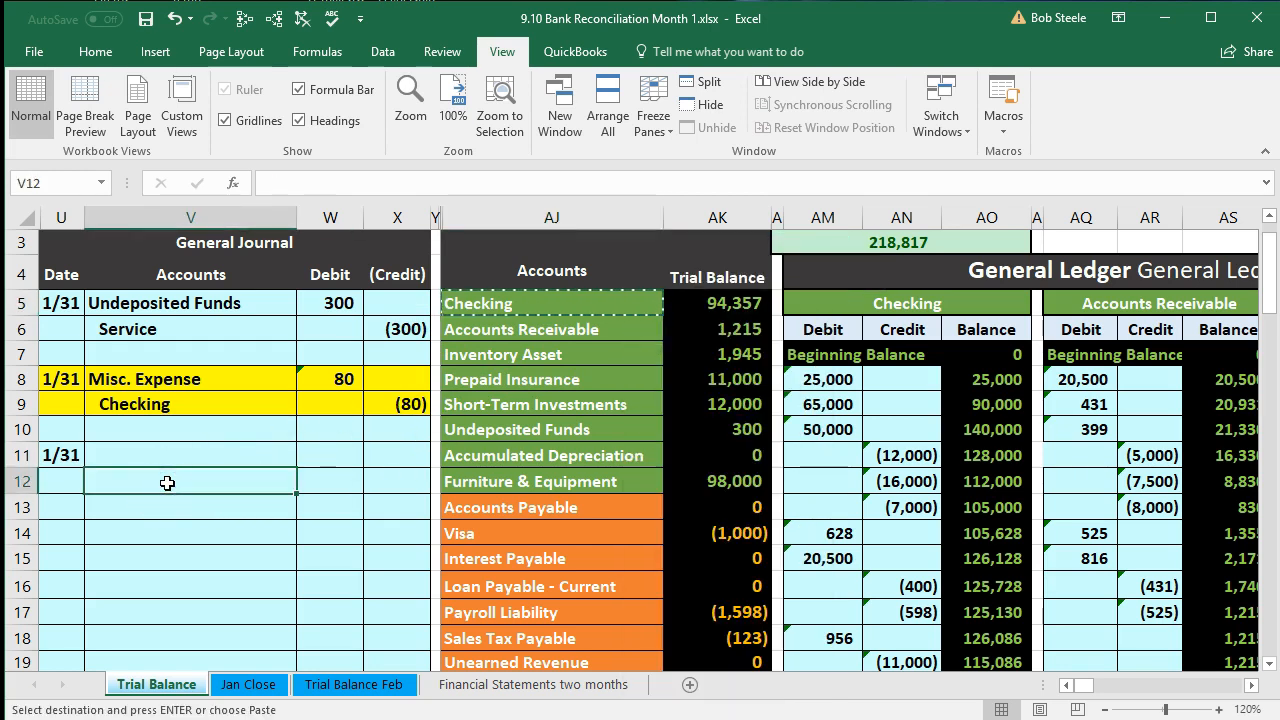
right_click(167, 483)
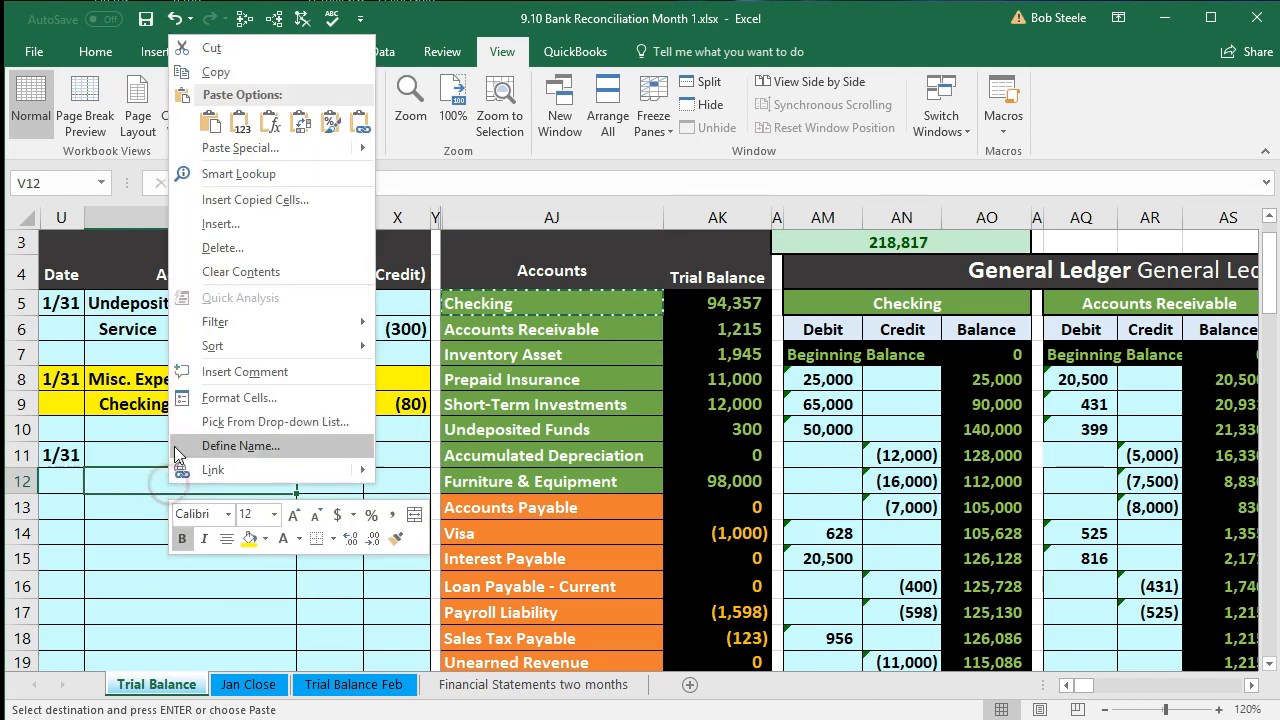
left_click(240, 118)
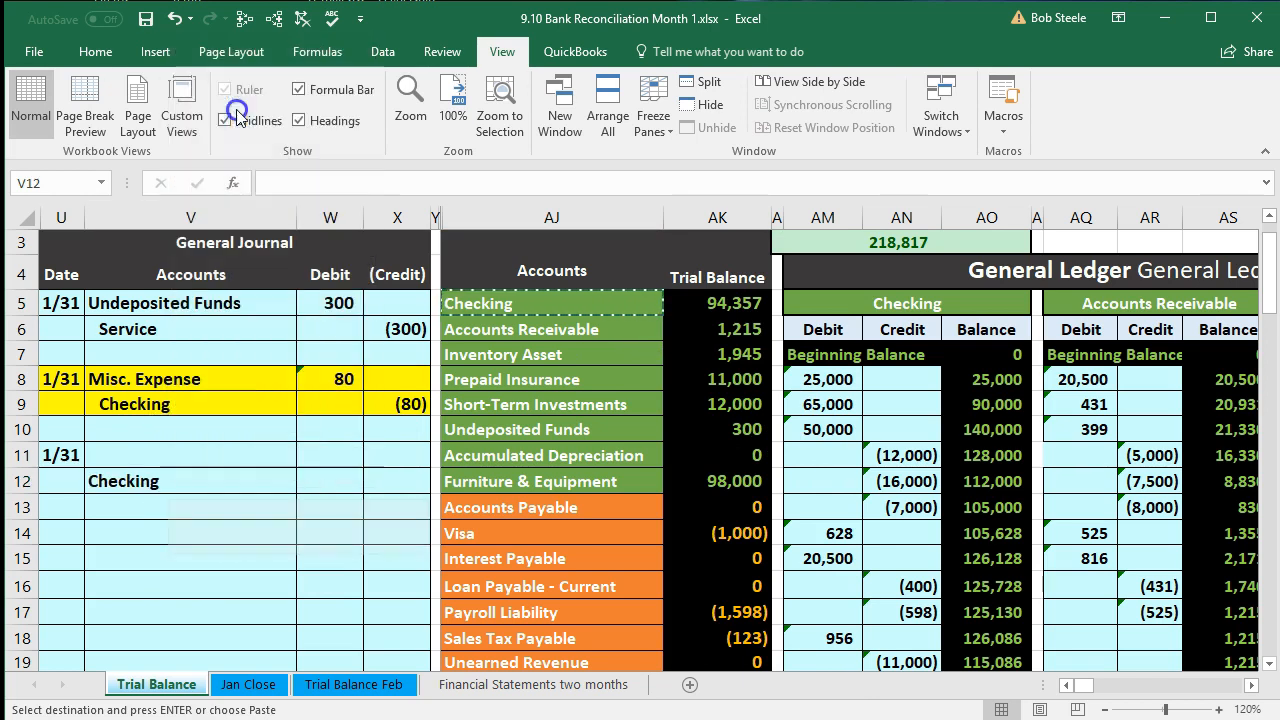
left_click(99, 54)
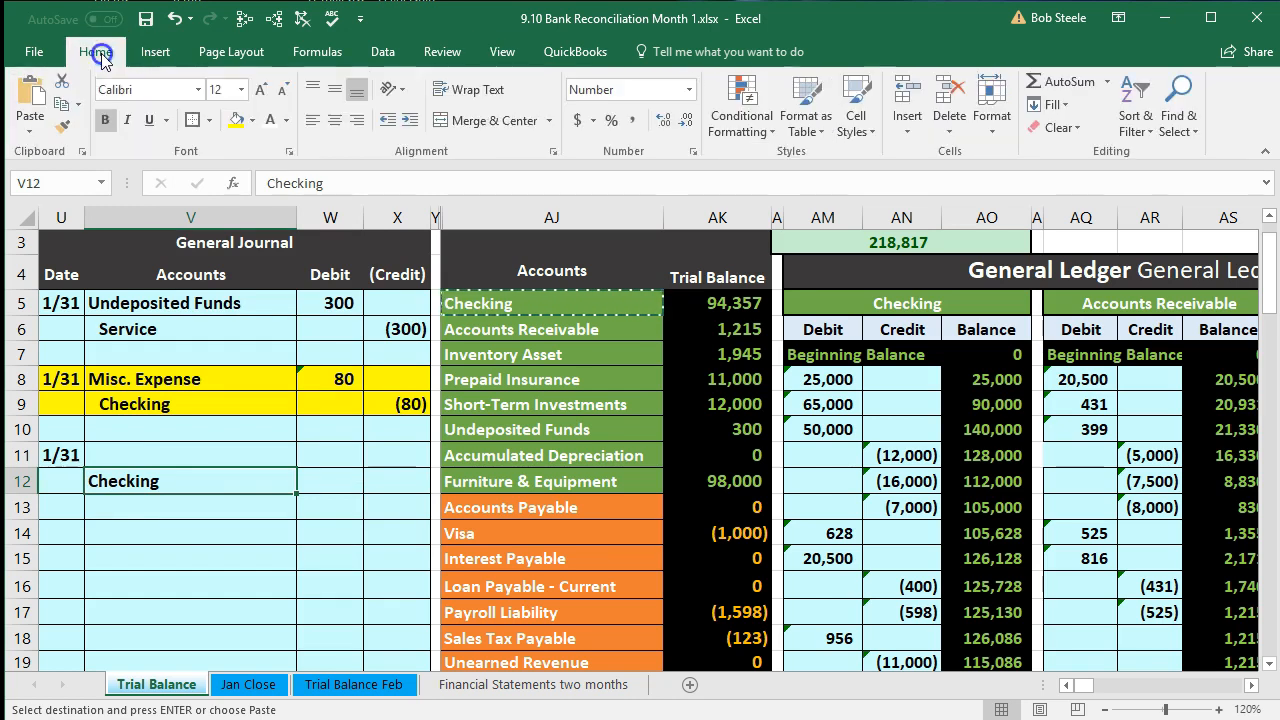
left_click(408, 121)
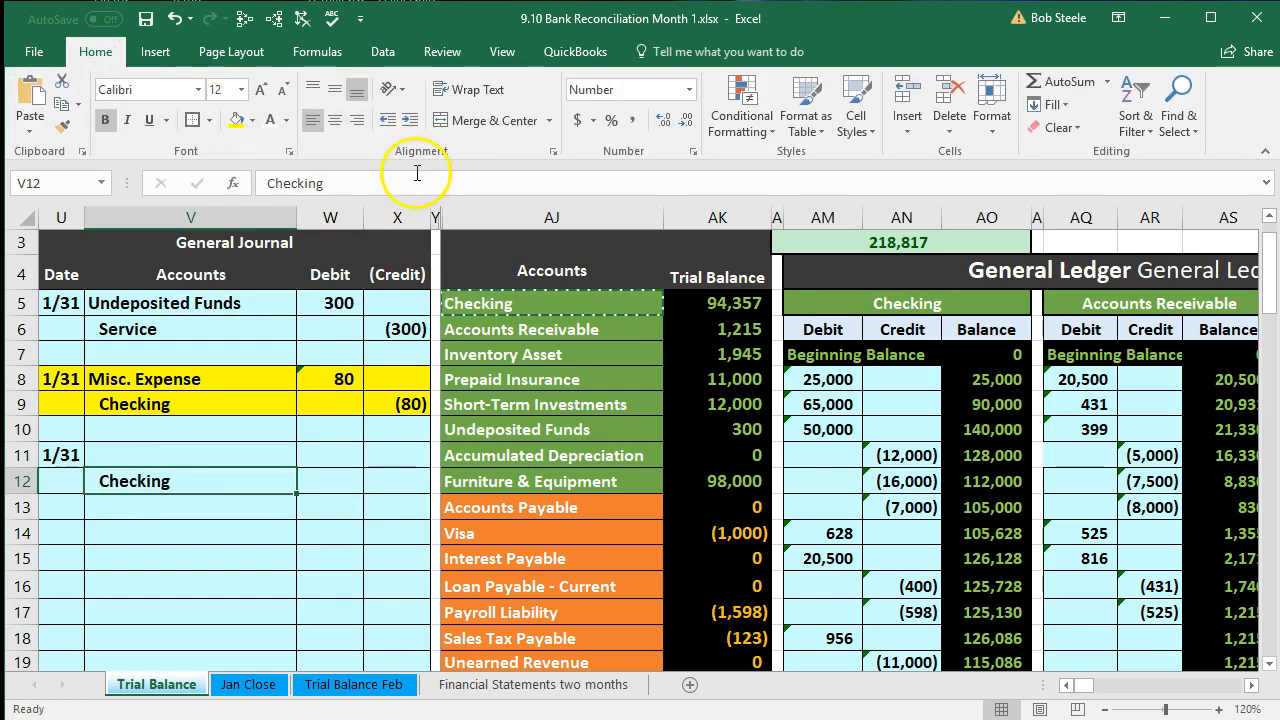
Enter a credit of -15 for Checking in X12 and set the debit in W11 to the negative of X12
left_click(389, 482)
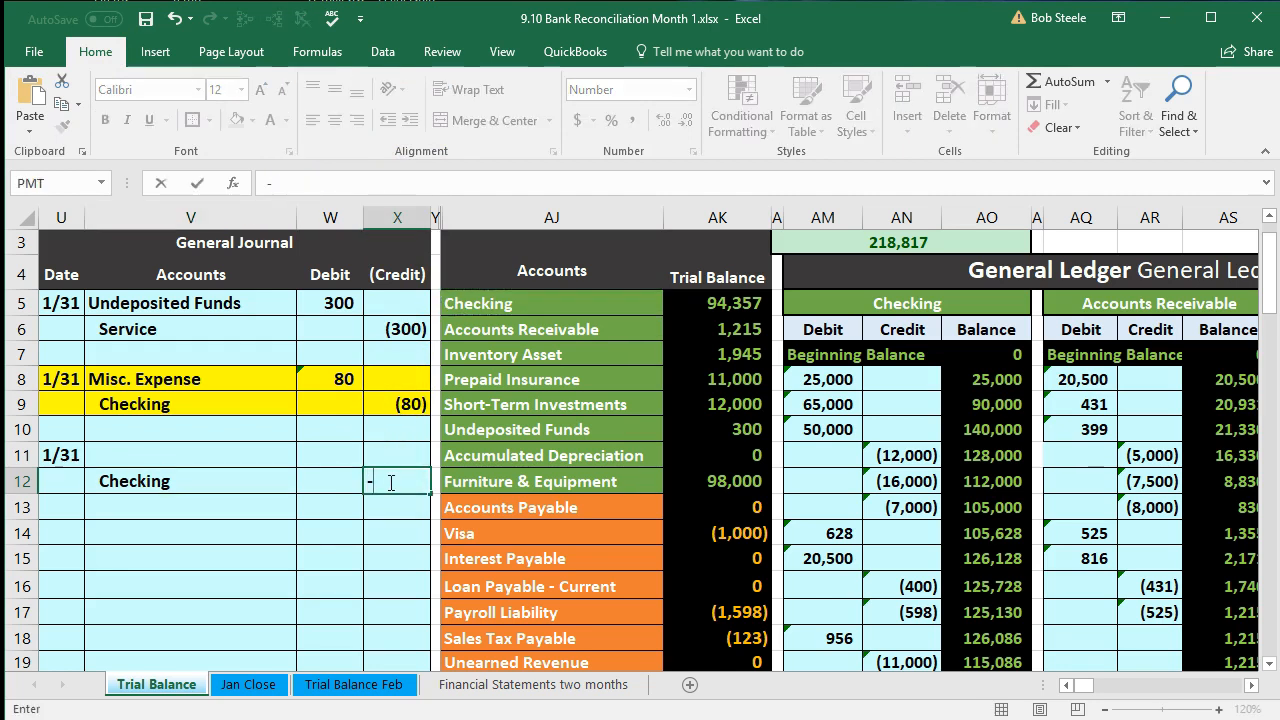
type("-15")
key("Return")
key("Up")
key("Up")
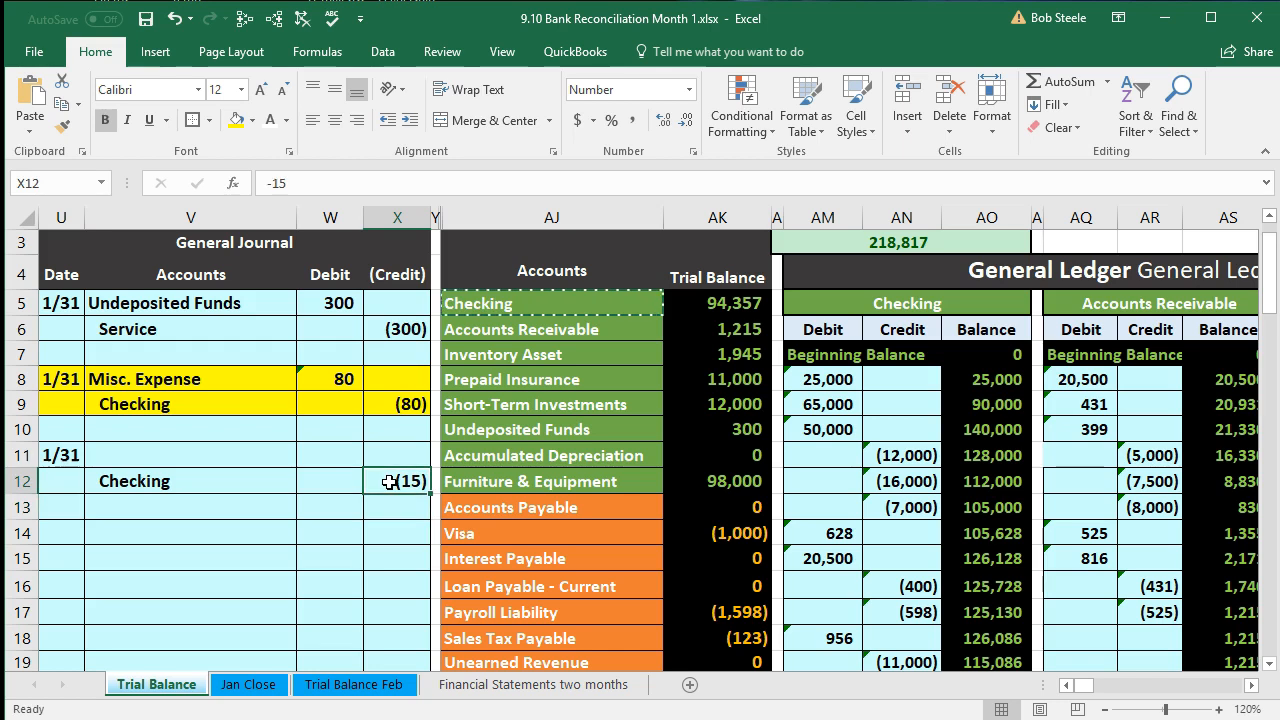
key("Left")
type("-")
key("Down")
key("Right")
key("Return")
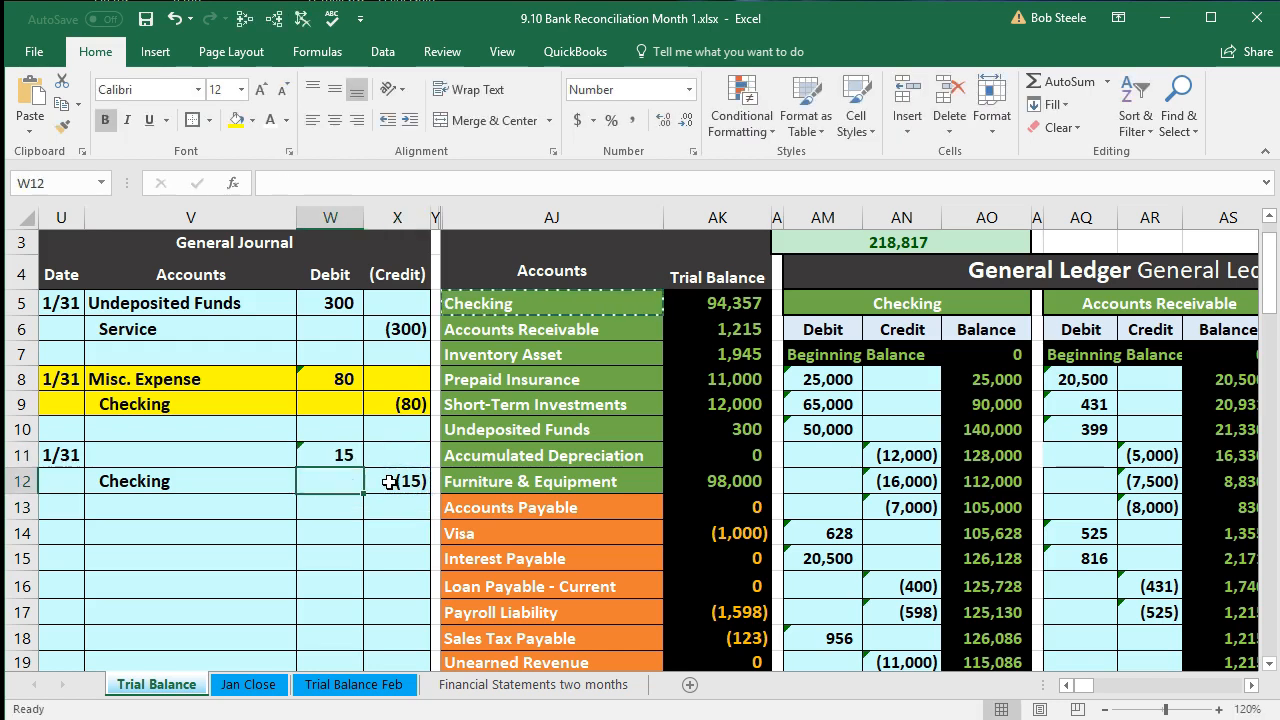
Copy the Bank Service Charges account name from the trial balance and paste it as values into V11
left_click(537, 460)
scroll(536, 455, "down", 1)
scroll(535, 456, "down", 3)
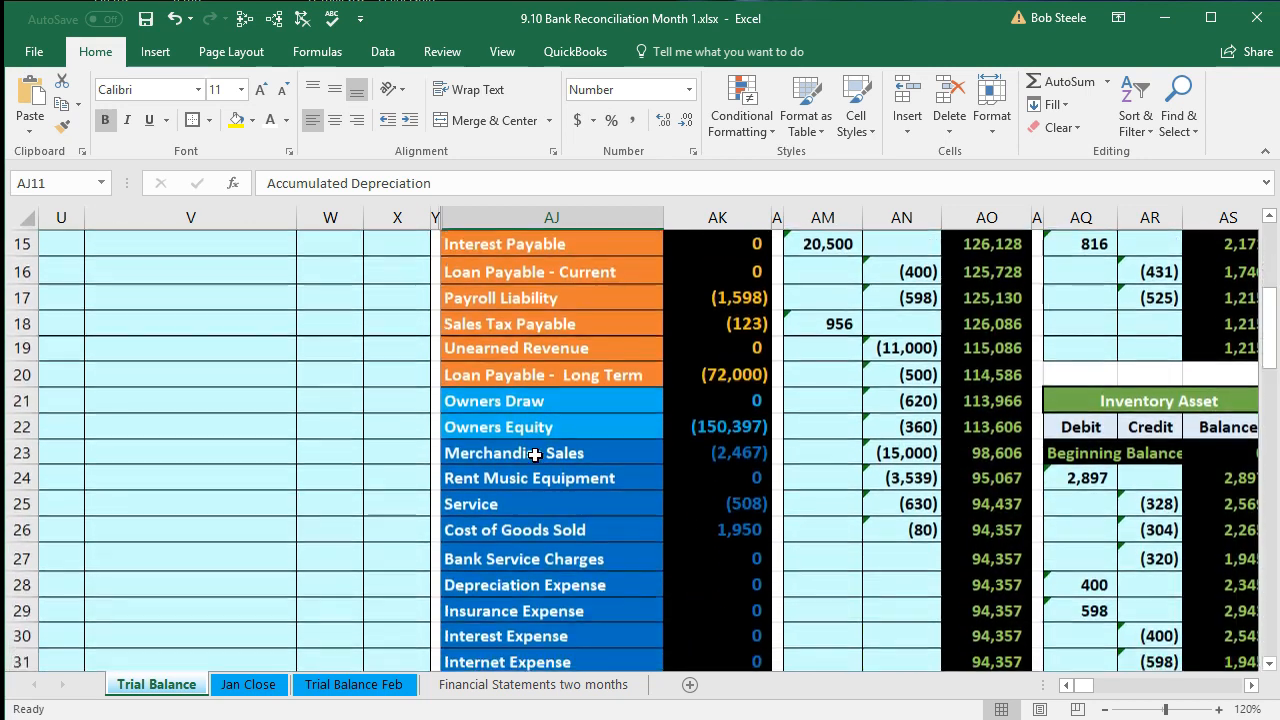
scroll(535, 455, "down", 1)
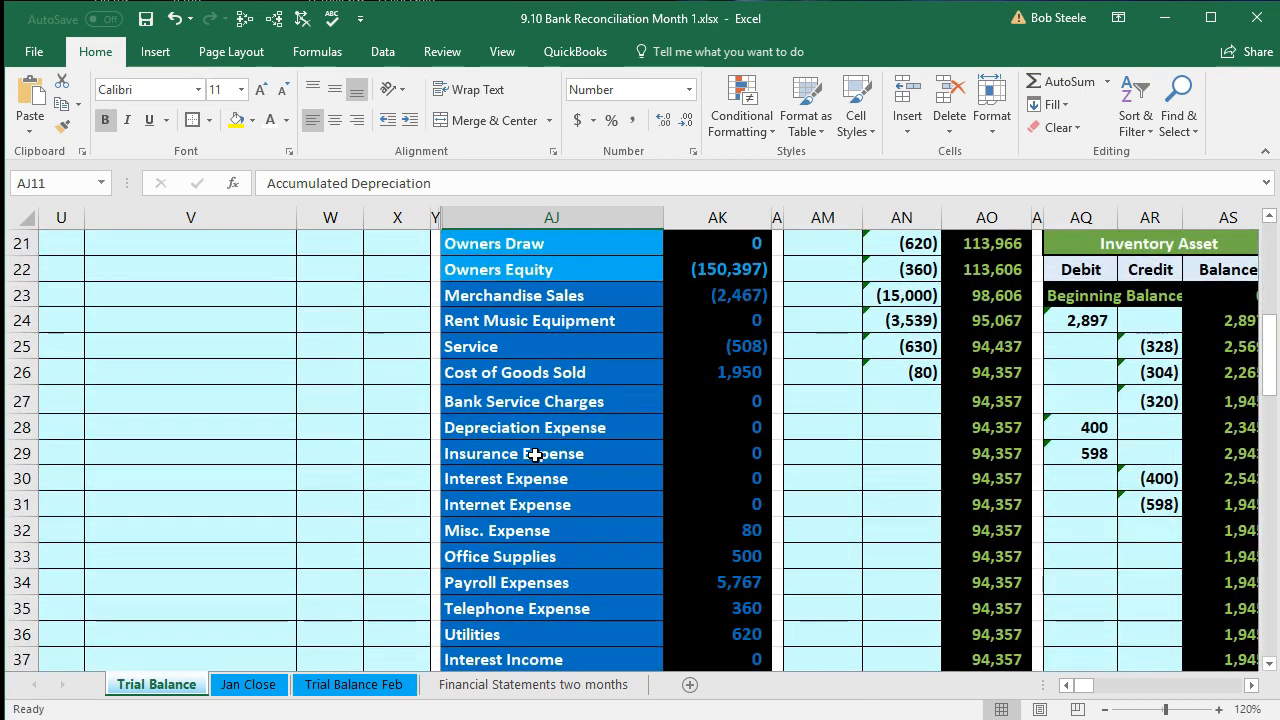
scroll(535, 455, "down", 1)
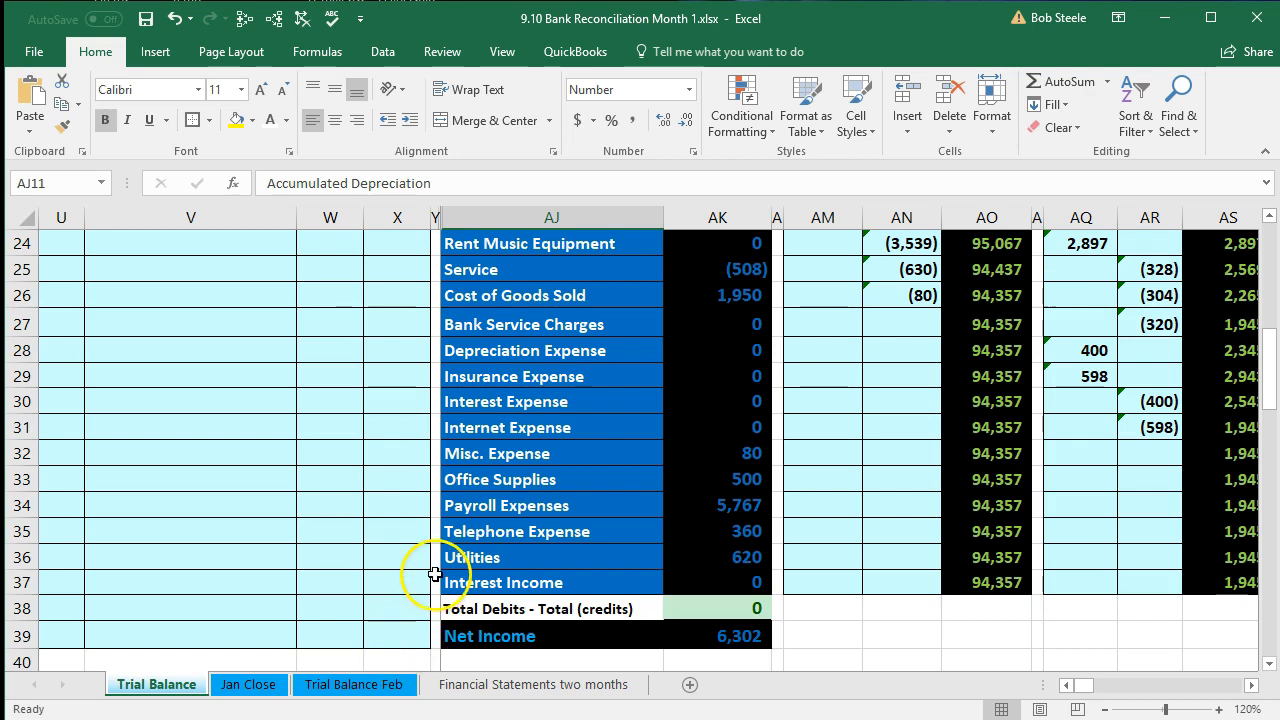
left_click(564, 328)
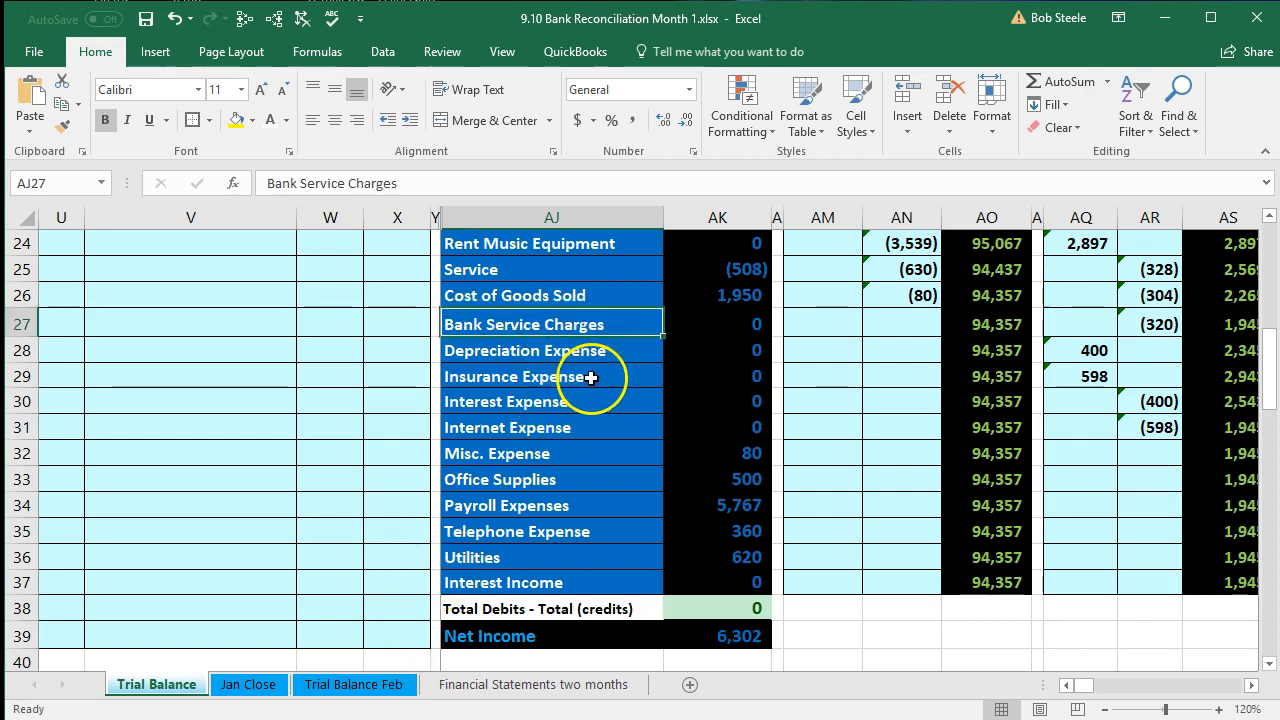
right_click(620, 326)
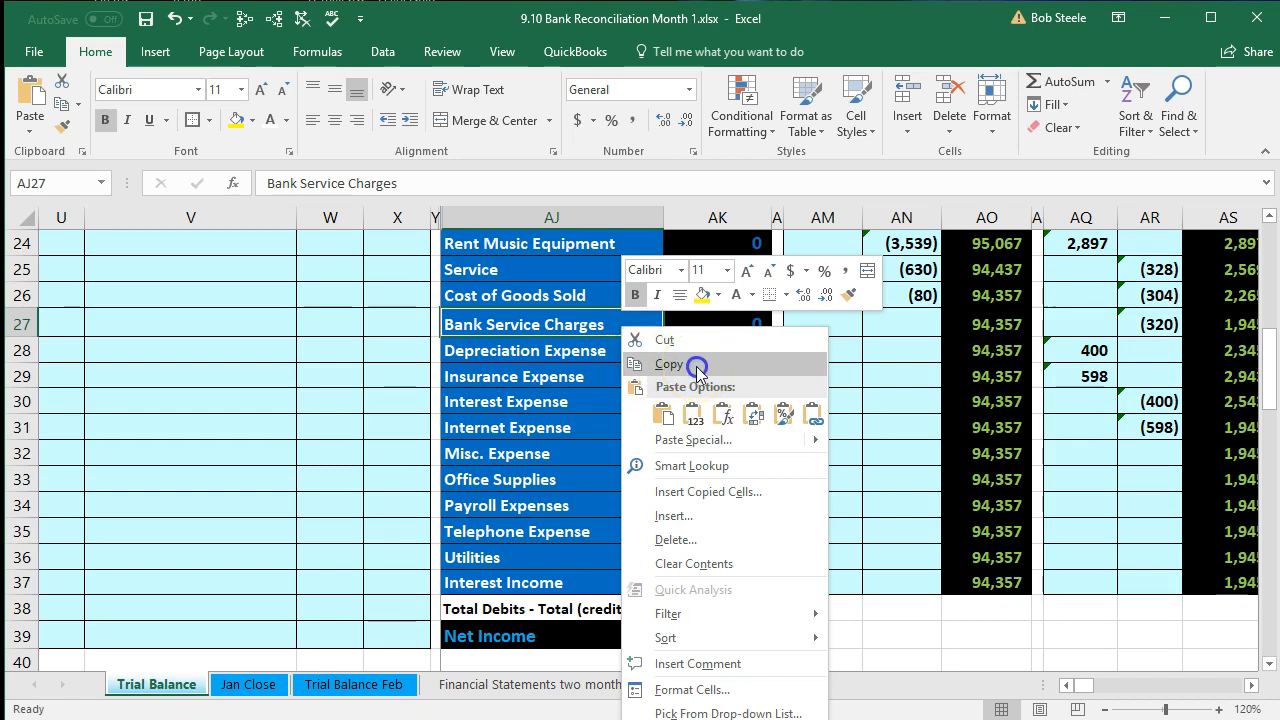
left_click(697, 365)
scroll(329, 458, "up", 5)
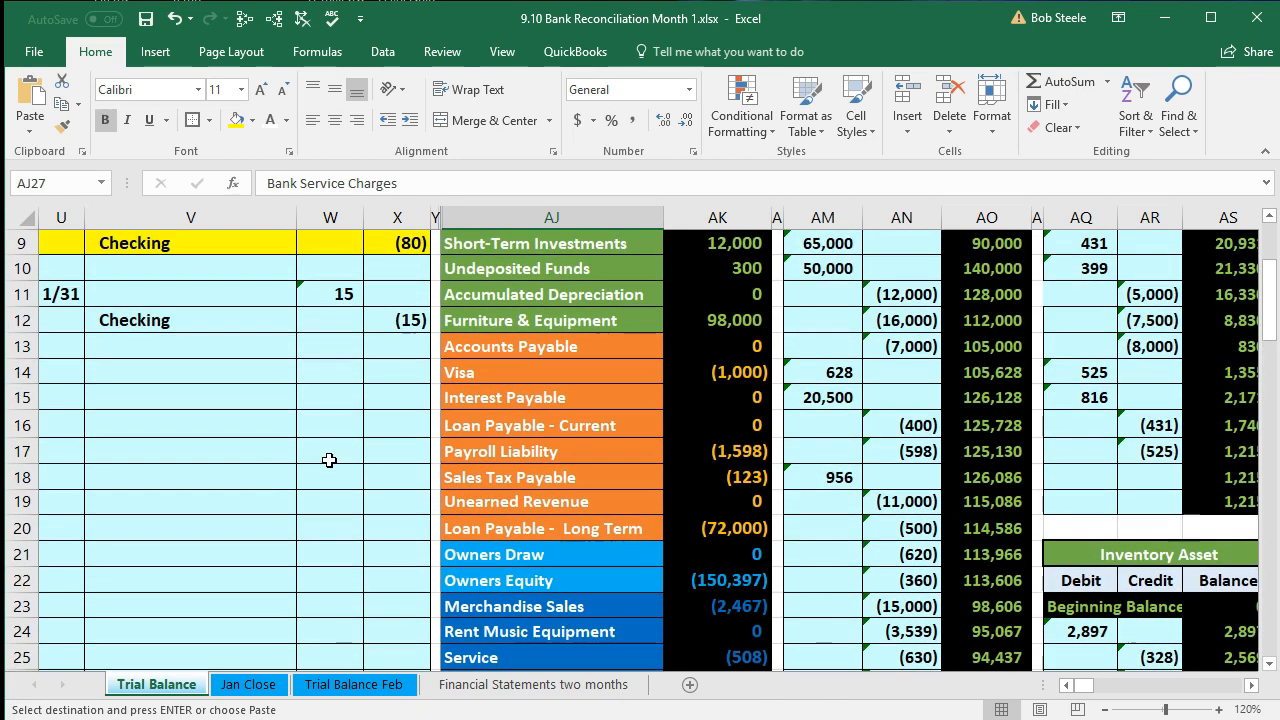
left_click(180, 294)
scroll(172, 420, "up", 1)
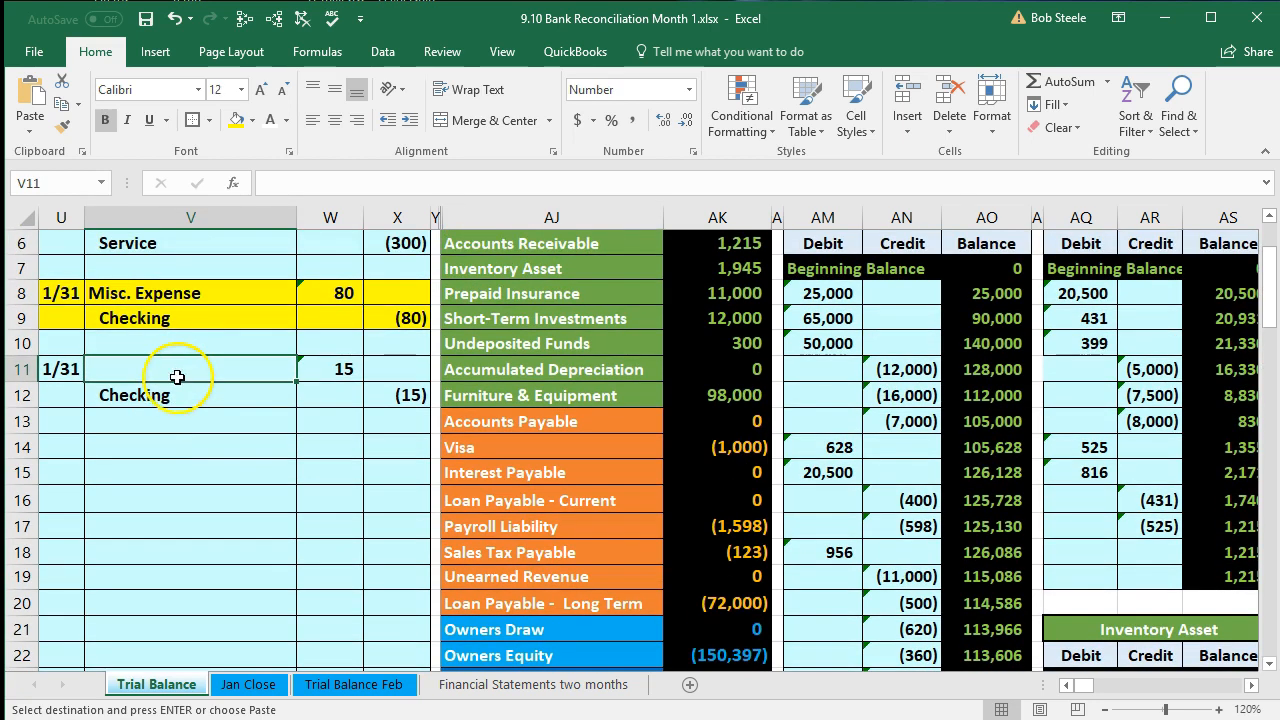
right_click(177, 370)
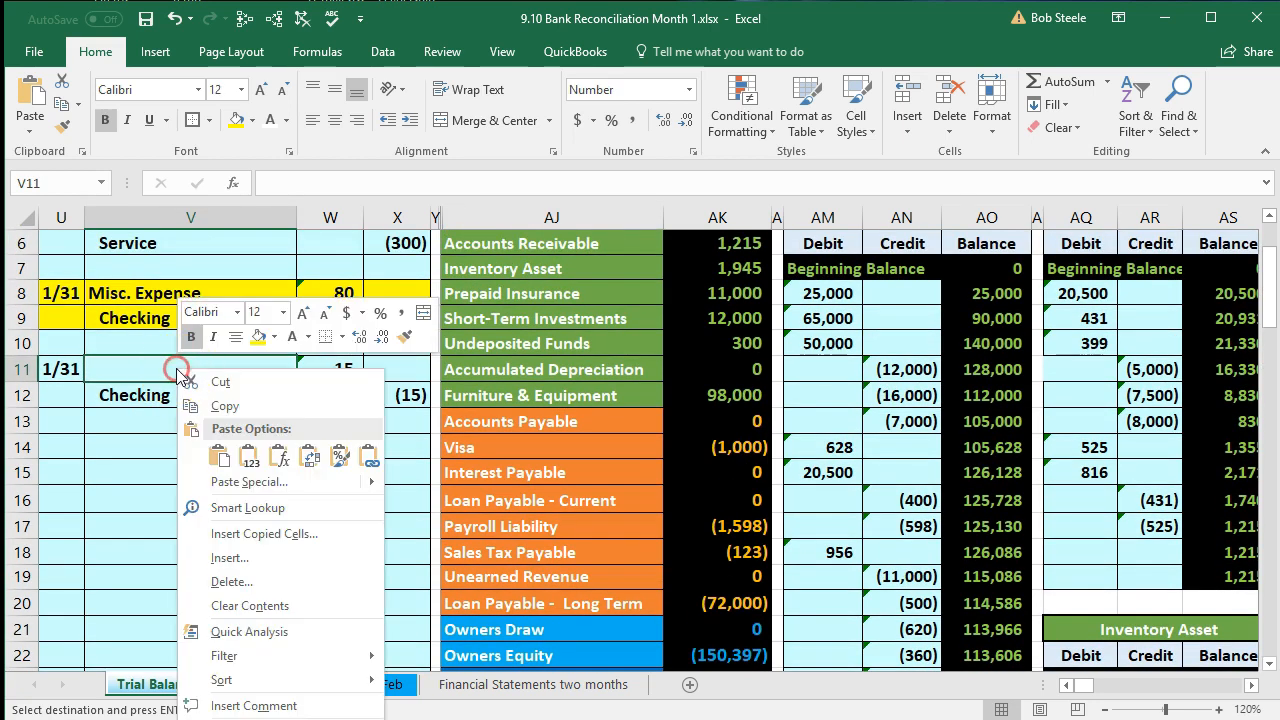
left_click(249, 455)
Highlight the bank service charges journal entry in U11:X12 with yellow fill
scroll(251, 475, "up", 2)
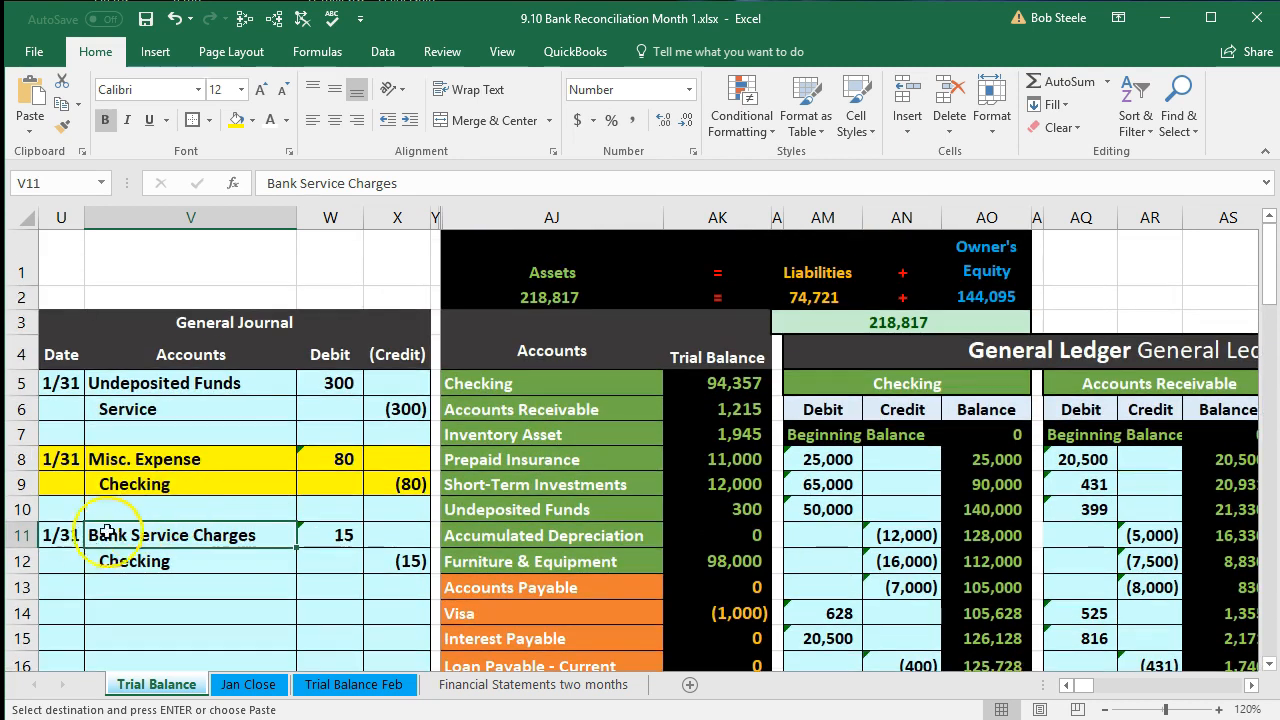
left_click_drag(63, 534, 375, 555)
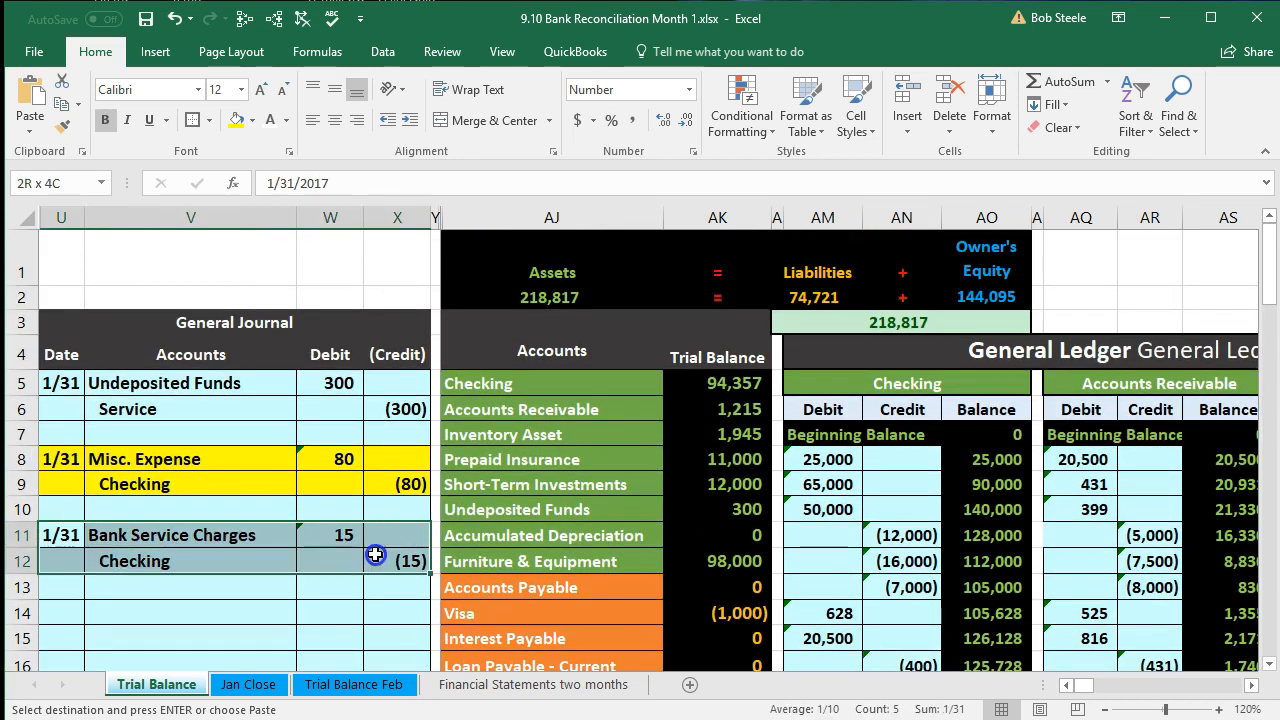
right_click(375, 555)
left_click(456, 609)
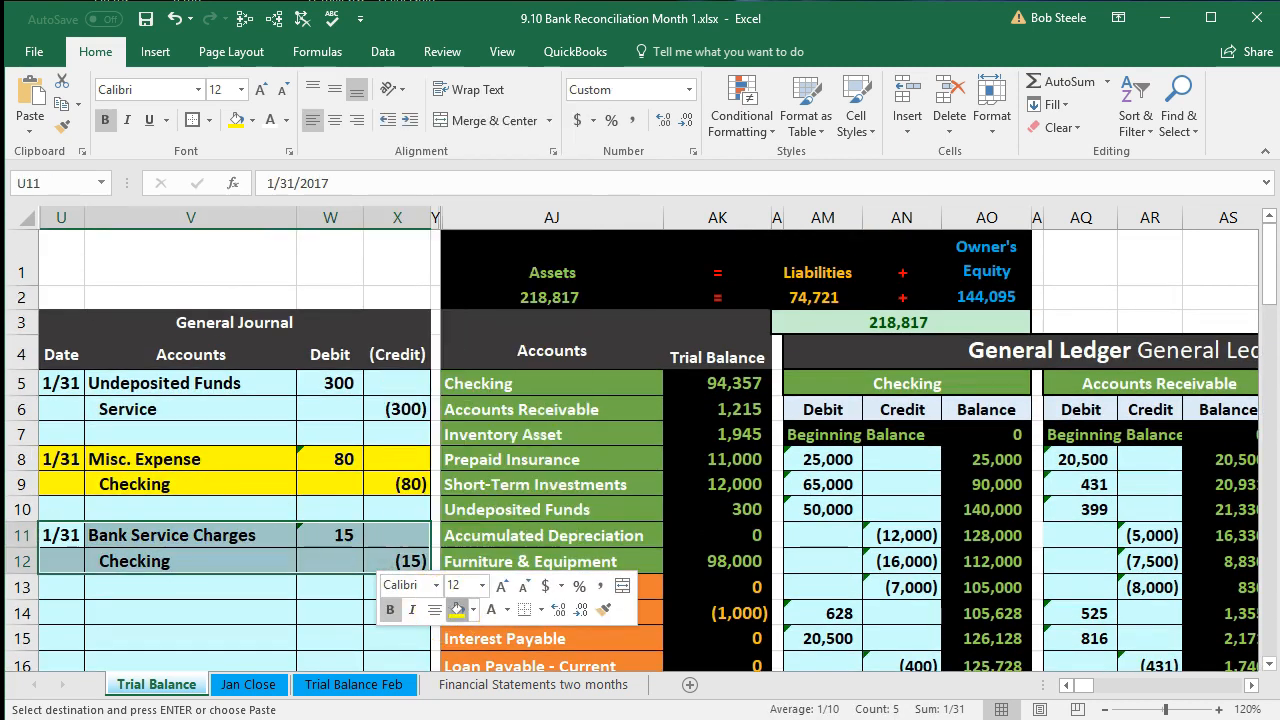
left_click(284, 592)
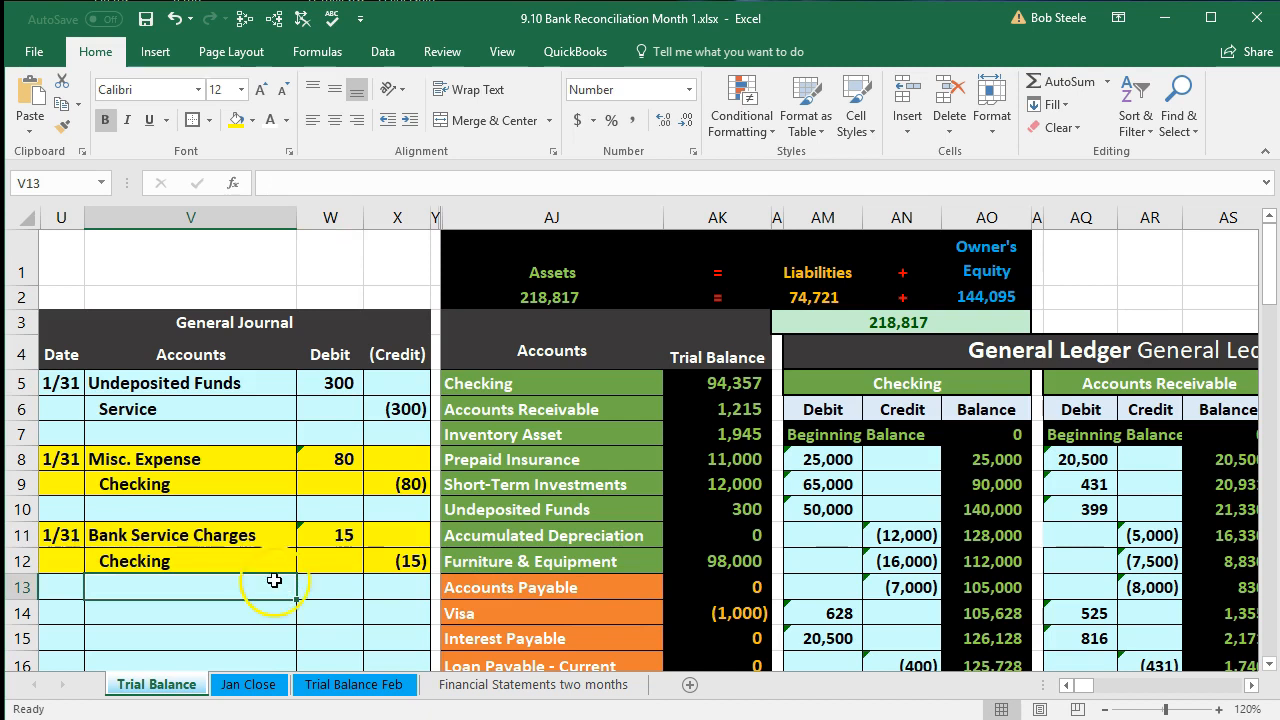
Compare the journal's Bank Service Charges debit with that account's balance in the trial balance
left_click_drag(222, 536, 315, 528)
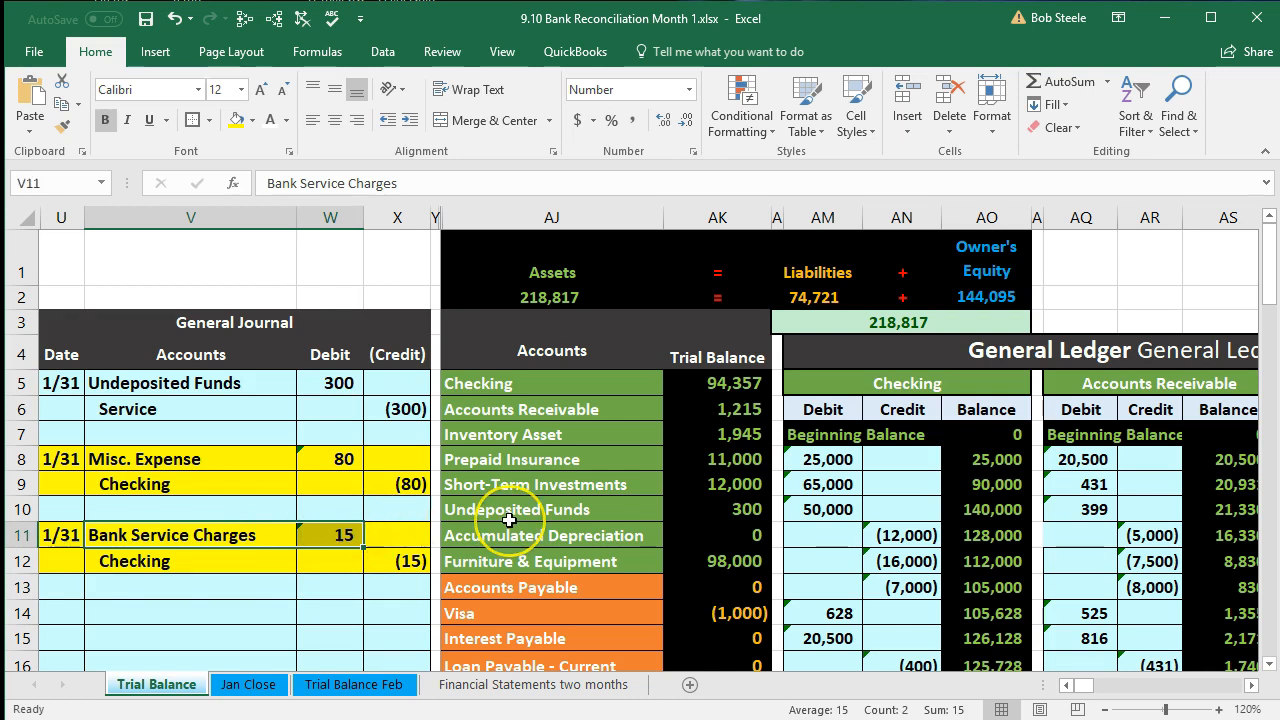
scroll(509, 520, "down", 5)
left_click(636, 536)
key("ctrl+c")
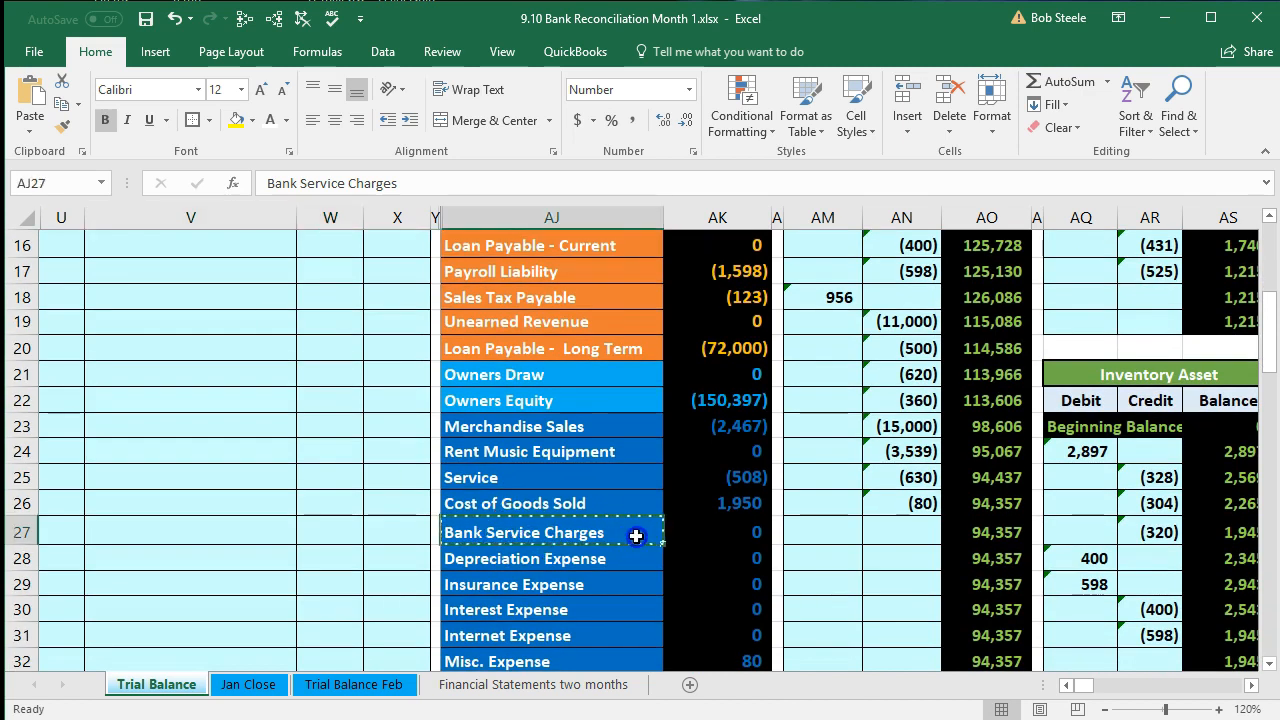
left_click_drag(636, 536, 683, 531)
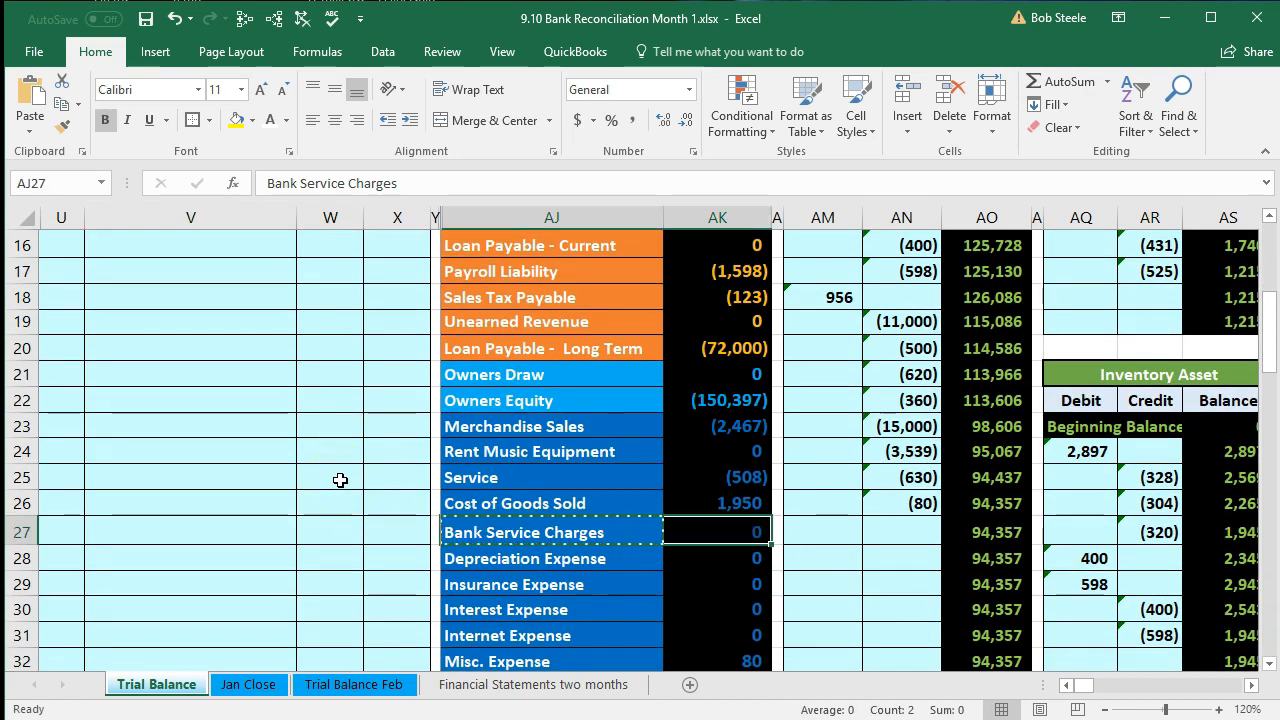
Post the Bank Service Charges debit to its general ledger account by linking BK39 to journal cell W11
key("Right")
key("Right")
key("Right")
key("Right")
key("Right")
key("Right")
key("Right")
key("Right")
key("Right")
key("Right")
key("Right")
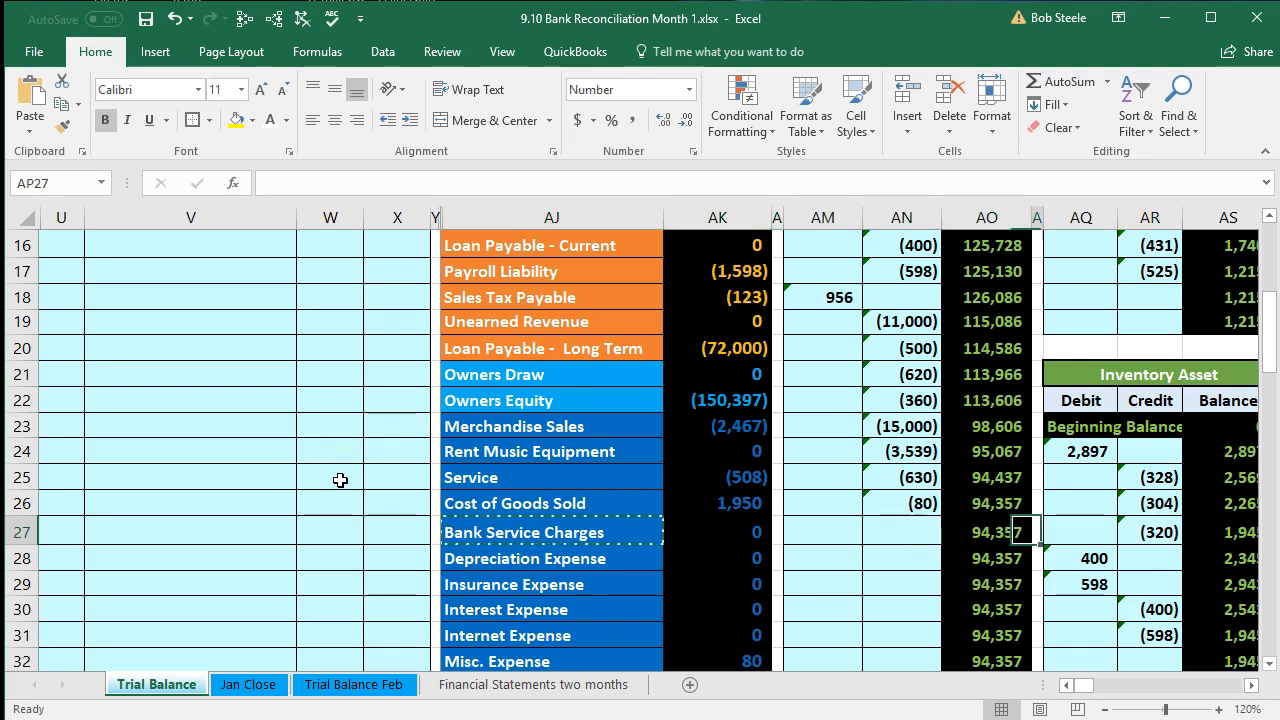
key("Right")
key("Right")
key("Right")
key("Right")
key("Right")
key("Right")
key("Right")
key("Right")
key("Right")
key("Right")
key("Right")
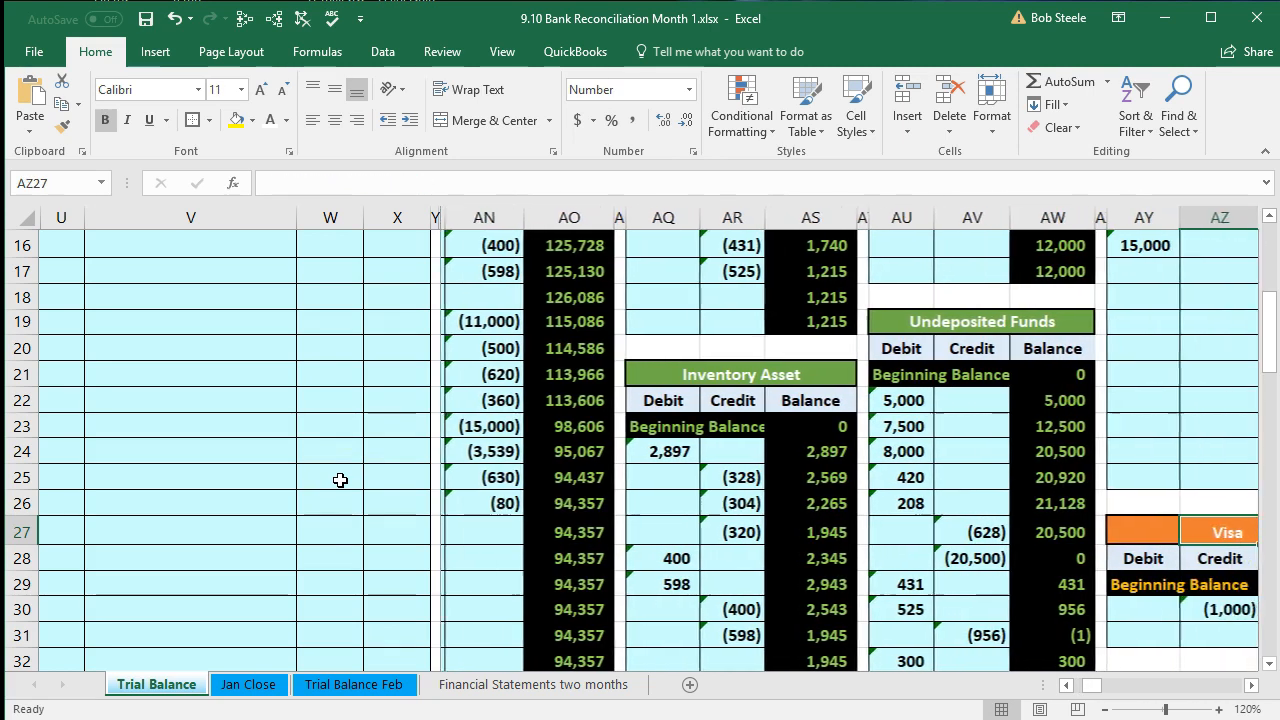
key("Right")
key("Right")
key("Right")
key("Right")
key("Right")
key("Right")
key("Right")
key("Right")
key("Right")
key("Right")
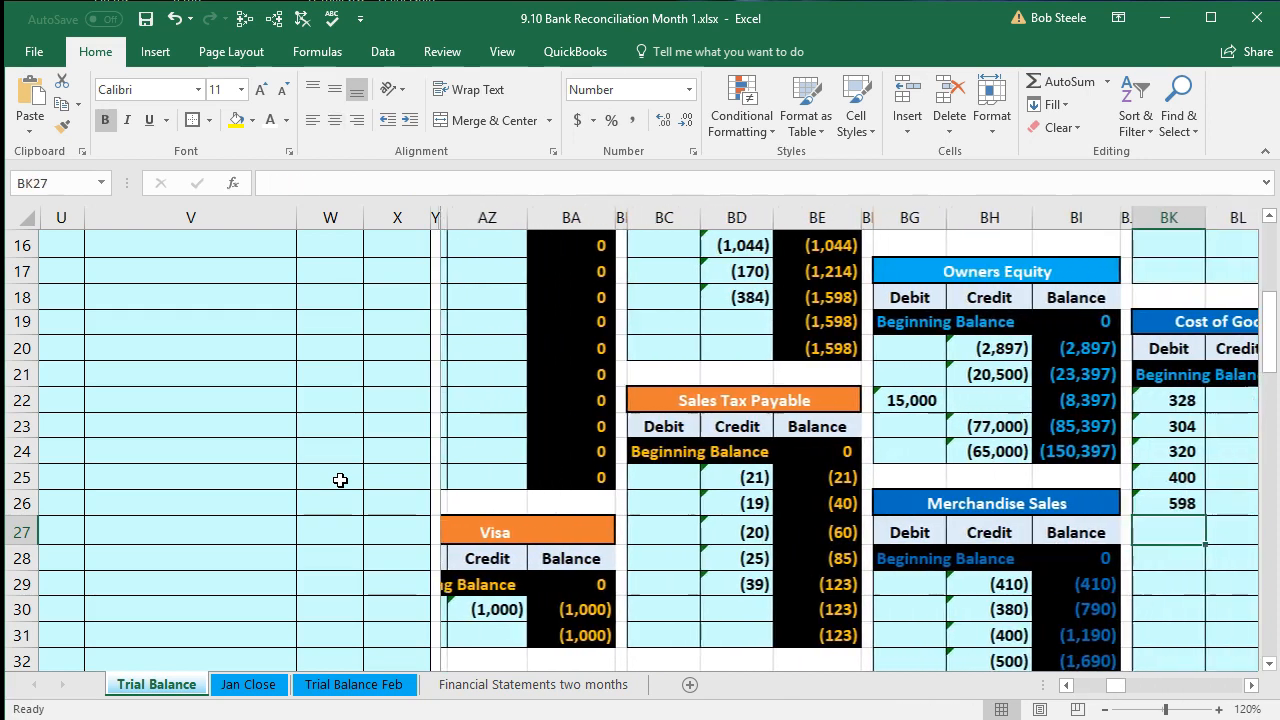
key("Right")
key("Right")
key("Right")
key("Right")
key("Right")
key("Right")
key("Right")
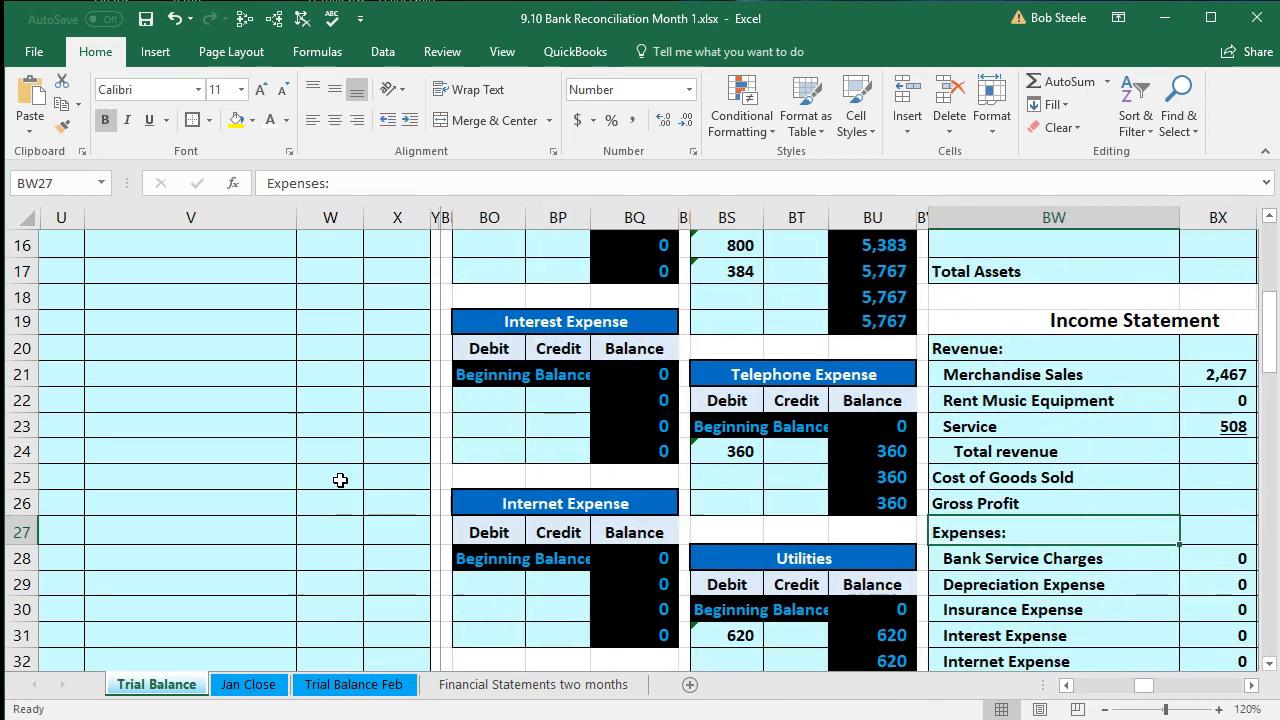
scroll(340, 480, "up", 3)
scroll(573, 490, "down", 7)
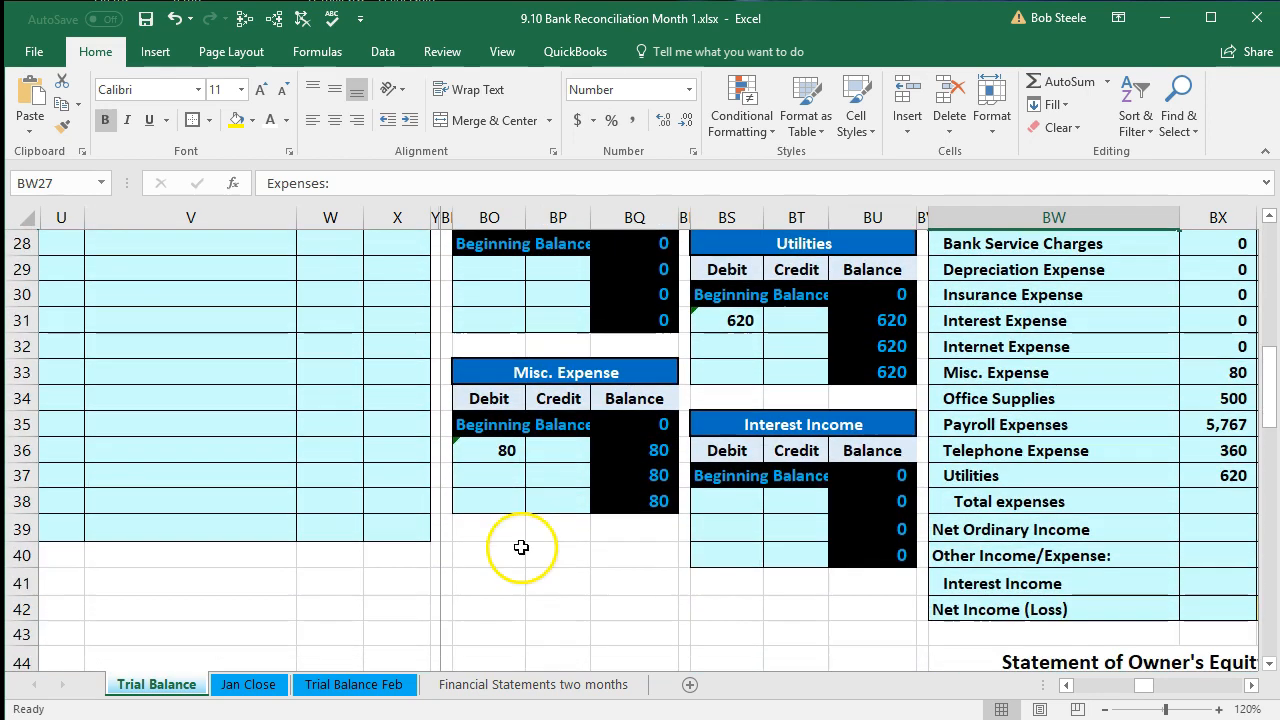
left_click(521, 547)
key("Left")
key("Left")
key("Left")
key("Left")
key("Left")
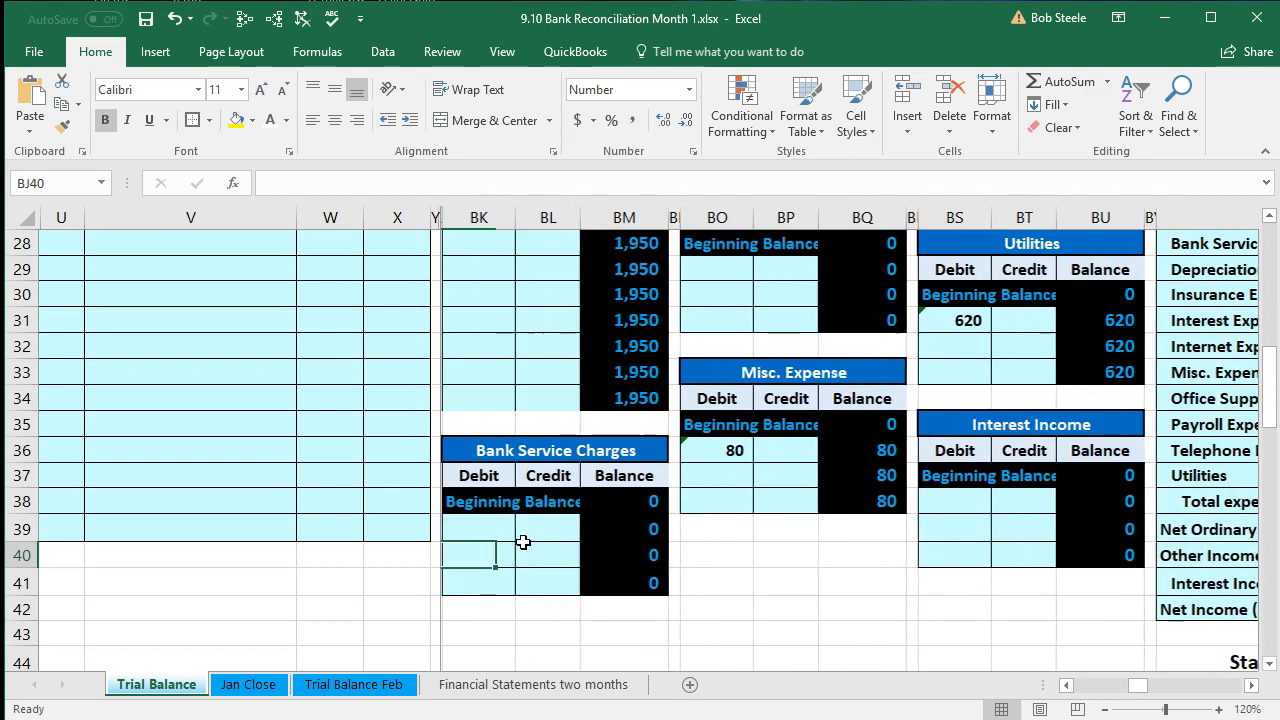
left_click(503, 534)
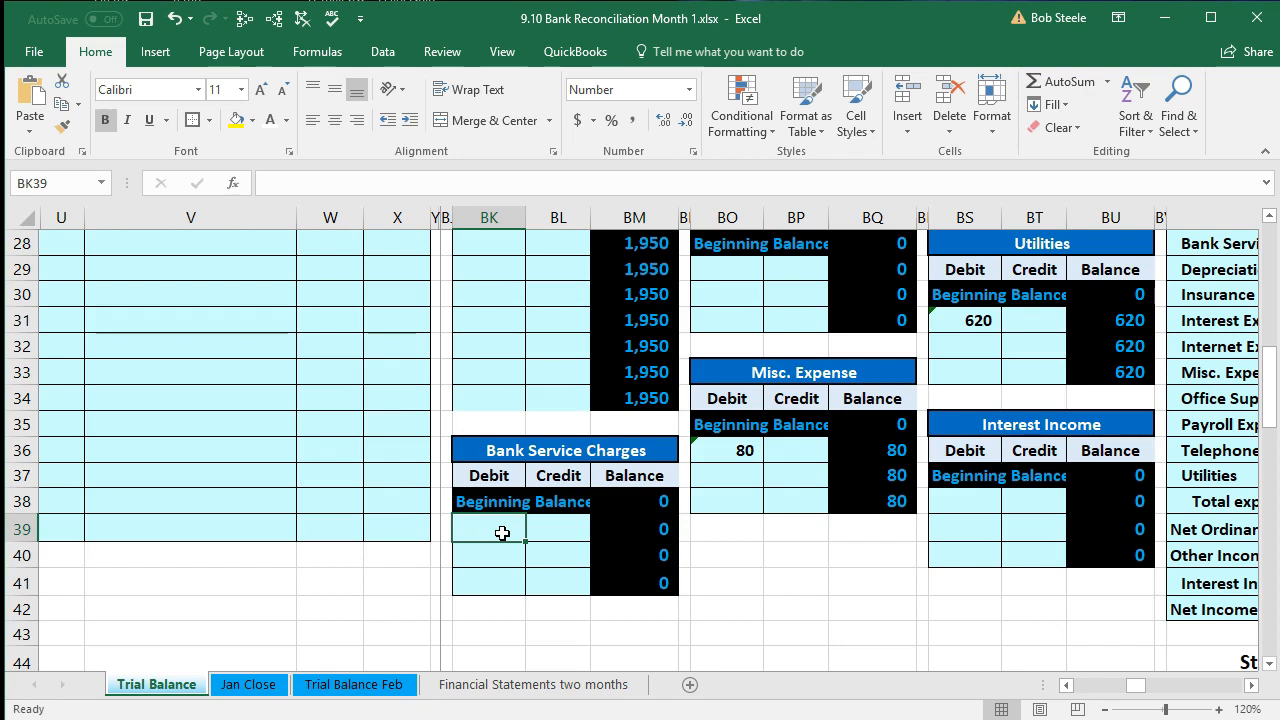
scroll(288, 568, "up", 8)
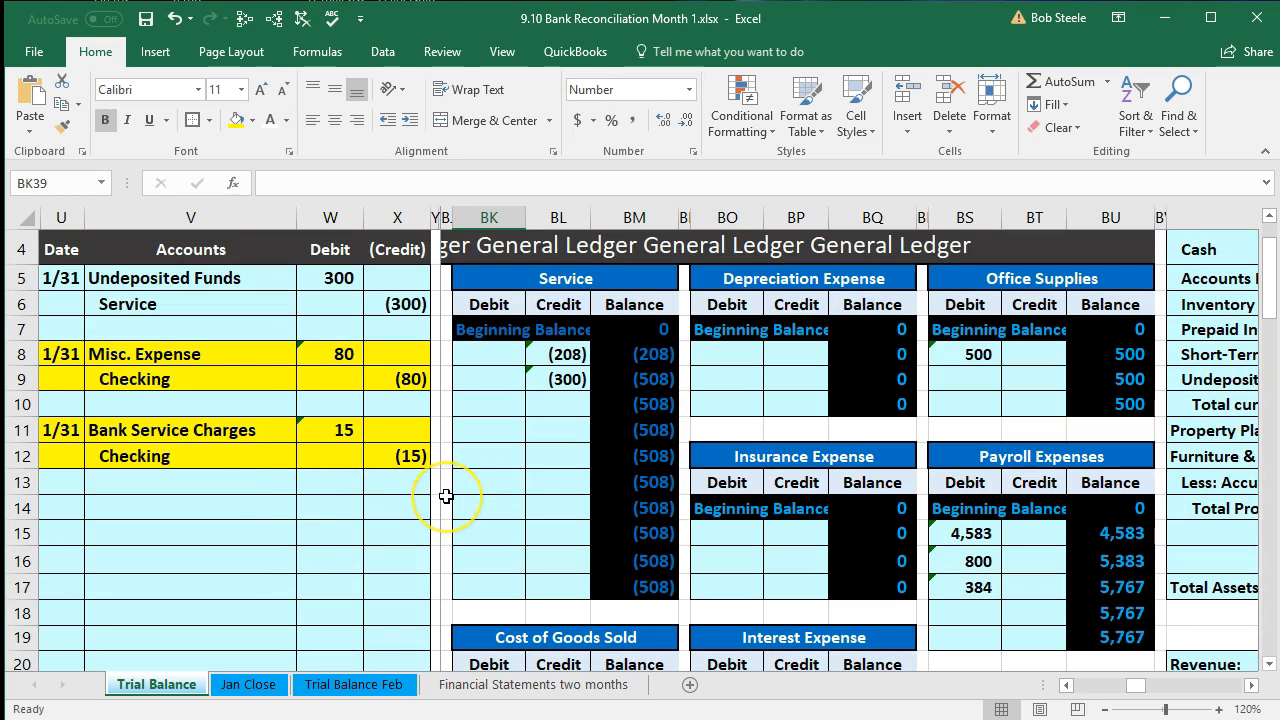
scroll(446, 496, "down", 8)
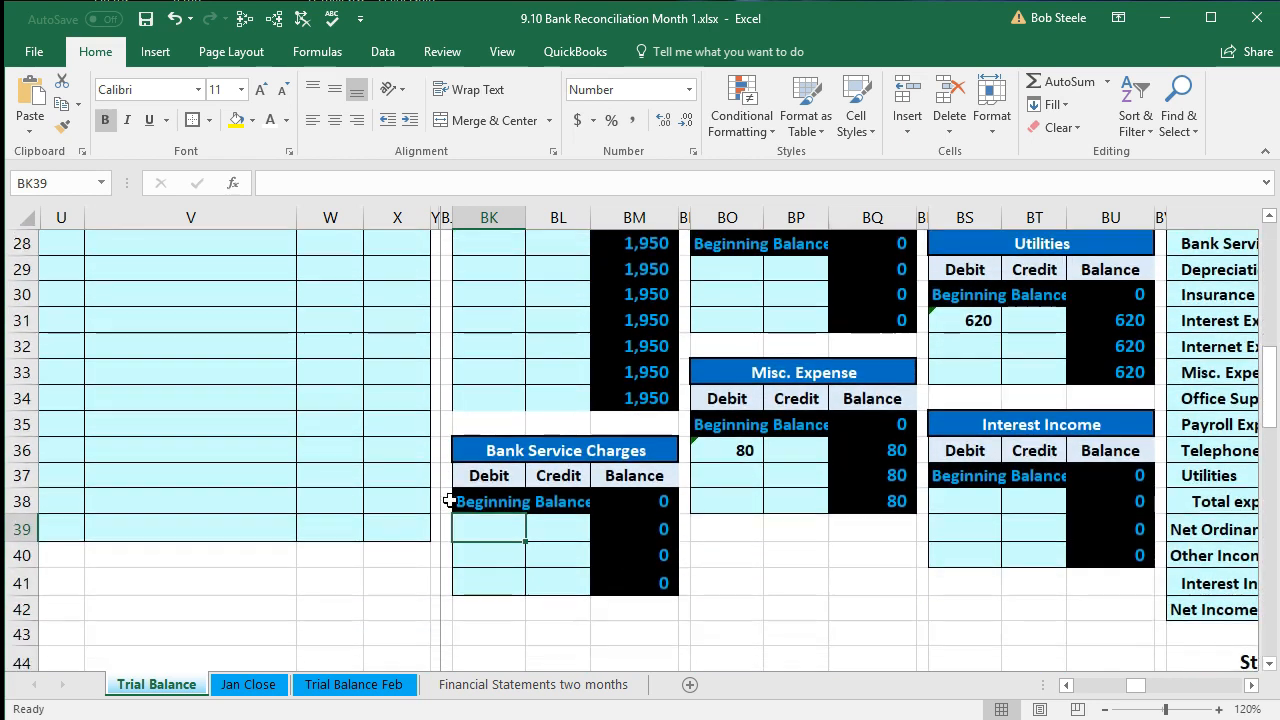
left_click(482, 527)
type("=")
scroll(344, 530, "up", 7)
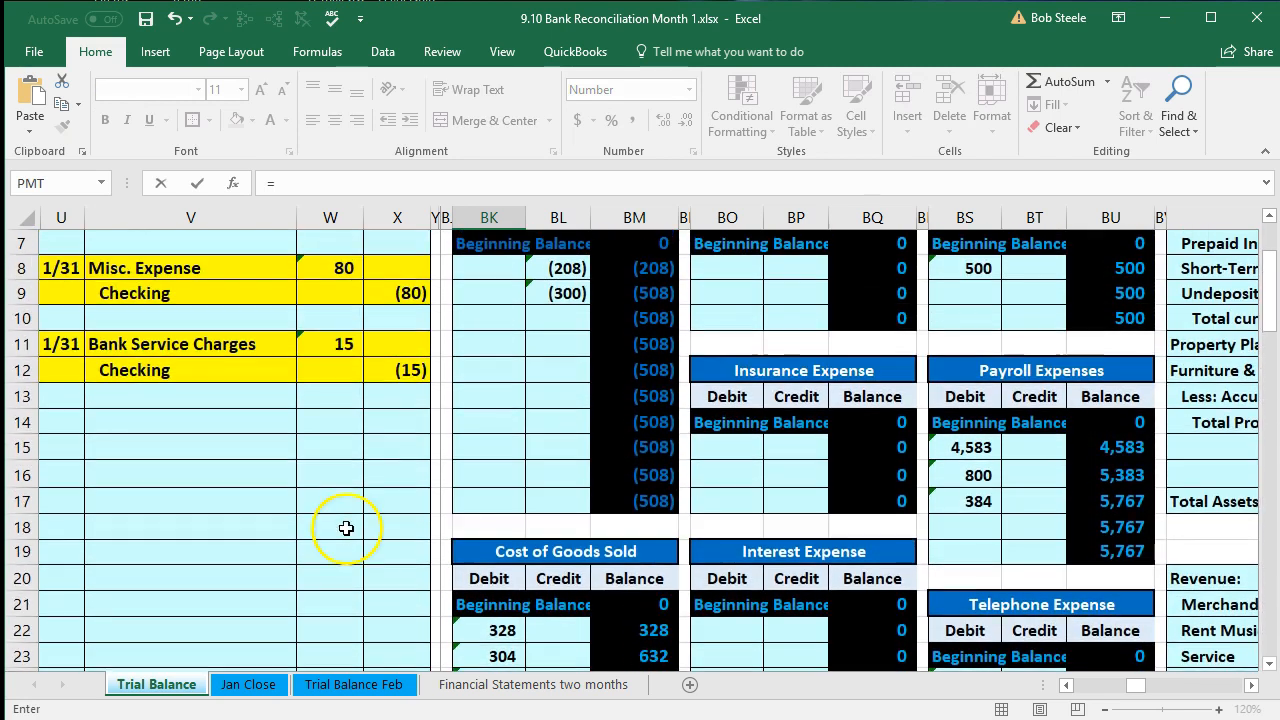
left_click(342, 344)
key("Return")
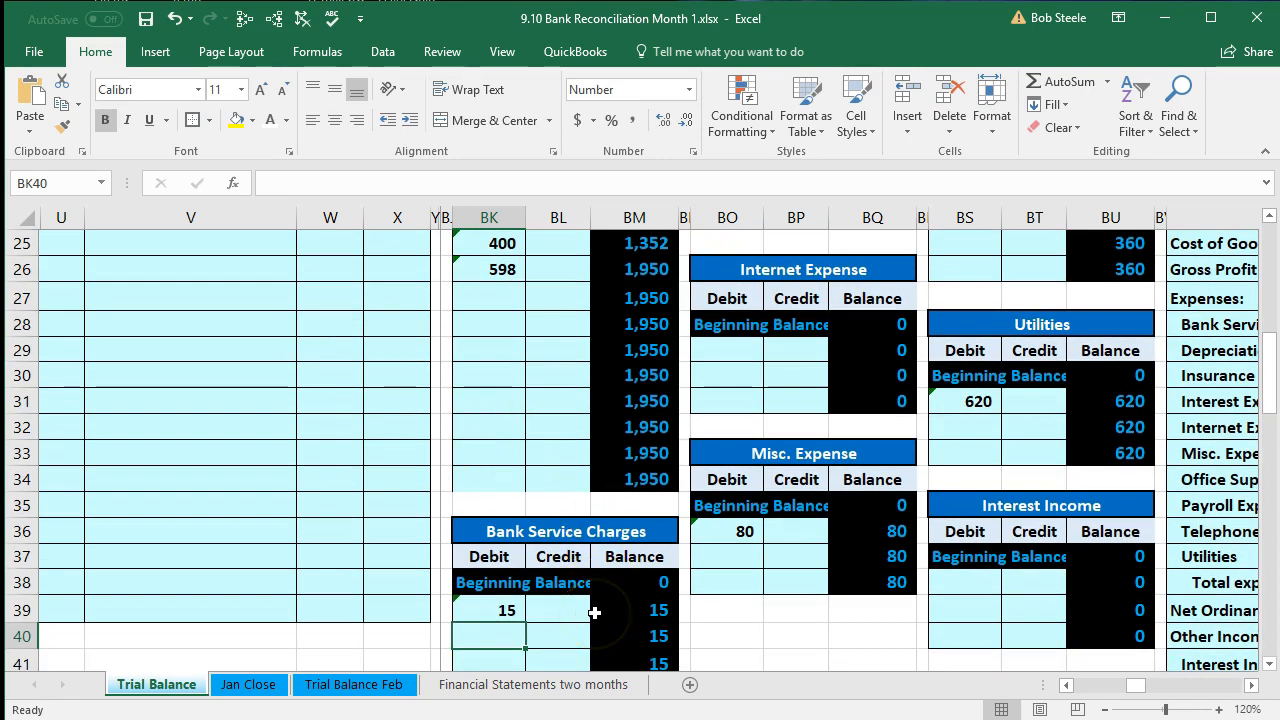
Examine the trial balance for the Bank Service Charges balance, the accounting equation and the total debits less credits
key("Left")
key("Left")
key("Left")
key("Left")
key("Left")
key("Left")
key("Left")
key("Left")
key("Left")
key("Left")
key("Left")
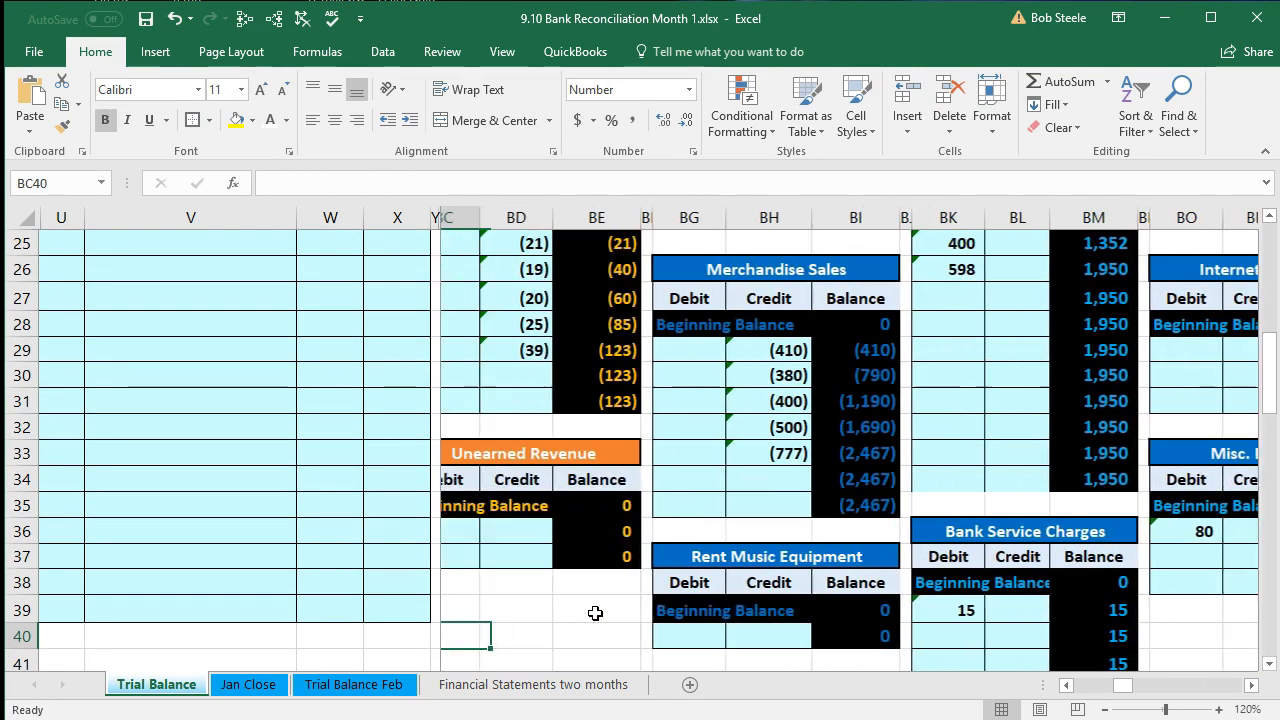
key("Left")
key("Left")
key("Left")
key("Left")
key("Left")
key("Left")
key("Left")
key("Left")
key("Left")
key("Left")
key("Left")
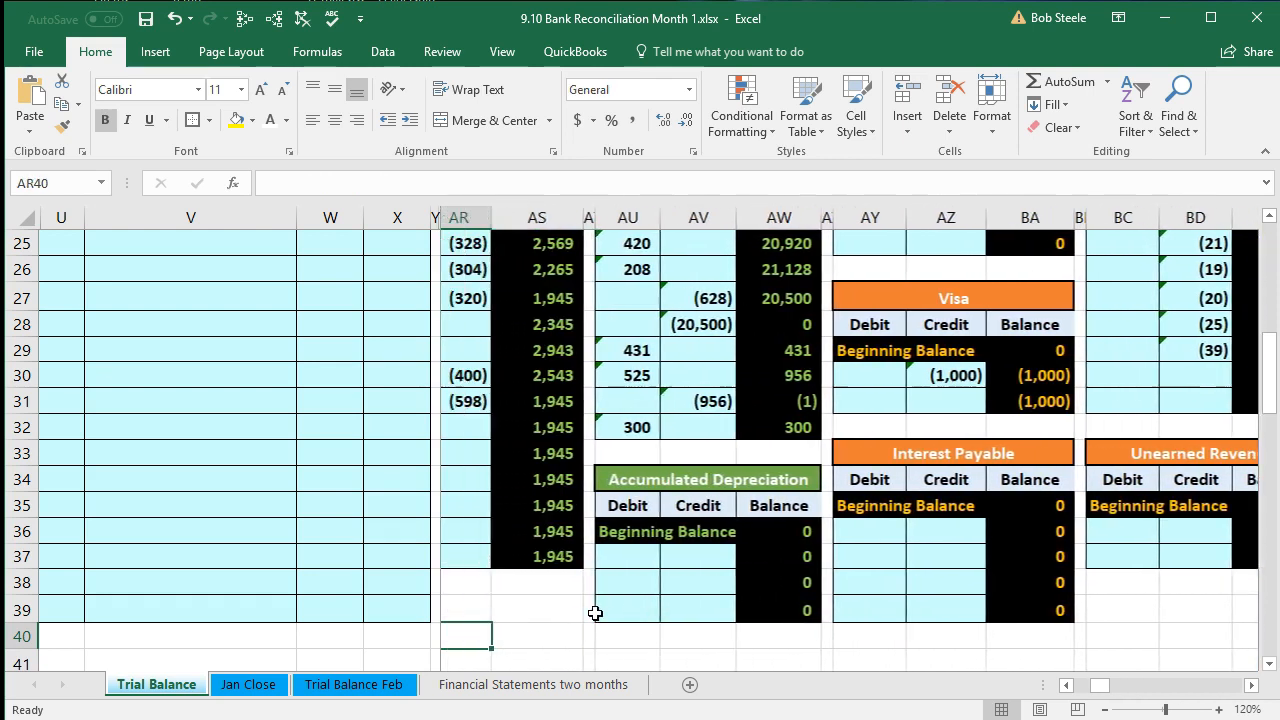
key("Left")
key("Left")
key("Left")
key("Left")
key("Left")
key("Left")
key("Left")
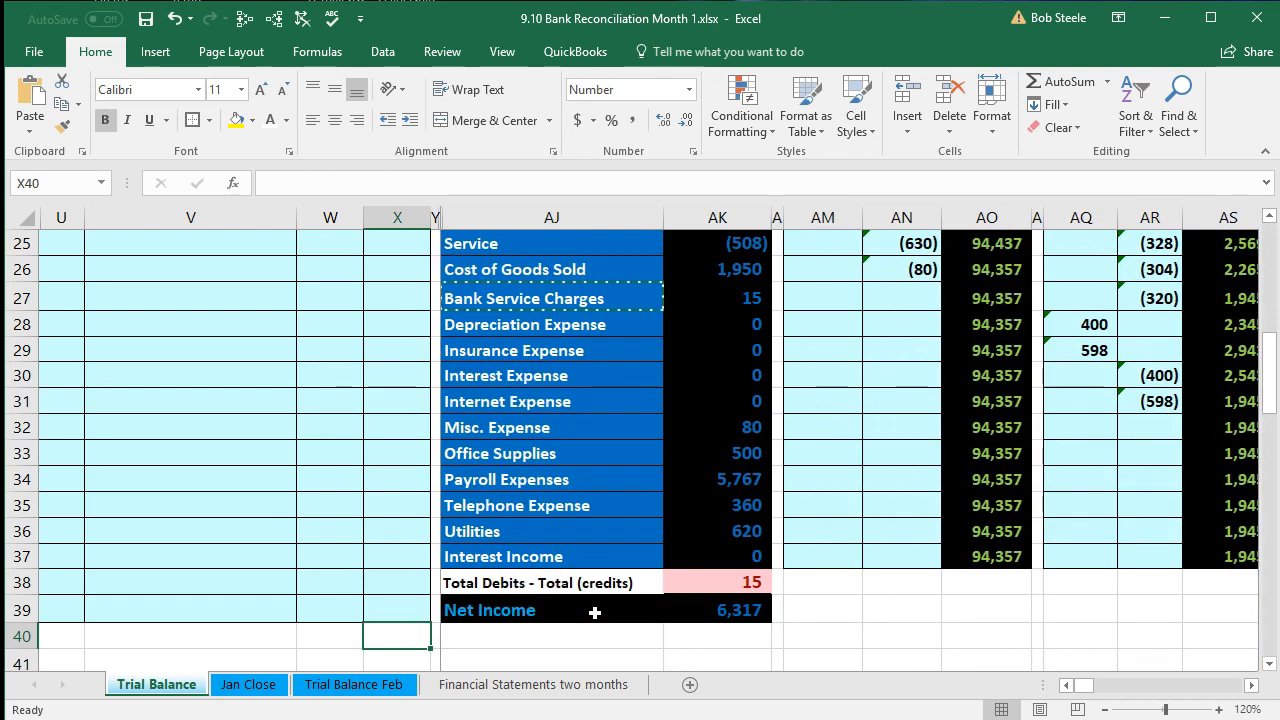
scroll(594, 612, "up", 5)
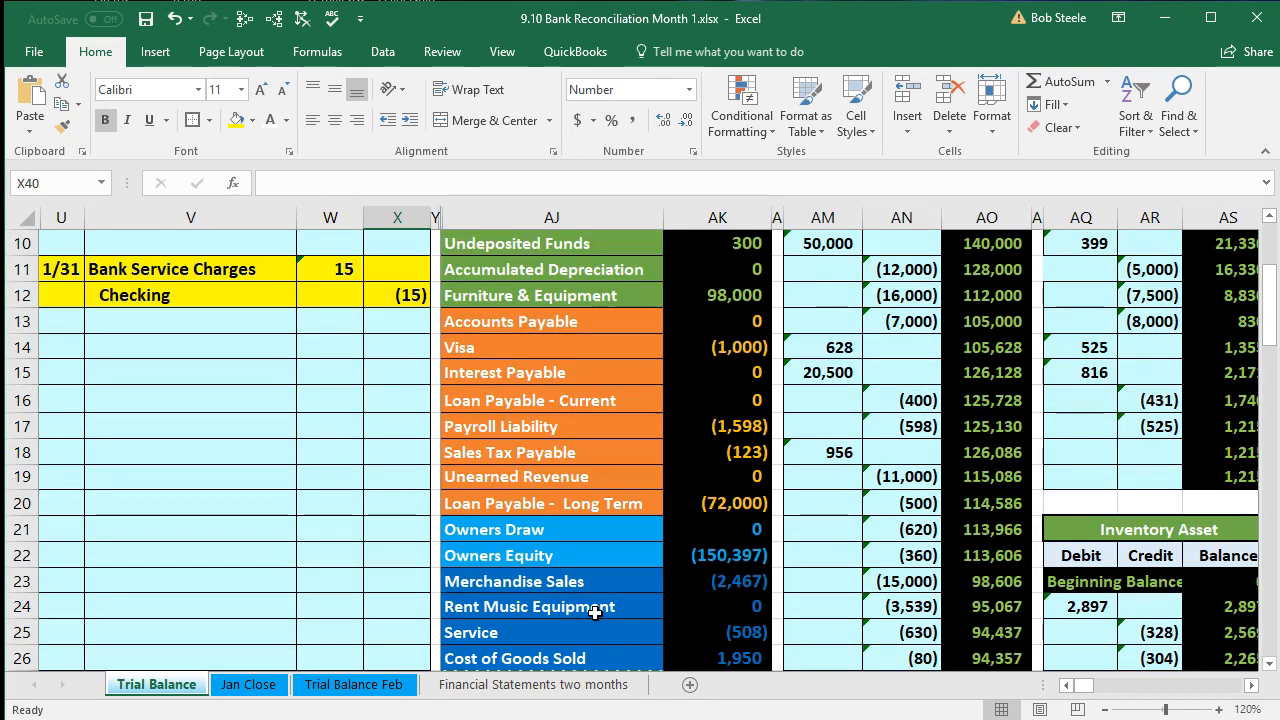
scroll(594, 612, "up", 3)
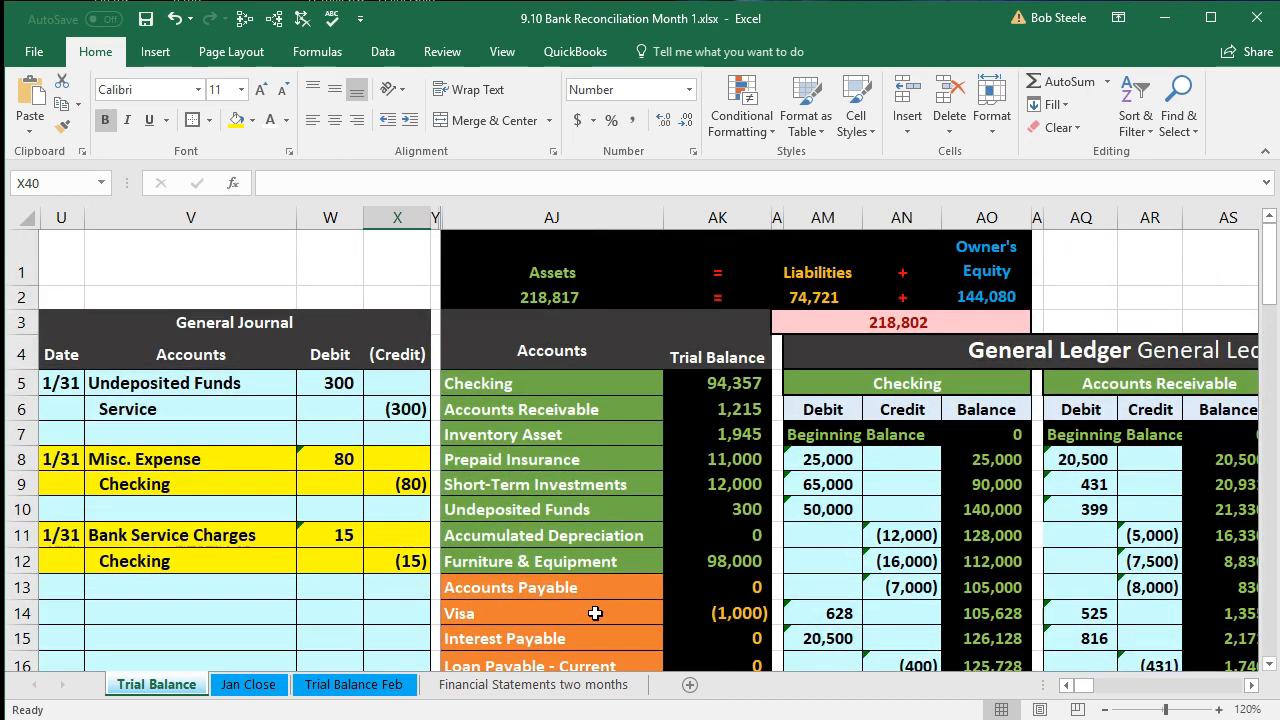
scroll(595, 612, "down", 5)
left_click(727, 532)
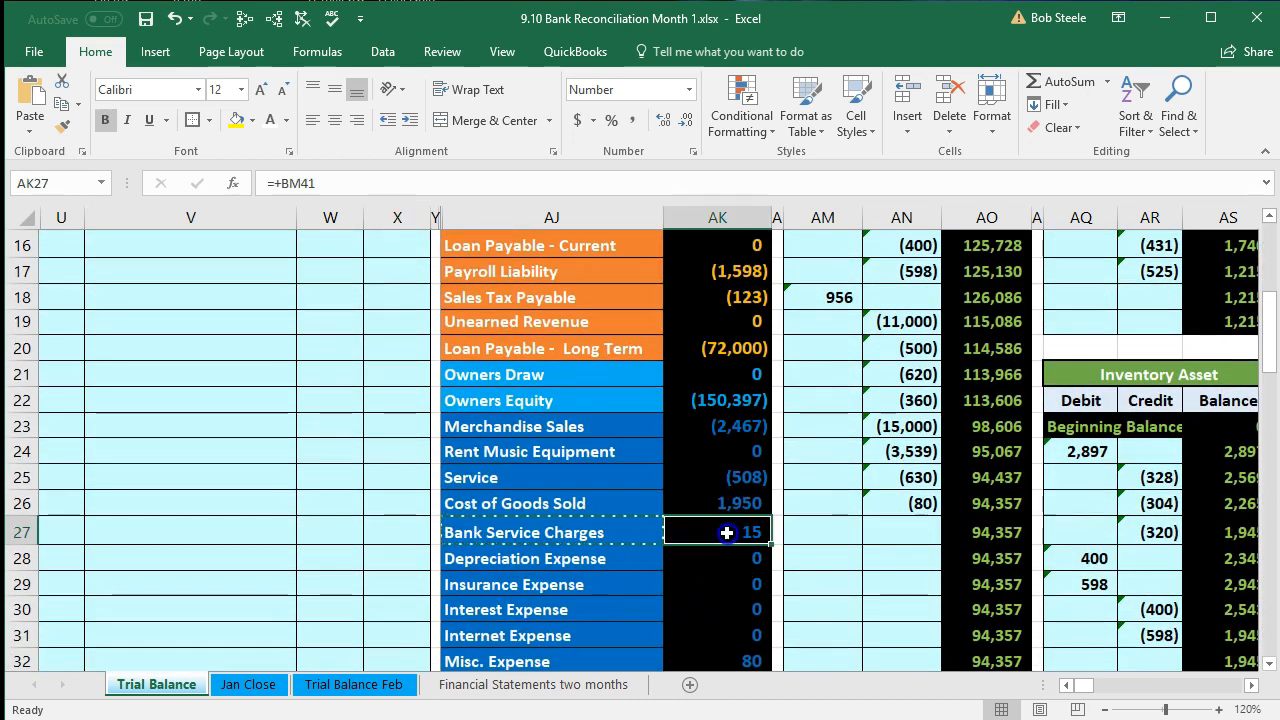
scroll(727, 535, "down", 4)
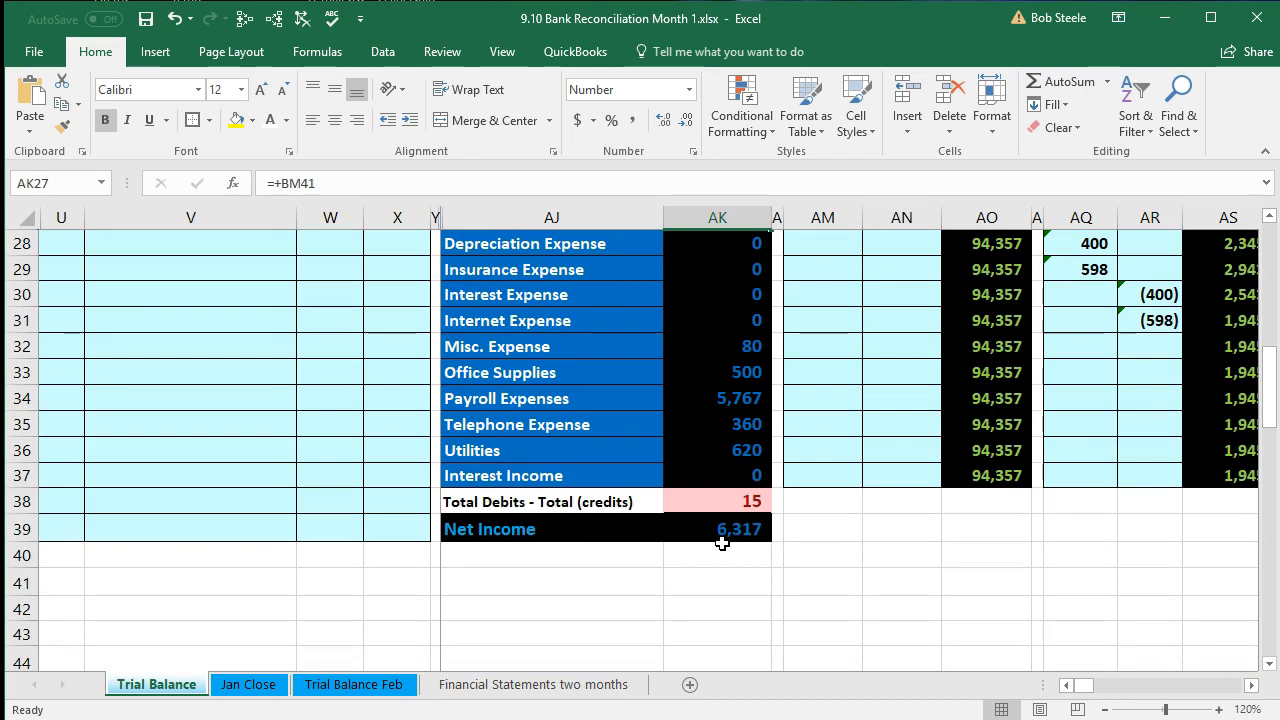
scroll(355, 524, "up", 8)
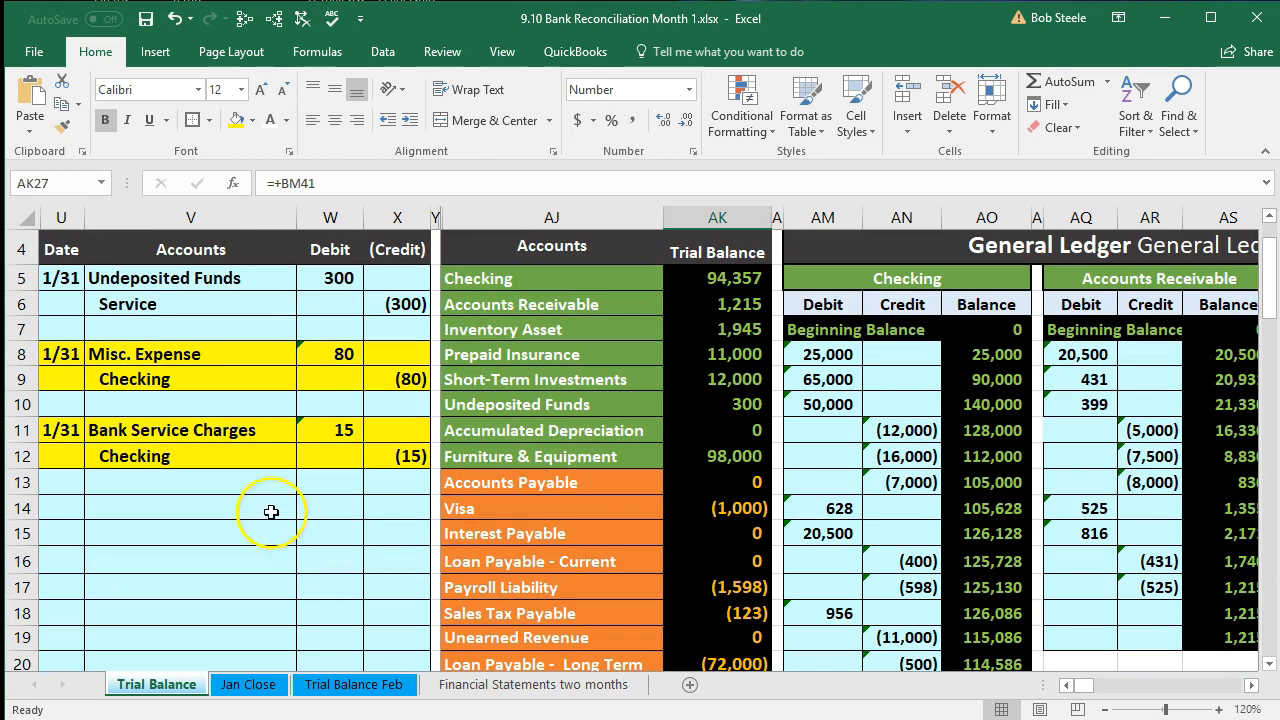
Post the Checking credit to the general ledger by linking AN27 to journal cell X12
left_click_drag(171, 457, 383, 451)
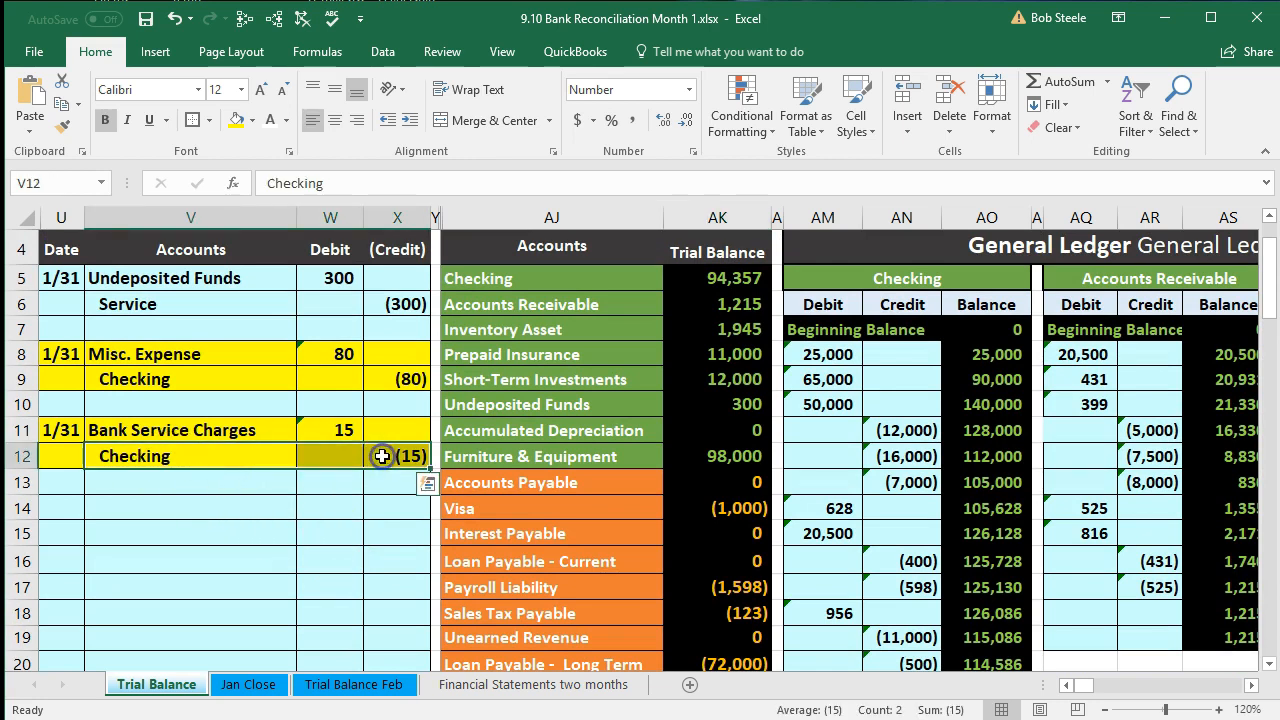
left_click_drag(510, 282, 700, 284)
scroll(792, 405, "down", 4)
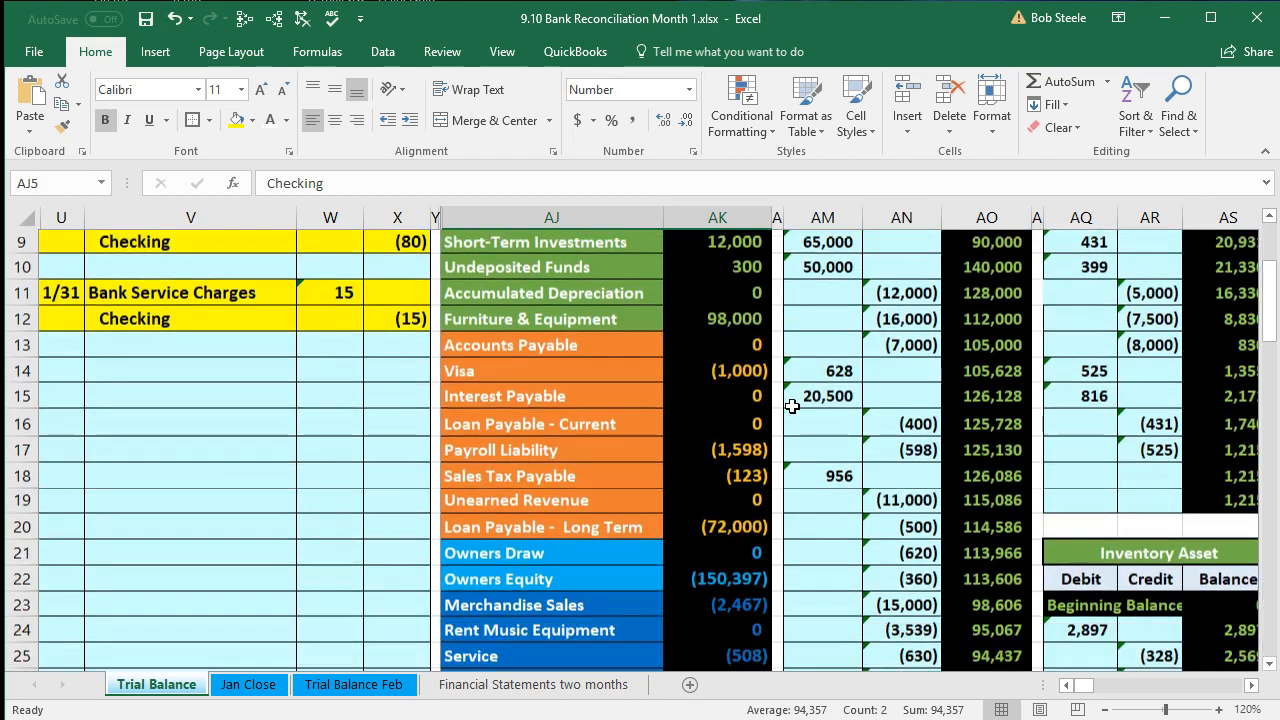
left_click(882, 525)
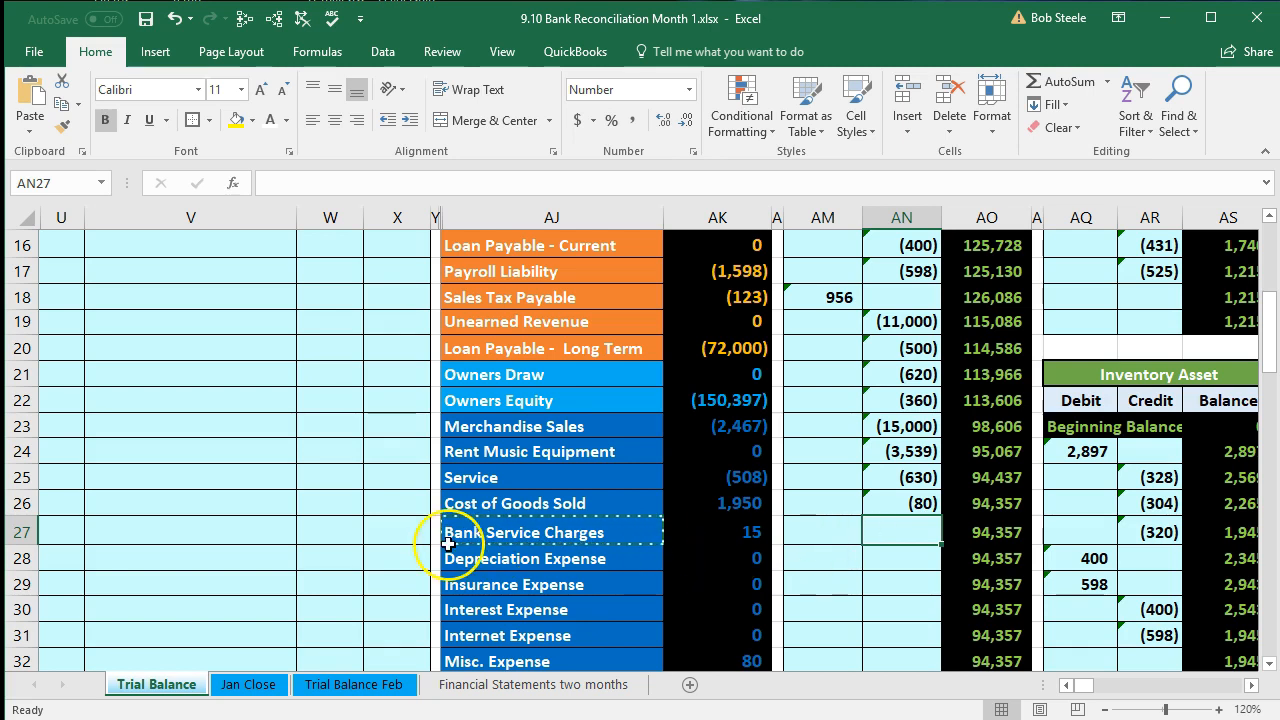
scroll(423, 489, "up", 3)
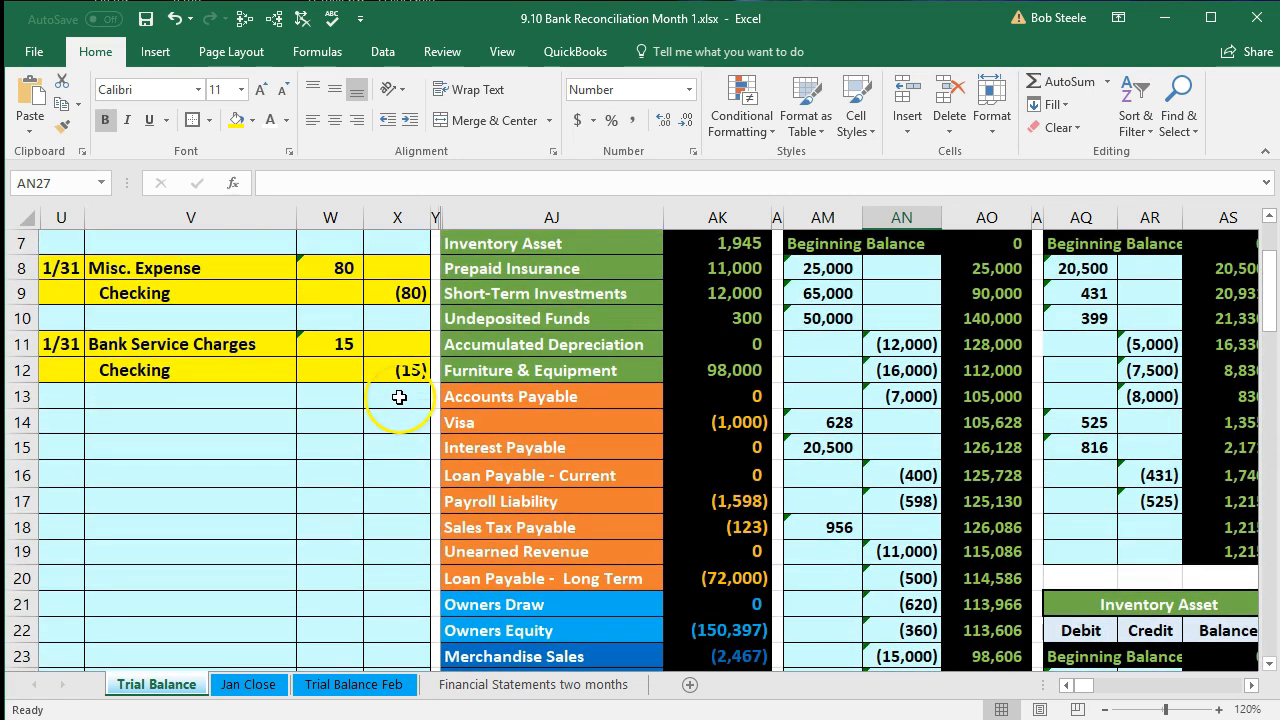
scroll(817, 623, "down", 3)
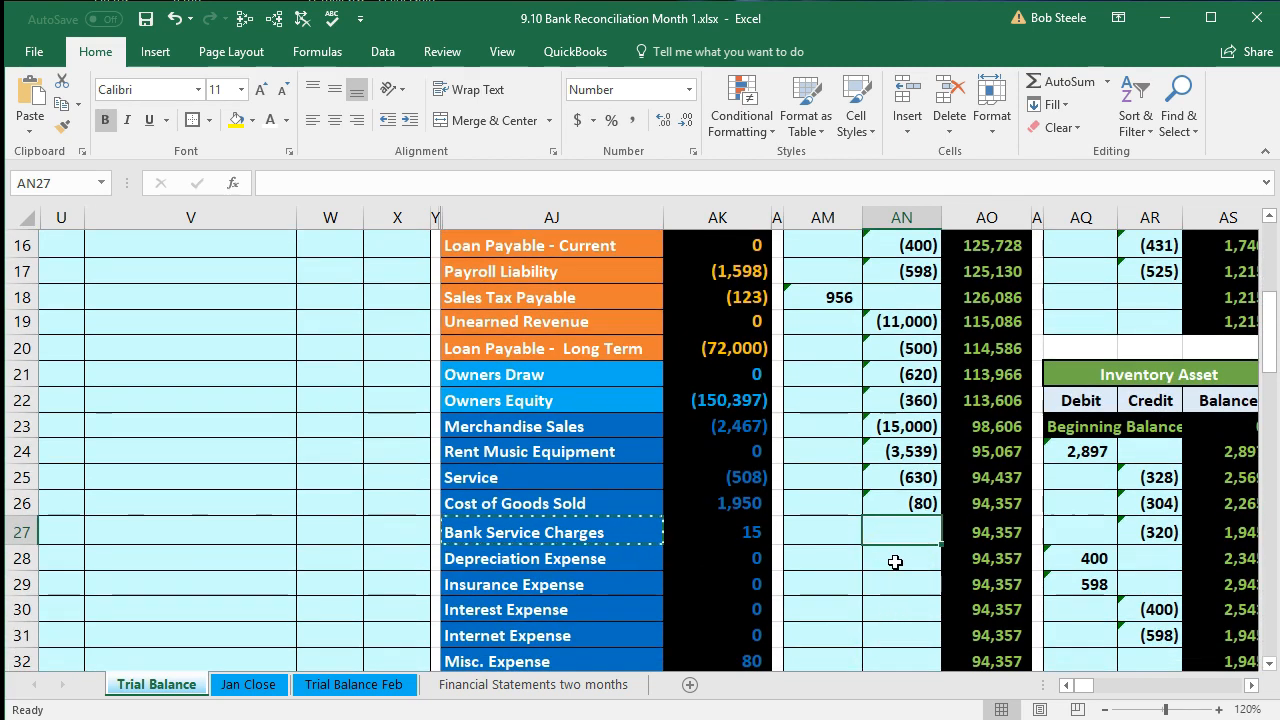
type("=")
scroll(486, 529, "up", 3)
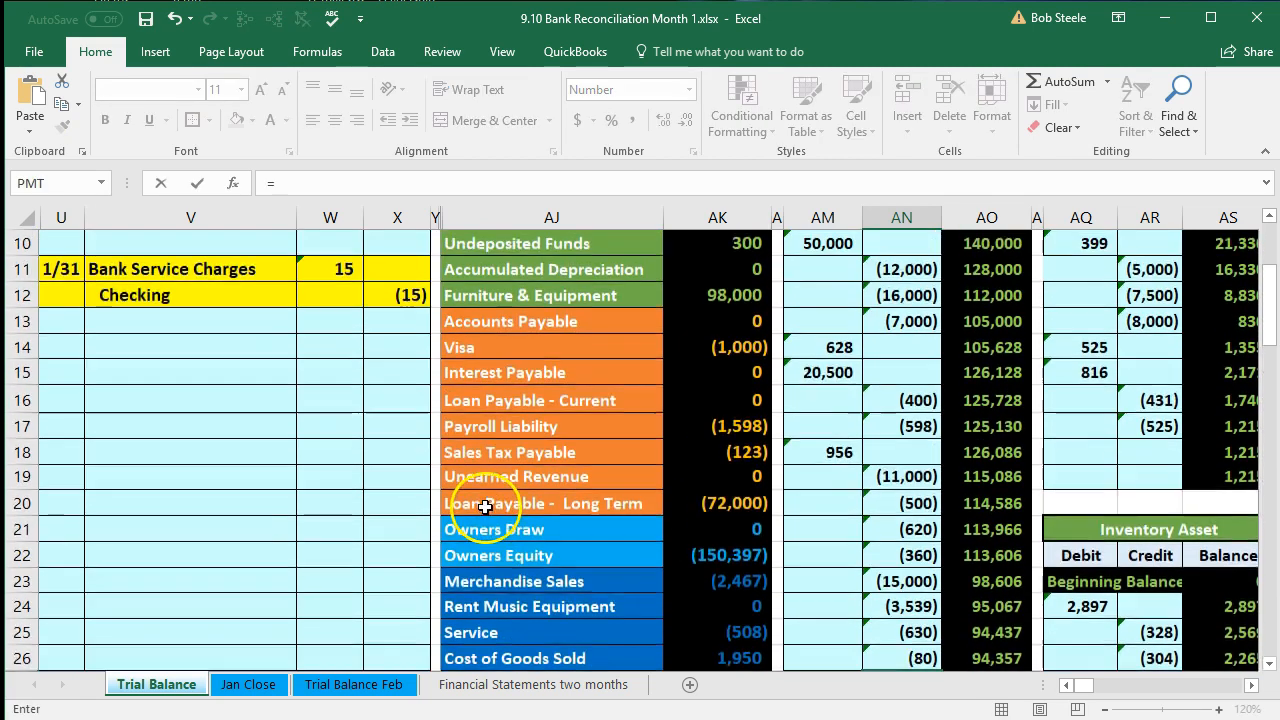
left_click(405, 372)
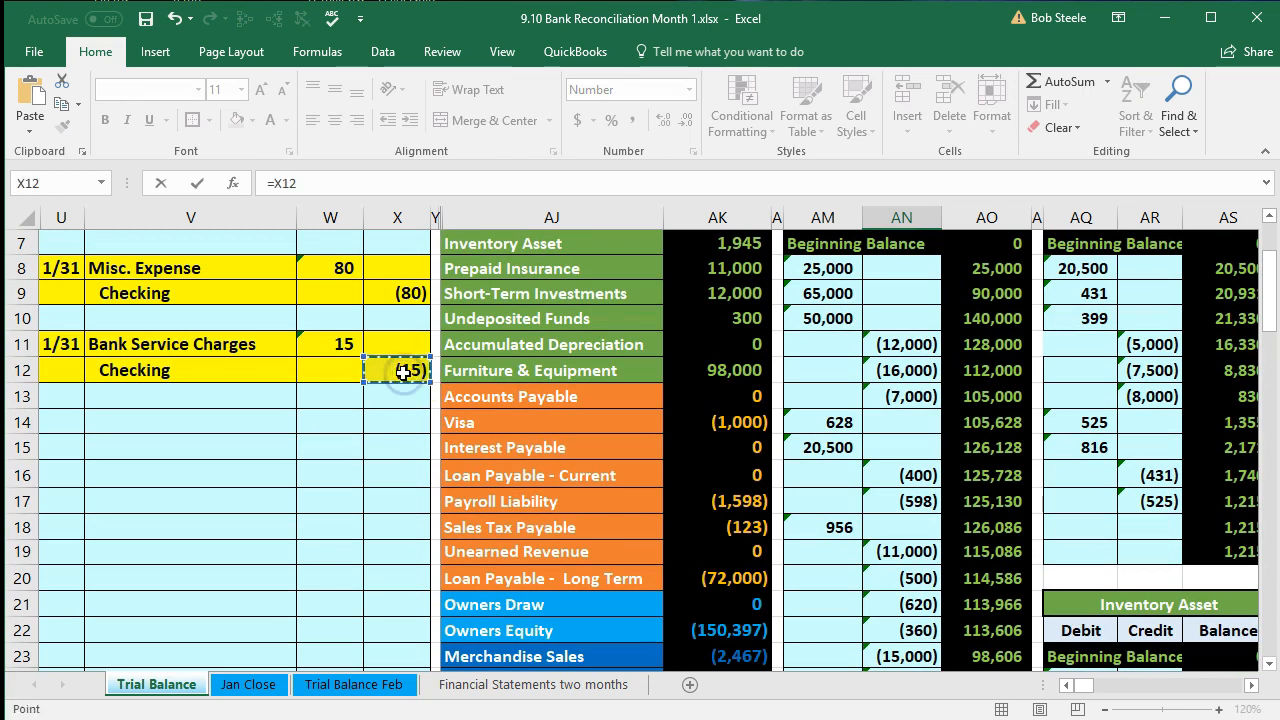
key("Return")
Trace the dependents of the Checking balance in trial balance cell AK5
scroll(316, 571, "up", 5)
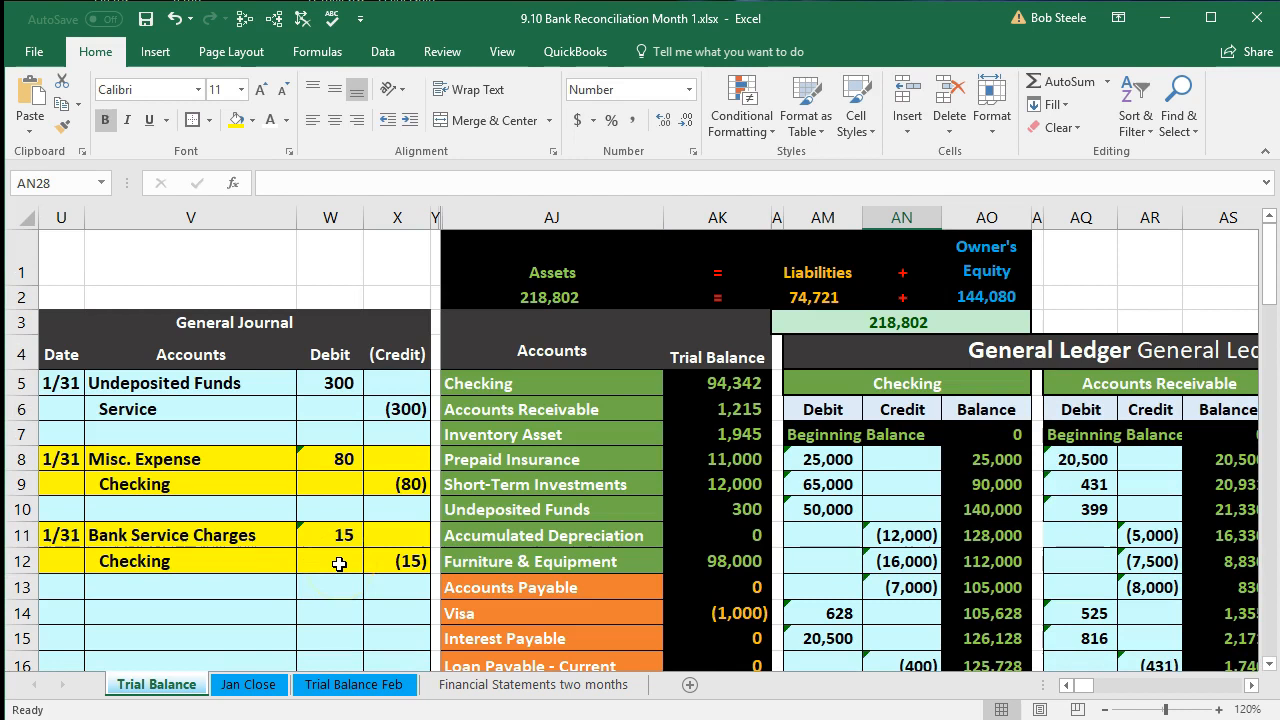
left_click(344, 564)
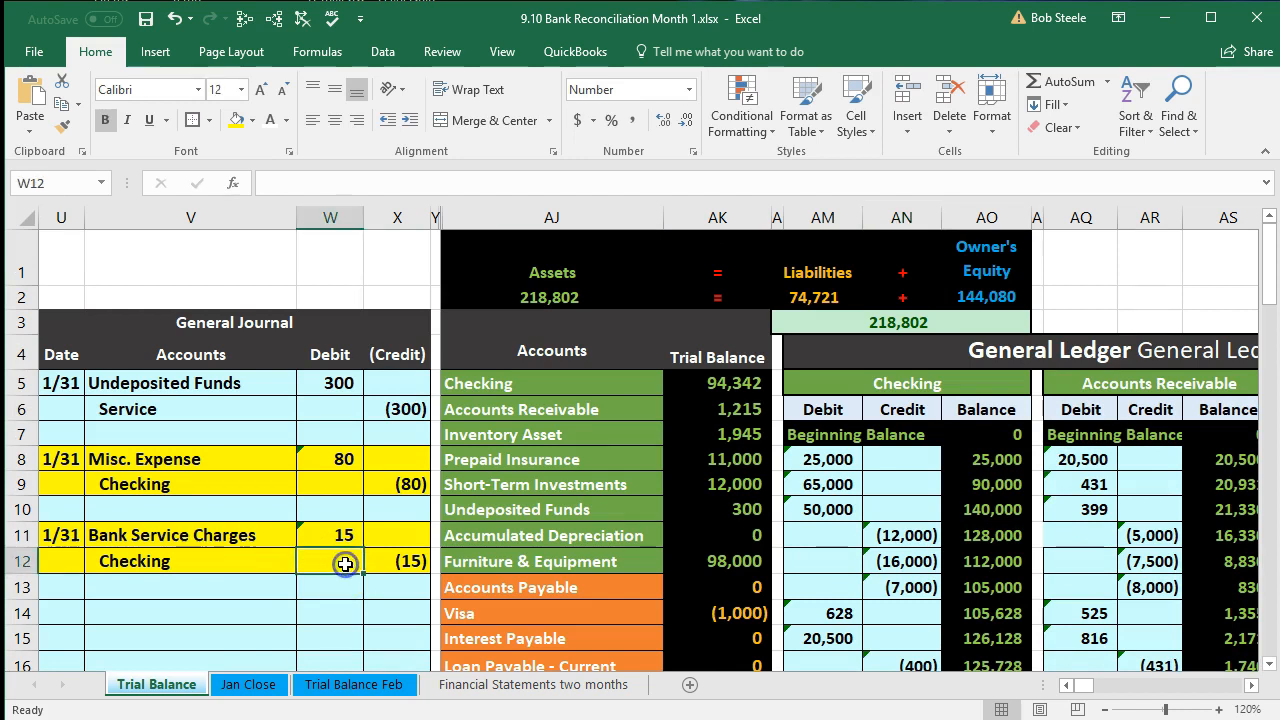
left_click(688, 383)
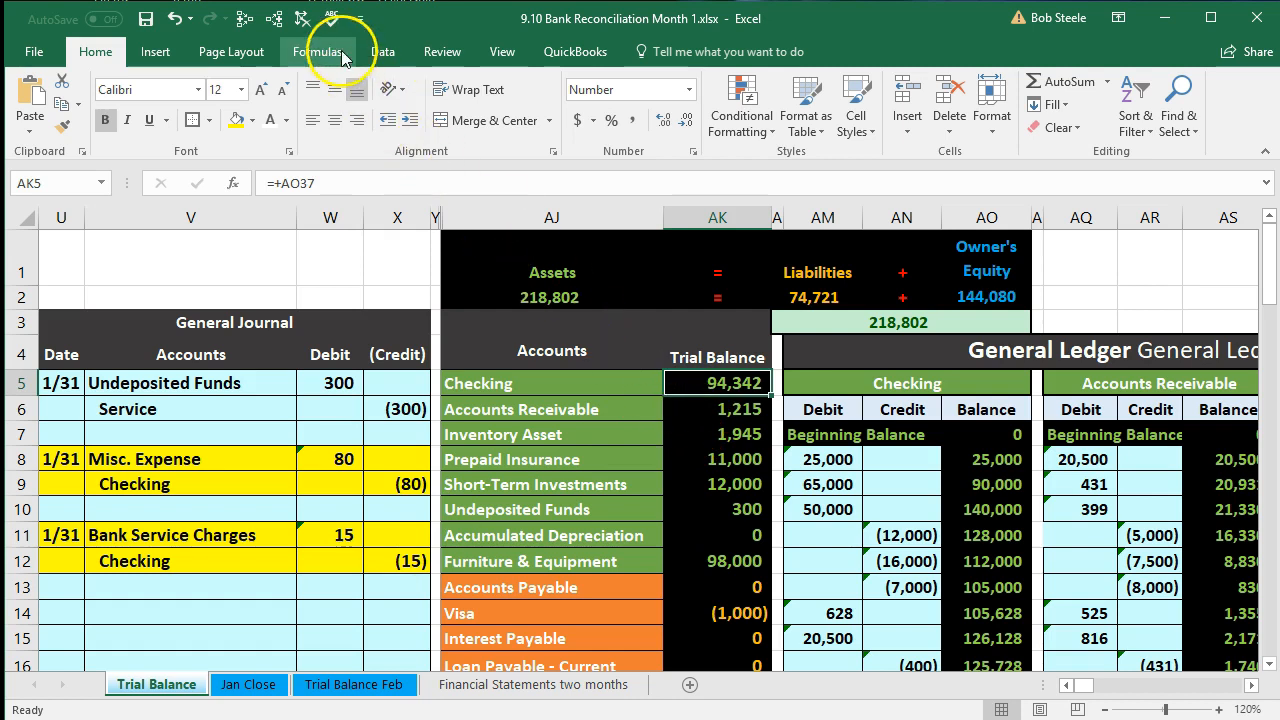
left_click(273, 18)
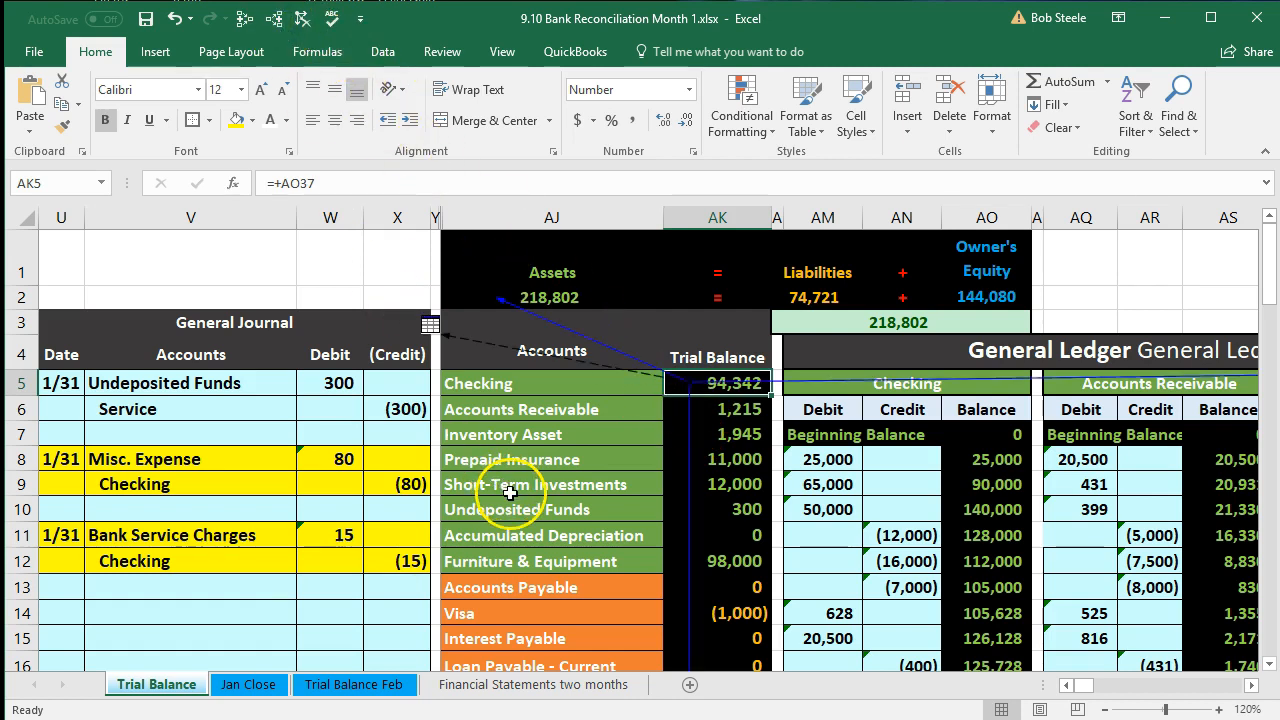
Trace the dependents of the Bank Service Charges and Misc. Expense balances in trial balance cells AK27 and AK32
scroll(601, 547, "down", 5)
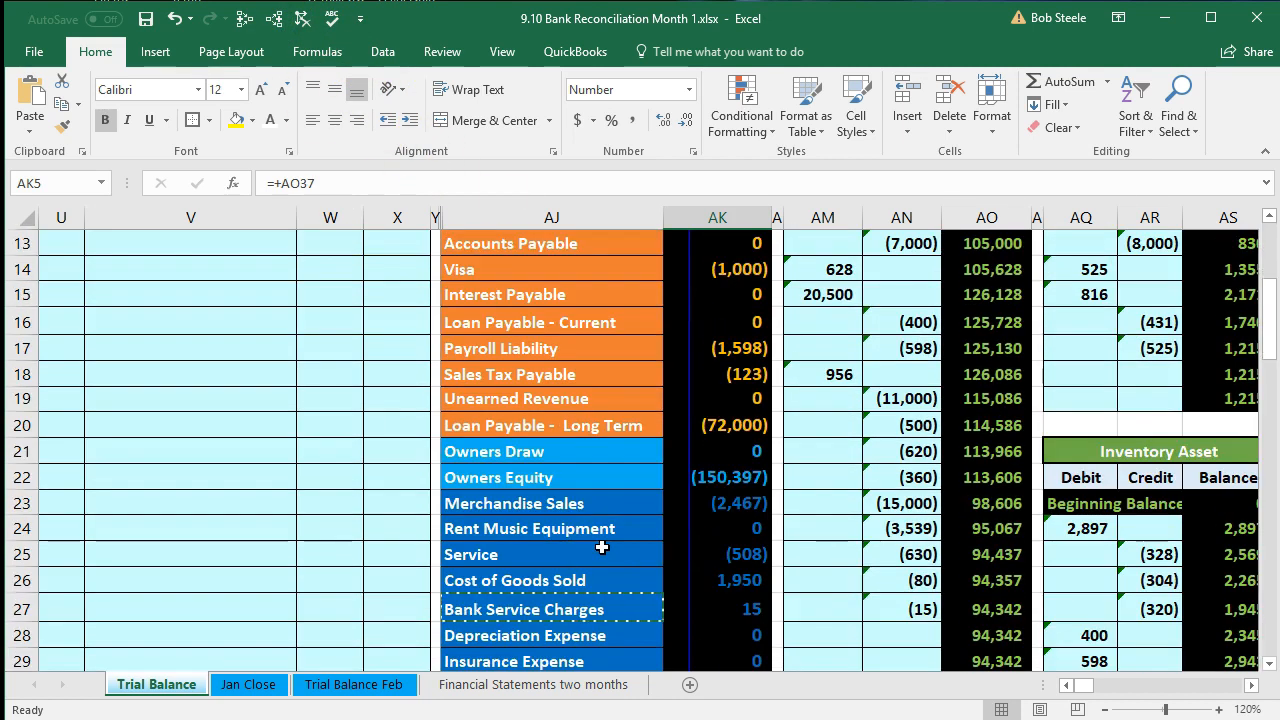
left_click(718, 528)
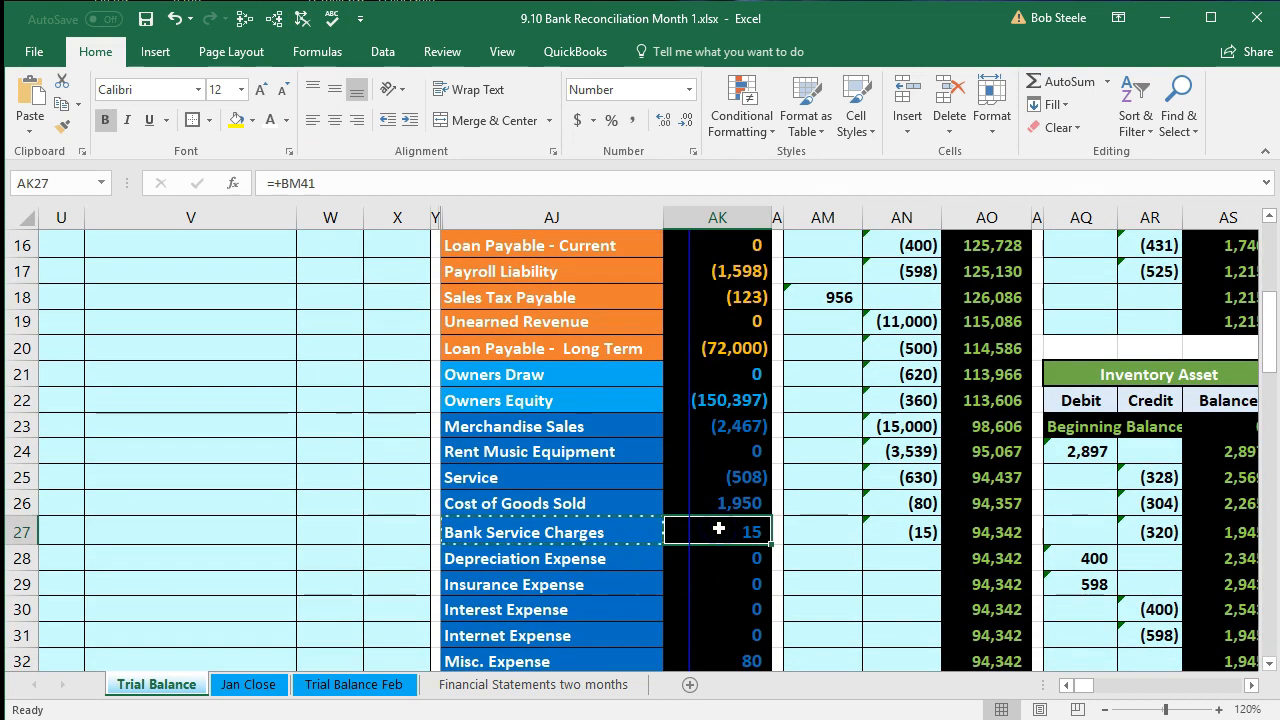
left_click(274, 18)
left_click(732, 511)
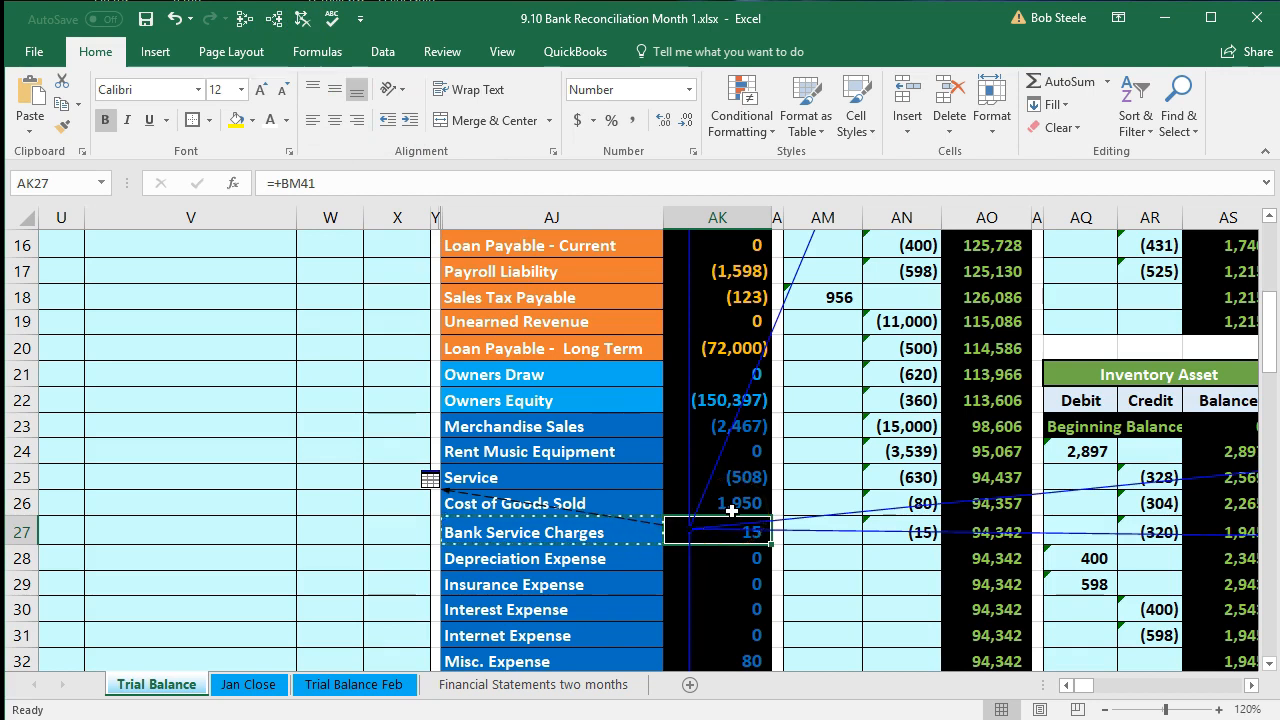
scroll(732, 511, "down", 2)
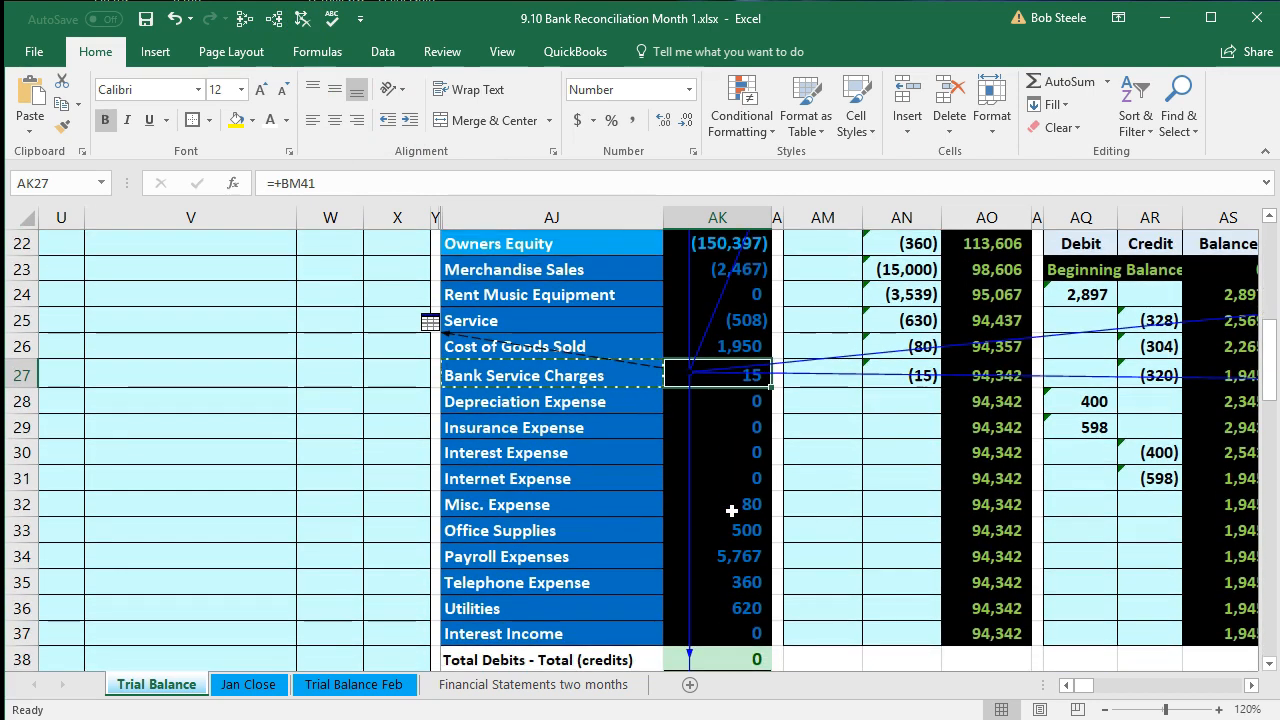
left_click(732, 511)
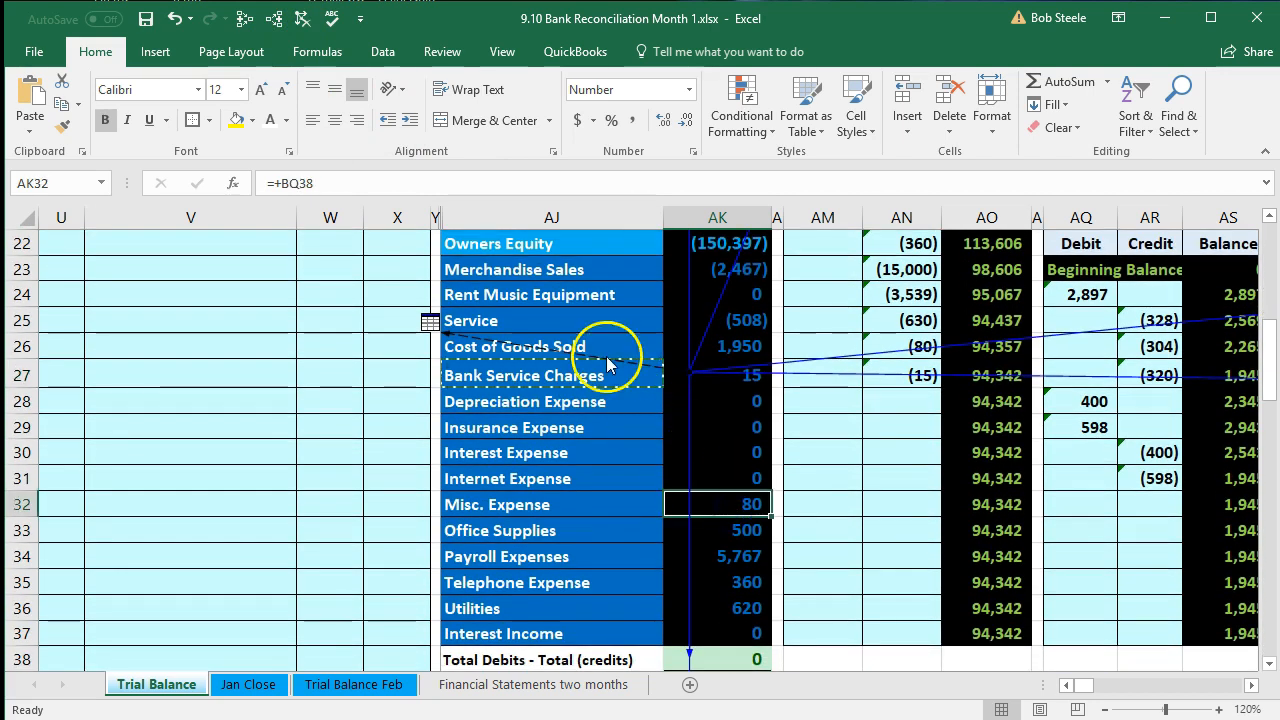
left_click(273, 18)
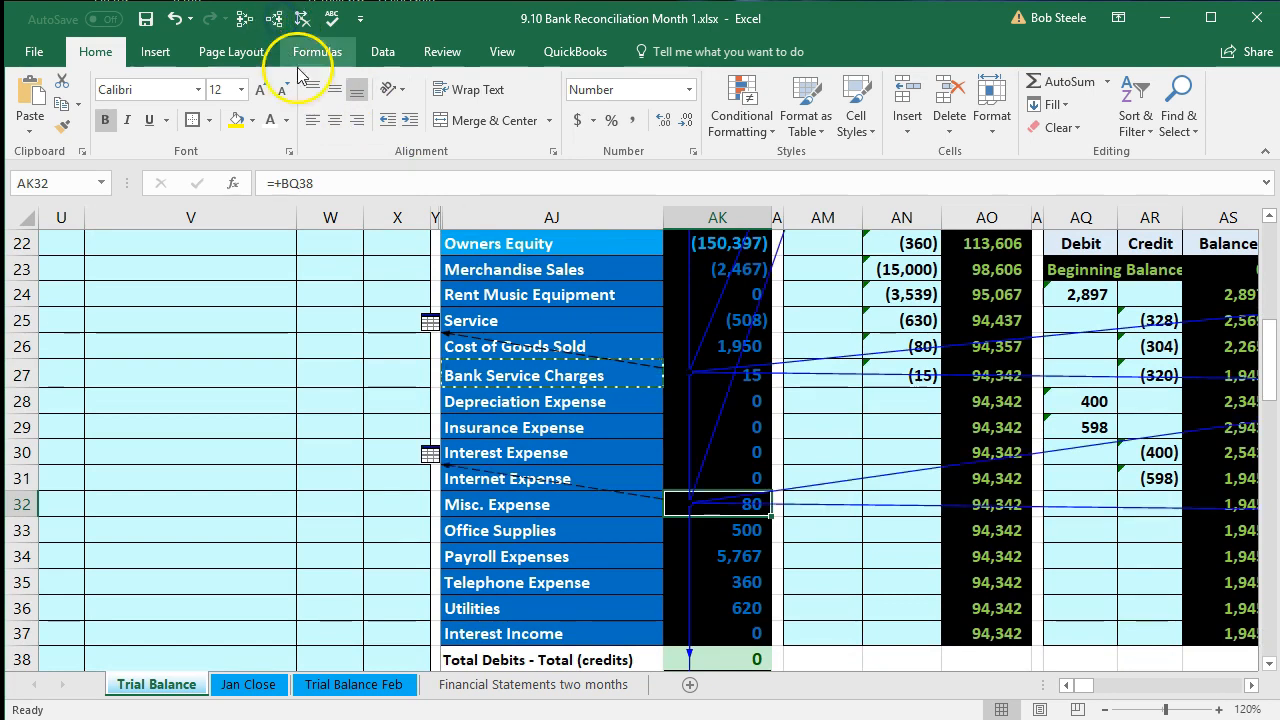
Unfreeze the panes of the Trial Balance sheet
scroll(546, 492, "up", 7)
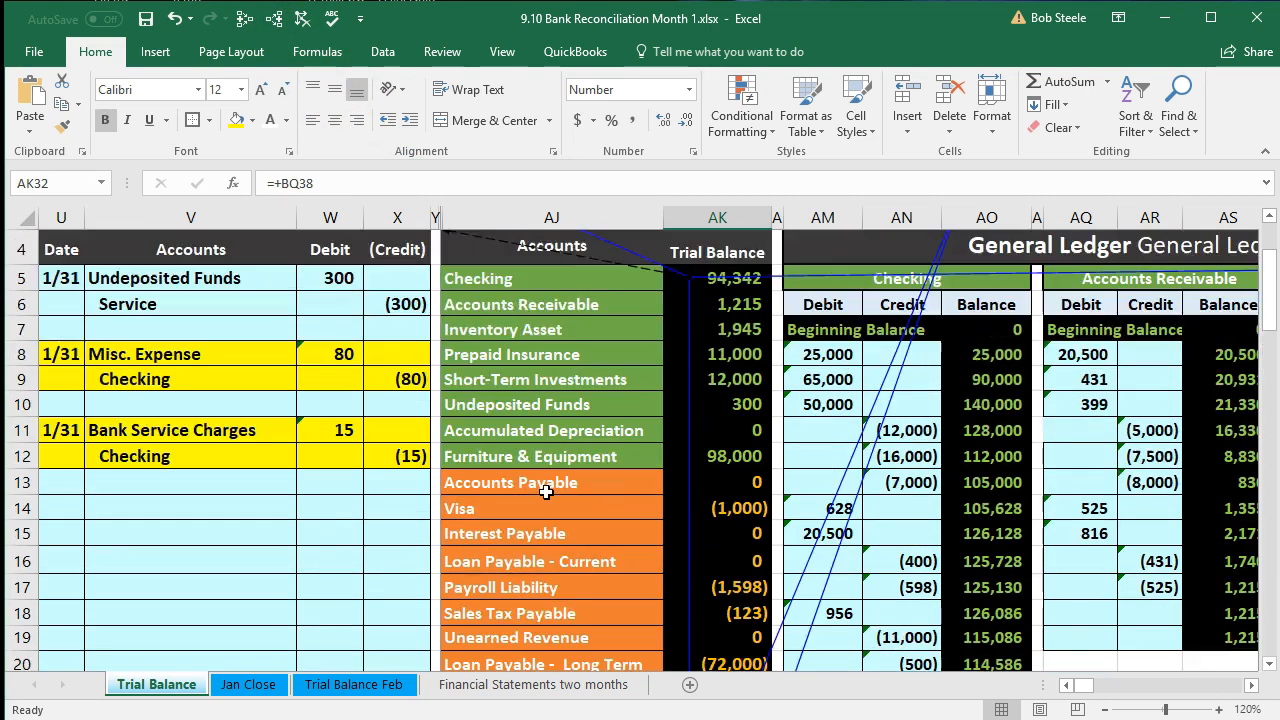
left_click(505, 60)
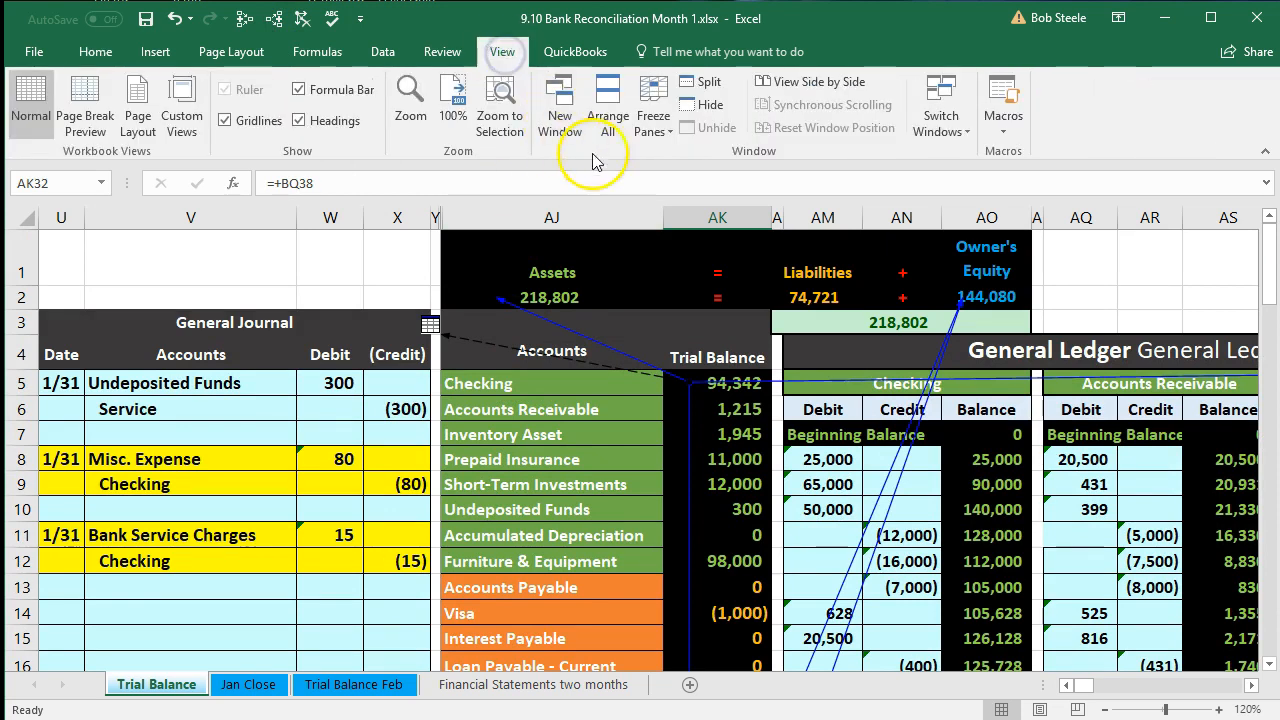
left_click(654, 118)
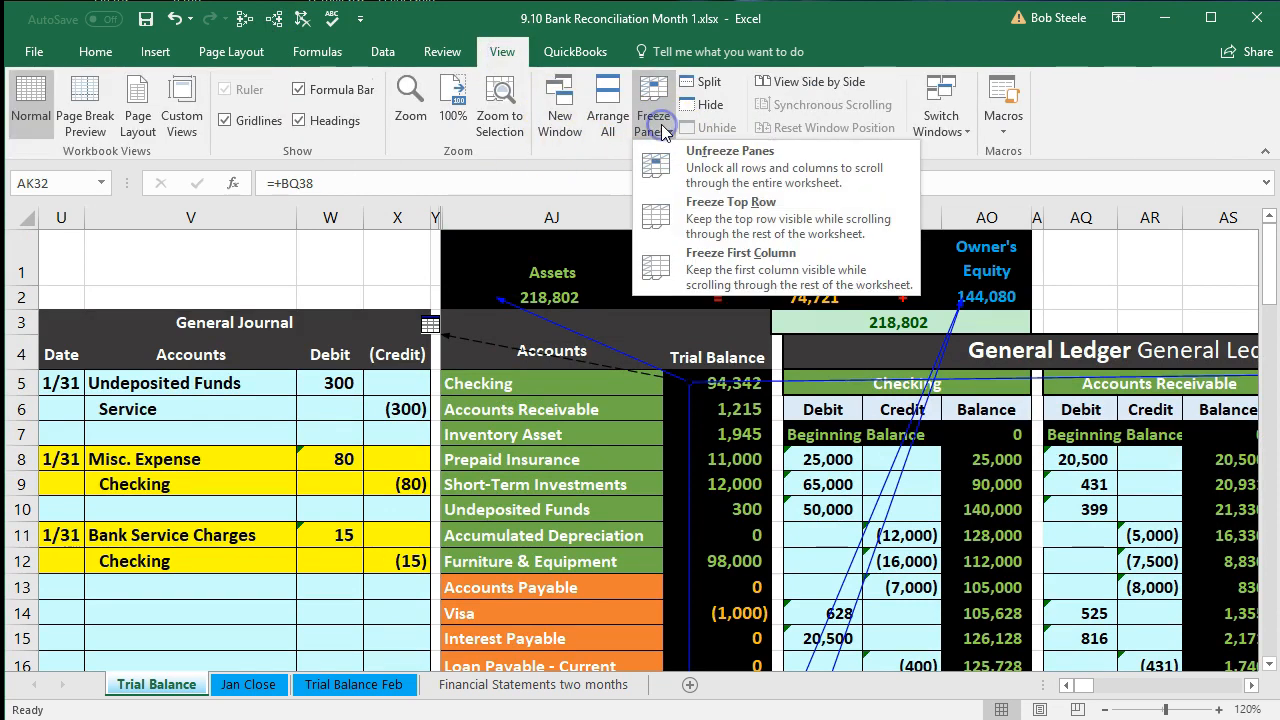
left_click(703, 166)
Examine the Cash and Owners Equity lines in balance sheet cells BX4 and CC15, where the dependent arrows lead
left_click(737, 443)
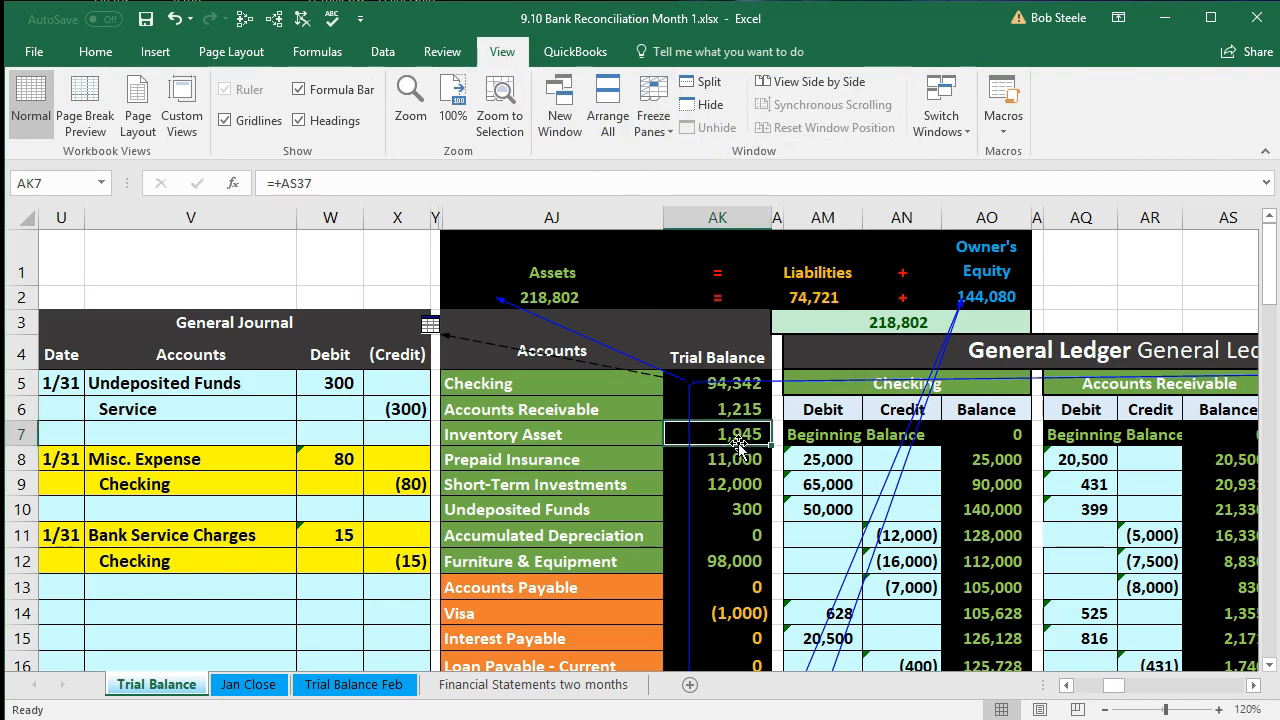
key("Right")
key("Right")
key("Right")
key("Right")
key("Right")
key("Right")
key("Right")
key("Right")
key("Right")
key("Right")
key("Right")
key("Right")
key("Right")
key("Right")
key("Right")
key("Right")
key("Right")
key("Right")
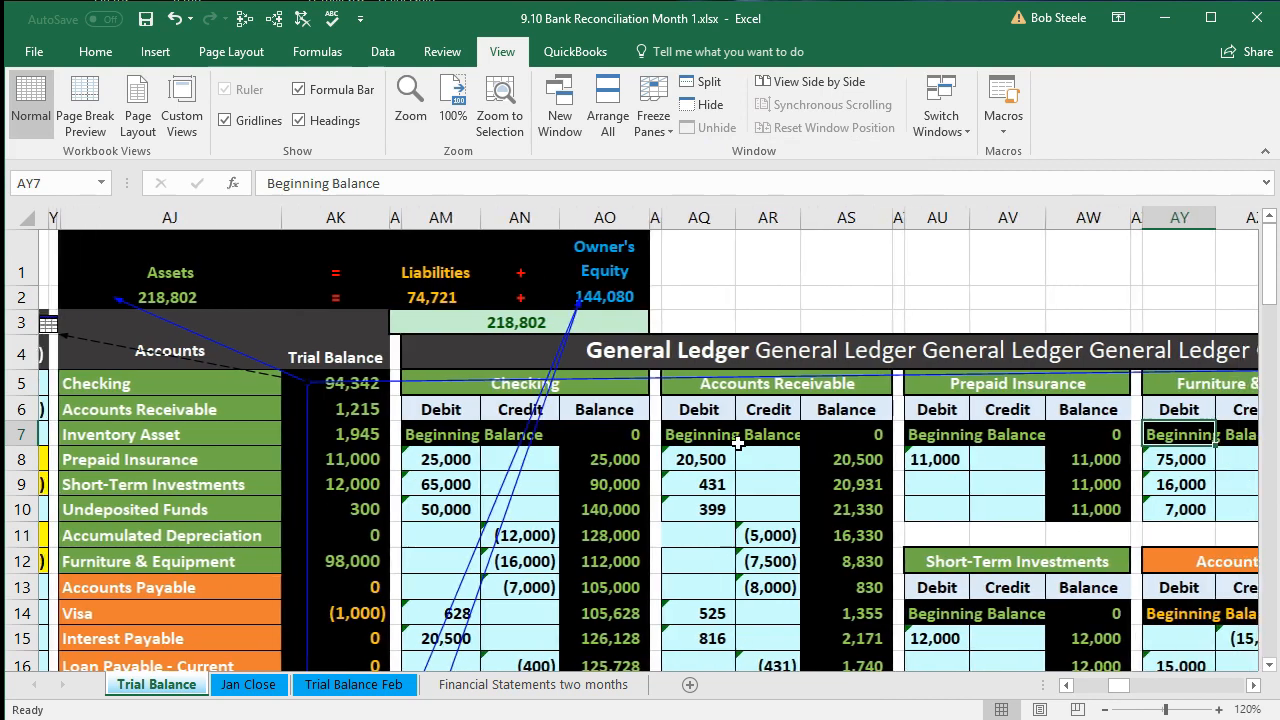
key("Right")
key("Right")
key("Right")
key("Right")
key("Right")
key("Right")
key("Right")
key("Right")
key("Right")
key("Right")
key("Right")
key("Right")
key("Right")
key("Right")
key("Right")
key("Right")
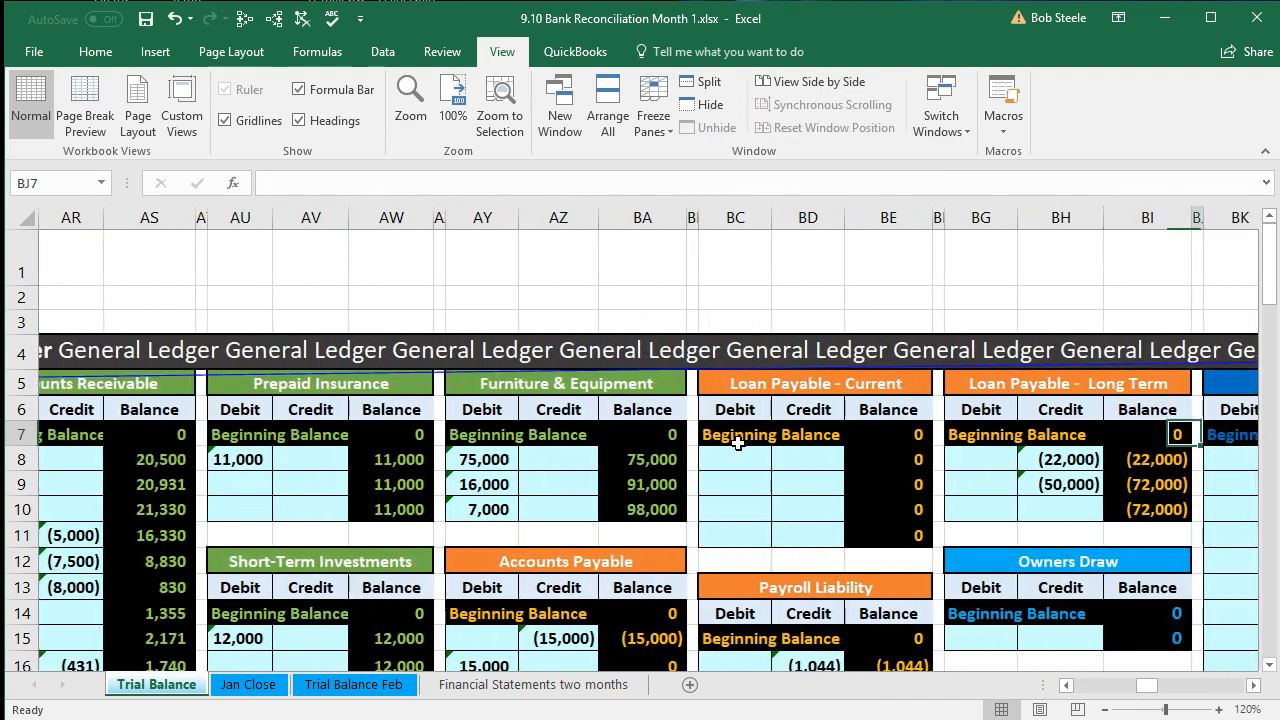
key("Right")
key("Right")
key("Right")
key("Right")
key("Right")
key("Right")
key("Right")
key("Right")
key("Right")
key("Right")
key("Right")
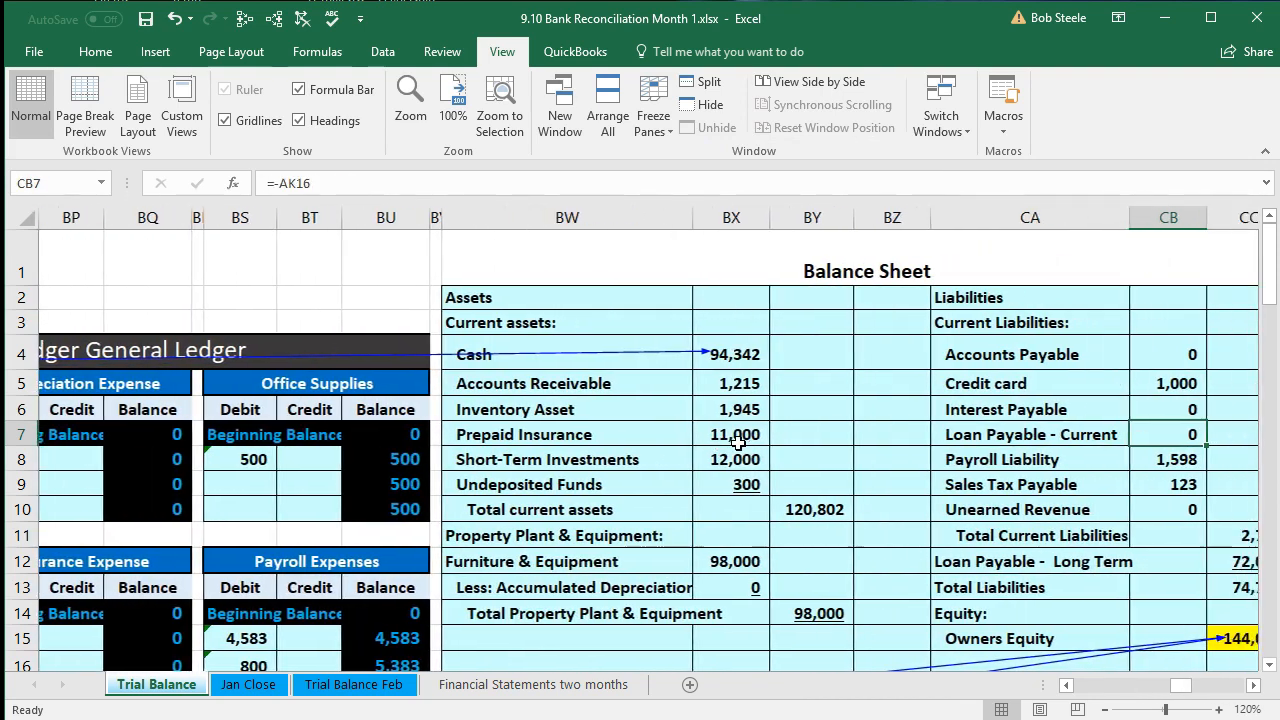
key("Right")
key("Right")
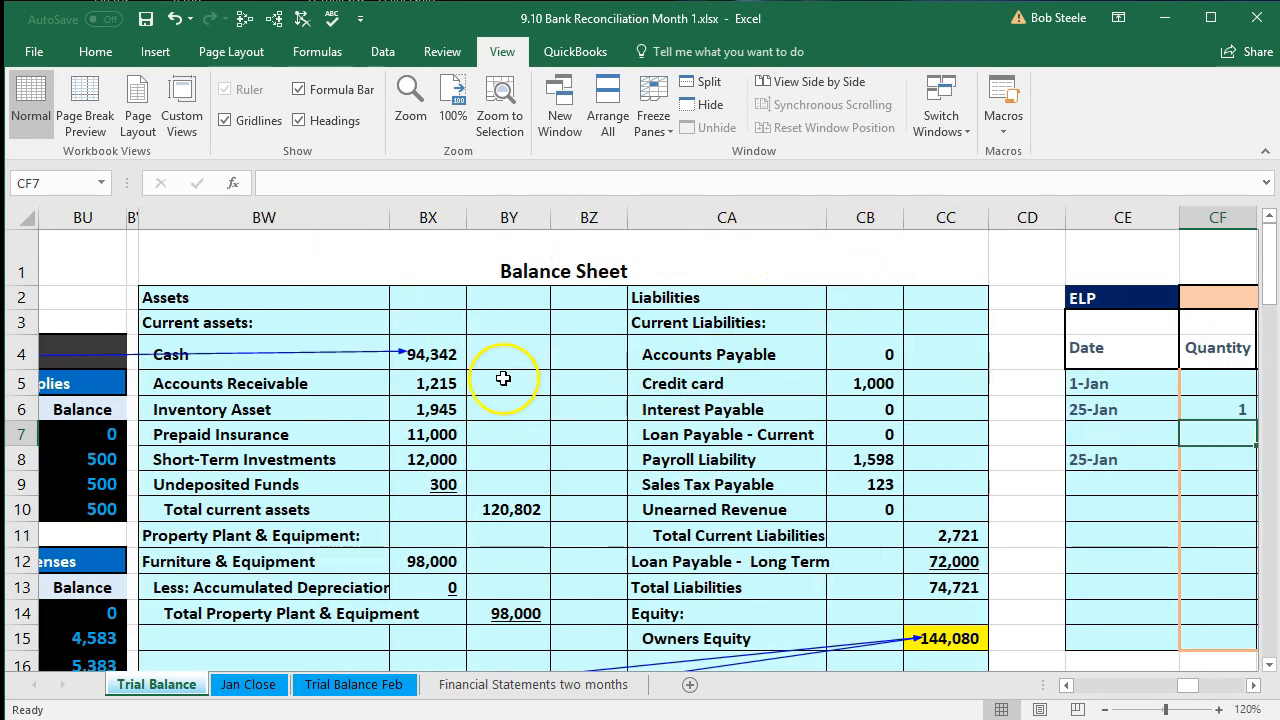
left_click(450, 355)
scroll(453, 356, "down", 1)
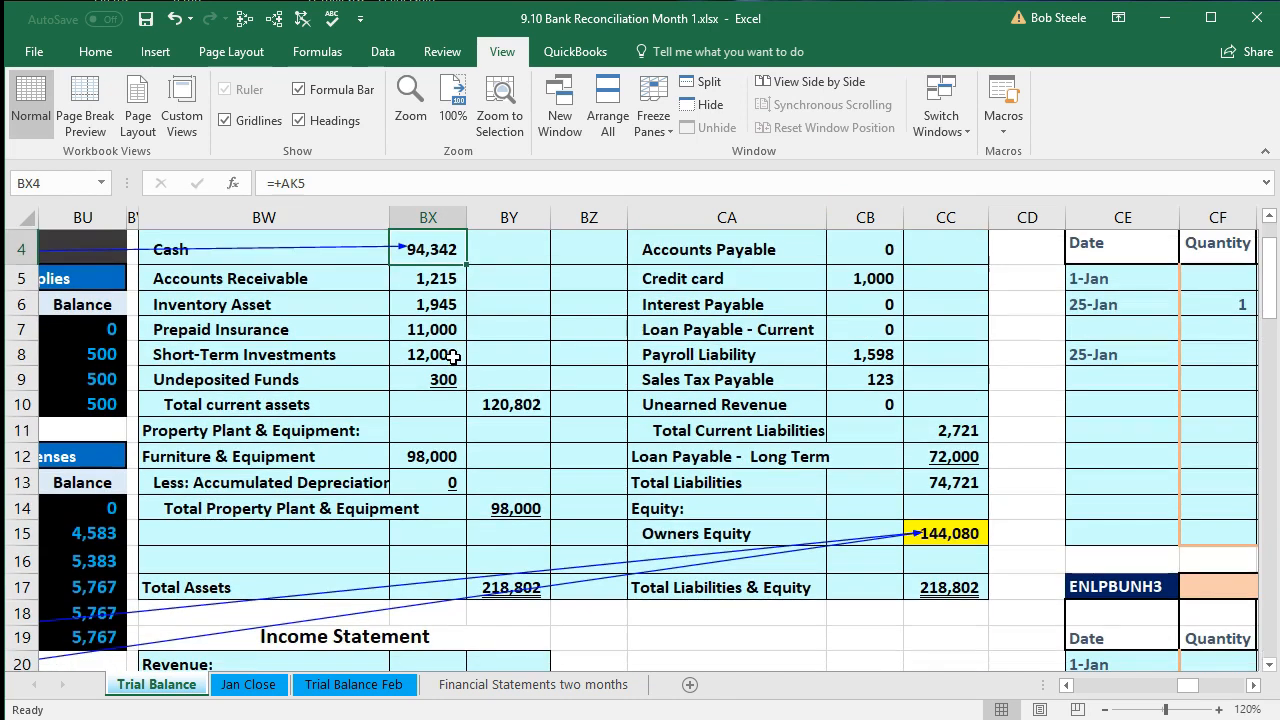
left_click(966, 535)
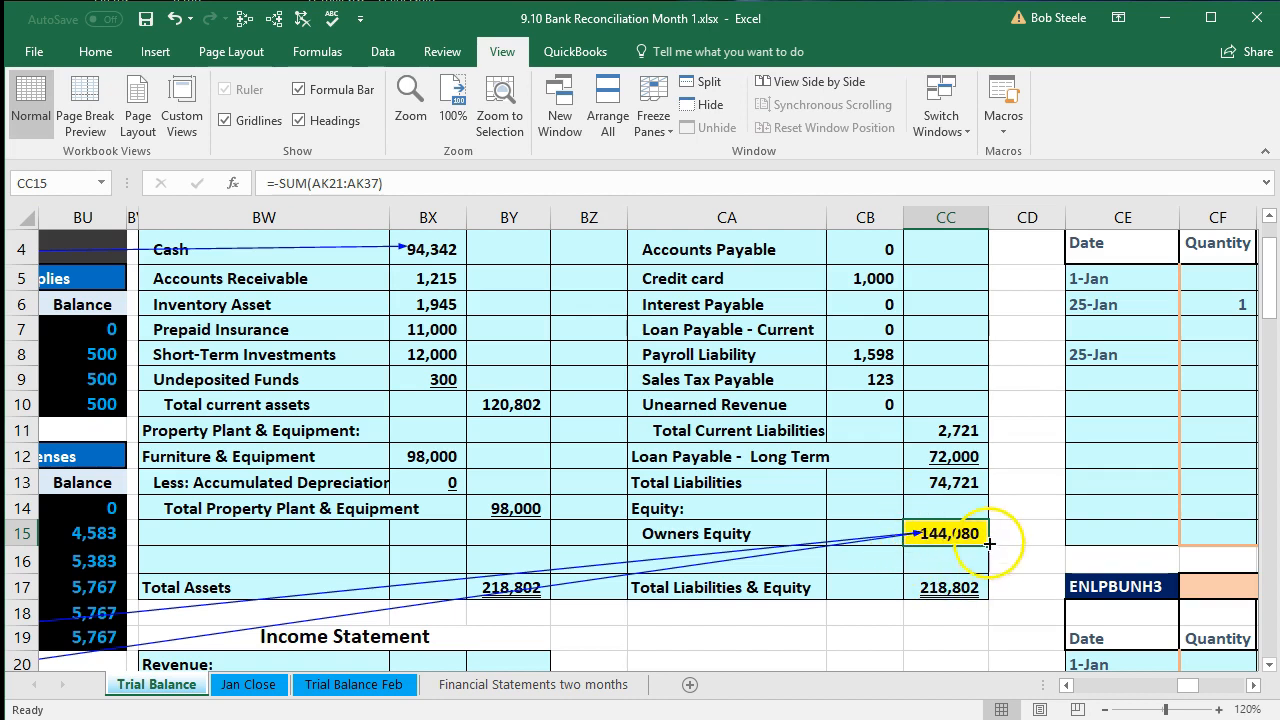
scroll(876, 570, "up", 1)
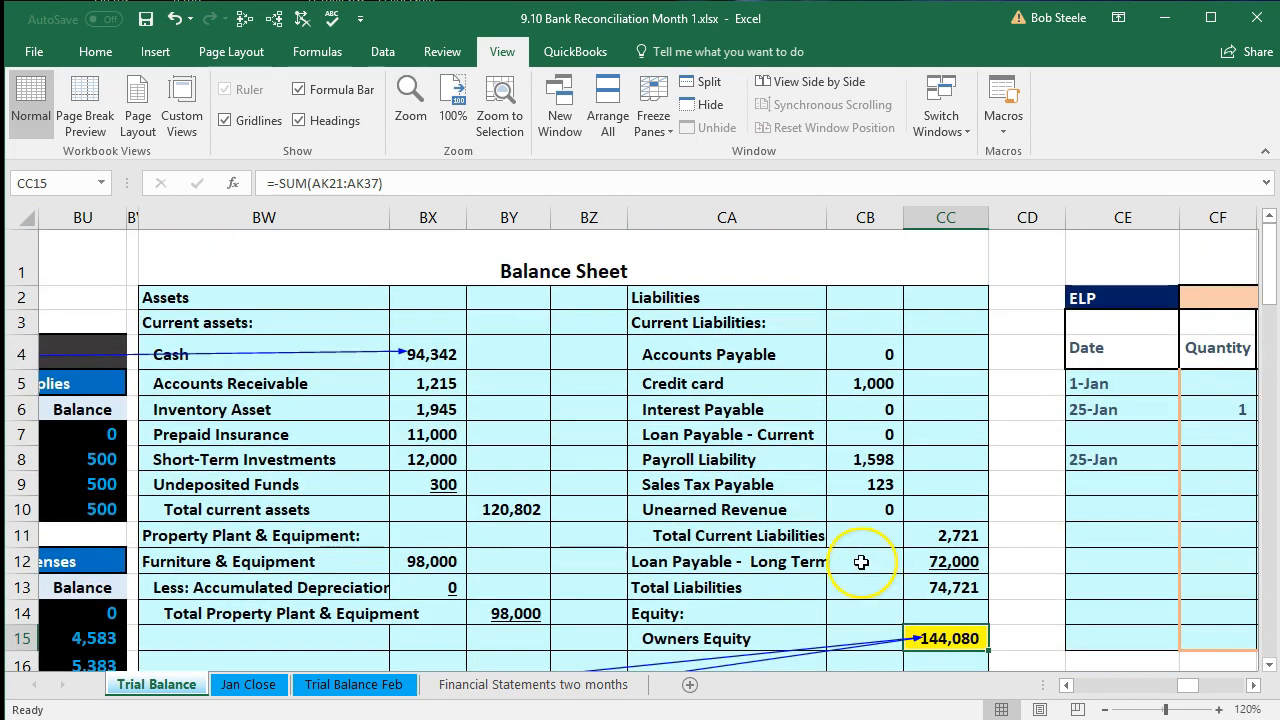
Examine Bank Service Charges, Misc. Expense and Net Income (Loss) in the income statement
scroll(861, 562, "down", 2)
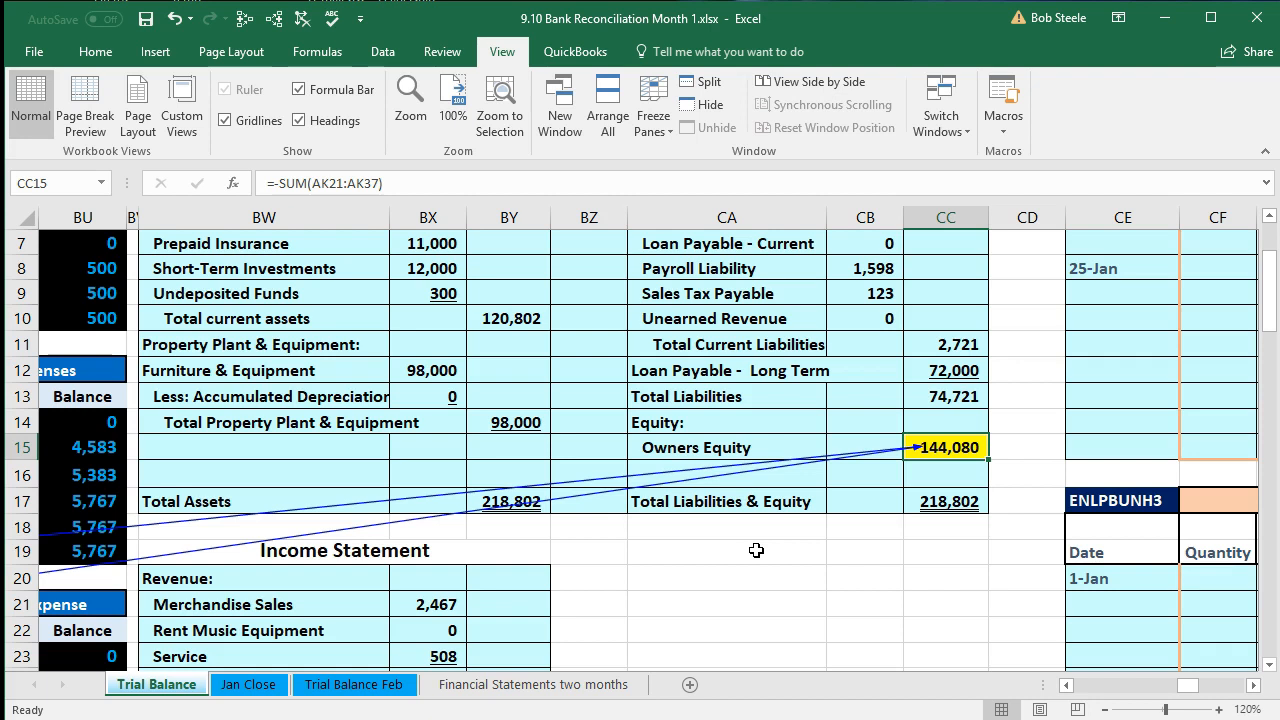
scroll(756, 550, "down", 4)
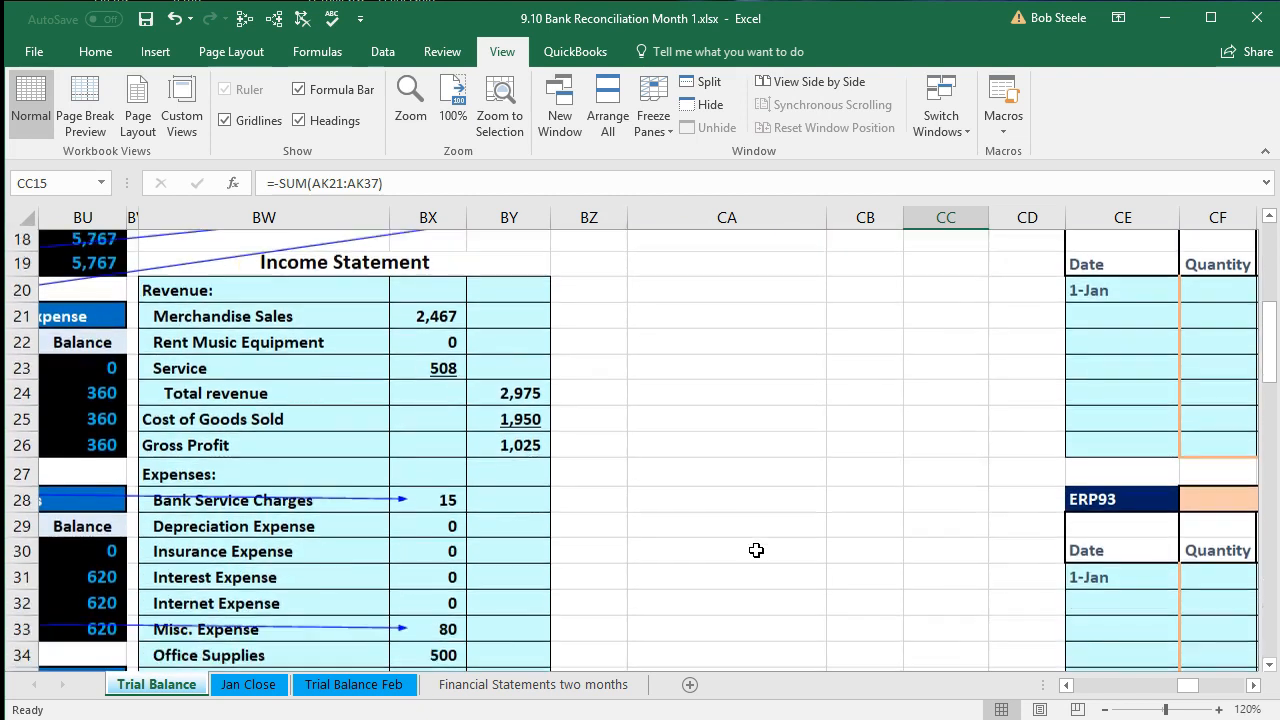
scroll(740, 551, "down", 1)
left_click(445, 478)
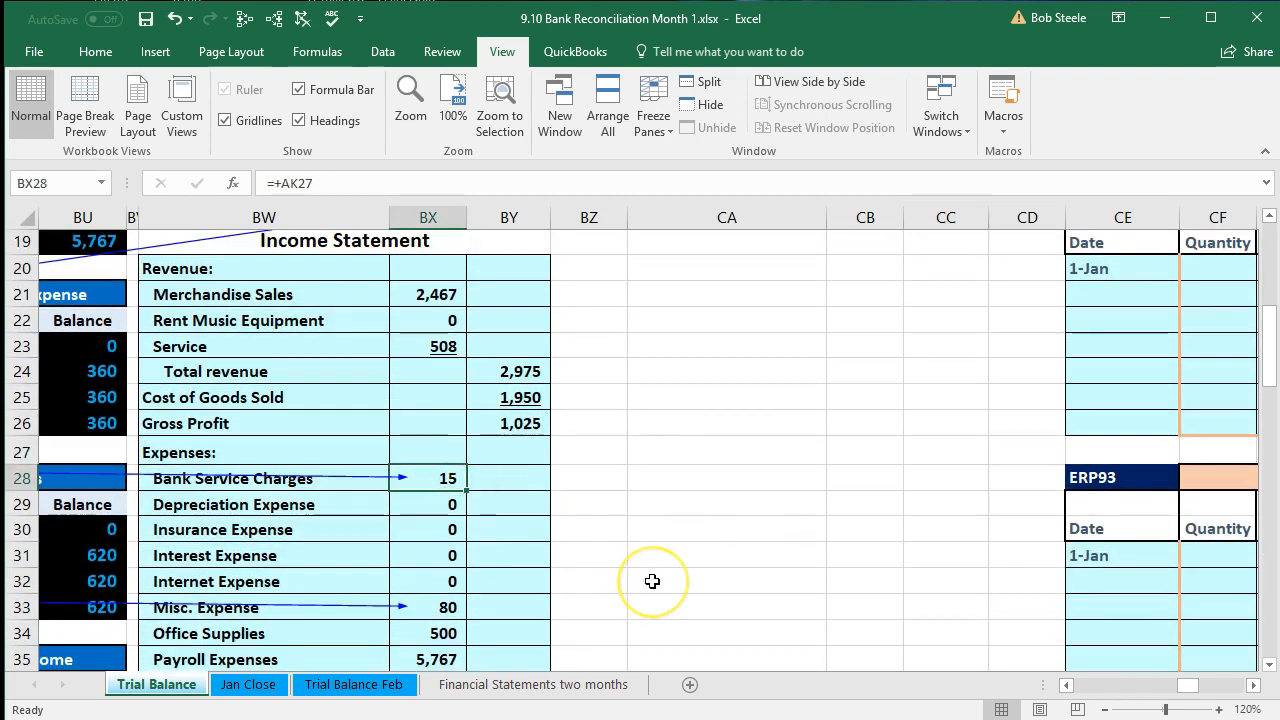
scroll(652, 581, "down", 1)
left_click(446, 530)
scroll(641, 562, "down", 2)
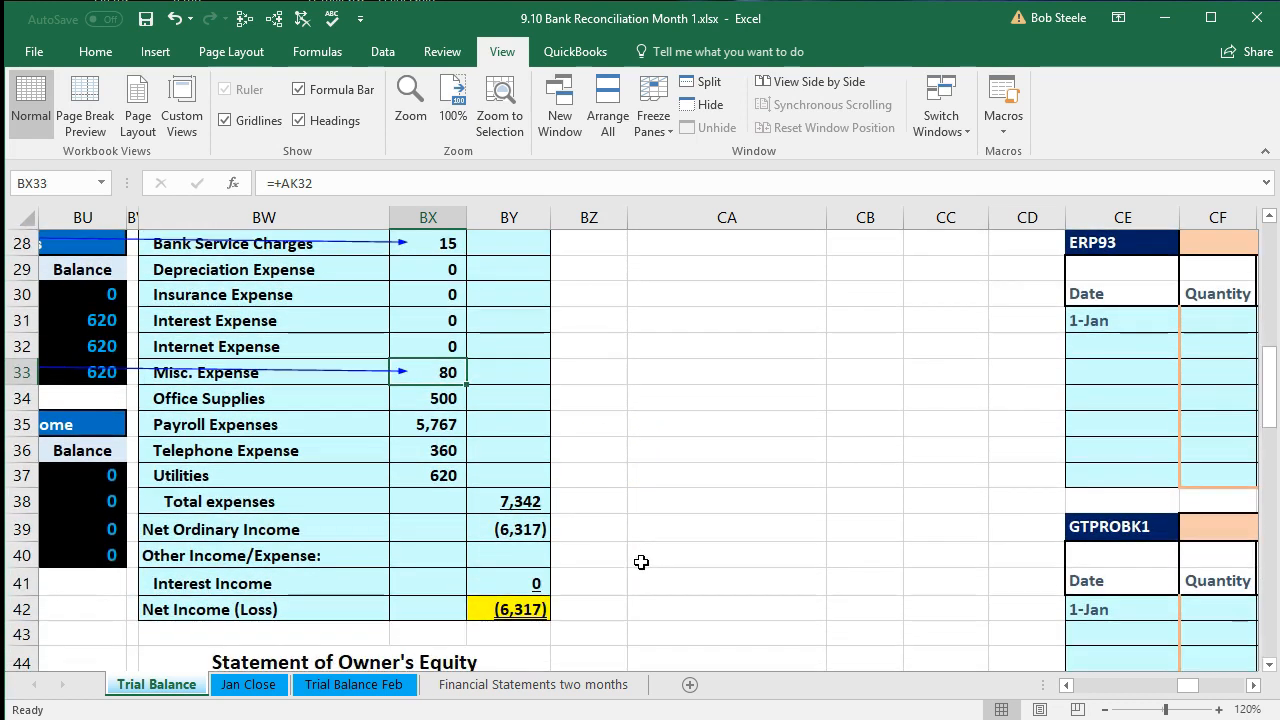
left_click(520, 609)
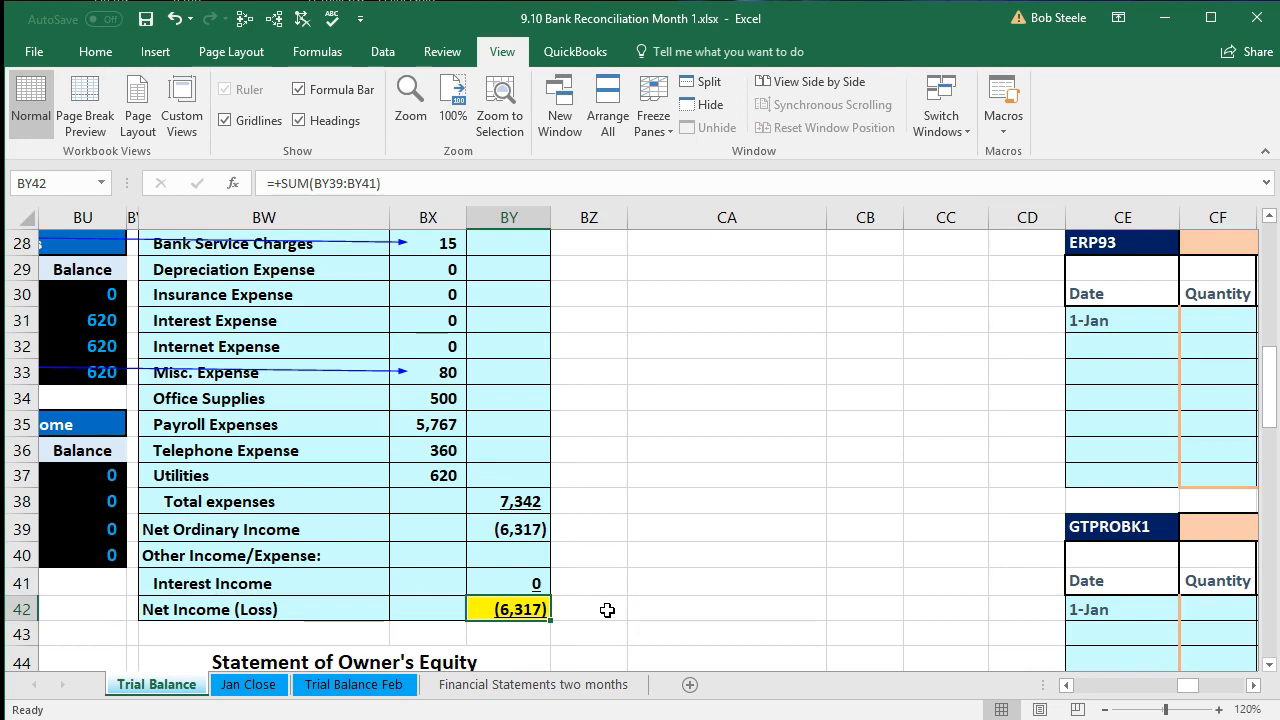
Review the Statement of Owner's Equity: net income, beginning equity, owner investment and ending equity
scroll(607, 609, "down", 3)
left_click(457, 528)
left_click(440, 505)
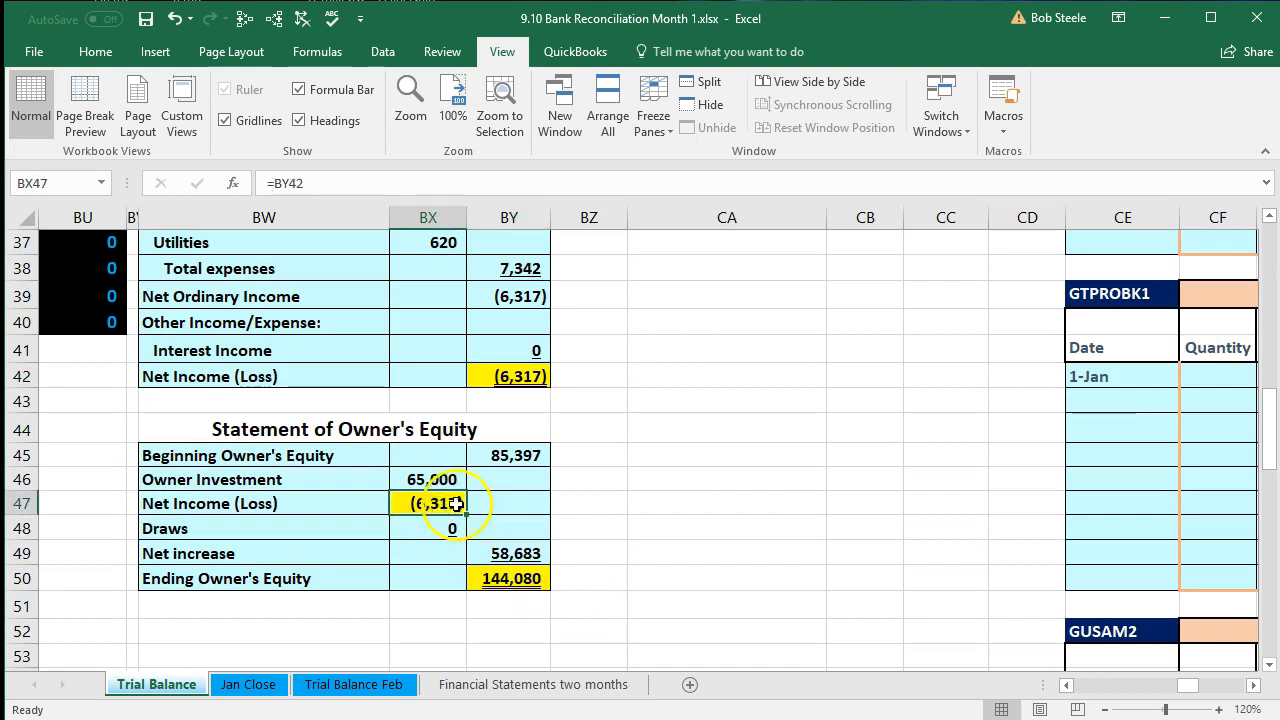
left_click(514, 455)
left_click(432, 482)
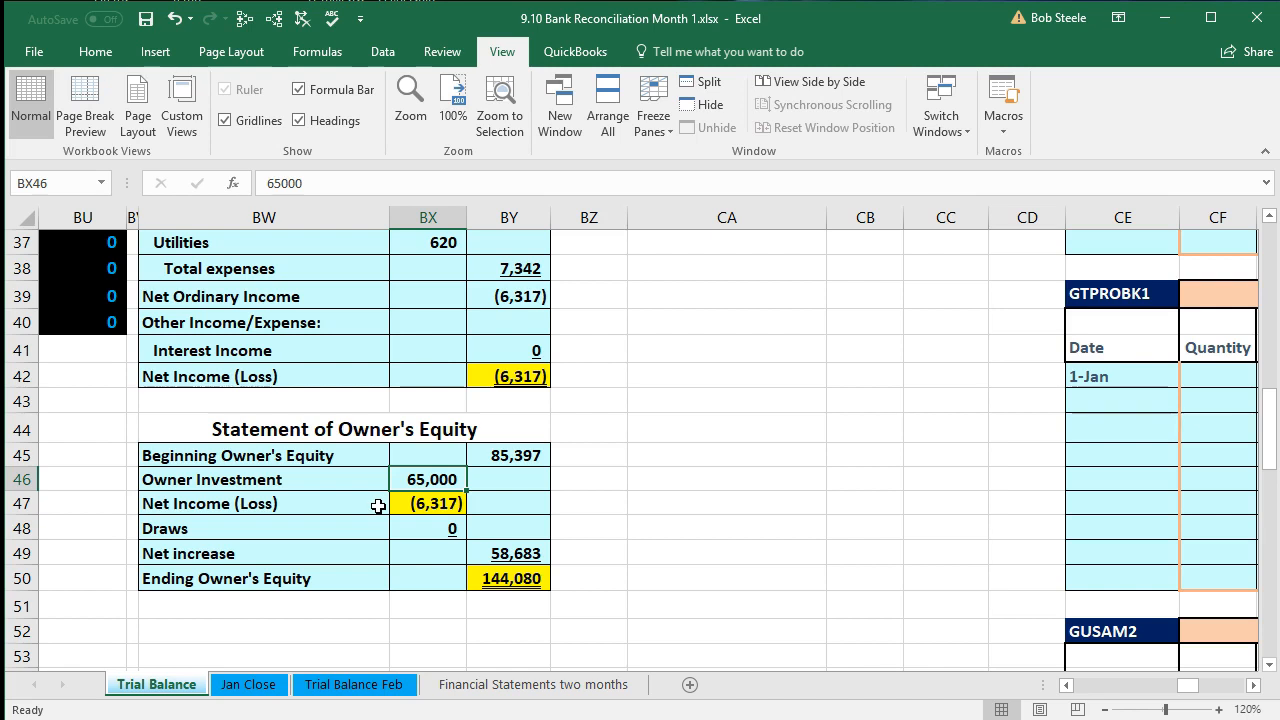
left_click(495, 579)
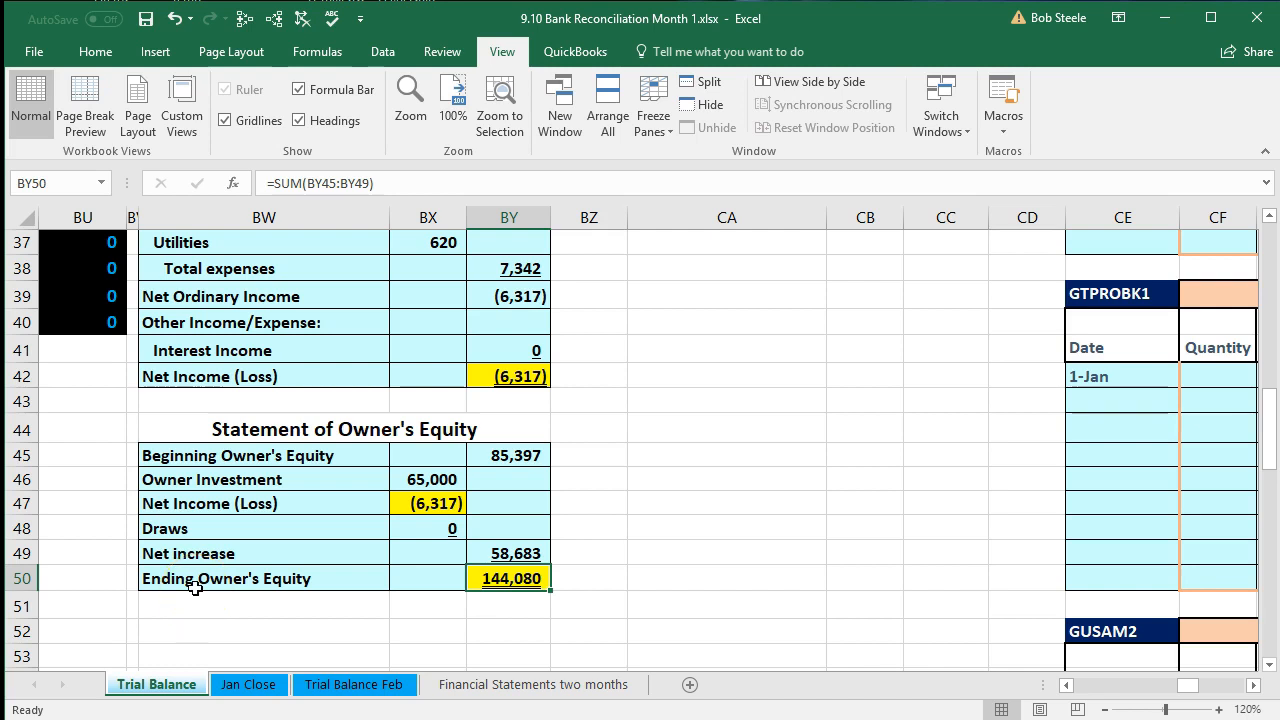
Open the Jan Close sheet and examine the Owners Equity balance after closing entries in cell I22
left_click(247, 688)
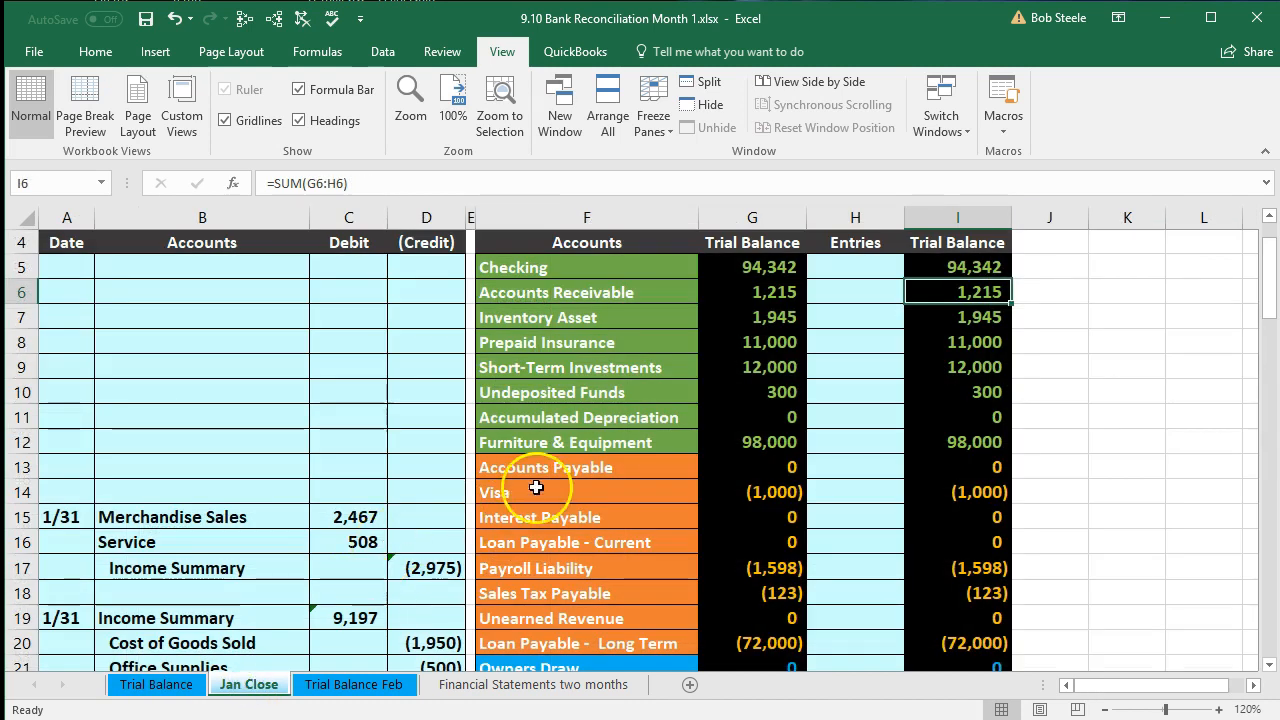
scroll(550, 482, "down", 1)
scroll(550, 482, "down", 6)
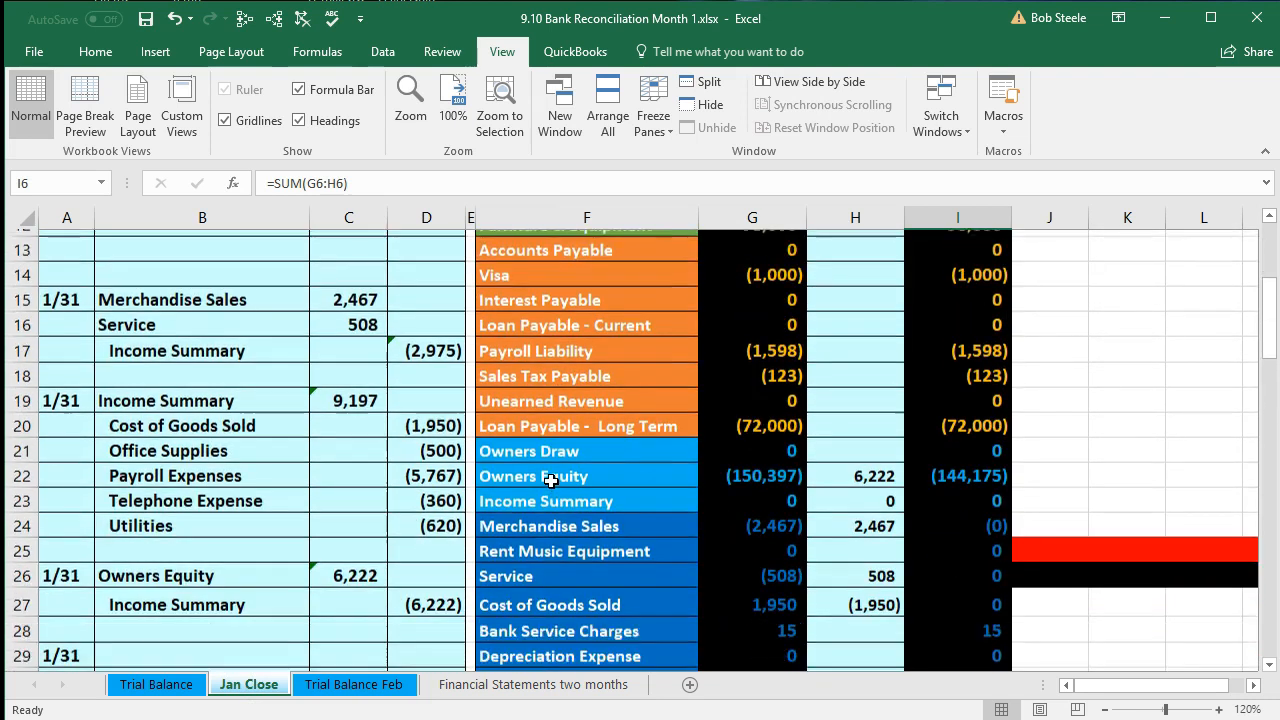
scroll(602, 473, "up", 3)
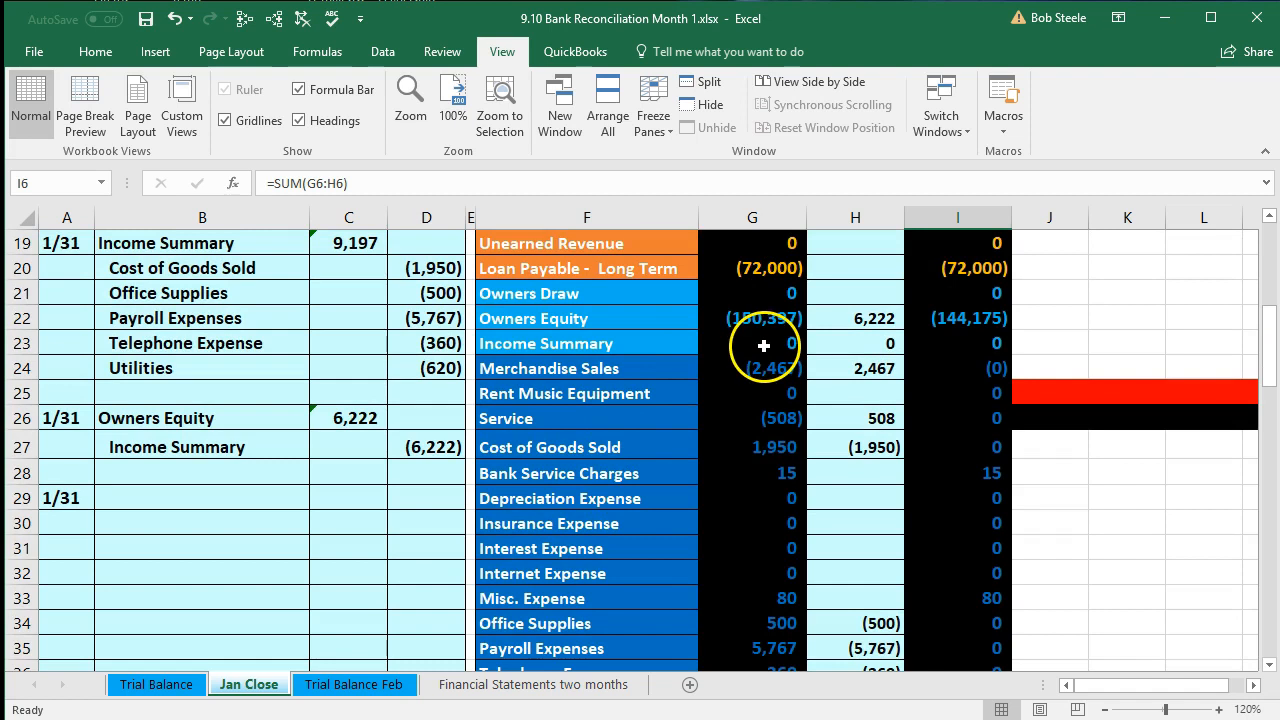
left_click(948, 317)
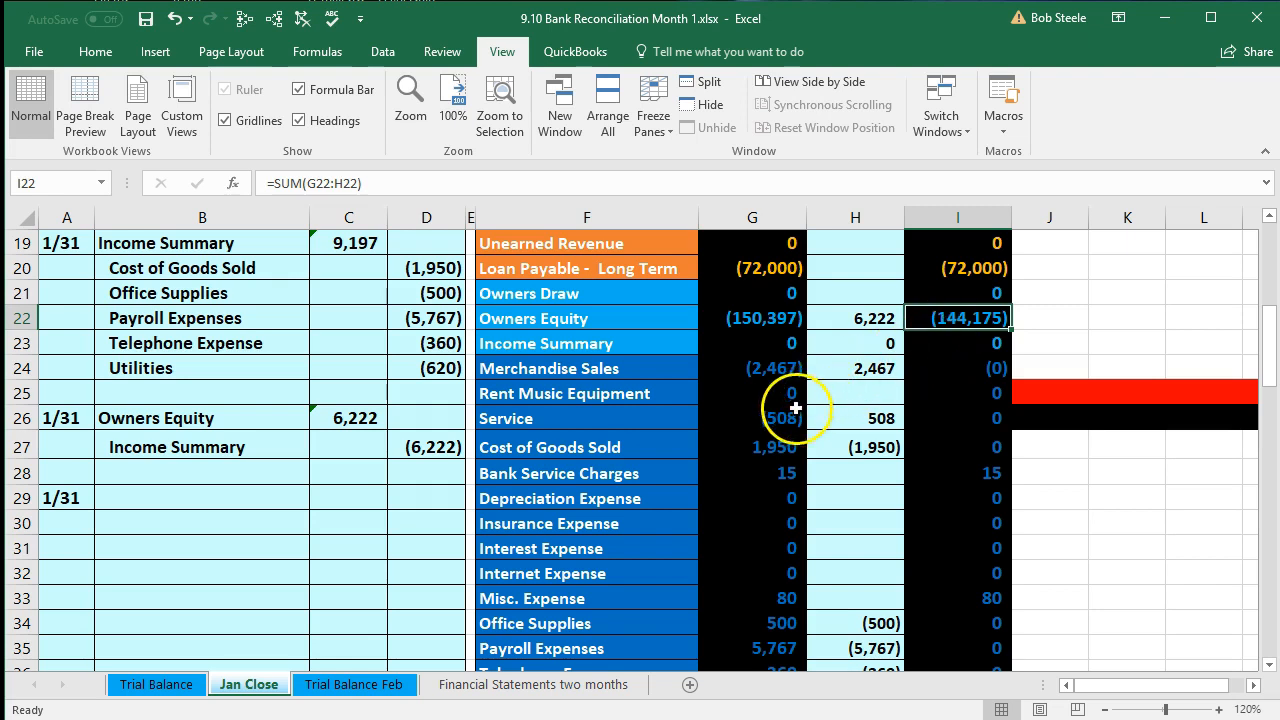
Follow the Merchandise Sales balance in row 24 from trial balance through closing entry to post-closing balance
left_click(763, 368)
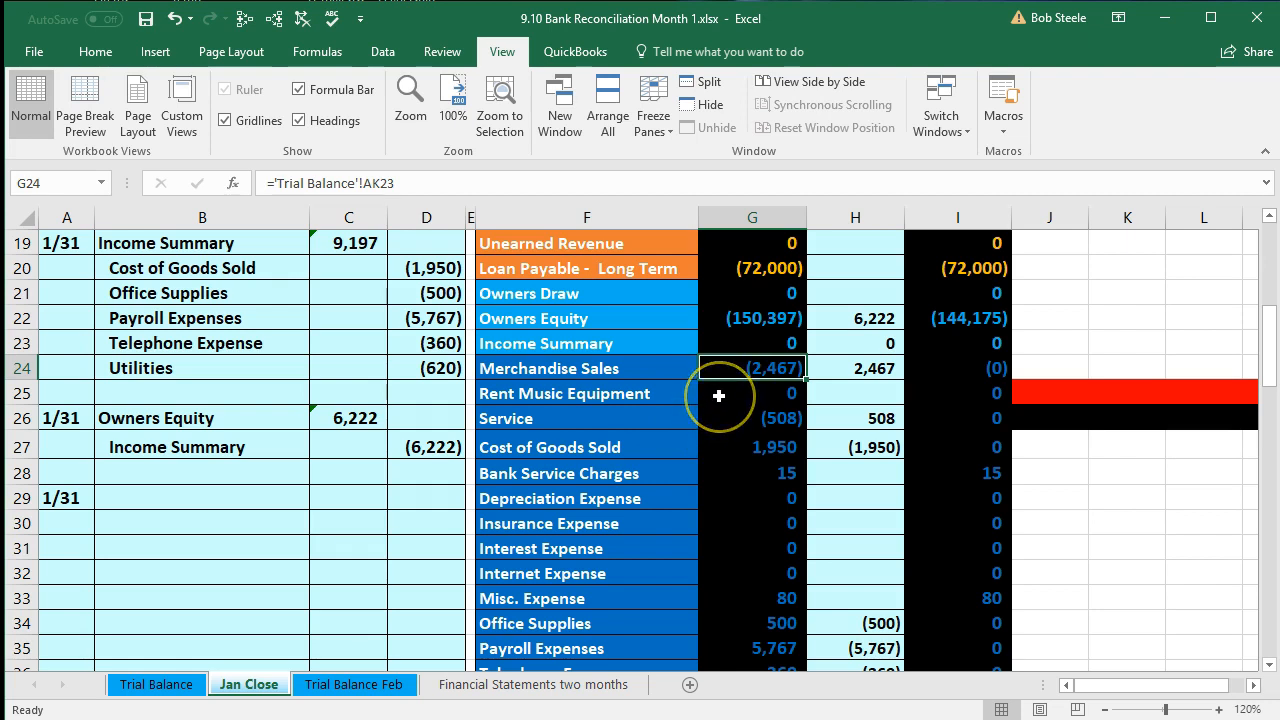
left_click(866, 370)
left_click(944, 373)
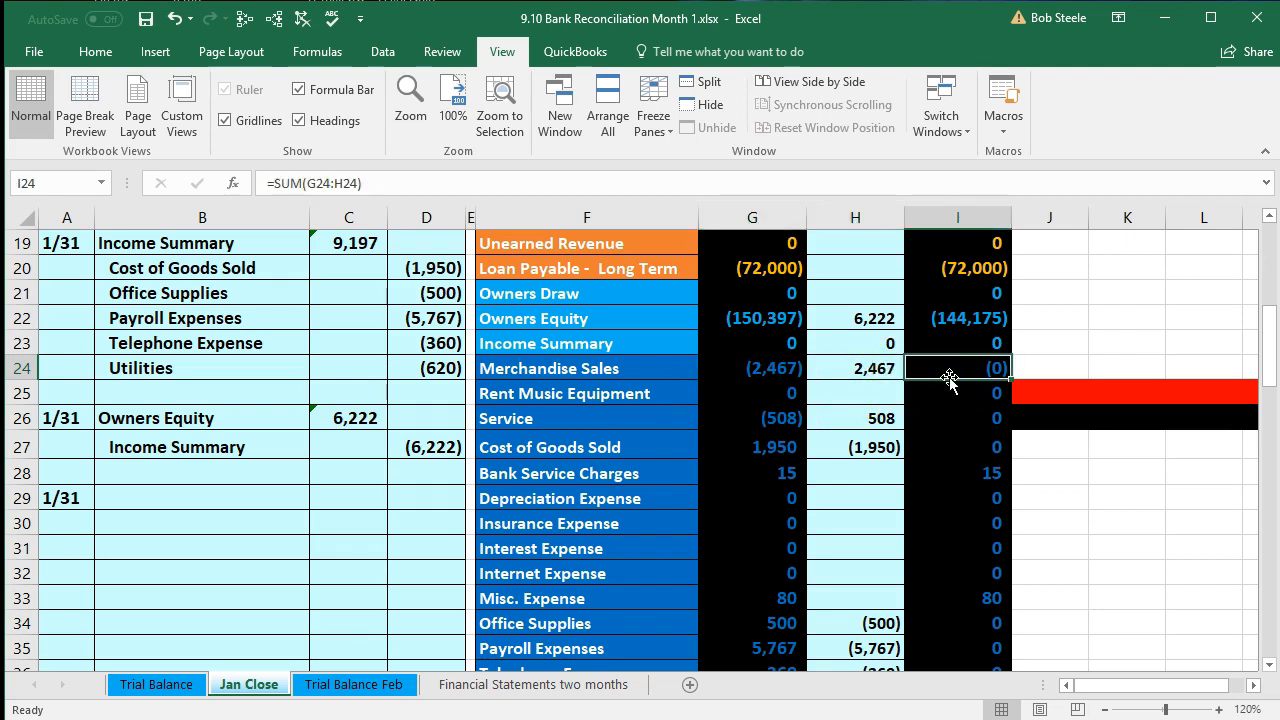
Select the income statement balances G24:G38 and the Checking through Owners Equity balances G5:G22 in turn to compare their sums
left_click_drag(785, 370, 760, 585)
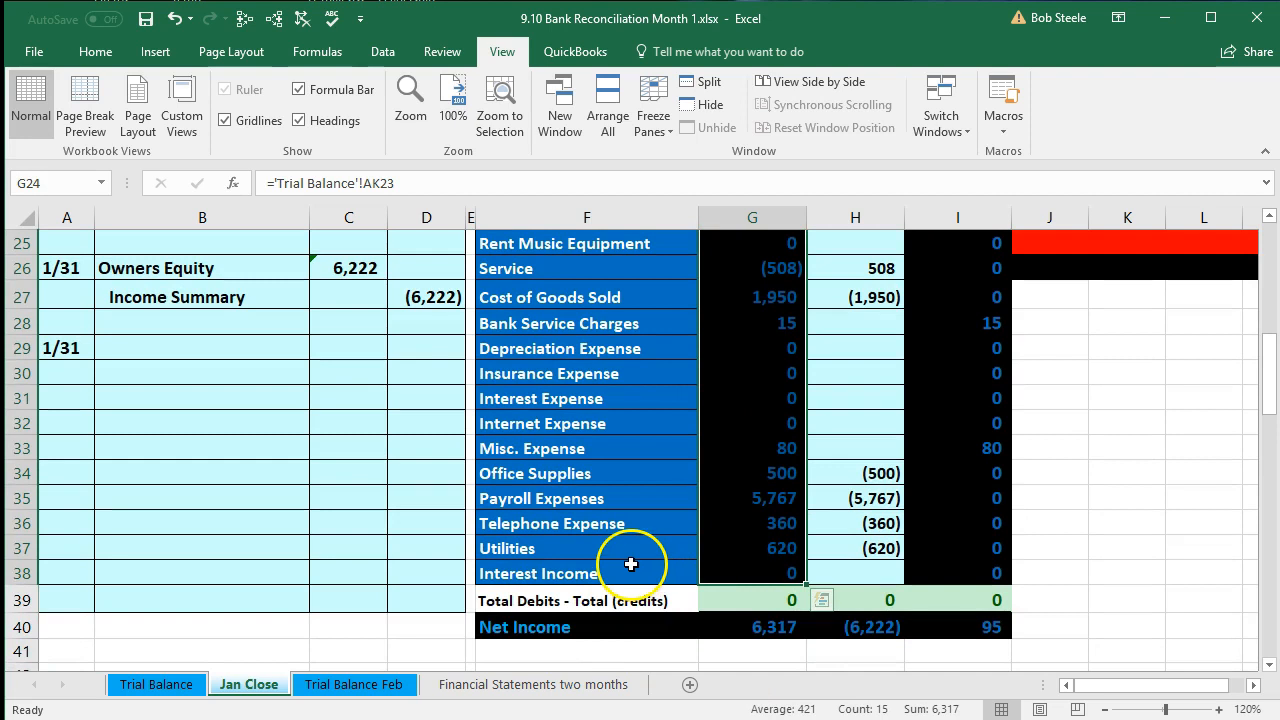
scroll(631, 557, "up", 2)
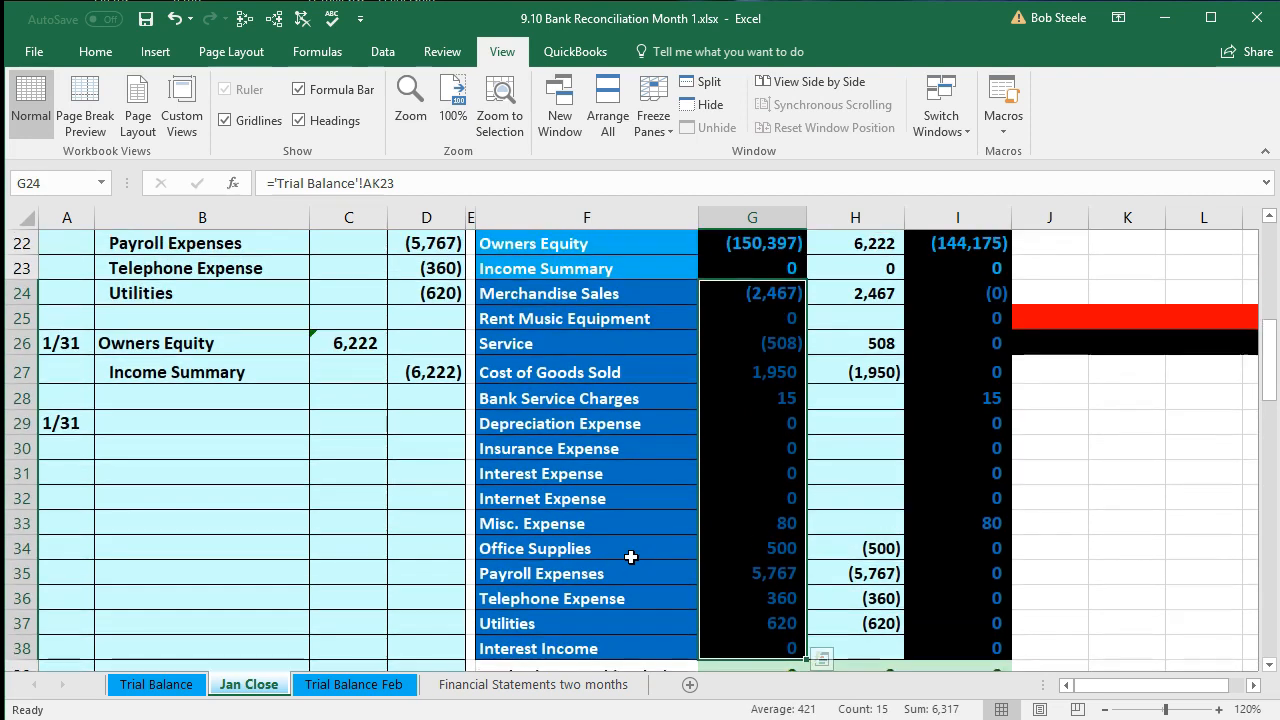
scroll(631, 557, "up", 5)
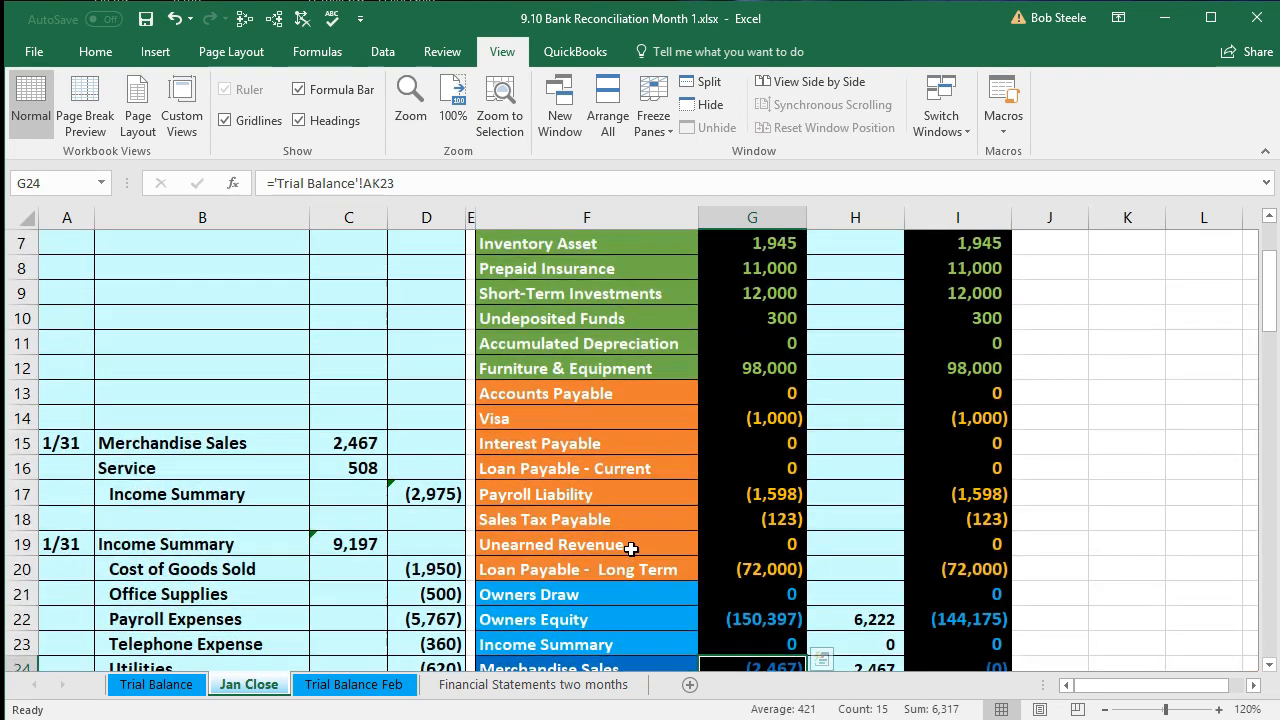
left_click_drag(747, 269, 740, 591)
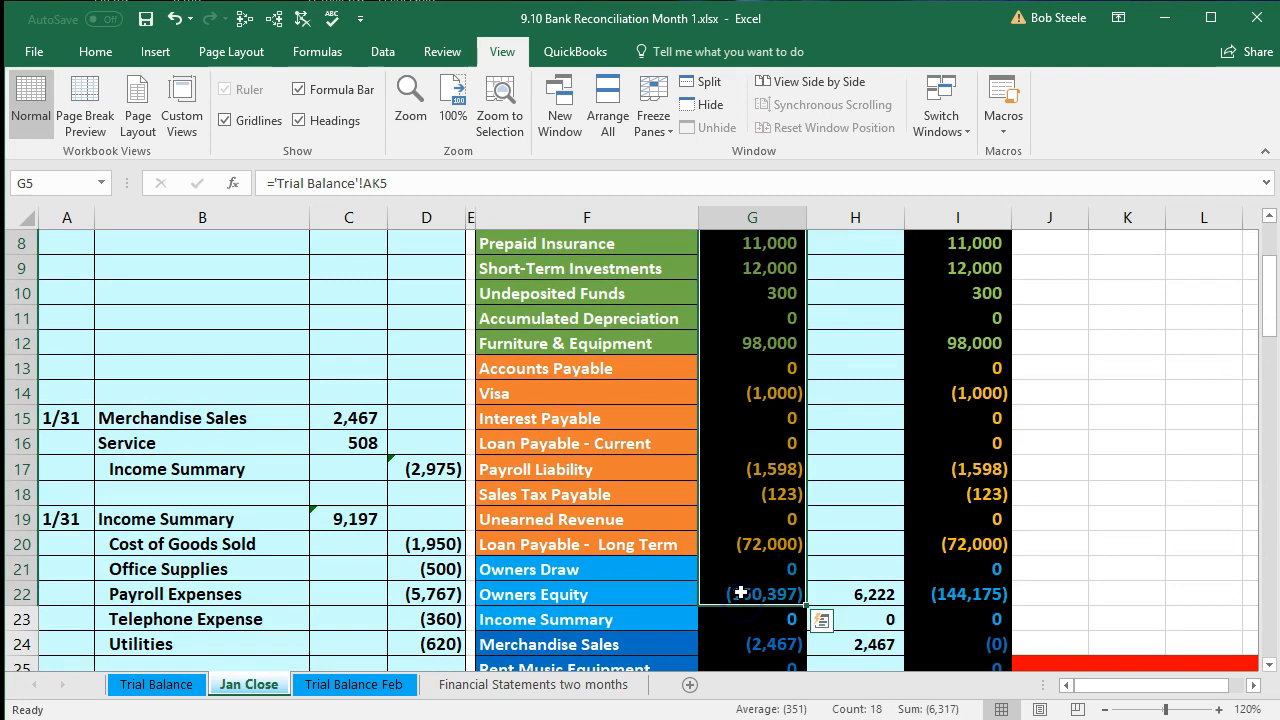
Select the post-closing balances of the income statement accounts in column I to check which accounts were not closed out
scroll(740, 591, "down", 1)
scroll(740, 591, "down", 1)
left_click(1020, 566)
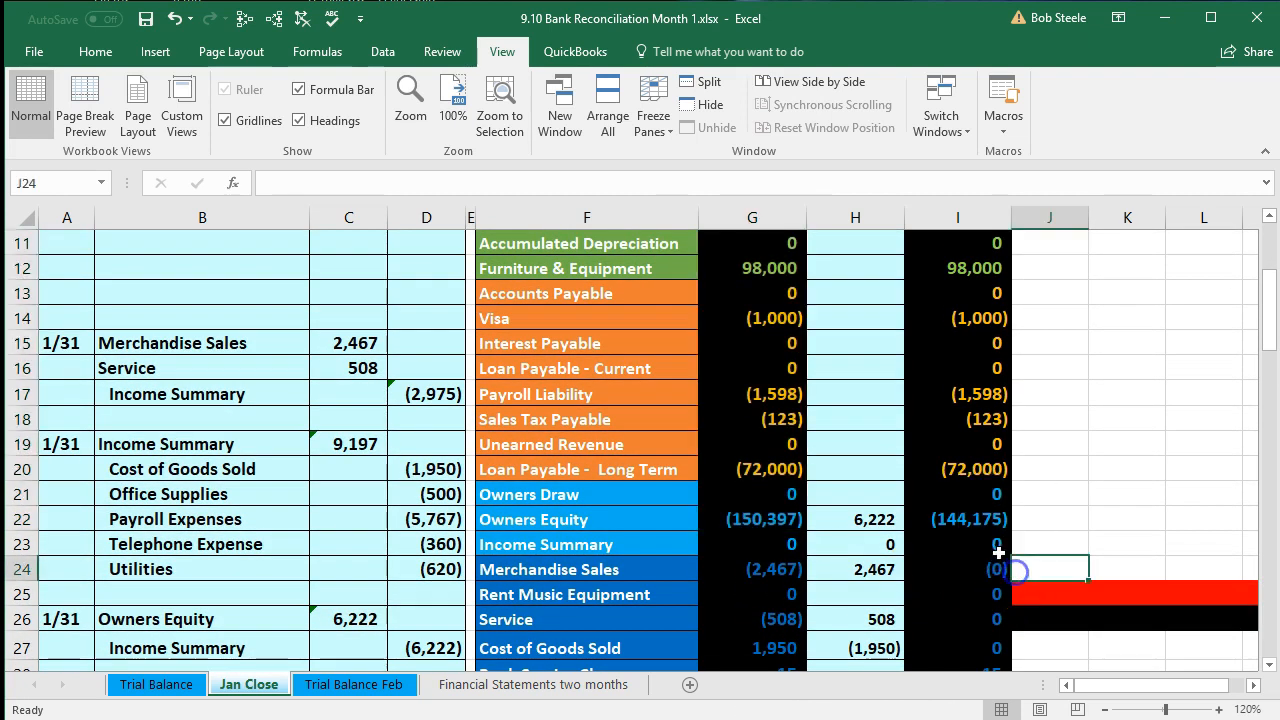
scroll(990, 500, "down", 2)
left_click_drag(986, 400, 981, 632)
Fill cells J28 and J33 yellow beside the Bank Service Charges and Misc. Expense balances
left_click(1057, 523)
right_click(1057, 527)
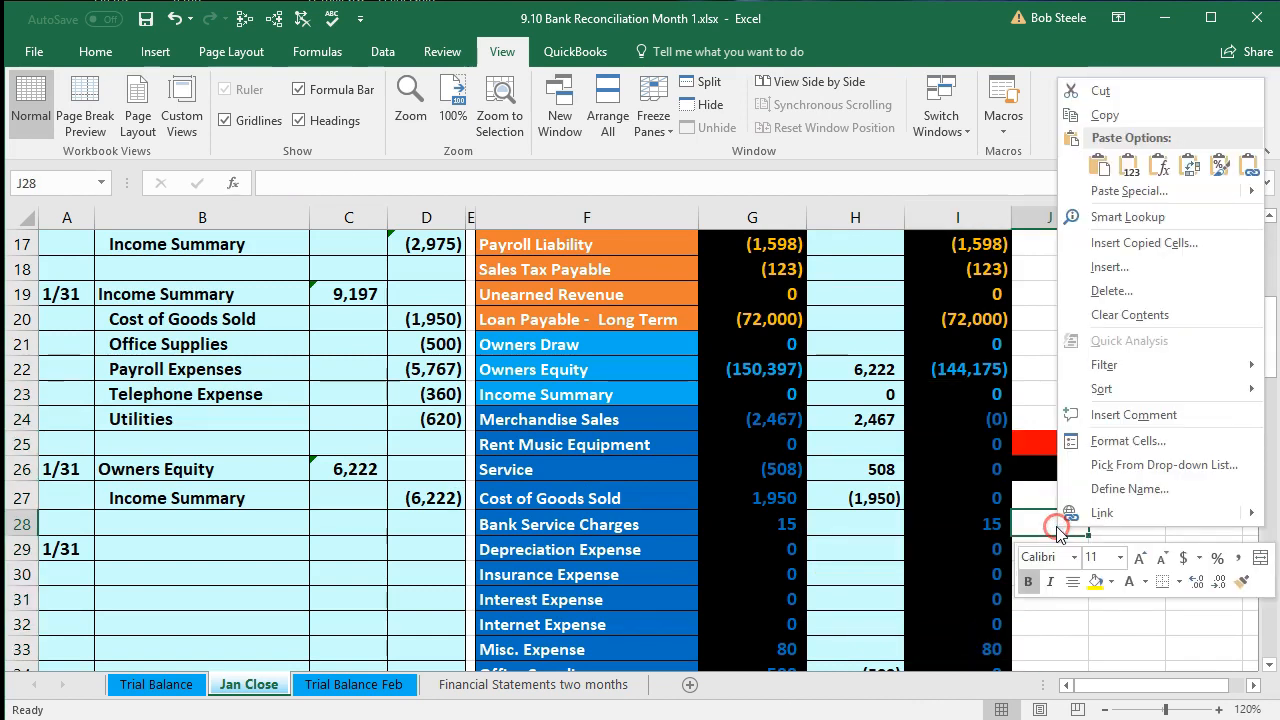
left_click(1092, 581)
scroll(1071, 557, "down", 1)
left_click(1060, 571)
right_click(1060, 571)
left_click(1094, 625)
left_click(1067, 516)
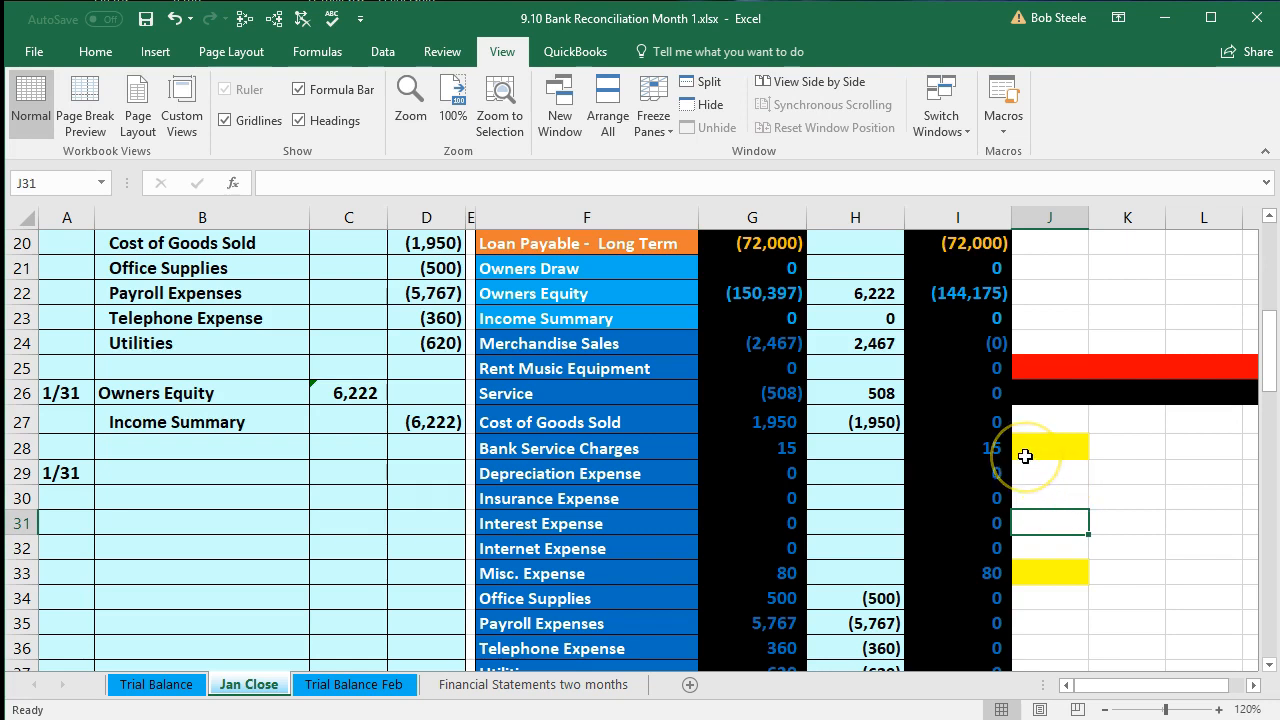
Check the blank closing entry rows around C31 and the post-closing Owners Equity balance in I22
left_click(357, 517)
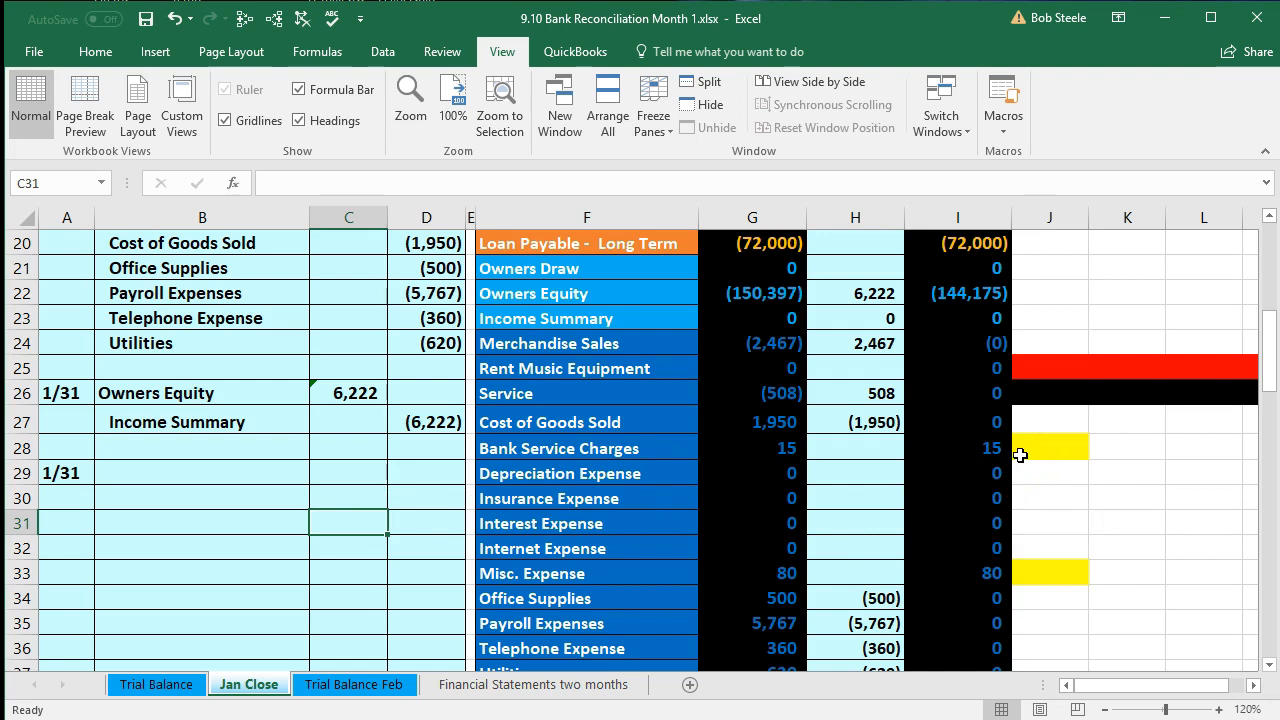
left_click(988, 296)
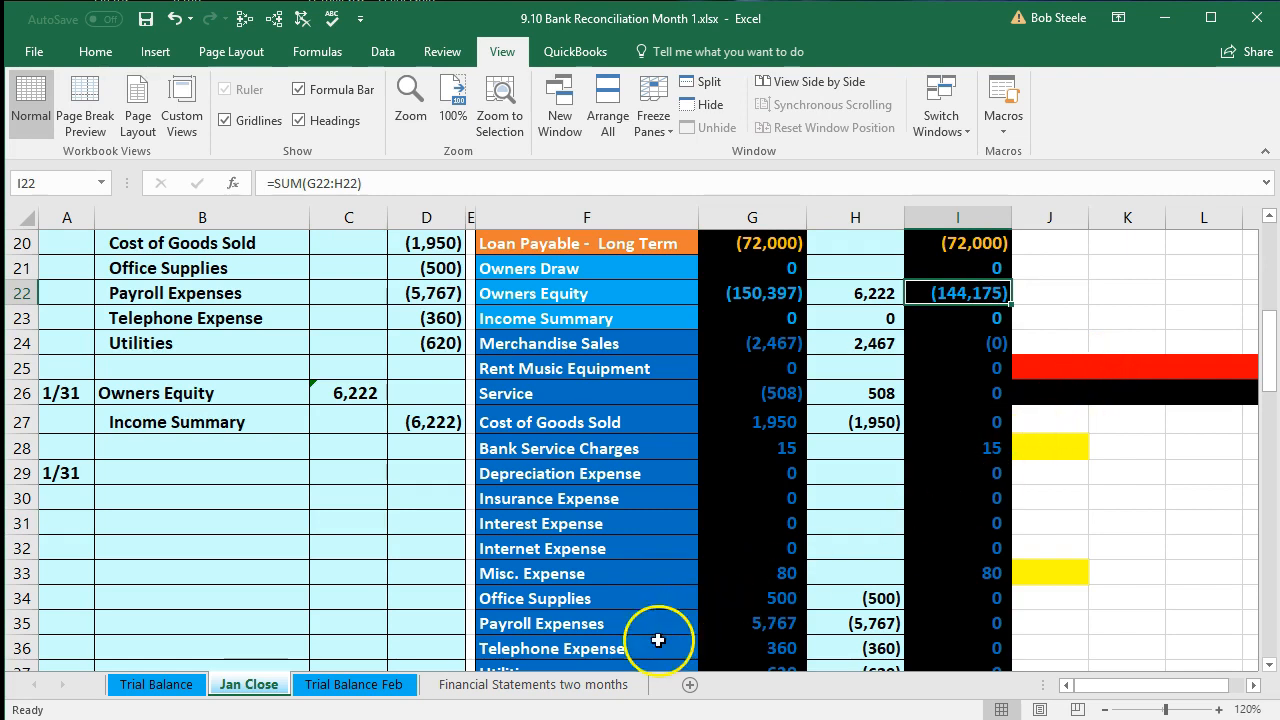
Open the Trial Balance Feb sheet and go to the Balance Sheet in columns BW:CC
left_click(345, 688)
left_click(580, 456)
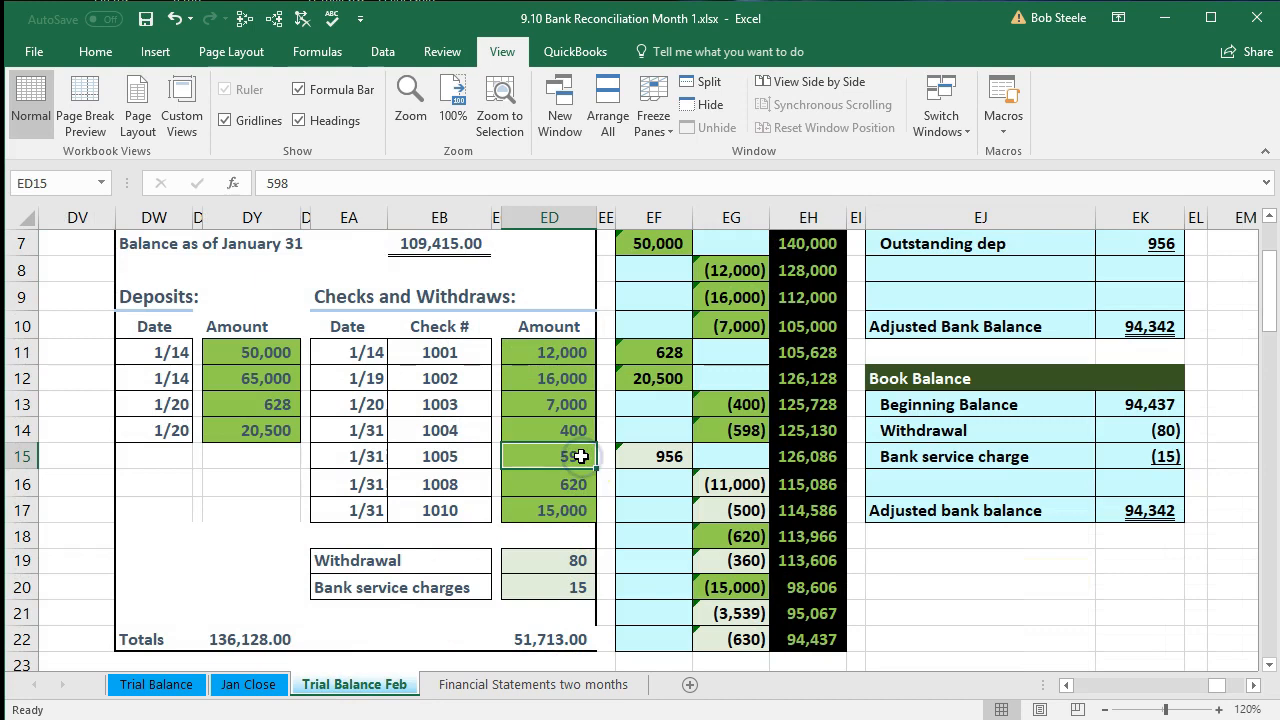
key("Left")
key("Left")
key("Left")
key("Left")
key("Left")
key("Left")
key("Left")
key("Left")
key("Left")
key("Left")
key("Left")
key("Left")
key("Left")
key("Left")
key("Left")
key("Left")
key("Left")
key("Left")
key("Left")
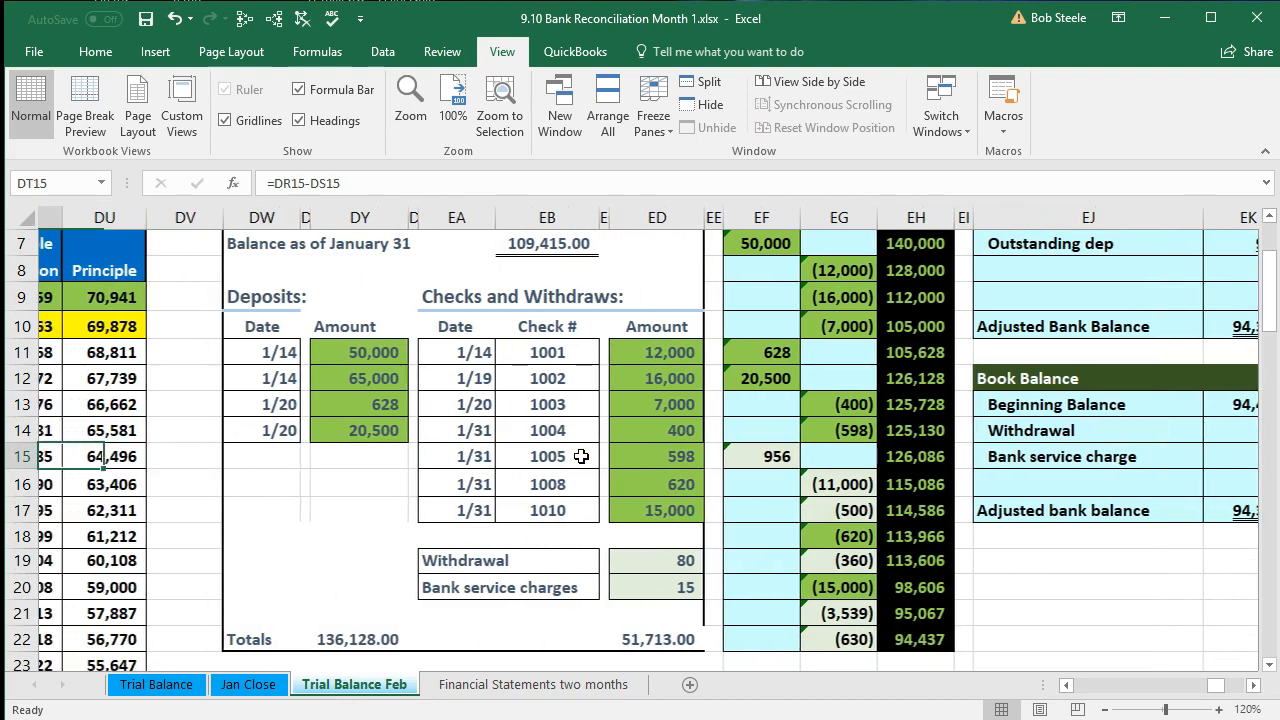
key("Left")
key("Left")
key("Left")
key("Left")
key("Left")
key("Left")
key("Left")
key("Left")
key("Left")
key("Left")
key("Left")
key("Left")
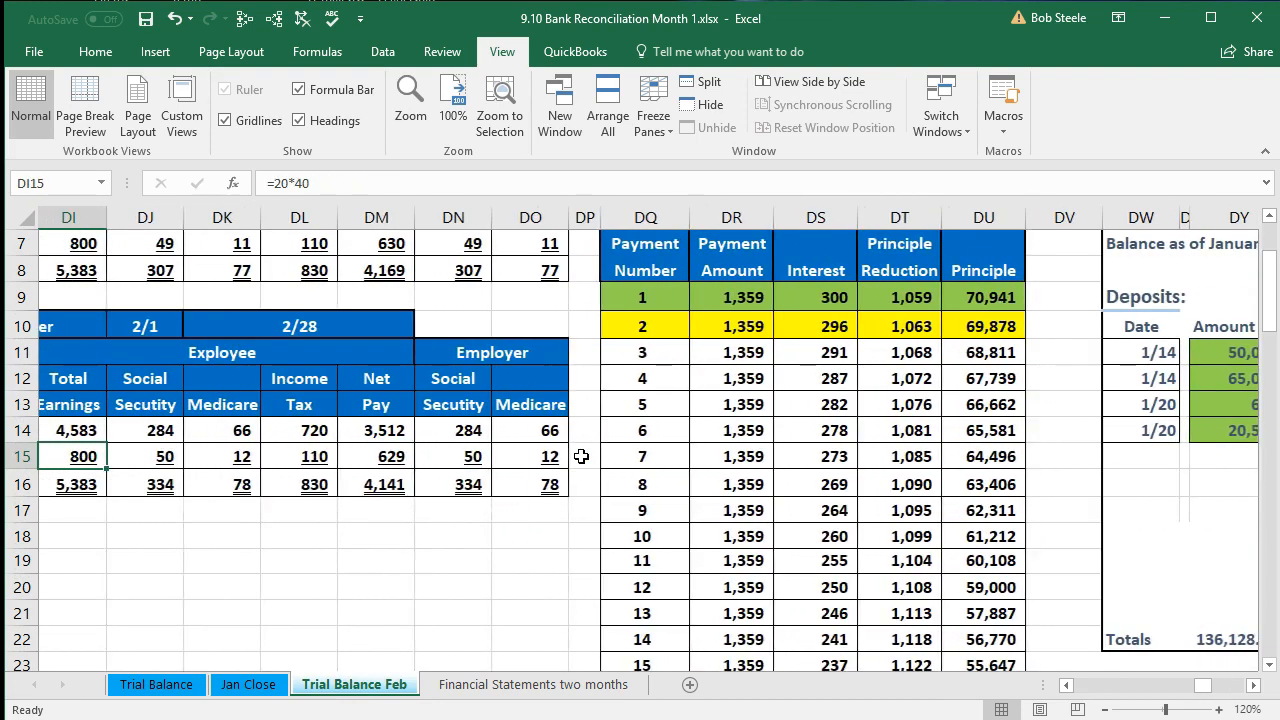
key("Left")
key("Left")
key("Left")
key("Left")
key("Left")
key("Left")
key("Left")
key("Left")
key("Left")
key("Left")
key("Left")
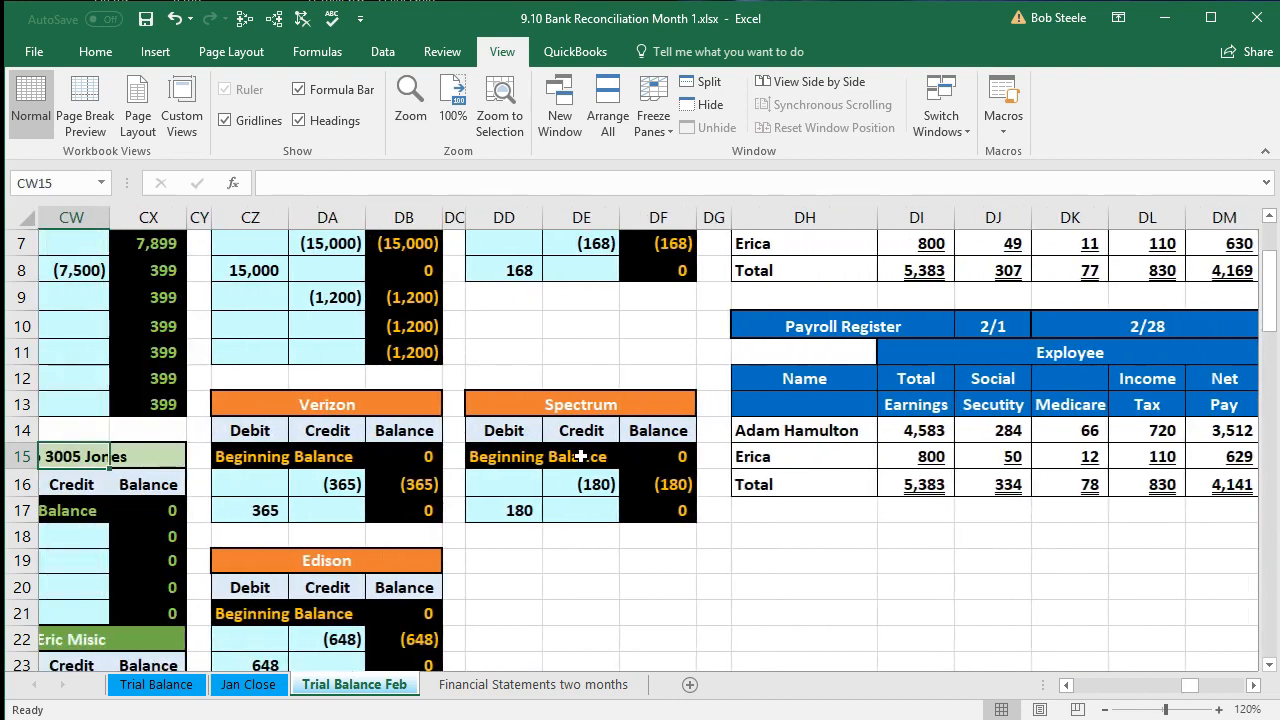
key("Left")
key("Left")
key("Left")
key("Left")
key("Left")
key("Left")
key("Left")
key("Left")
key("Left")
key("Left")
key("Left")
key("Left")
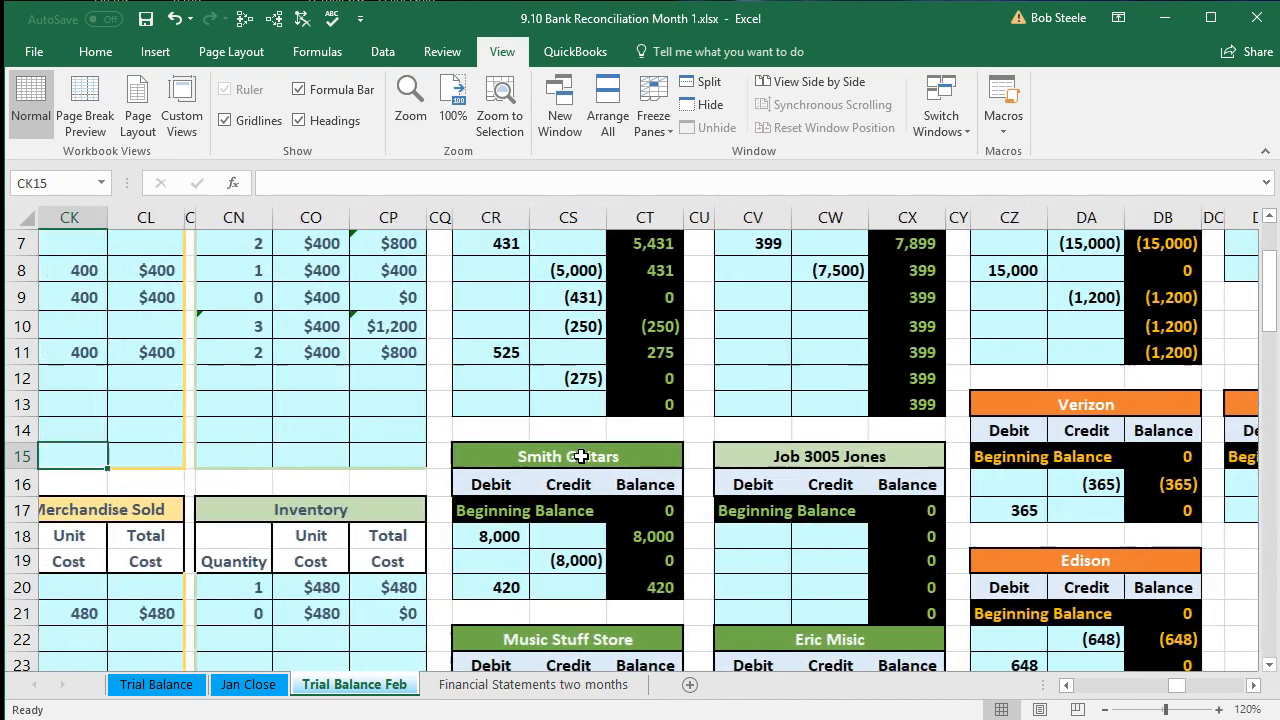
key("Left")
key("Left")
key("Left")
key("Left")
key("Left")
key("Left")
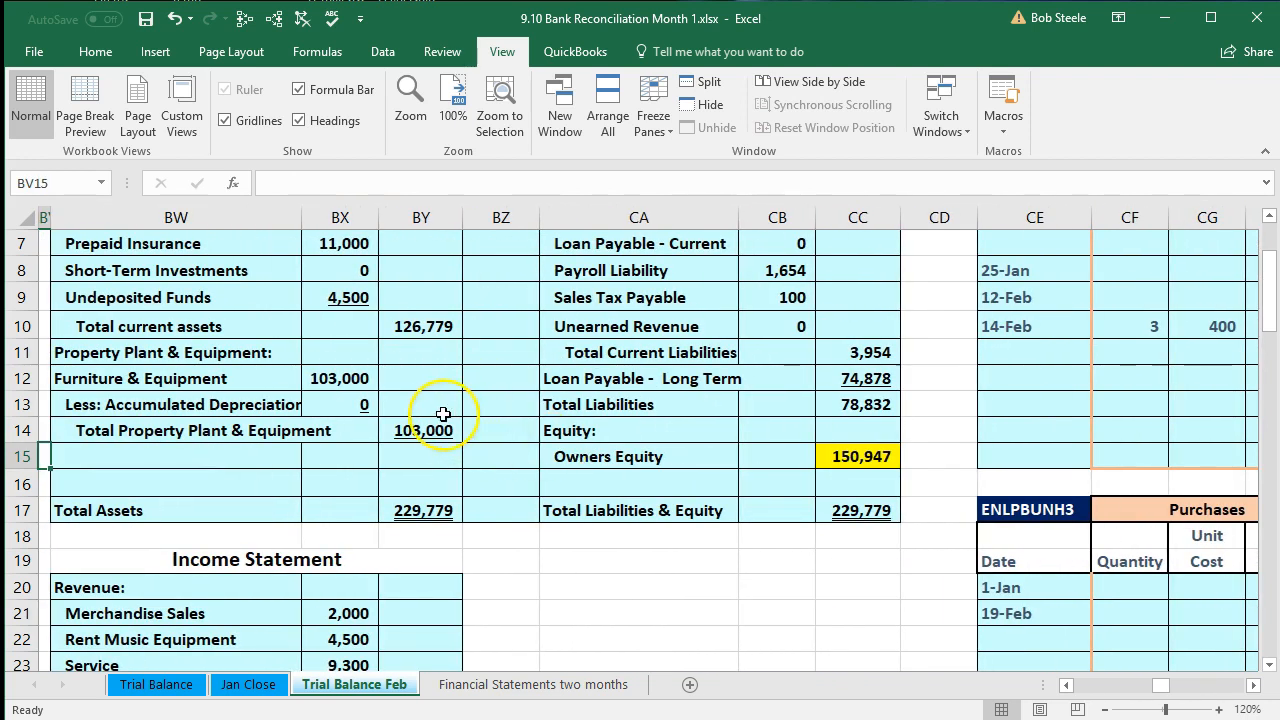
Review the February Balance Sheet, Income Statement and Statement of Owner's Equity, including the Beginning Owner's Equity formula in BY45
scroll(443, 413, "up", 2)
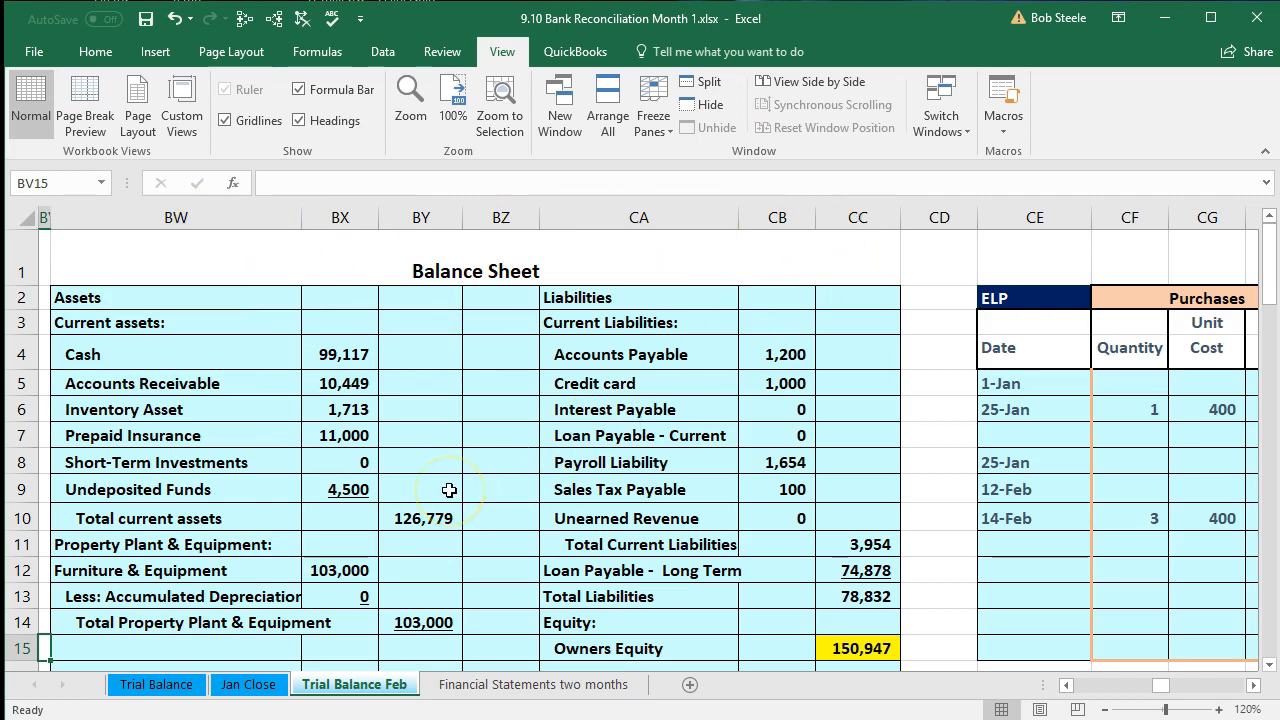
scroll(449, 490, "down", 5)
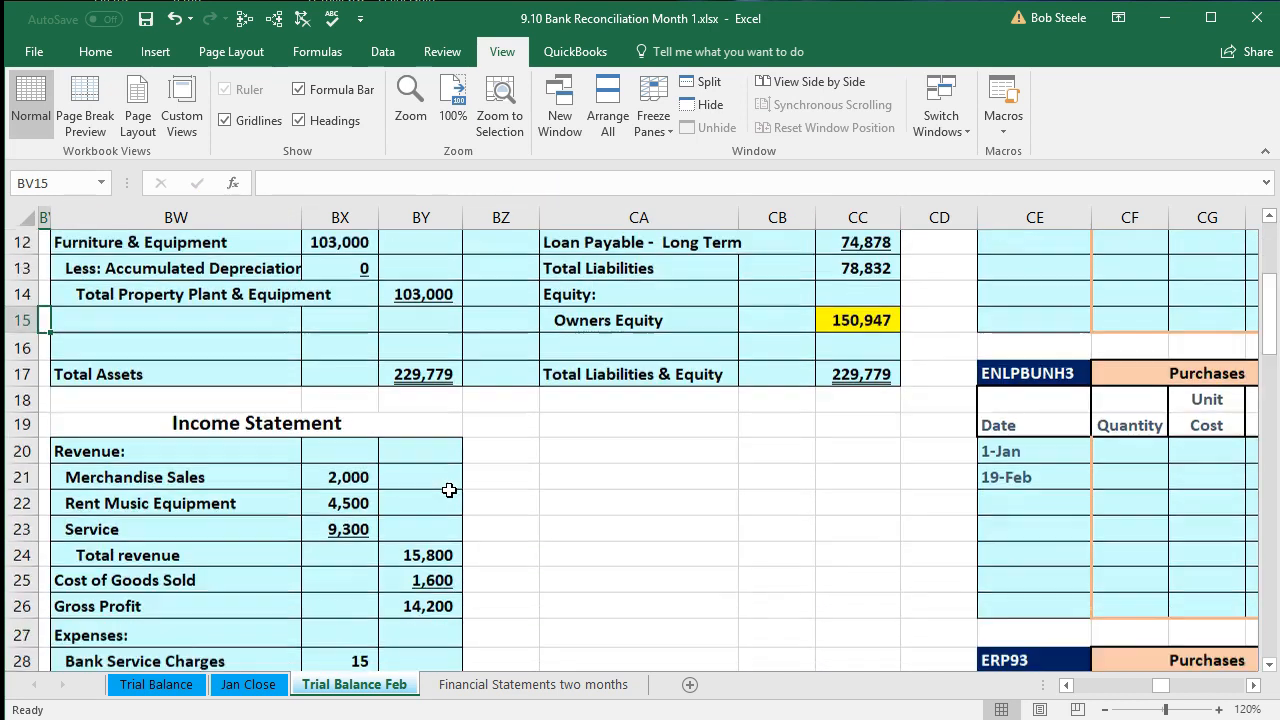
scroll(449, 490, "down", 2)
scroll(449, 490, "down", 3)
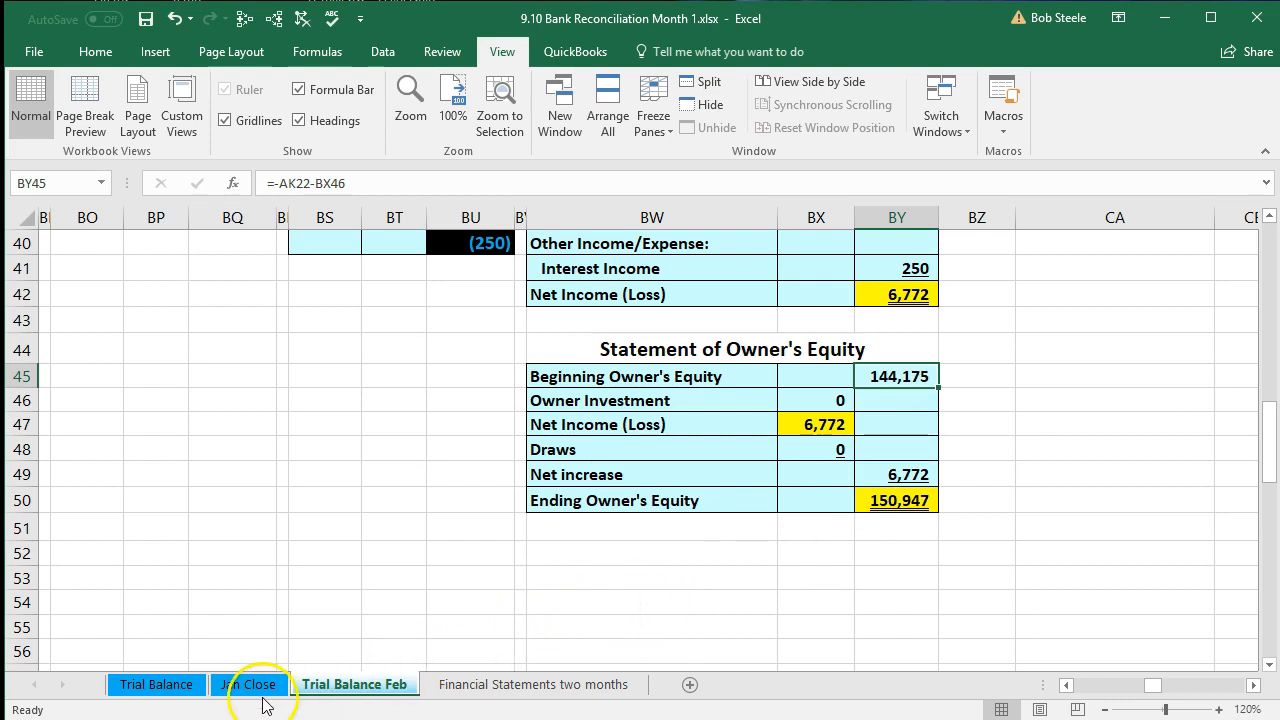
Compare Ending Owner's Equity in BY50 of the Trial Balance sheet with Beginning Owner's Equity in BY45 of Trial Balance Feb
left_click(157, 684)
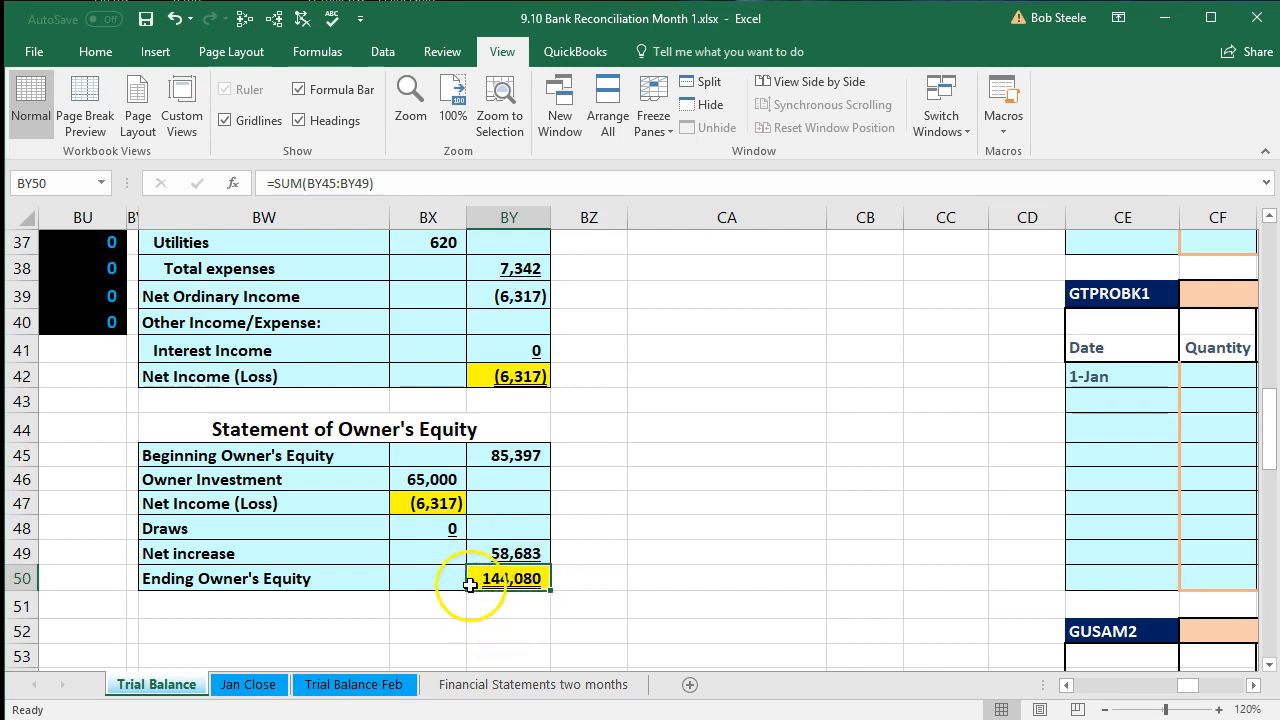
left_click(364, 690)
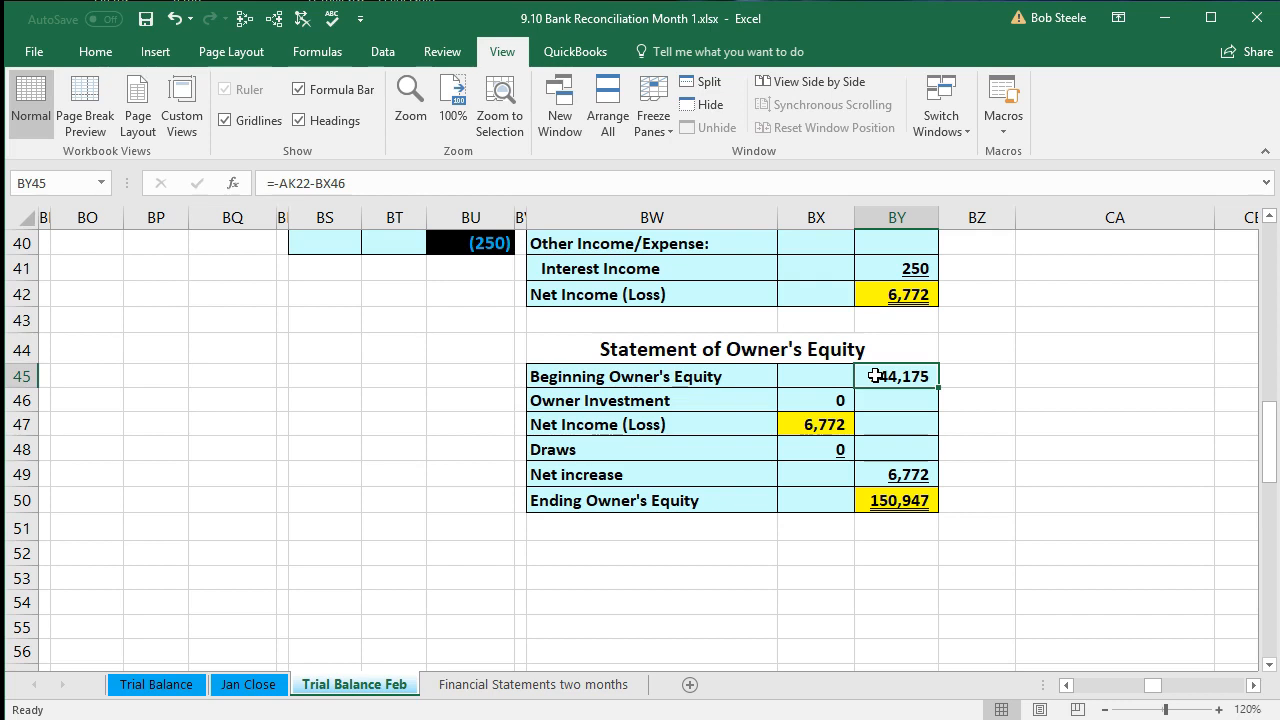
Go from the Statement of Owner's Equity to the start of the February General Ledger at Accounts Receivable, viewing the account balances
key("Left")
key("Left")
key("Left")
key("Left")
key("Left")
key("Left")
key("Left")
key("Left")
key("Left")
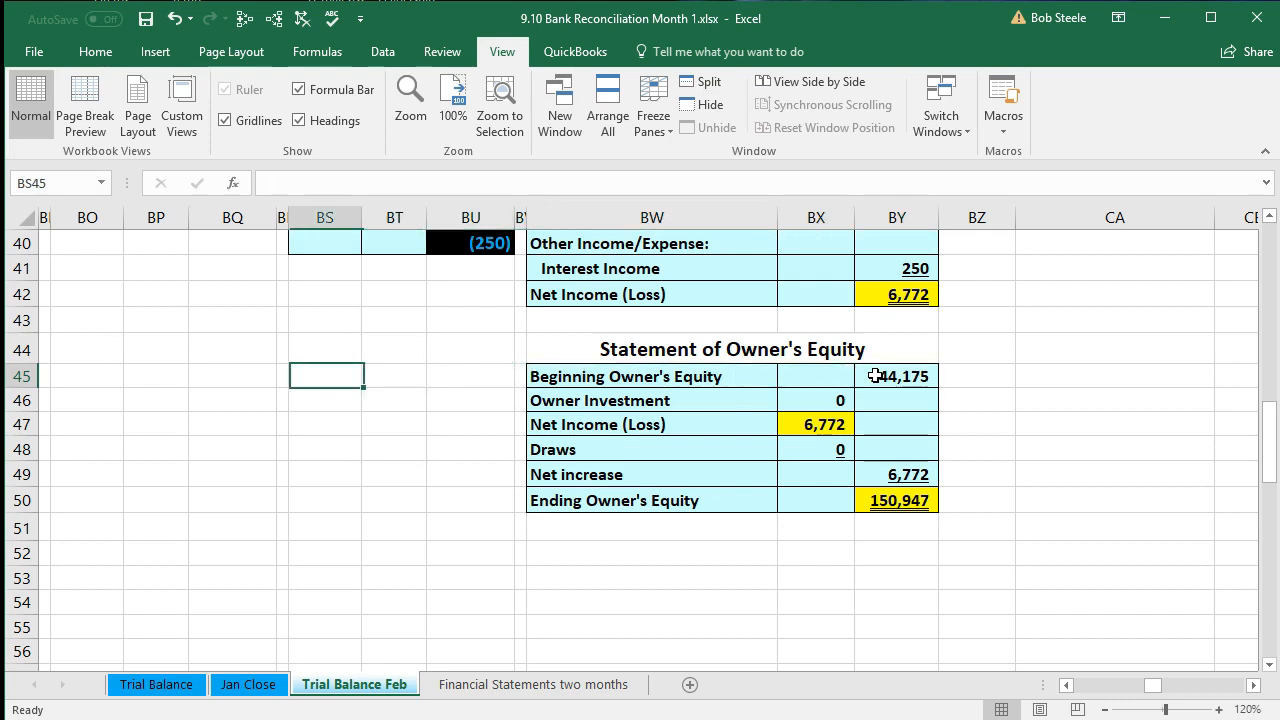
key("Left")
key("Left")
key("Left")
key("Left")
key("Left")
key("Left")
key("Left")
key("Left")
key("Left")
key("Left")
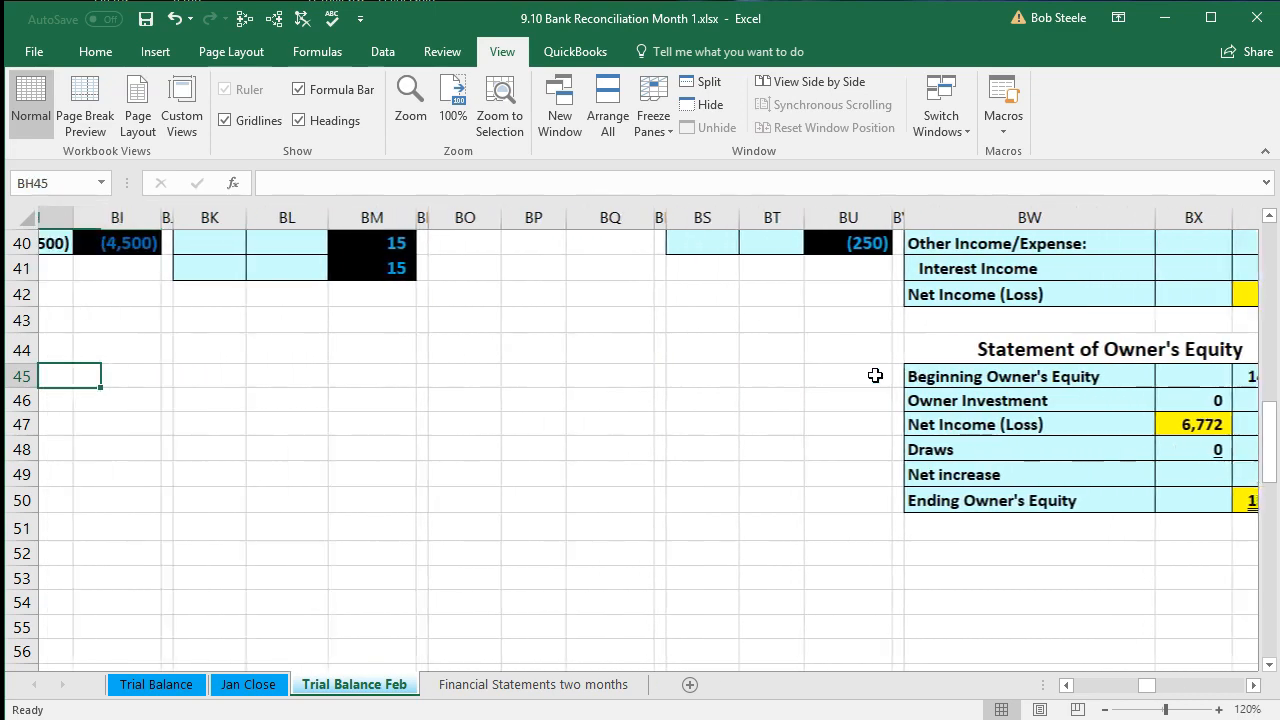
key("Left")
key("Left")
key("Left")
key("Up")
key("Up")
key("Up")
key("Up")
key("Up")
key("Up")
key("Up")
key("Up")
key("Up")
key("Up")
key("Up")
key("Up")
key("Up")
key("Up")
key("Up")
key("Up")
key("Up")
key("Up")
key("Up")
key("Up")
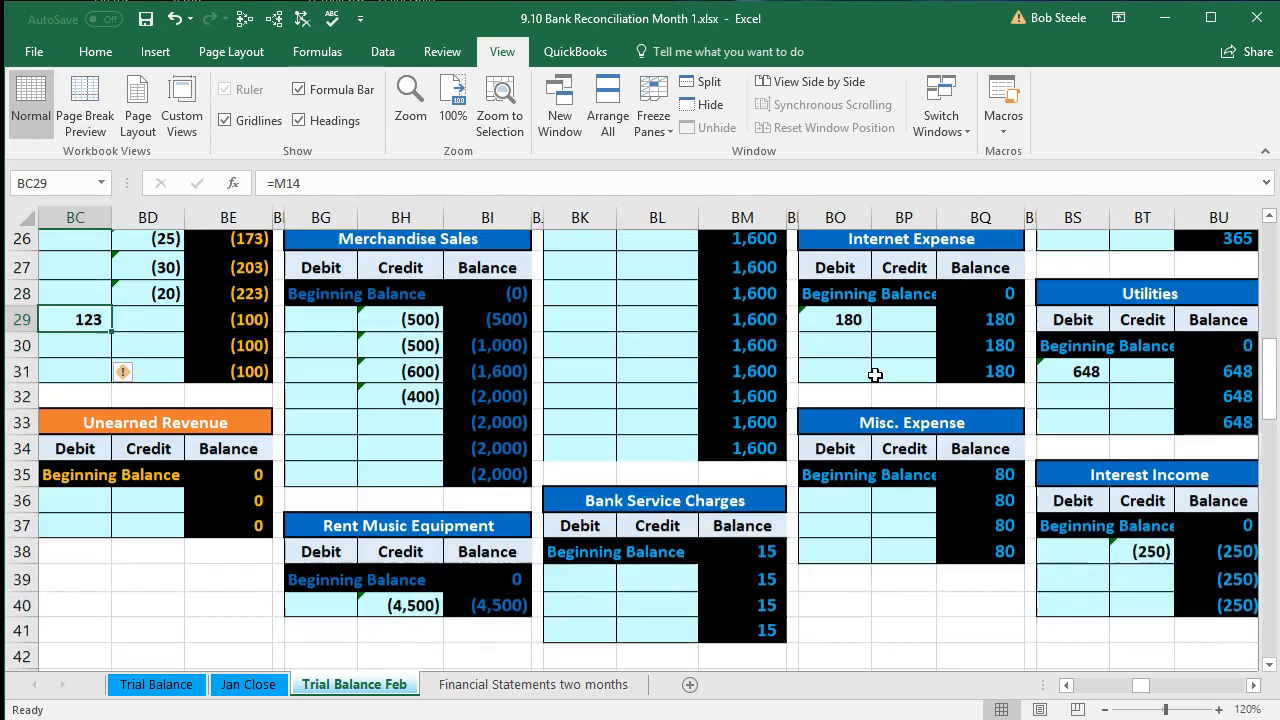
key("Left")
key("Left")
key("Left")
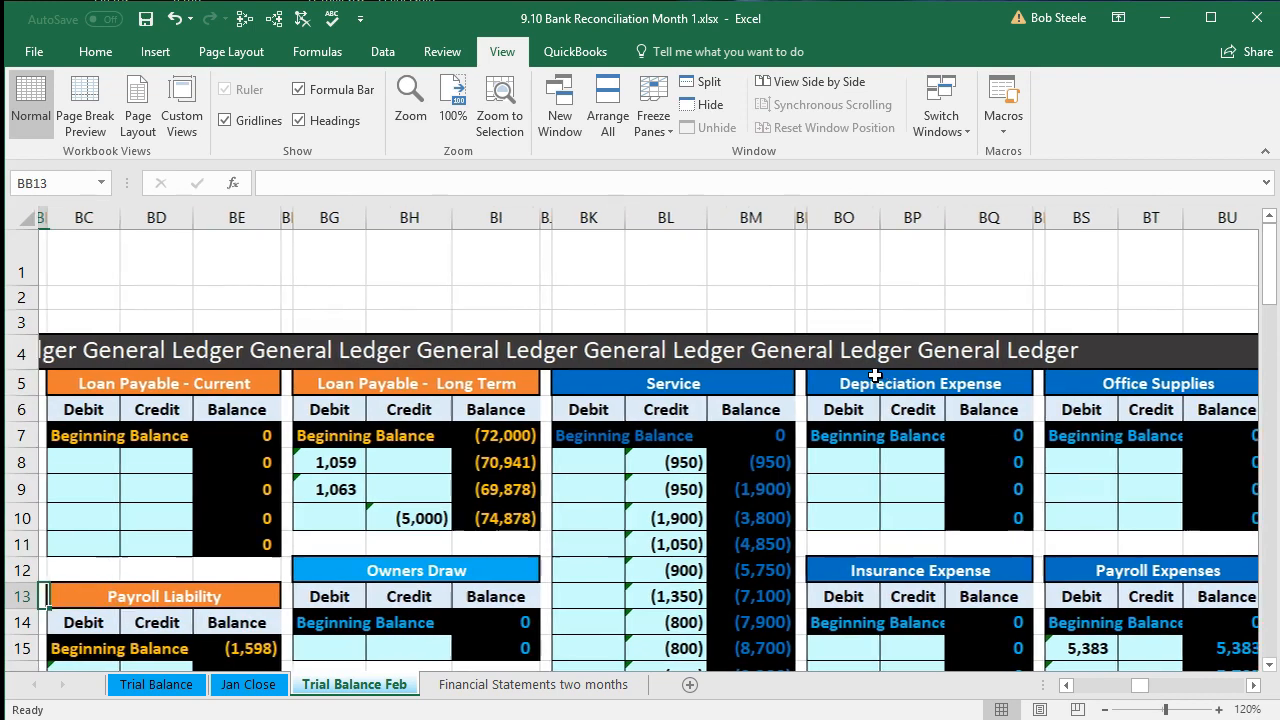
key("Left")
key("Left")
key("Left")
key("Left")
key("Left")
key("Left")
key("Left")
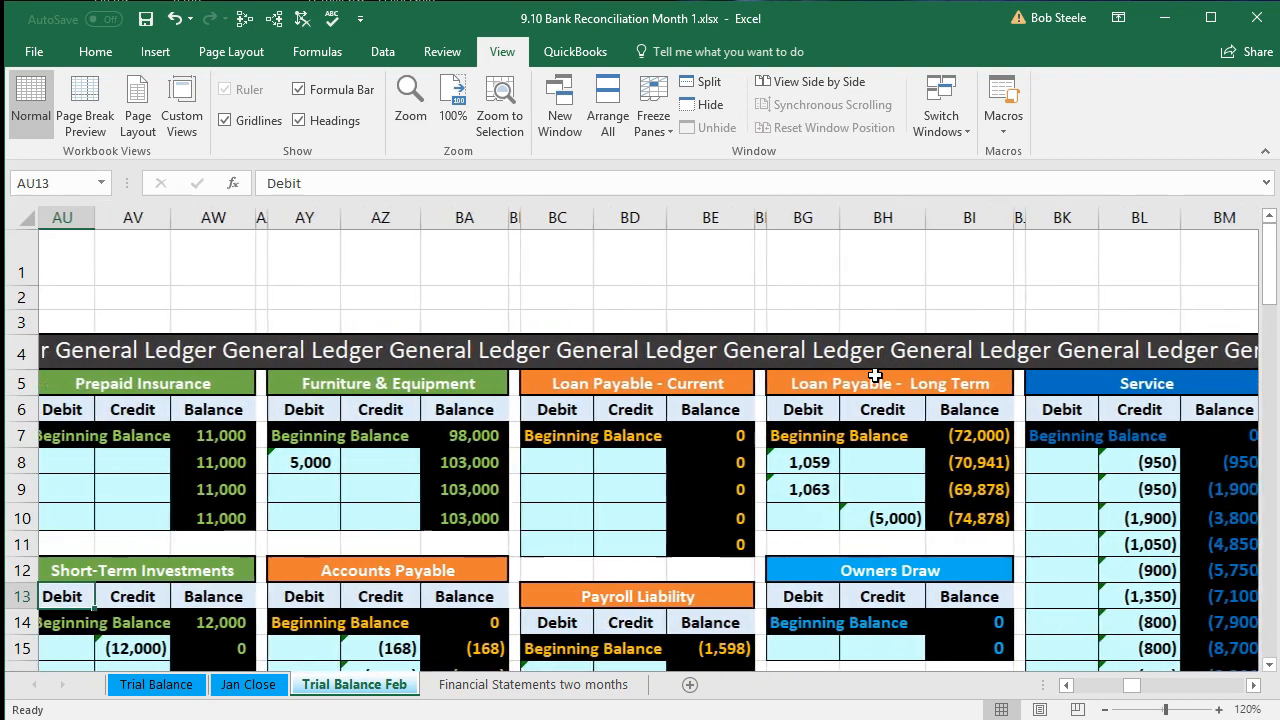
key("Left")
key("Left")
key("Left")
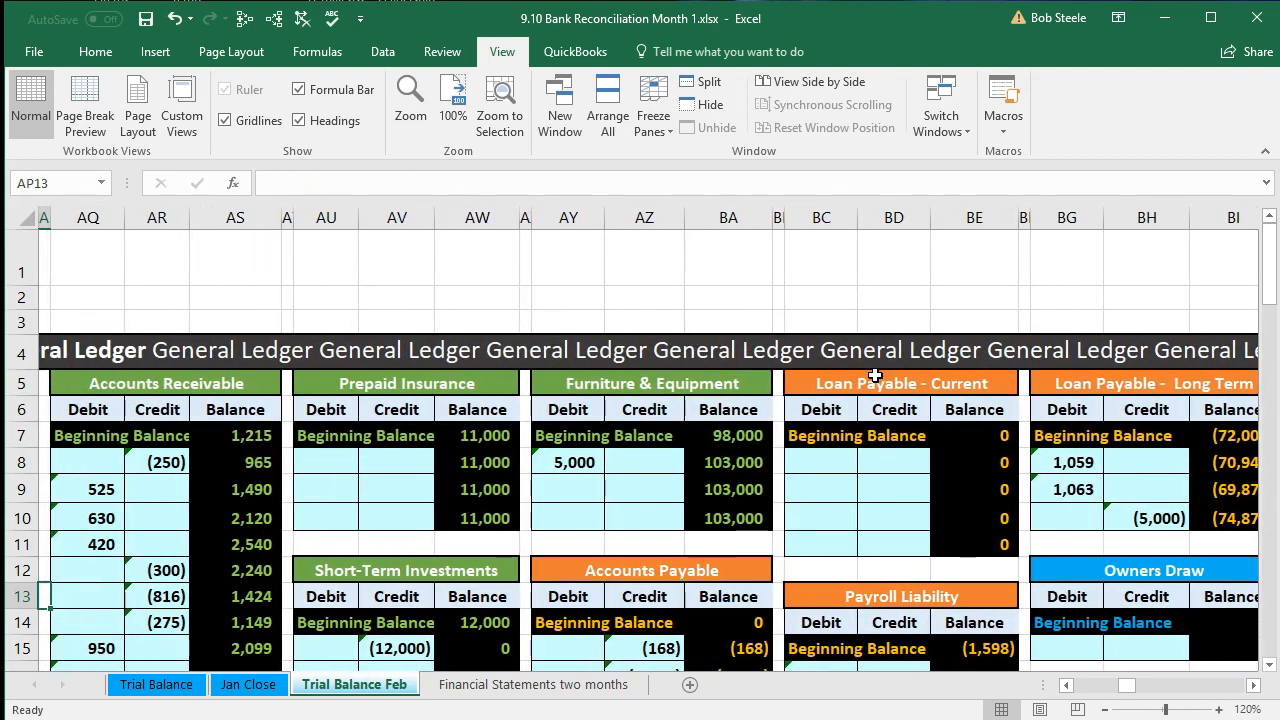
Review the February General Ledger from Accounts Receivable across to the revenue and expense accounts, down to Cost of Goods Sold and Interest Expense
key("Right")
key("Right")
key("Right")
key("Right")
key("Right")
key("Right")
key("Right")
key("Right")
key("Right")
key("Right")
key("Right")
key("Right")
key("Right")
key("Right")
key("Right")
key("Right")
key("Right")
key("Right")
key("Right")
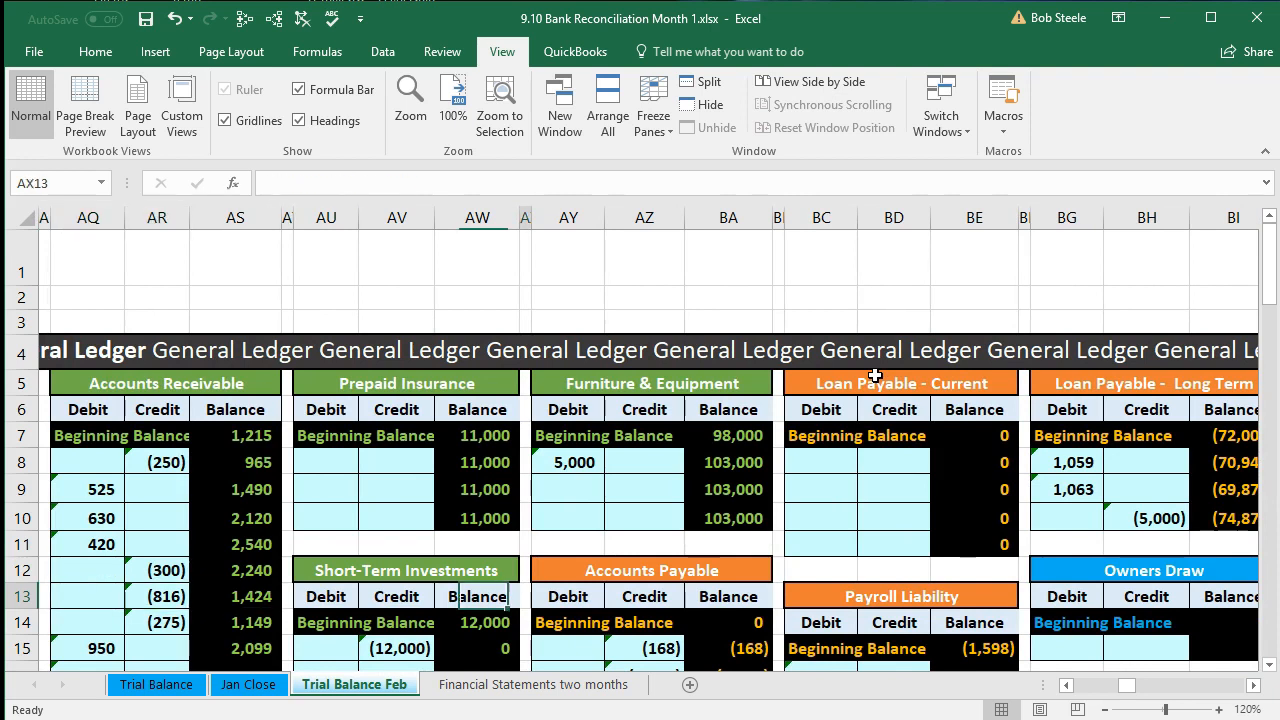
key("Right")
key("Right")
key("Right")
key("Right")
key("Right")
key("Right")
key("Right")
key("Right")
key("Right")
key("Right")
key("Right")
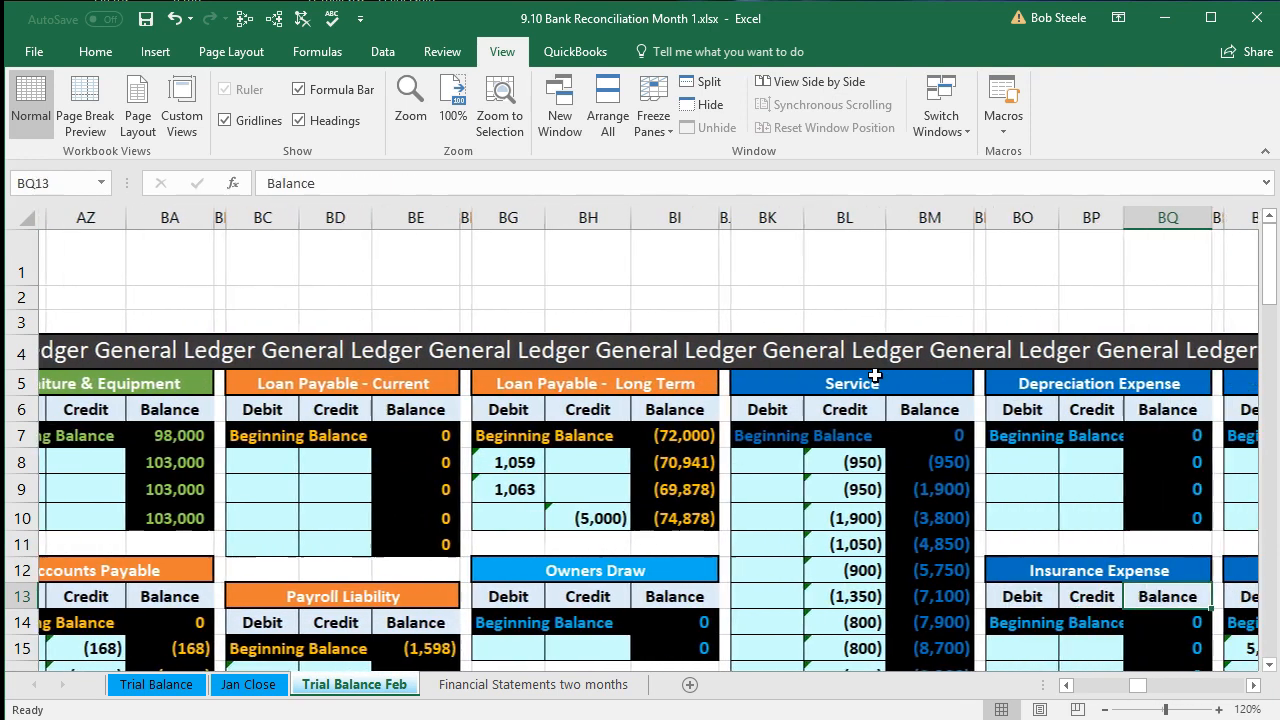
key("Right")
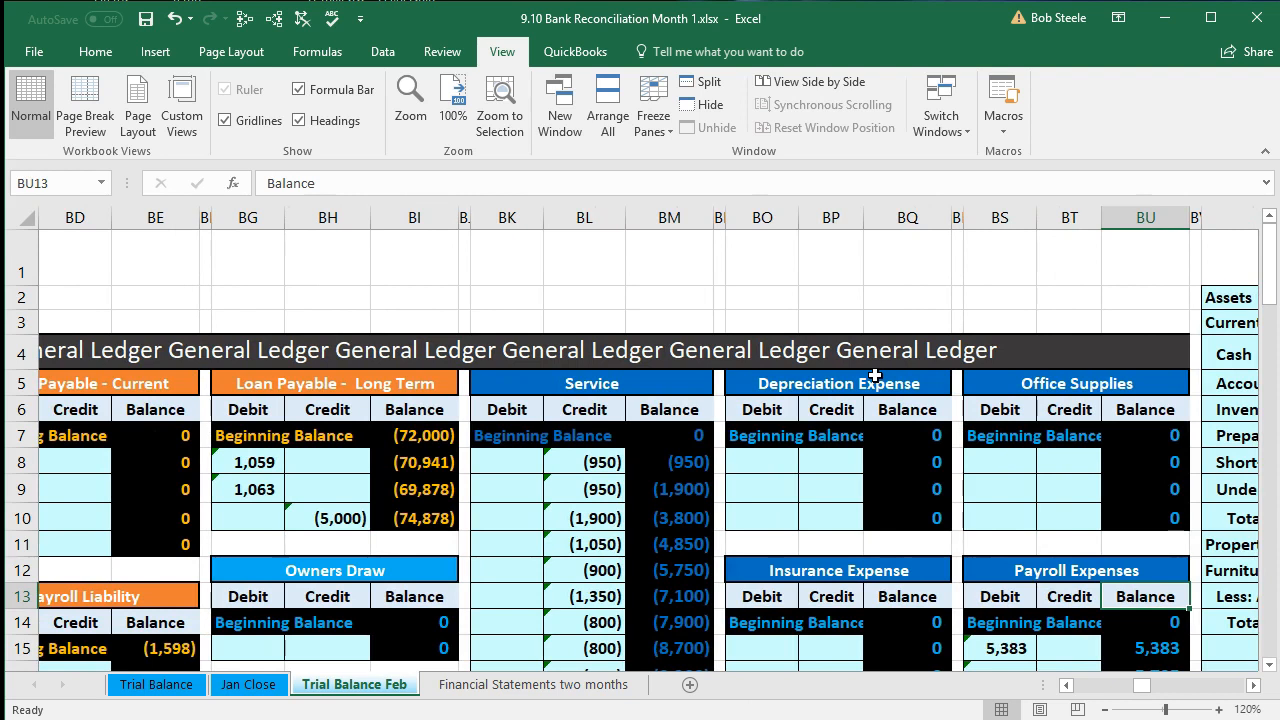
scroll(874, 375, "down", 1)
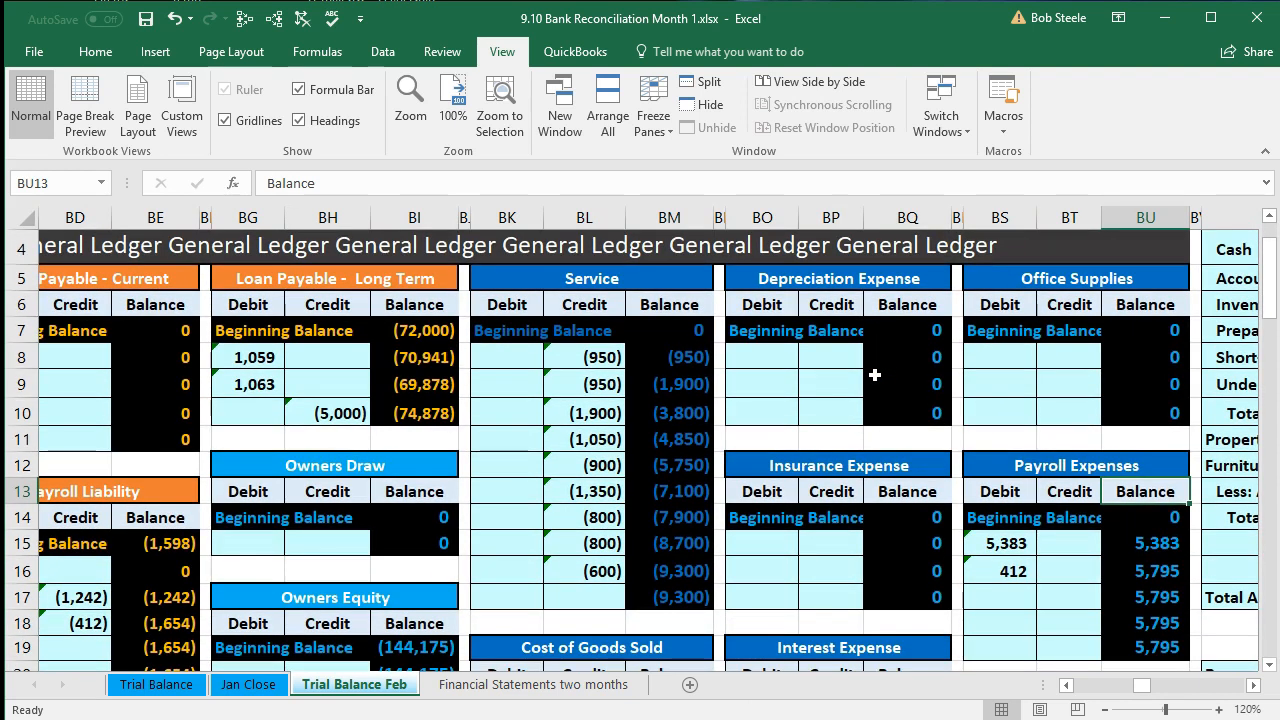
scroll(874, 375, "down", 1)
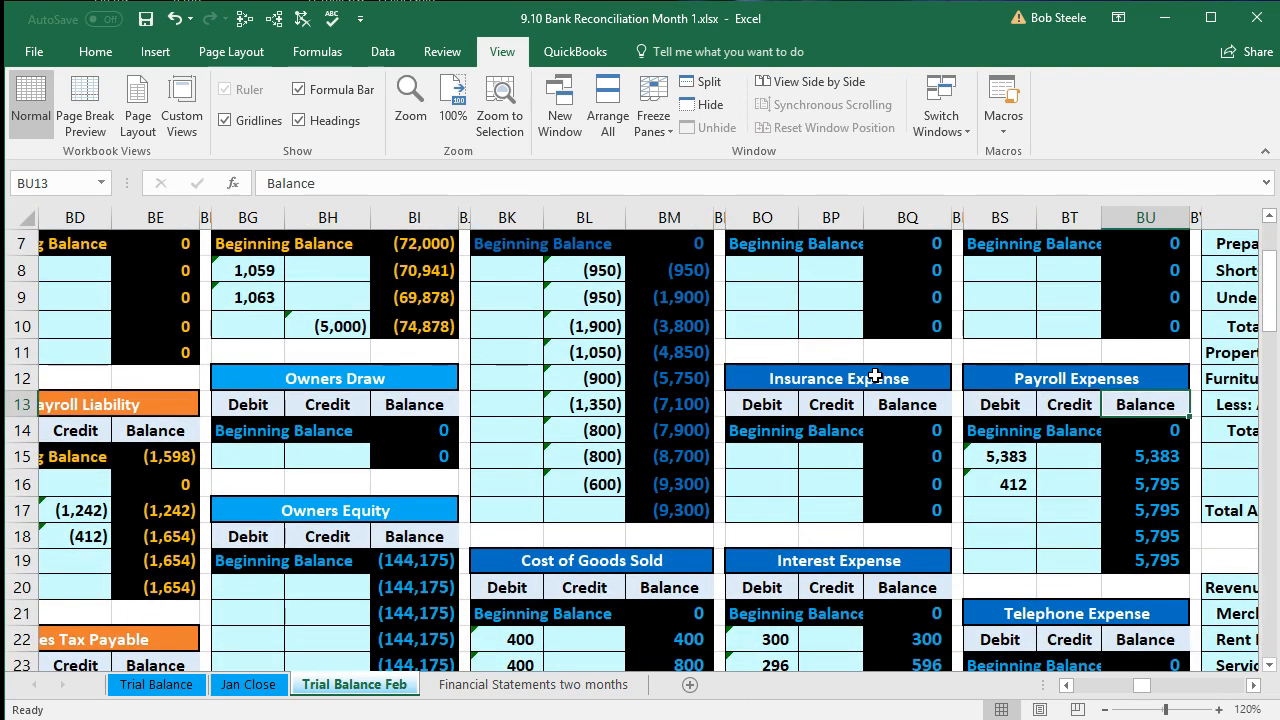
scroll(874, 375, "down", 1)
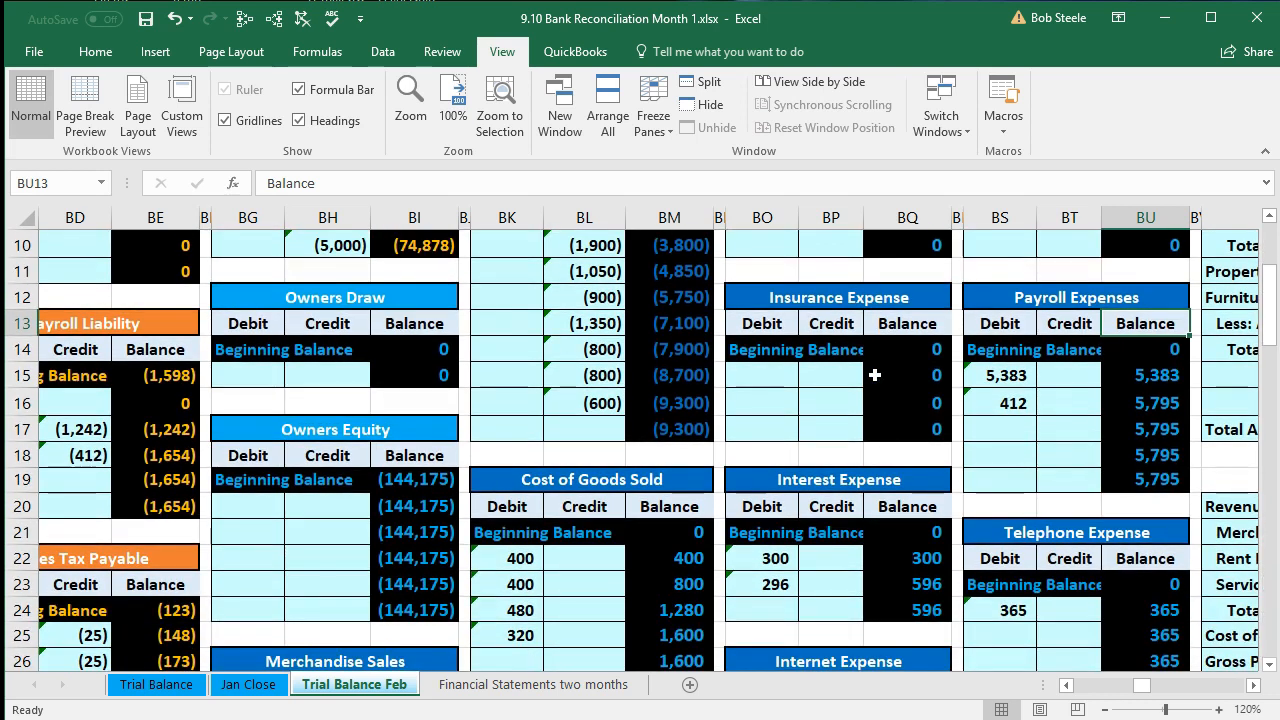
Inspect the beginning balance formulas for Cost of Goods Sold, Interest Expense, Internet Expense, Misc. Expense and Bank Service Charges
left_click(709, 528)
left_click(920, 532)
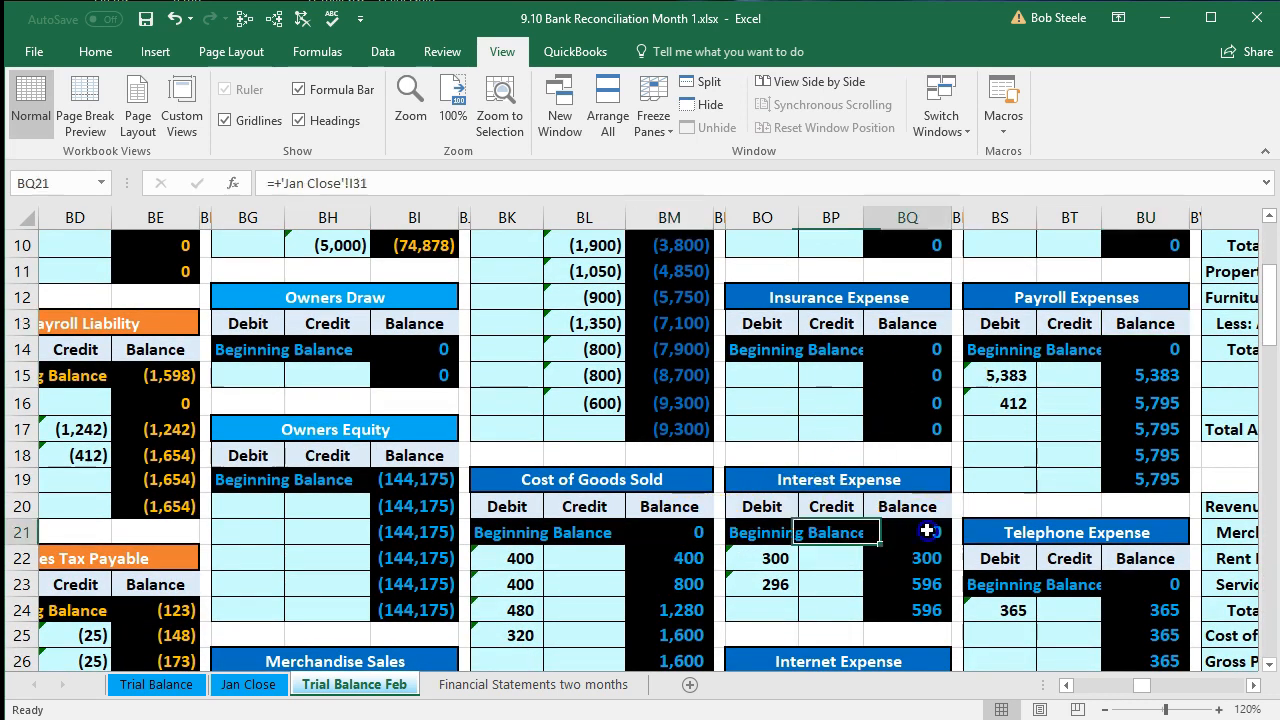
scroll(925, 533, "down", 2)
left_click(924, 556)
scroll(922, 550, "down", 3)
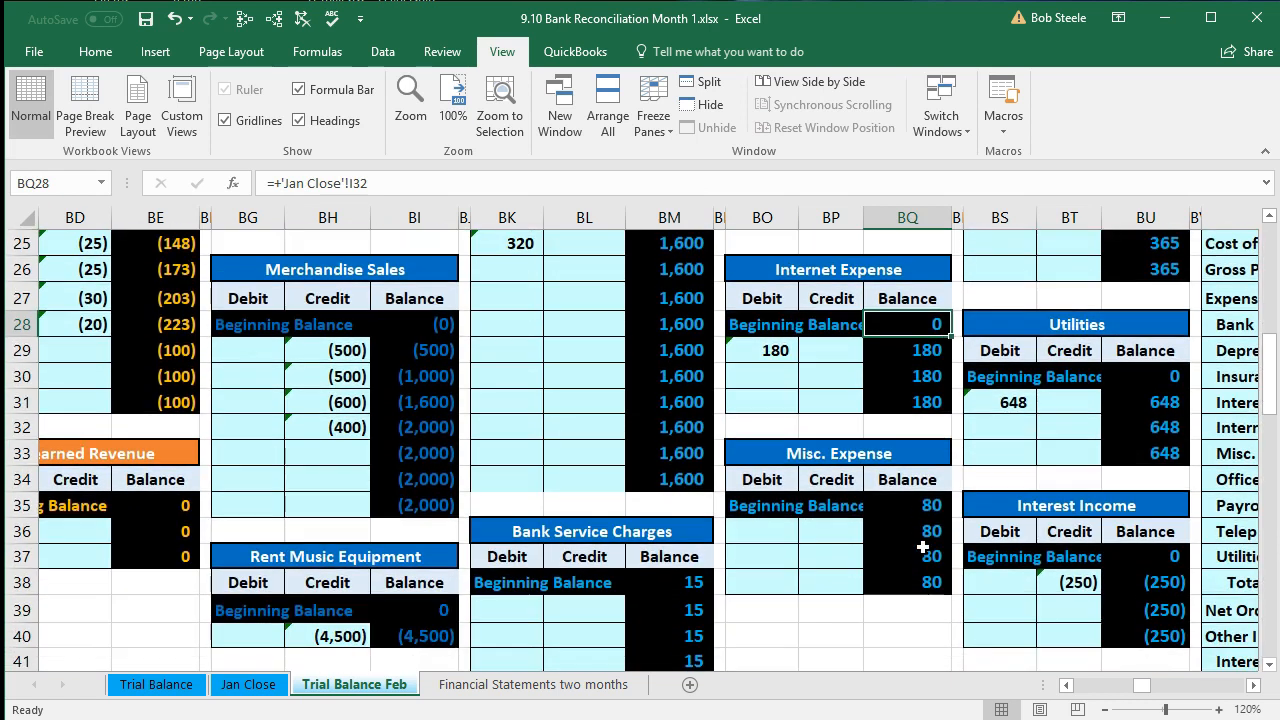
left_click(906, 506)
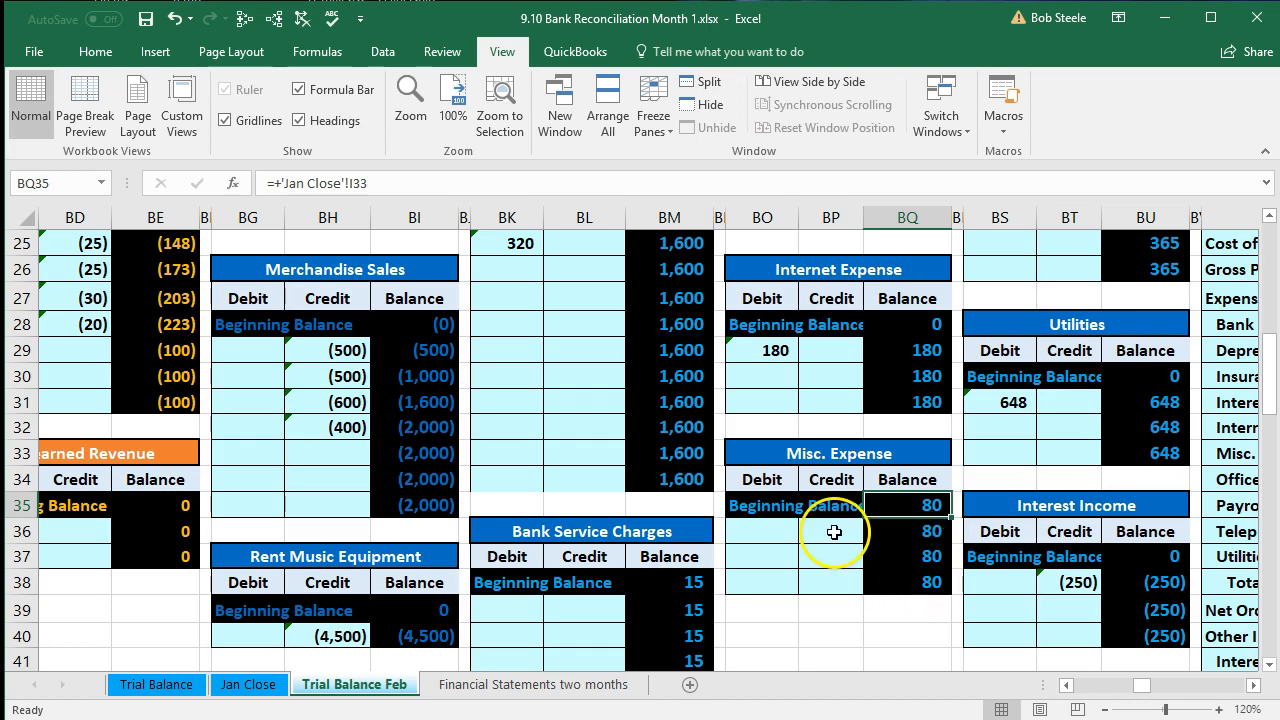
left_click(692, 585)
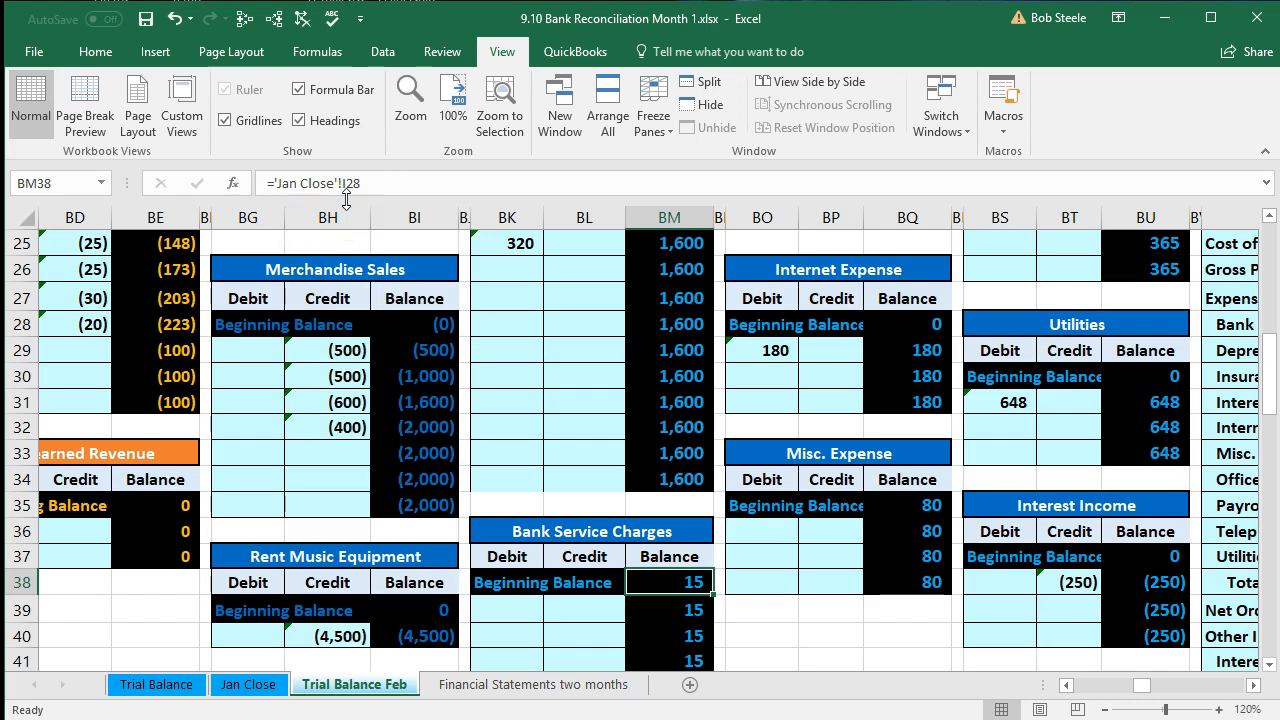
Check Bank Service Charges in I28 and Misc. Expense in I33 of Jan Close, then compare with BQ35 on Trial Balance Feb
left_click(245, 685)
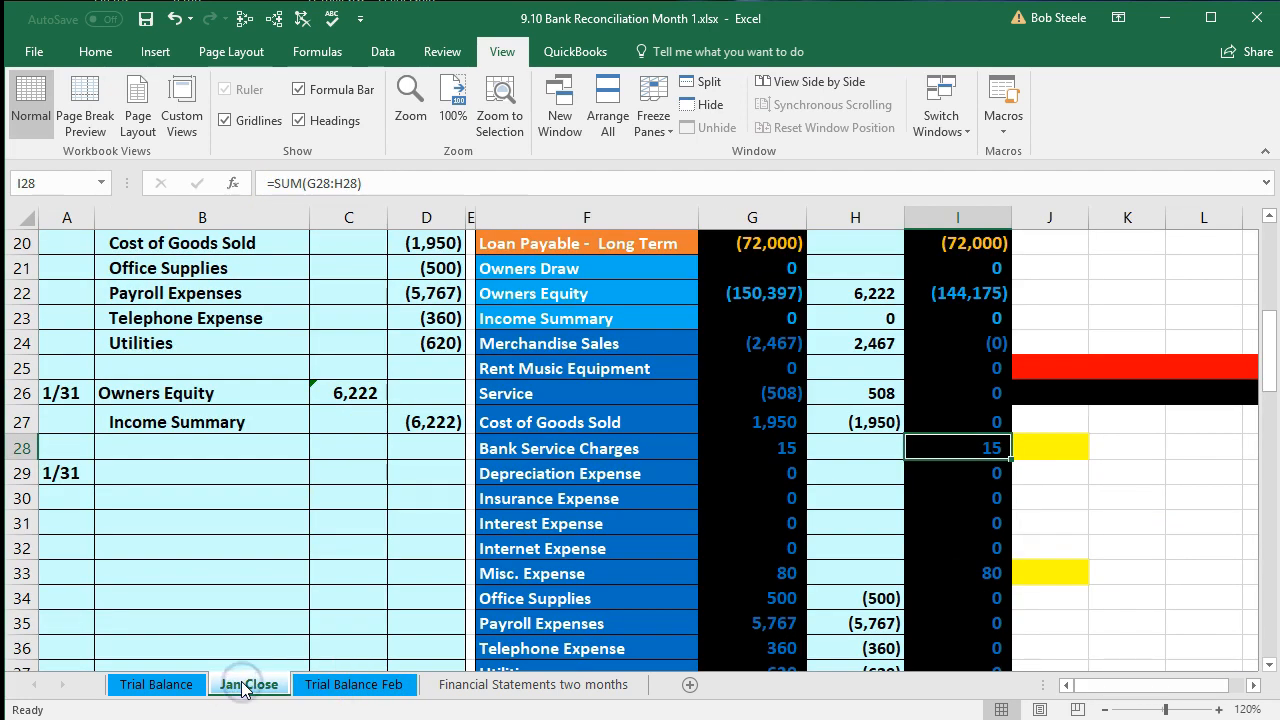
left_click(954, 573)
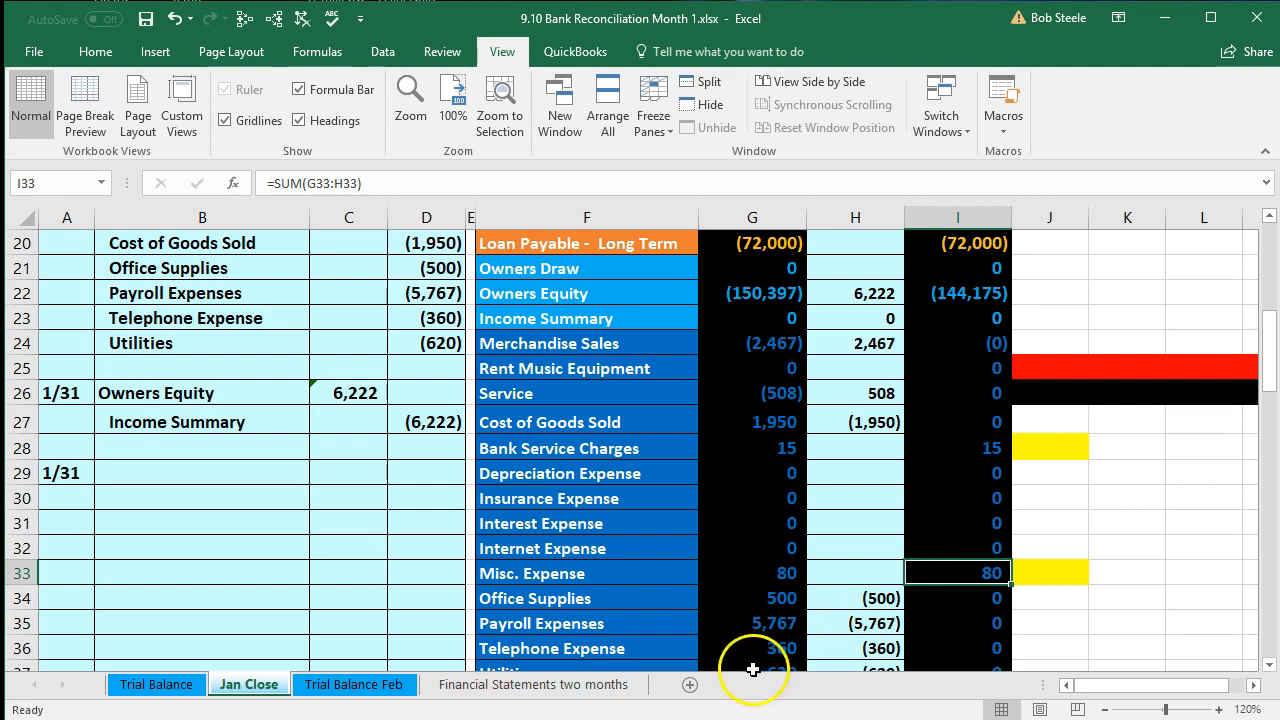
left_click(393, 683)
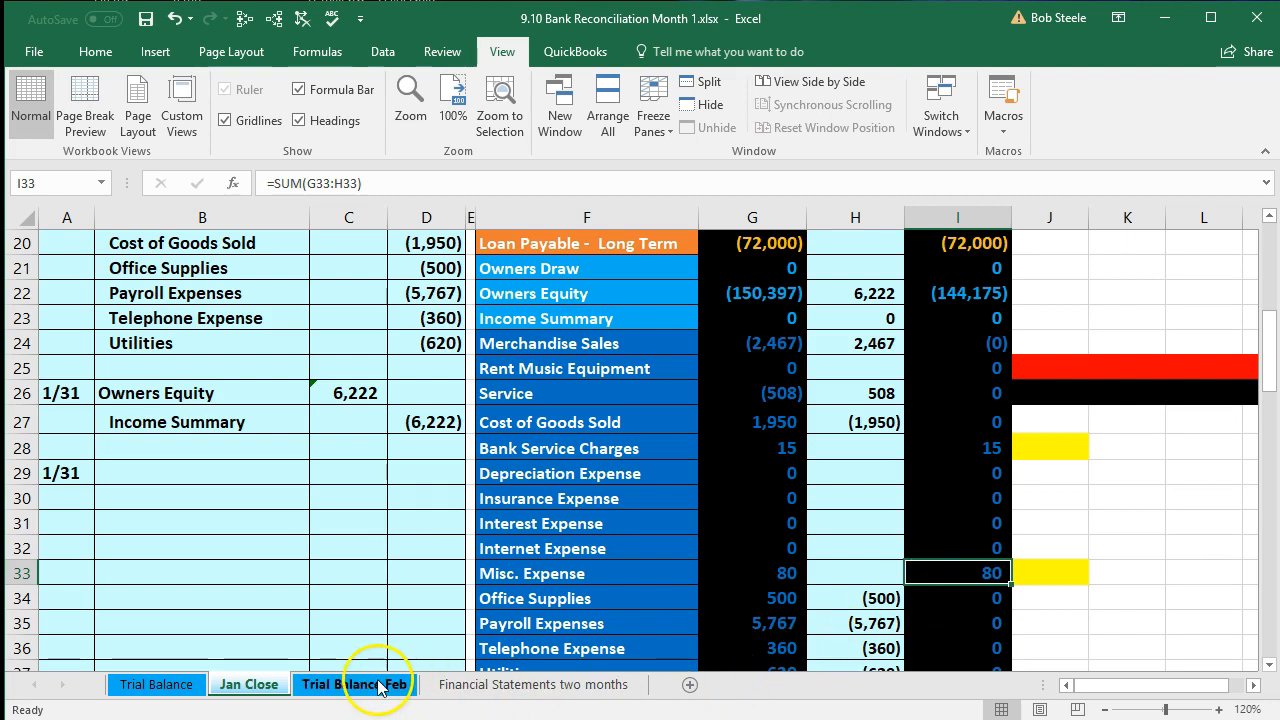
left_click(378, 685)
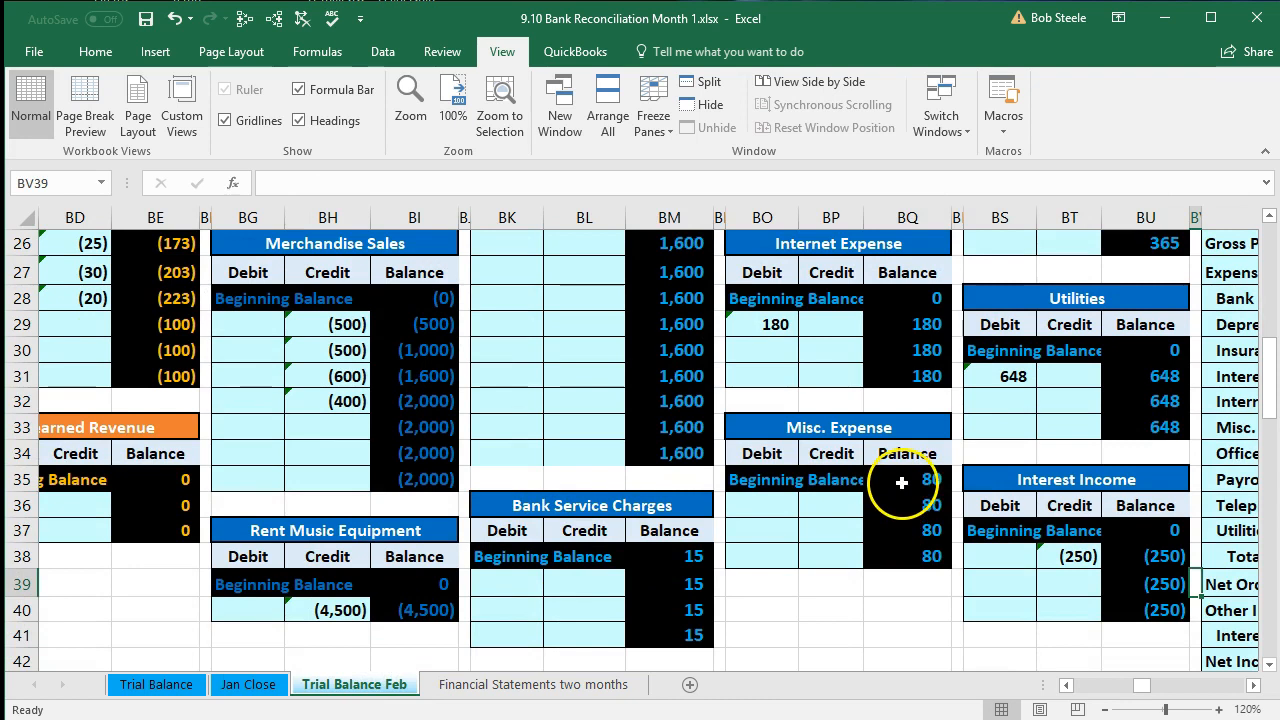
left_click(901, 483)
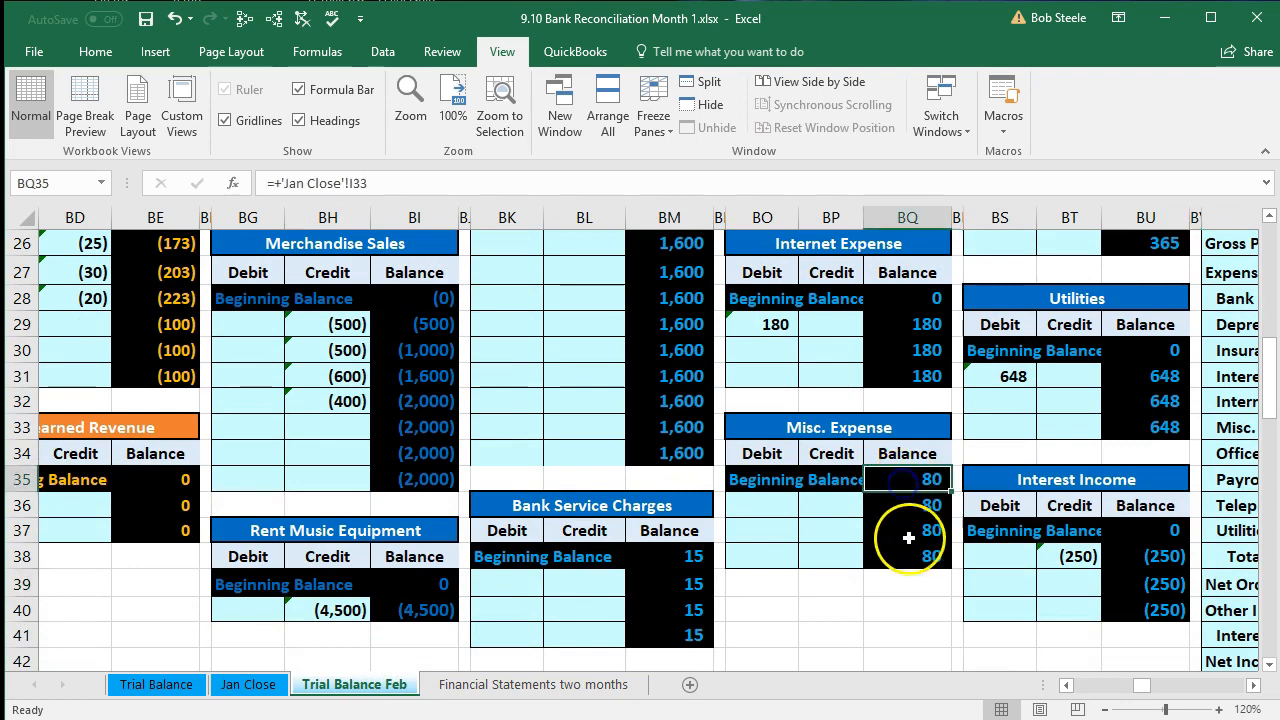
Go to the February Balance Sheet and compare Total Assets in BY17 with Total Liabilities & Equity in CC17
scroll(909, 548, "up", 5)
scroll(909, 548, "up", 4)
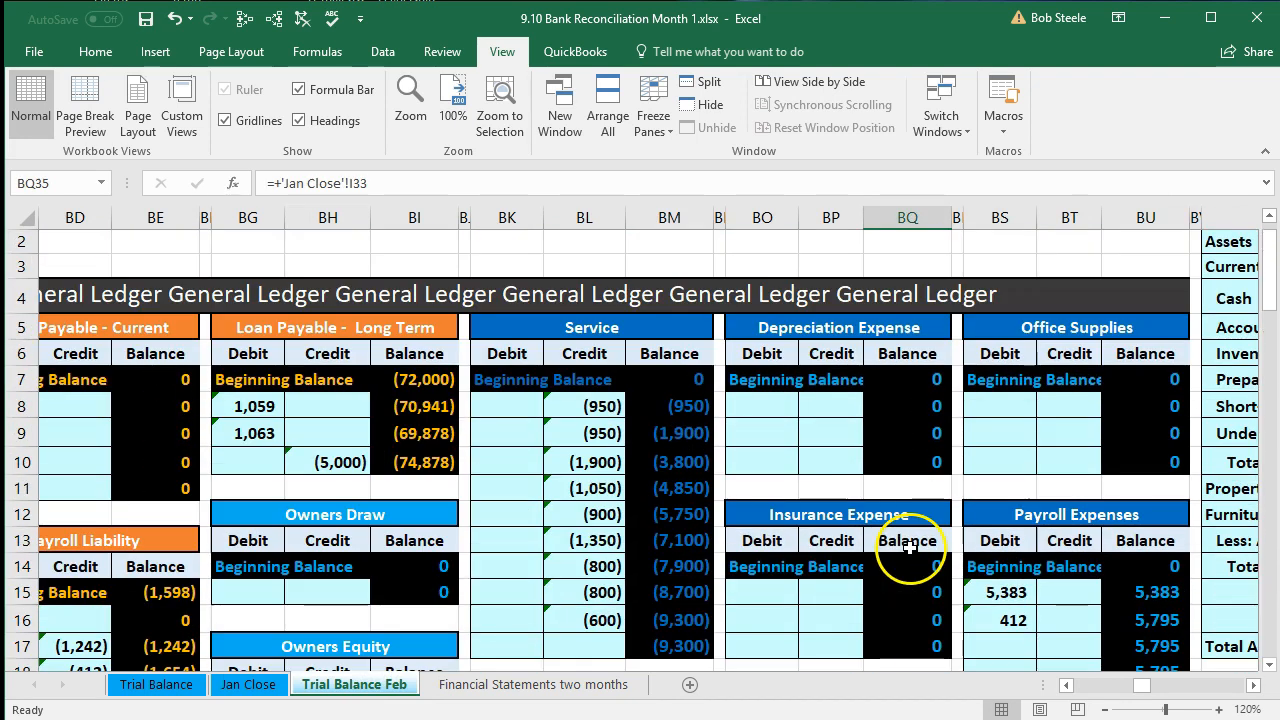
left_click(930, 516)
key("Right")
key("Right")
key("Right")
key("Right")
key("Right")
key("Right")
key("Right")
key("Right")
key("Right")
key("Right")
key("Right")
key("Right")
key("Right")
key("Right")
key("Right")
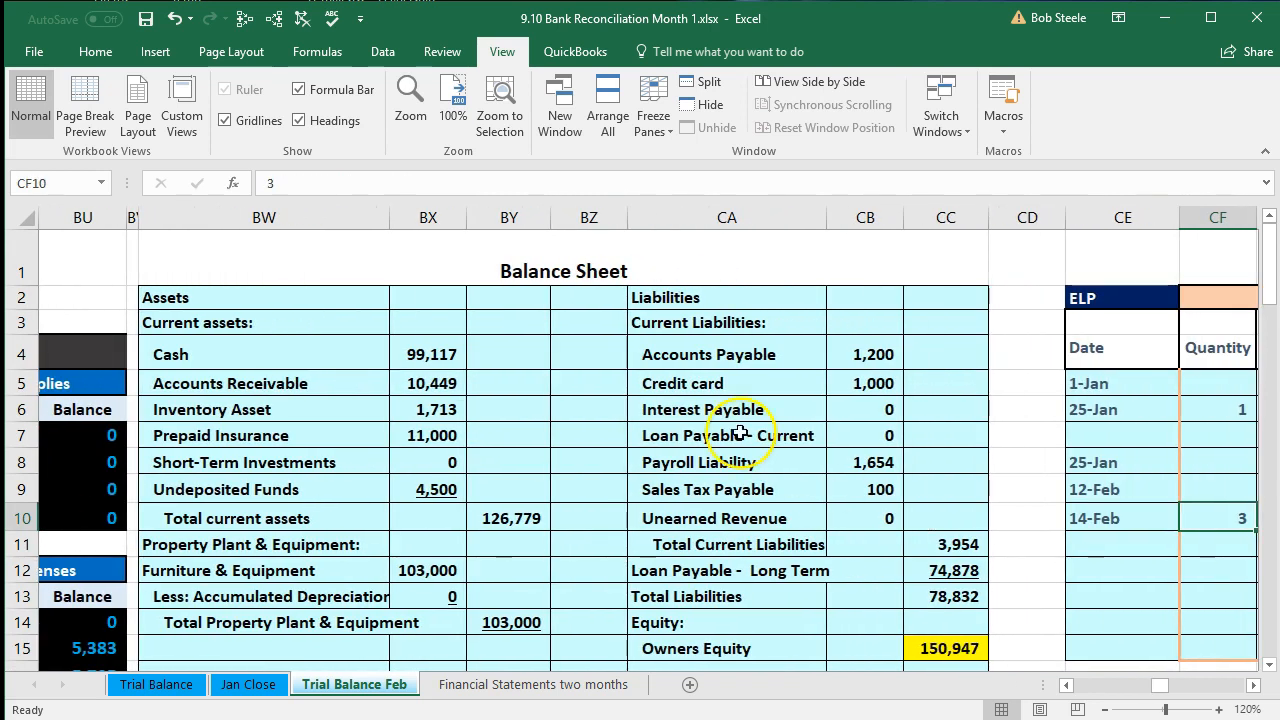
left_click(340, 217)
left_click(946, 215)
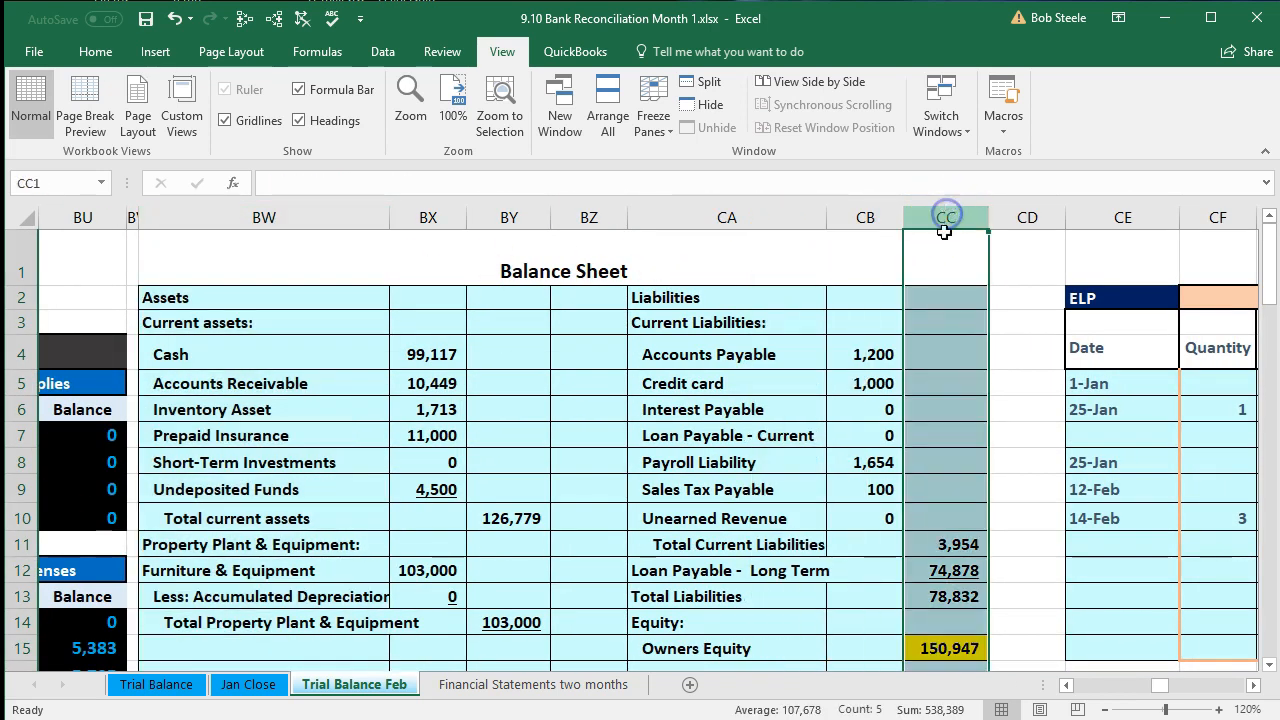
scroll(800, 508, "down", 1)
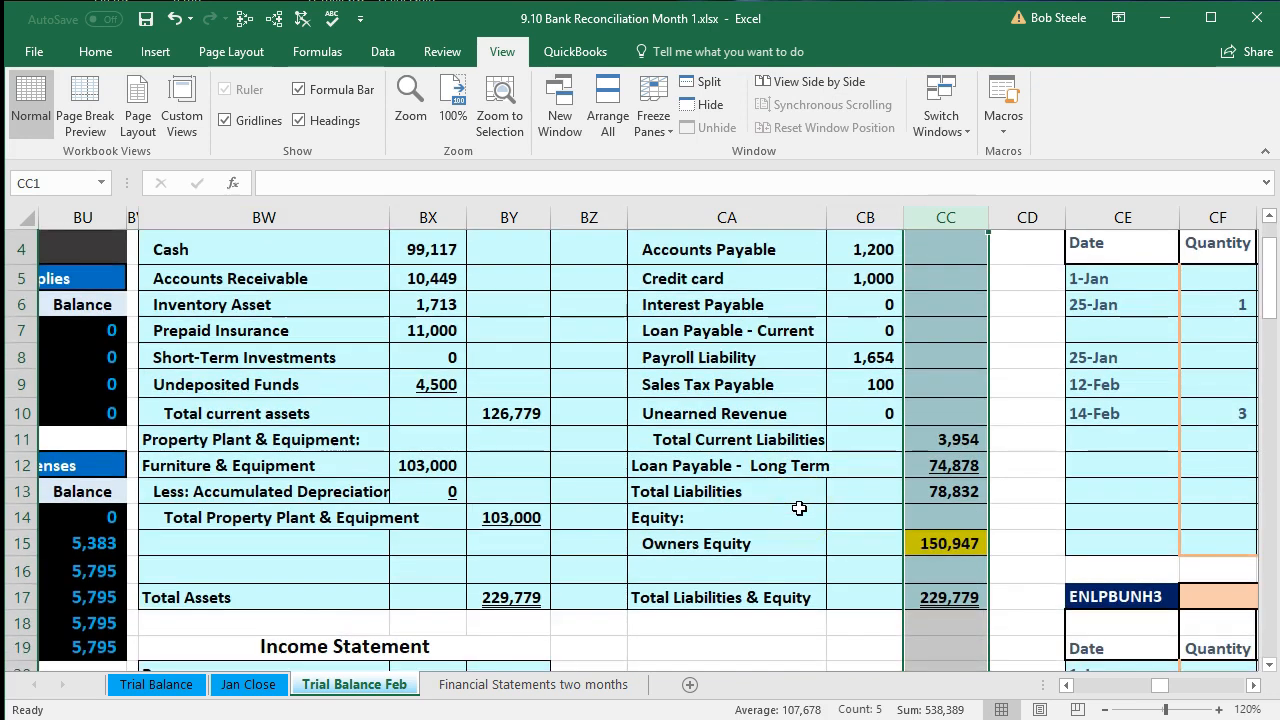
scroll(752, 514, "up", 1)
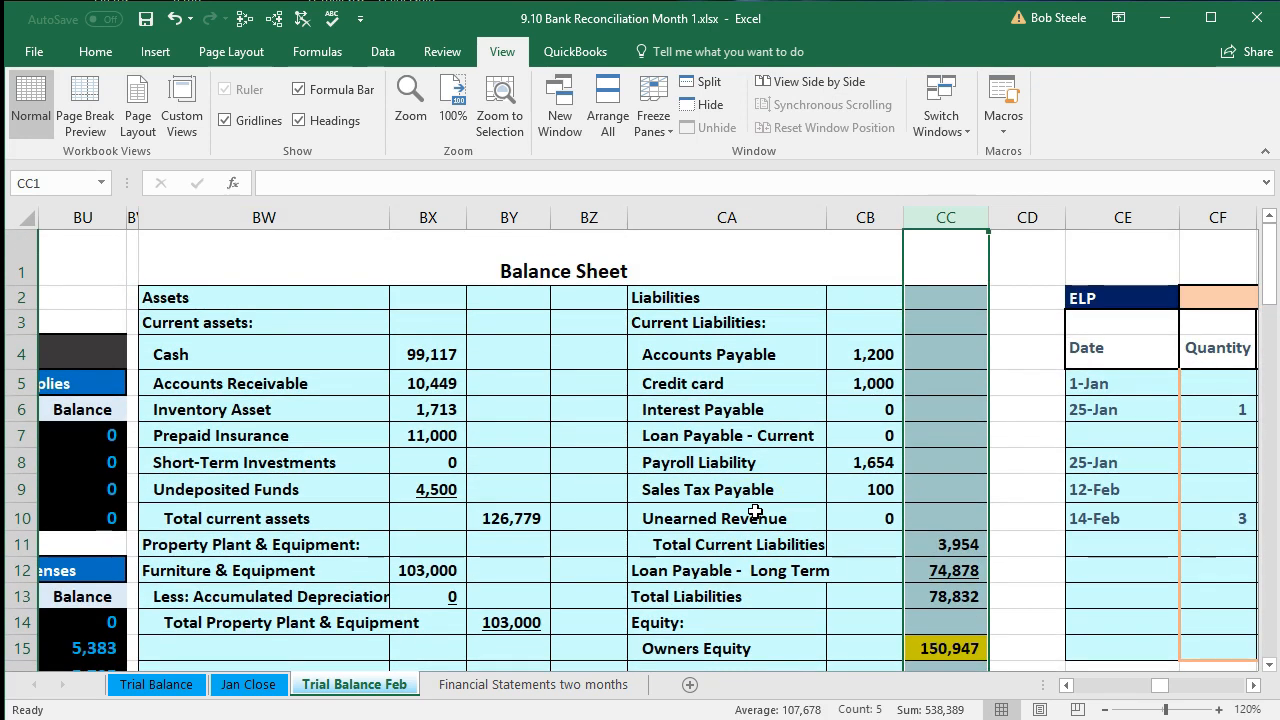
scroll(730, 530, "down", 1)
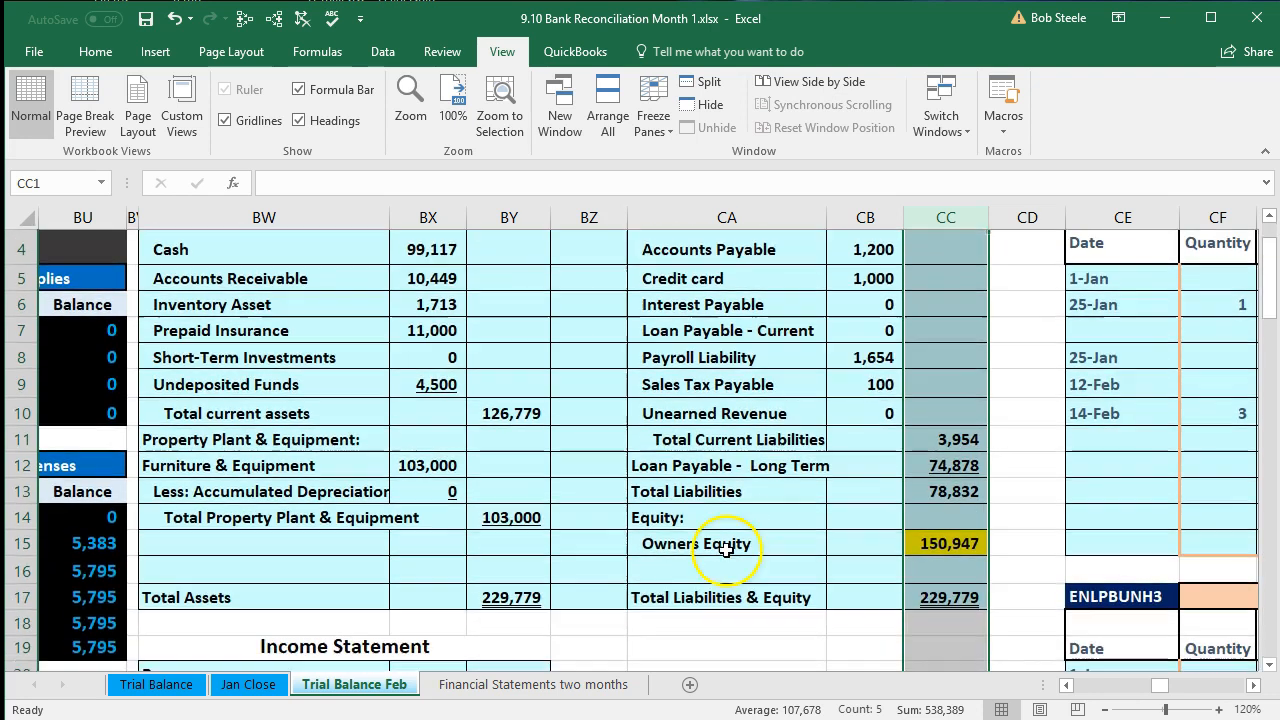
left_click(547, 599)
left_click(935, 597)
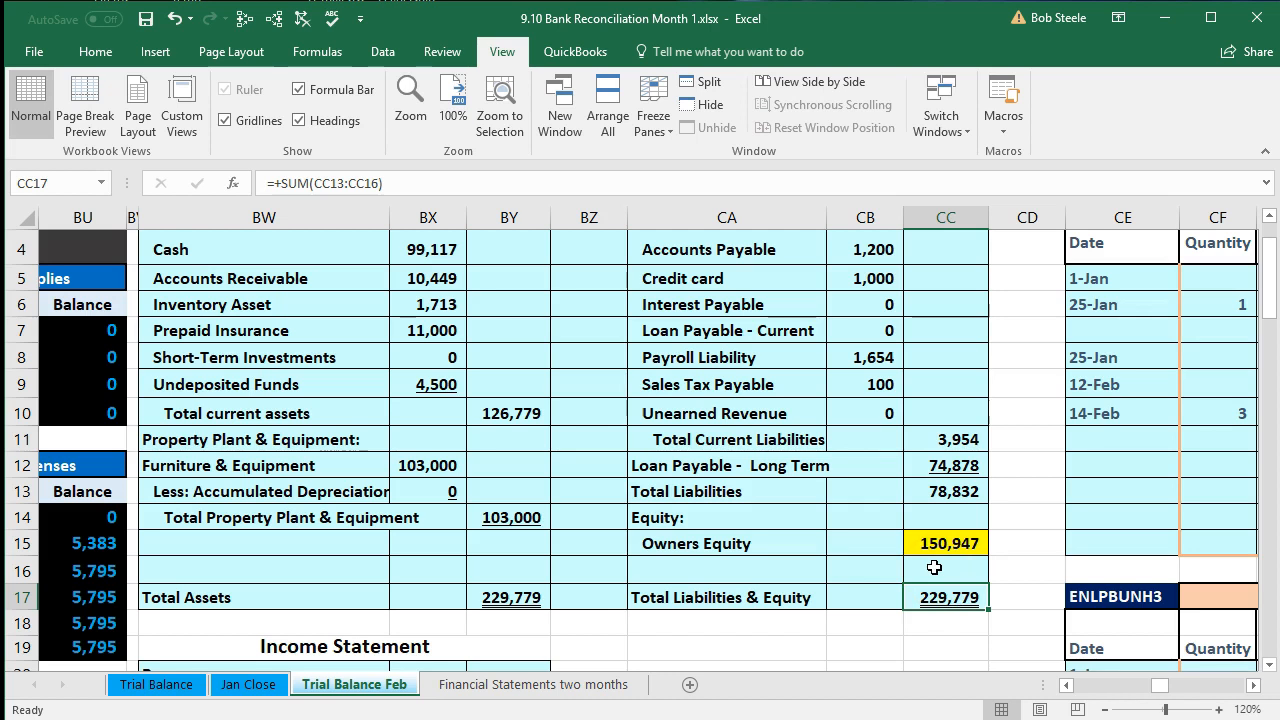
Examine Beginning Owner's Equity in BY45 of the February Statement of Owner's Equity
scroll(930, 560, "down", 6)
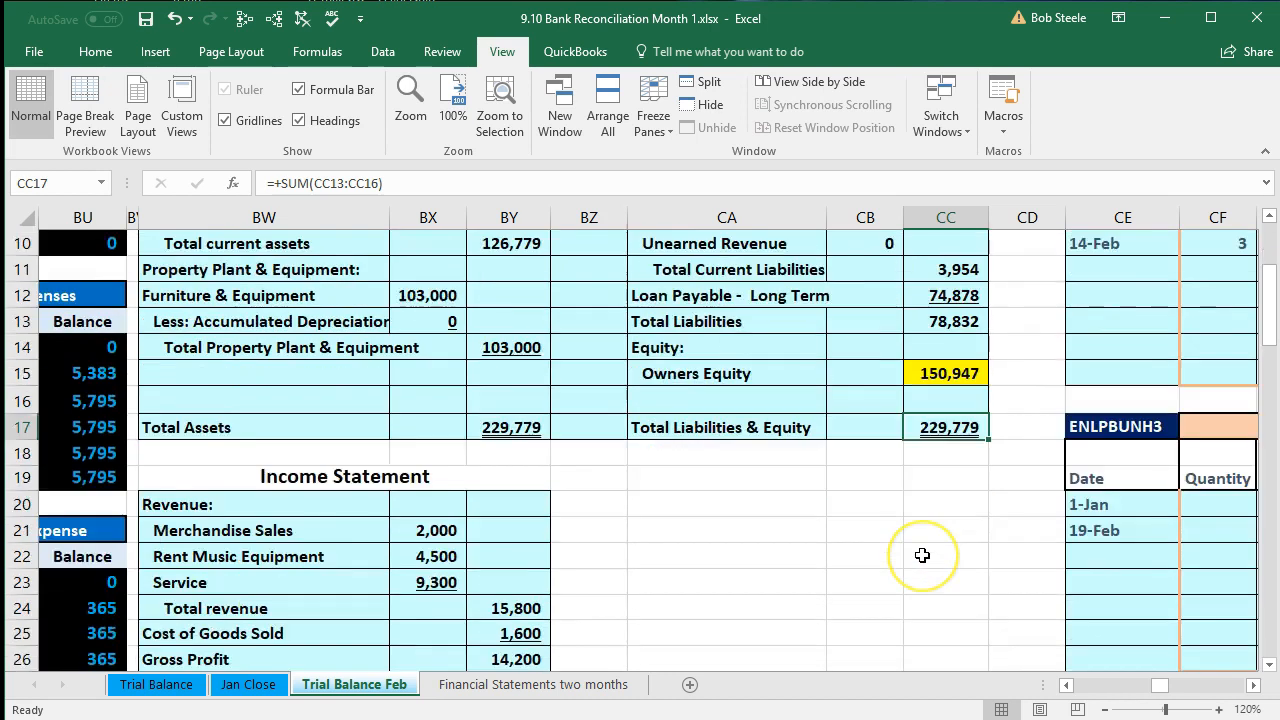
scroll(922, 555, "down", 6)
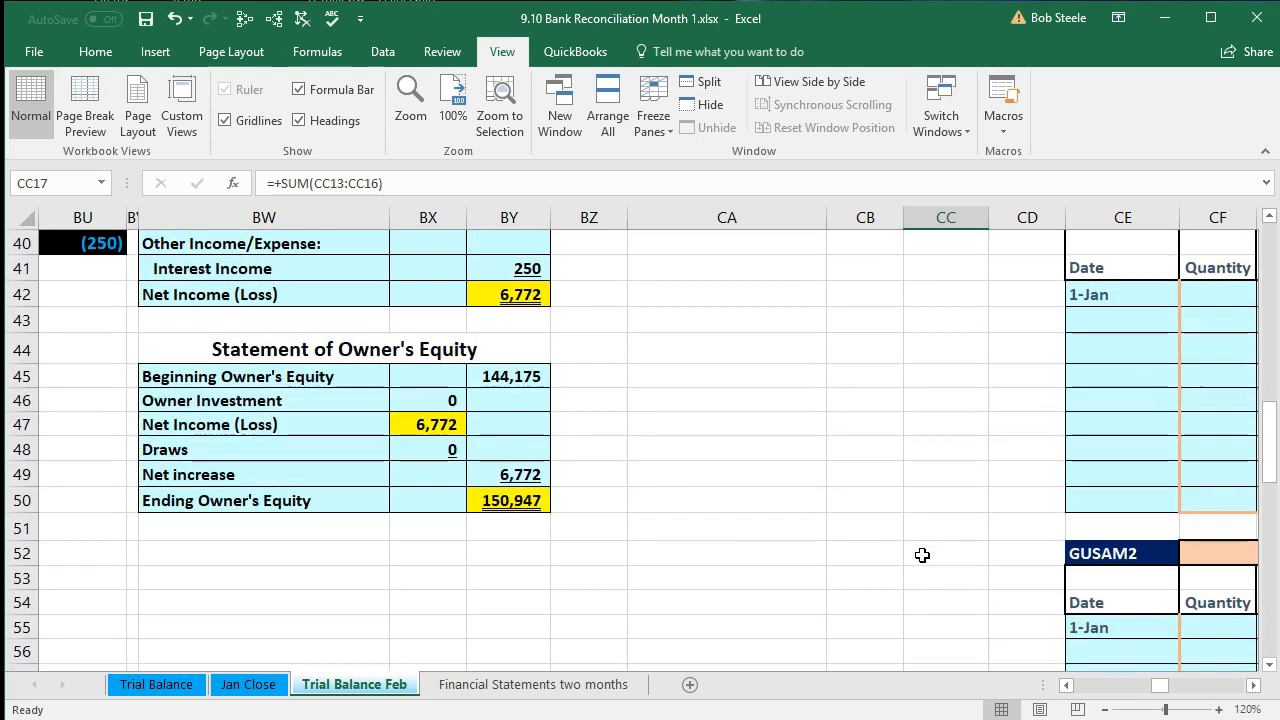
left_click(509, 379)
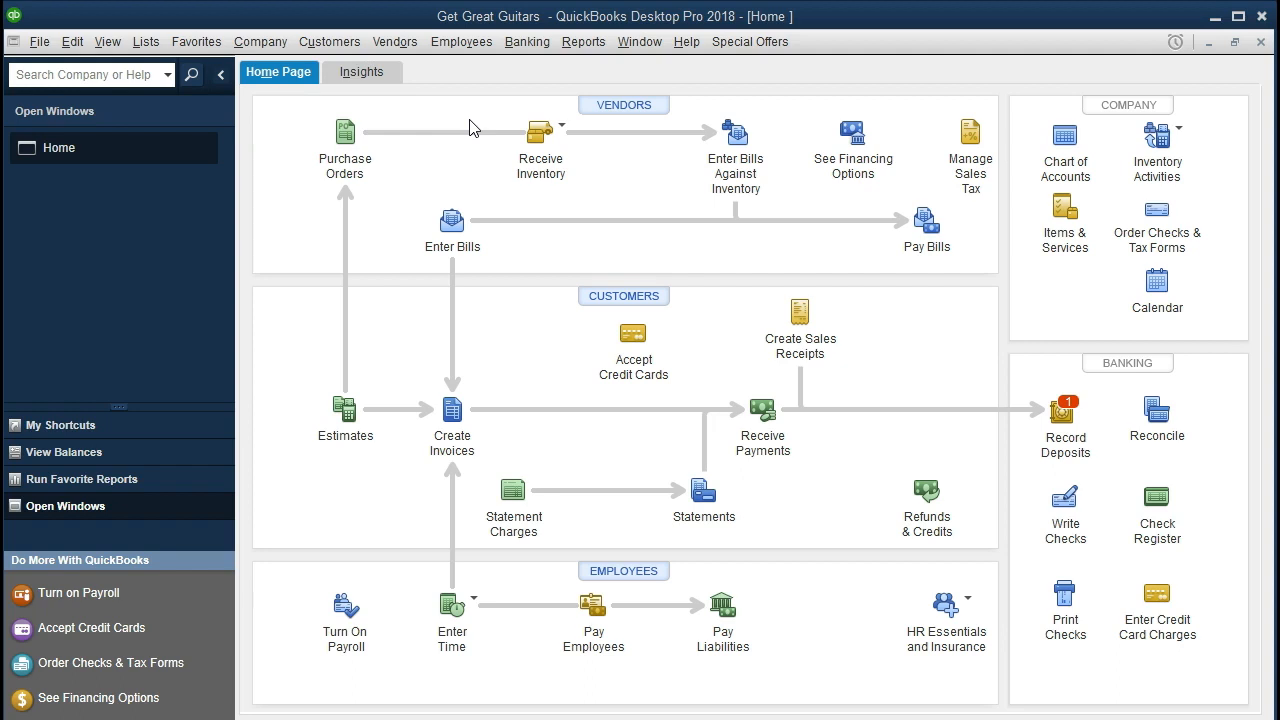
left_click(40, 42)
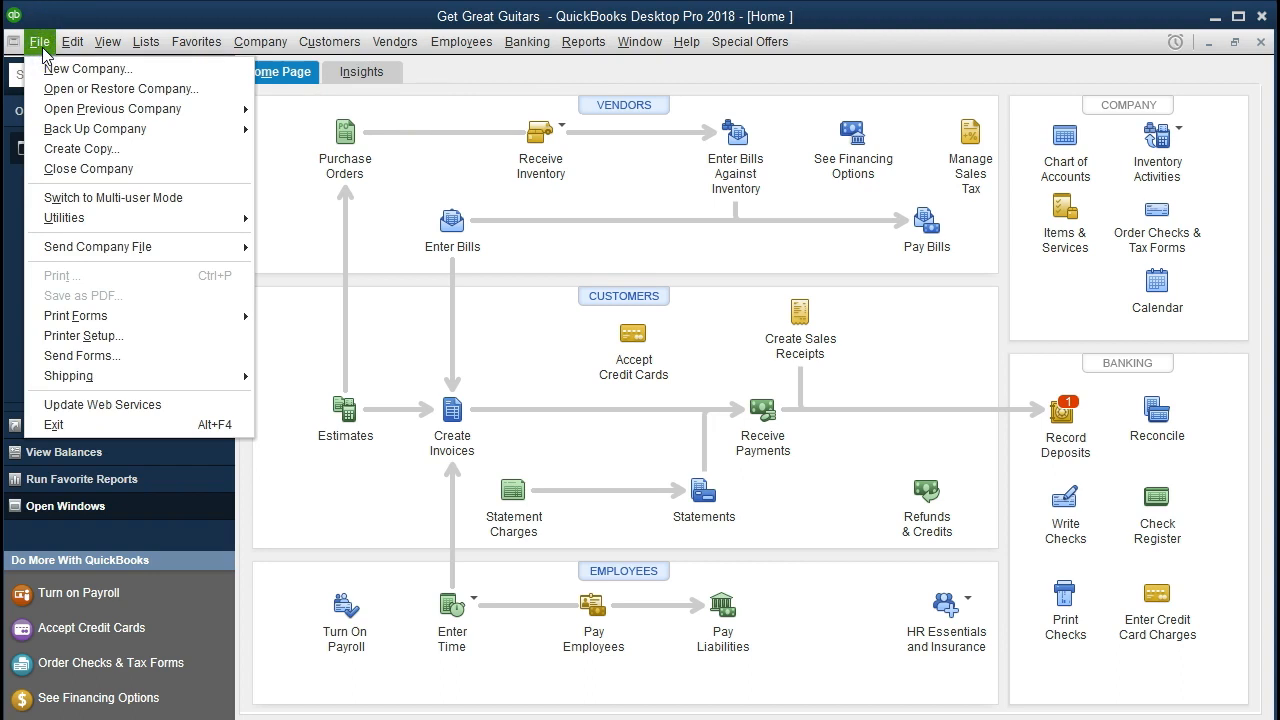
left_click(42, 50)
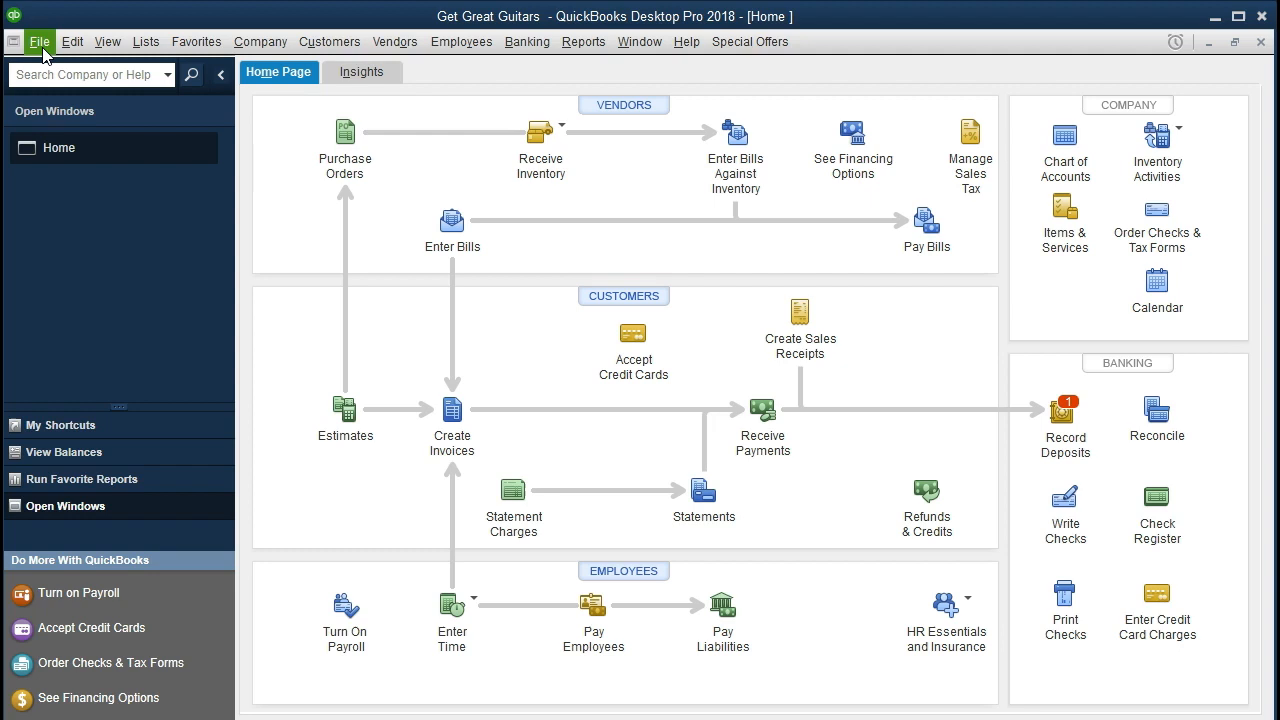
left_click(111, 55)
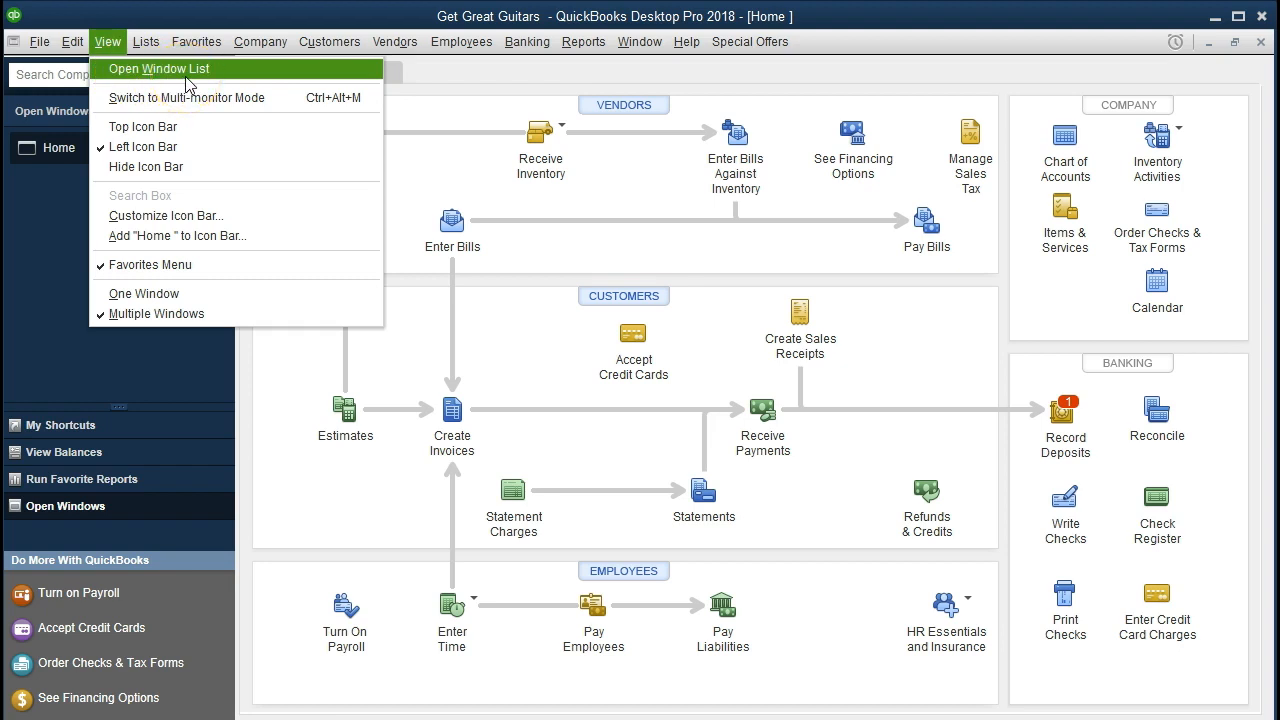
left_click(61, 205)
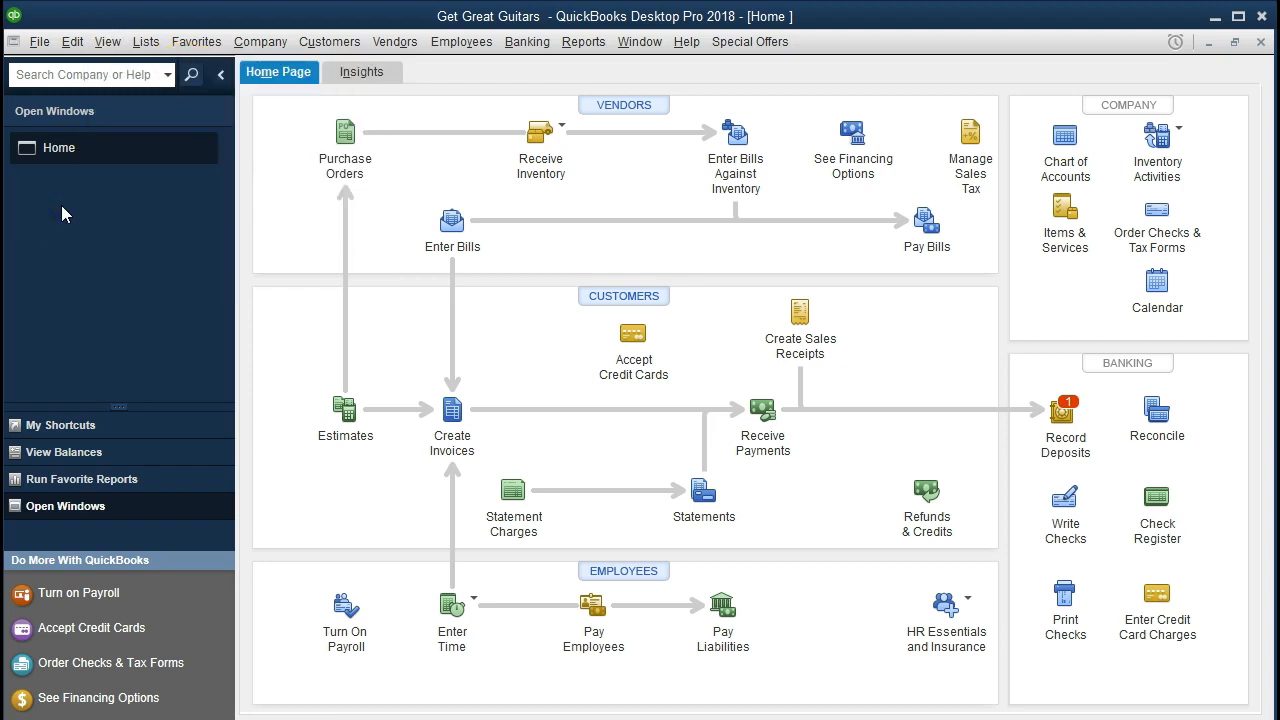
left_click(246, 48)
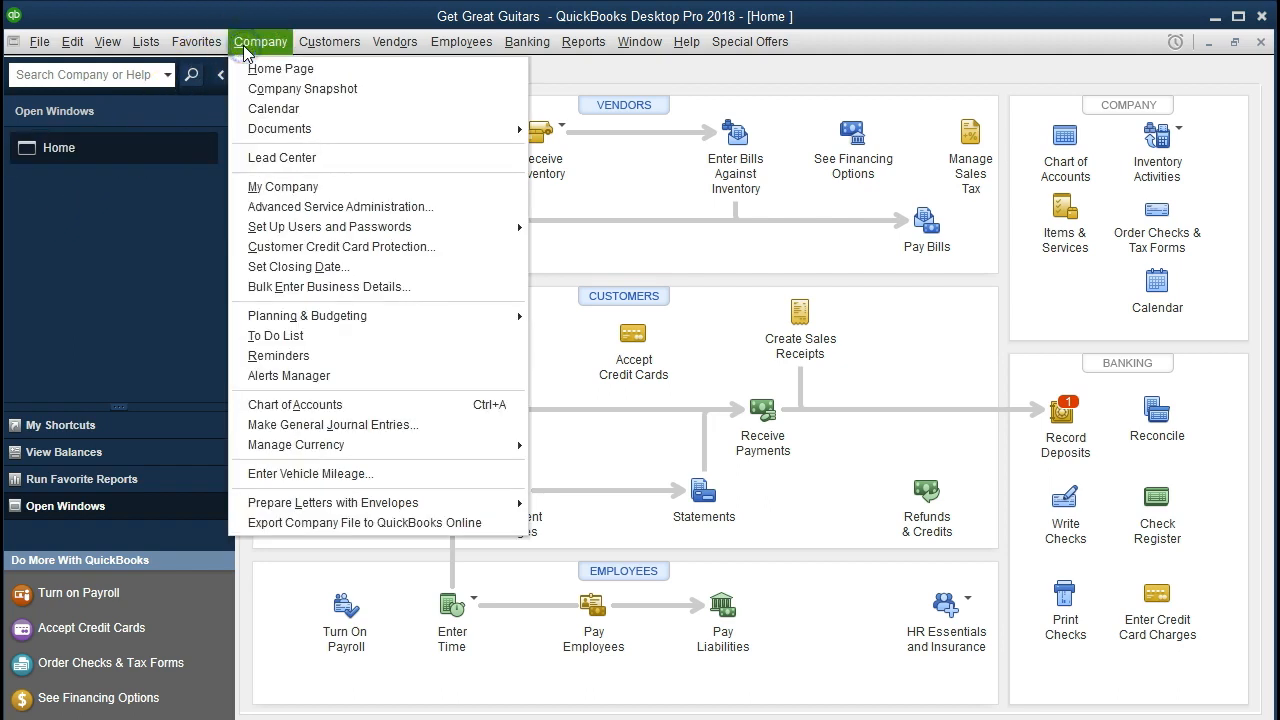
left_click(285, 68)
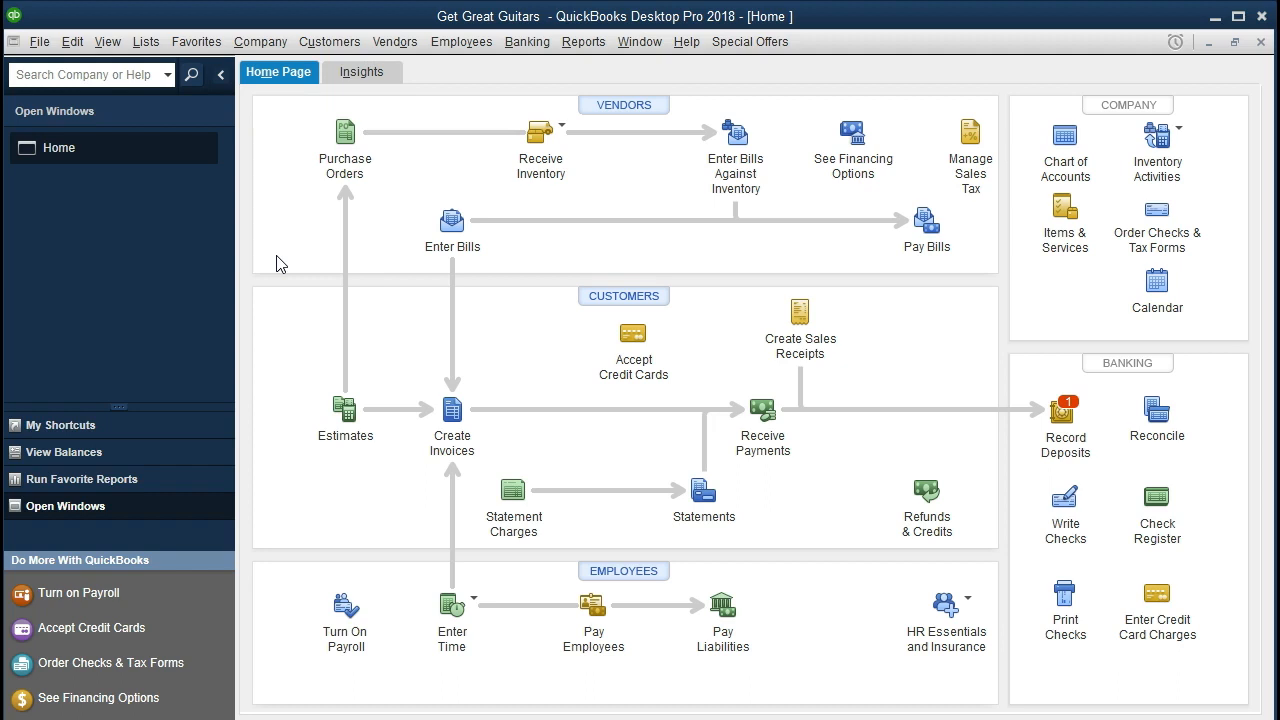
left_click(257, 423)
left_click(193, 592)
Run the standard Balance Sheet report as of 01/31/2021
left_click(584, 45)
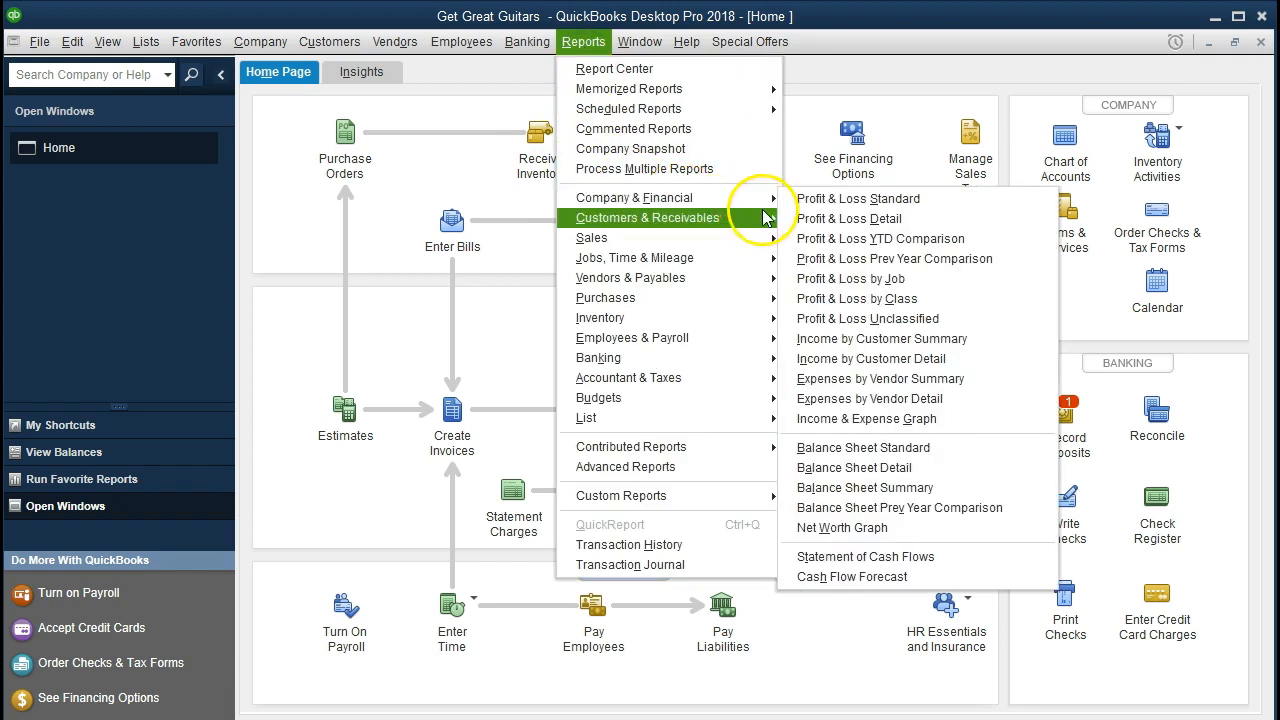
mouse_move(767, 200)
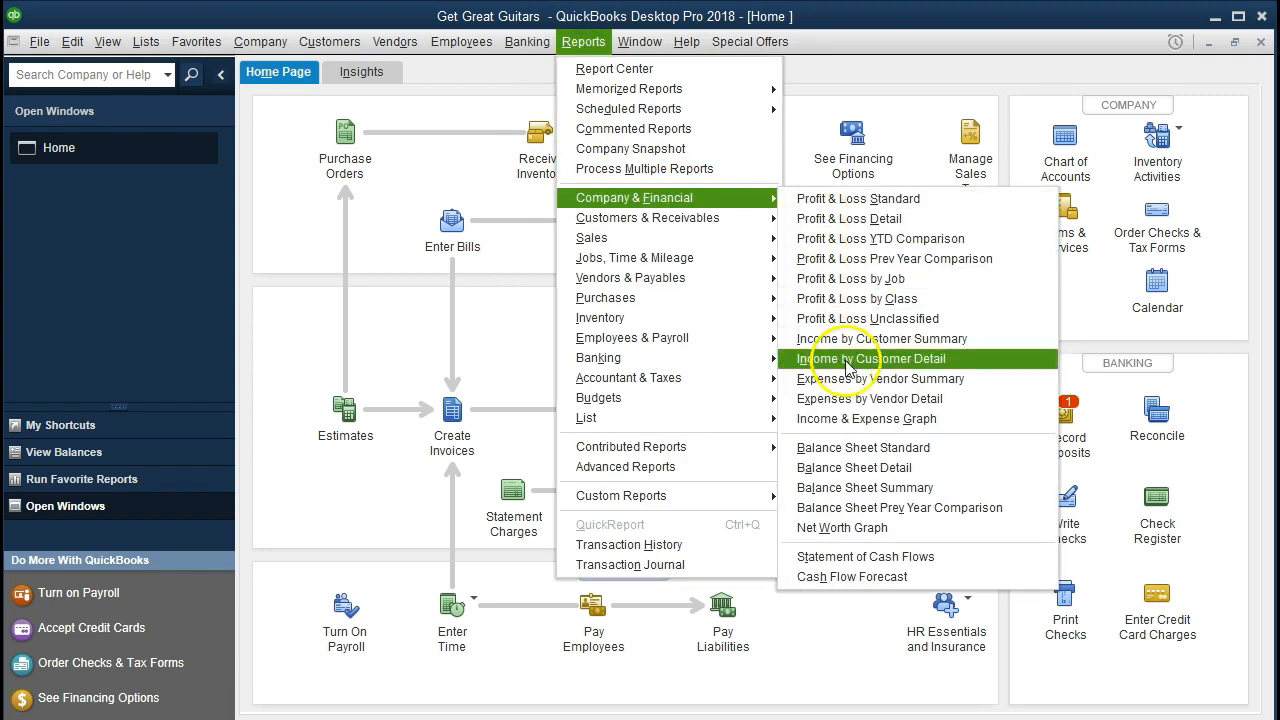
left_click(955, 463)
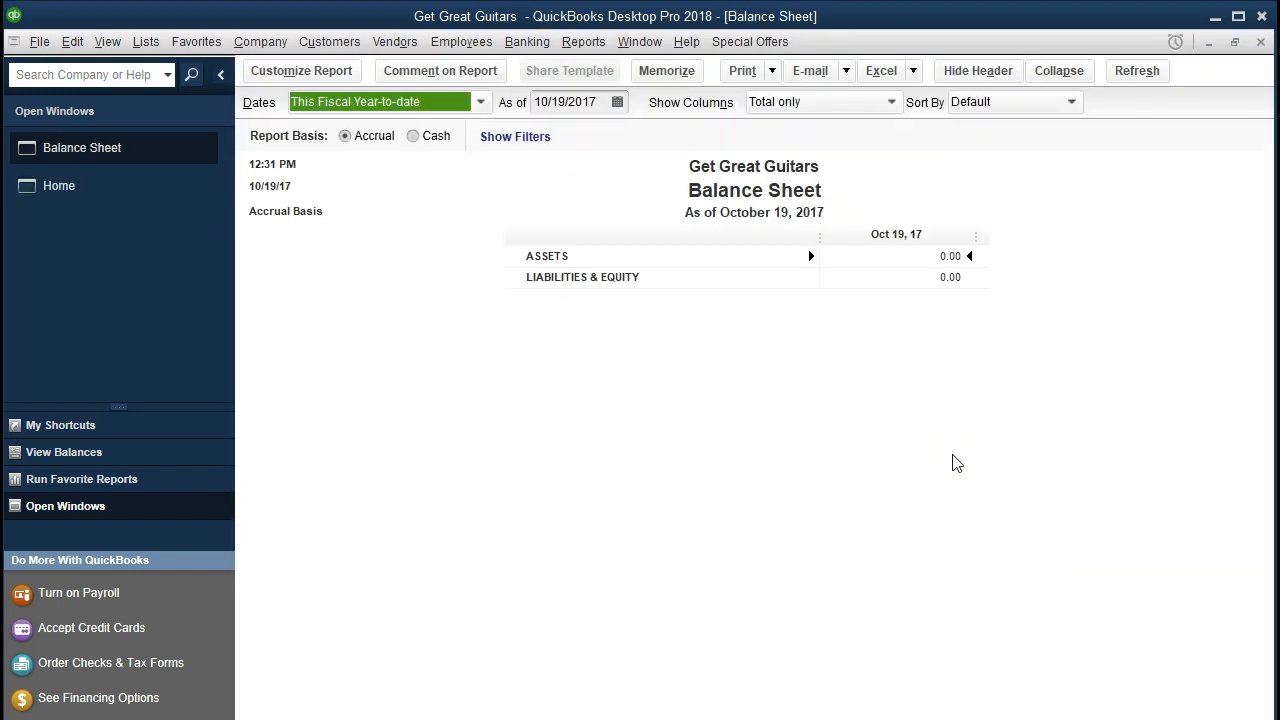
key("Tab")
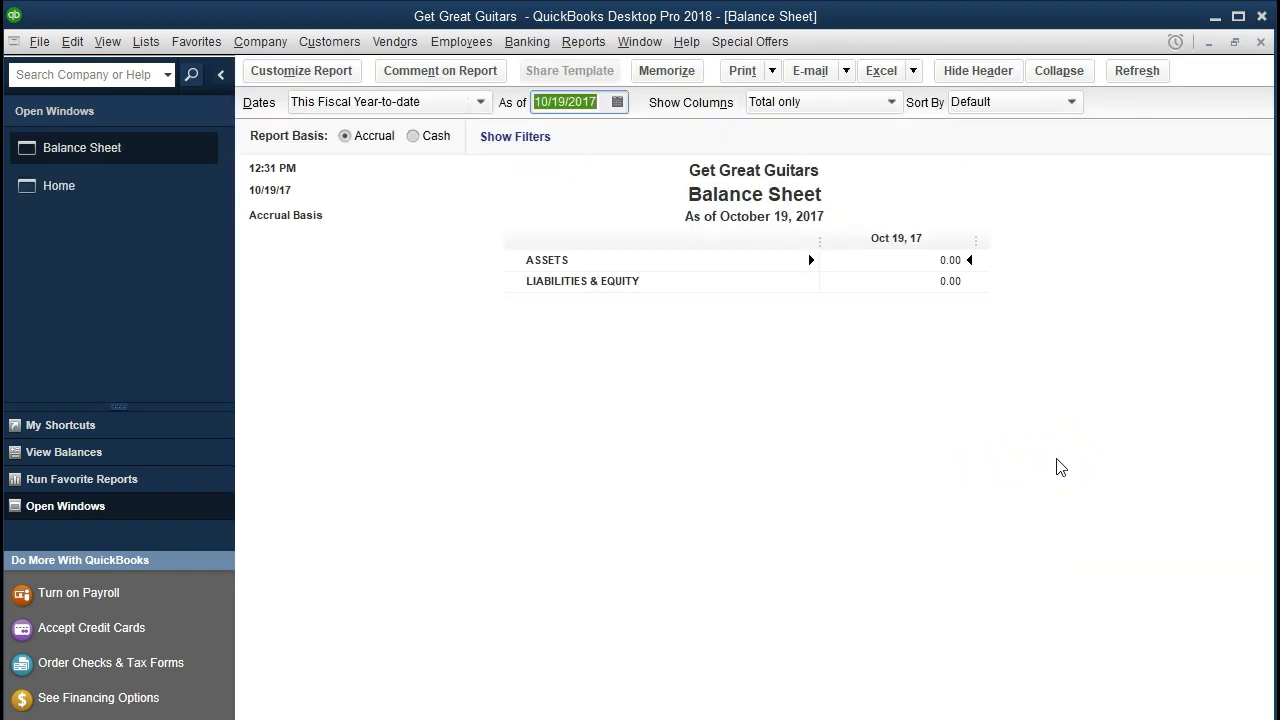
type("013121")
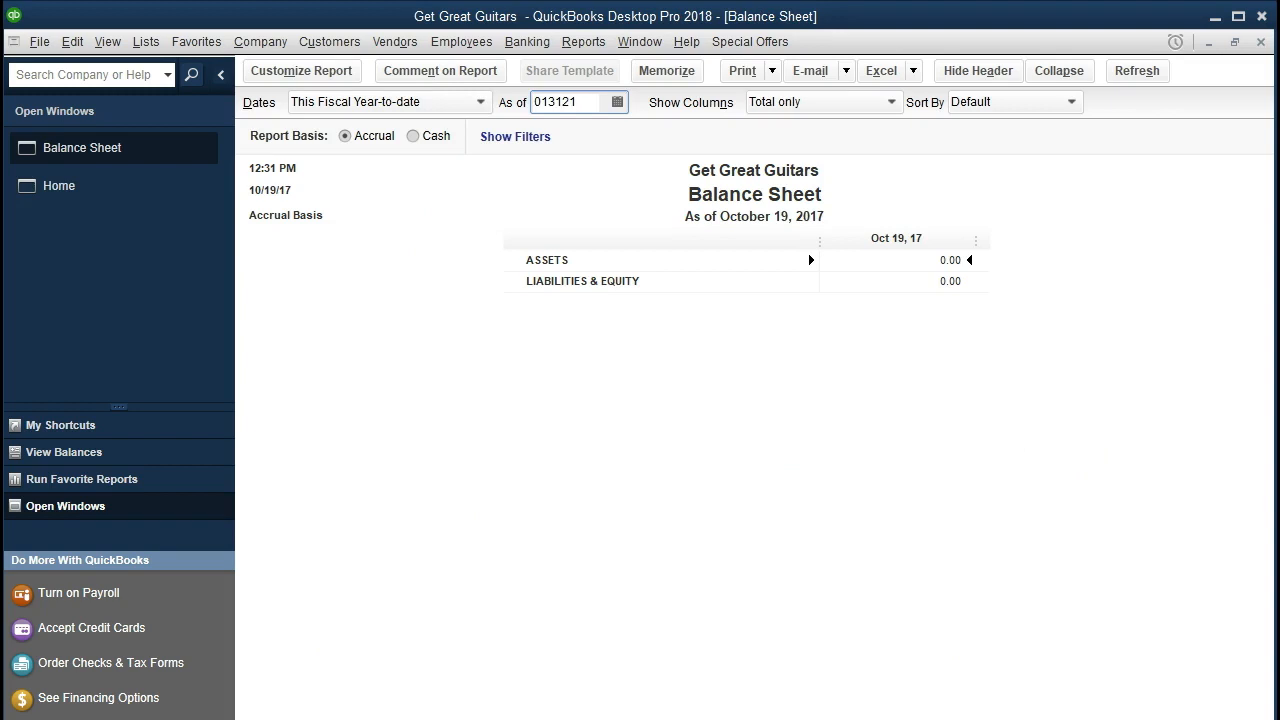
key("Tab")
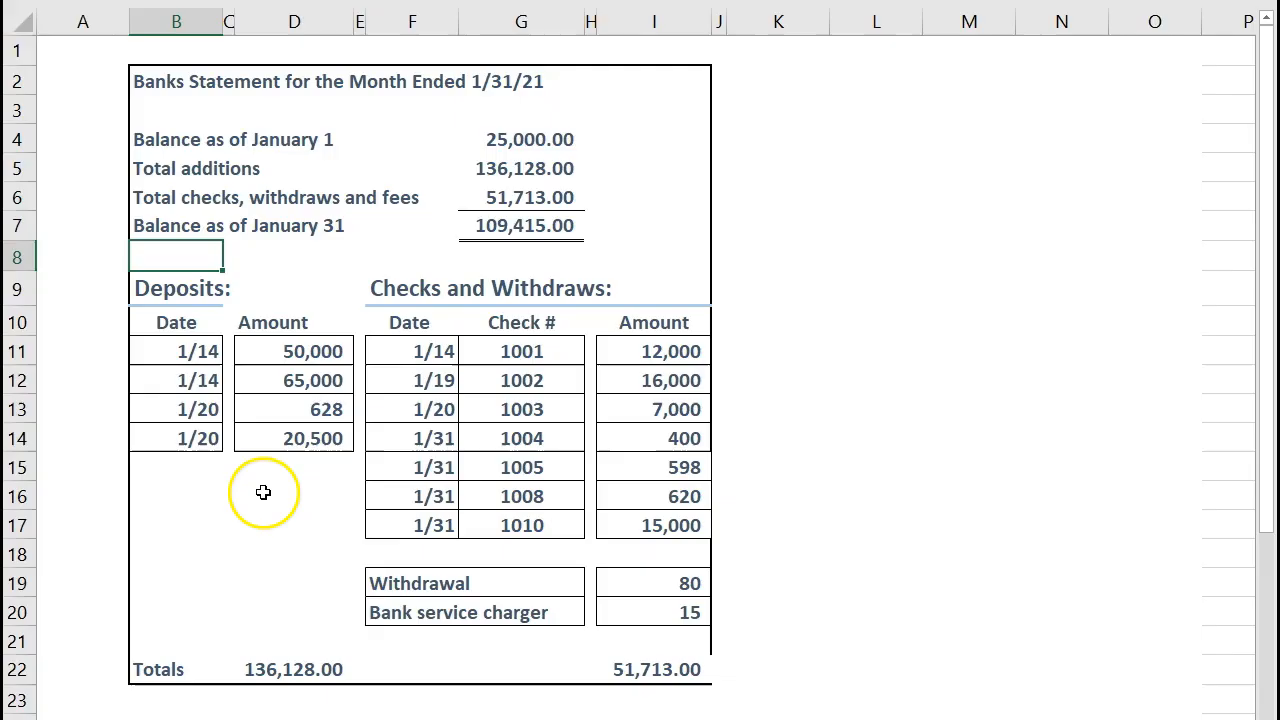
Switch to the Excel bank statement and review its beginning balance, total additions, total withdrawals and January 31 balance in G4:G7
left_click(100, 276)
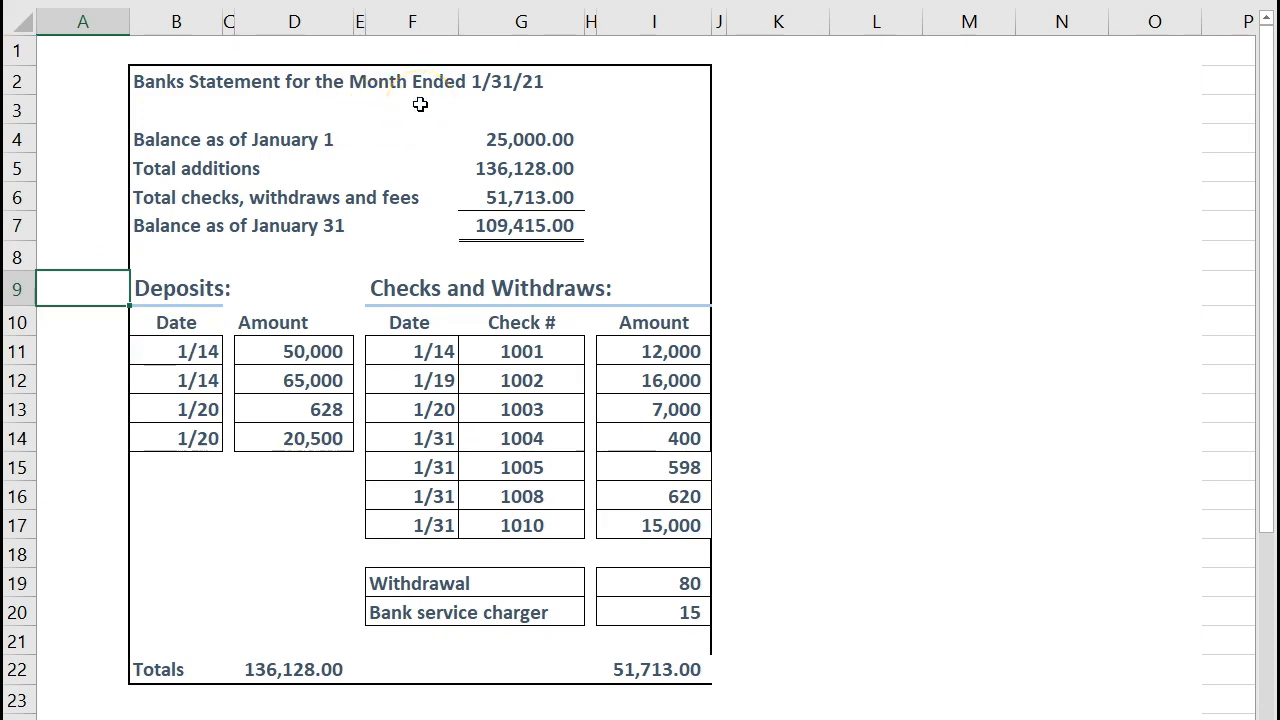
left_click(490, 139)
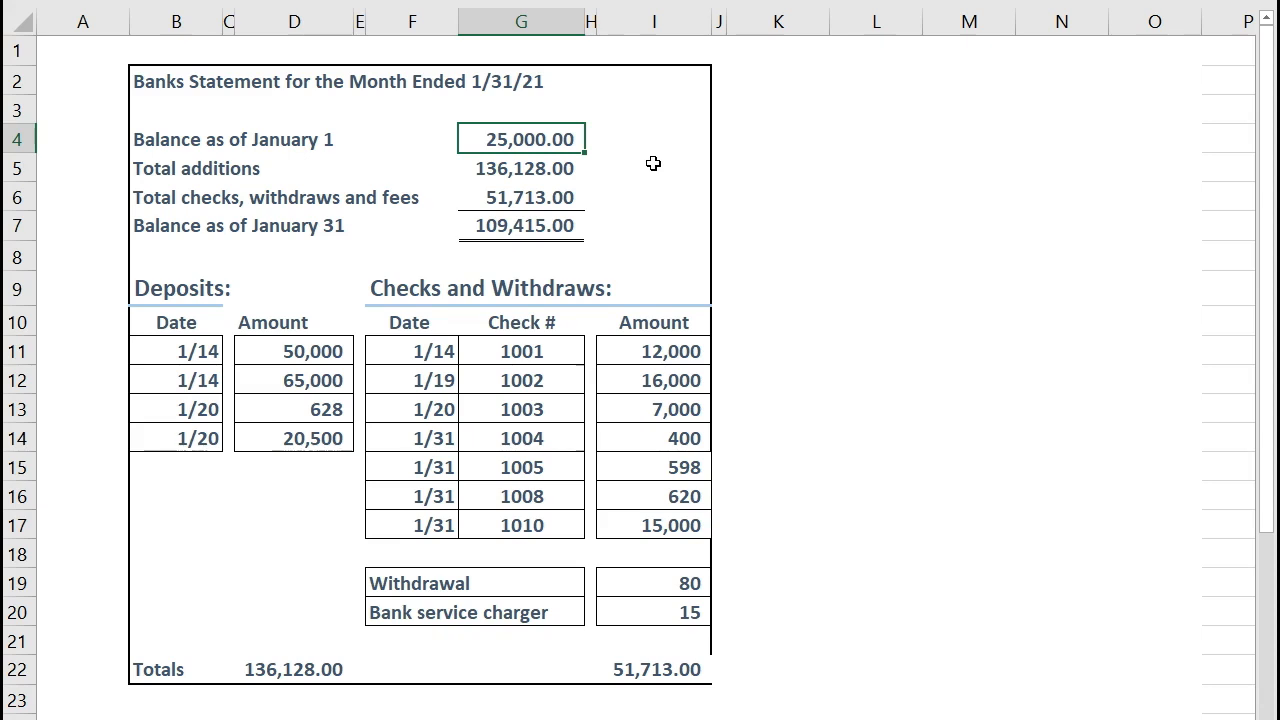
key("Down")
key("Down")
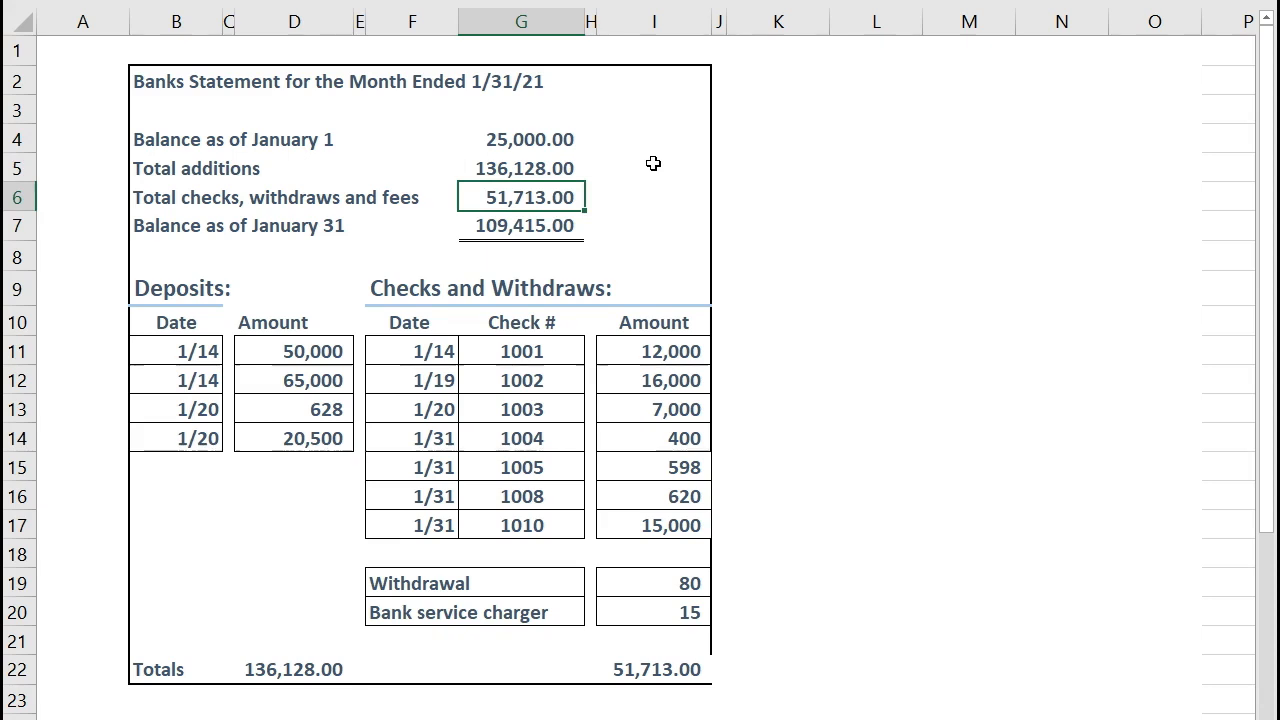
key("Down")
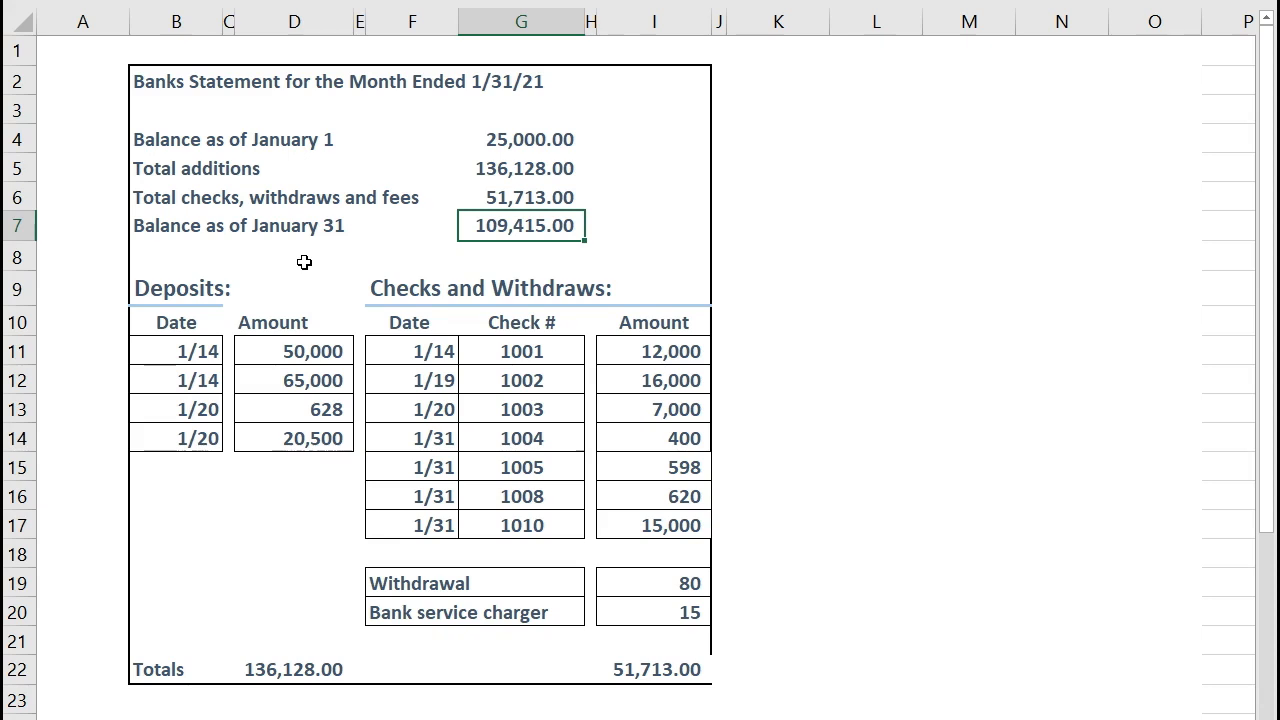
Review the deposit amounts in D12:D14 of the bank statement
left_click(294, 375)
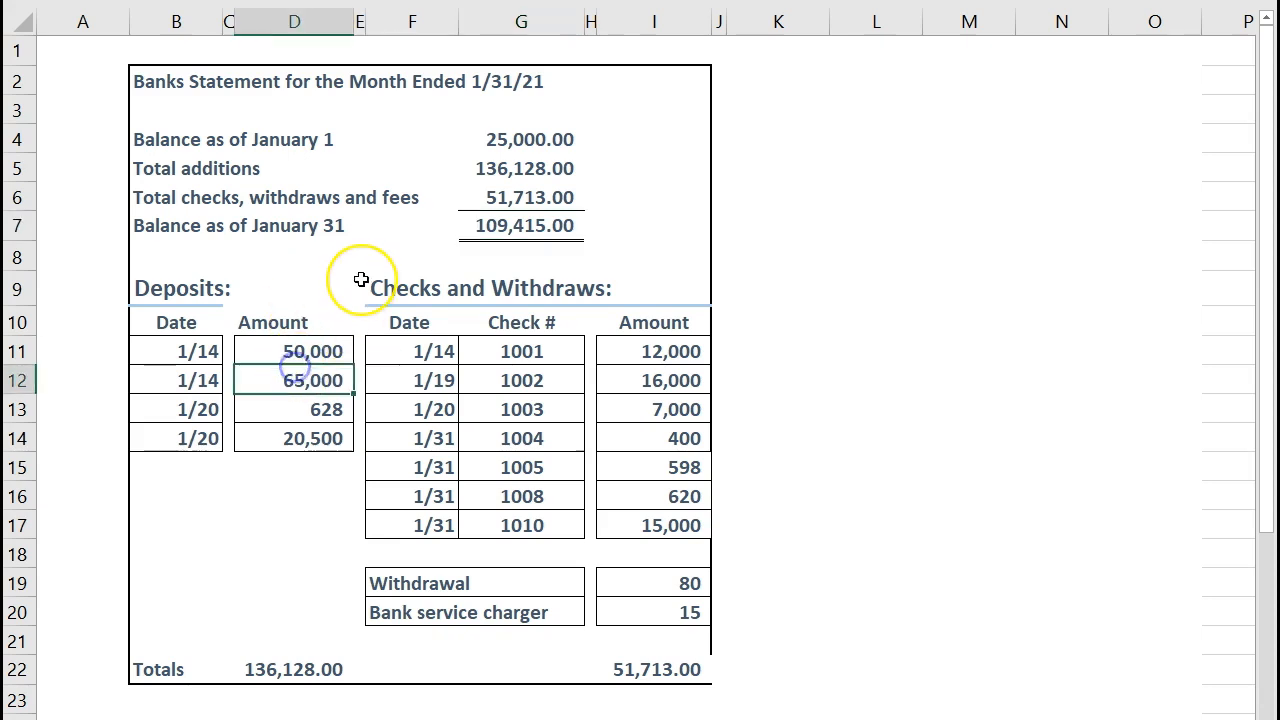
key("Down")
key("Down")
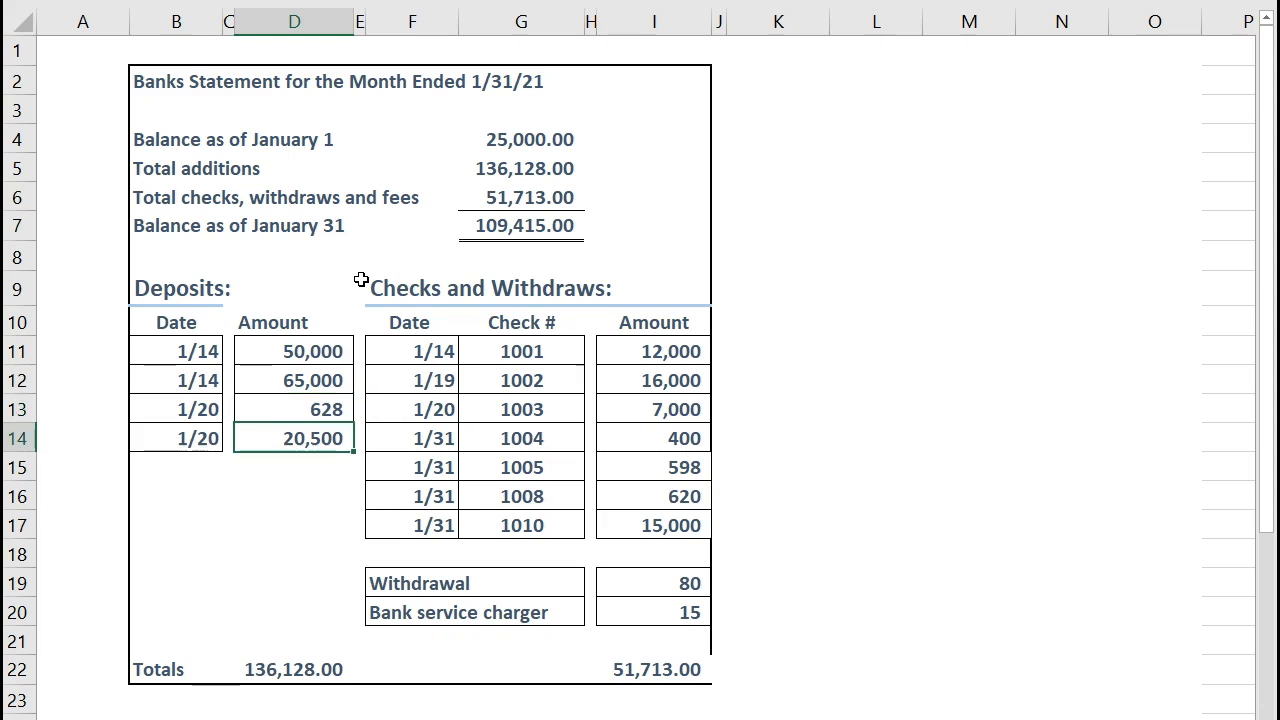
Examine the date, check number and amount of check 1001 in row 11 of the bank statement
left_click(591, 352)
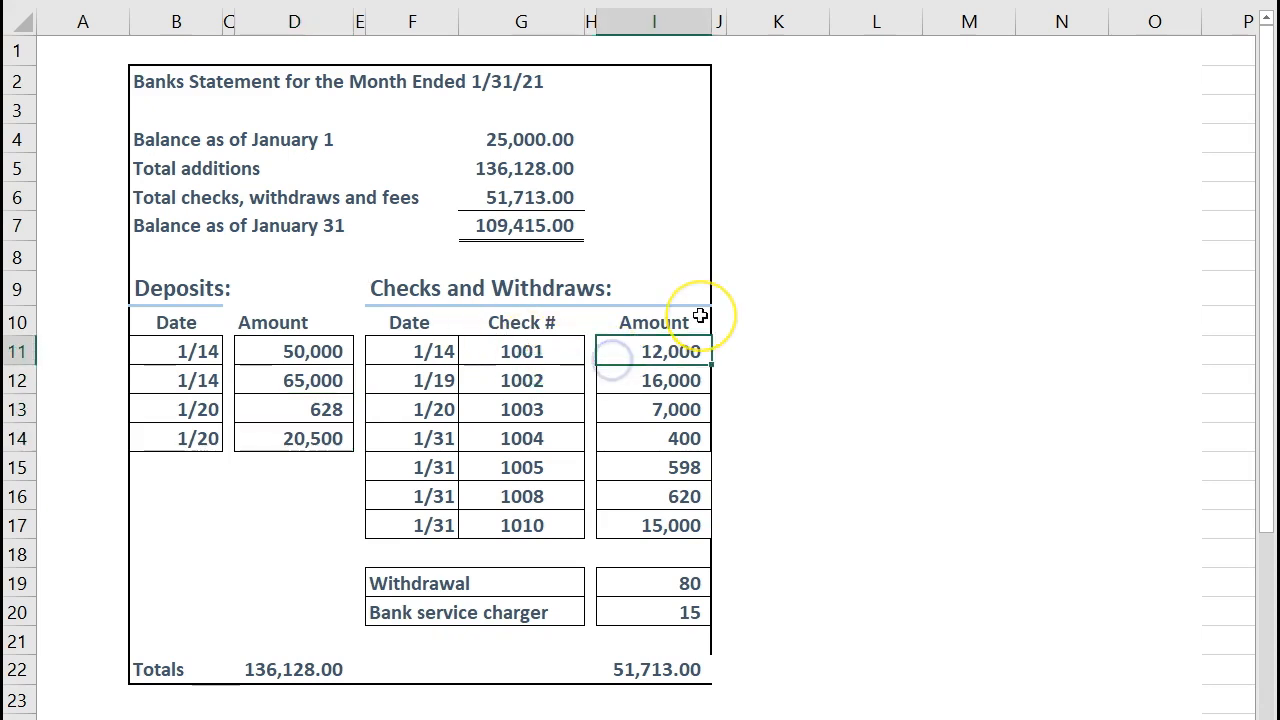
key("Left")
key("Left")
key("Right")
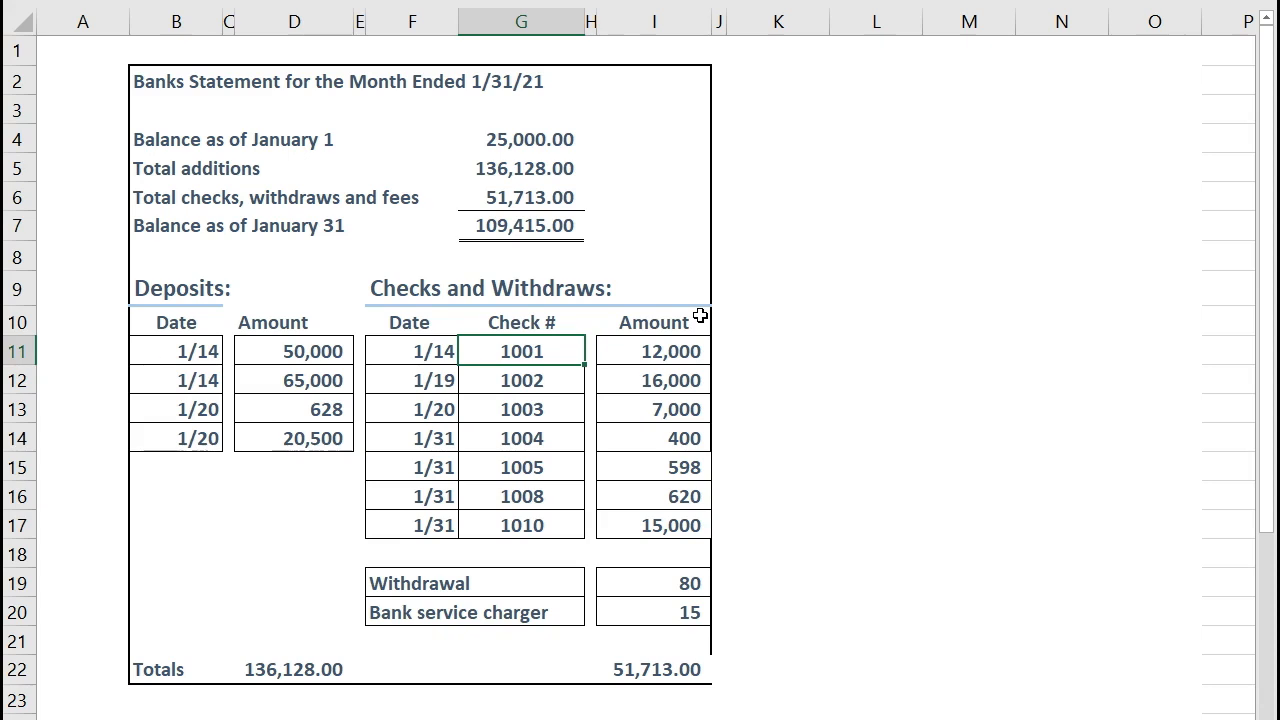
key("Right")
key("Right")
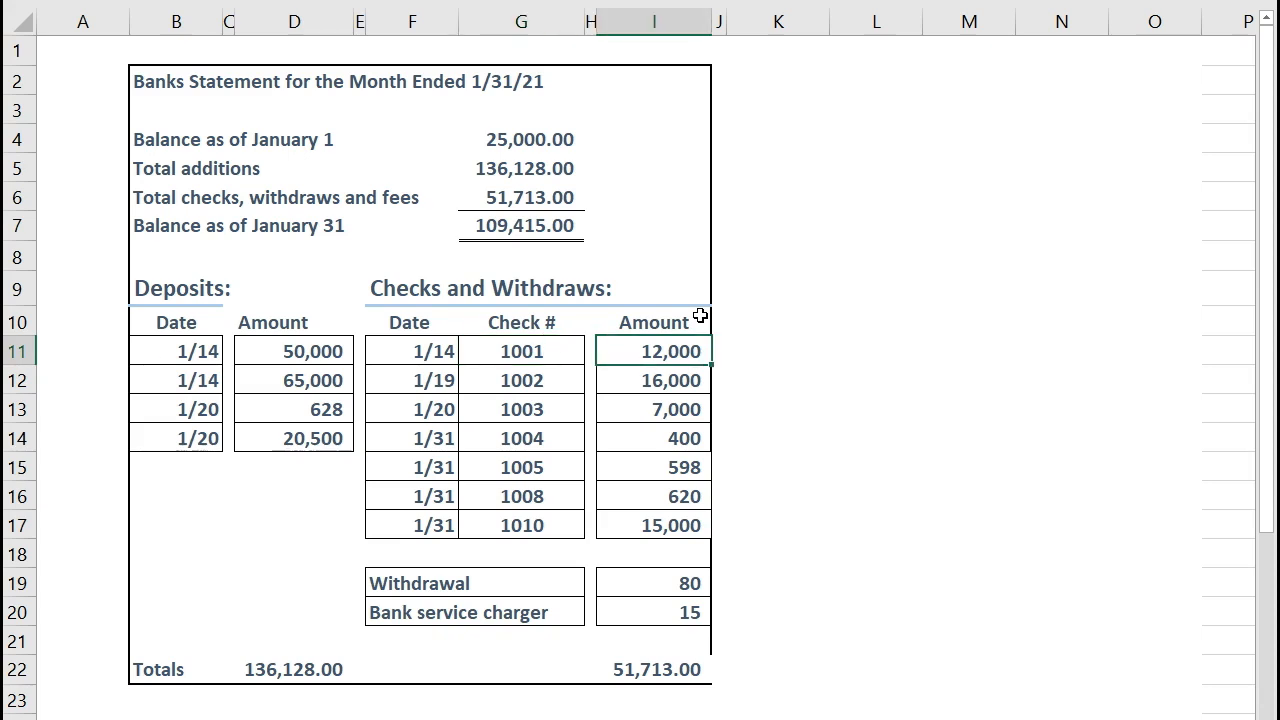
Review the remaining check amounts in column I, along with the withdrawal and bank service charge lines in rows 19 and 20
key("Down")
key("Down")
key("Down")
key("Down")
key("Down")
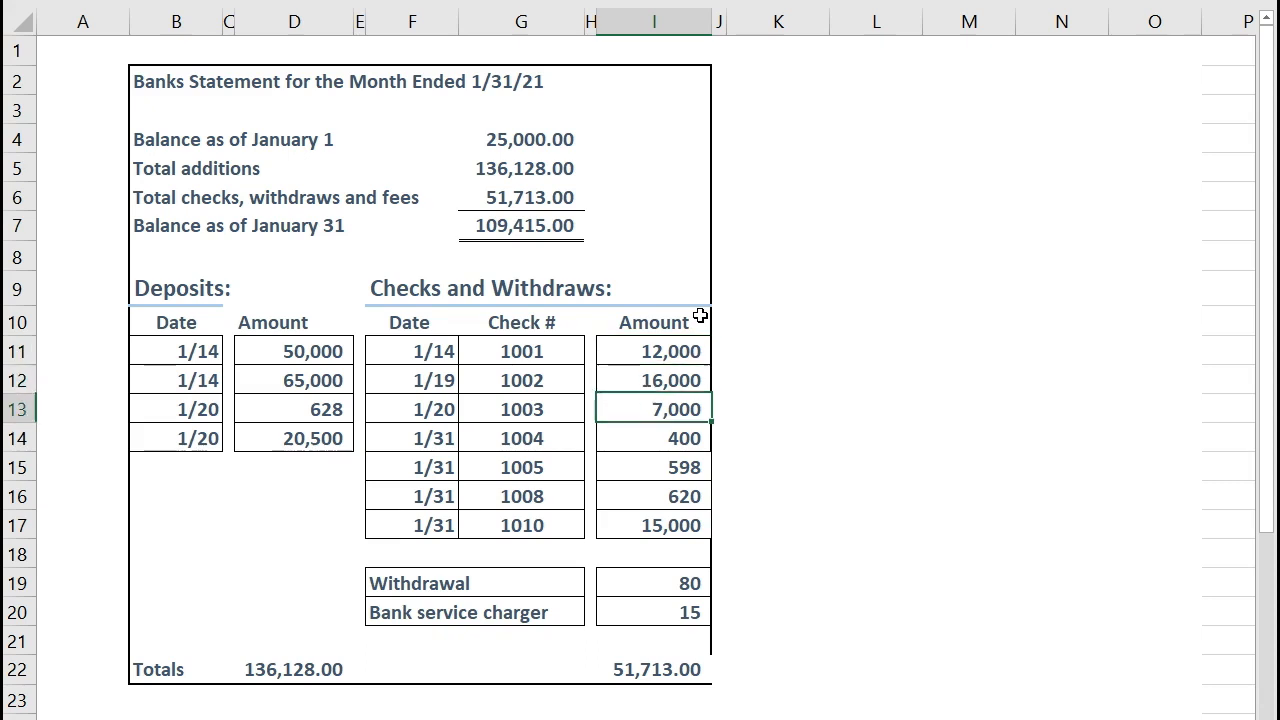
key("Down")
key("Down")
key("Down")
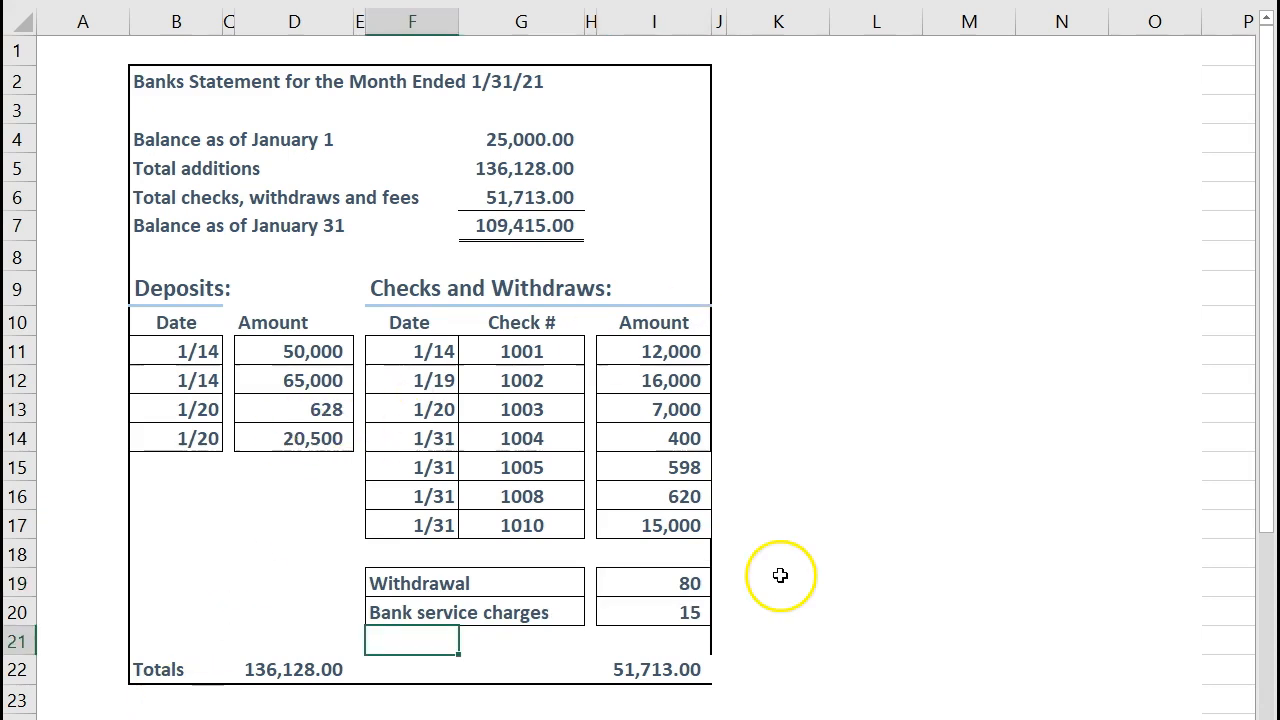
left_click_drag(537, 583, 631, 605)
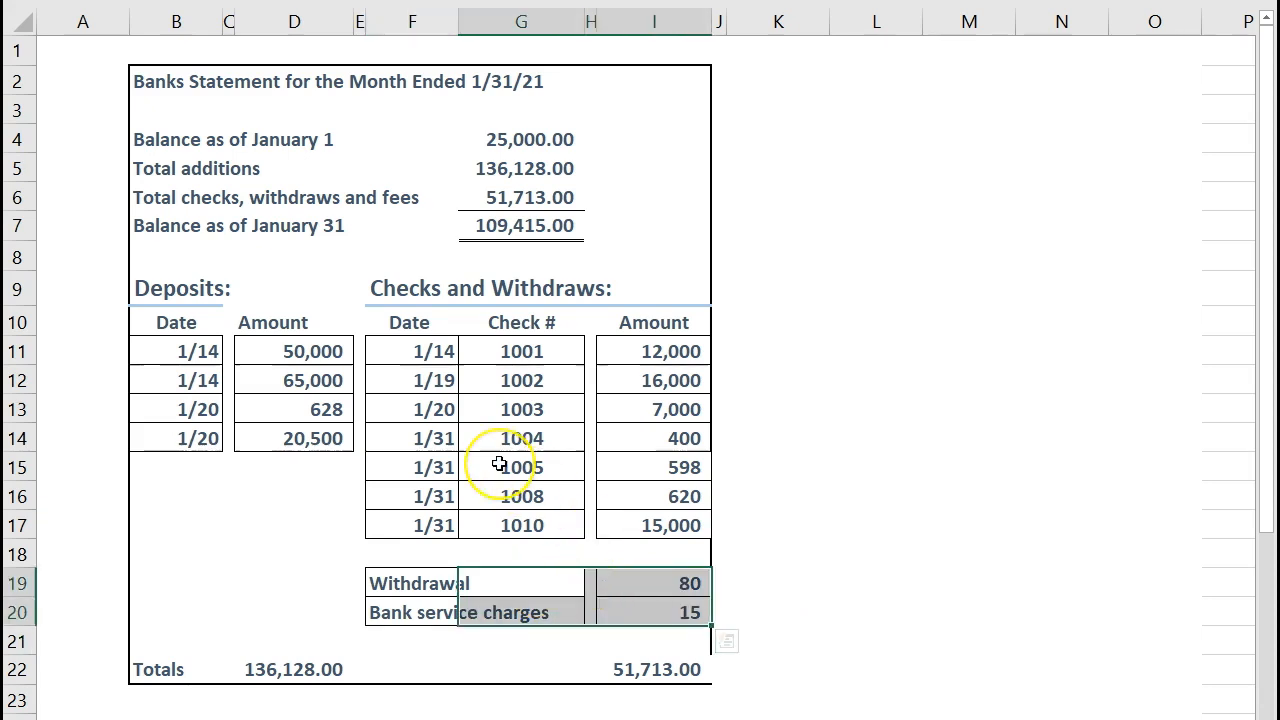
left_click(319, 500)
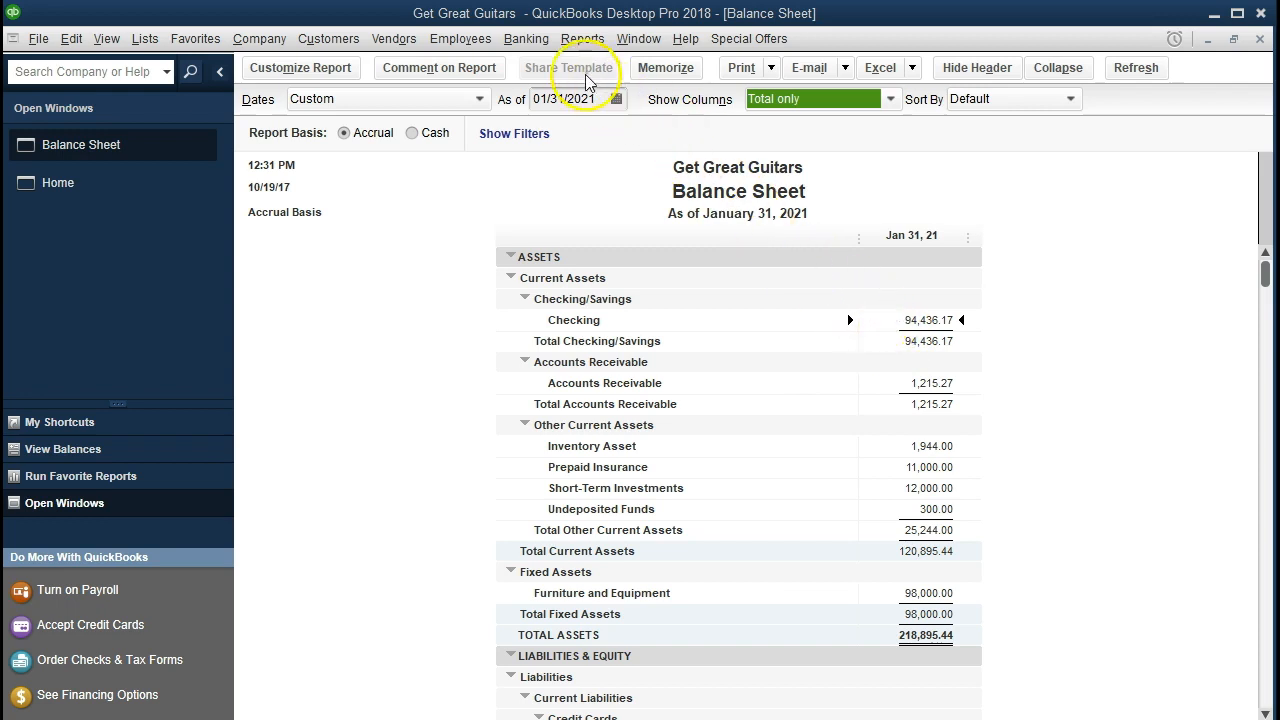
In QuickBooks, start a reconciliation of the Checking account for the 01/31/2021 statement and check its beginning balance
left_click(530, 45)
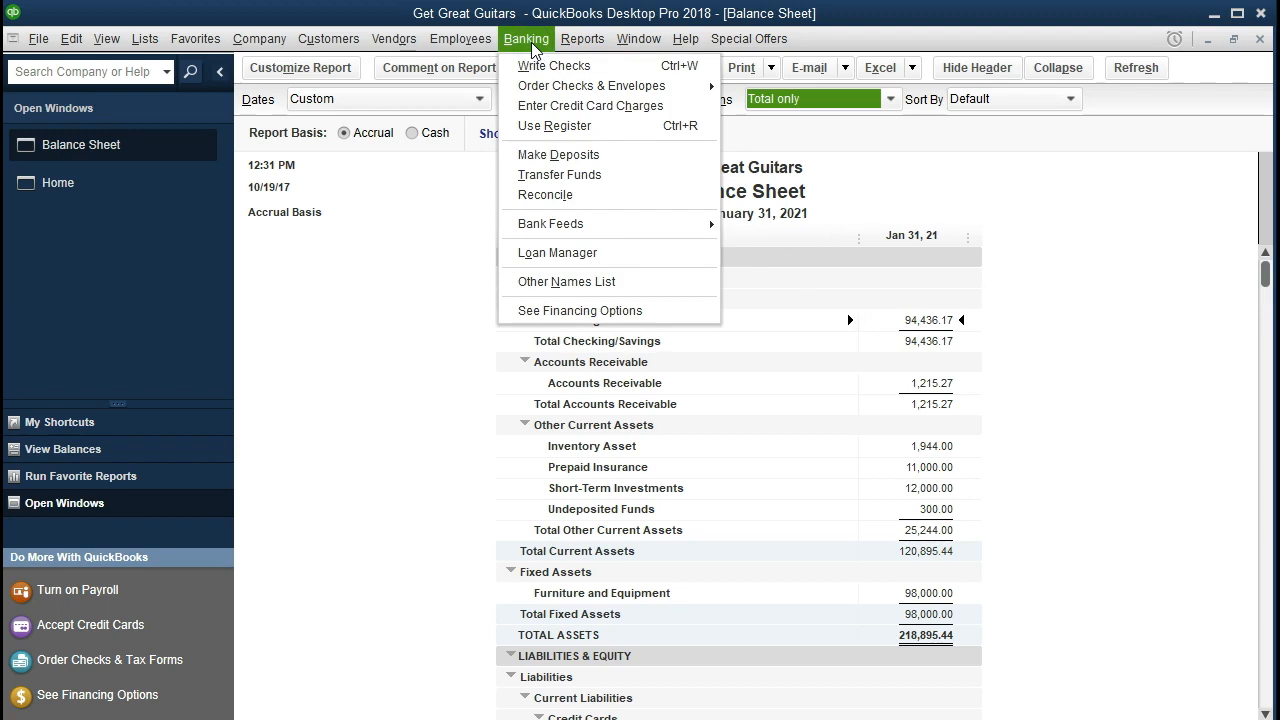
left_click(586, 196)
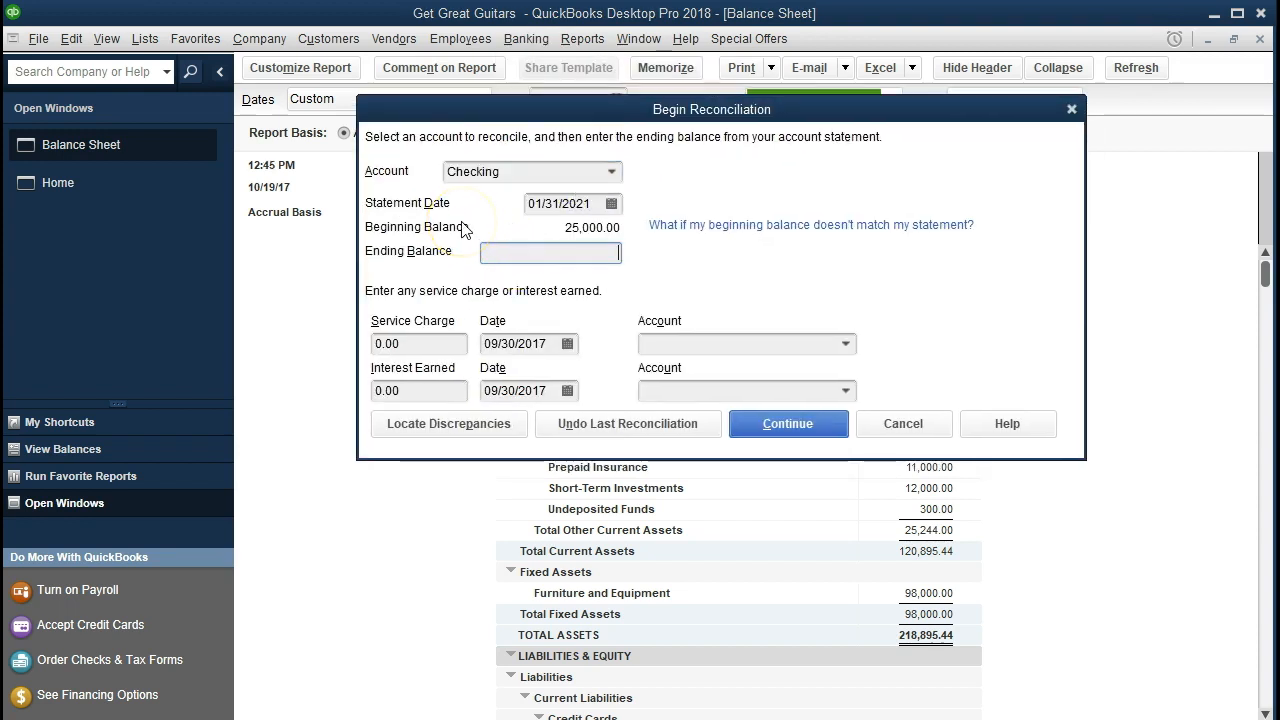
left_click(547, 237)
left_click(563, 222)
left_click(553, 226)
left_click(553, 226)
left_click(552, 253)
left_click(552, 248)
left_click(491, 251)
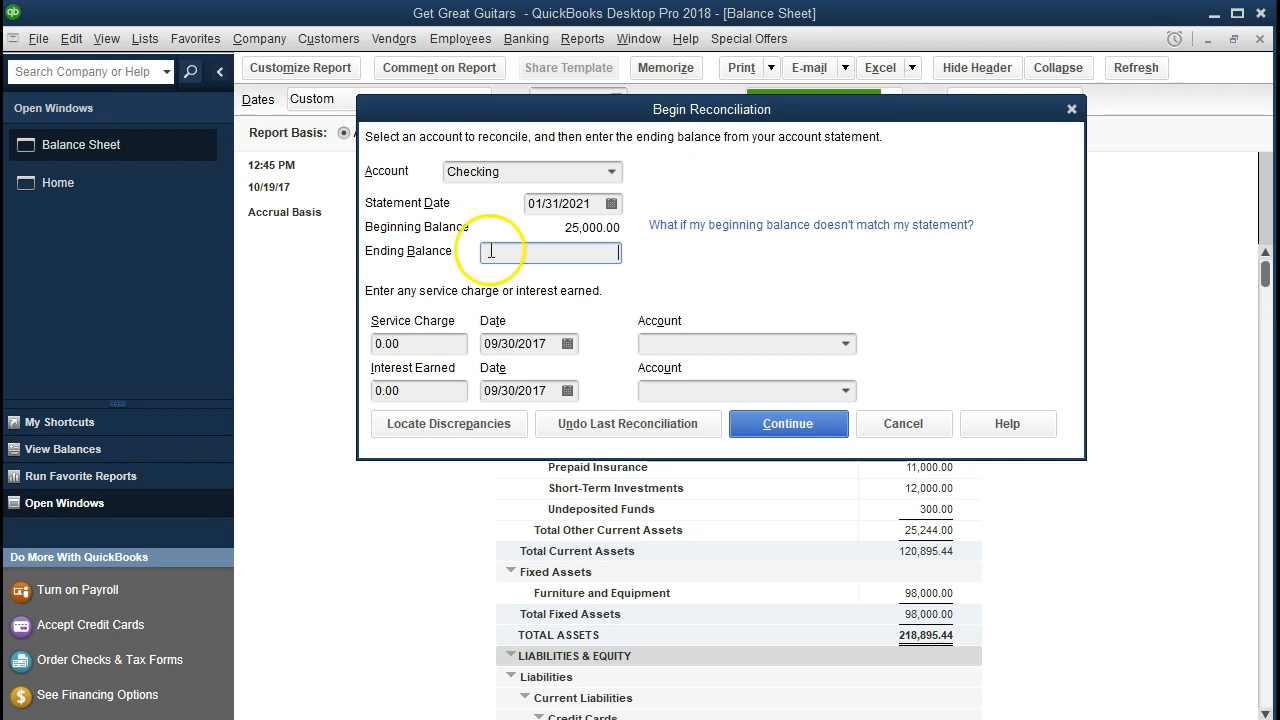
Enter an ending balance of 109,415.00, leave service charge and interest earned at 0.00, and continue to the transaction list
type("109415.")
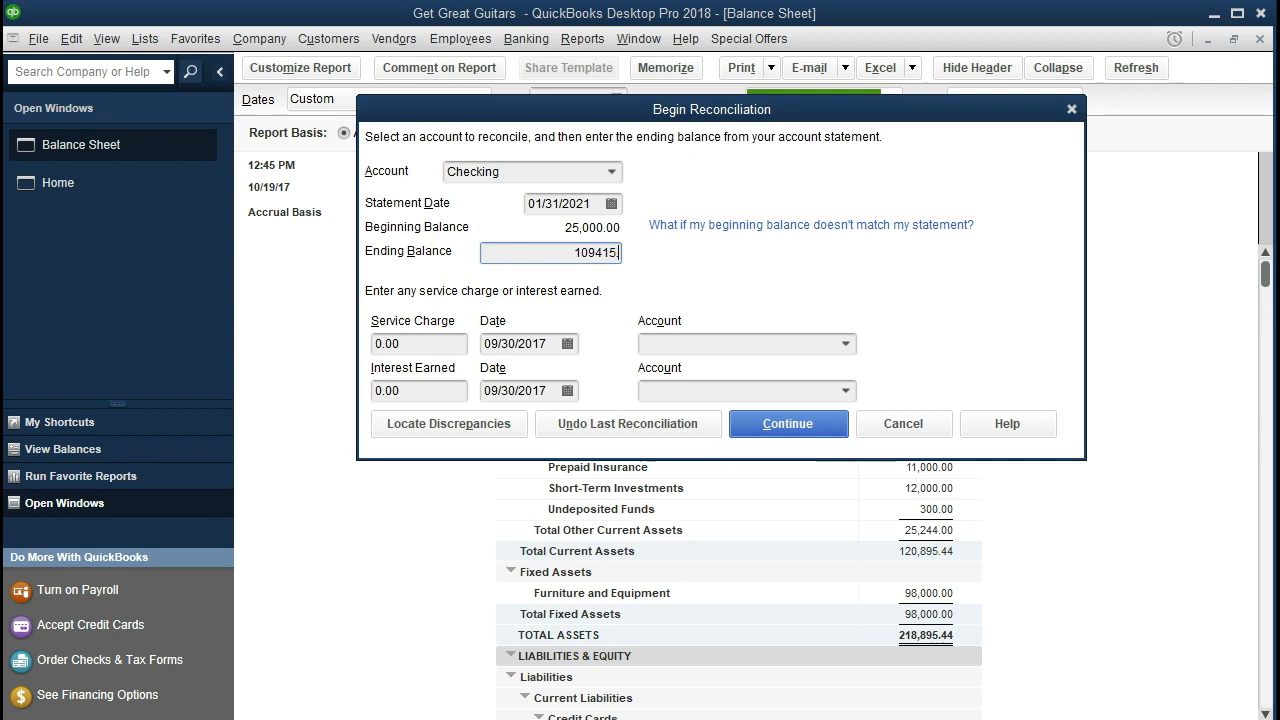
key("Tab")
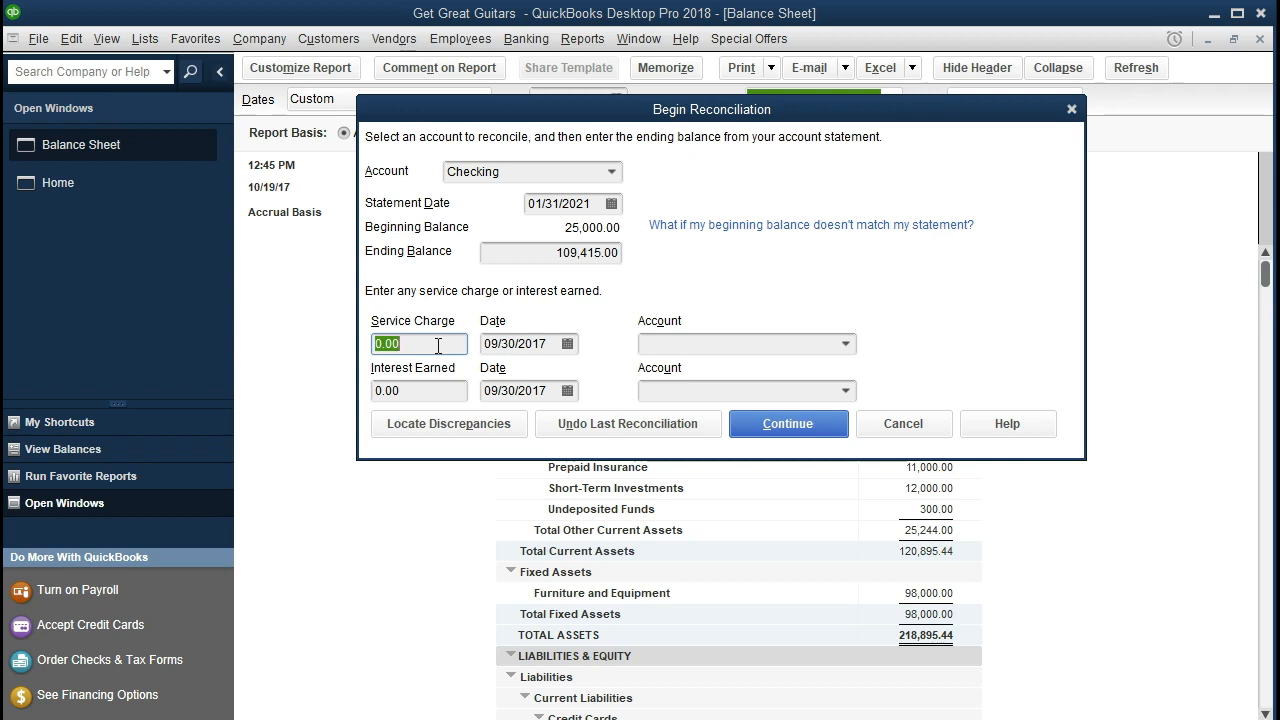
left_click(422, 391)
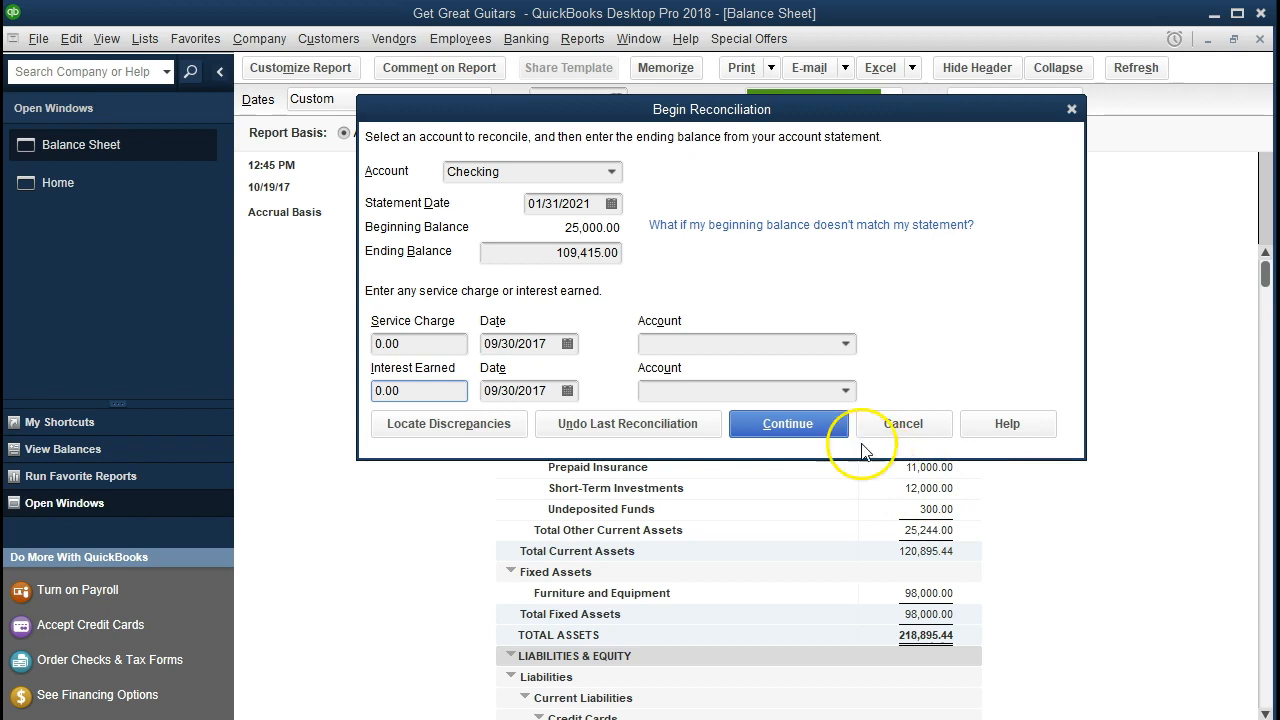
left_click(790, 425)
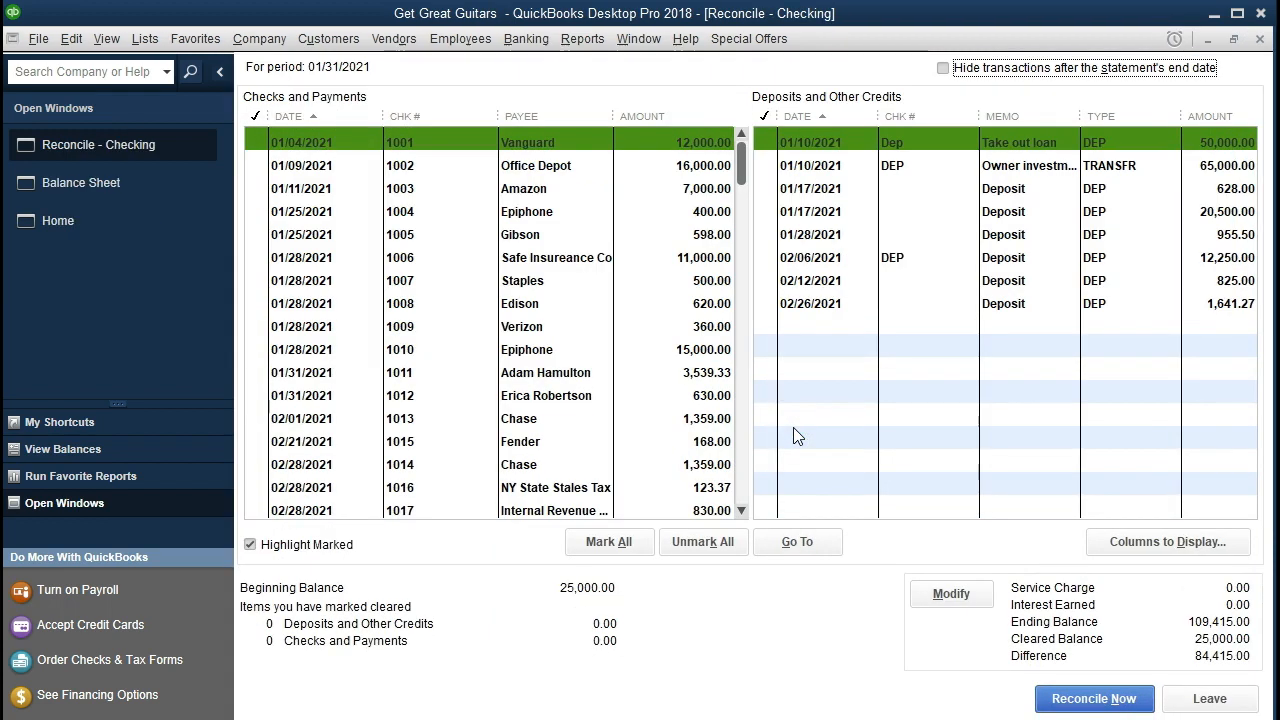
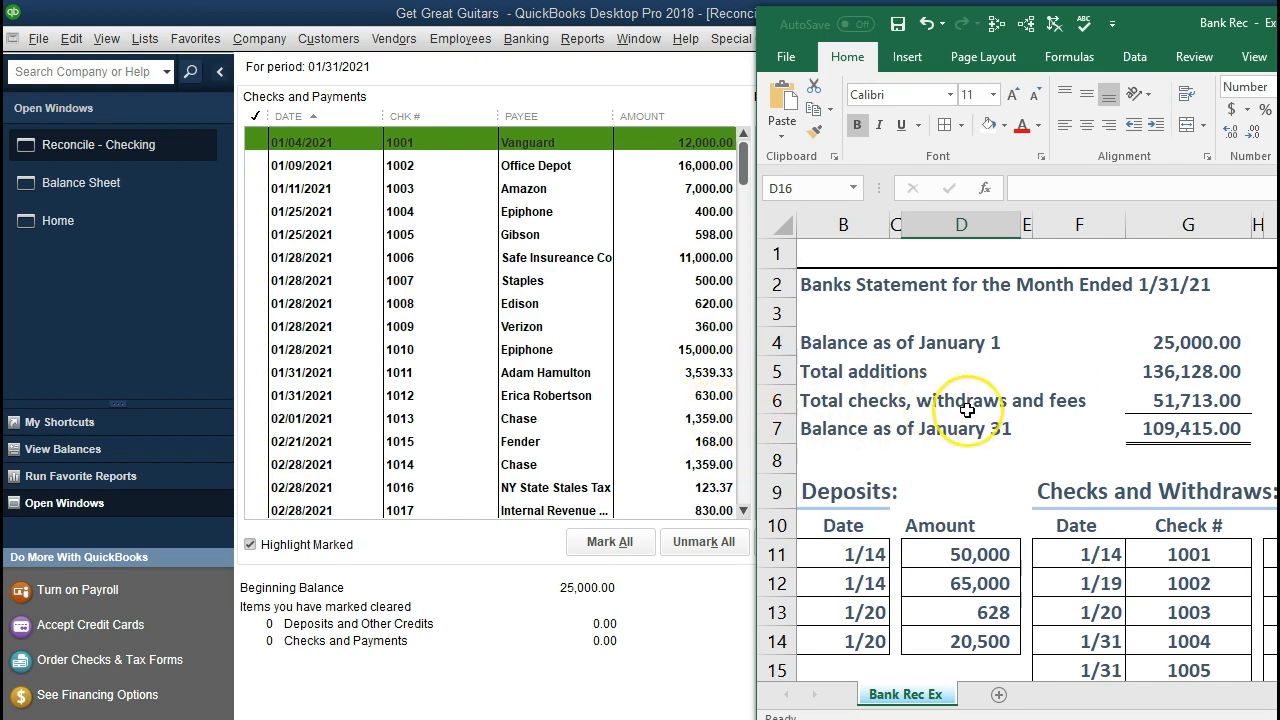
Compare the bank statement's checks and withdrawals in Excel with the reconciliation list, examining check 1001's date, number and amount
scroll(967, 410, "down", 1)
scroll(967, 410, "down", 2)
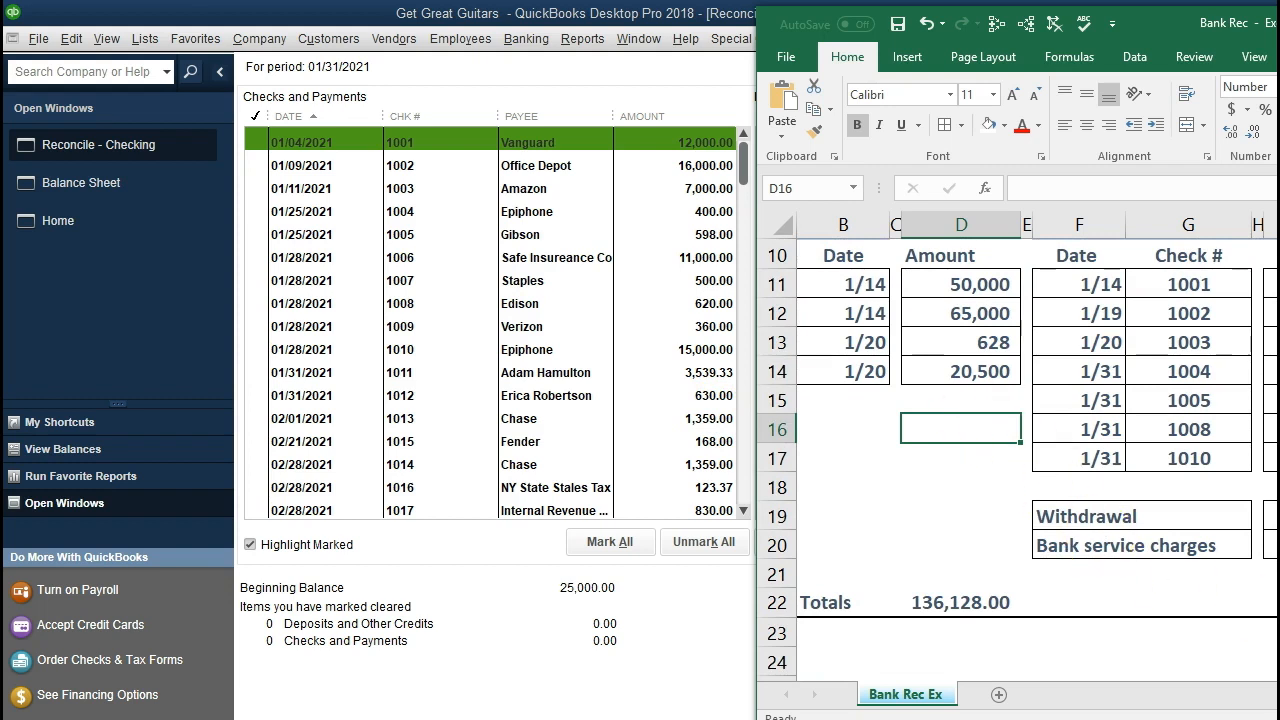
scroll(1017, 440, "right", 3)
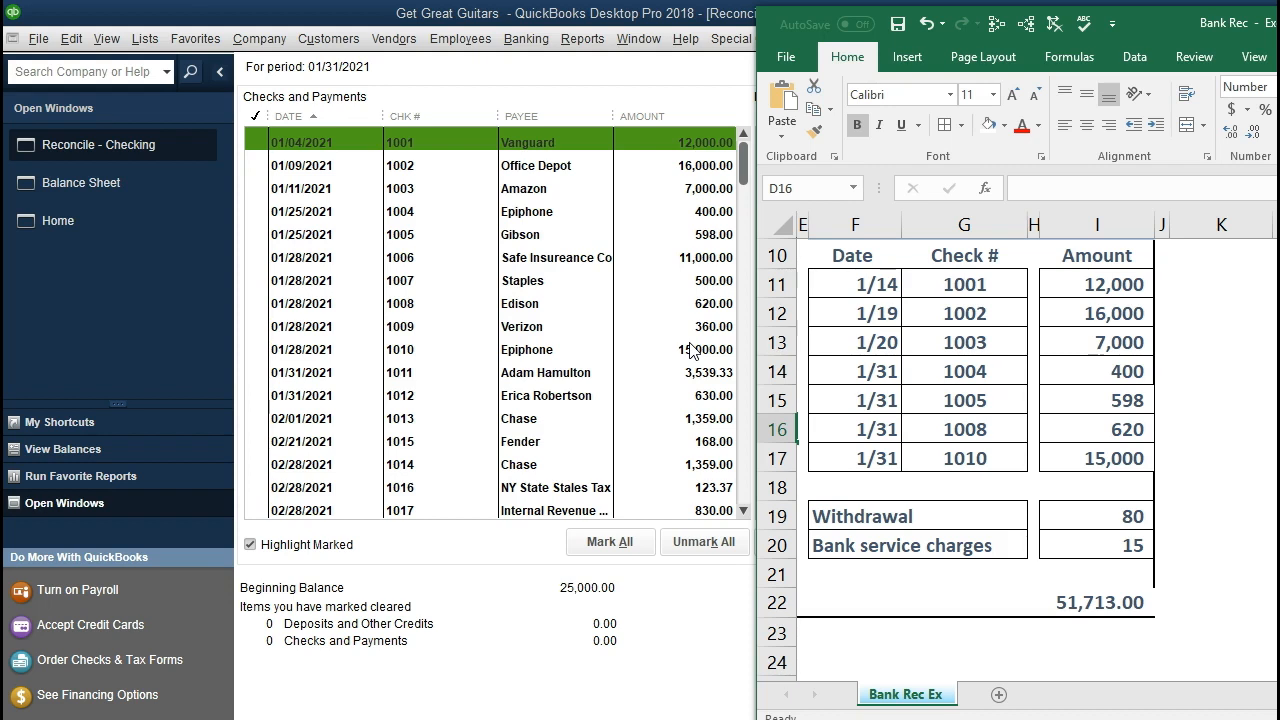
left_click(839, 334)
scroll(1052, 510, "up", 2)
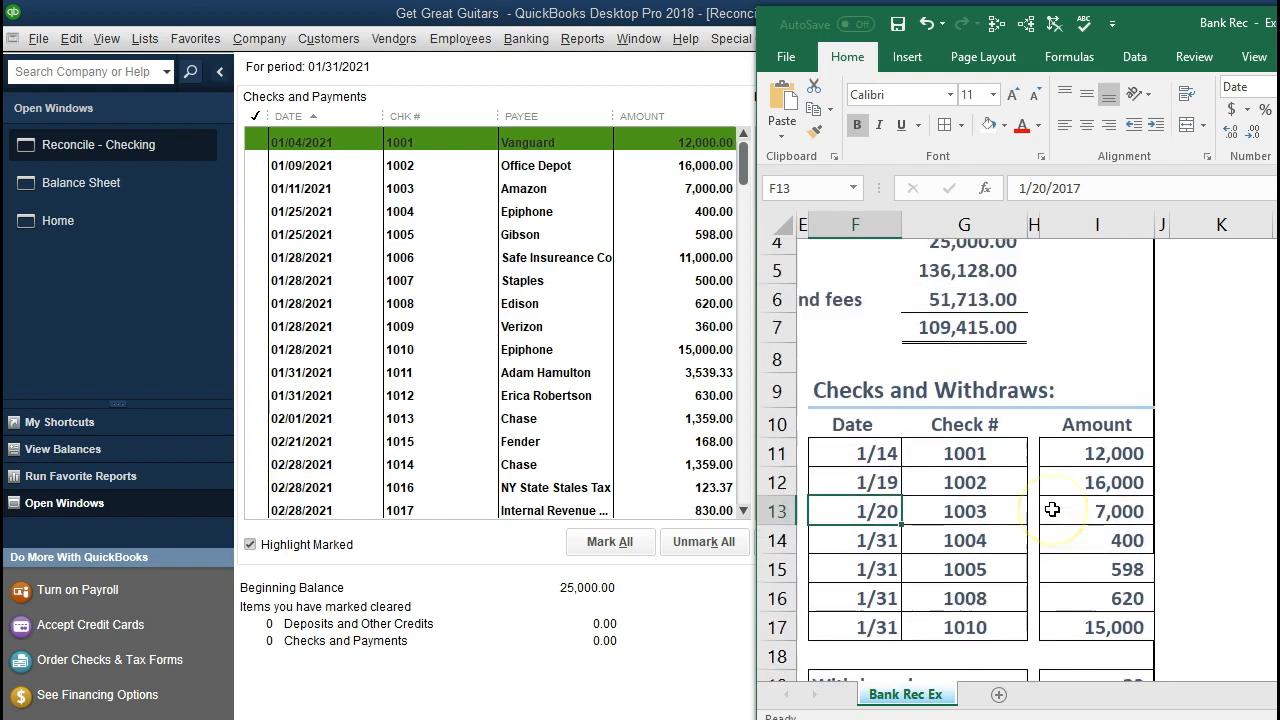
scroll(1043, 515, "down", 1)
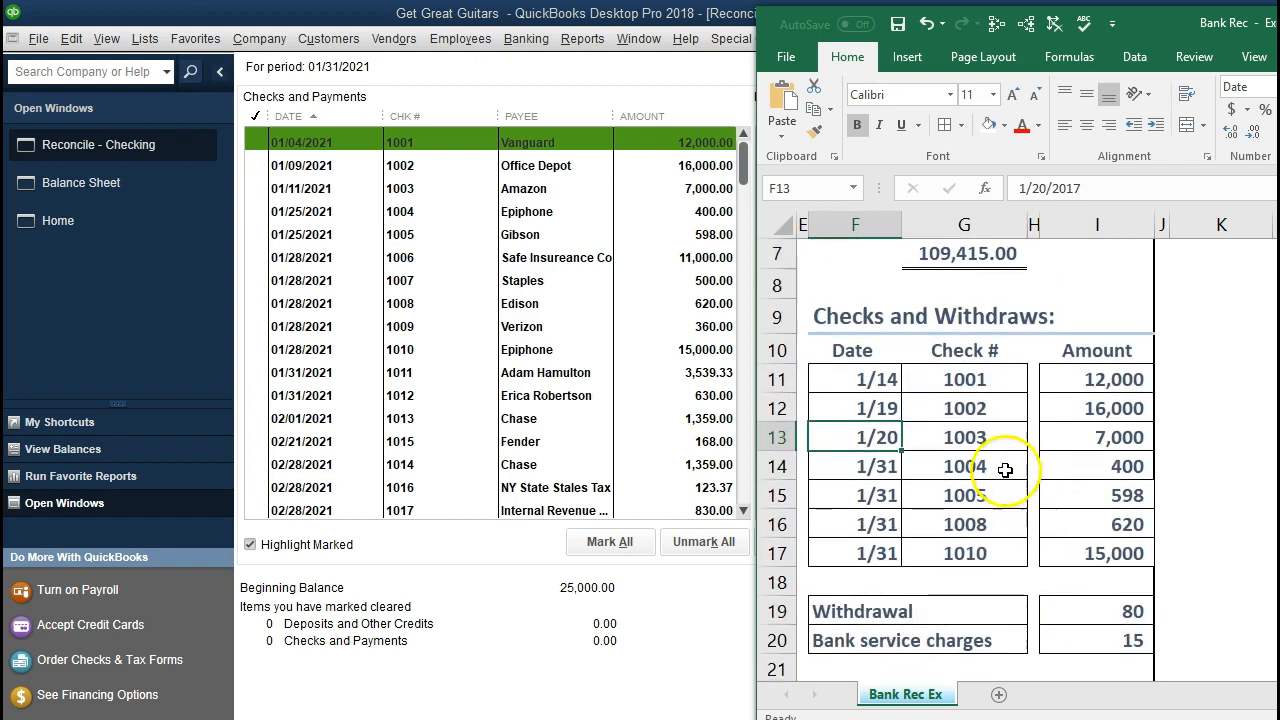
left_click(880, 378)
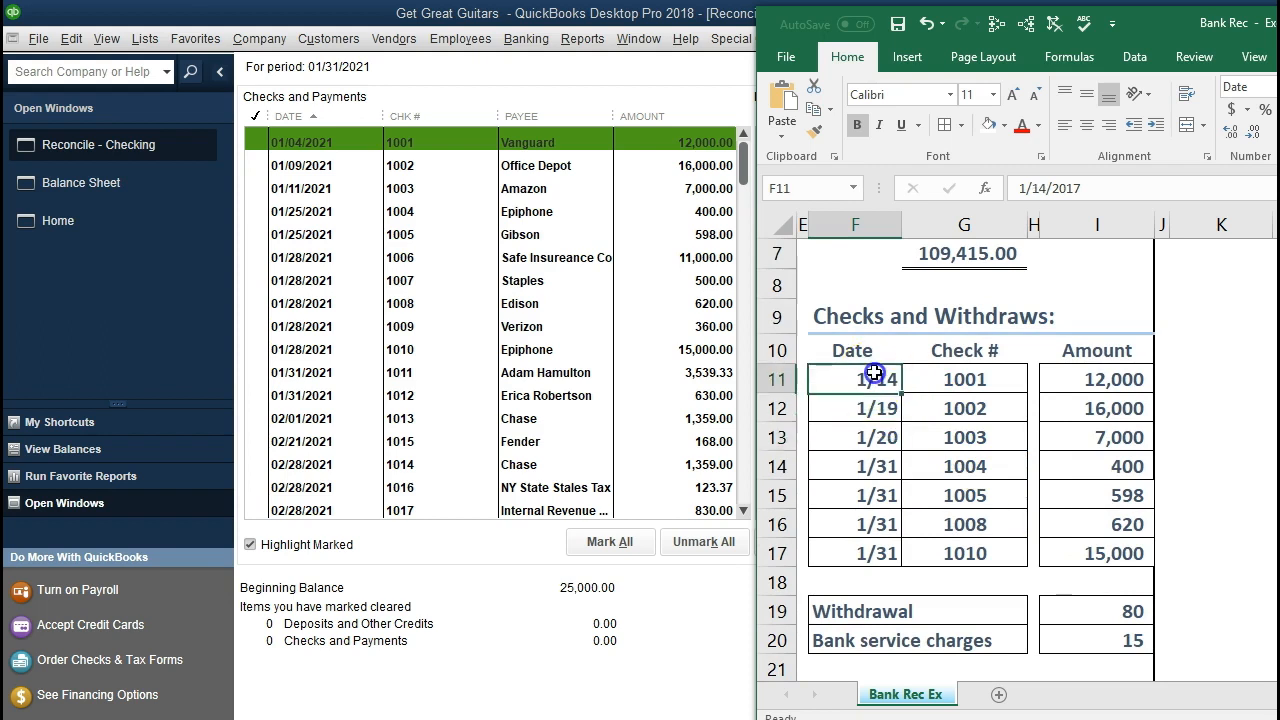
left_click(940, 375)
left_click(1055, 379)
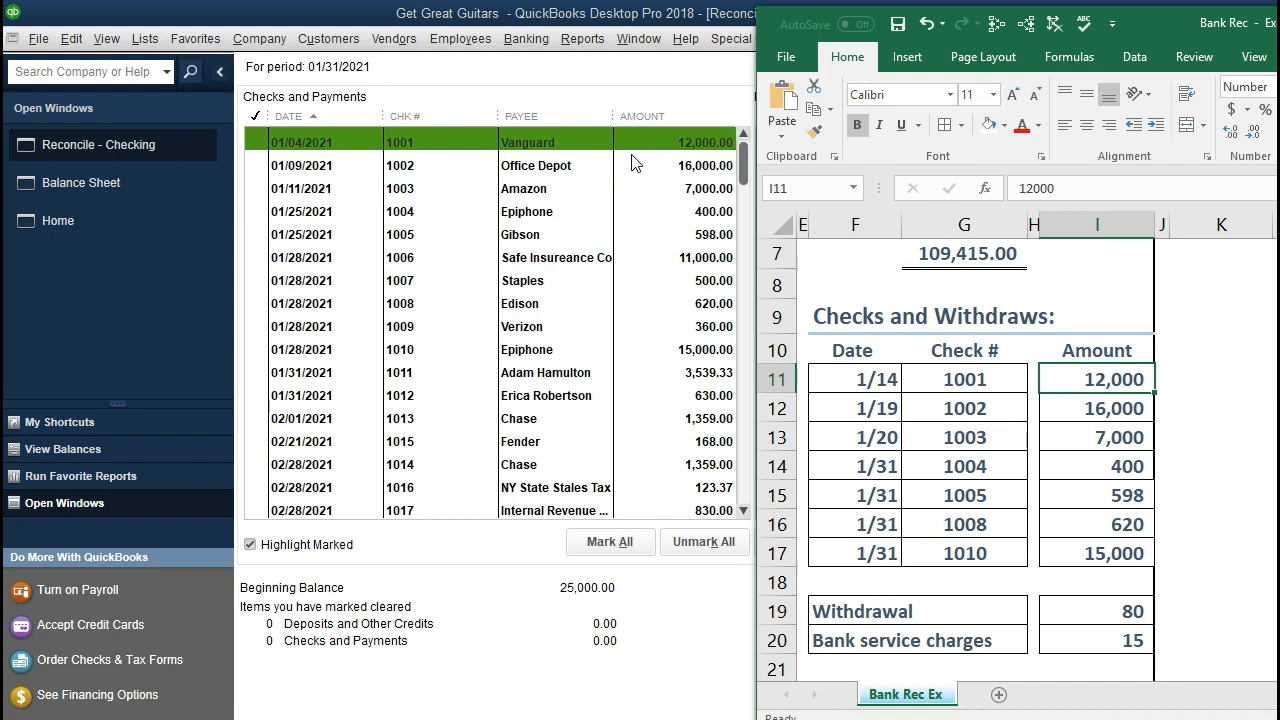
Fill the check 1001 row in Excel with light green and mark check 1001 as cleared in the QuickBooks reconciliation
left_click(1060, 405)
left_click_drag(878, 382, 1058, 377)
right_click(1058, 378)
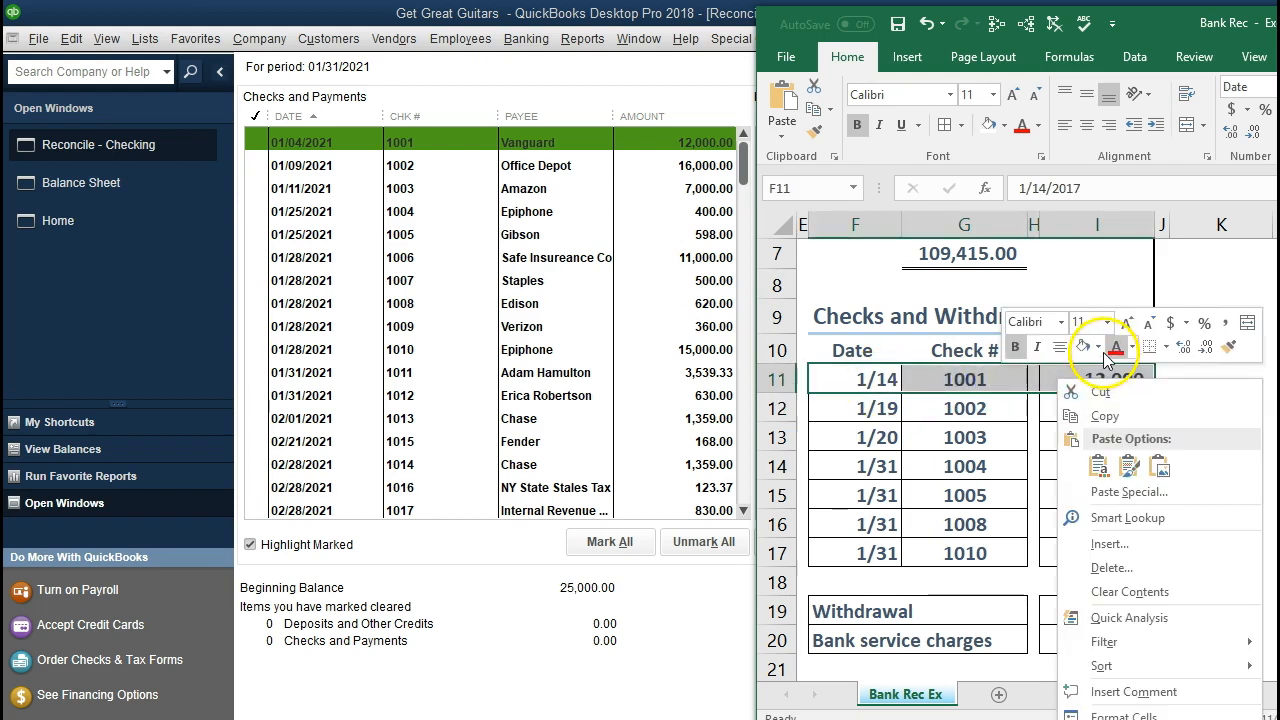
left_click(1098, 347)
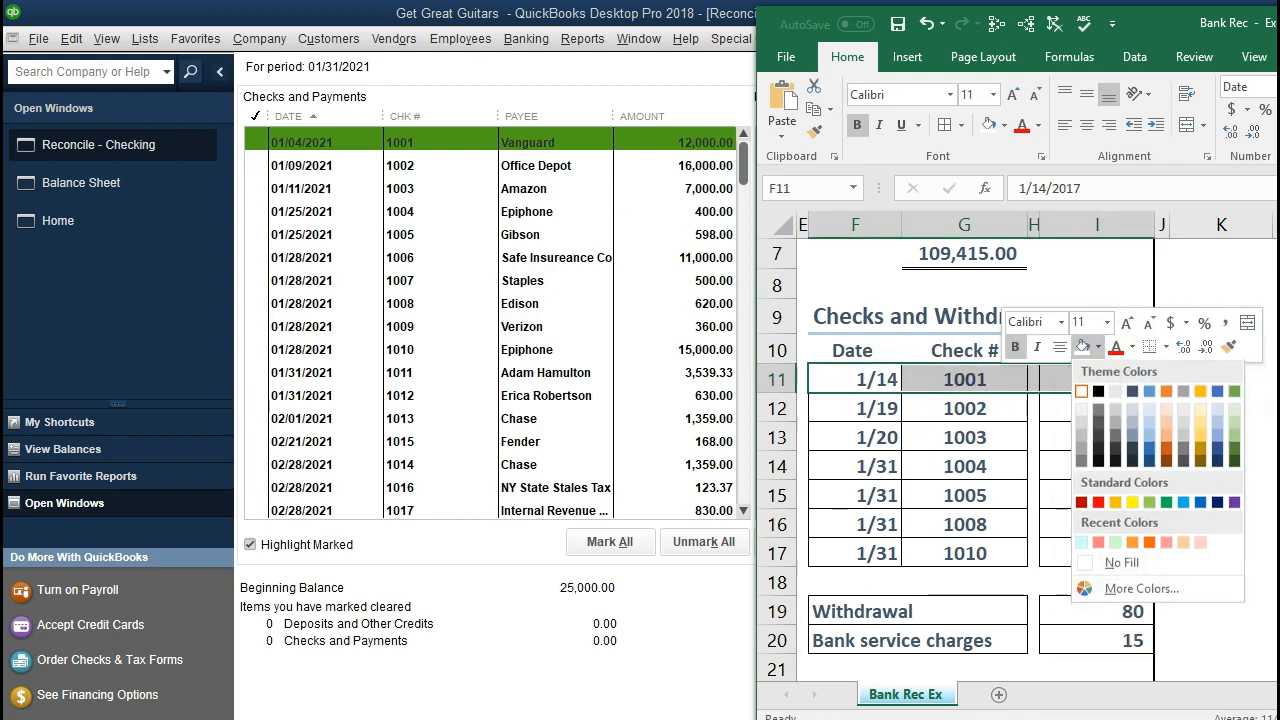
left_click(1148, 504)
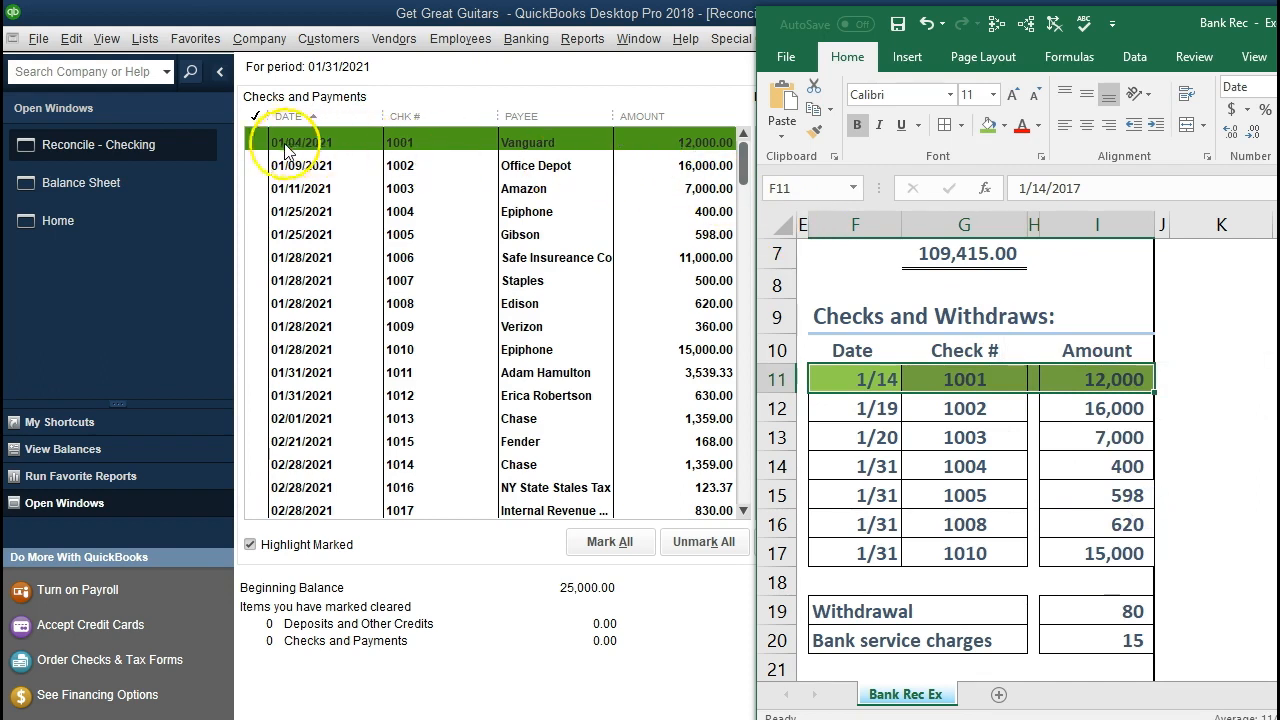
left_click(255, 141)
key("alt+Tab")
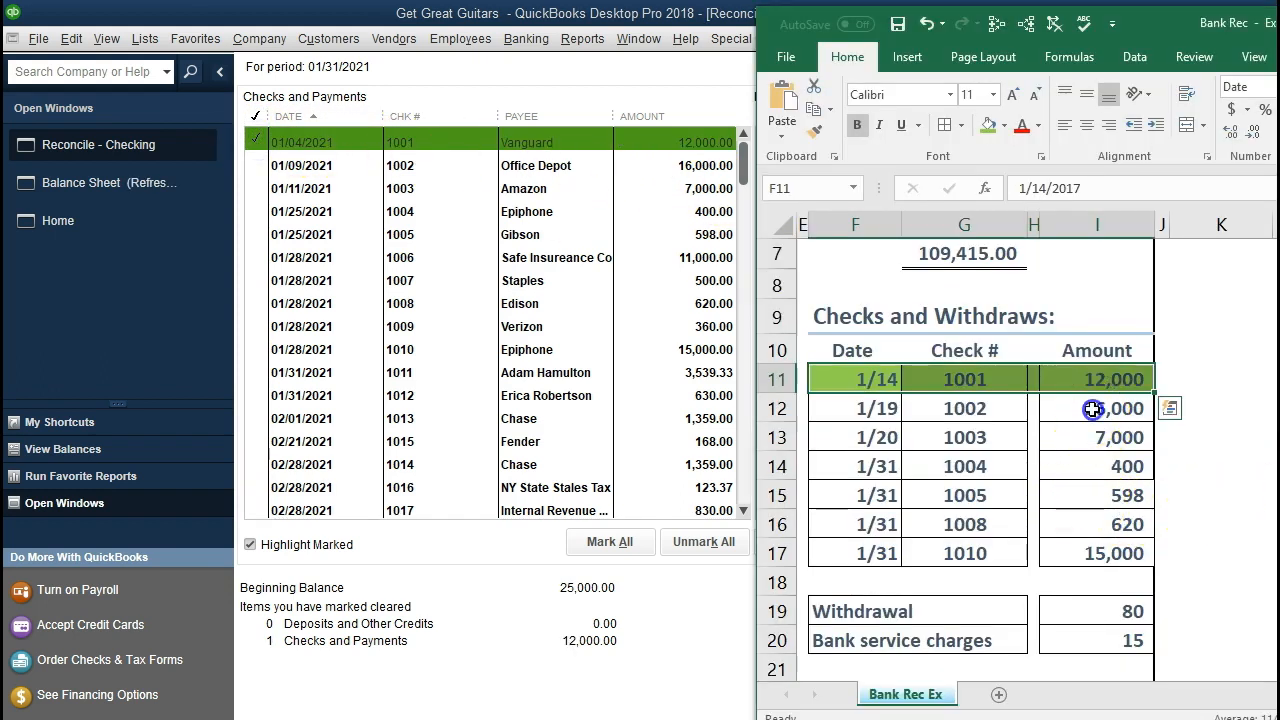
Fill the check 1002 row in Excel with the same green and mark the 16,000.00 Office Depot check as cleared in QuickBooks
left_click_drag(1092, 408, 888, 408)
right_click(888, 408)
left_click(946, 381)
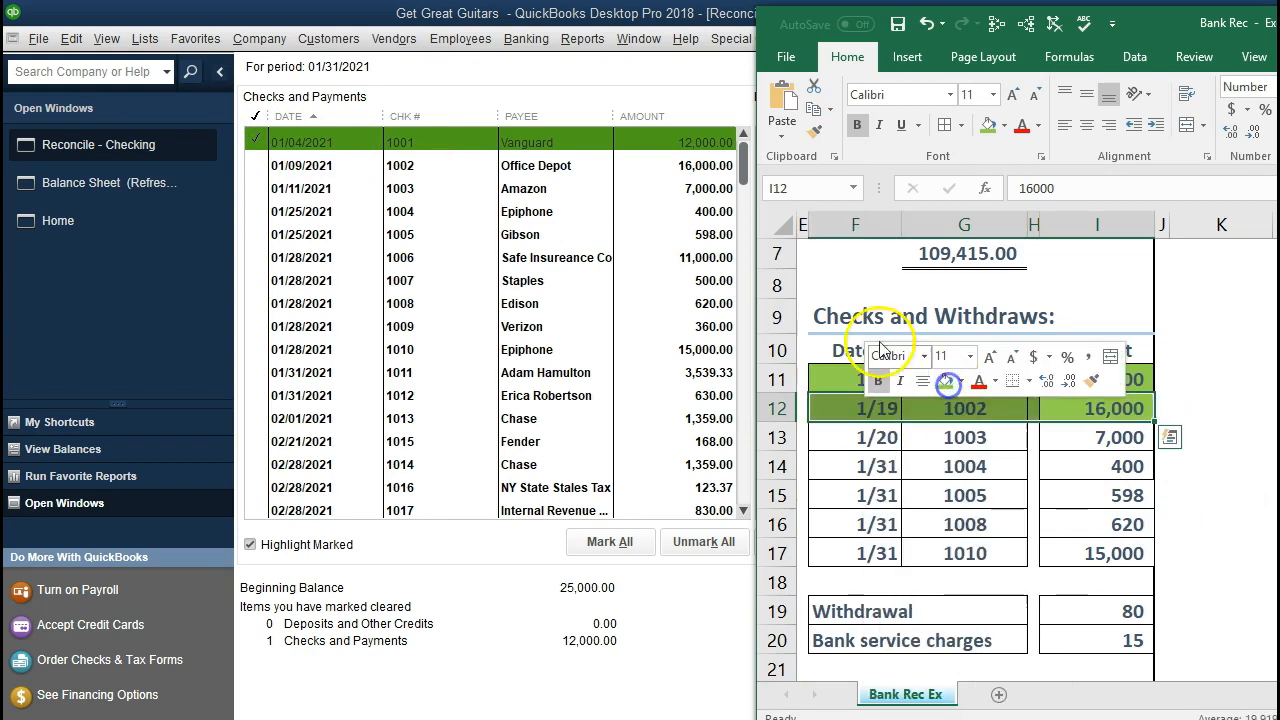
left_click(672, 165)
key("alt+Tab")
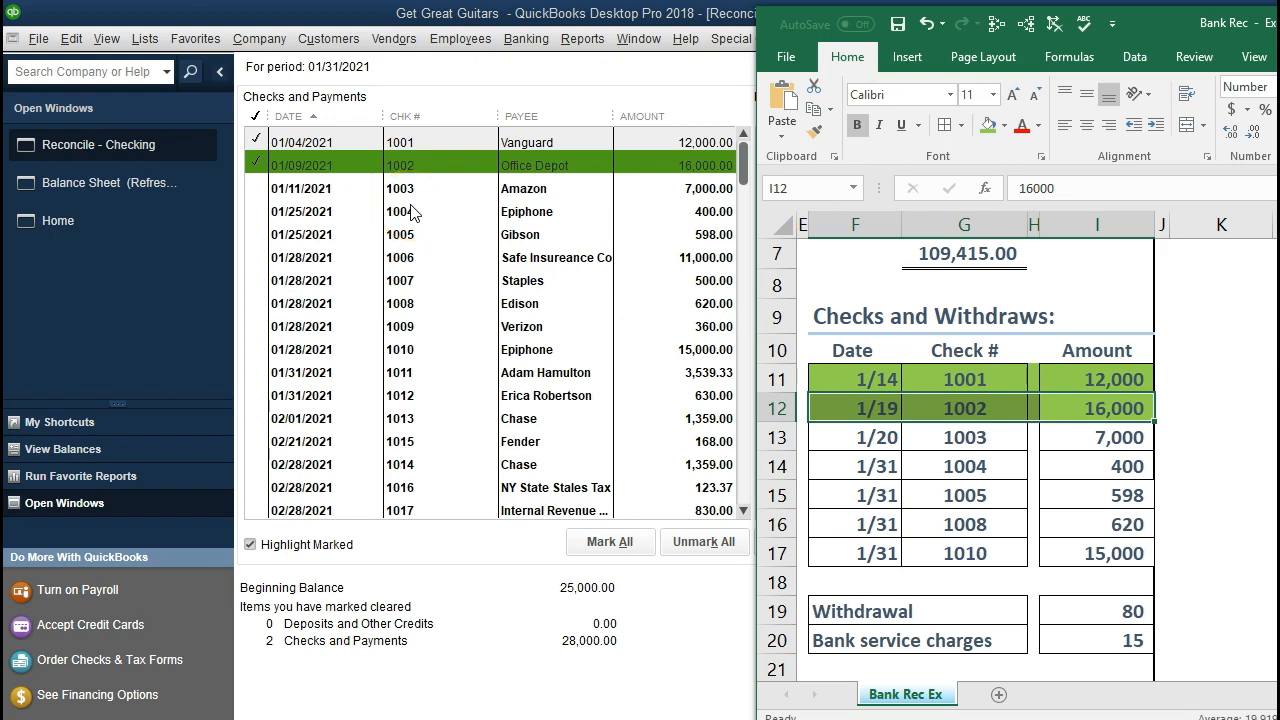
Highlight the check 1003 row green on the Excel statement and mark the 7,000.00 Amazon check as cleared in QuickBooks
left_click(906, 418)
left_click_drag(858, 437, 1074, 446)
right_click(1074, 446)
left_click(894, 502)
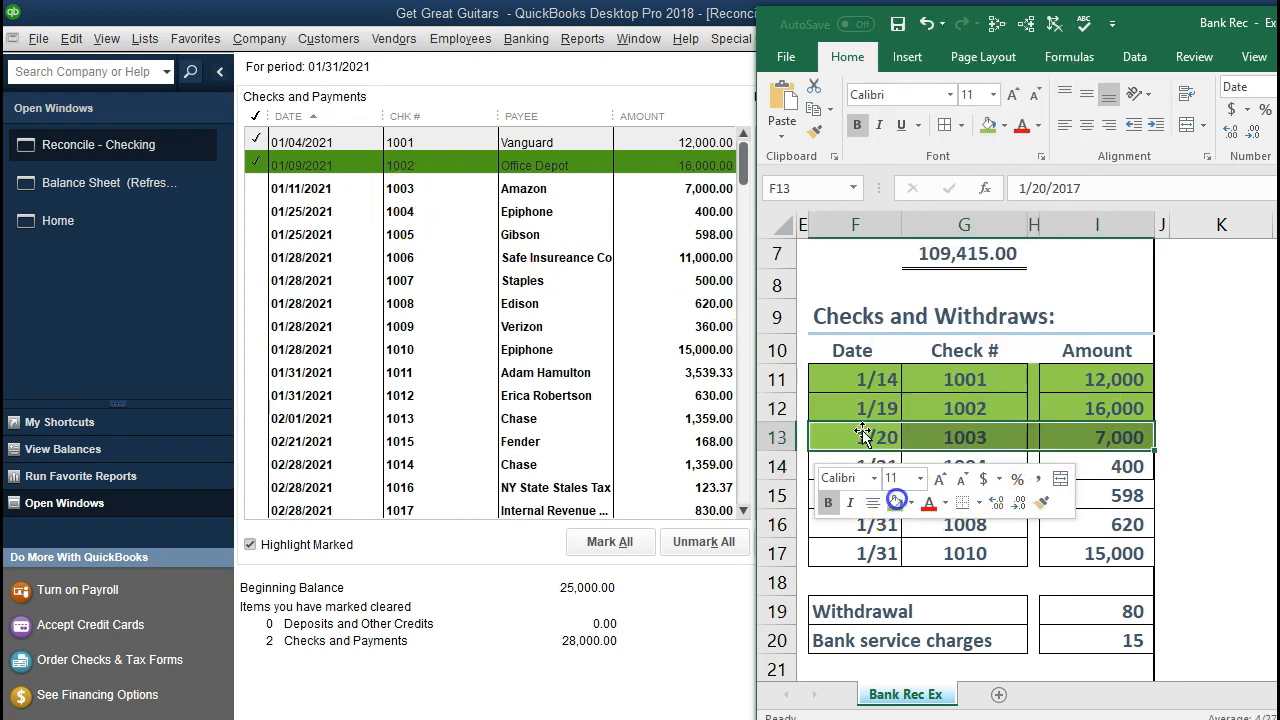
left_click(675, 190)
key("alt+Tab")
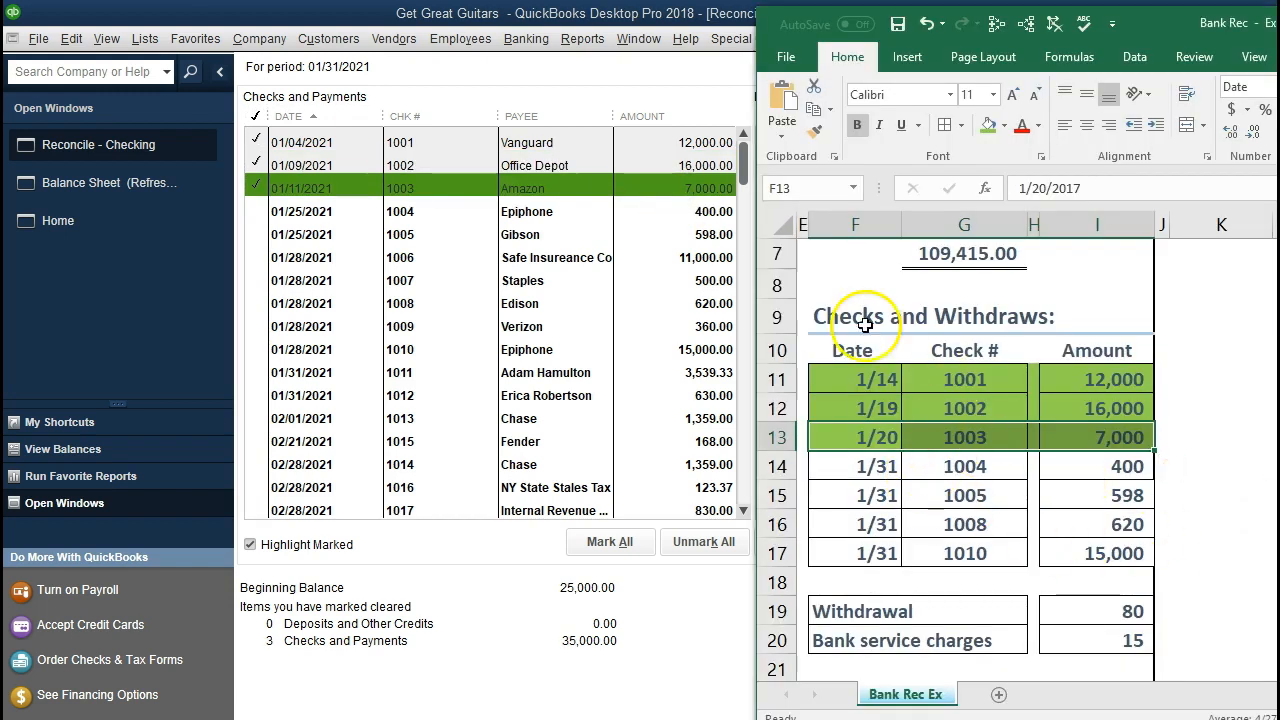
Mark check 1004 for 400.00 as cleared in QuickBooks and fill its row on the Excel statement green
left_click(714, 213)
key("alt+Tab")
left_click_drag(903, 466, 1077, 466)
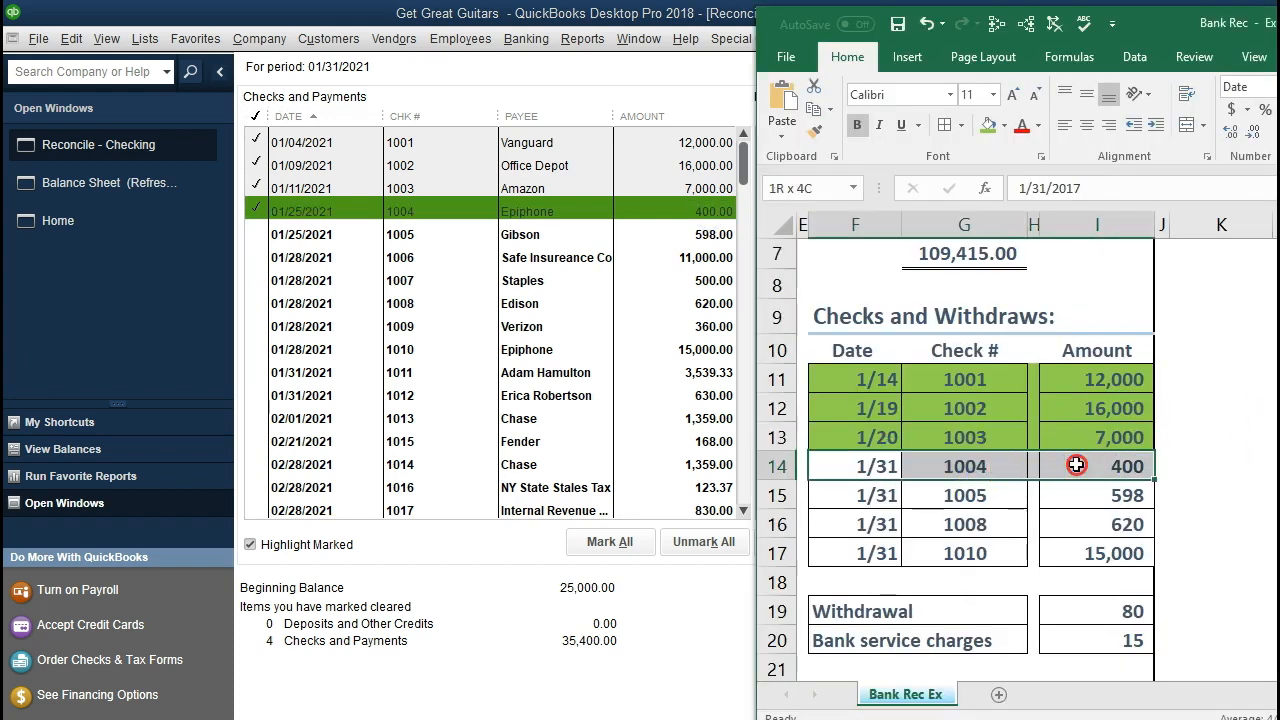
right_click(1075, 463)
left_click(895, 519)
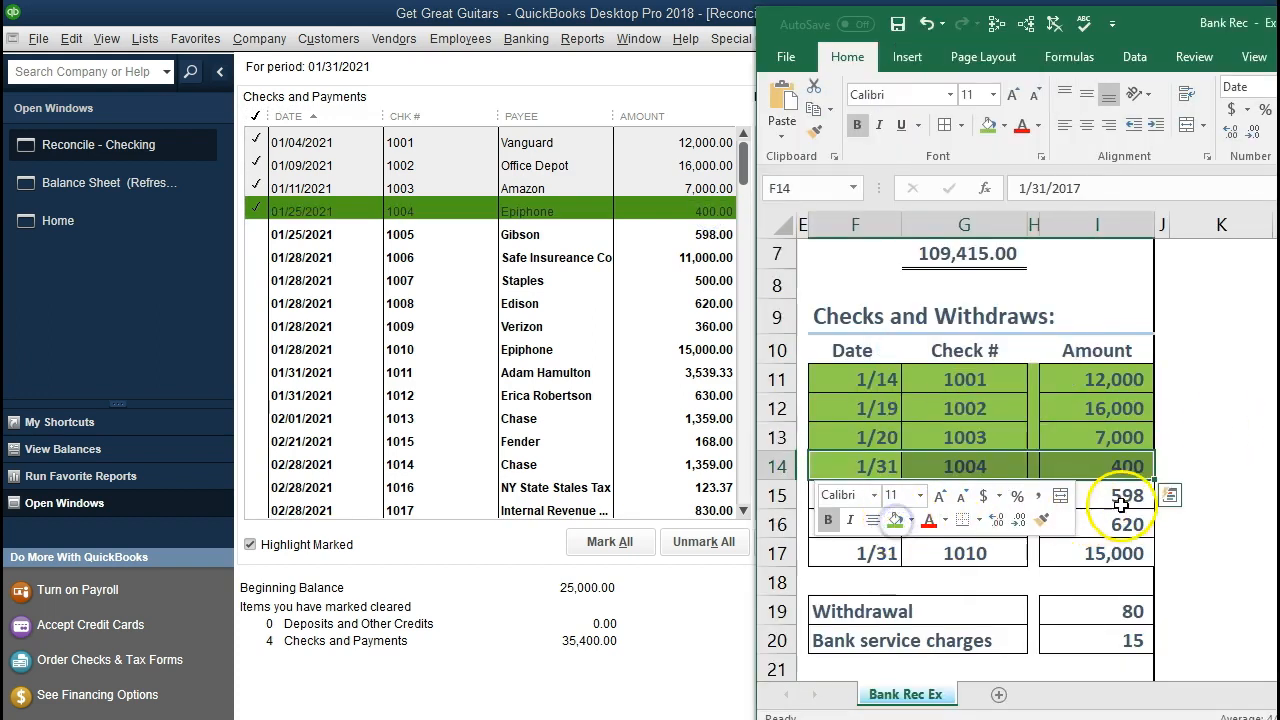
Fill the check 1005 row green in Excel and mark the 598.00 Gibson check as cleared in QuickBooks
left_click(1100, 495)
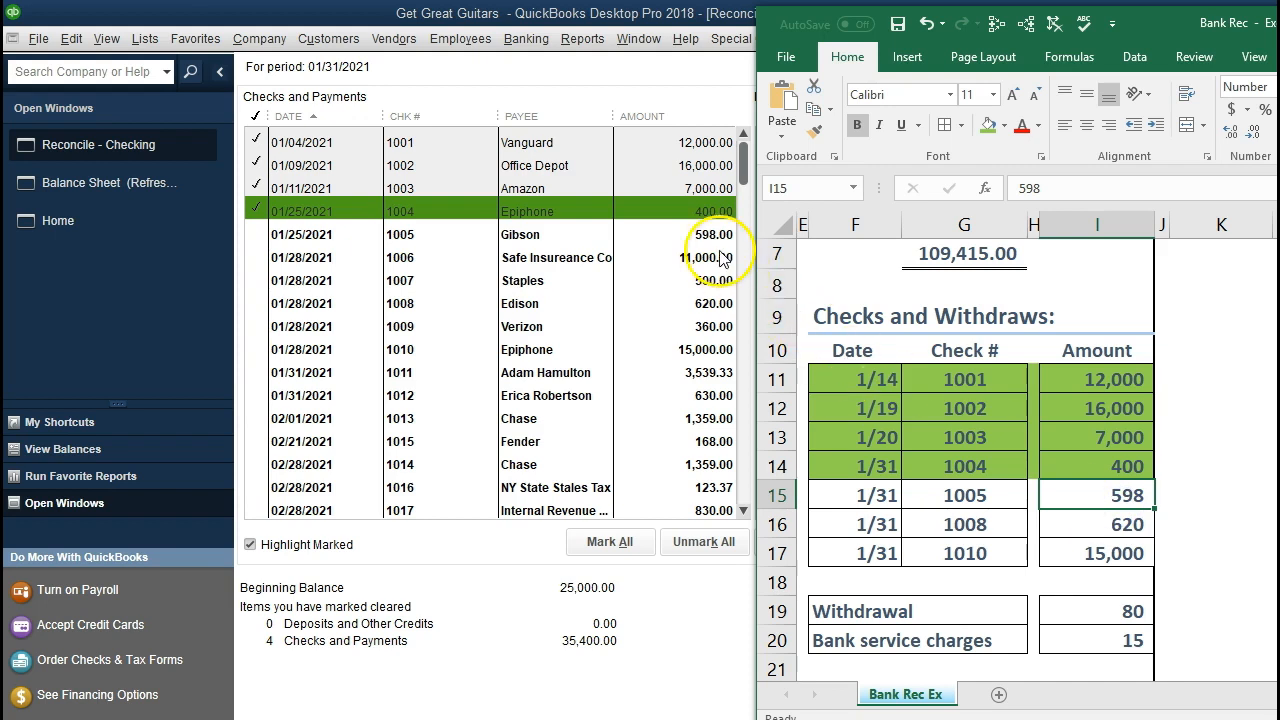
left_click_drag(876, 502, 1086, 502)
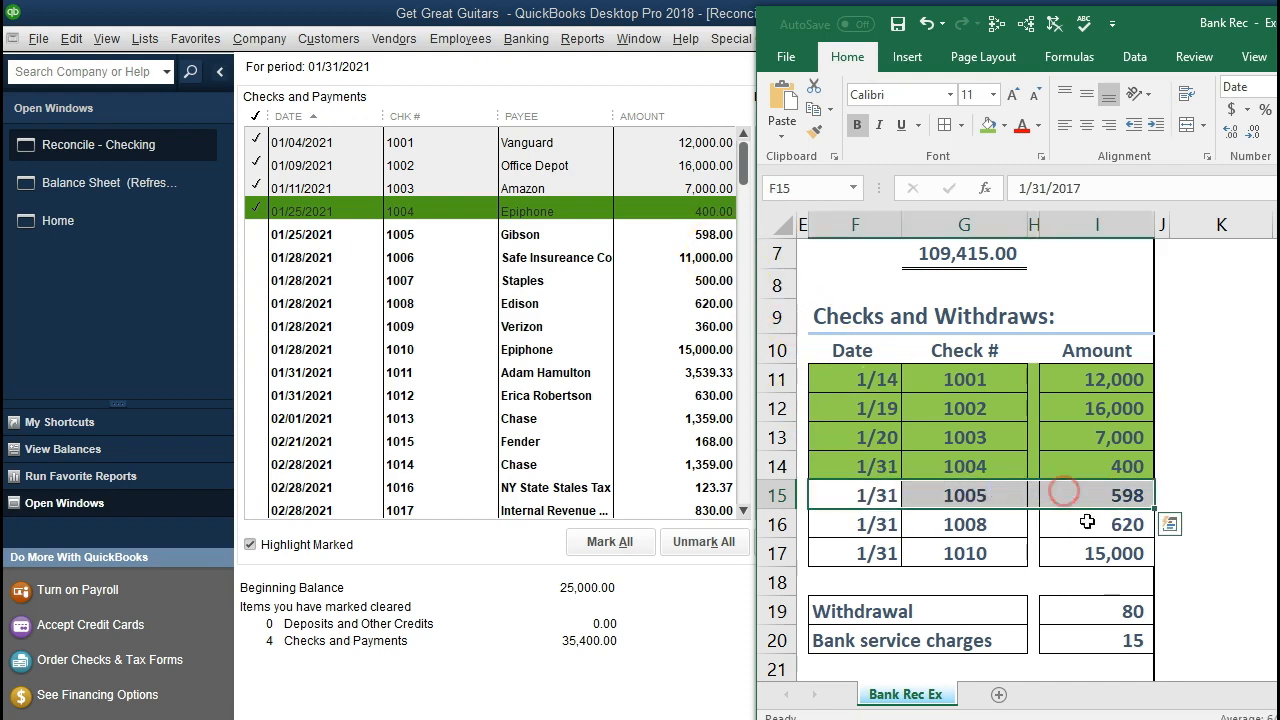
right_click(1088, 503)
left_click(907, 559)
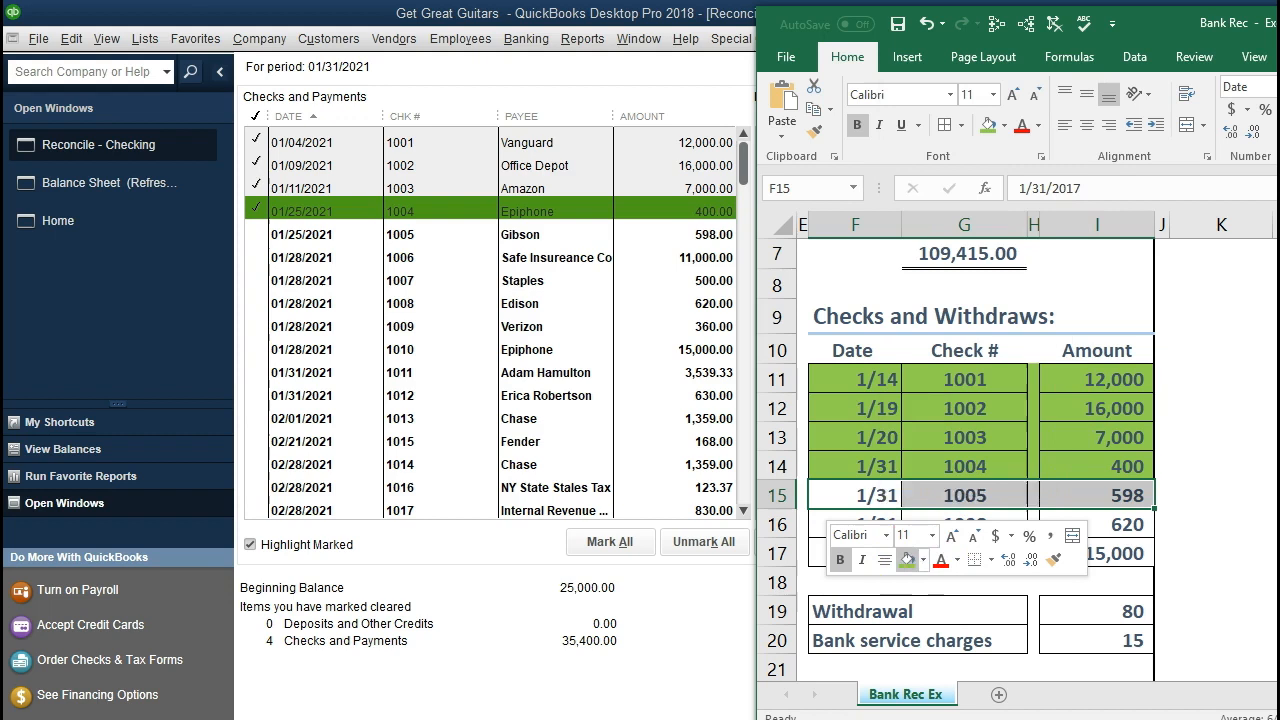
left_click(700, 234)
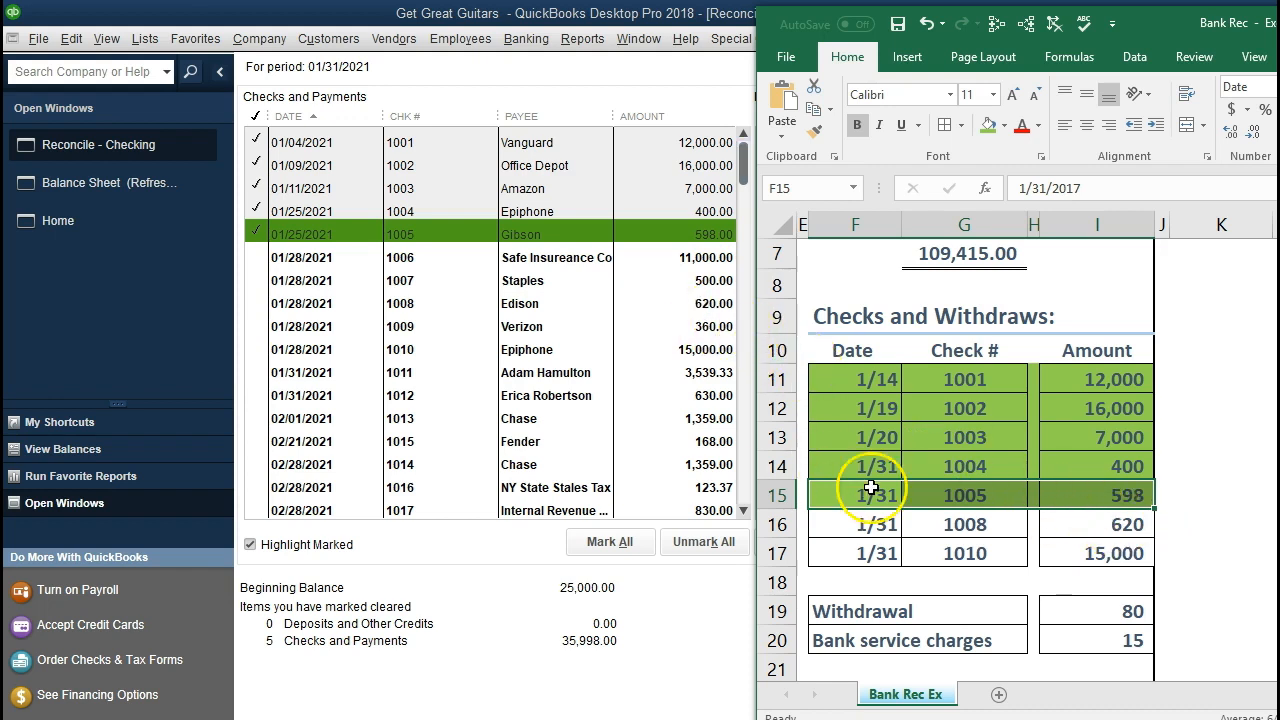
Mark check 1008 to Edison for 620.00 as cleared in QuickBooks and highlight its row green in Excel
left_click(670, 303)
left_click_drag(890, 524, 1066, 523)
right_click(1070, 530)
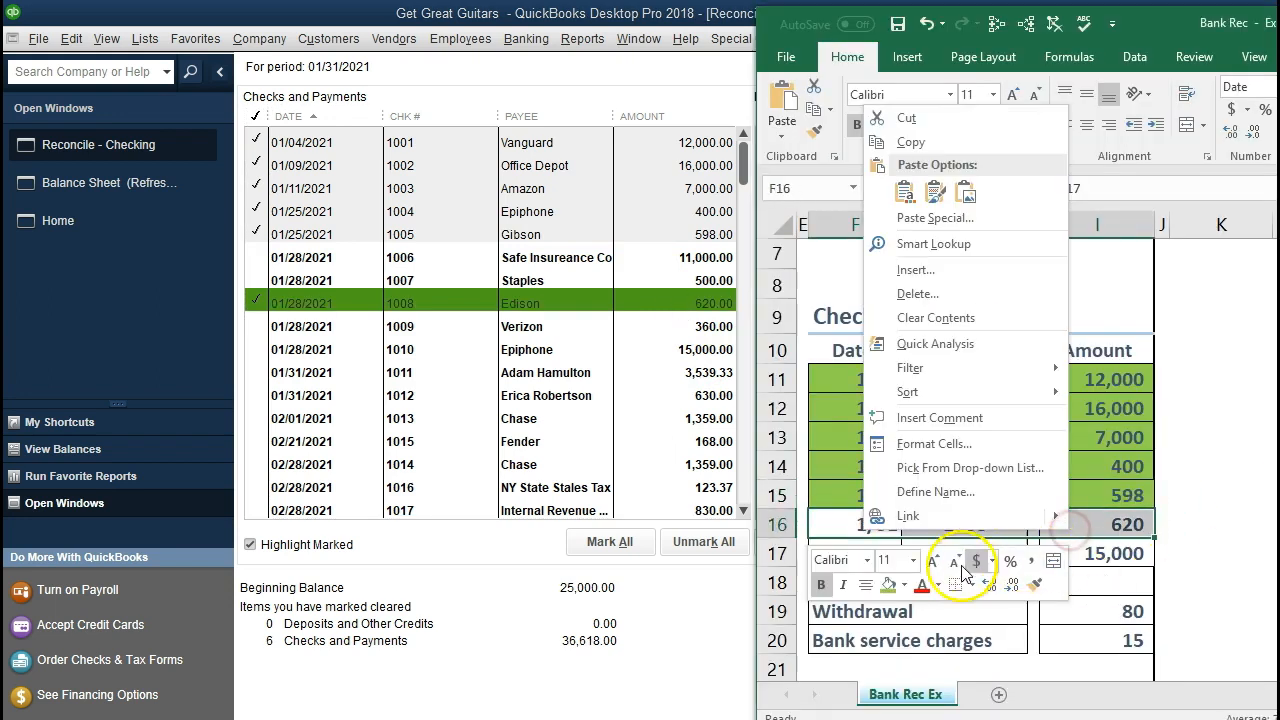
left_click(888, 585)
left_click(1042, 438)
Mark check 1010 for 15,000.00 as cleared in QuickBooks and fill its row on the Excel statement green
left_click(1095, 553)
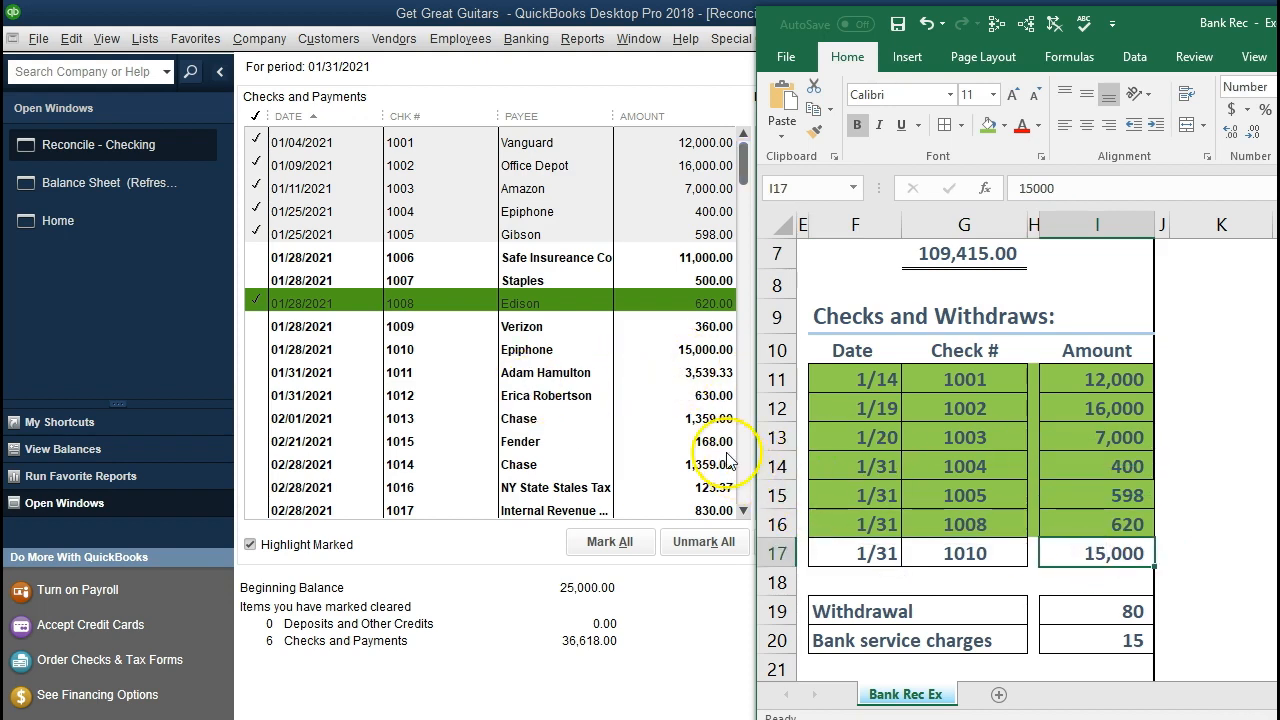
left_click(690, 352)
left_click(1260, 571)
left_click_drag(893, 557, 1086, 556)
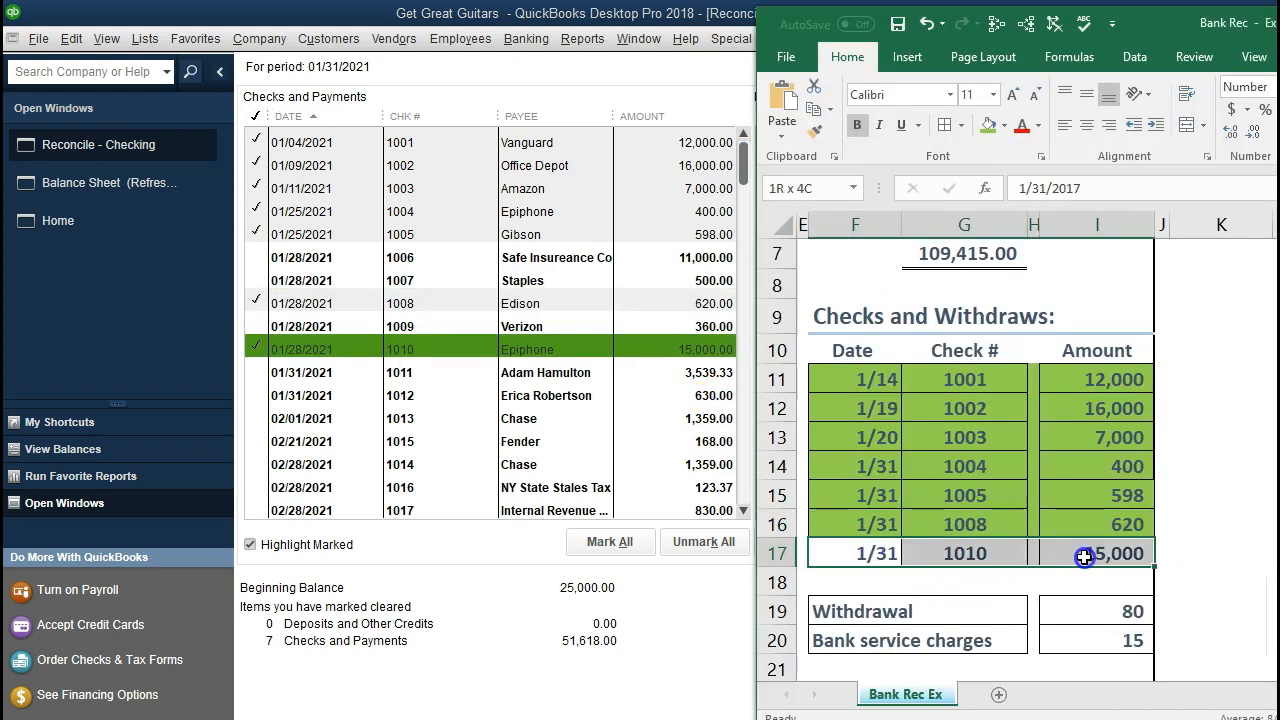
right_click(1086, 556)
left_click(904, 611)
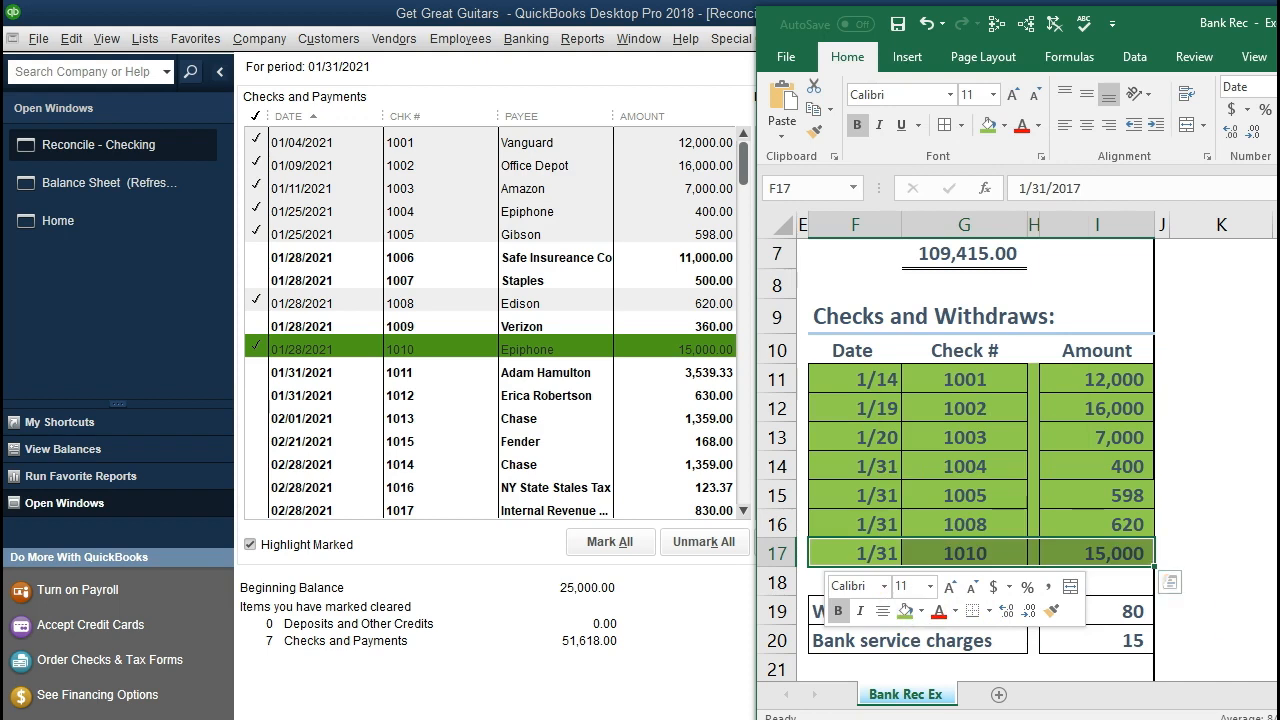
Compare the Excel statement's withdrawal and bank service charge amounts and its check numbers with the unmarked payments in QuickBooks
left_click(1211, 612)
left_click(1143, 611)
left_click(1138, 630)
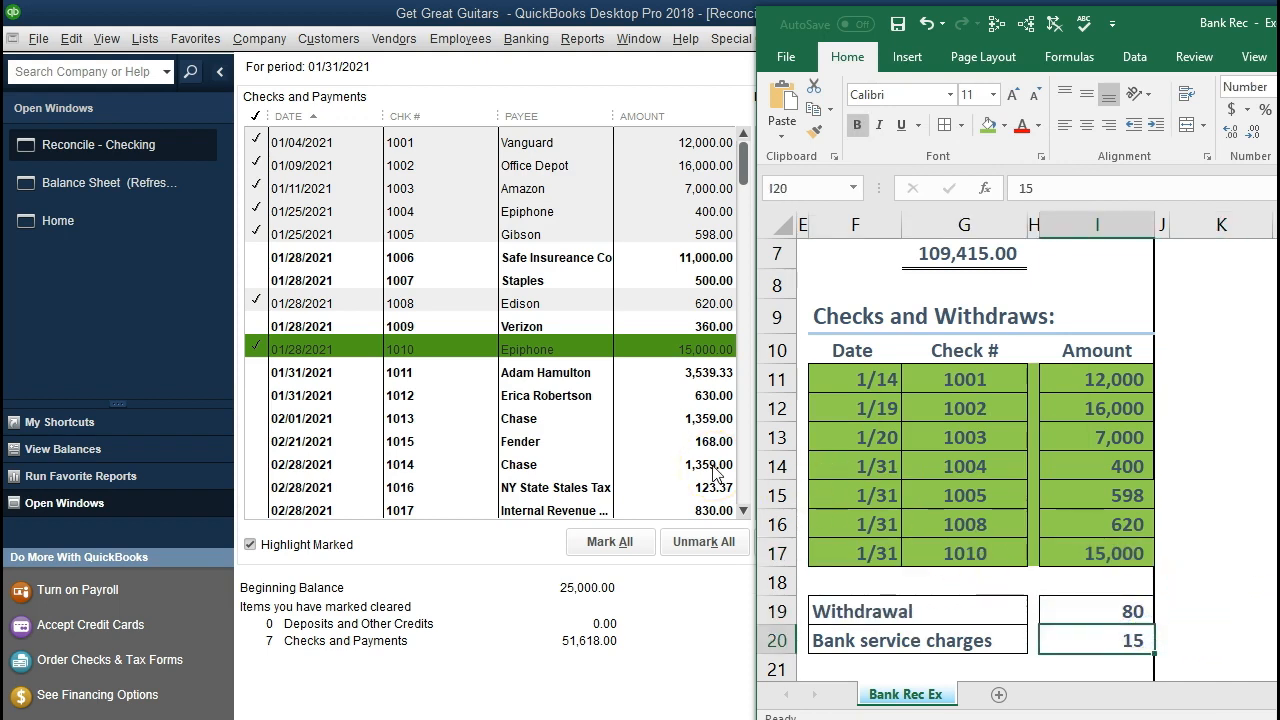
left_click(679, 509)
left_click(903, 431)
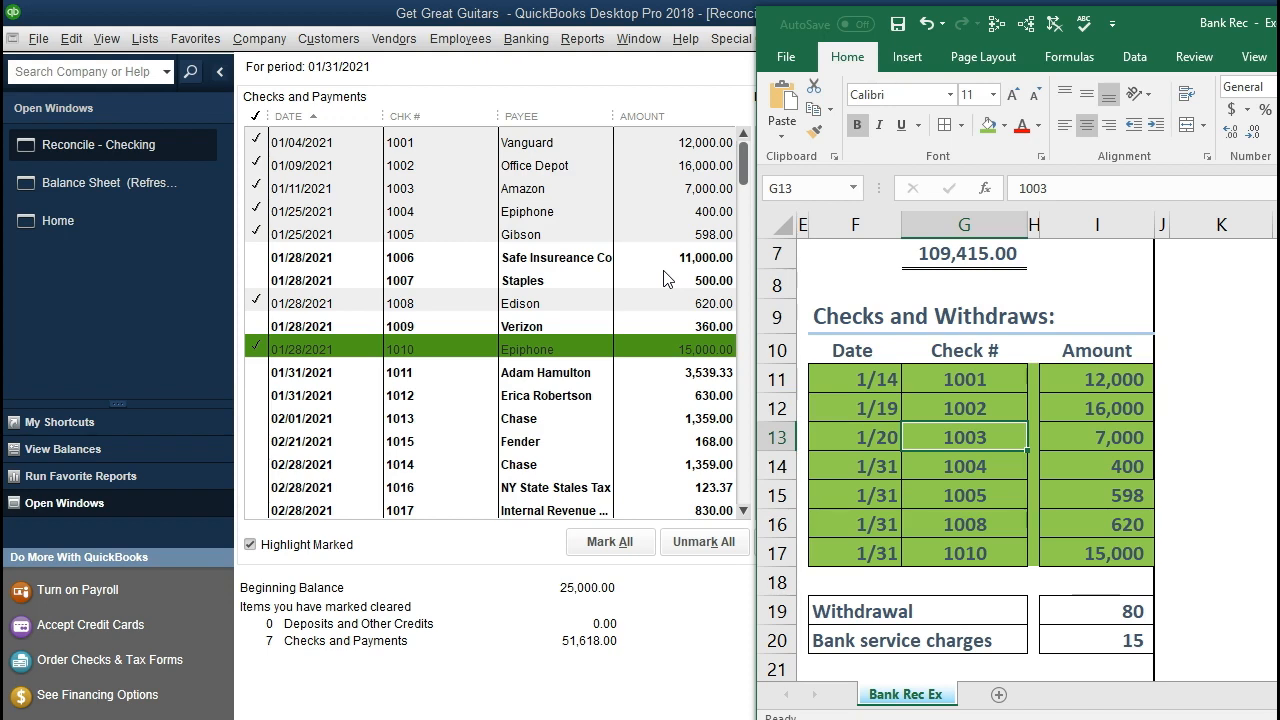
left_click(974, 401)
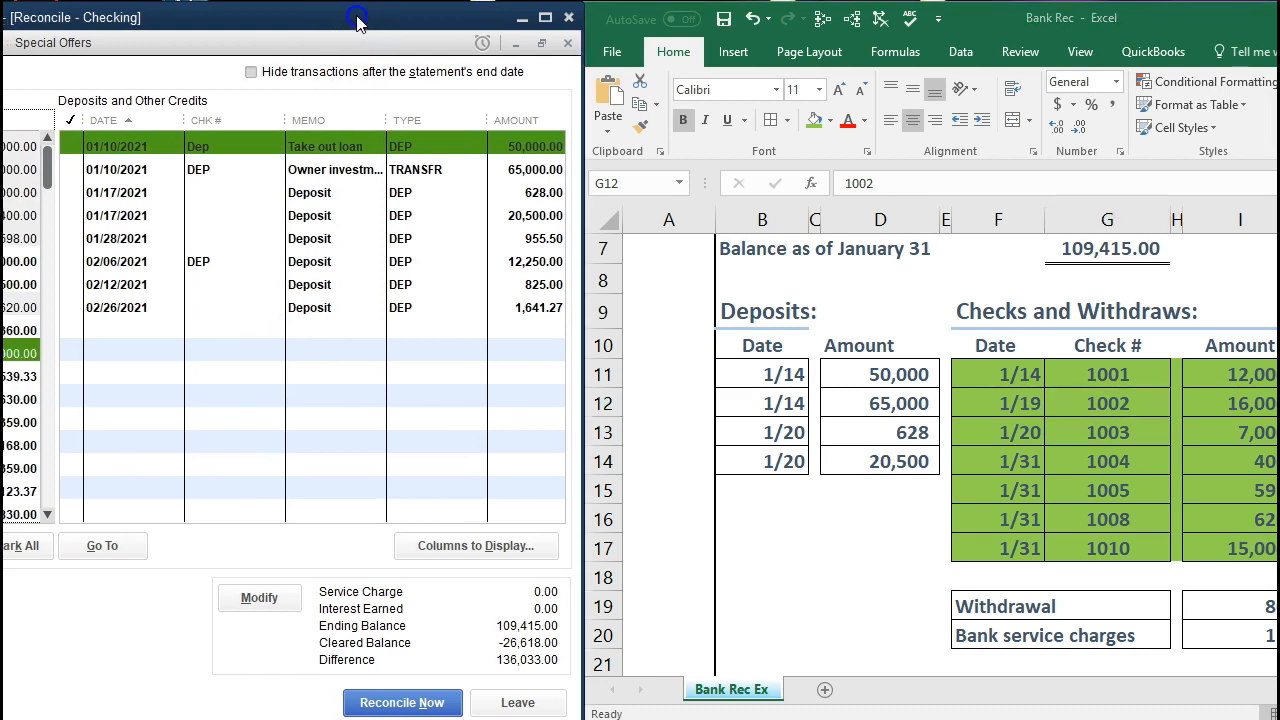
Bring the QuickBooks deposits list beside the Excel statement, highlight the 50,000 deposit row green and mark that loan deposit as cleared
left_click_drag(357, 17, 353, 16)
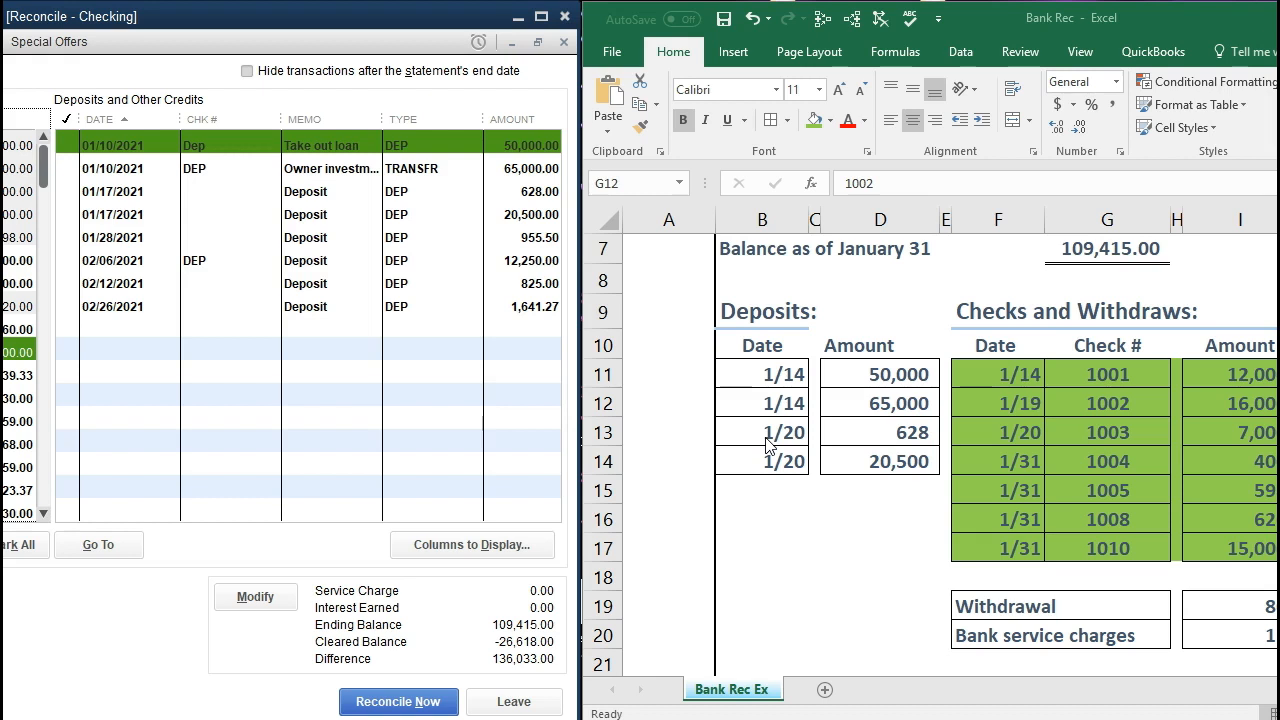
left_click(824, 374)
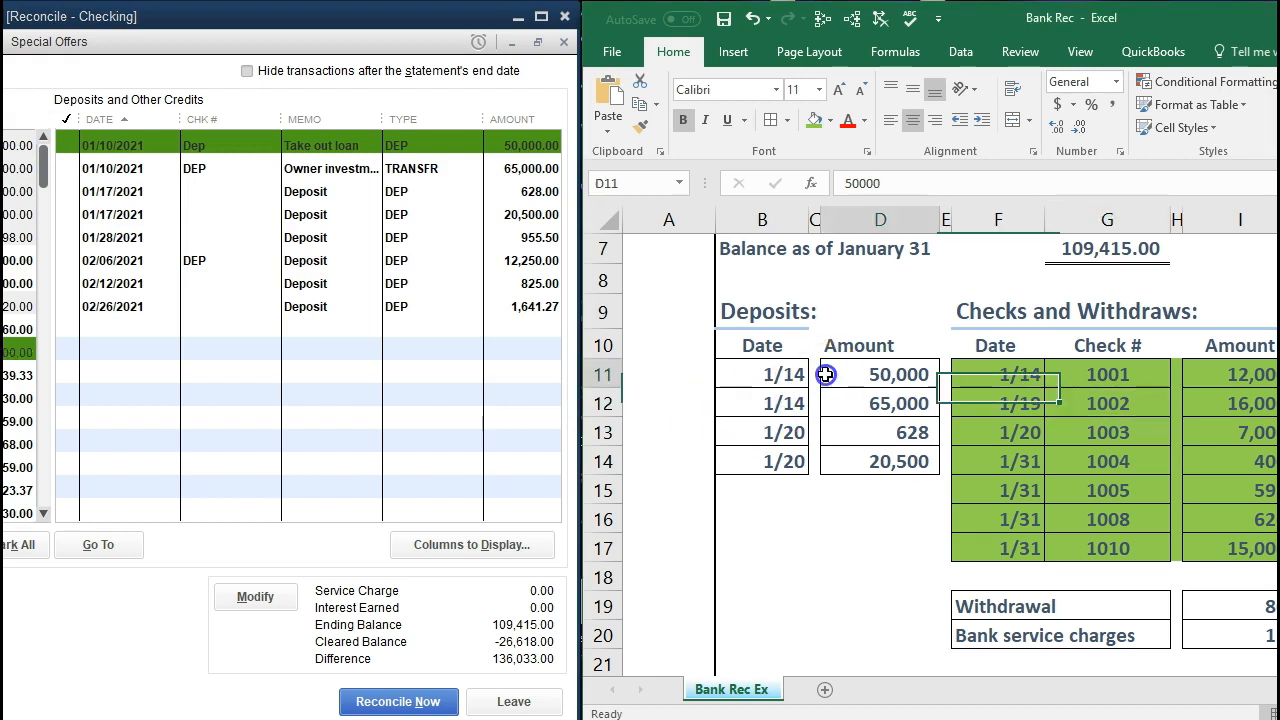
left_click_drag(786, 372, 826, 369)
right_click(834, 373)
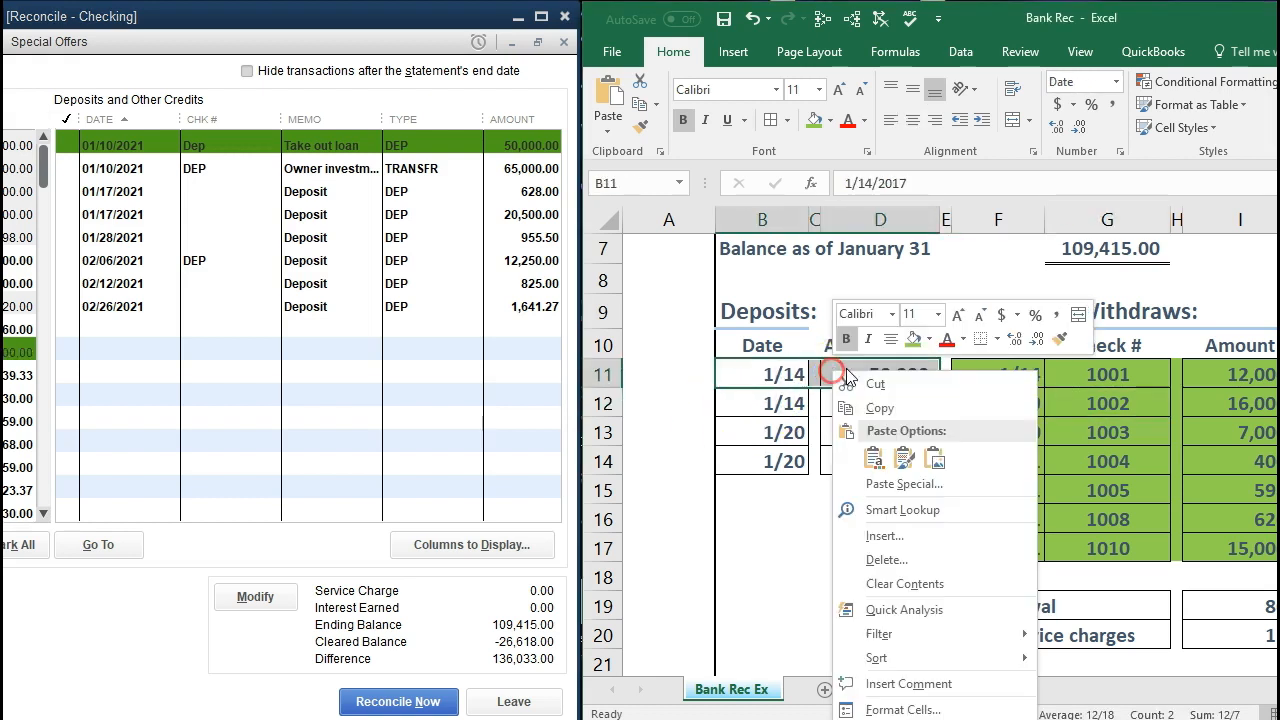
left_click(912, 340)
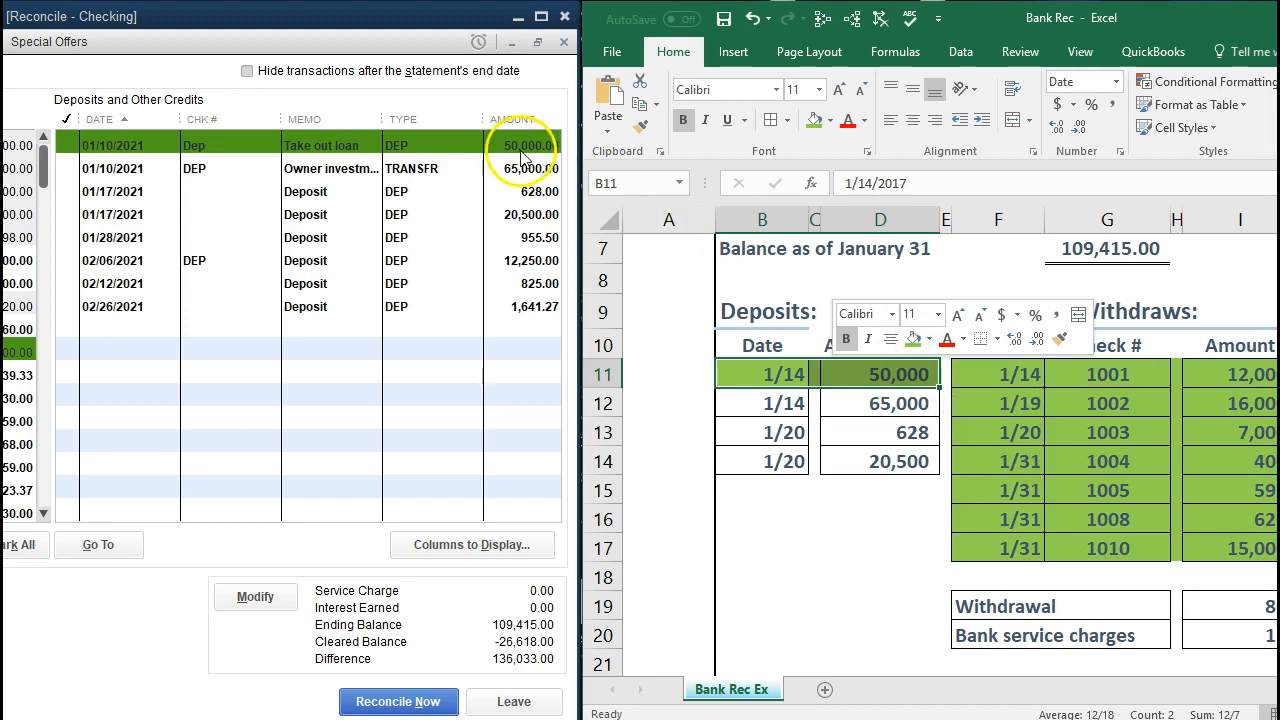
left_click(515, 146)
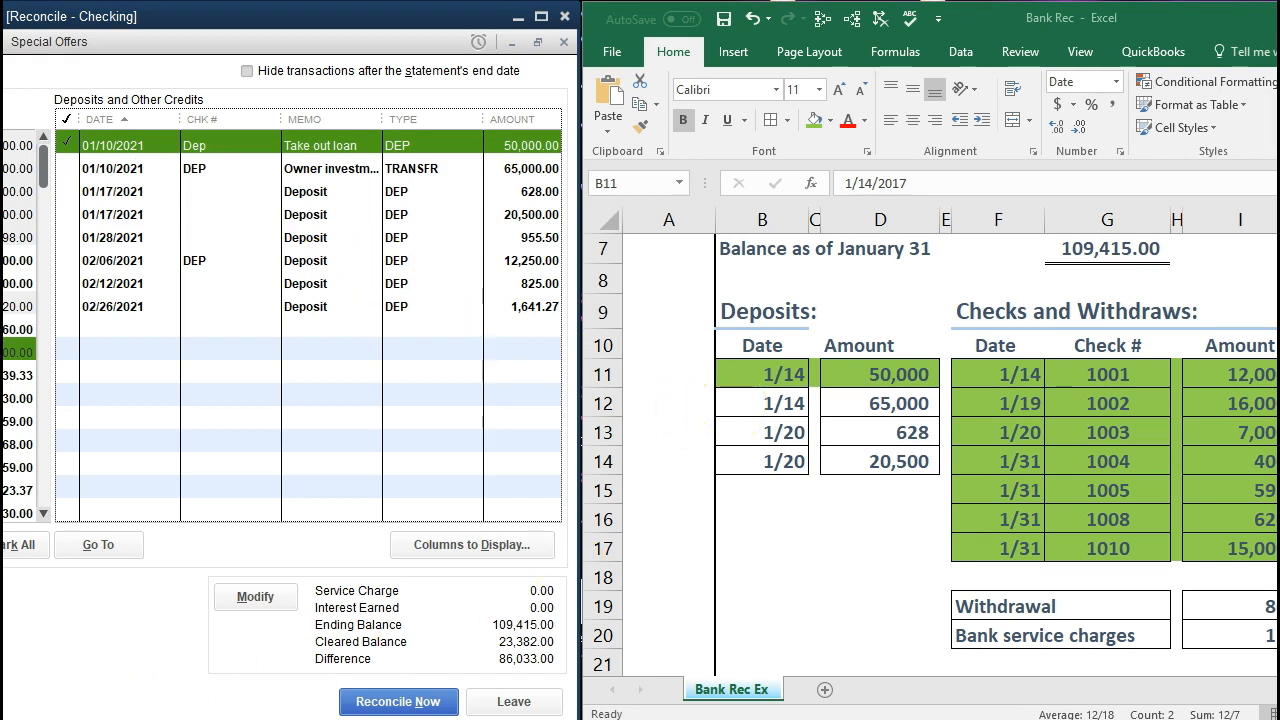
Fill the 65,000 deposit row green in Excel and mark the matching owner investment transfer as cleared in QuickBooks
left_click(869, 481)
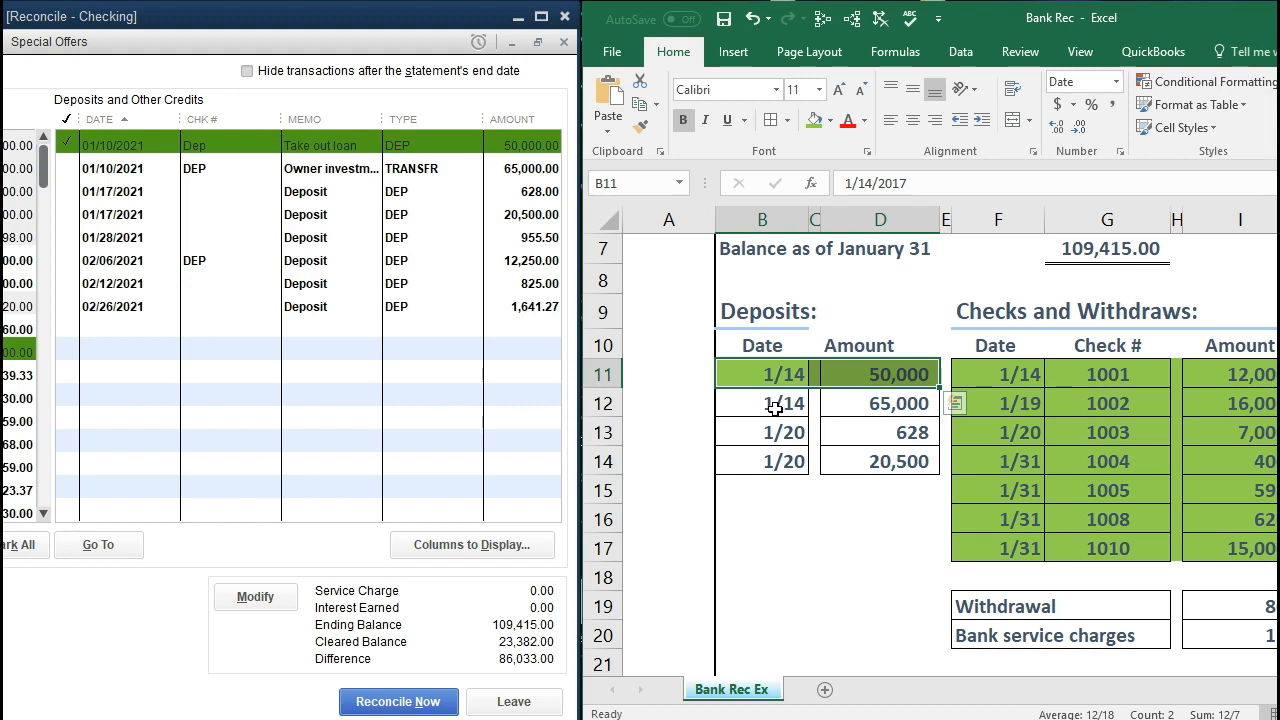
left_click_drag(777, 405, 877, 406)
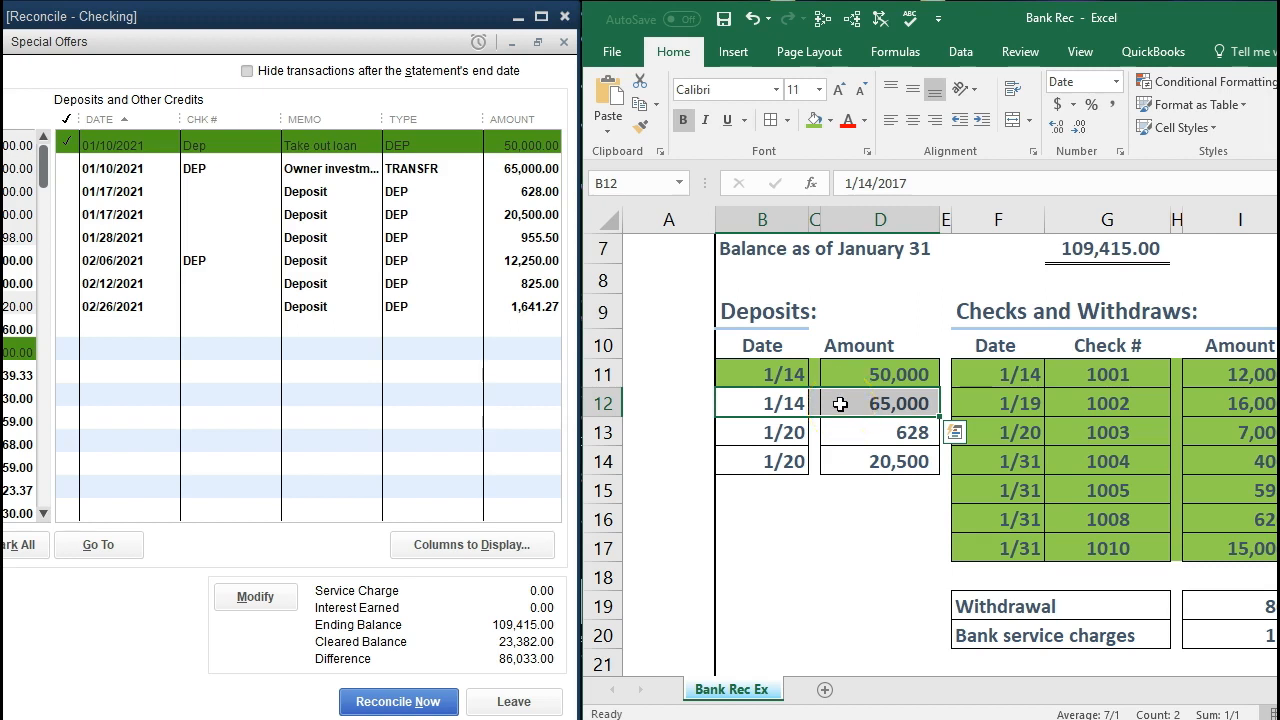
right_click(840, 403)
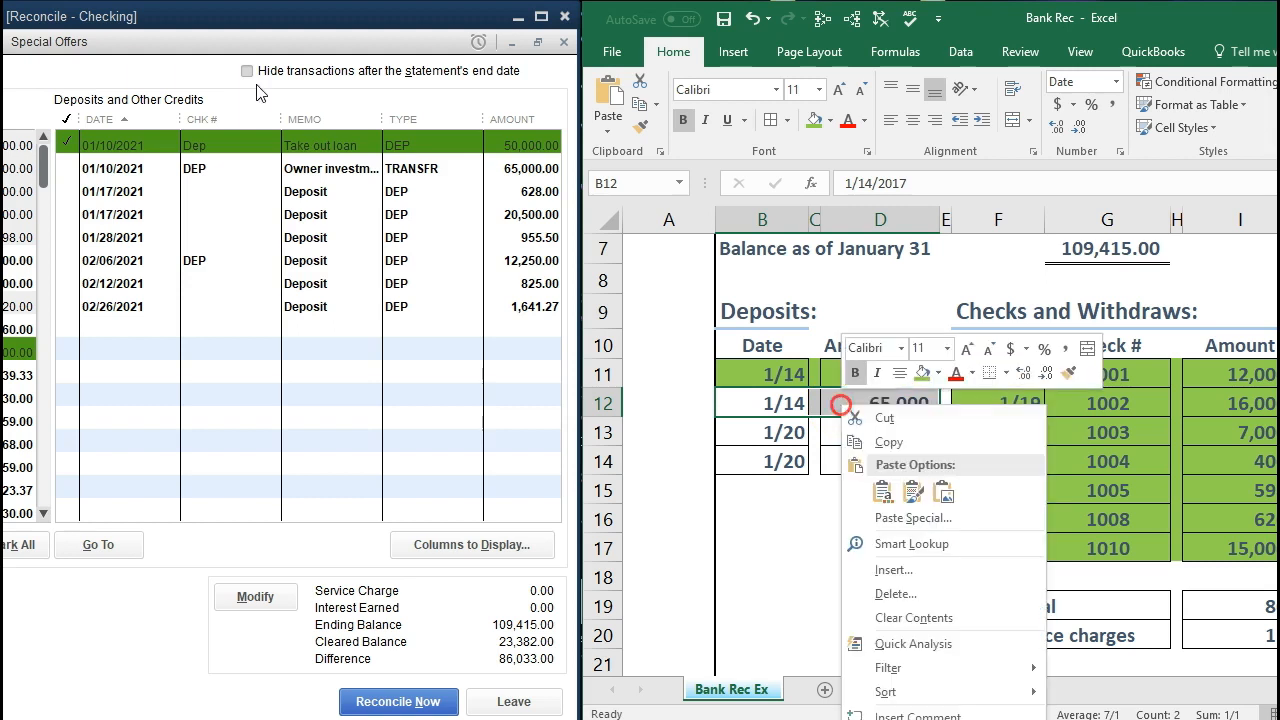
left_click(921, 370)
left_click(520, 168)
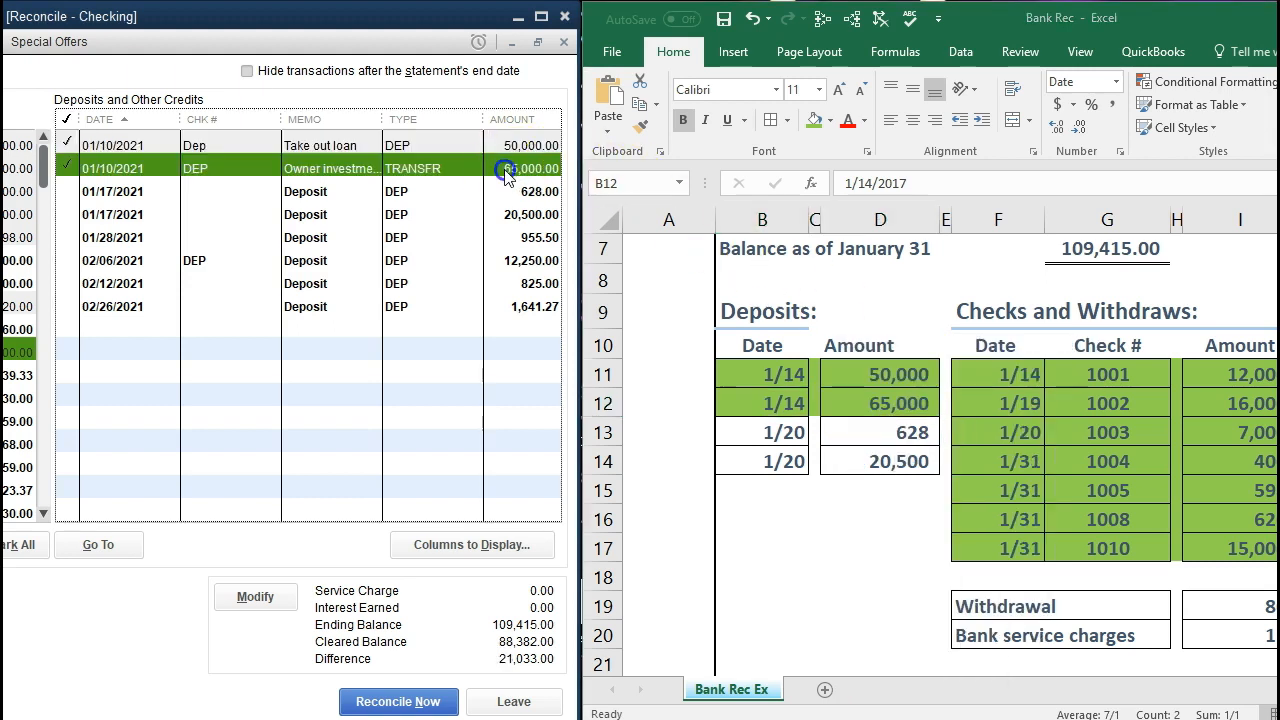
Fill the 628 deposit row green in Excel and mark the matching 01/17/2021 deposit as cleared in QuickBooks
left_click_drag(765, 422, 846, 440)
right_click(846, 440)
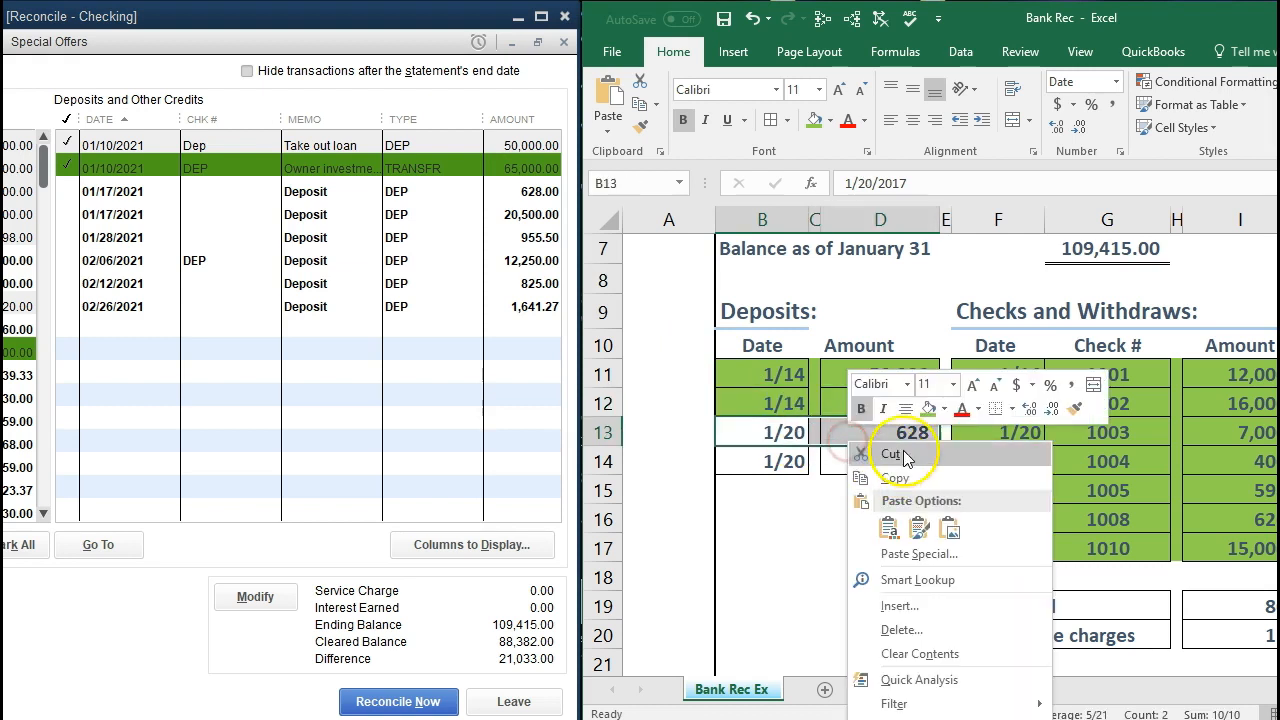
left_click(926, 409)
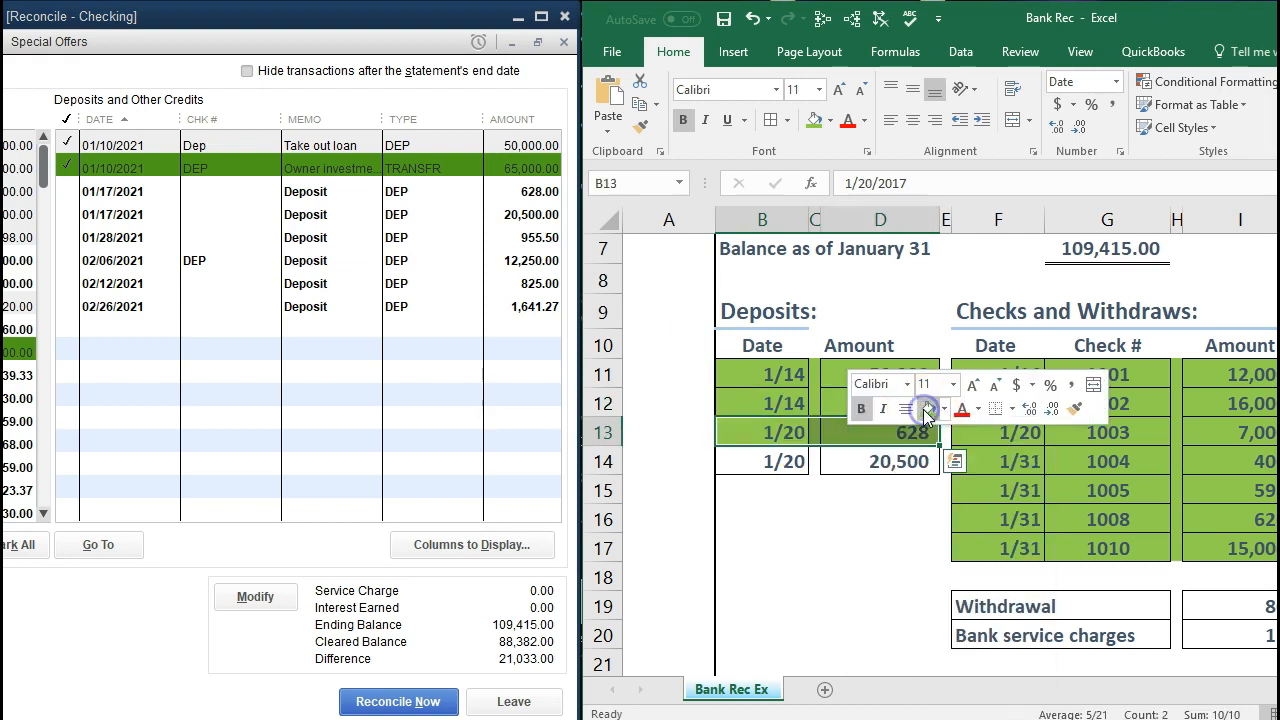
left_click(507, 192)
Mark the 20,500.00 deposit as cleared in QuickBooks and highlight its row green on the Excel statement
left_click(505, 214)
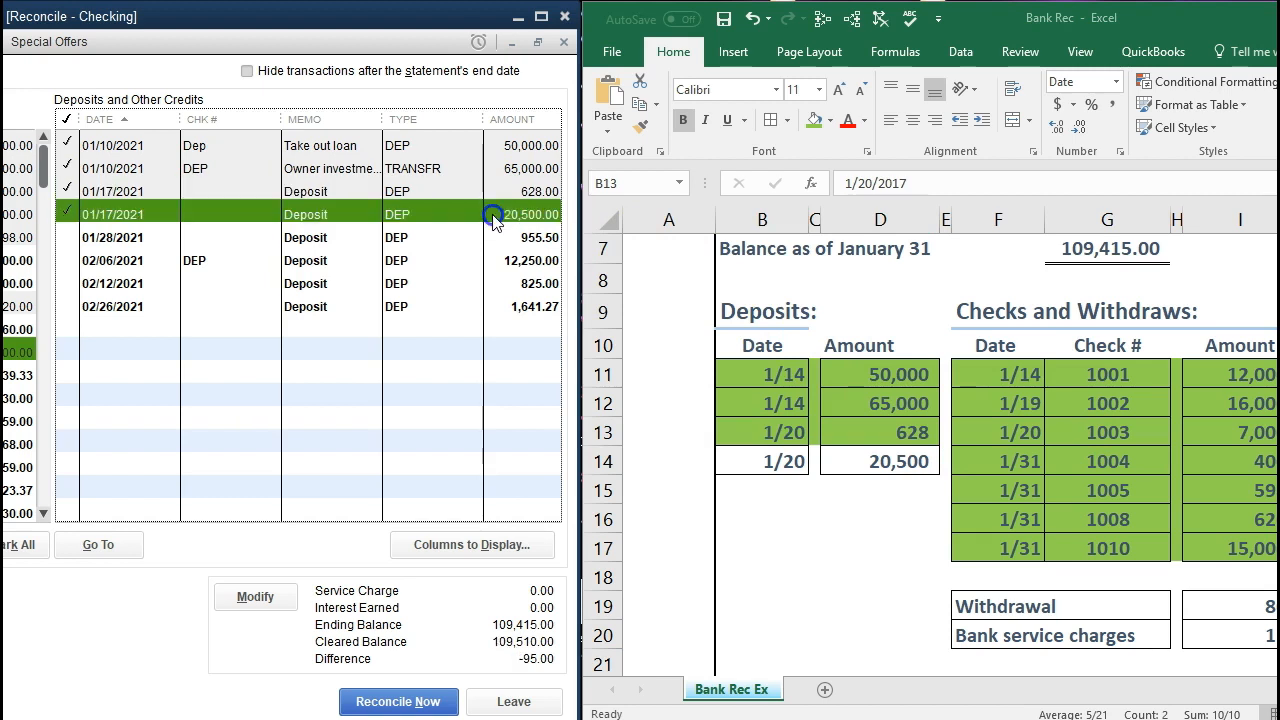
left_click_drag(785, 460, 856, 460)
right_click(856, 460)
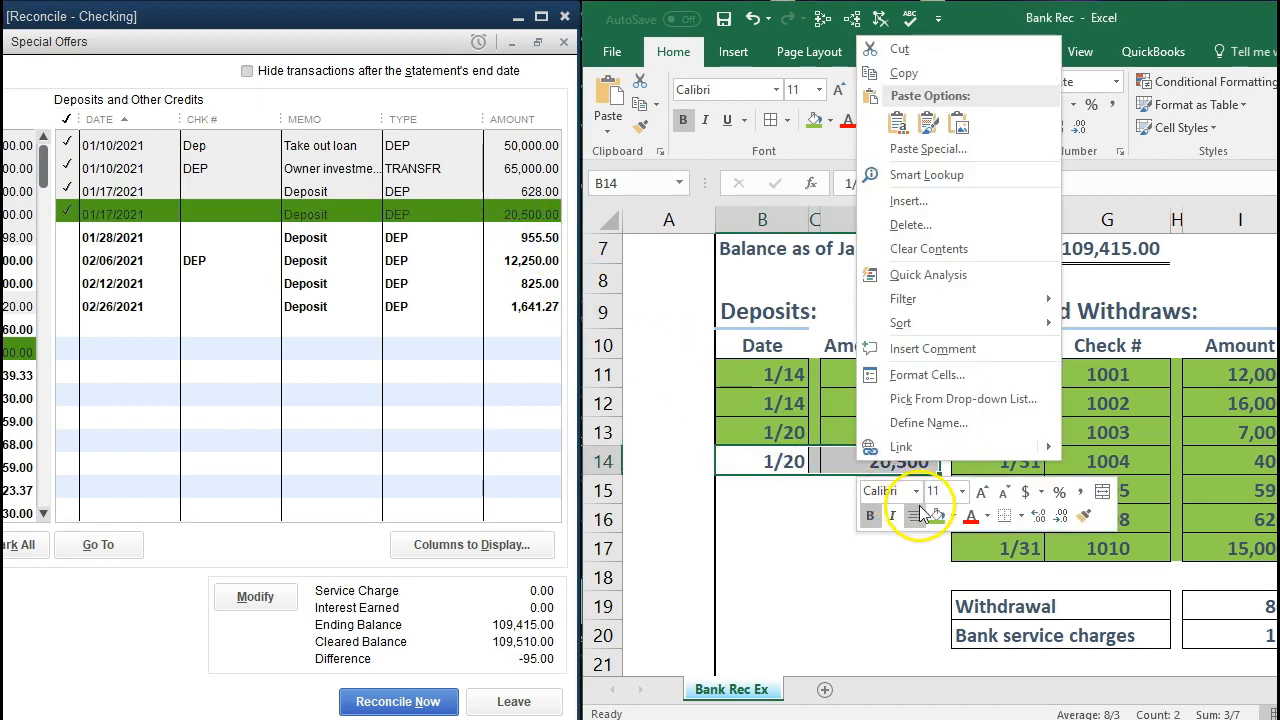
left_click(937, 515)
left_click(794, 580)
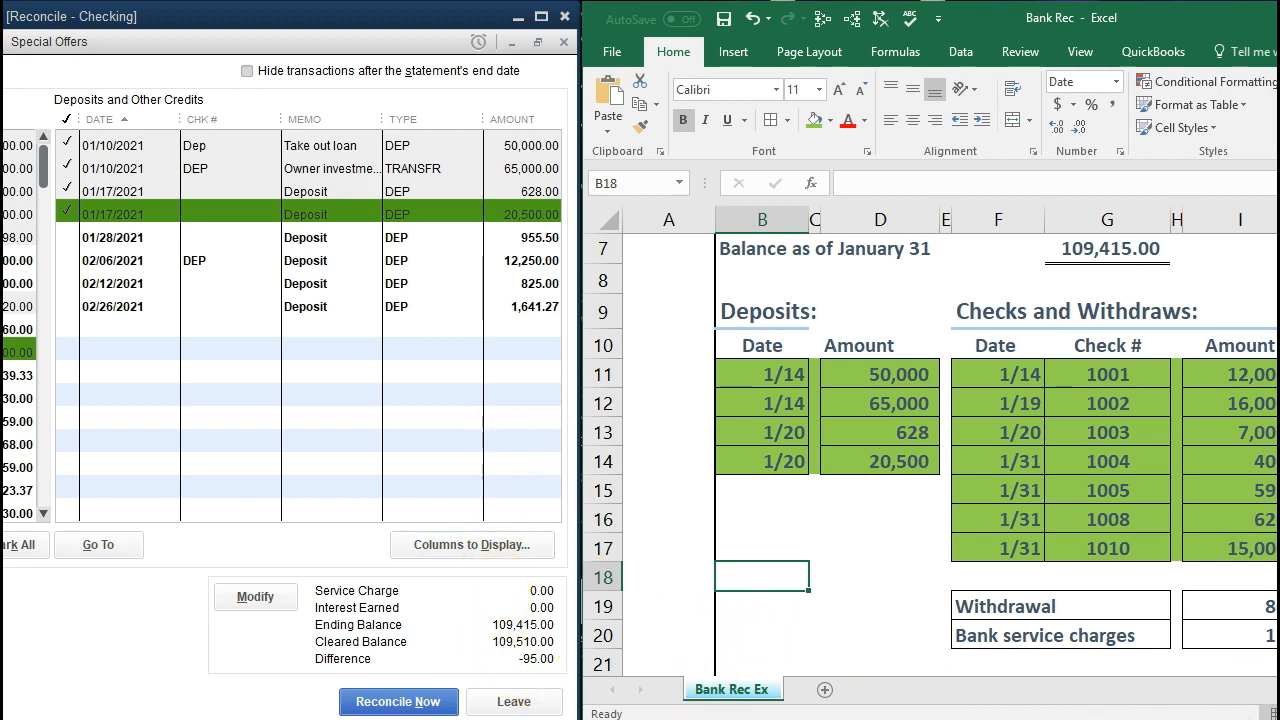
Examine the Excel bank statement for the withdrawal and bank service charge lines that are not highlighted as matched
scroll(950, 440, "right", 3)
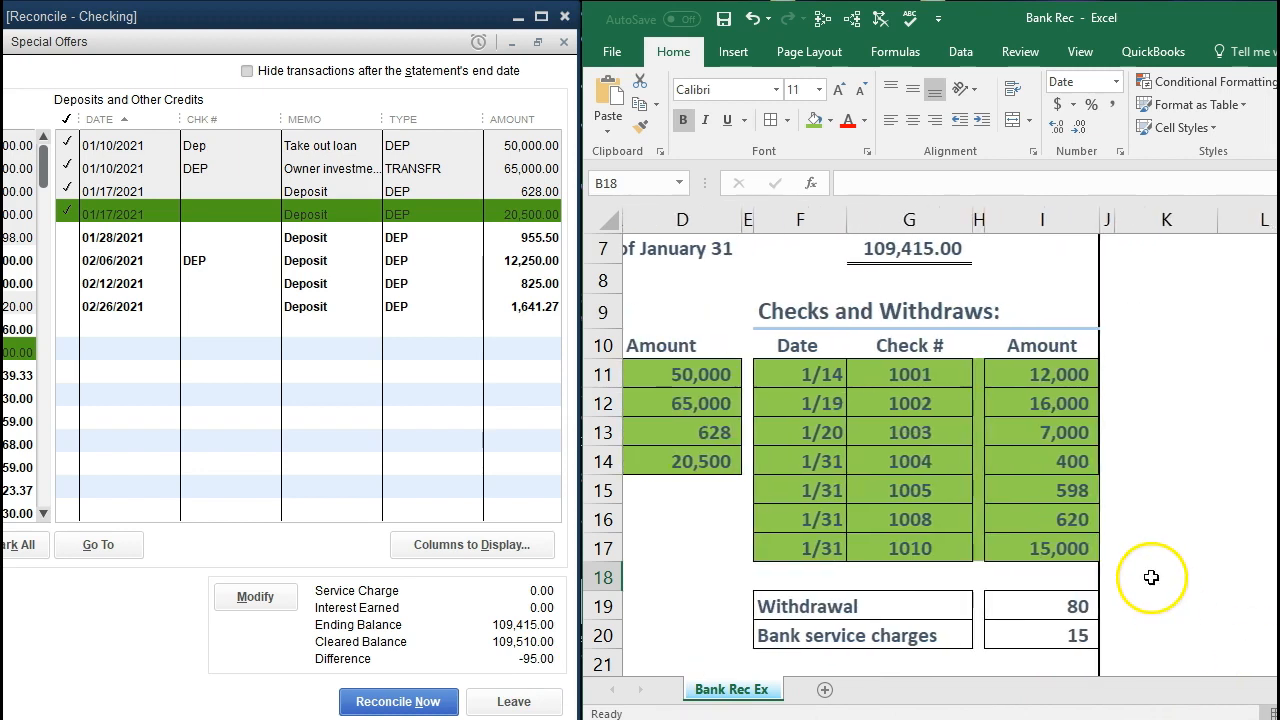
scroll(1144, 548, "down", 1)
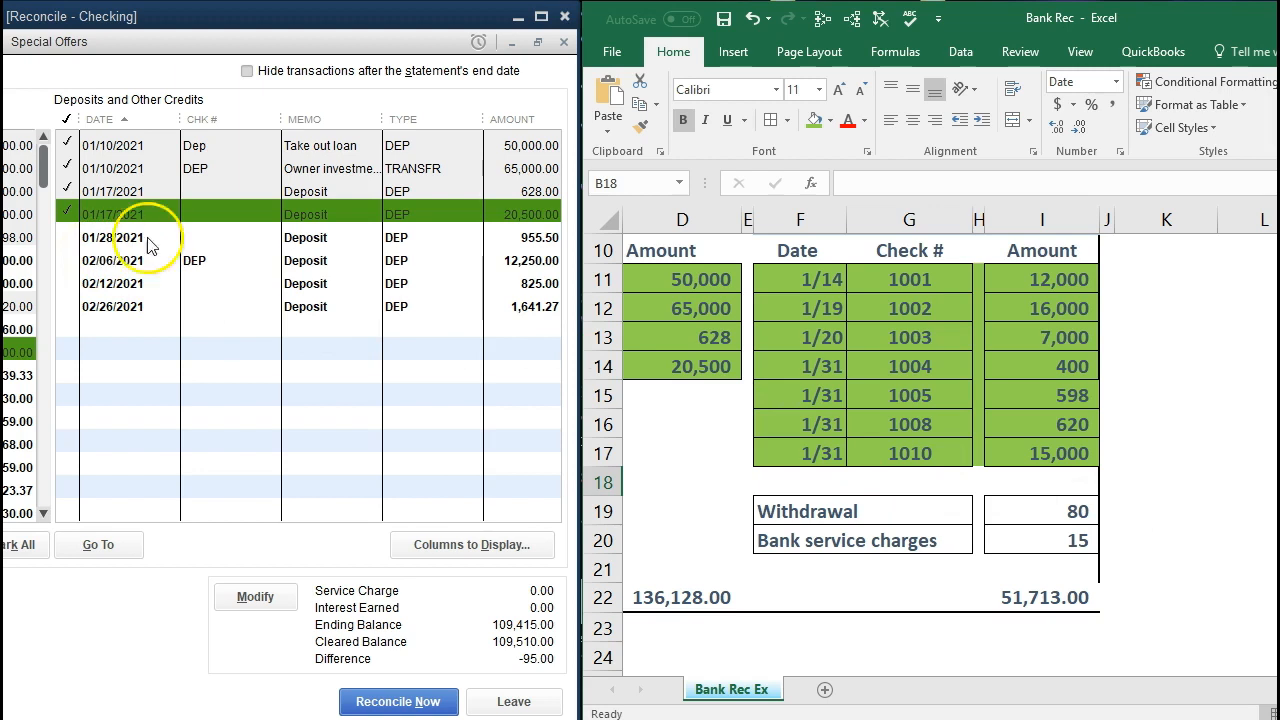
left_click(768, 363)
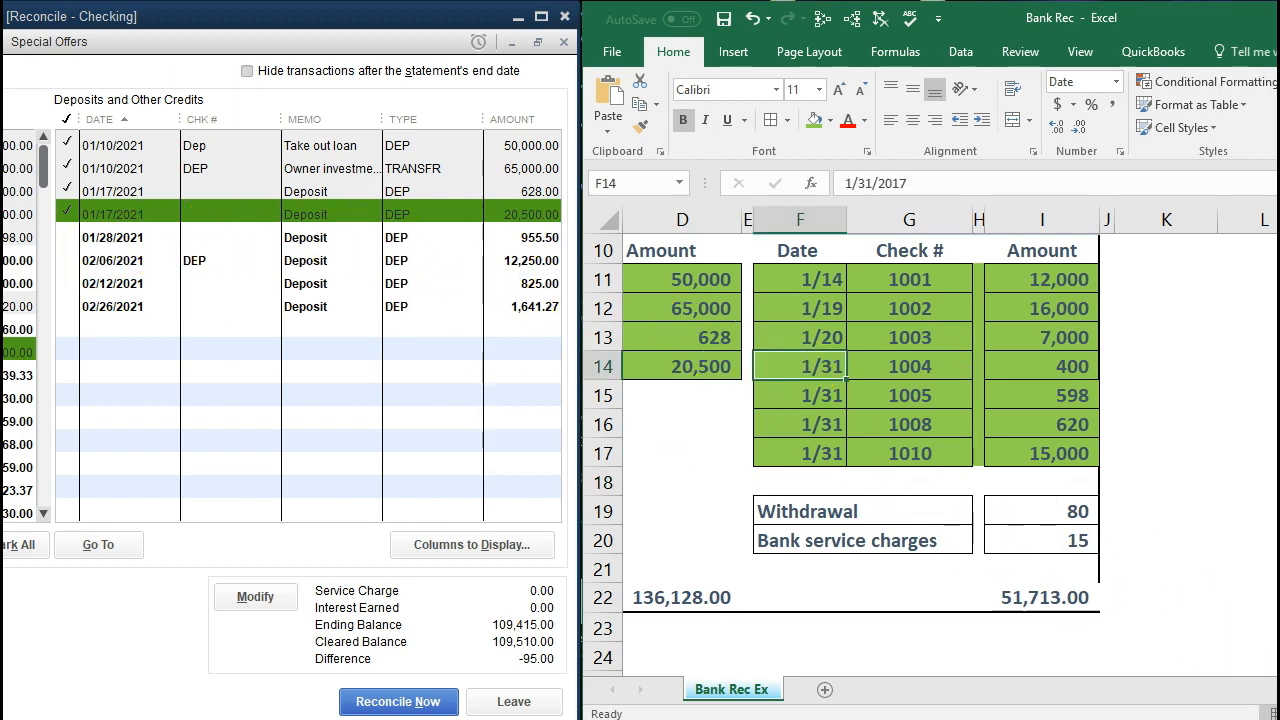
scroll(945, 410, "left", 3)
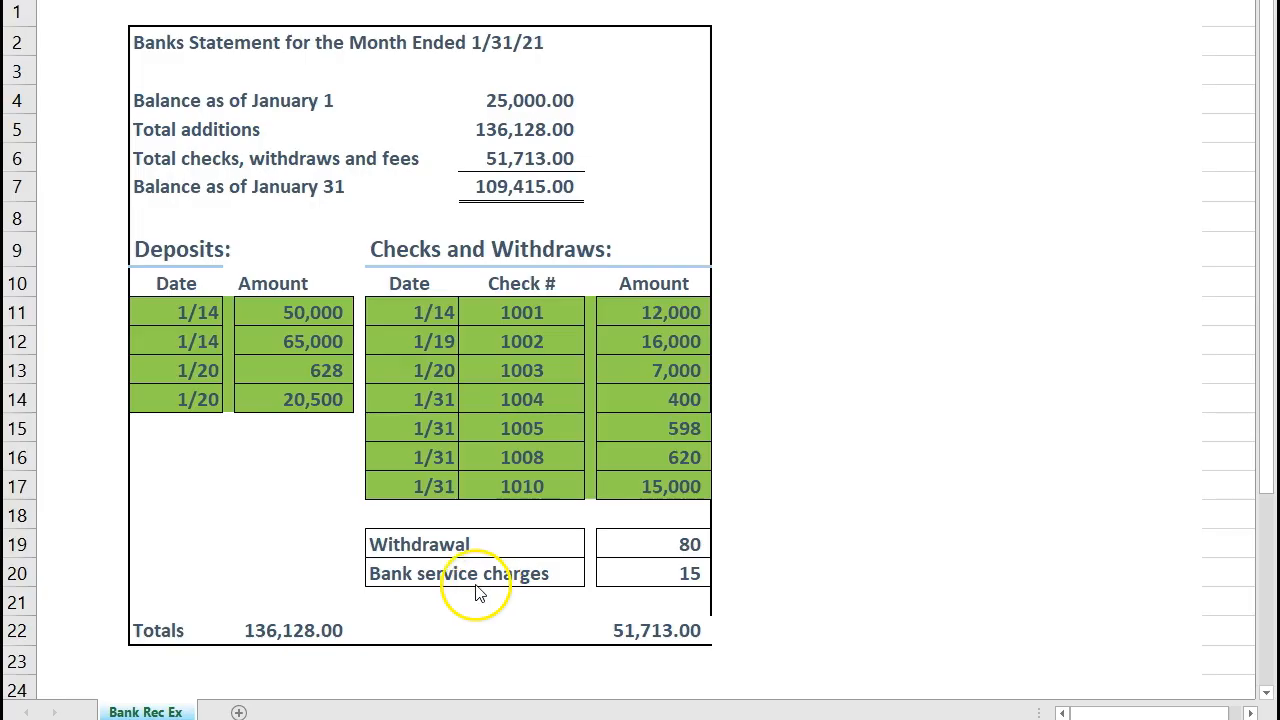
left_click(688, 550)
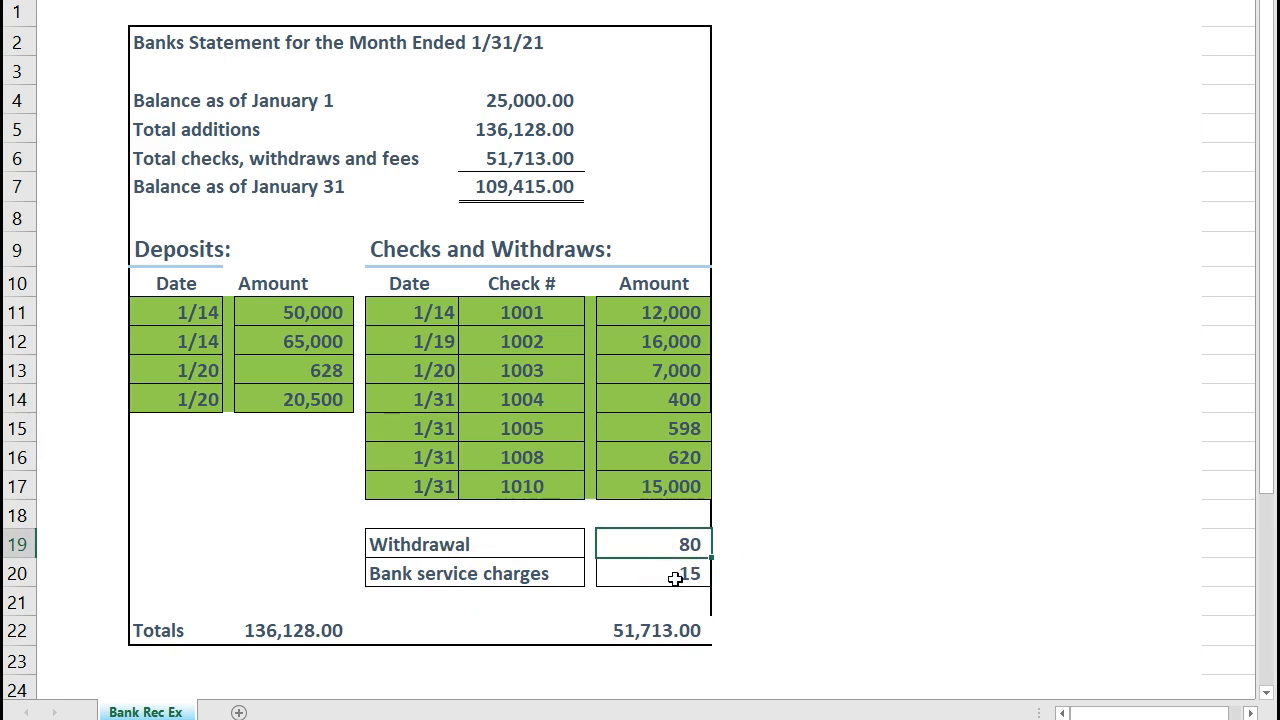
Switch to QuickBooks and open the Checking account register
left_click(246, 340)
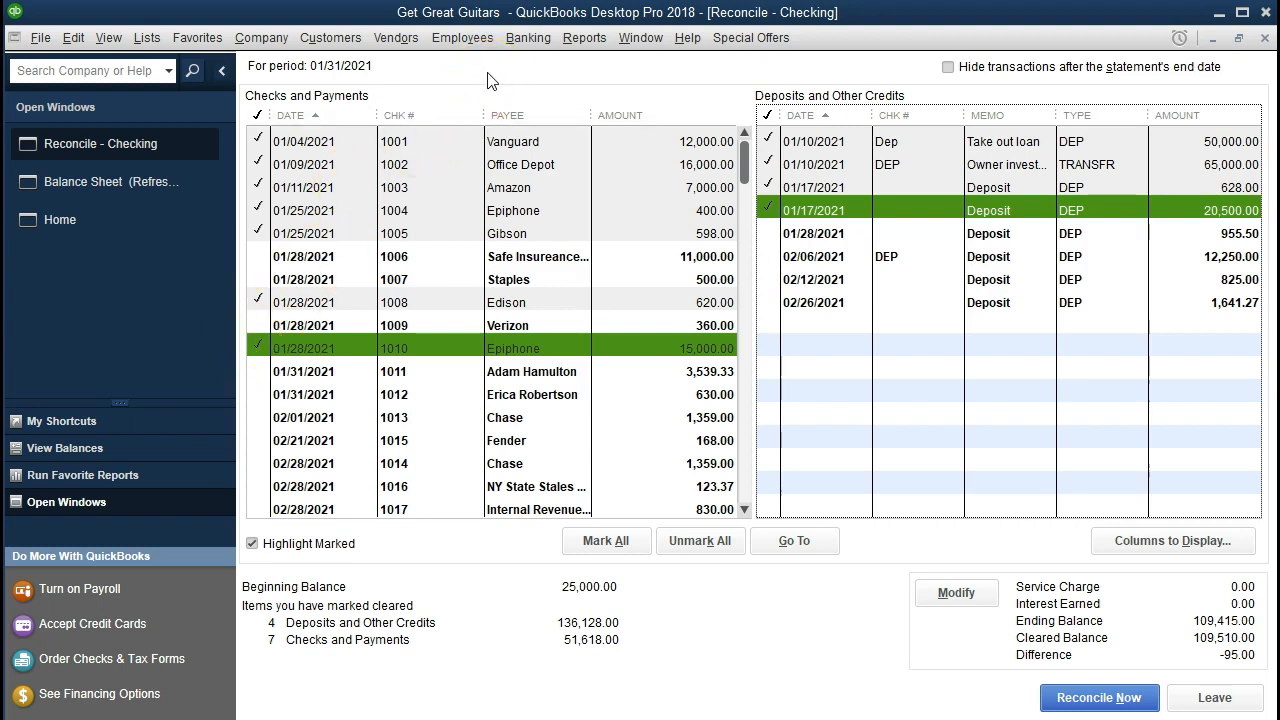
left_click(528, 38)
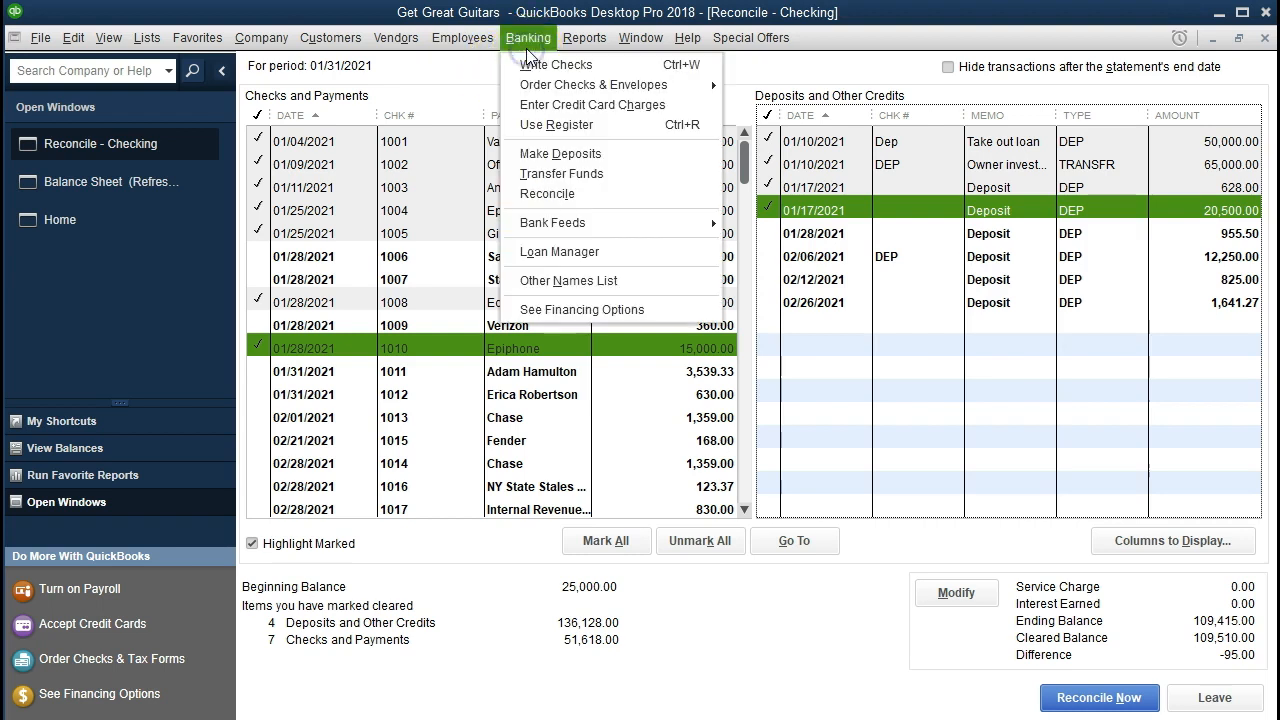
left_click(604, 131)
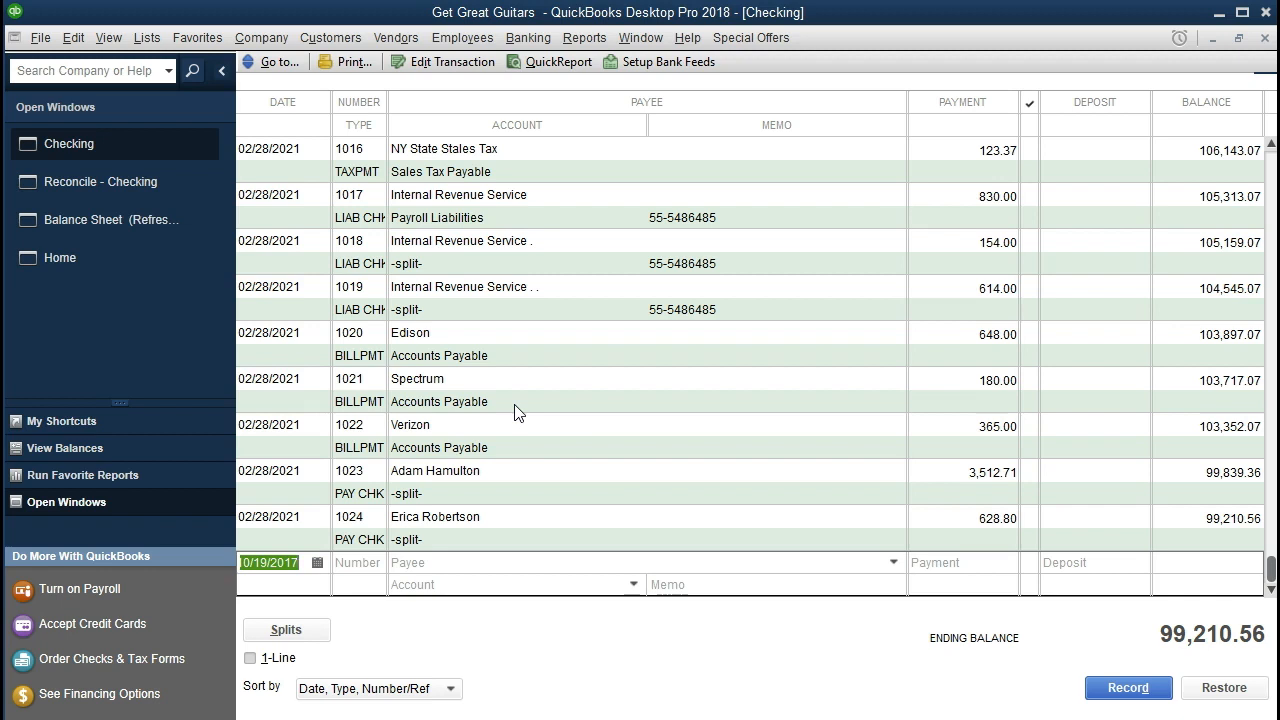
Begin a new register entry dated 01/31/2021 with the number Other and a payment of 80.00
type("013121")
key("Tab")
left_click(481, 562)
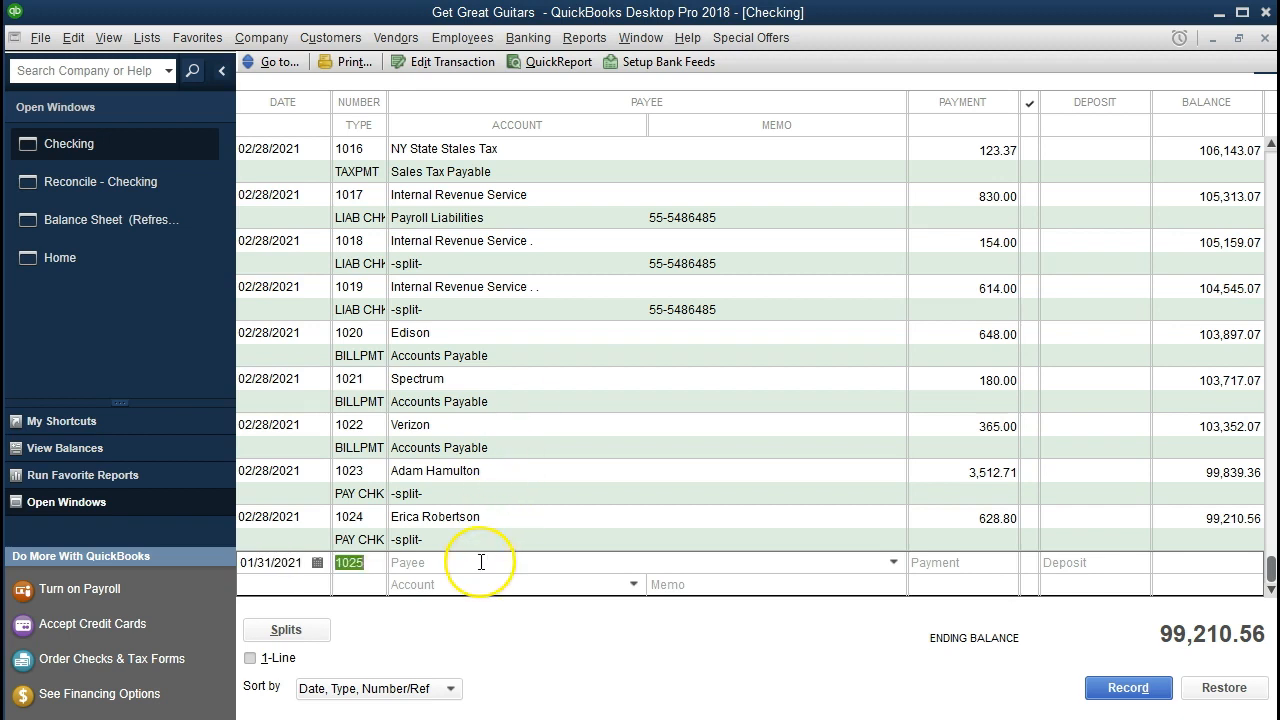
type("Other")
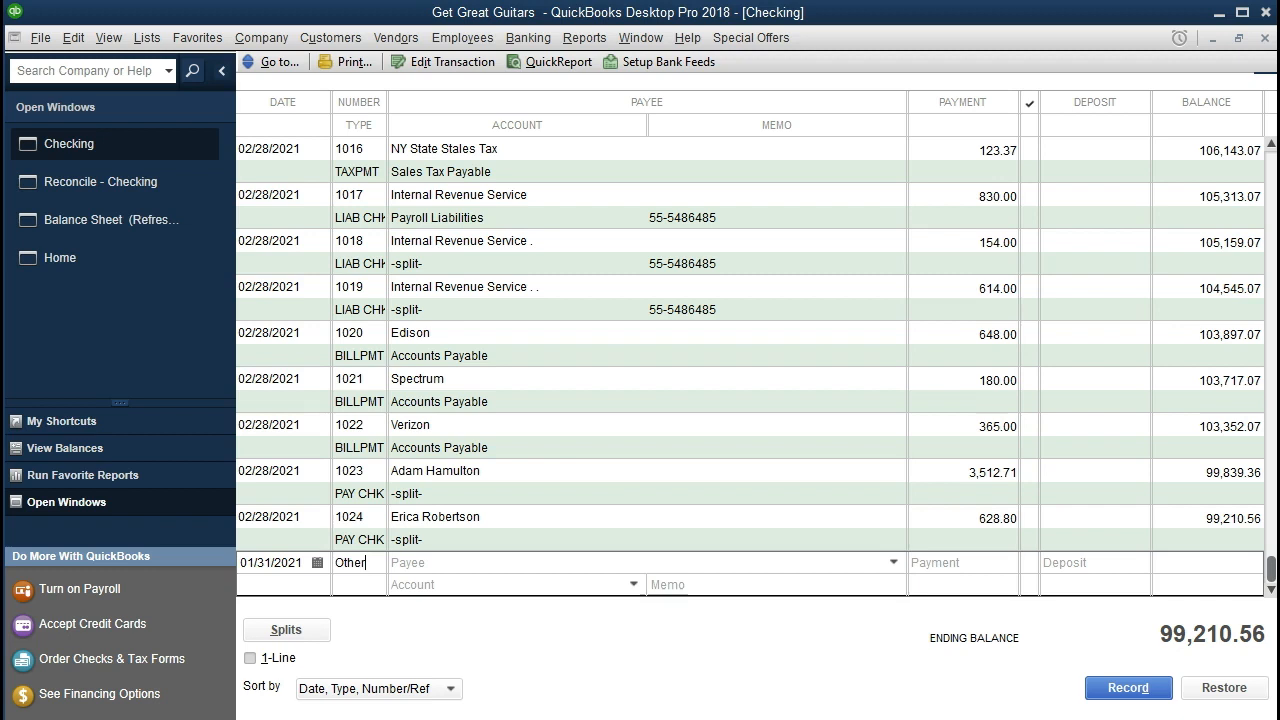
left_click(481, 562)
key("Tab")
type("80")
key("Tab")
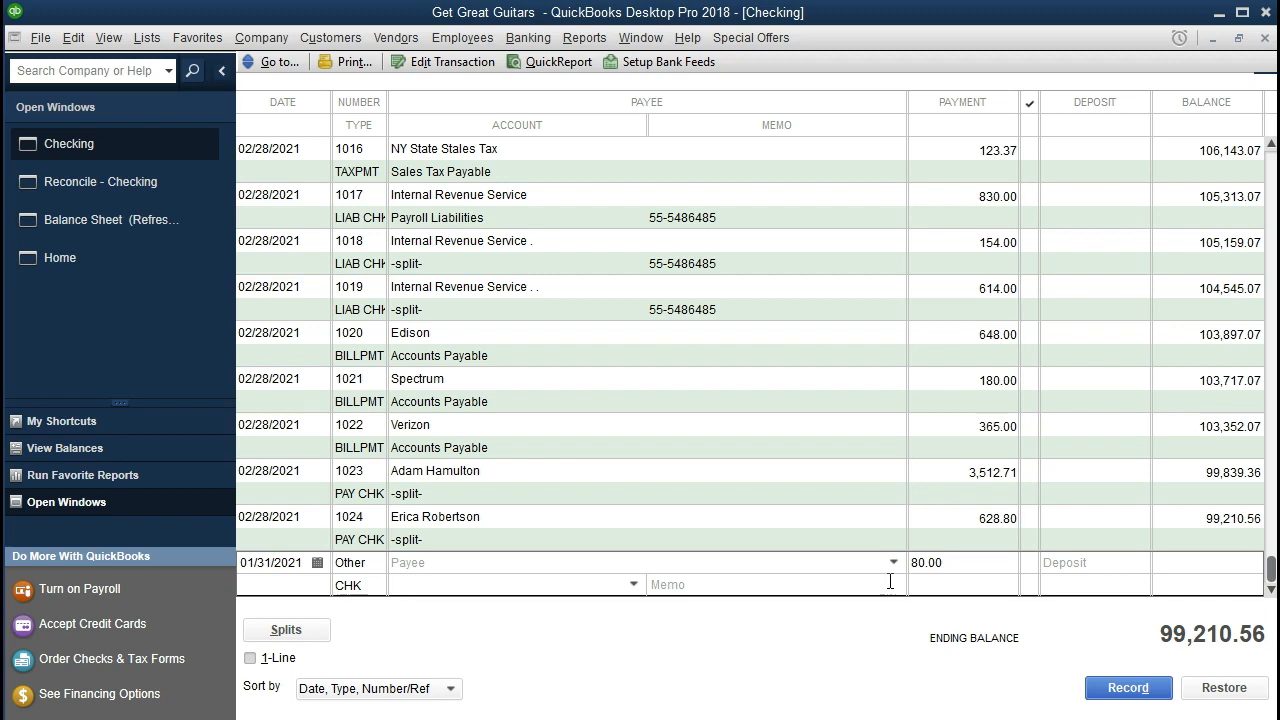
Look through the account list for a suitable expense account and enter Misc Expense as the account for the 80.00 payment
left_click(633, 584)
scroll(636, 450, "up", 4)
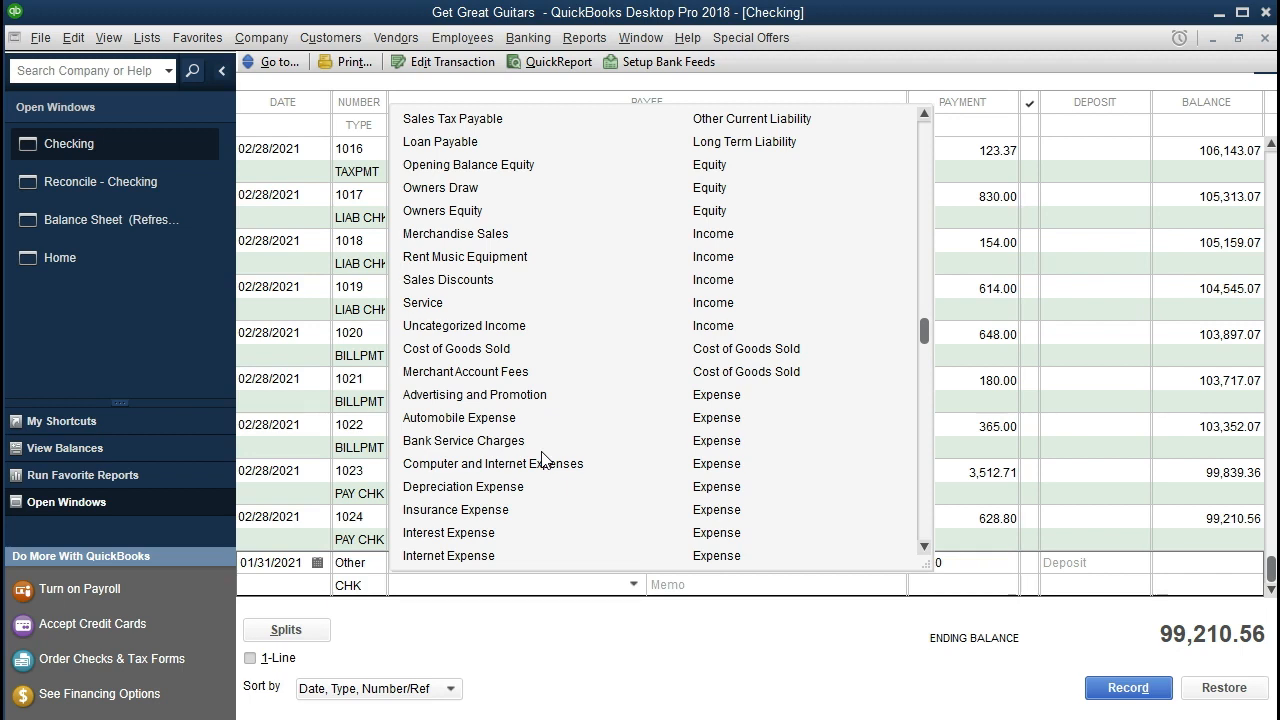
scroll(543, 459, "down", 2)
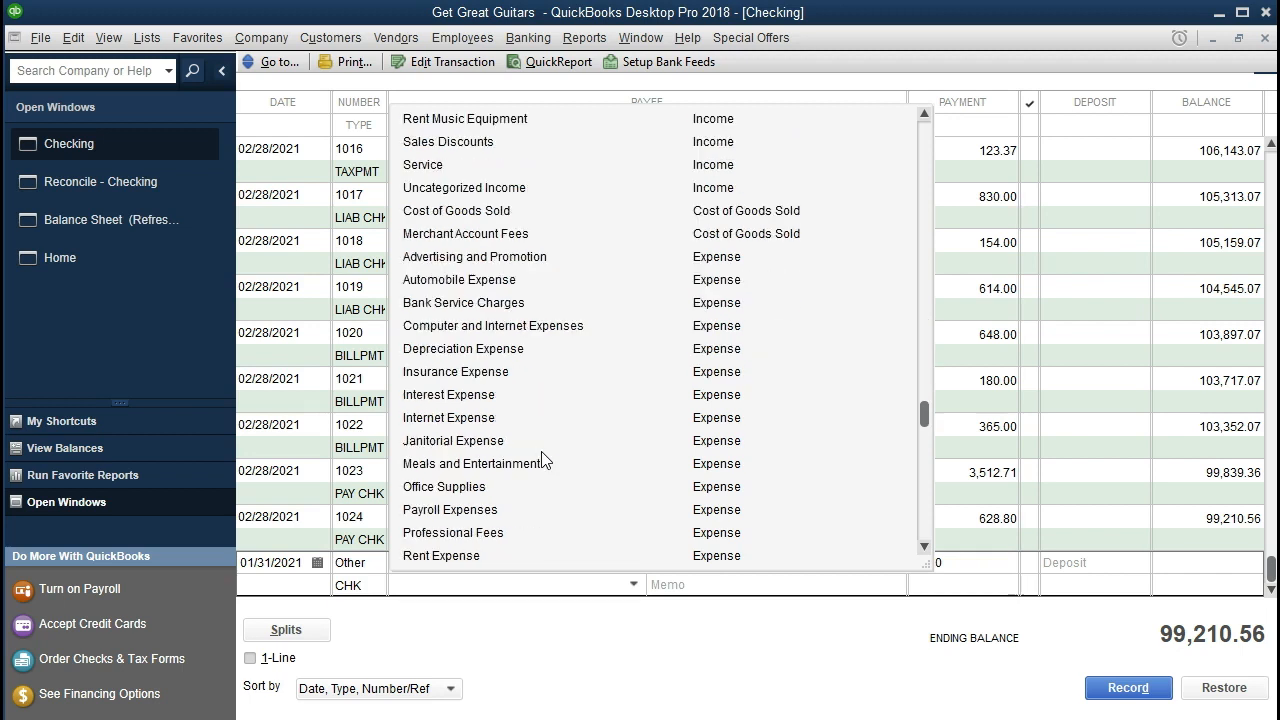
scroll(543, 459, "down", 3)
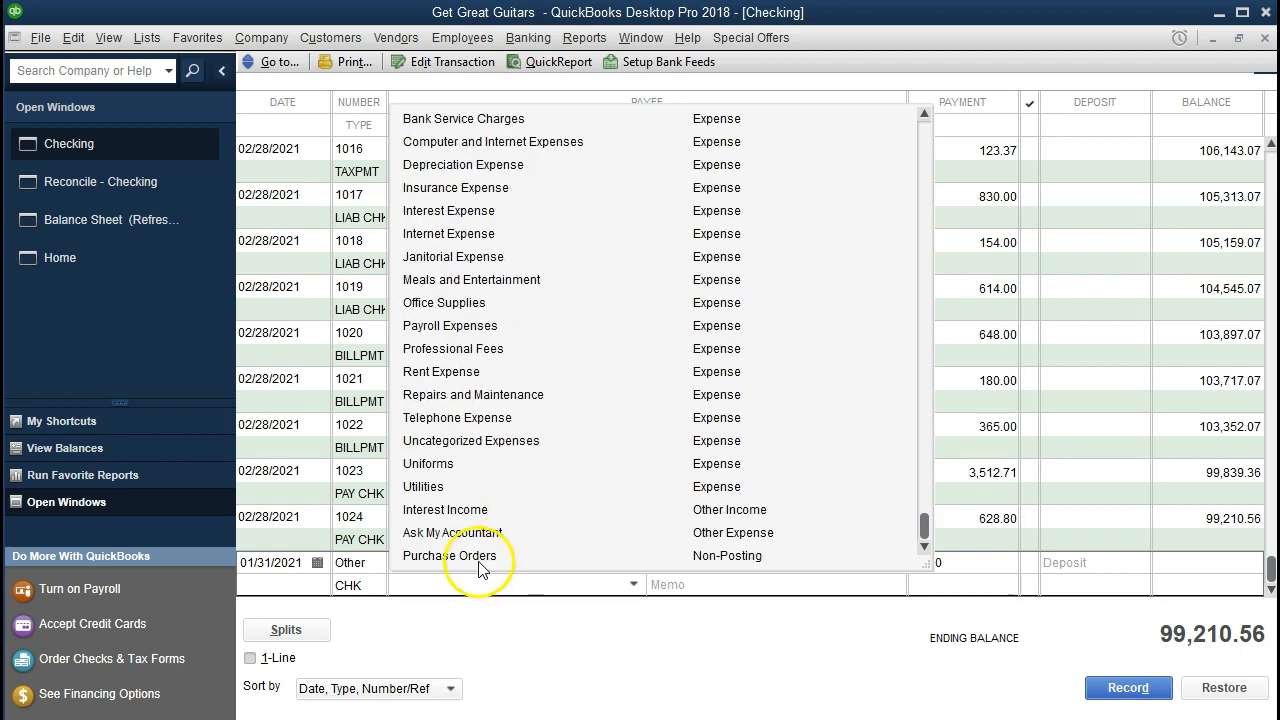
left_click(434, 582)
type("Mis")
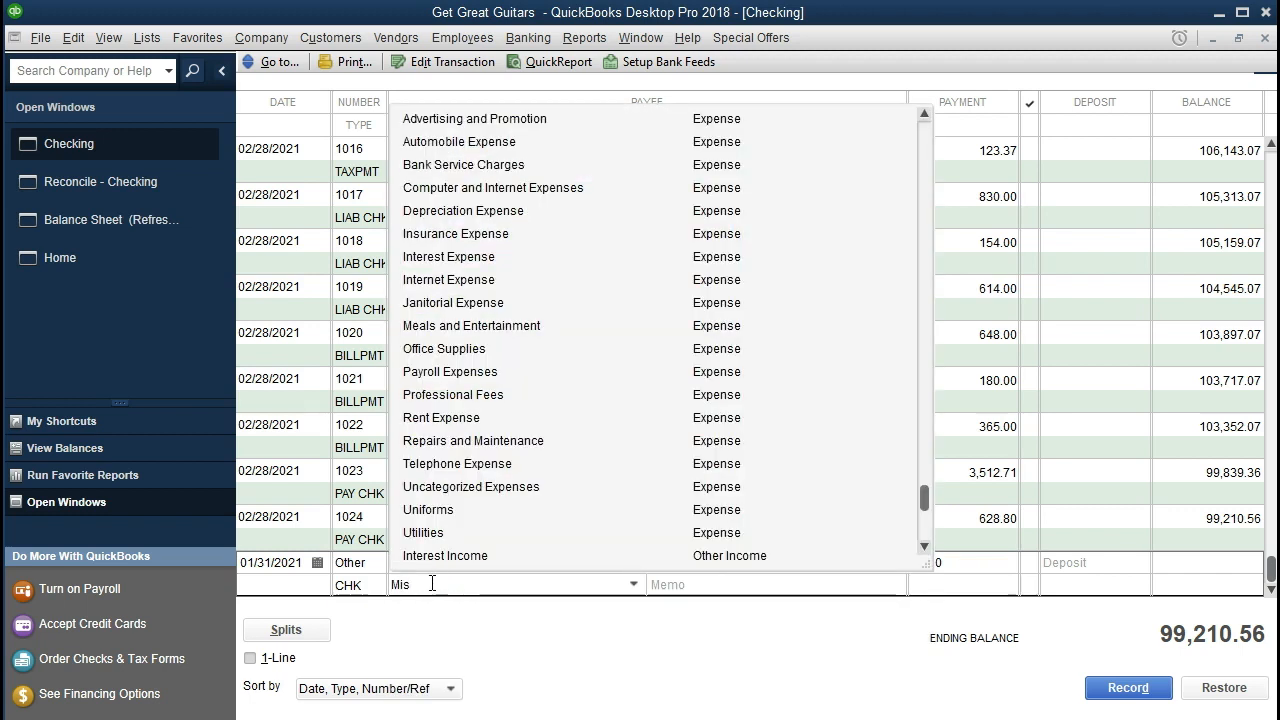
type("c")
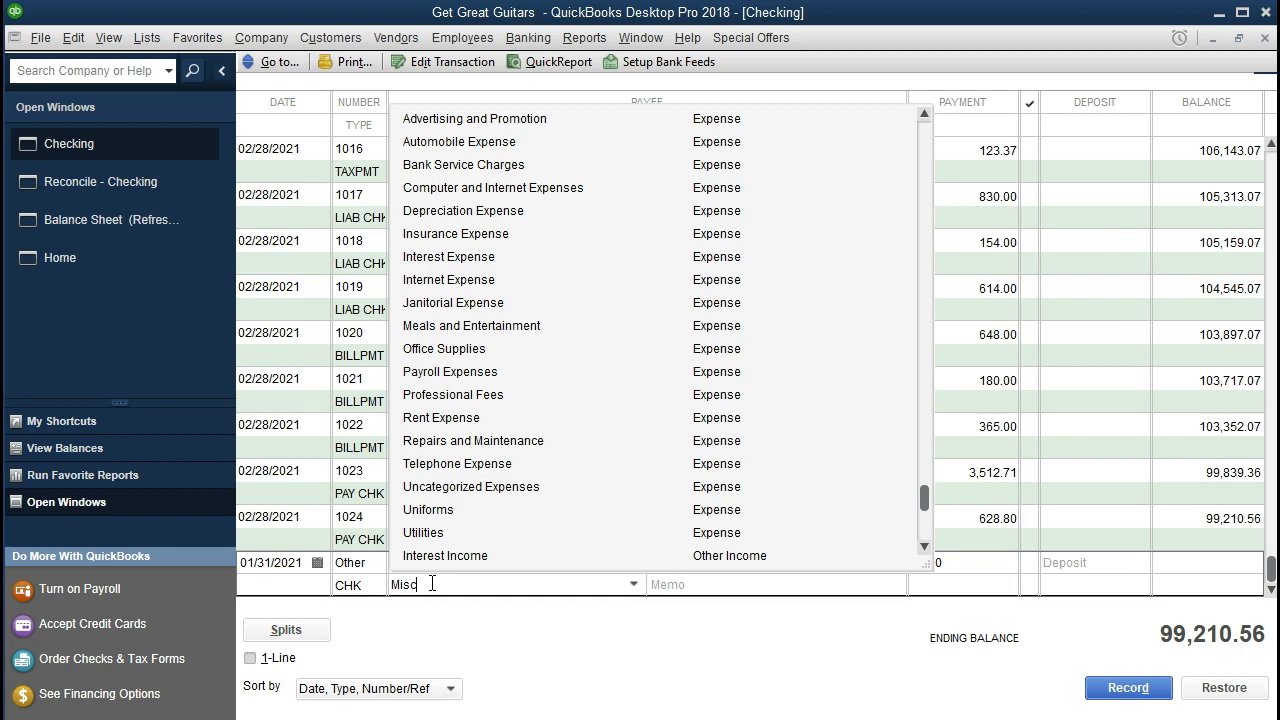
type(" Expense")
left_click(492, 592)
key("Tab")
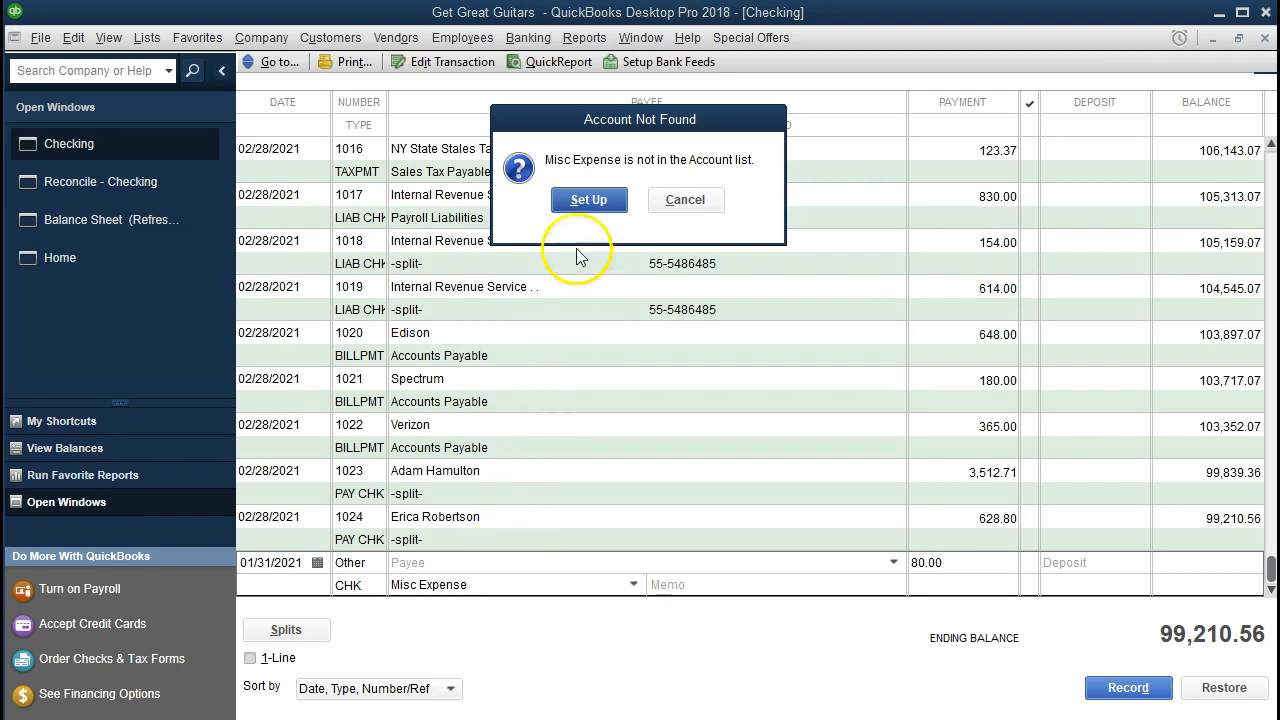
Set up Misc Expense as a new account of type Expense, leave its tax line unassigned, and save it
left_click(589, 208)
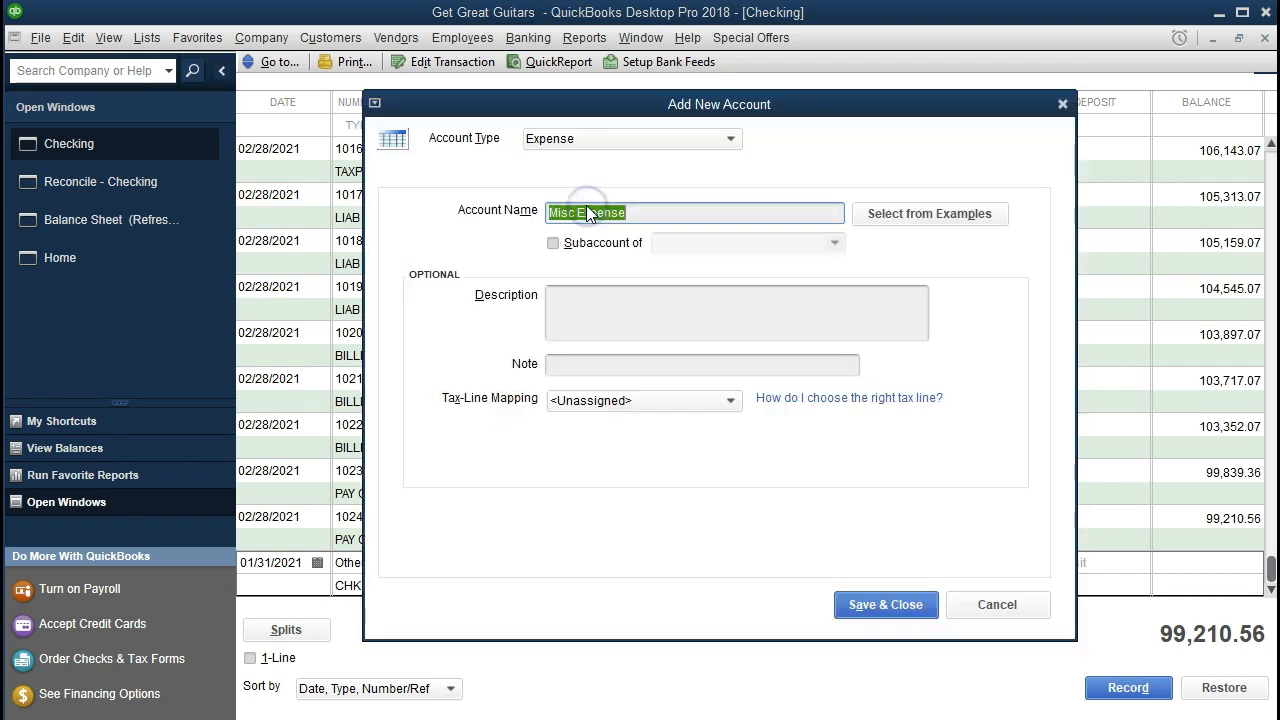
left_click(730, 139)
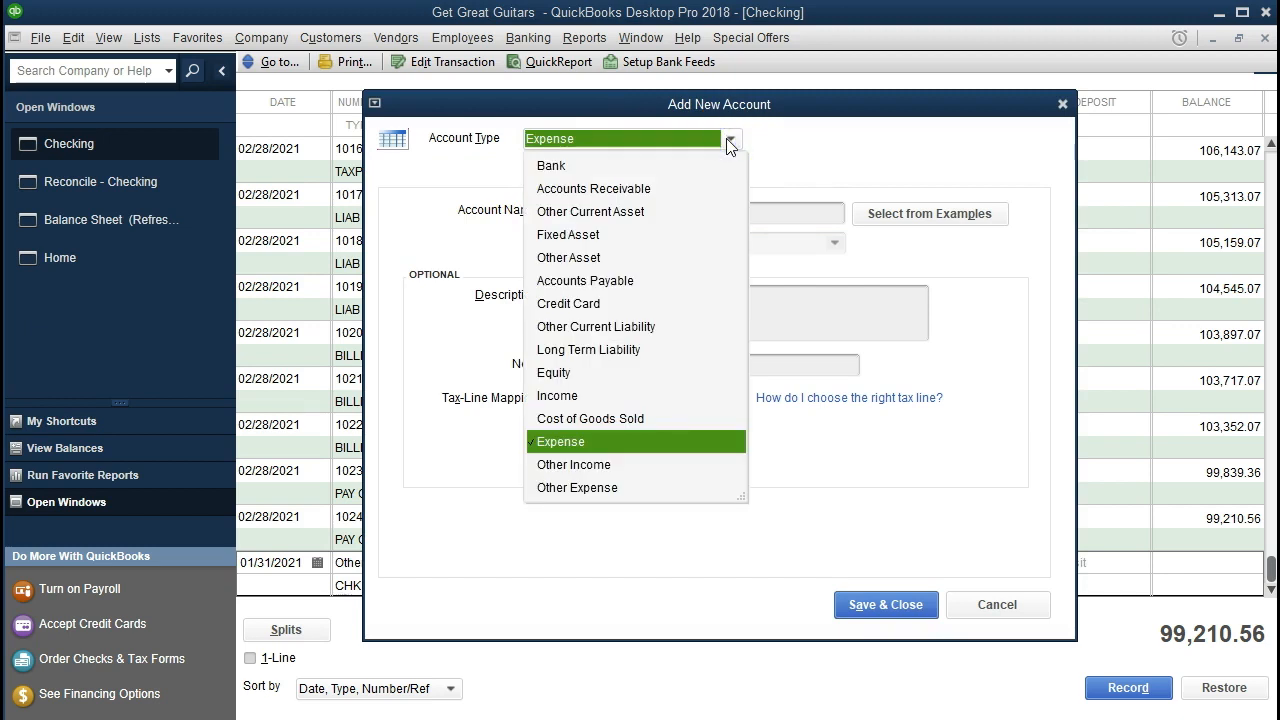
left_click(730, 140)
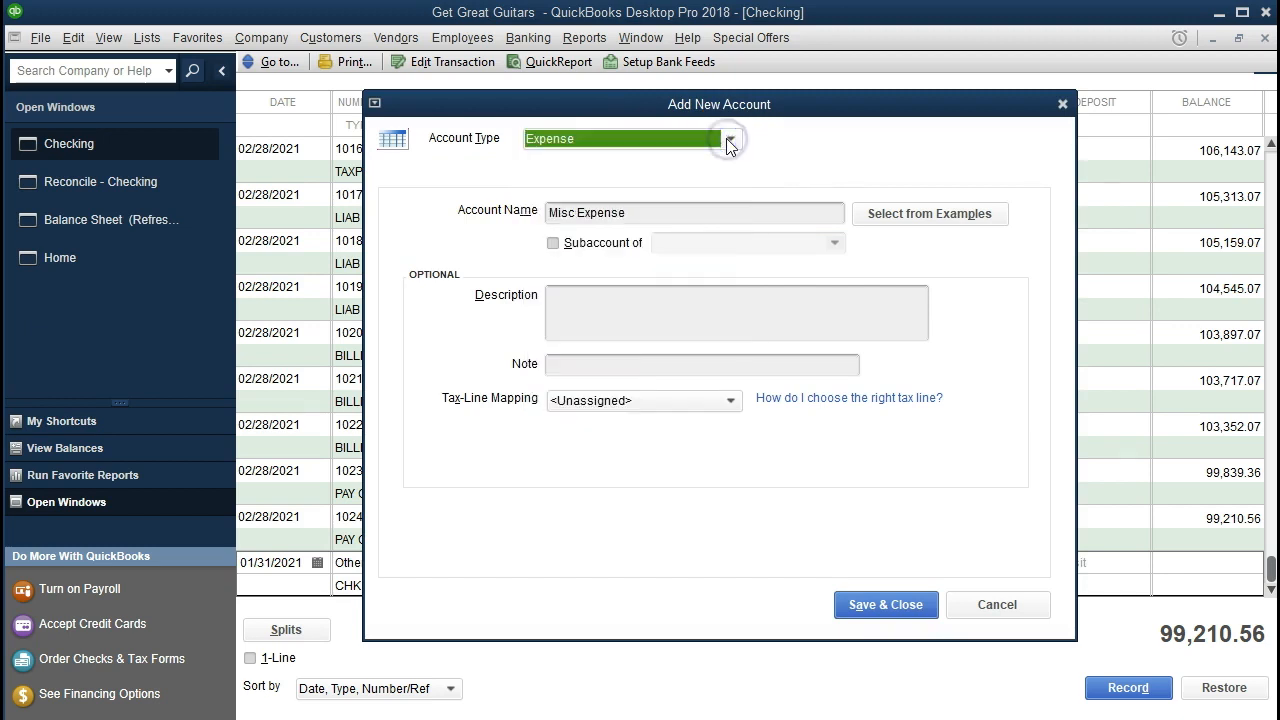
key("Tab")
key("Tab")
key("Tab")
key("Tab")
key("Tab")
key("Tab")
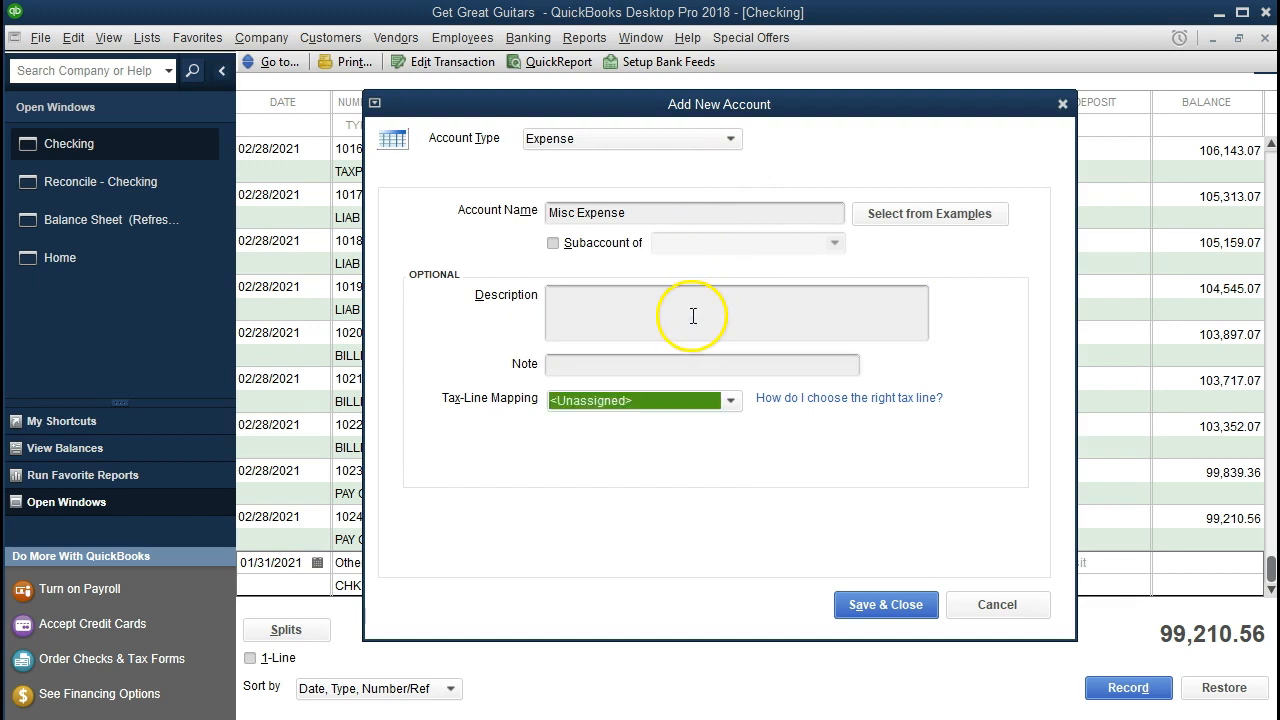
left_click(895, 606)
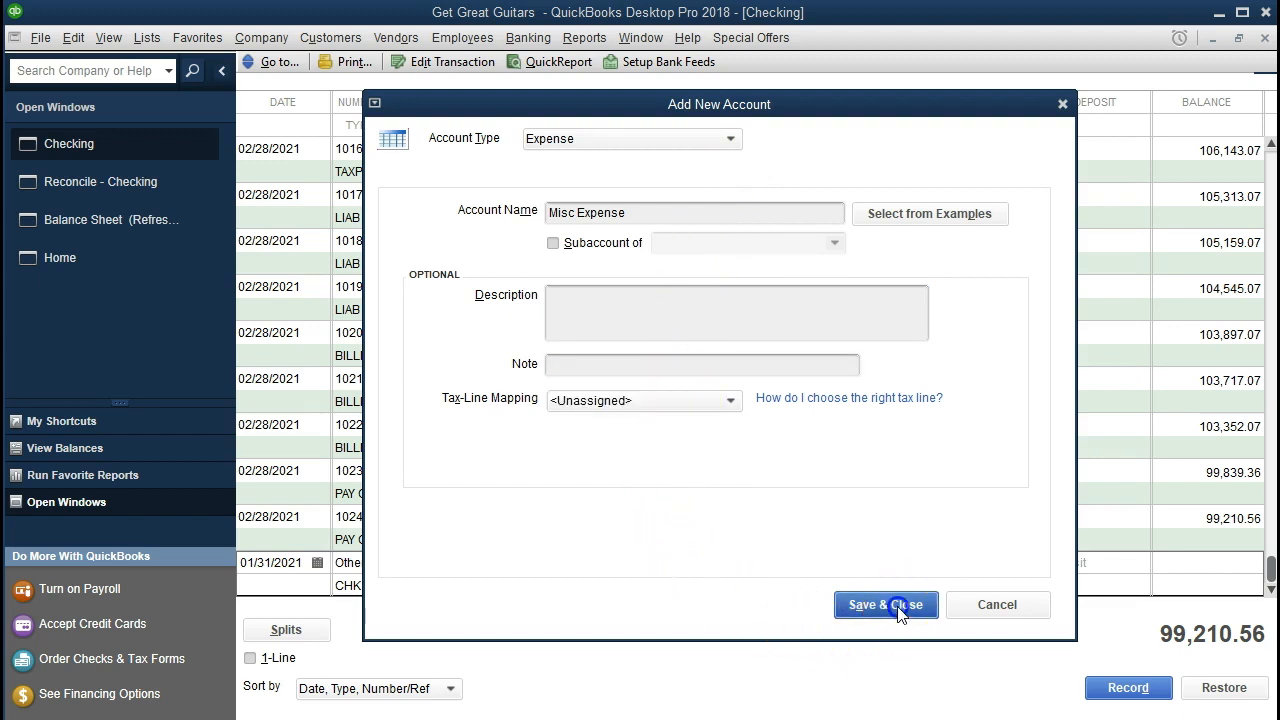
Record the 80.00 Misc Expense payment without a memo and mark it as cleared in the Checking reconciliation
left_click(738, 586)
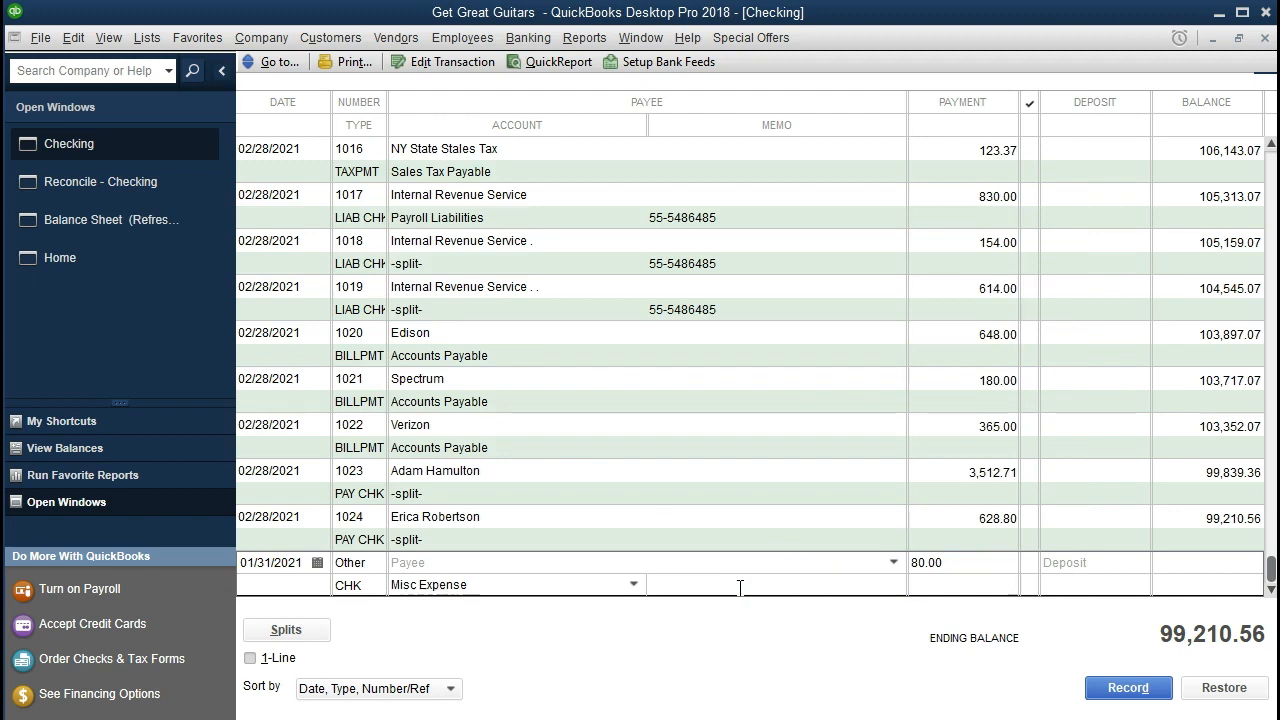
key("Return")
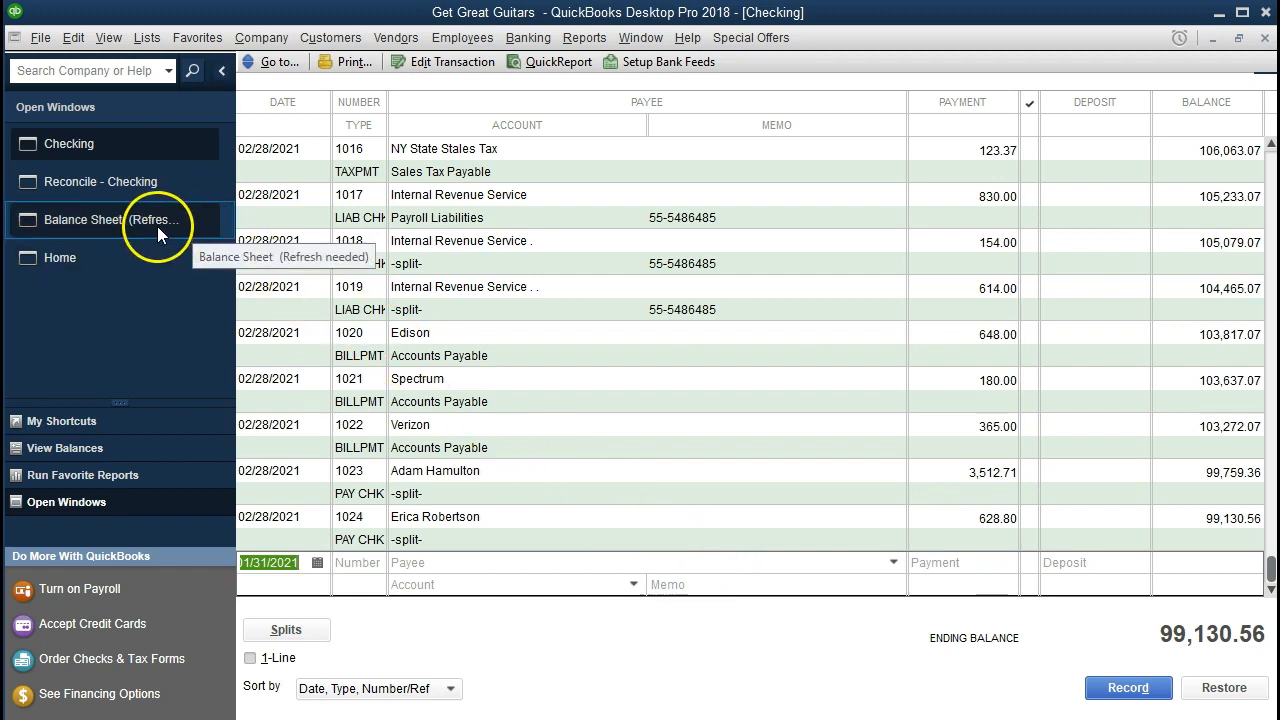
left_click(139, 184)
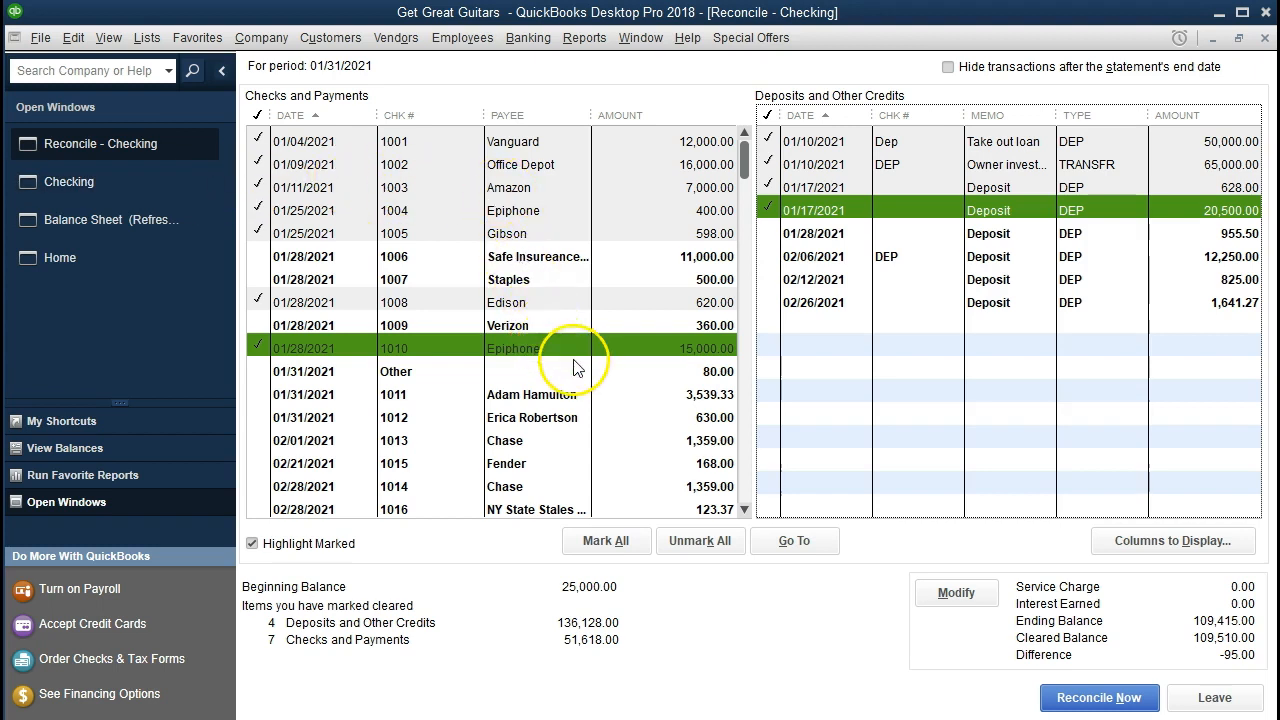
left_click(678, 374)
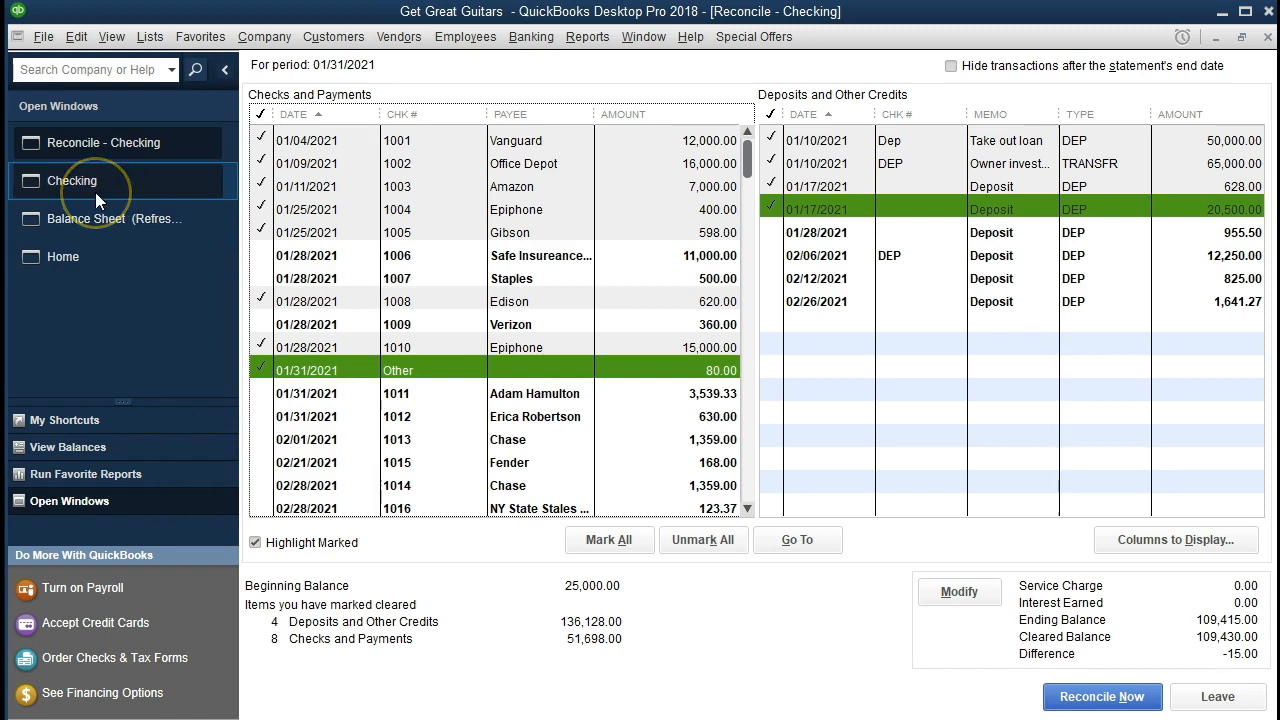
Begin another Checking register entry dated 01/31/2021 with the number Other and a payment of 15.00
left_click(95, 192)
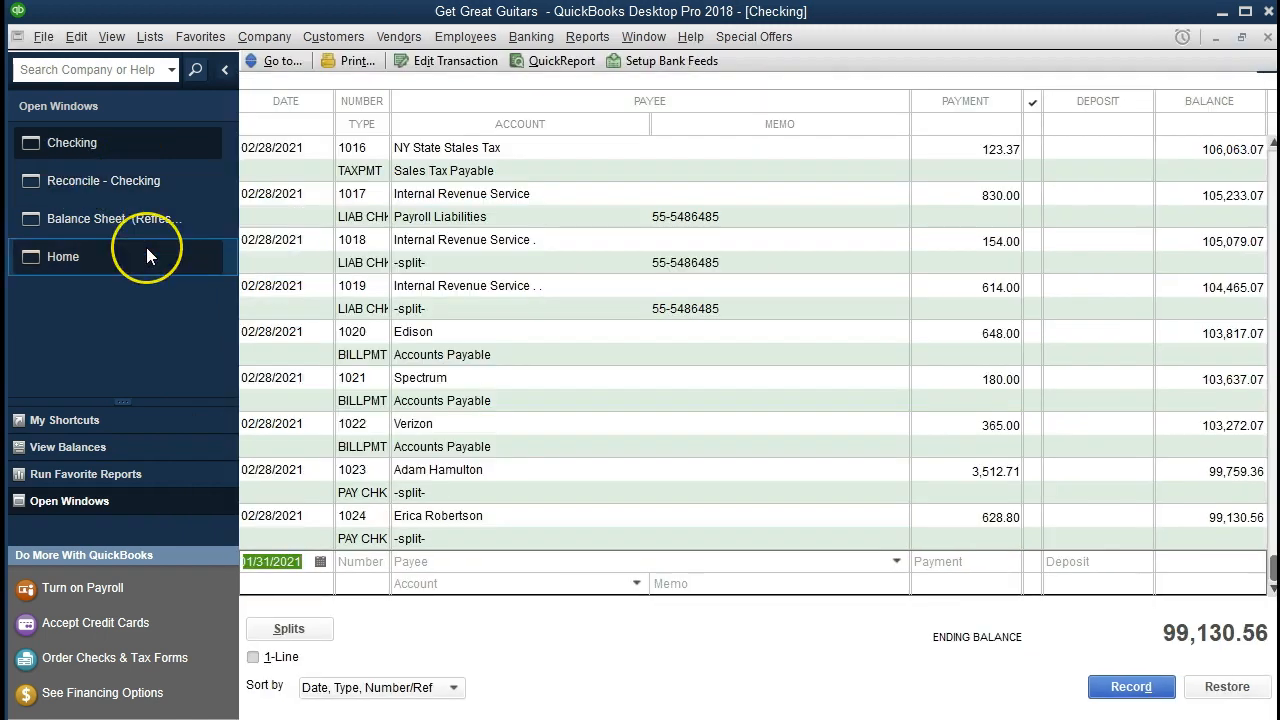
key("Tab")
type("Other")
key("Tab")
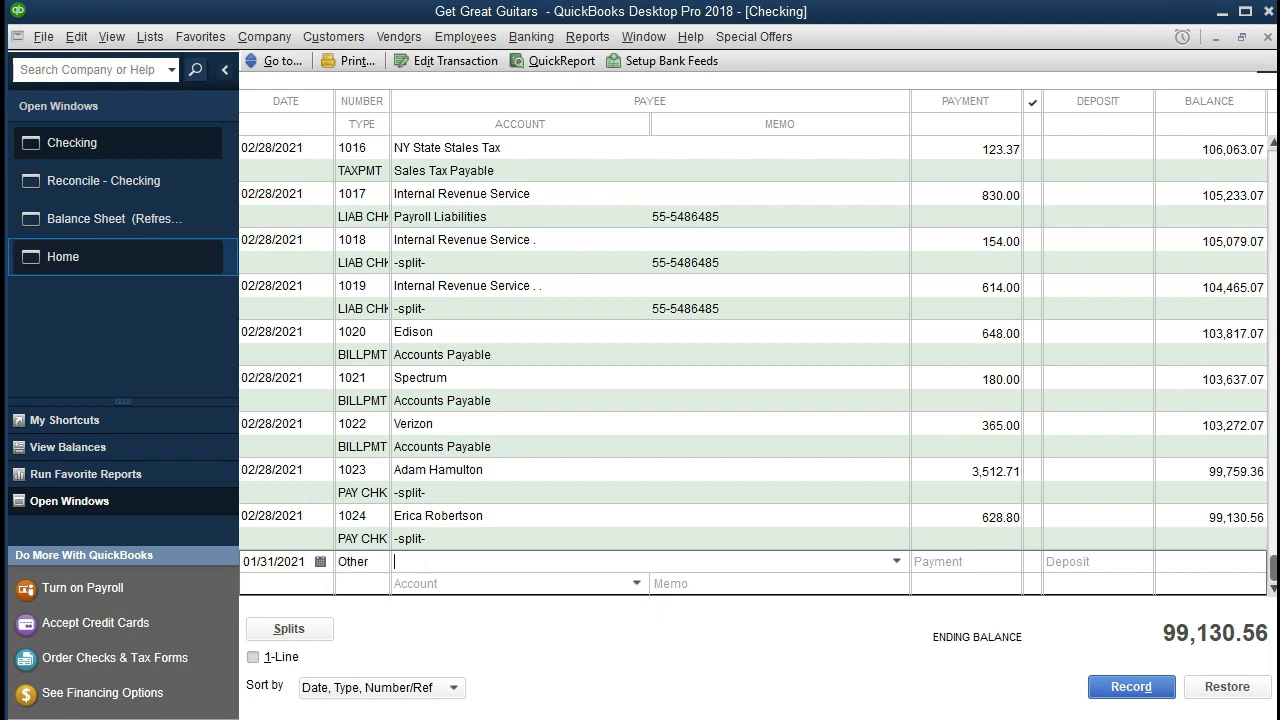
key("Tab")
type("15")
key("Tab")
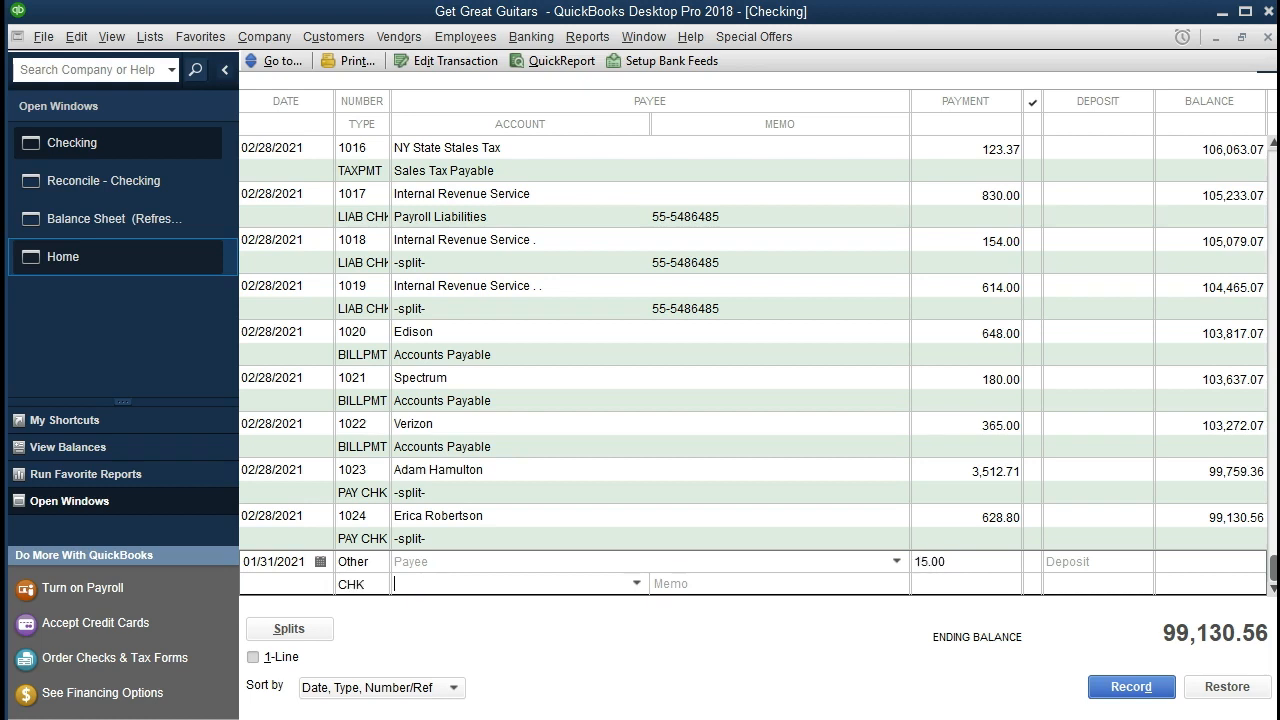
Record the 15.00 payment to the Bank Service Charges account and mark it as cleared in the Checking reconciliation
type("Bank Service Charges")
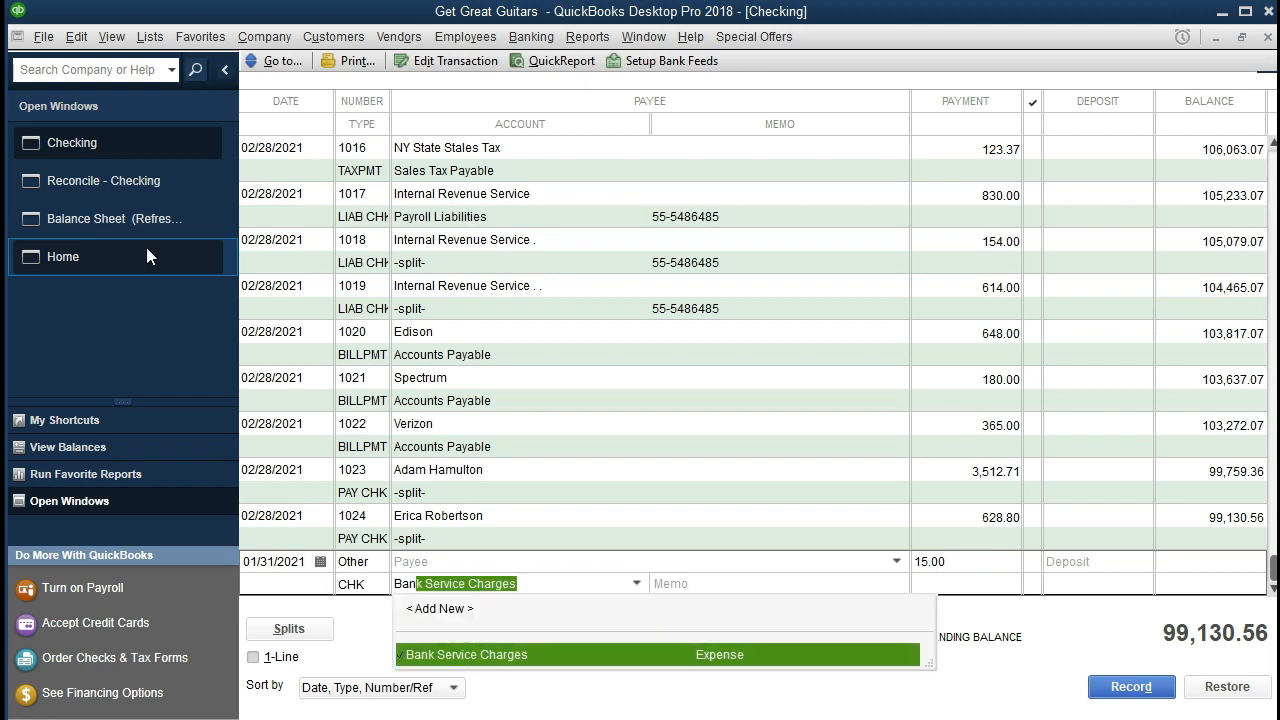
left_click(511, 666)
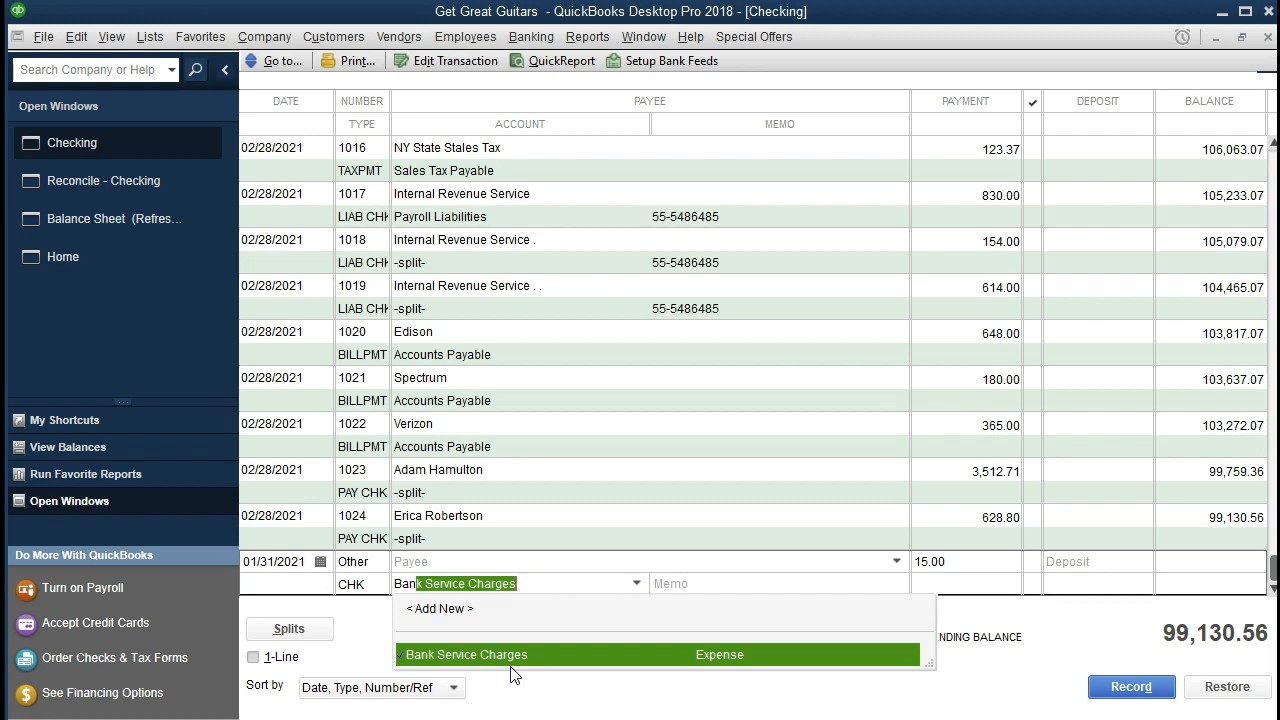
left_click(676, 652)
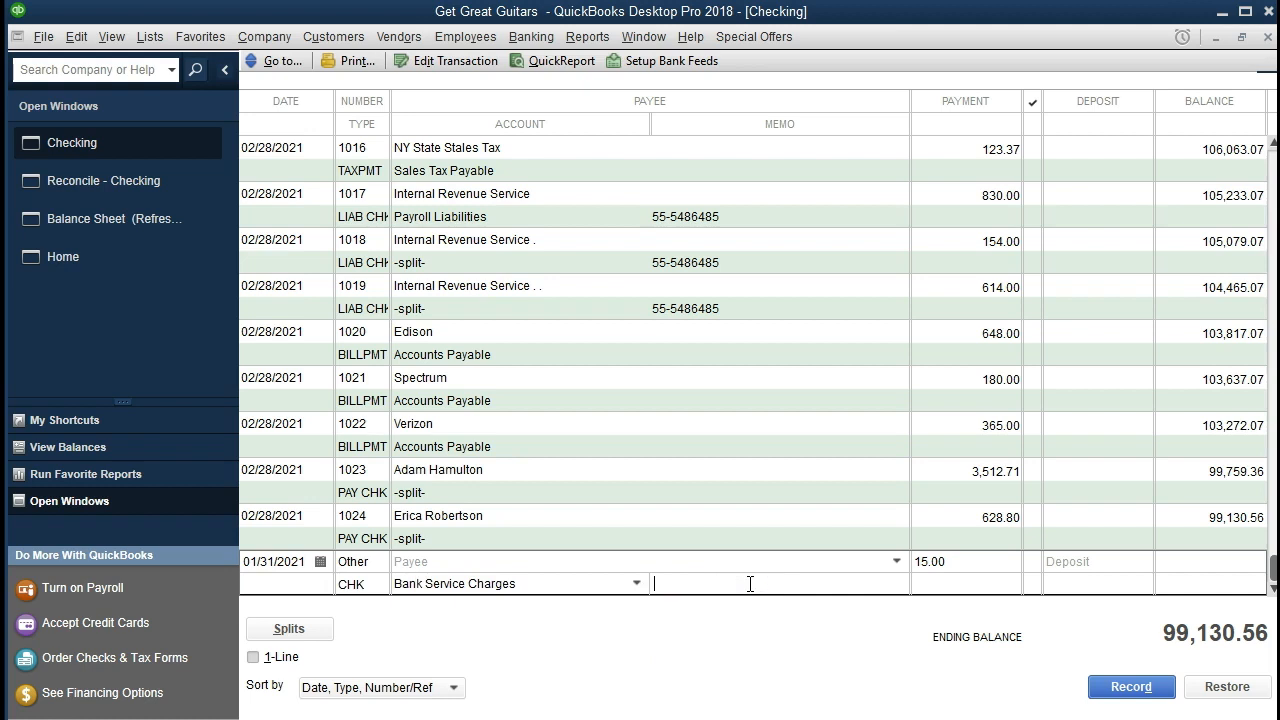
key("Return")
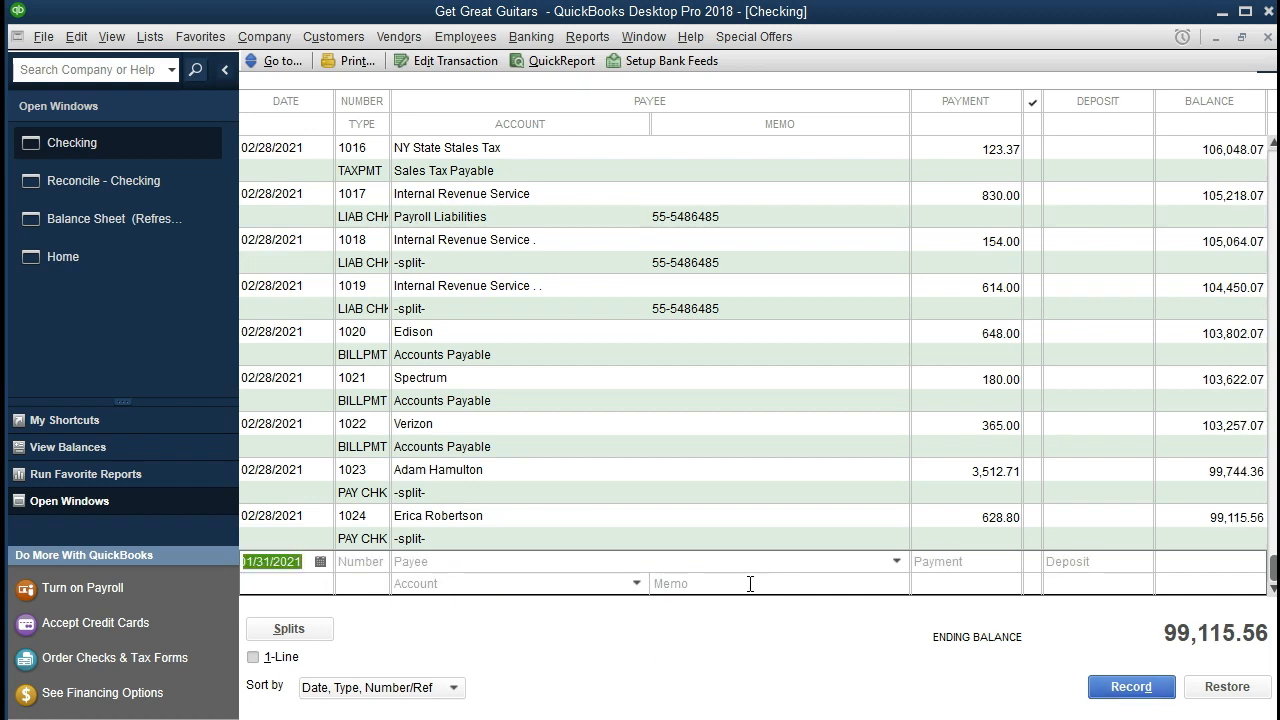
left_click(113, 188)
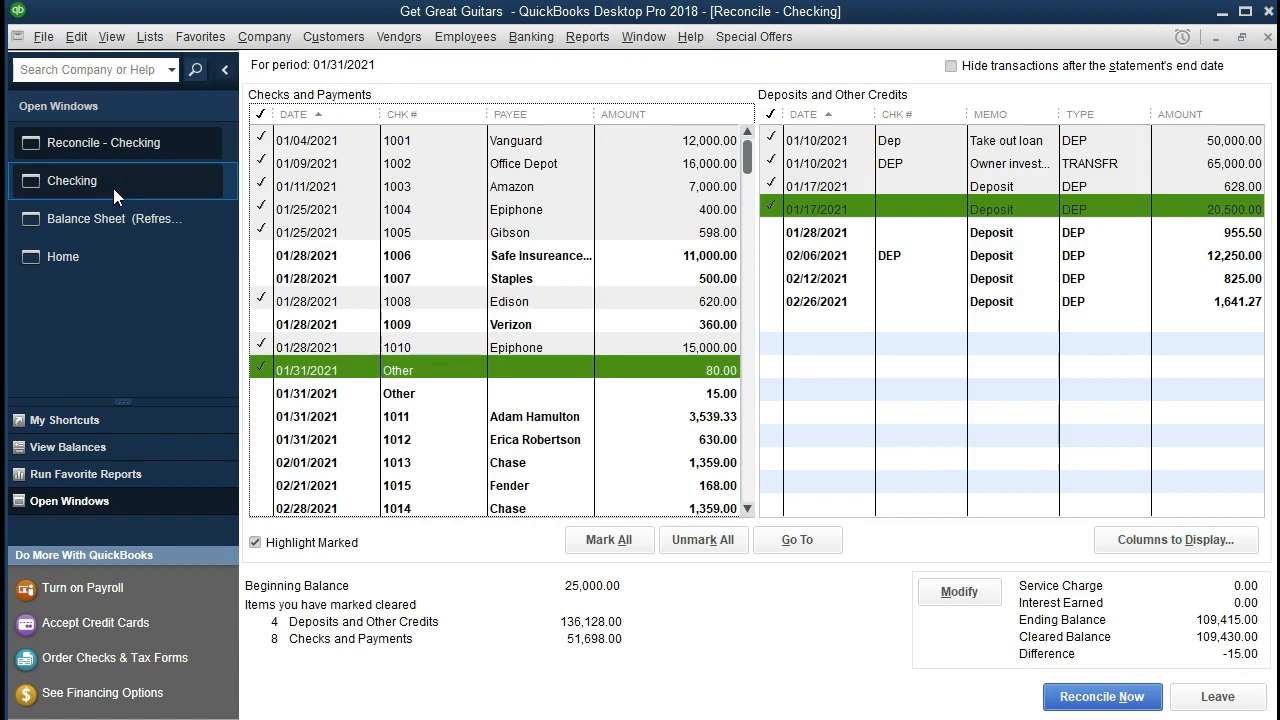
left_click(561, 393)
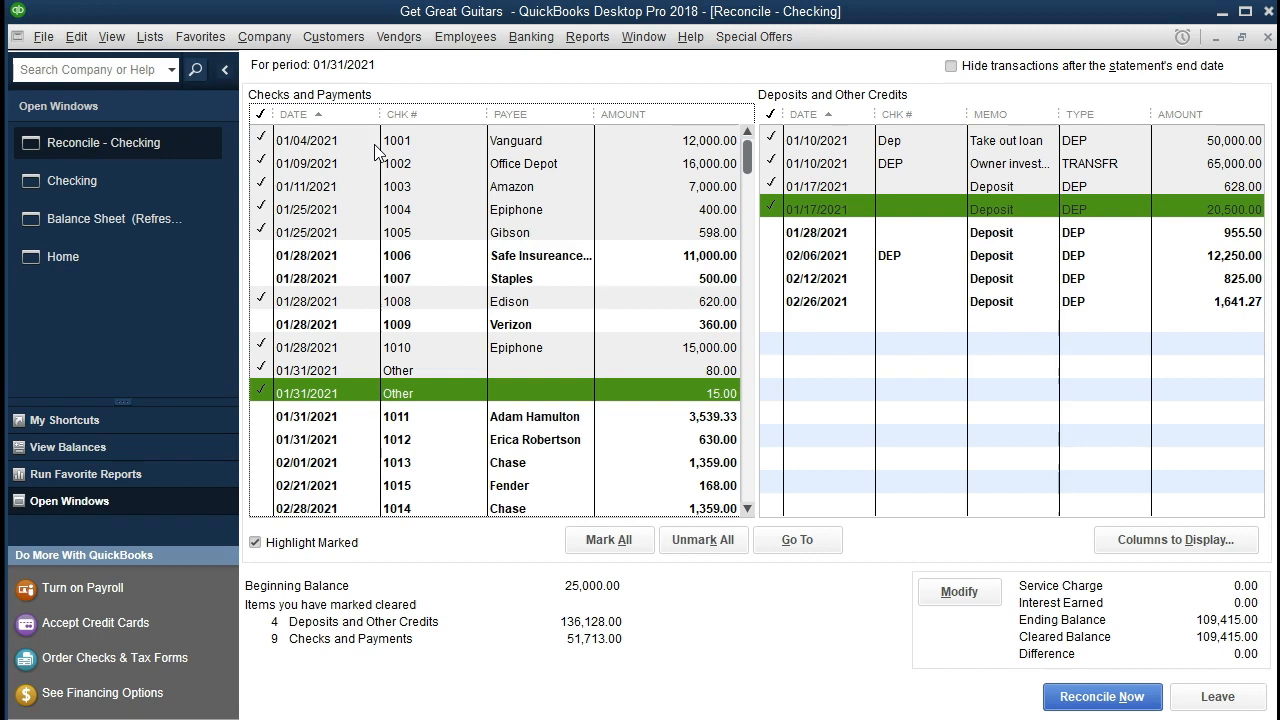
Look over the latest entries in the Checking register, and return to the Checking reconciliation
left_click(126, 188)
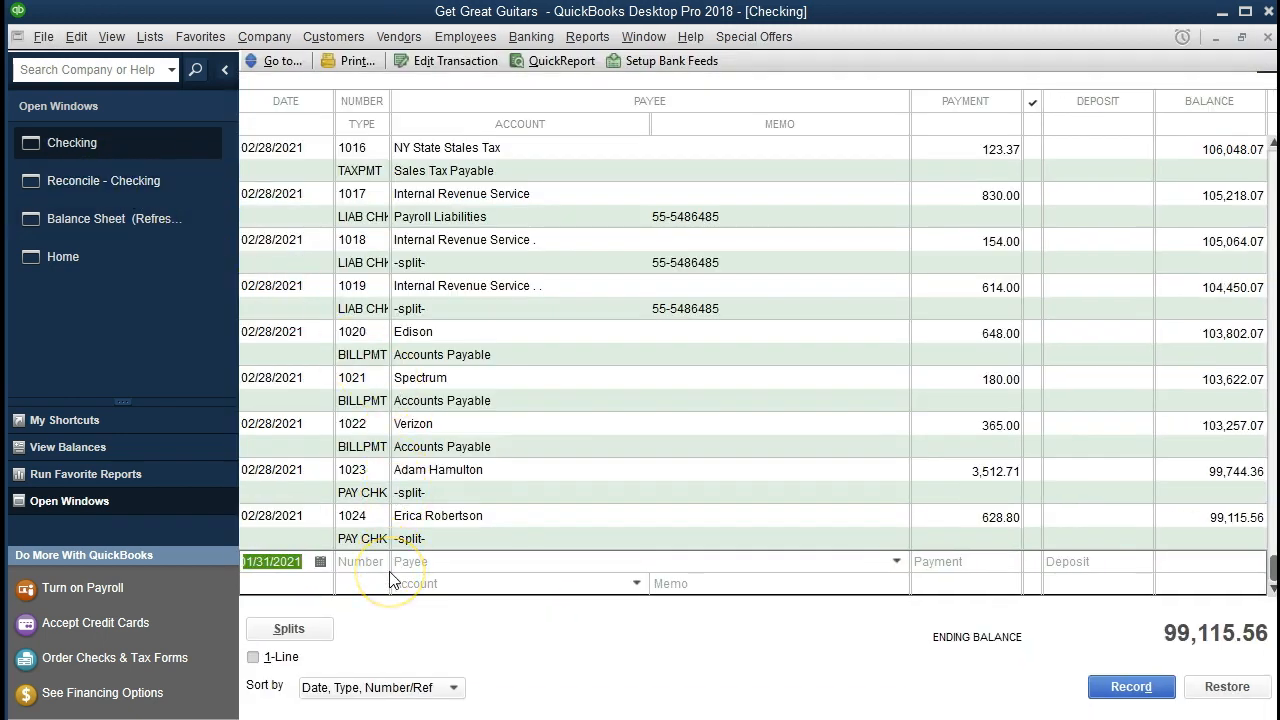
left_click(285, 587)
left_click(111, 189)
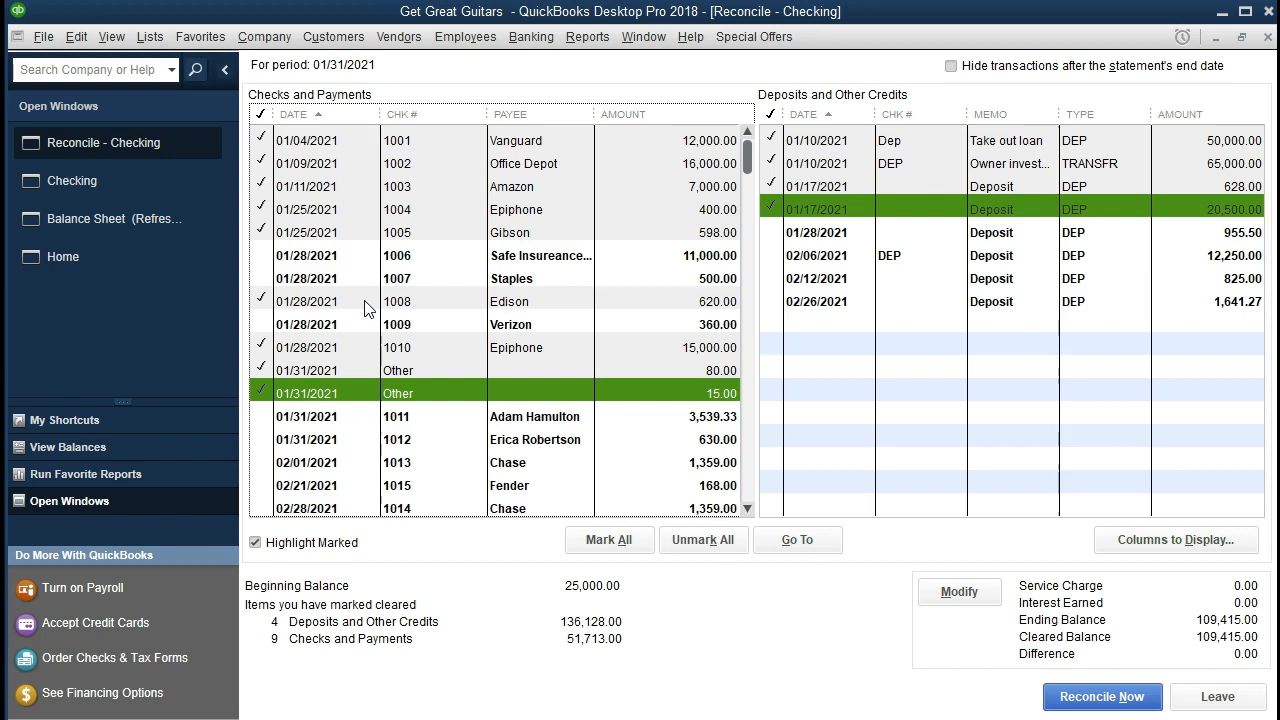
Finalize the Checking reconciliation, dismiss the online banking offer, and display both the summary and detail reconciliation reports
left_click(1088, 705)
left_click(1120, 690)
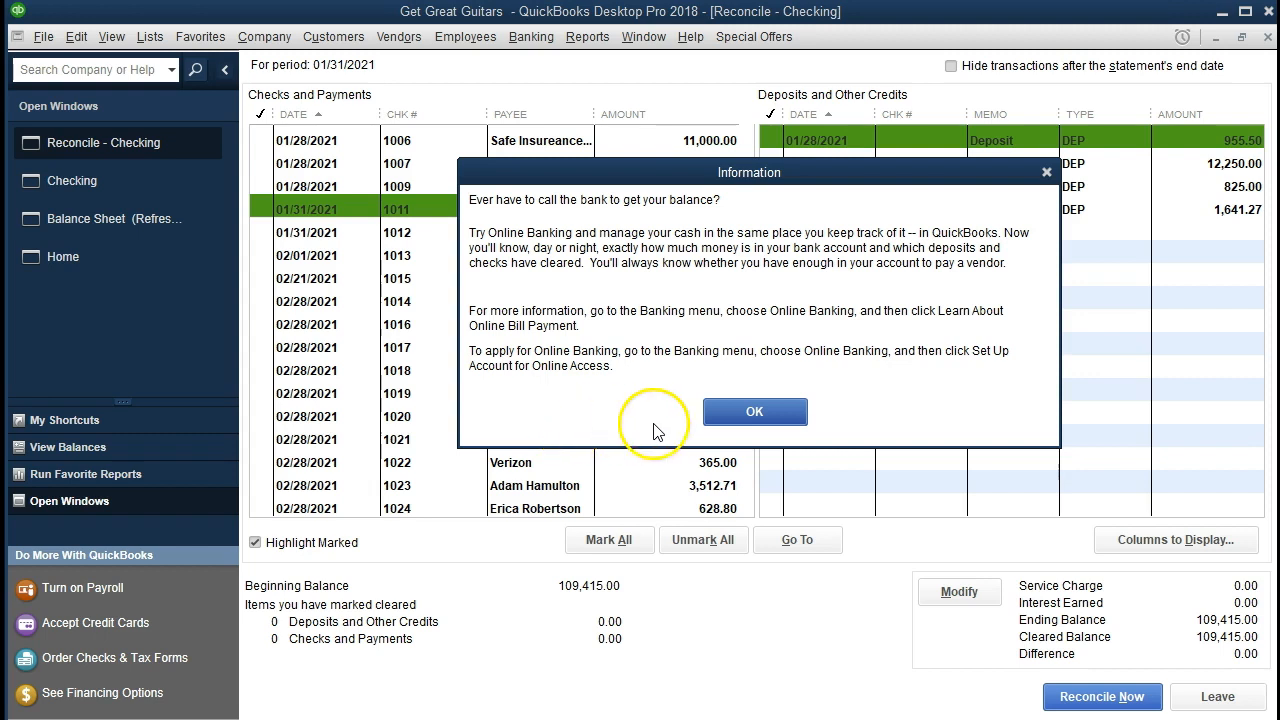
left_click(722, 424)
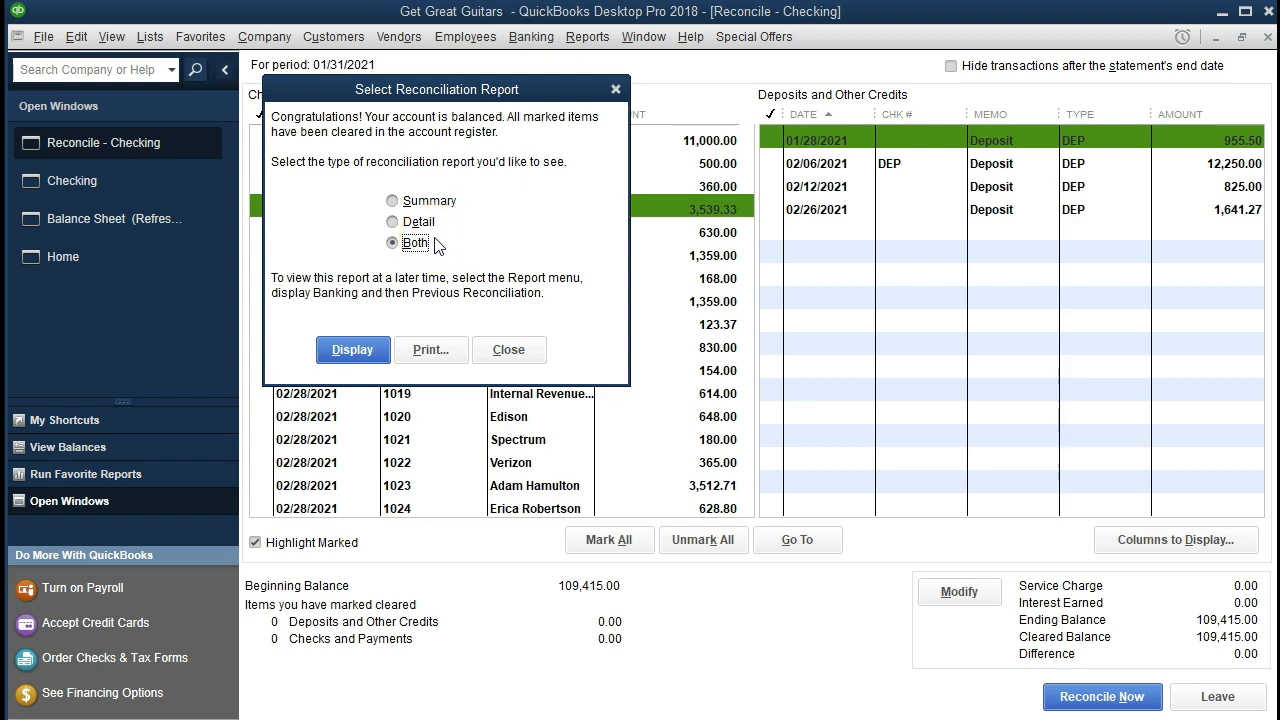
left_click(358, 350)
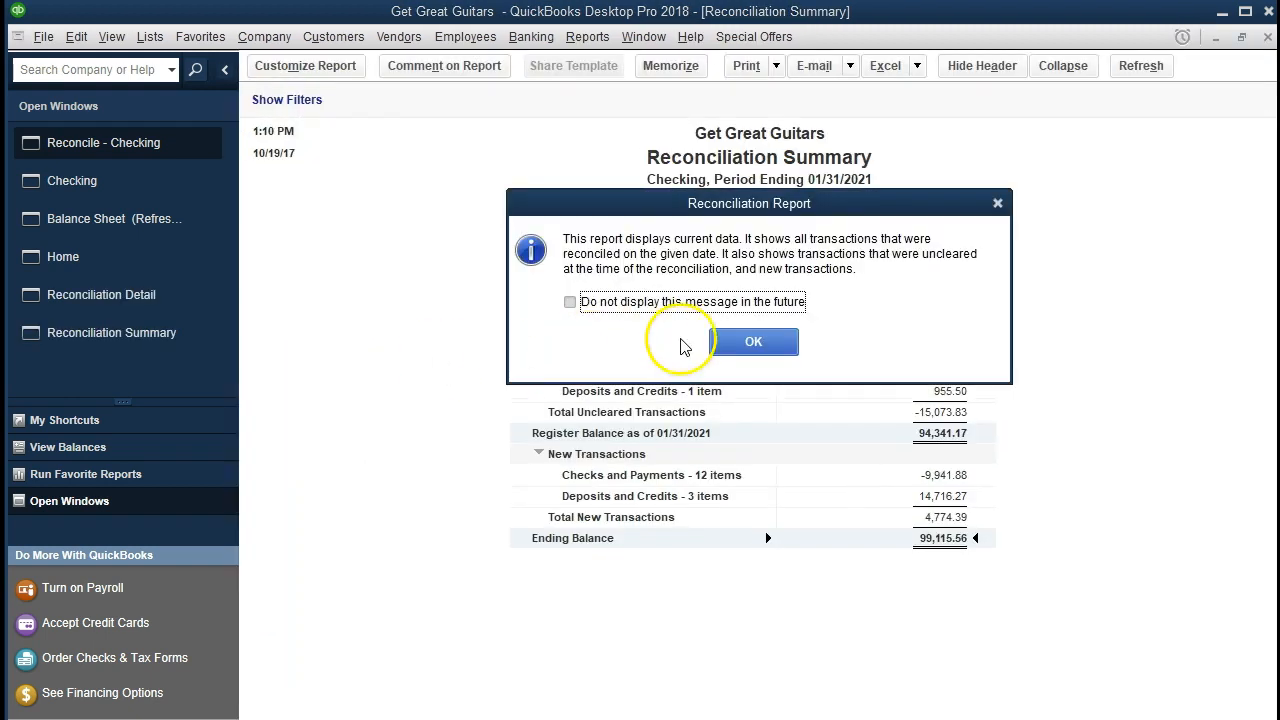
left_click(754, 344)
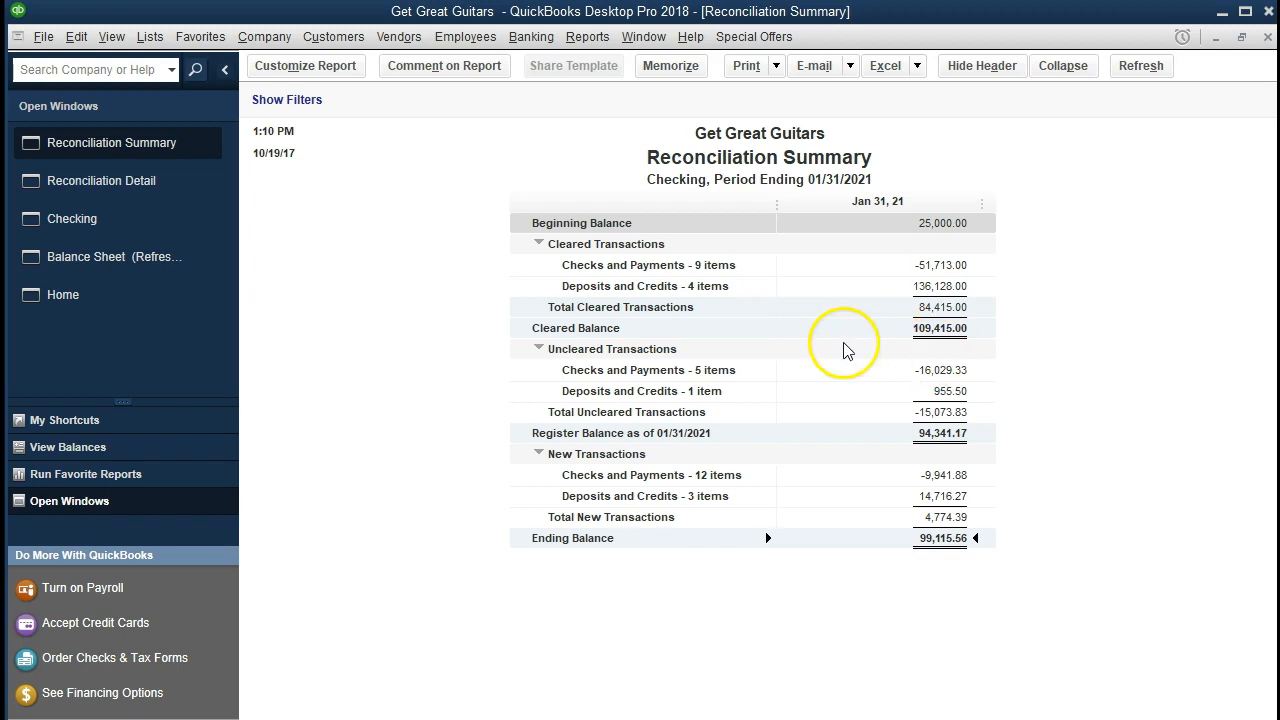
Compare the Reconciliation Summary with the Balance Sheet's Checking balance, and set the Balance Sheet's as-of date to 12/31/2021
left_click(166, 259)
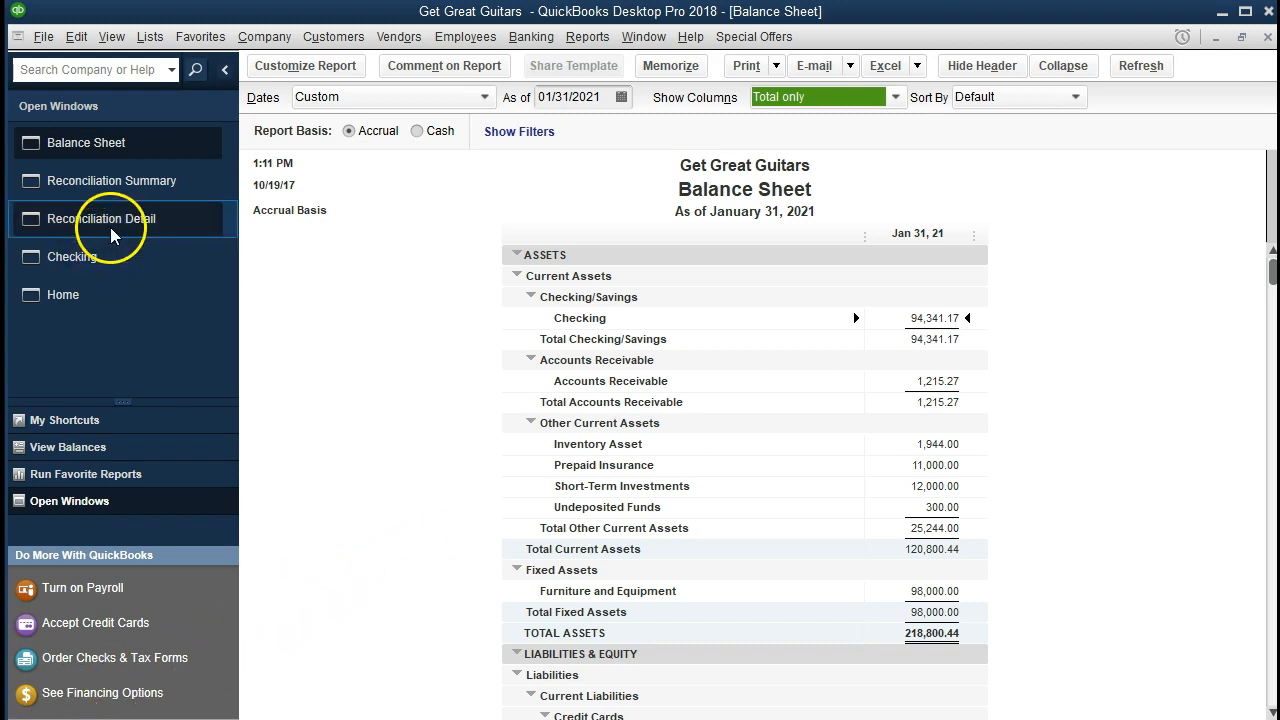
left_click(101, 188)
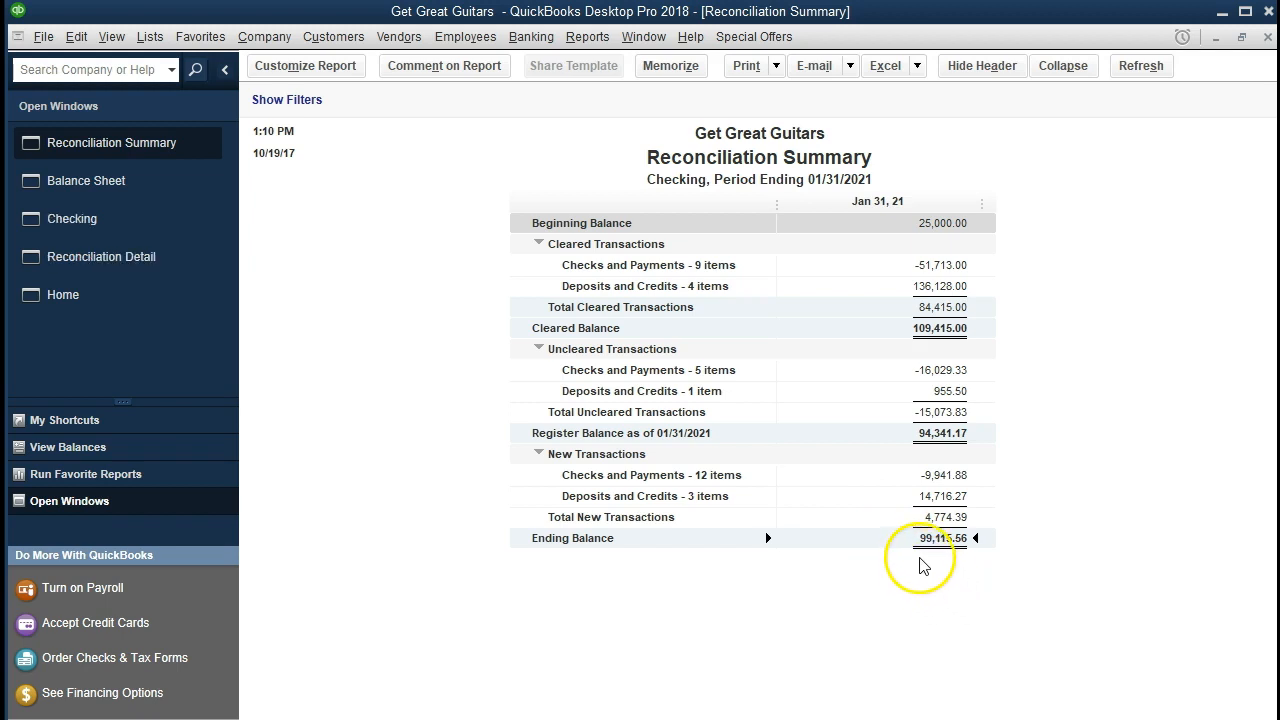
left_click(164, 193)
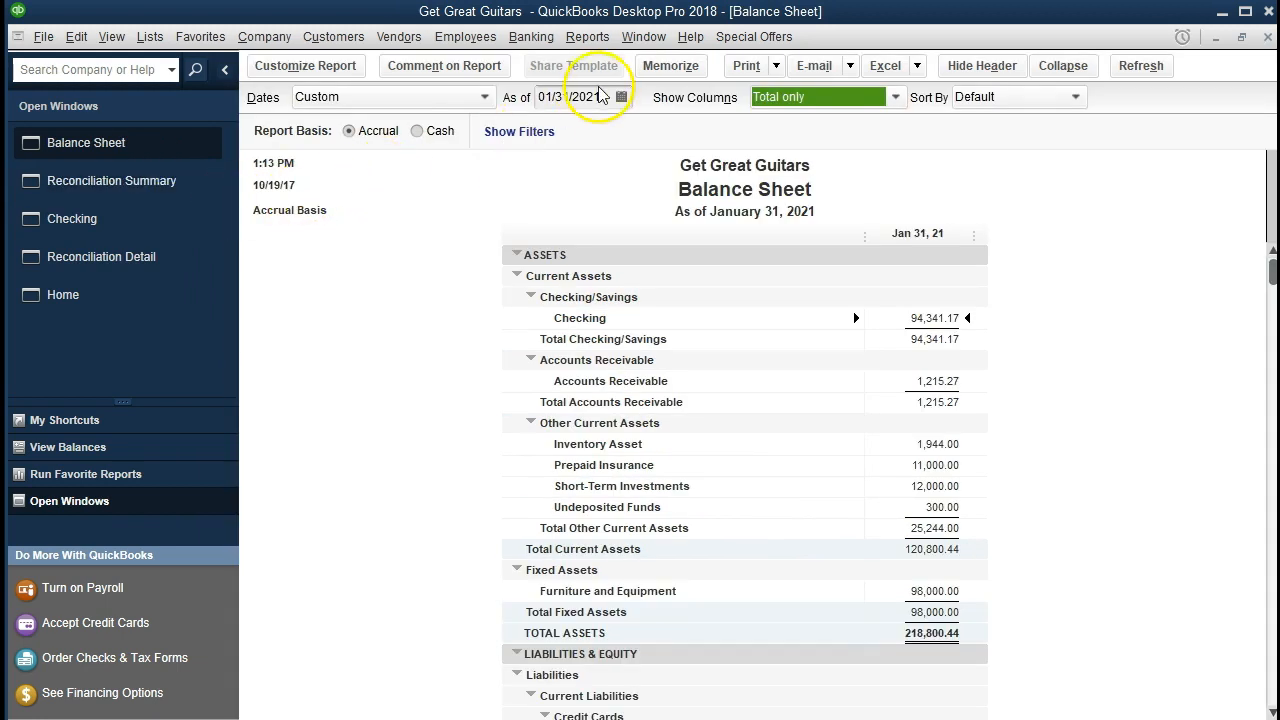
left_click(550, 97)
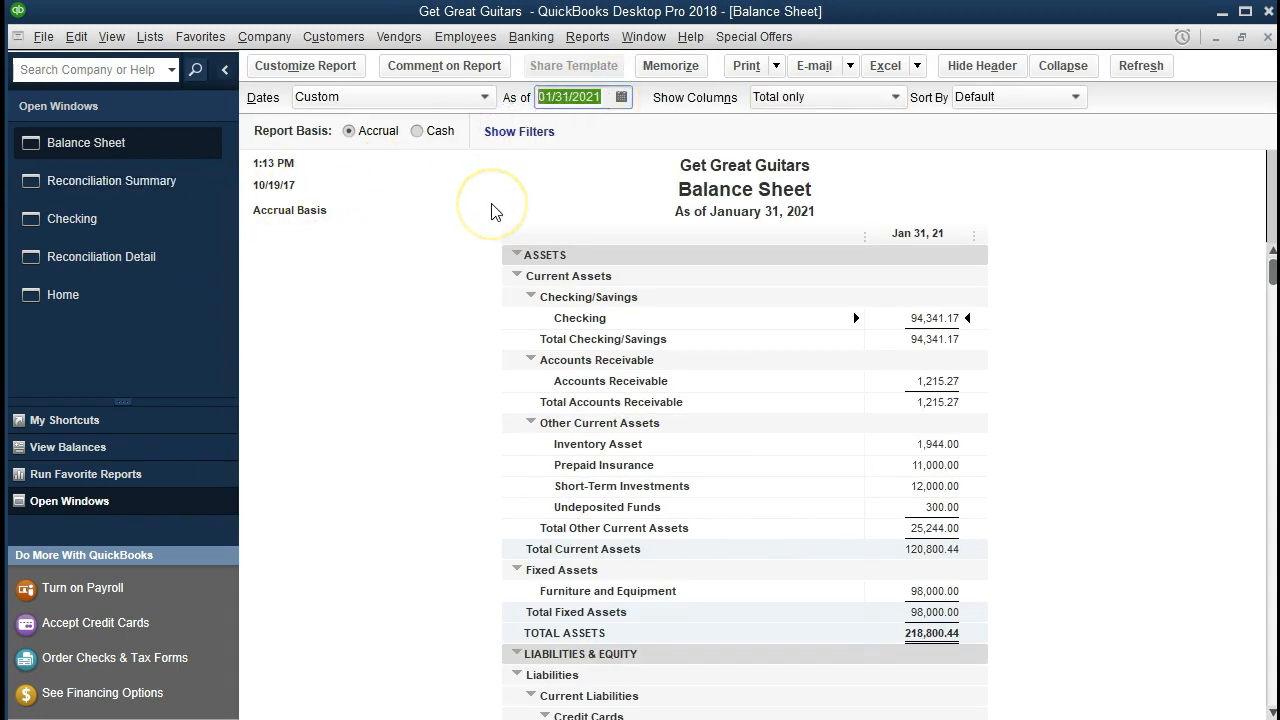
type("123")
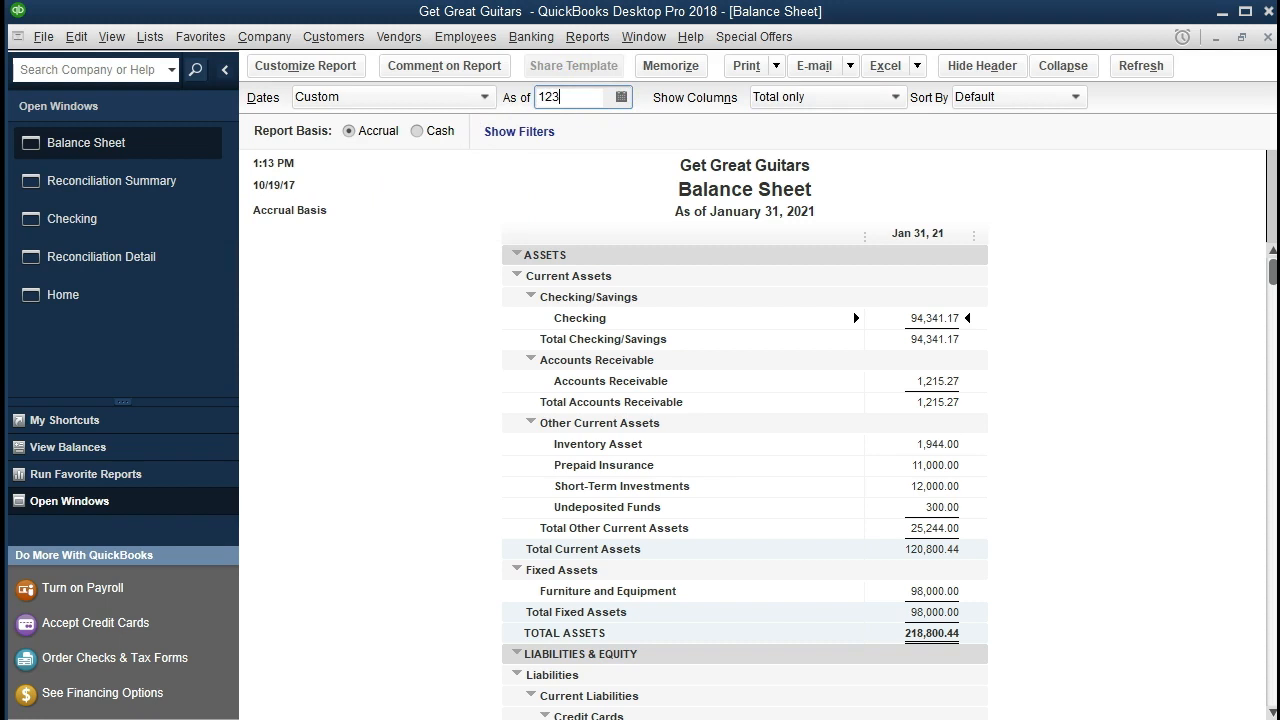
key("Tab")
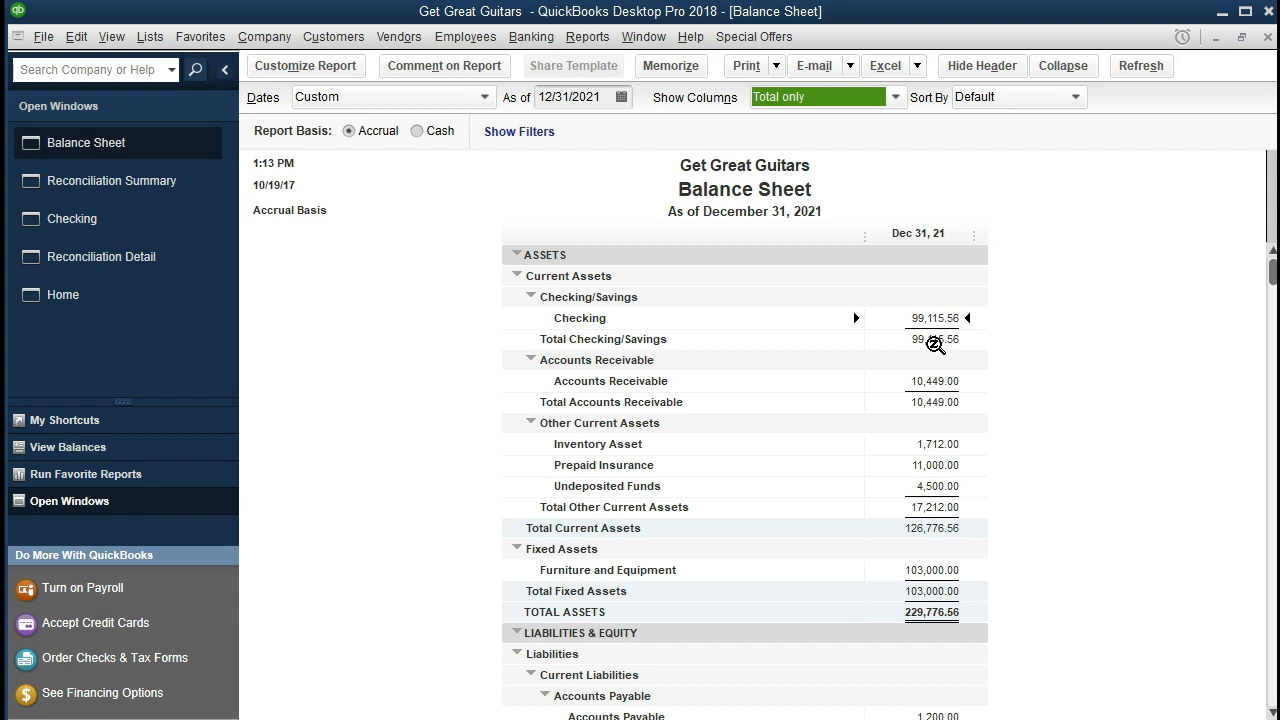
Export the Reconciliation Summary to Excel as a new worksheet in a new workbook
left_click(153, 186)
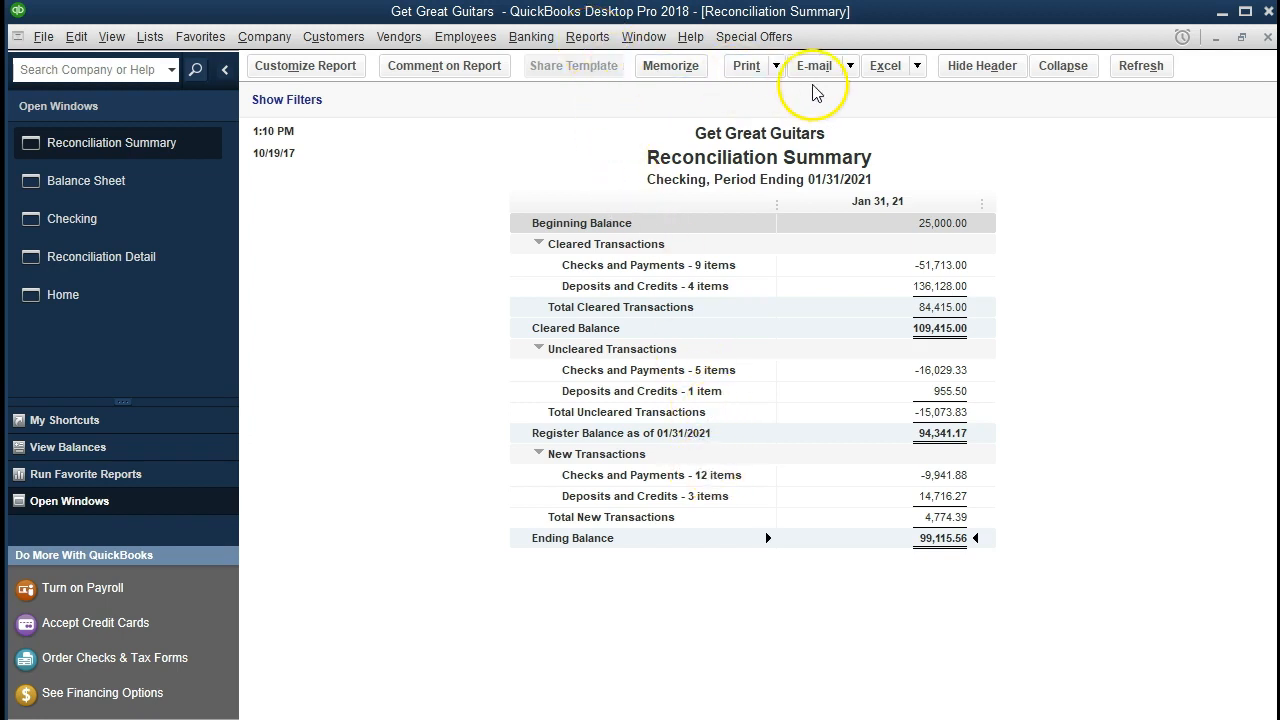
left_click(914, 68)
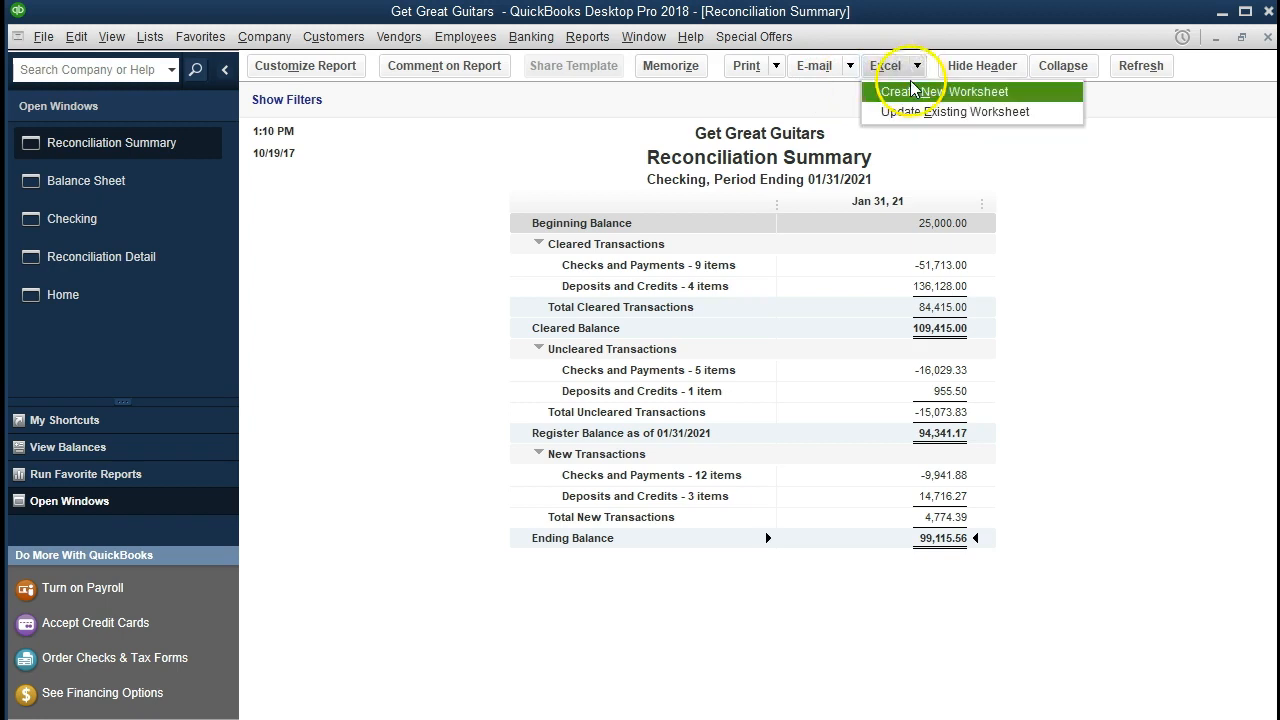
left_click(1037, 98)
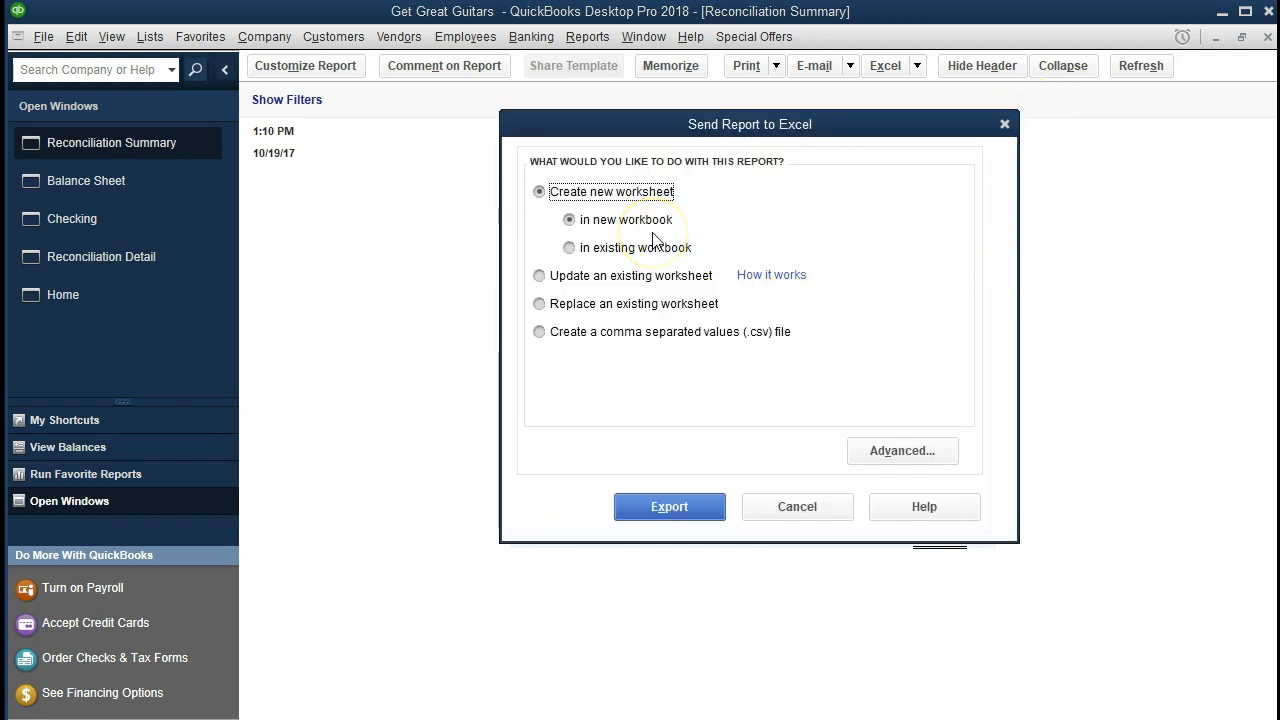
left_click(649, 519)
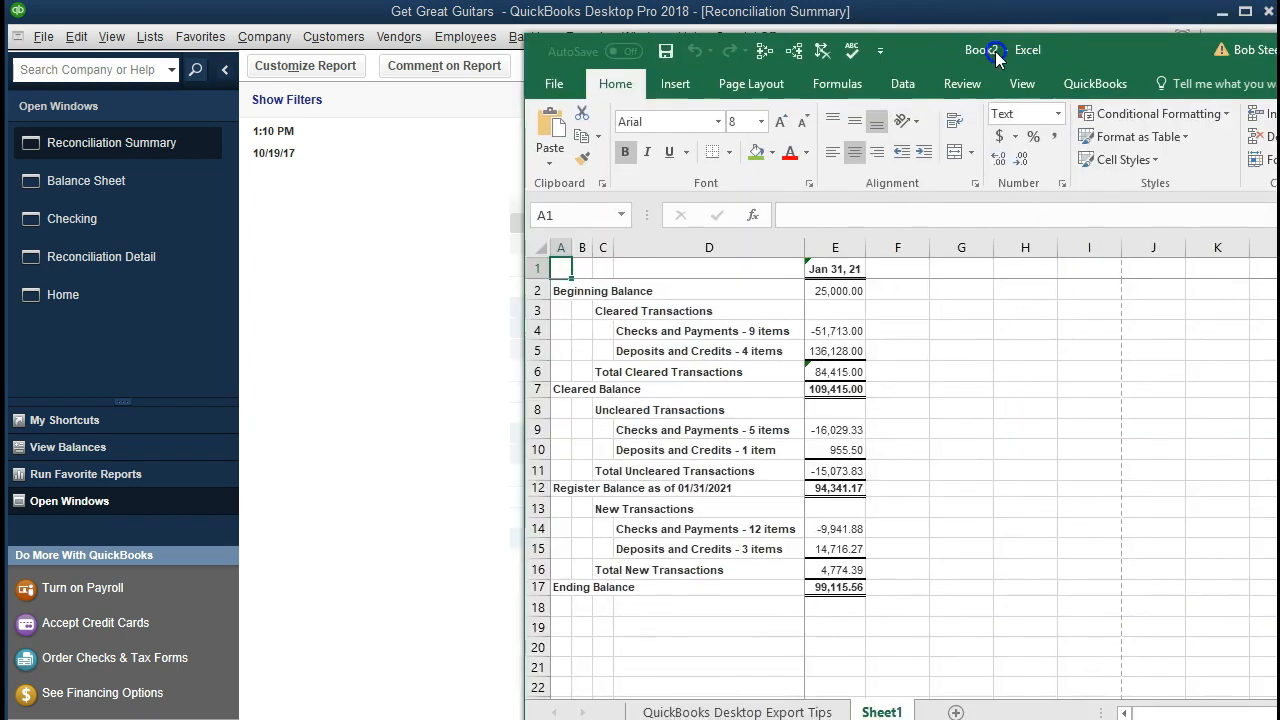
Reposition and widen the exported workbook's window, and remove the split from the worksheet
left_click_drag(995, 49, 488, 20)
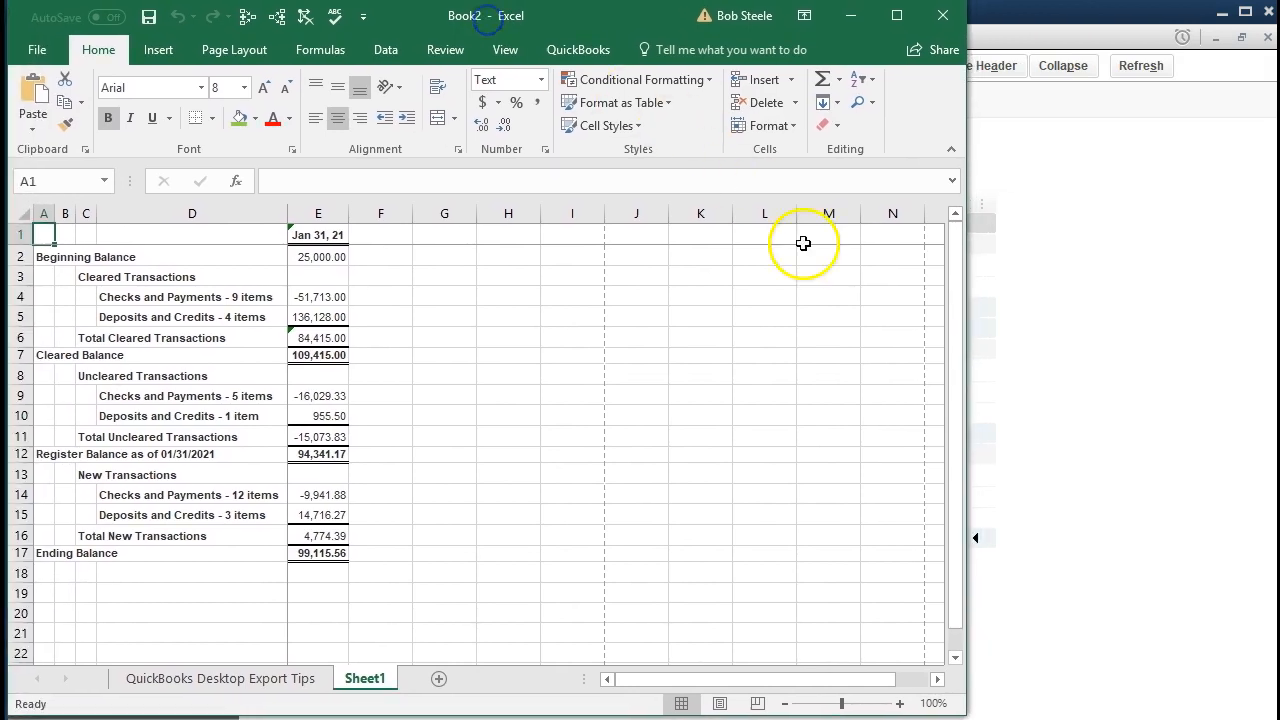
left_click_drag(967, 390, 1258, 403)
left_click(557, 378)
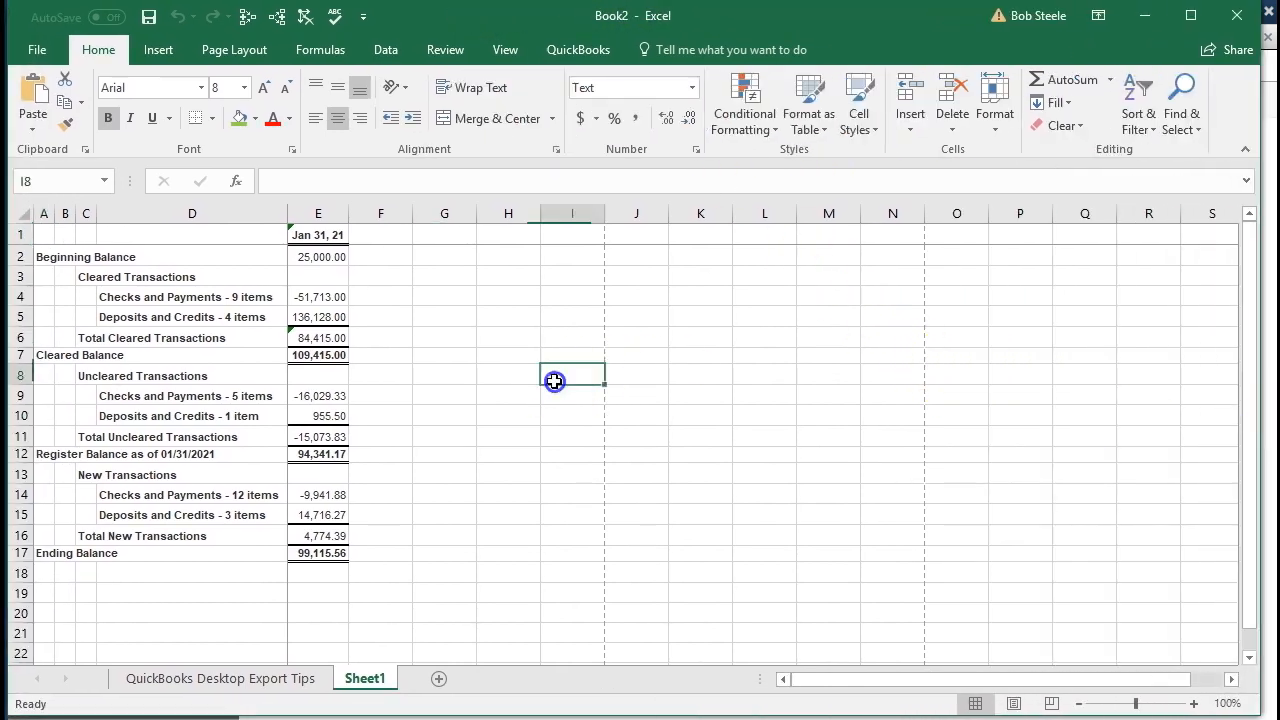
left_click(500, 55)
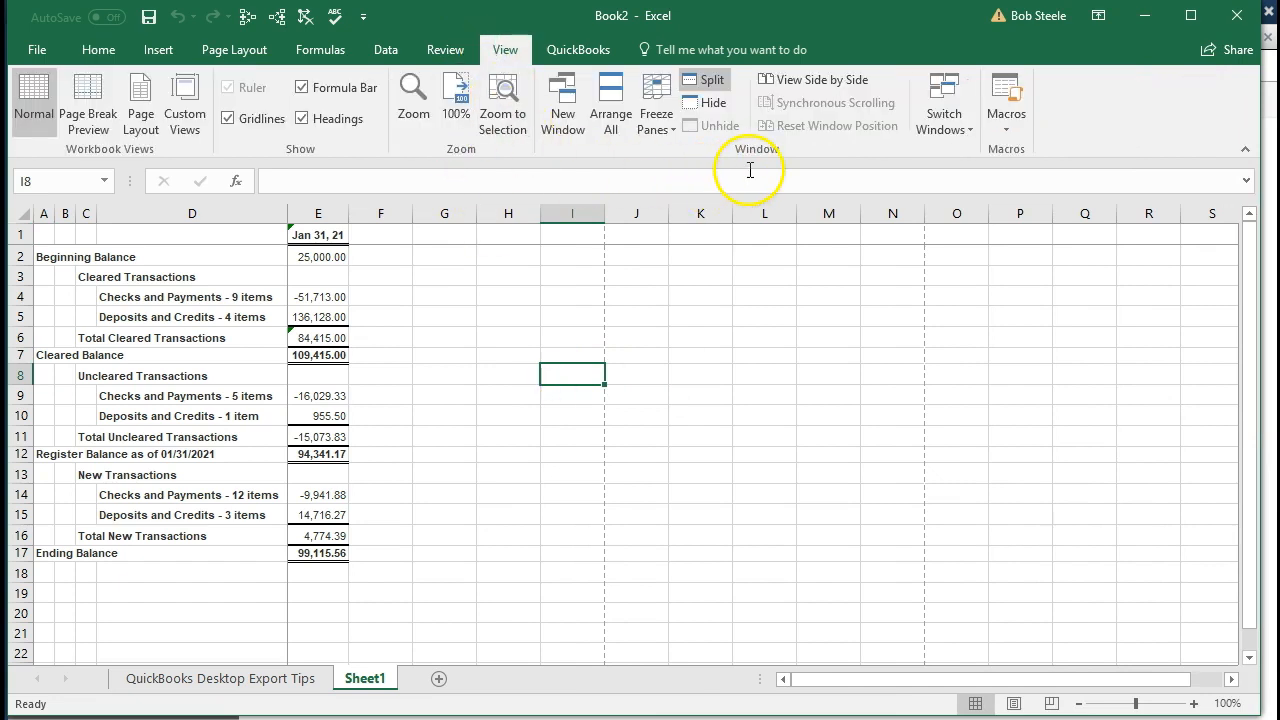
left_click(706, 82)
left_click(508, 374)
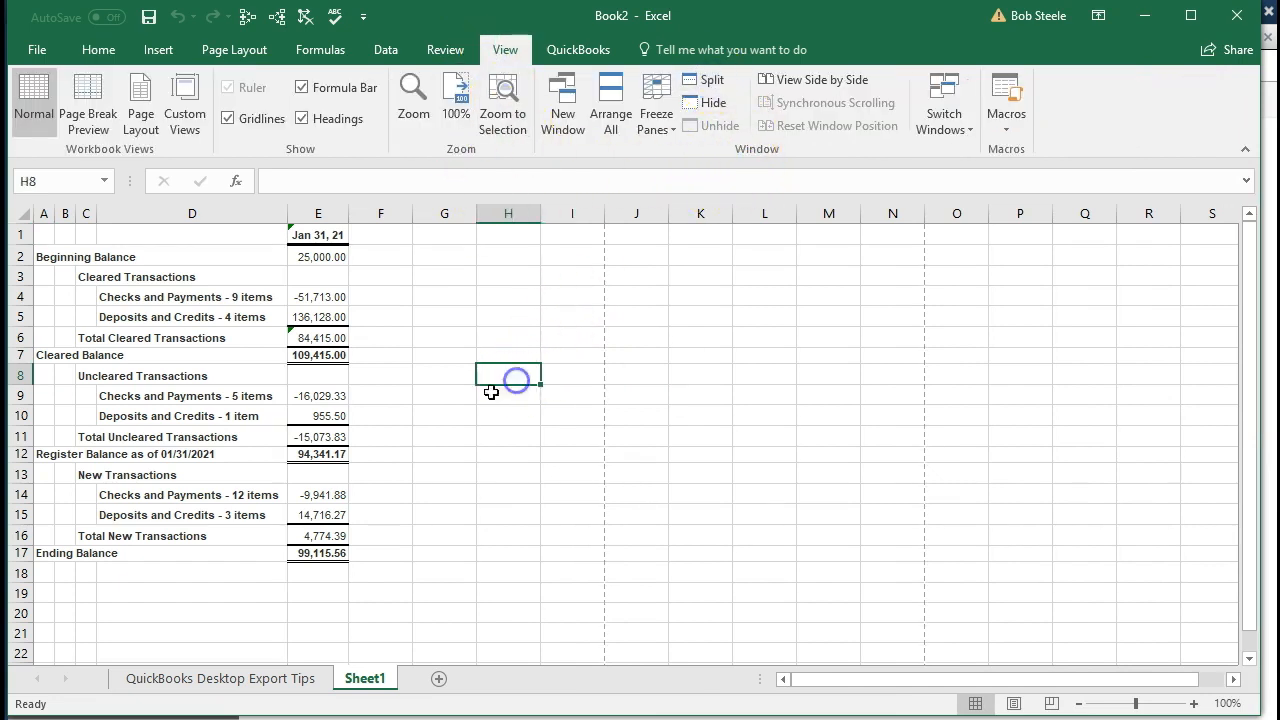
Rename the exported worksheet Sheet1 as Bank Rec Sum
double_click(365, 679)
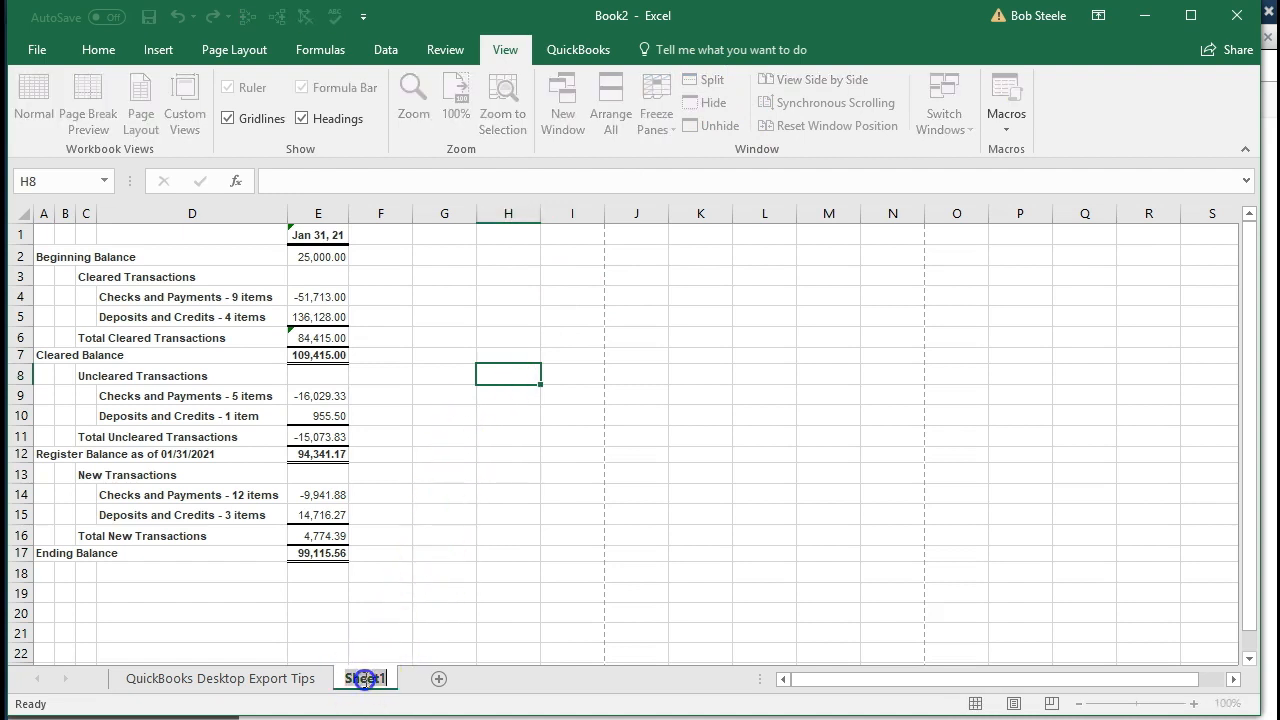
type("Bank")
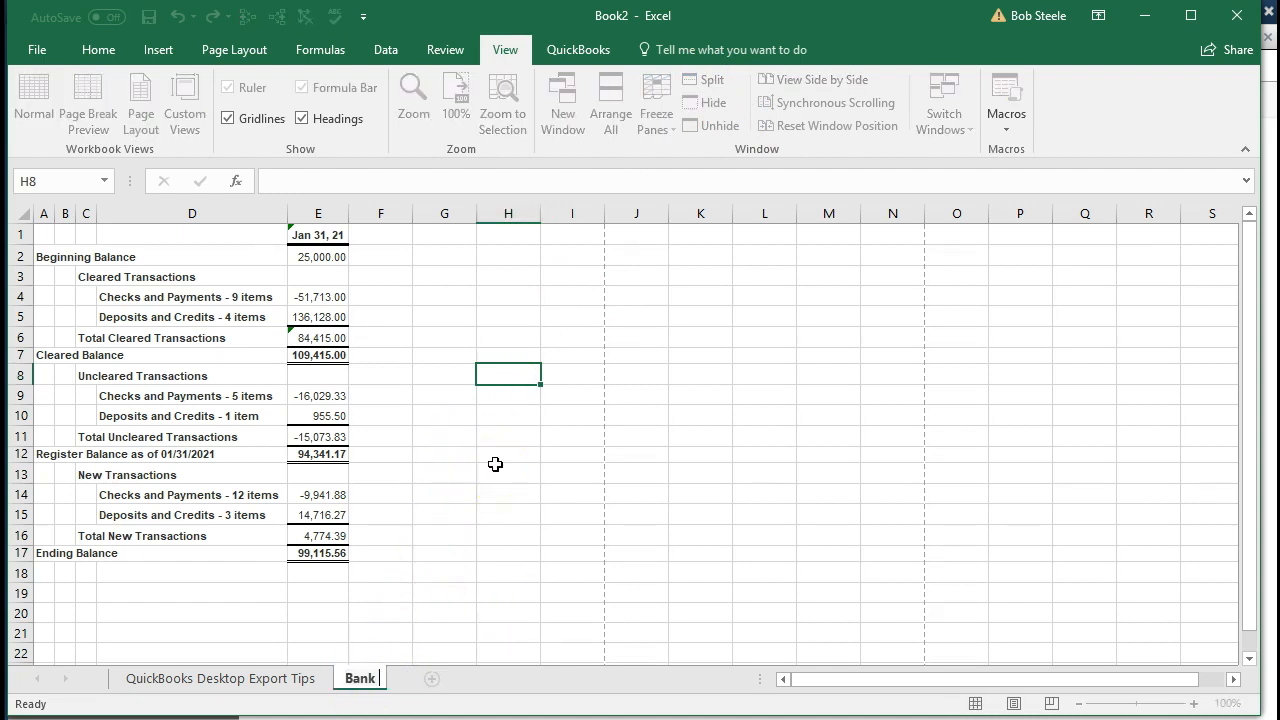
type(" Rec Sum")
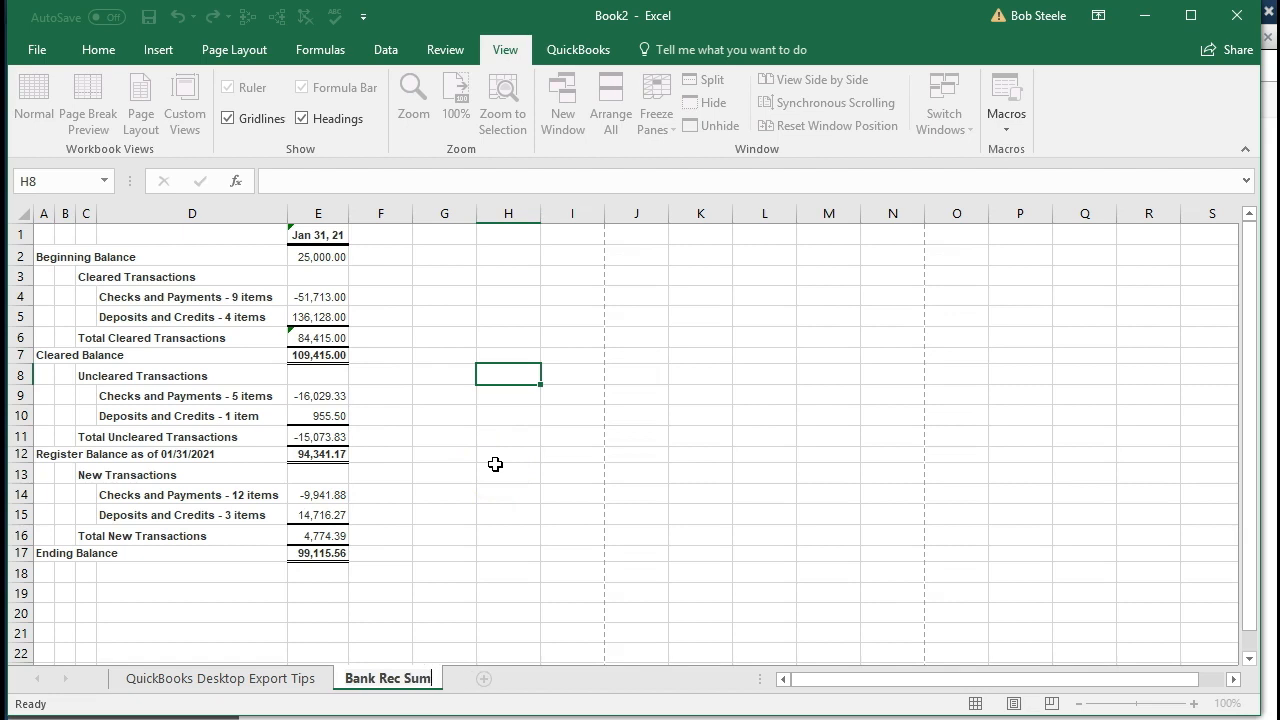
left_click(496, 469)
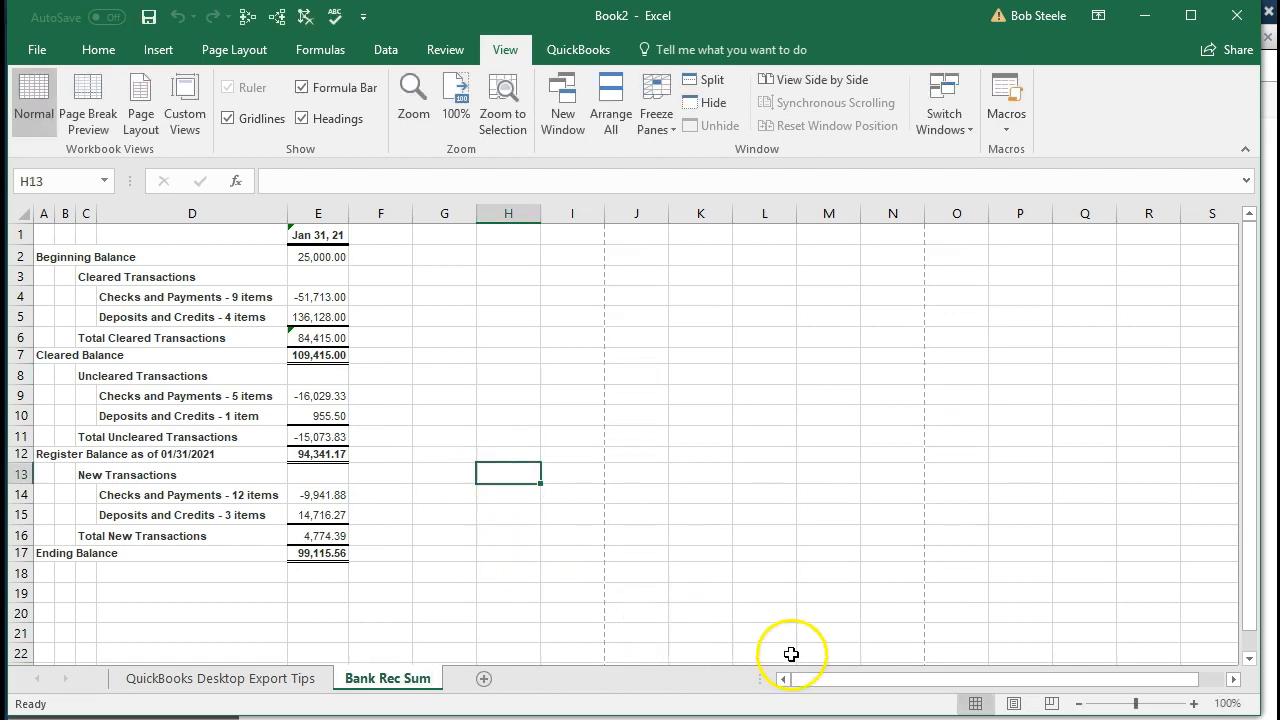
Examine the report header of Bank Rec Sum in Page Layout view, and return to Normal view
left_click(1013, 703)
left_click(481, 310)
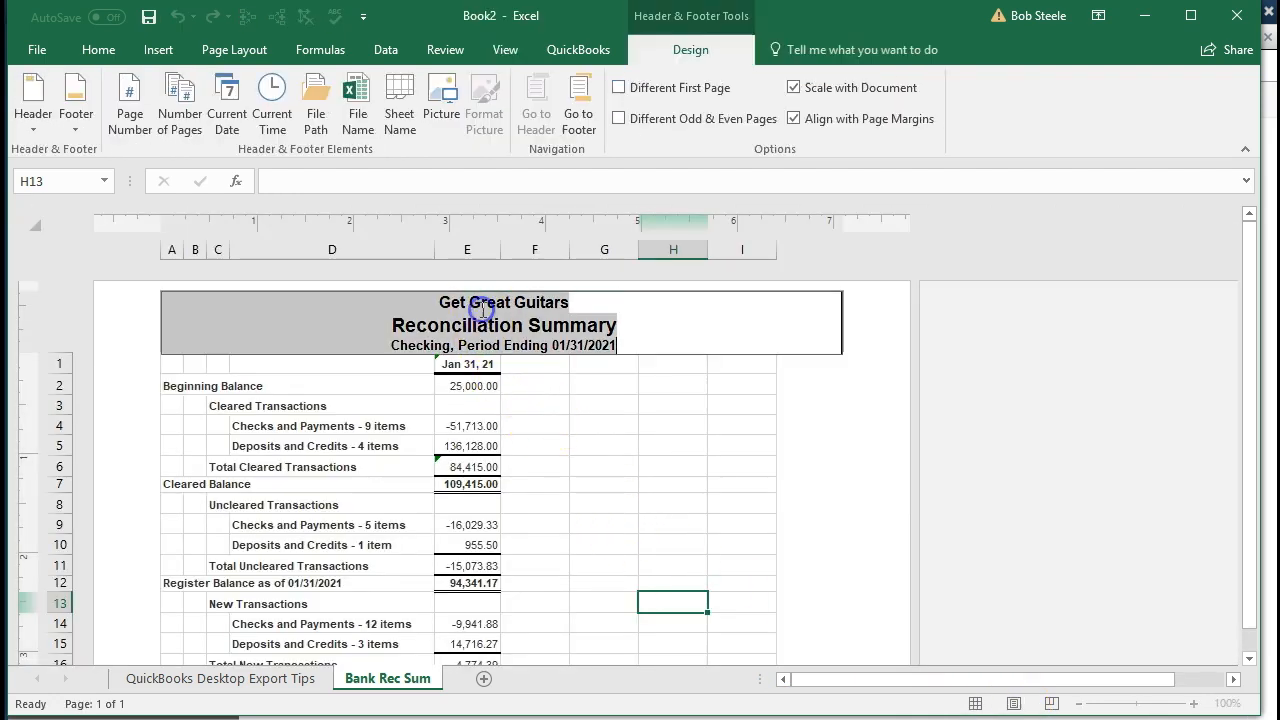
left_click(537, 503)
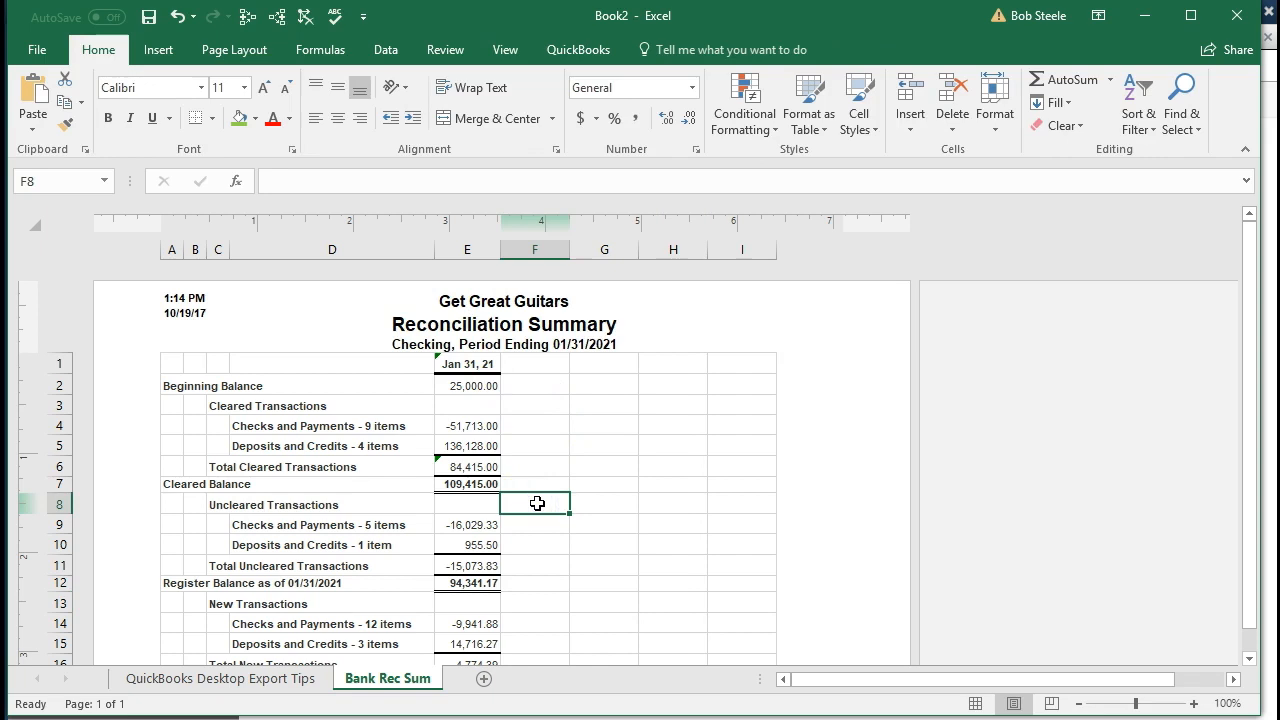
left_click(975, 704)
left_click(515, 584)
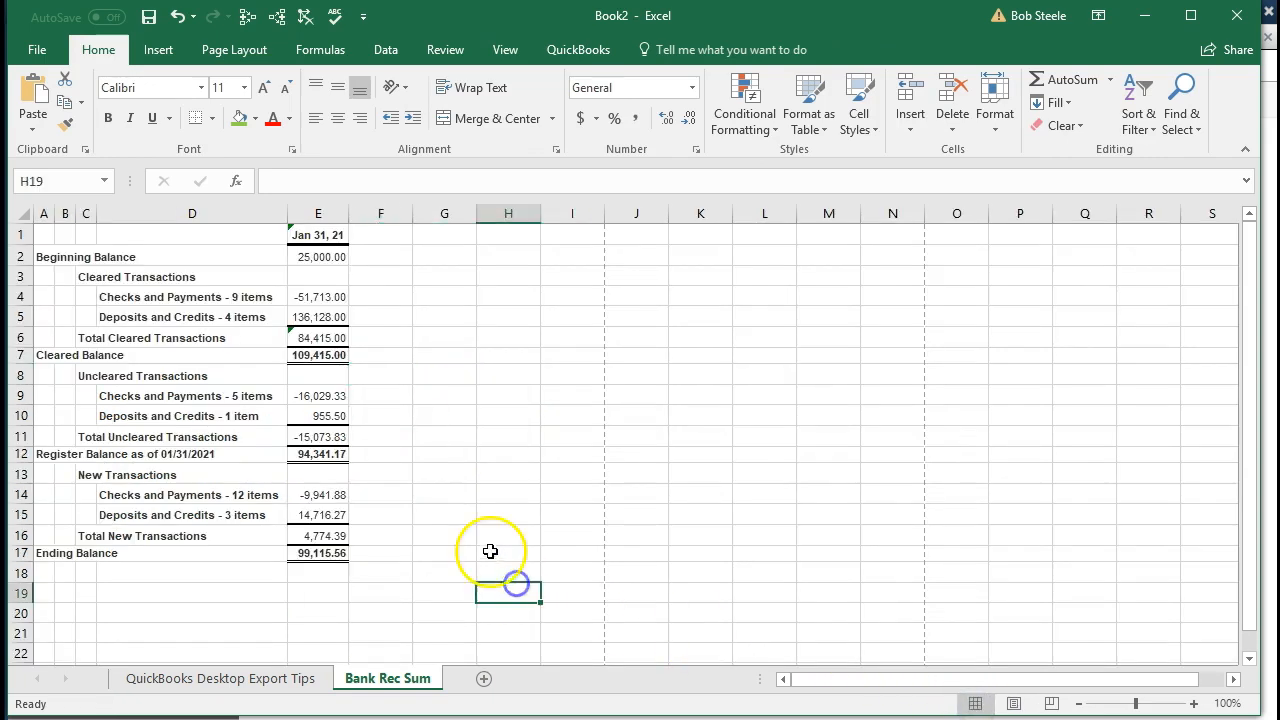
Start saving the workbook under a new location and go to the Get Great Guitars folder on the Desktop
left_click(36, 49)
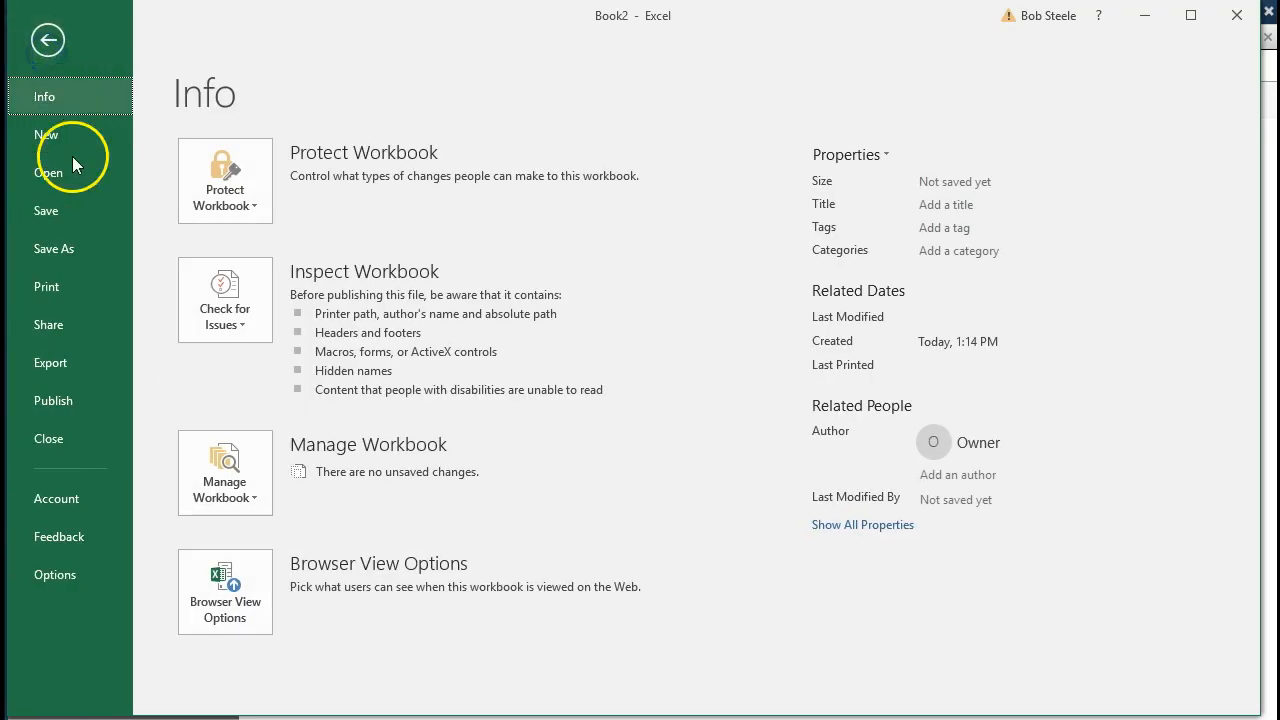
left_click(87, 246)
left_click(252, 405)
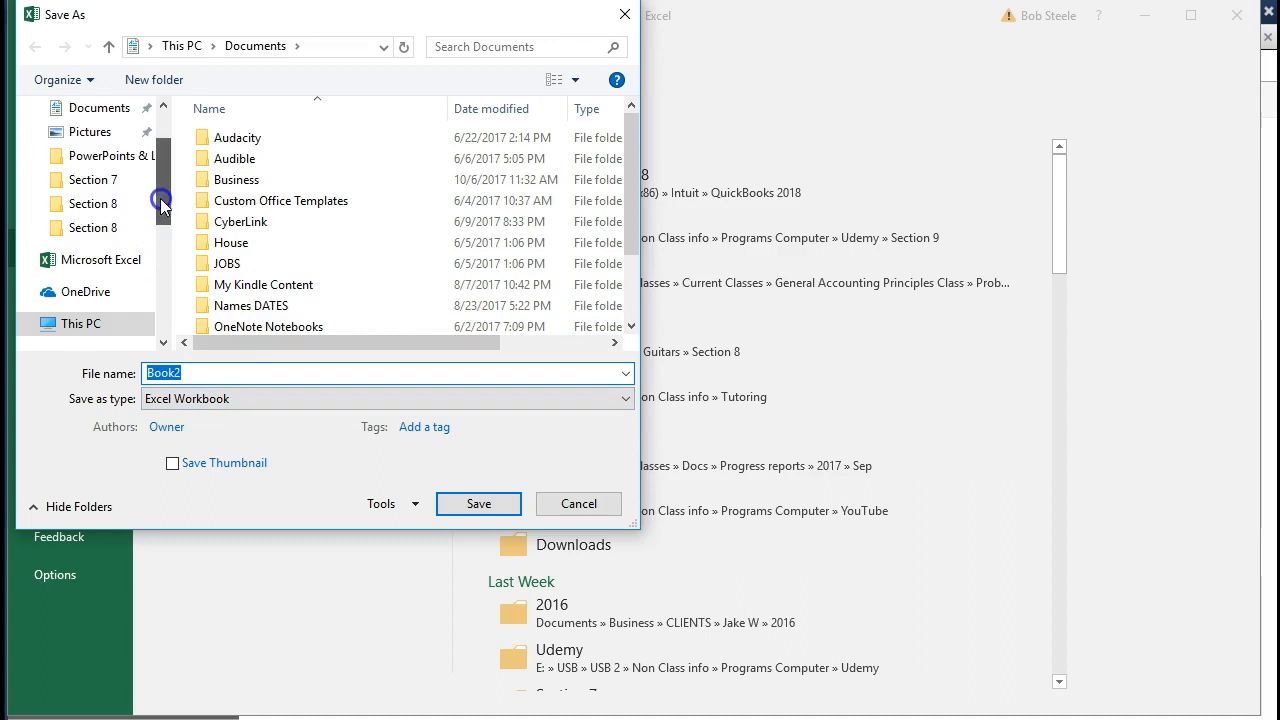
scroll(160, 198, "up", 2)
left_click(90, 147)
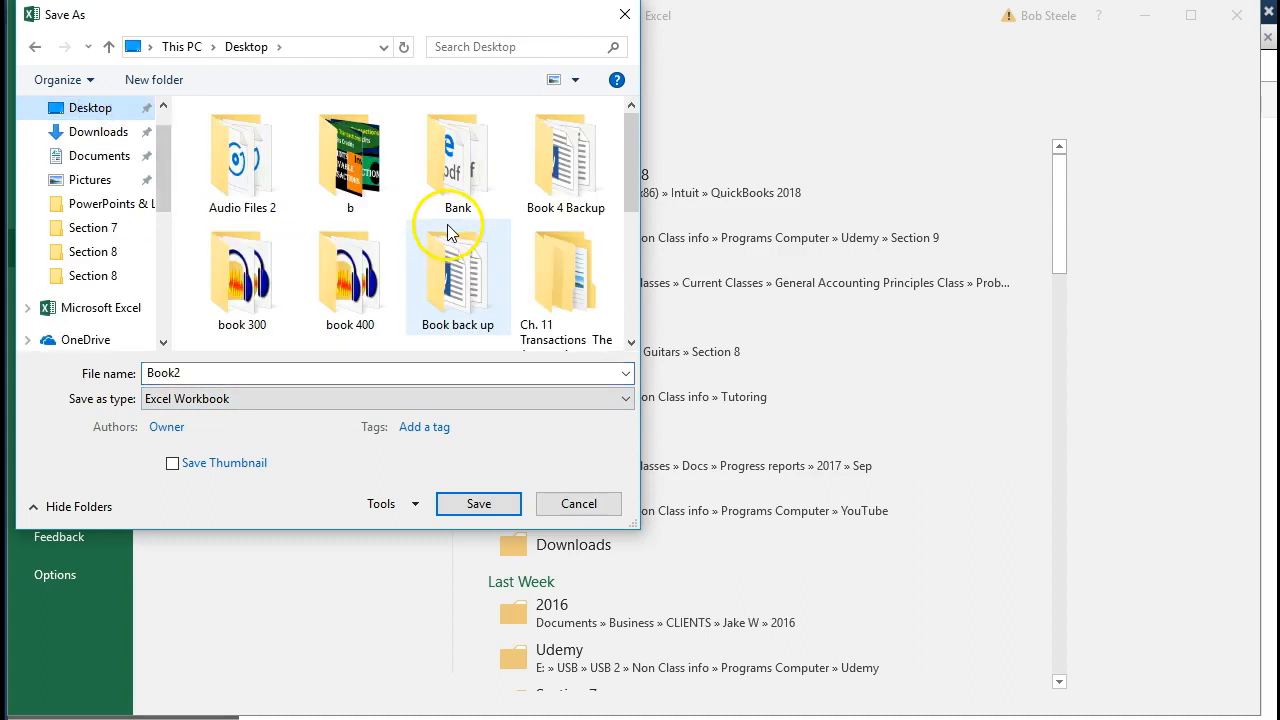
left_click_drag(633, 122, 644, 234)
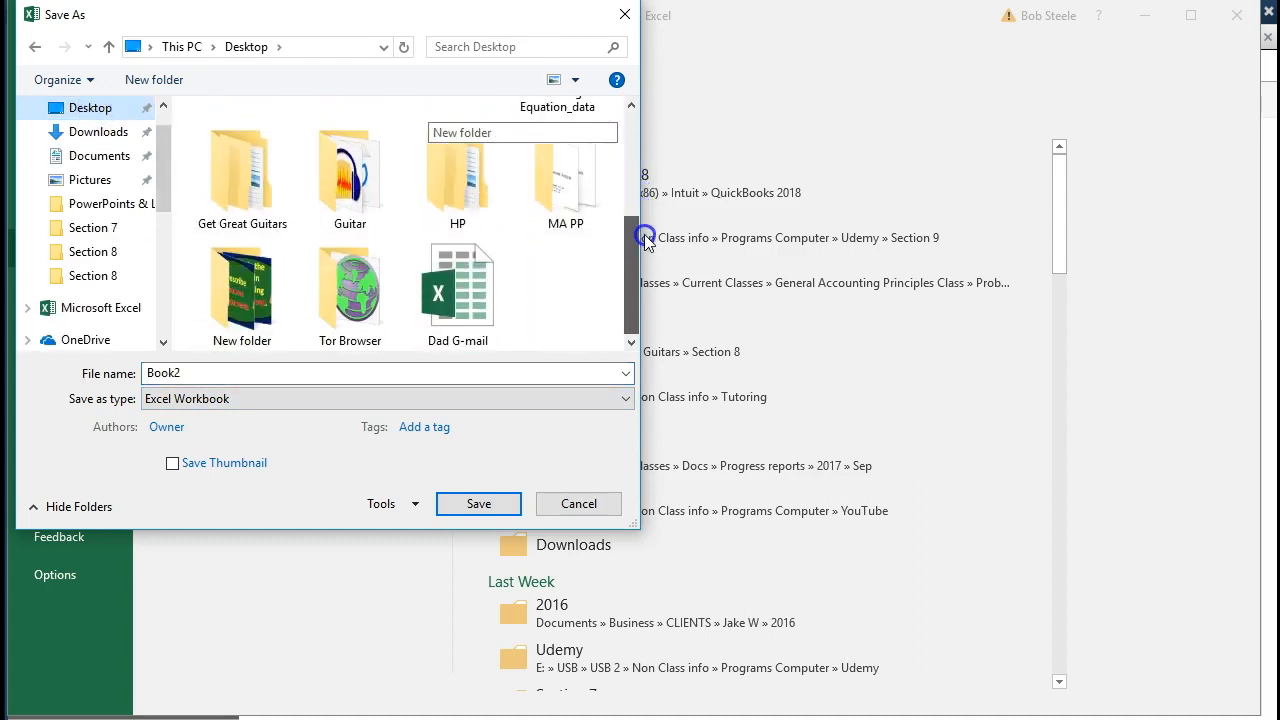
double_click(243, 188)
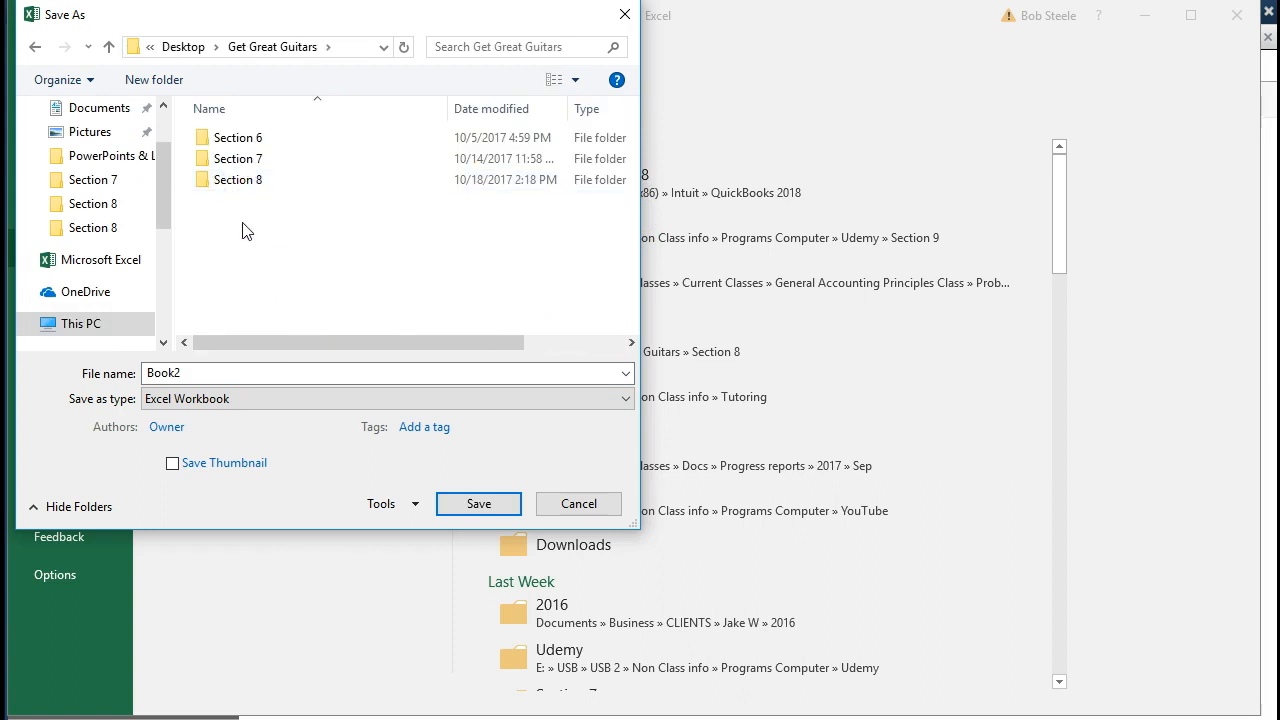
Create a folder named Section 9 inside Get Great Guitars and open it as the save location
right_click(241, 227)
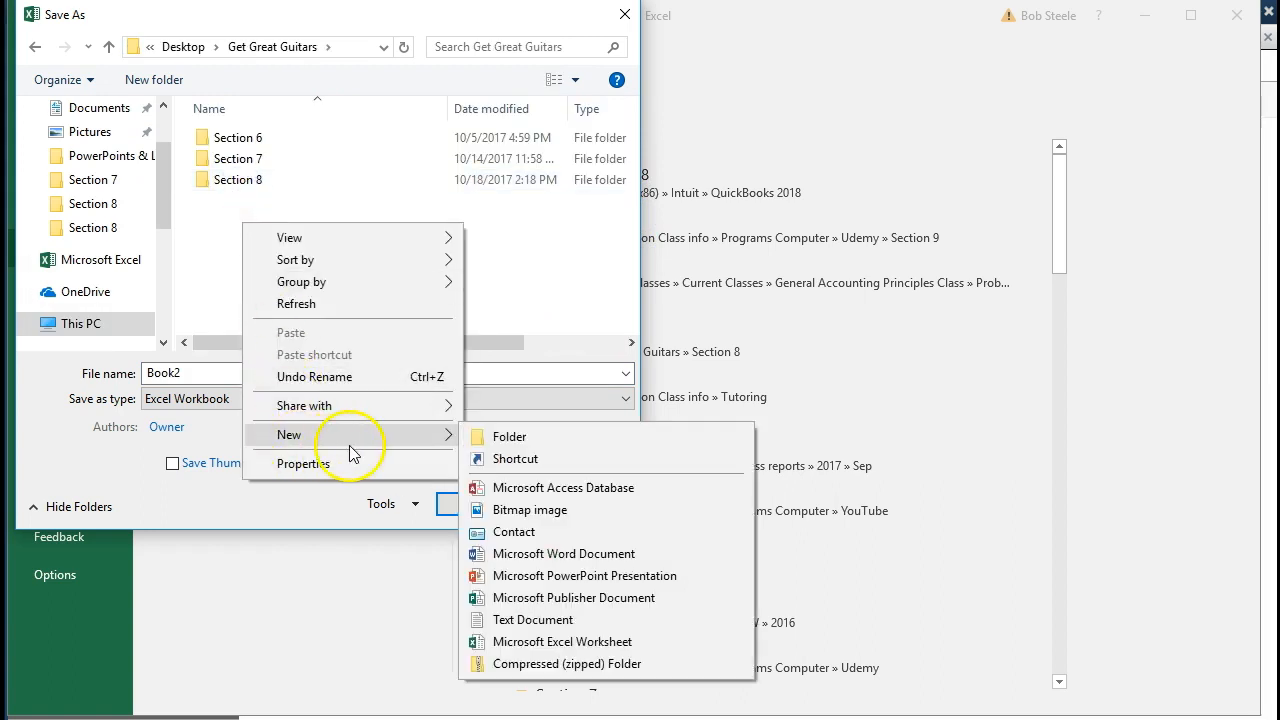
left_click(475, 437)
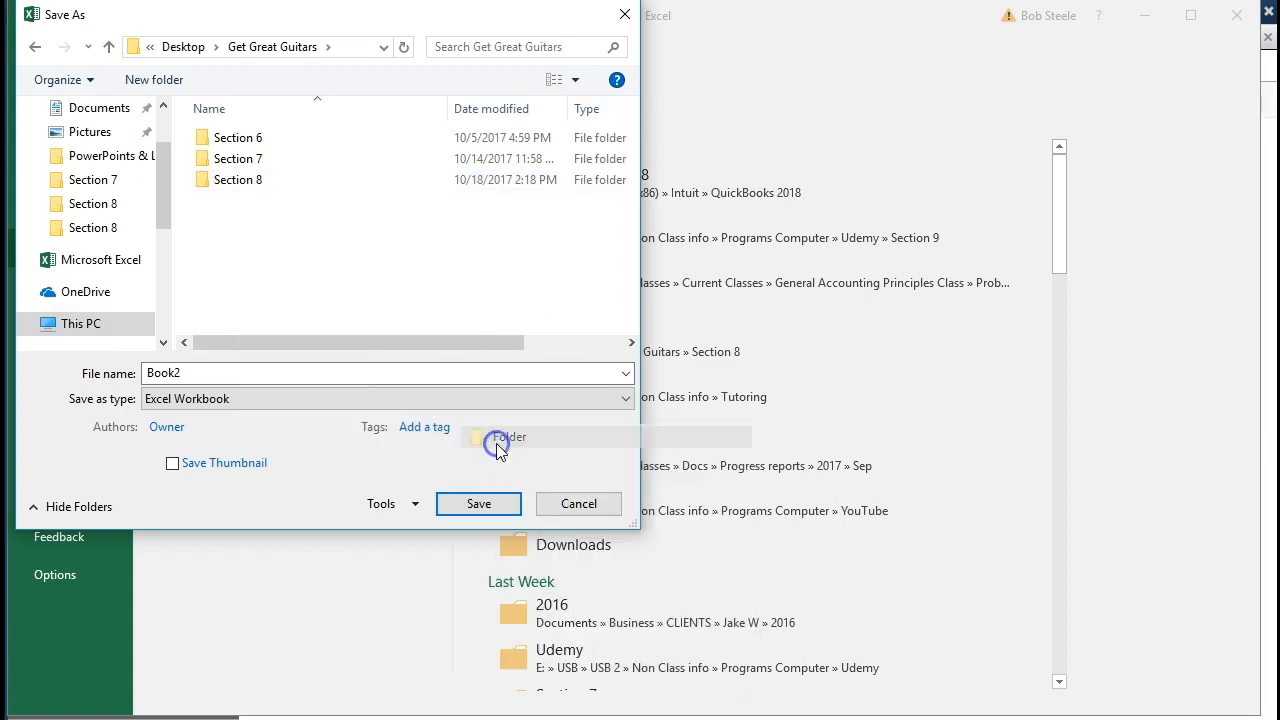
type("Section ")
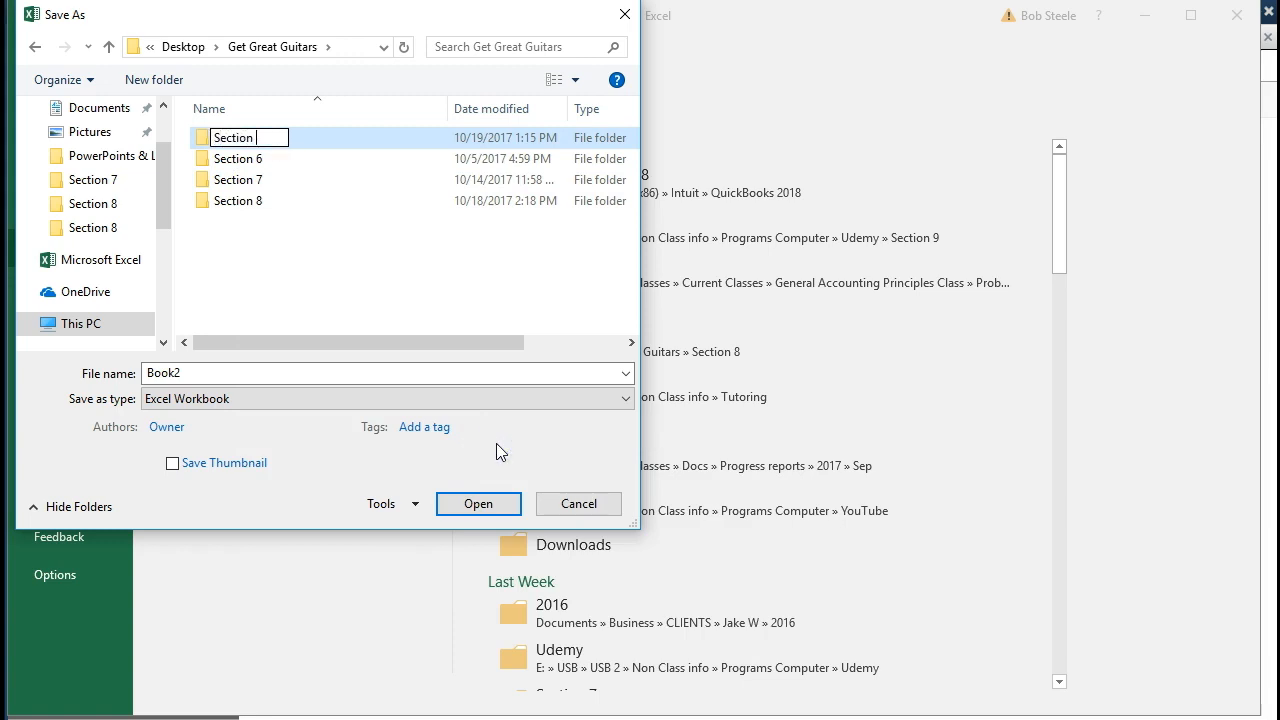
type("9")
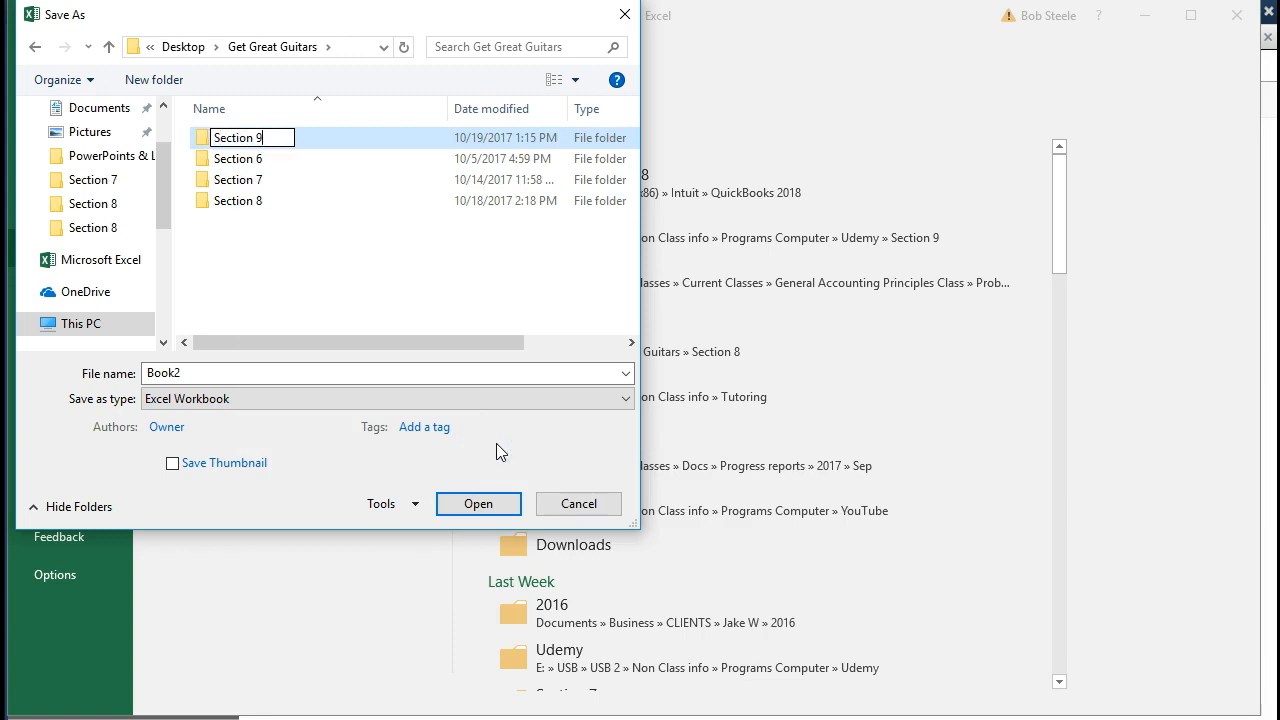
left_click(296, 270)
double_click(250, 137)
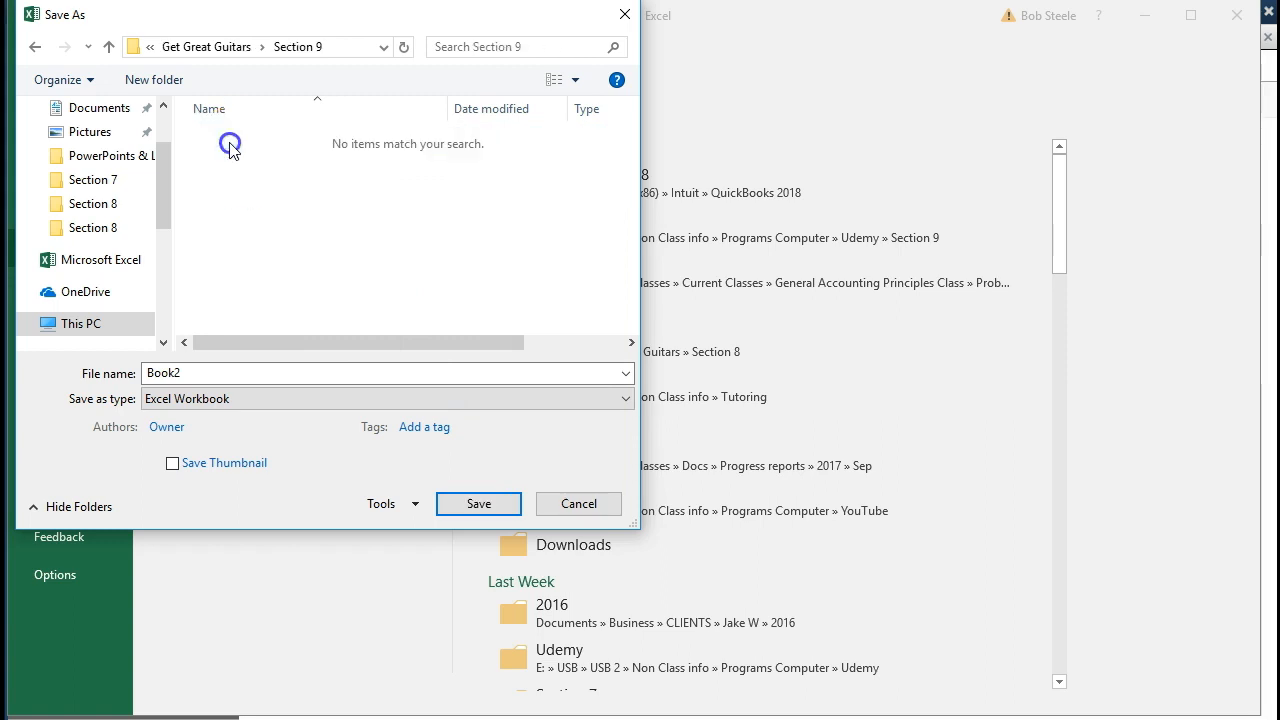
Save the workbook as Section 9 Reports in macro-free format, and close it
type("Section 9 B")
key("BackSpace")
type("Reports")
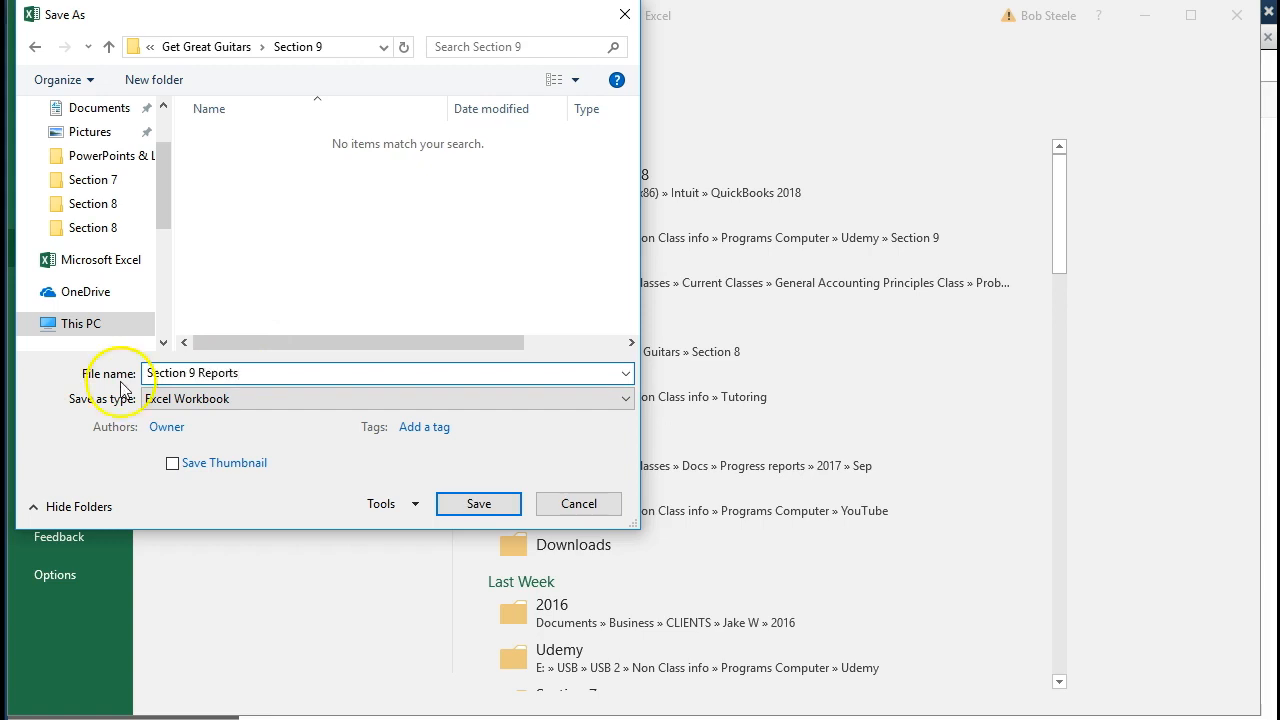
left_click(482, 504)
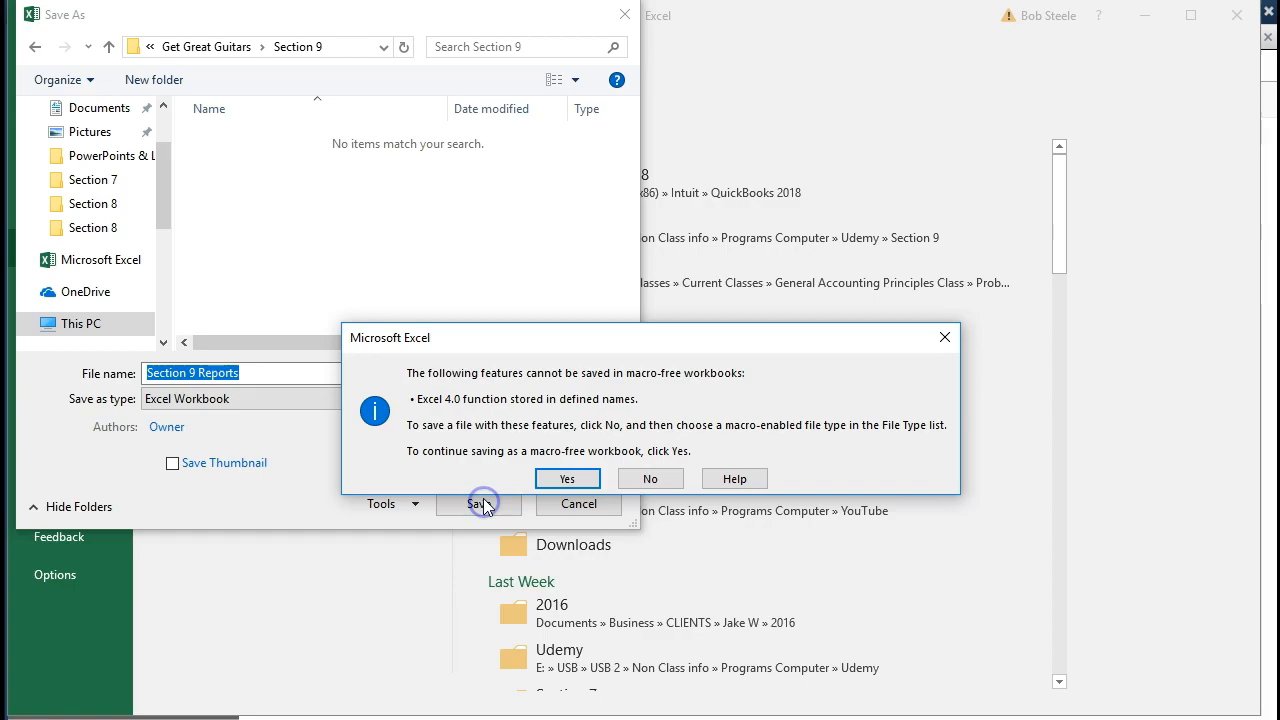
left_click(565, 478)
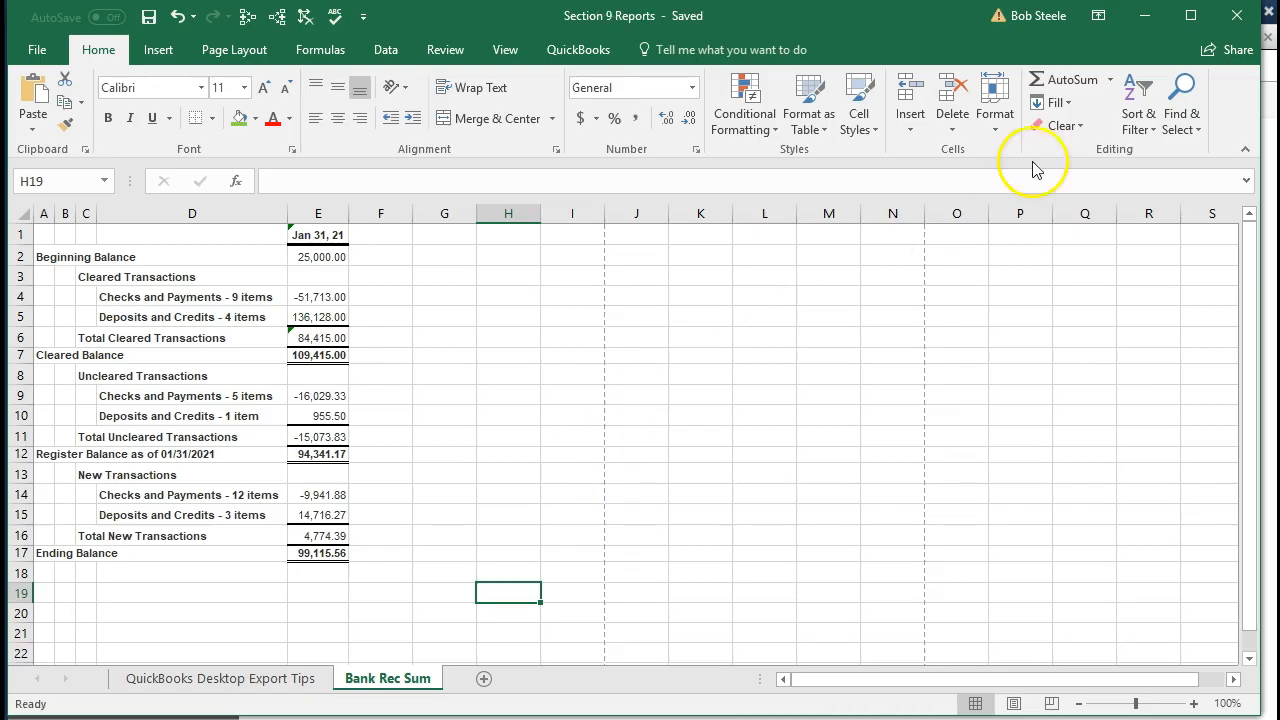
left_click(1237, 18)
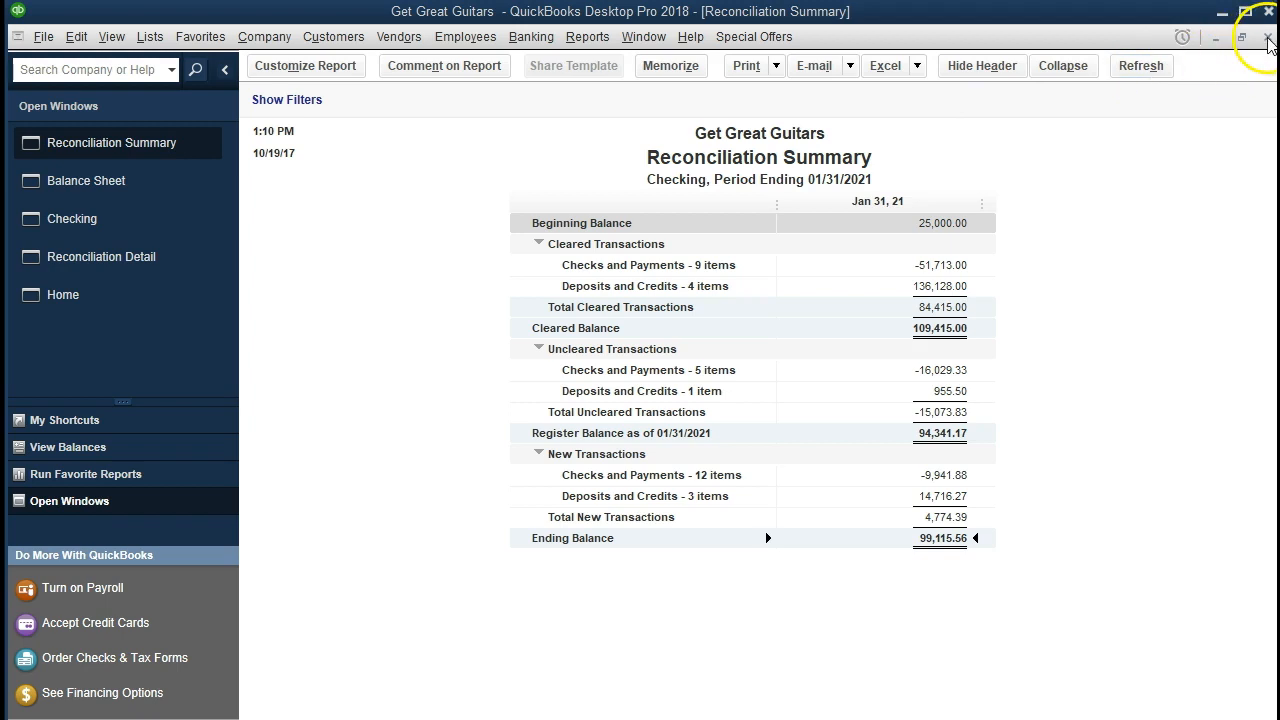
Examine the cleared, uncleared and new transactions in the Reconciliation Detail report in QuickBooks, down to its ending balance
left_click(146, 259)
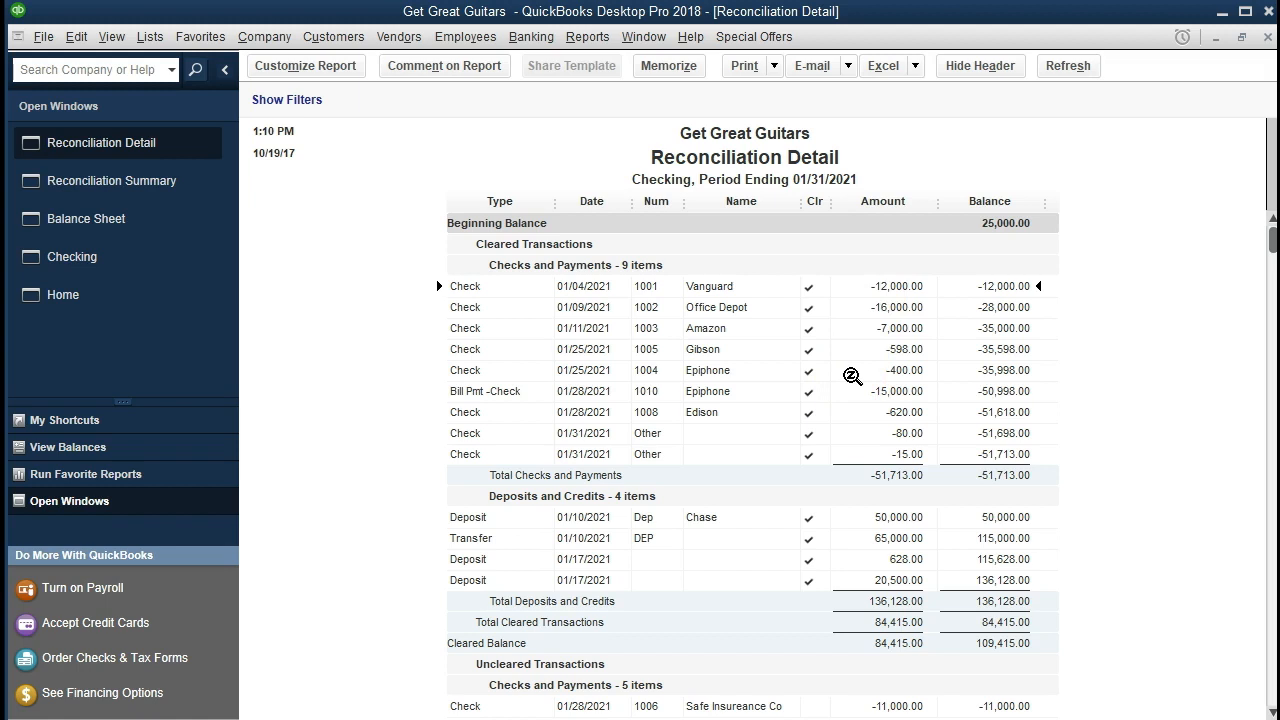
scroll(852, 376, "down", 2)
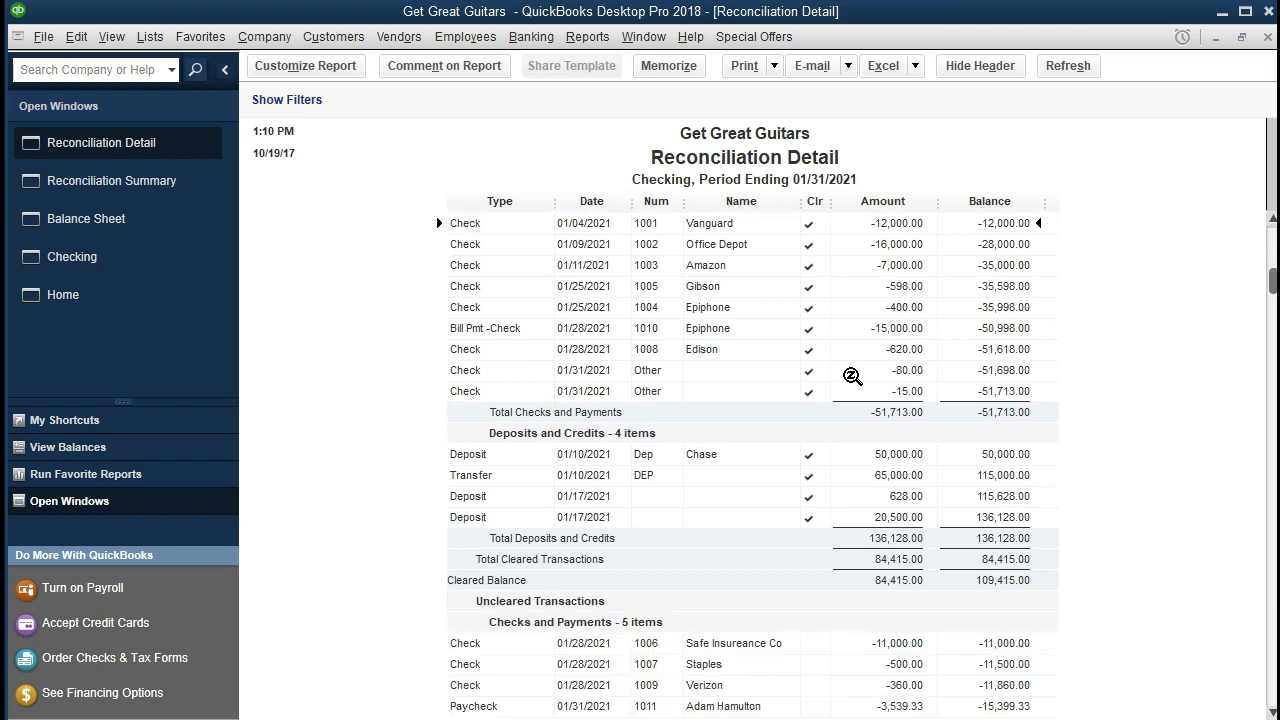
scroll(852, 376, "down", 1)
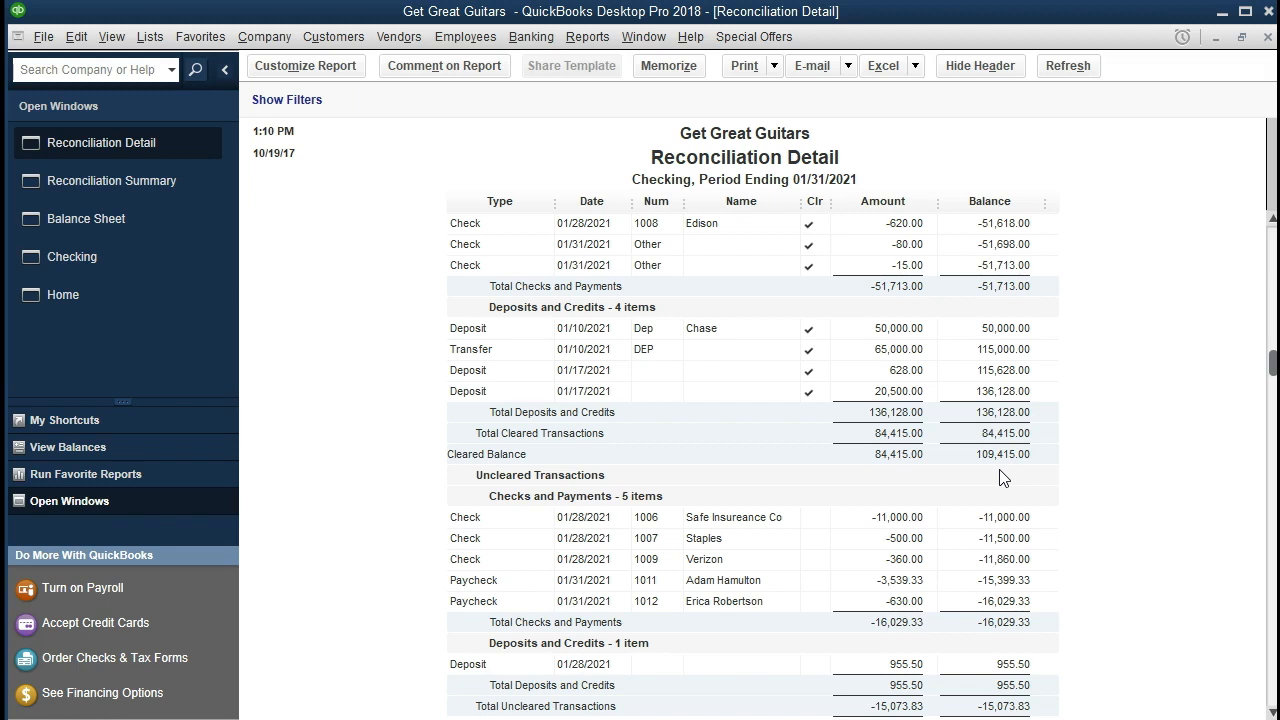
scroll(1003, 478, "down", 1)
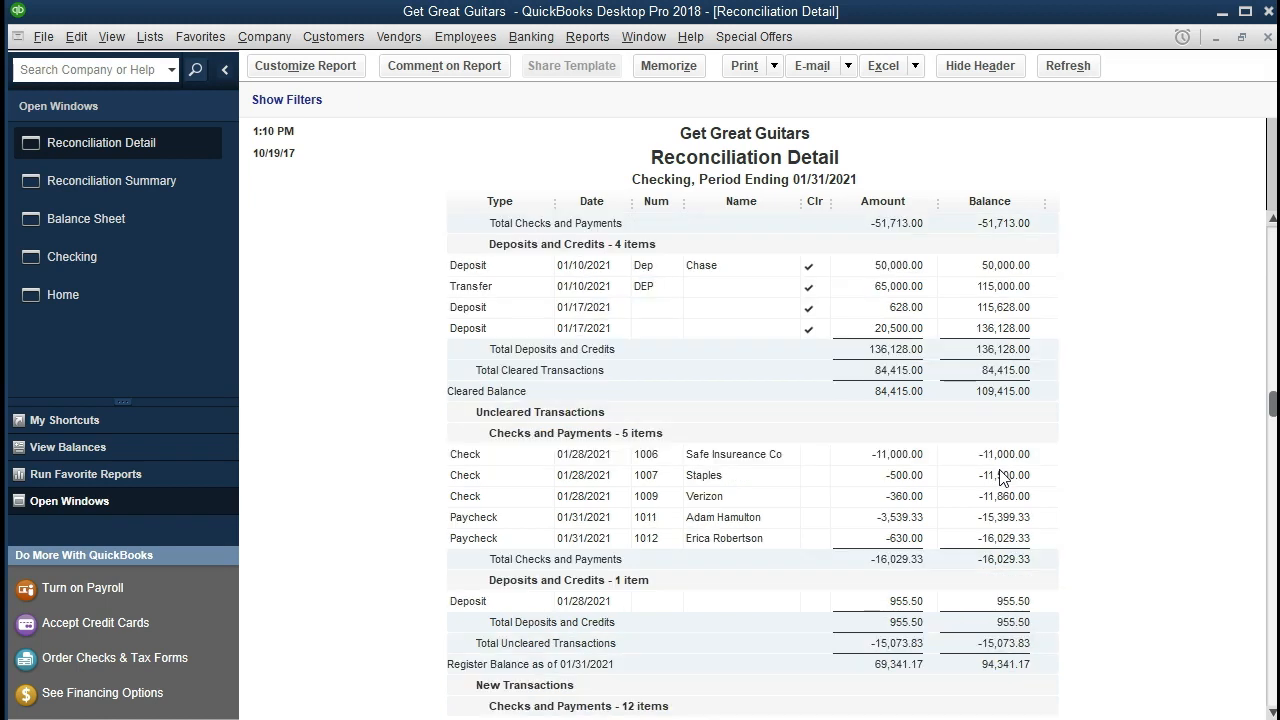
scroll(1003, 478, "down", 1)
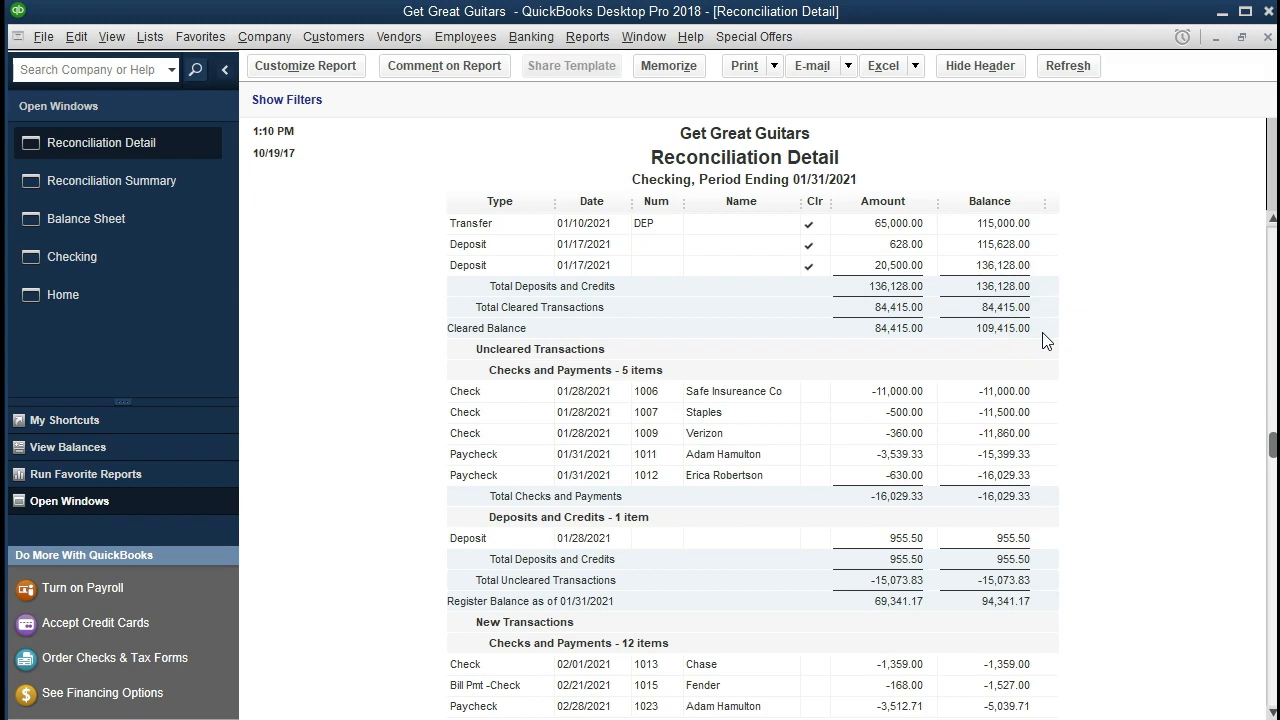
scroll(1046, 341, "down", 1)
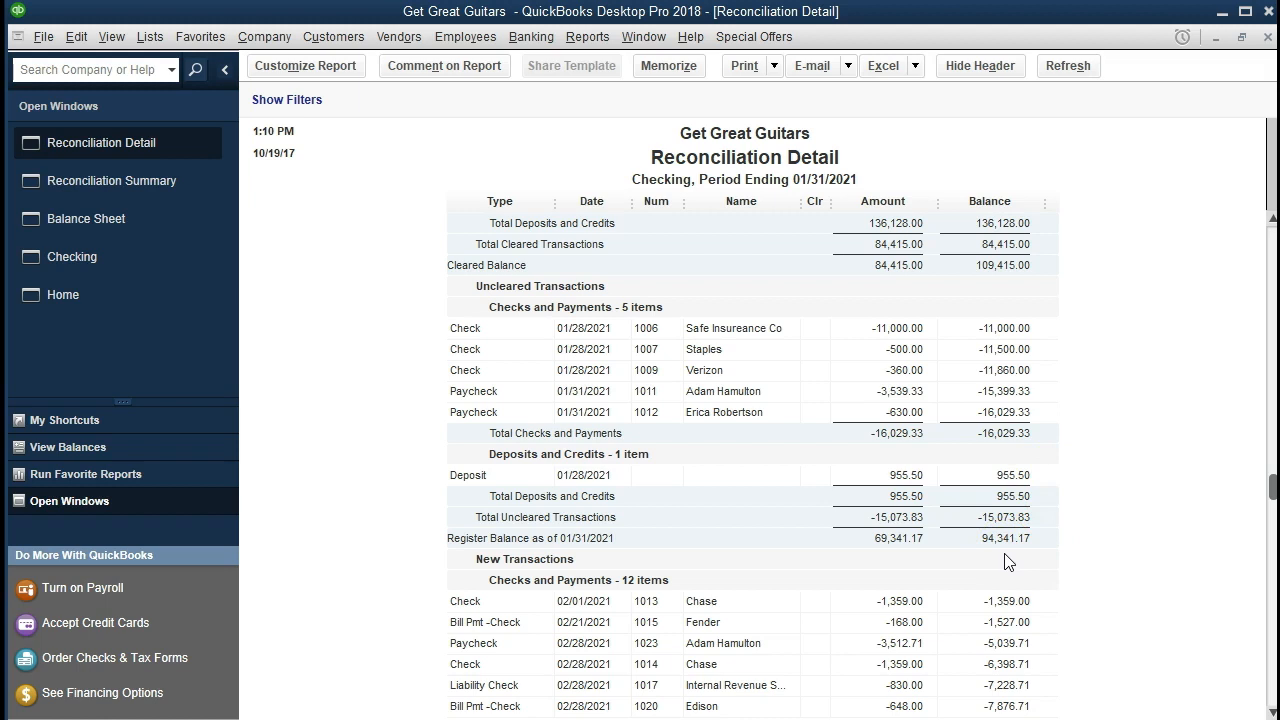
scroll(1007, 562, "up", 4)
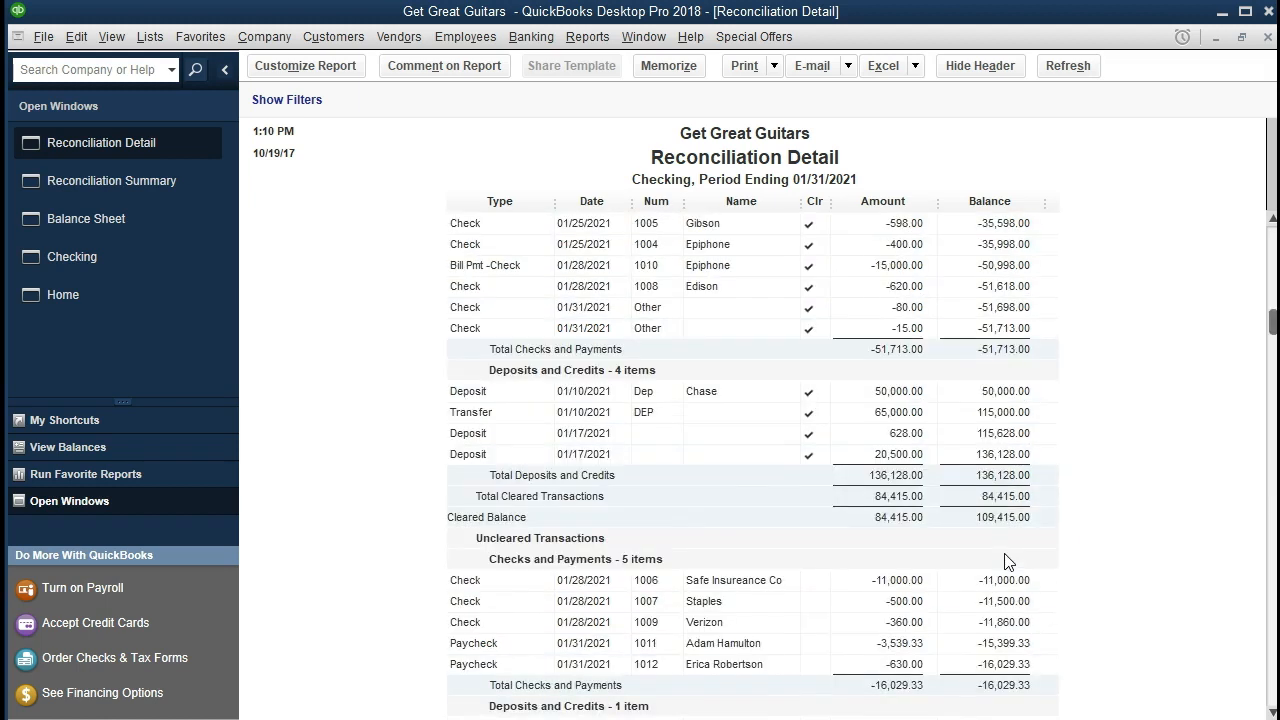
scroll(1007, 562, "up", 1)
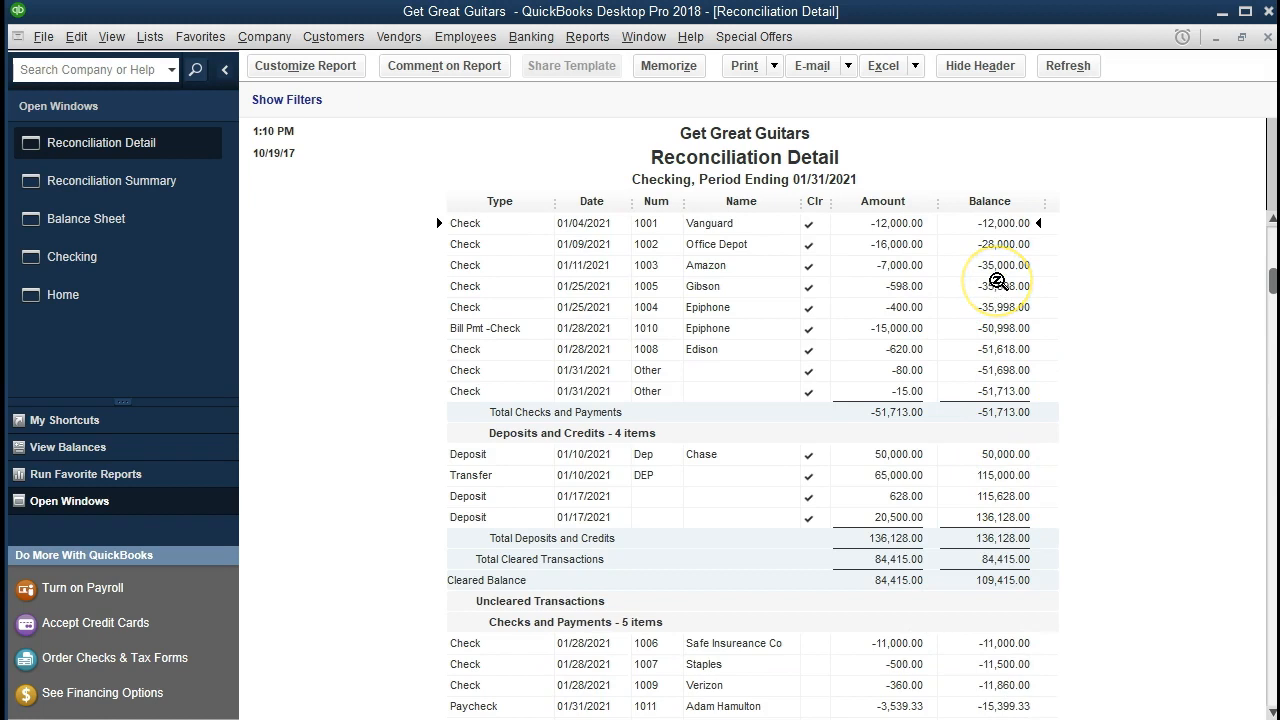
scroll(997, 282, "down", 9)
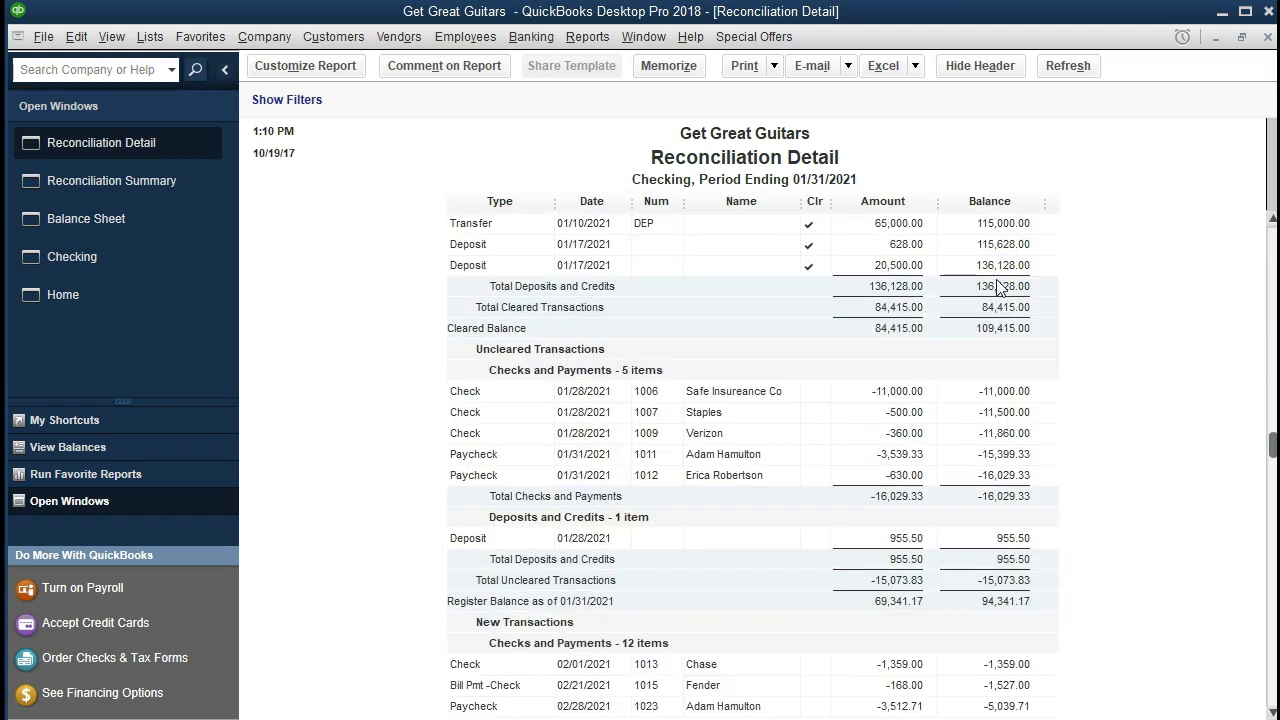
scroll(998, 310, "down", 1)
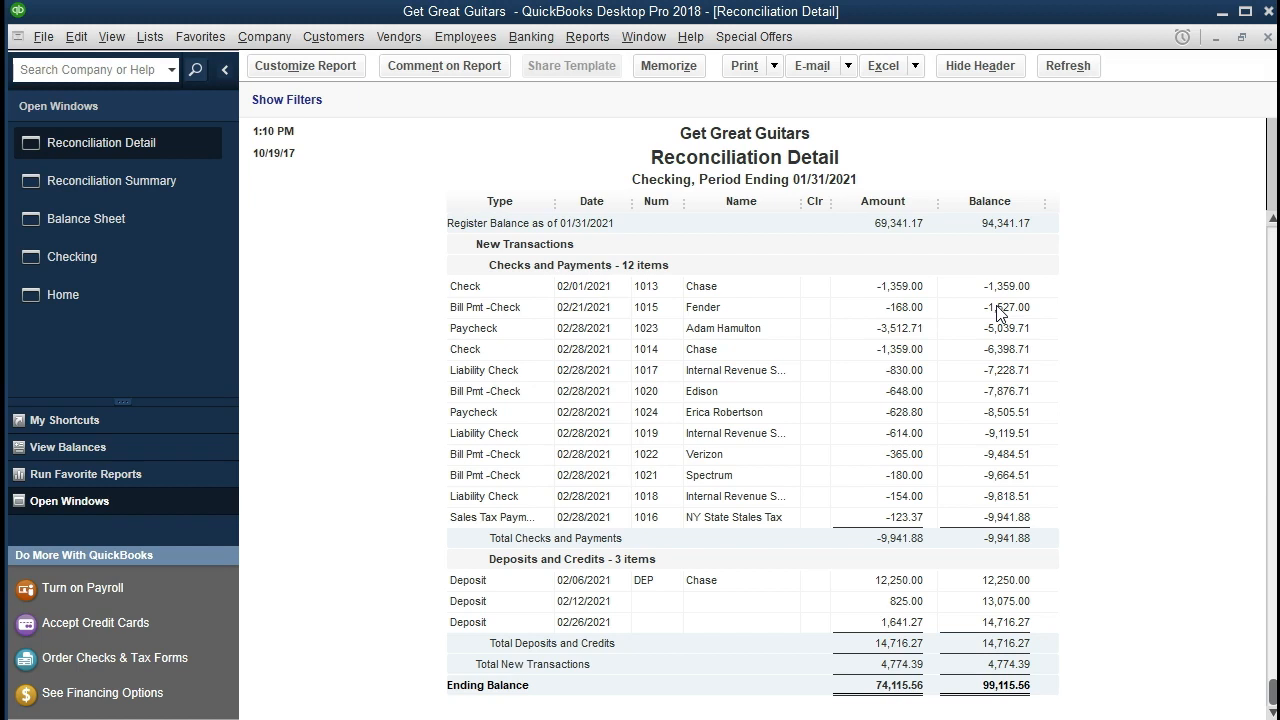
Export the Reconciliation Detail report to a new worksheet in the existing workbook Section 9 Reports in the Section 9 folder
left_click(914, 66)
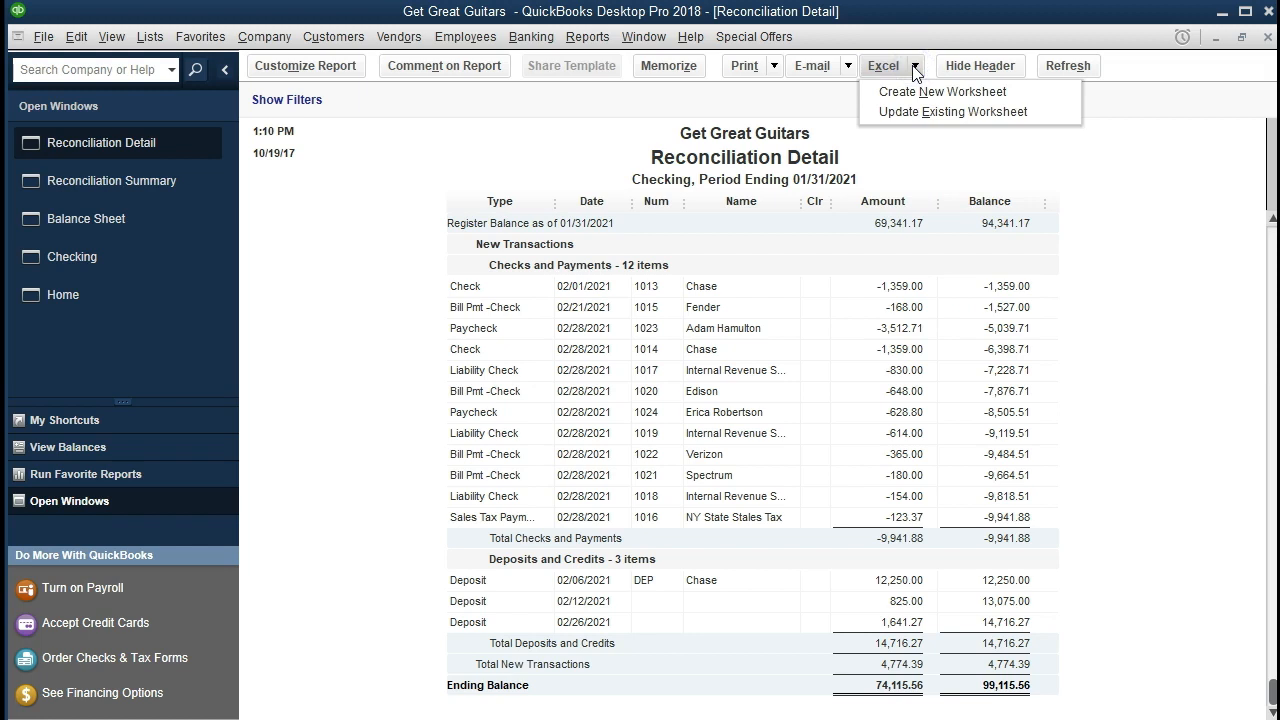
left_click(1016, 93)
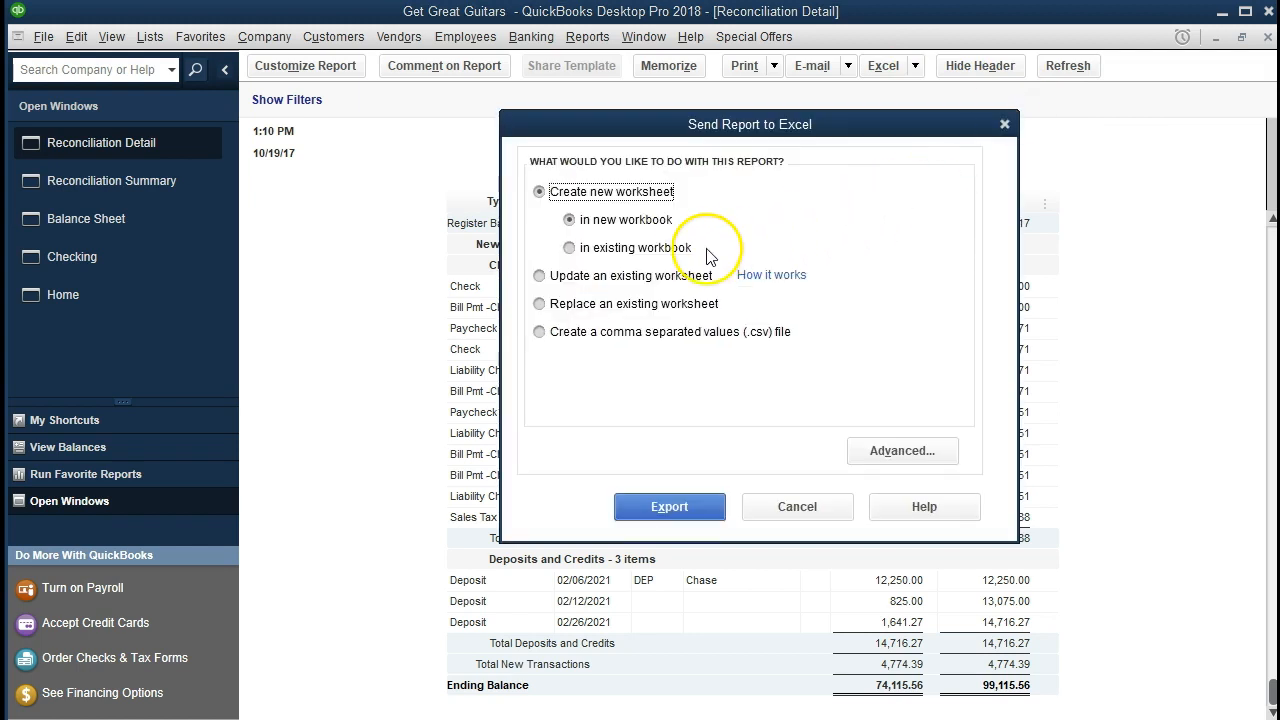
left_click(569, 249)
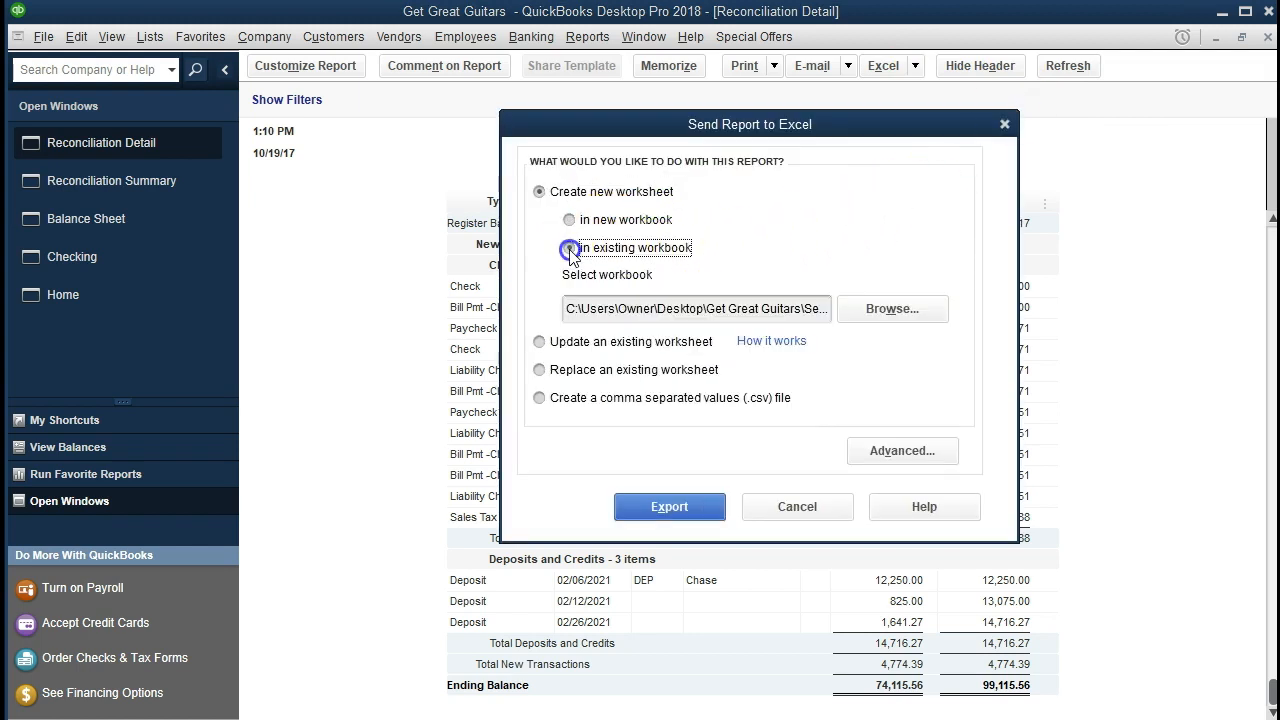
left_click(915, 308)
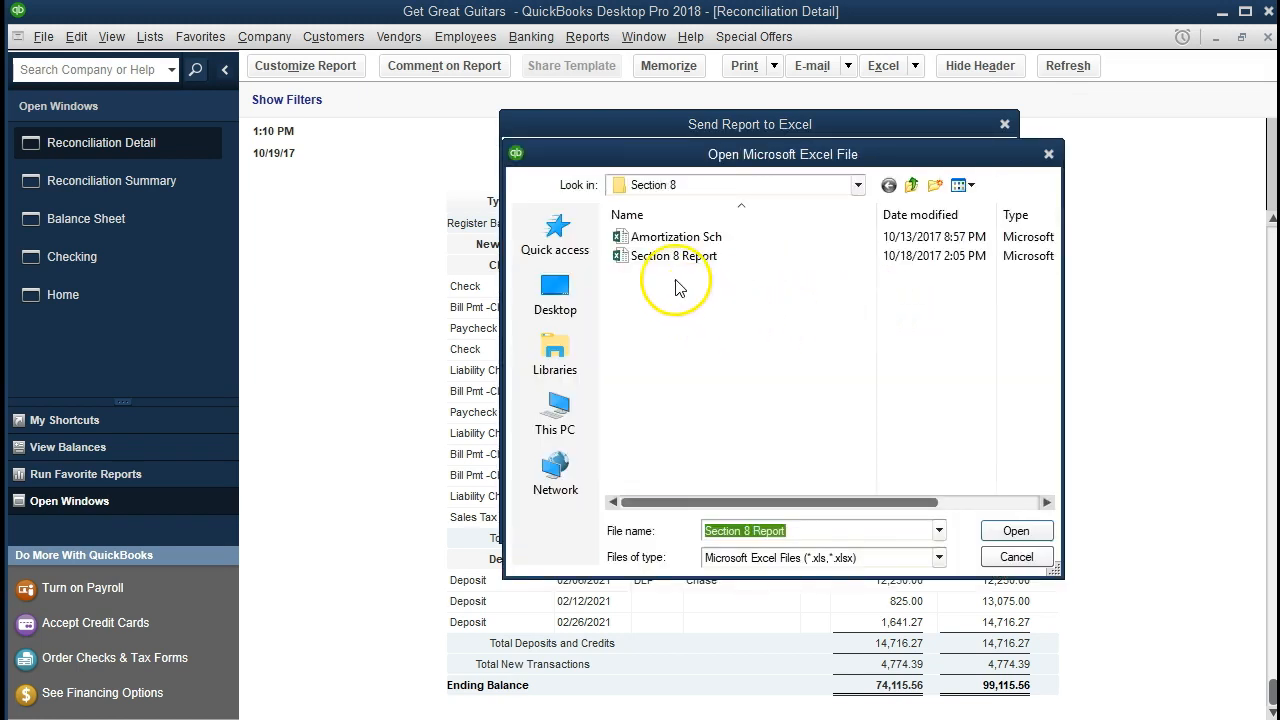
left_click(858, 187)
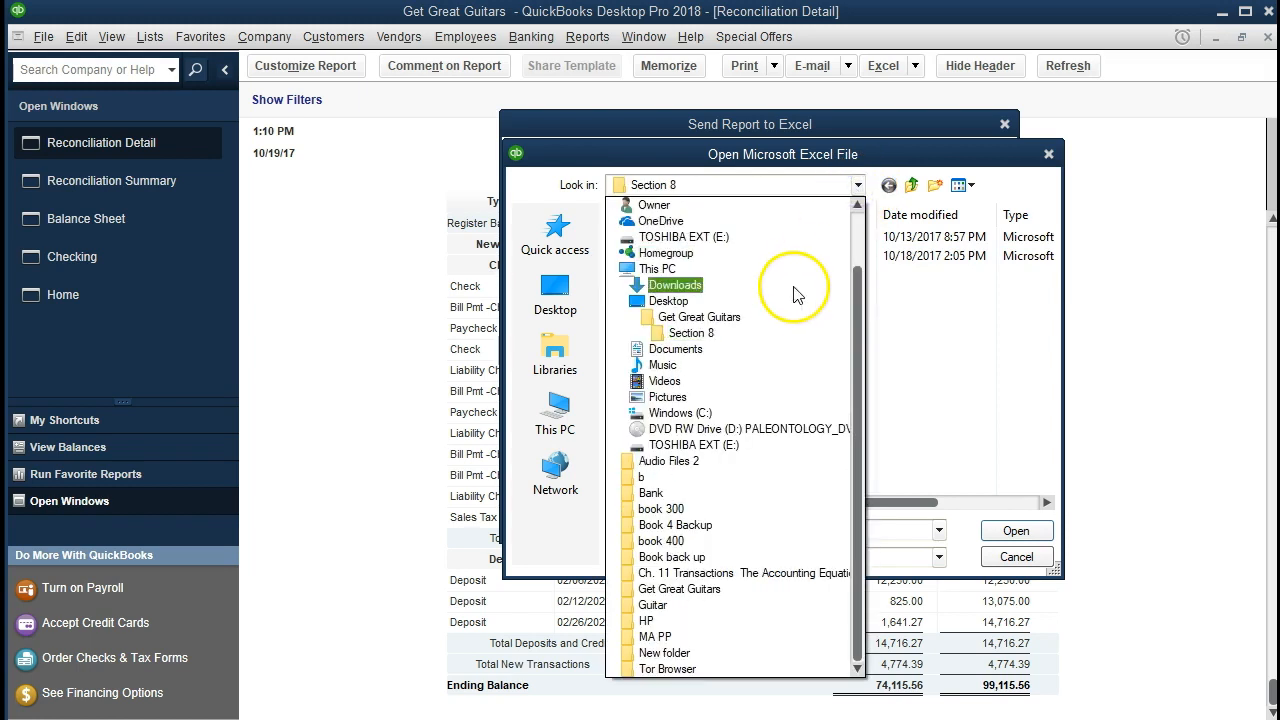
left_click(790, 318)
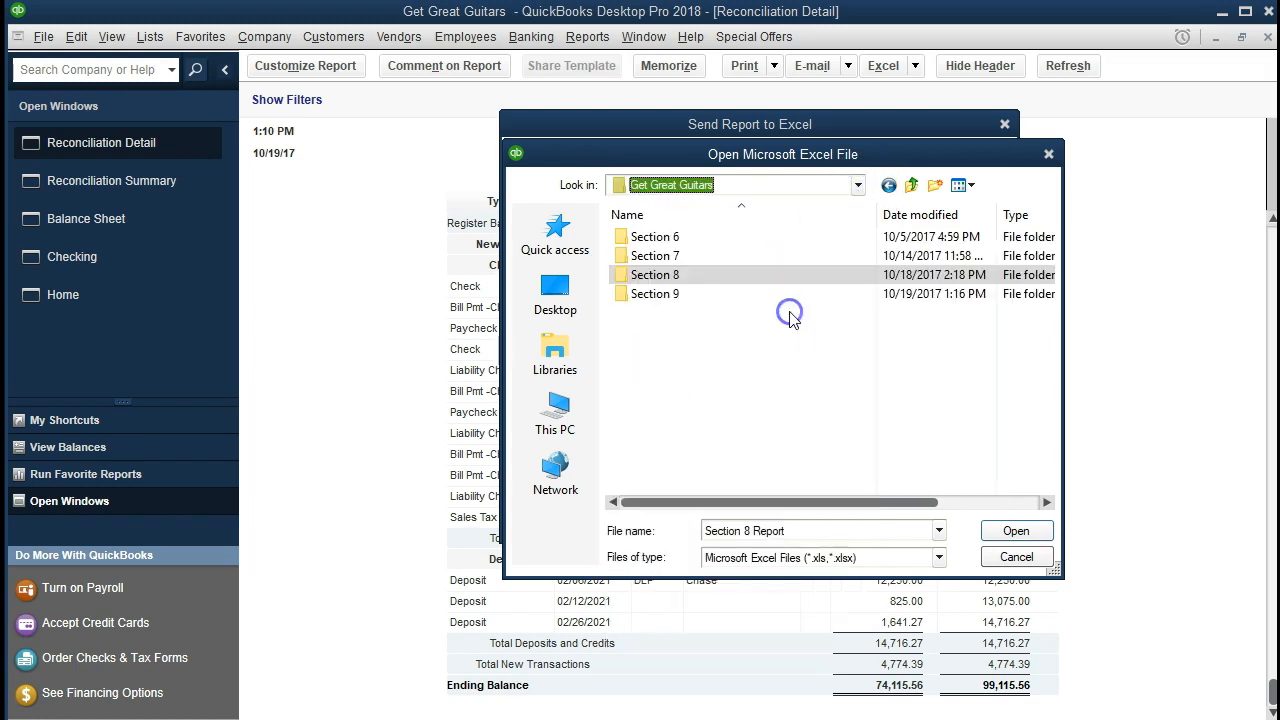
double_click(669, 298)
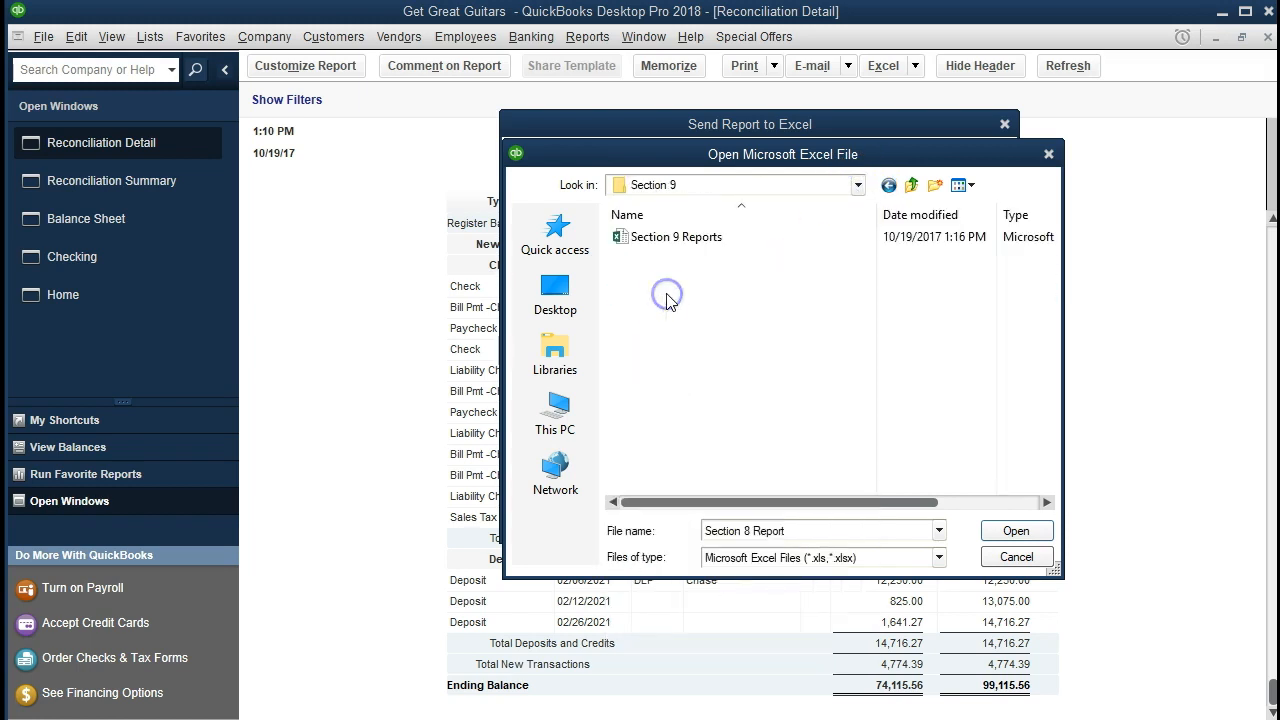
double_click(670, 237)
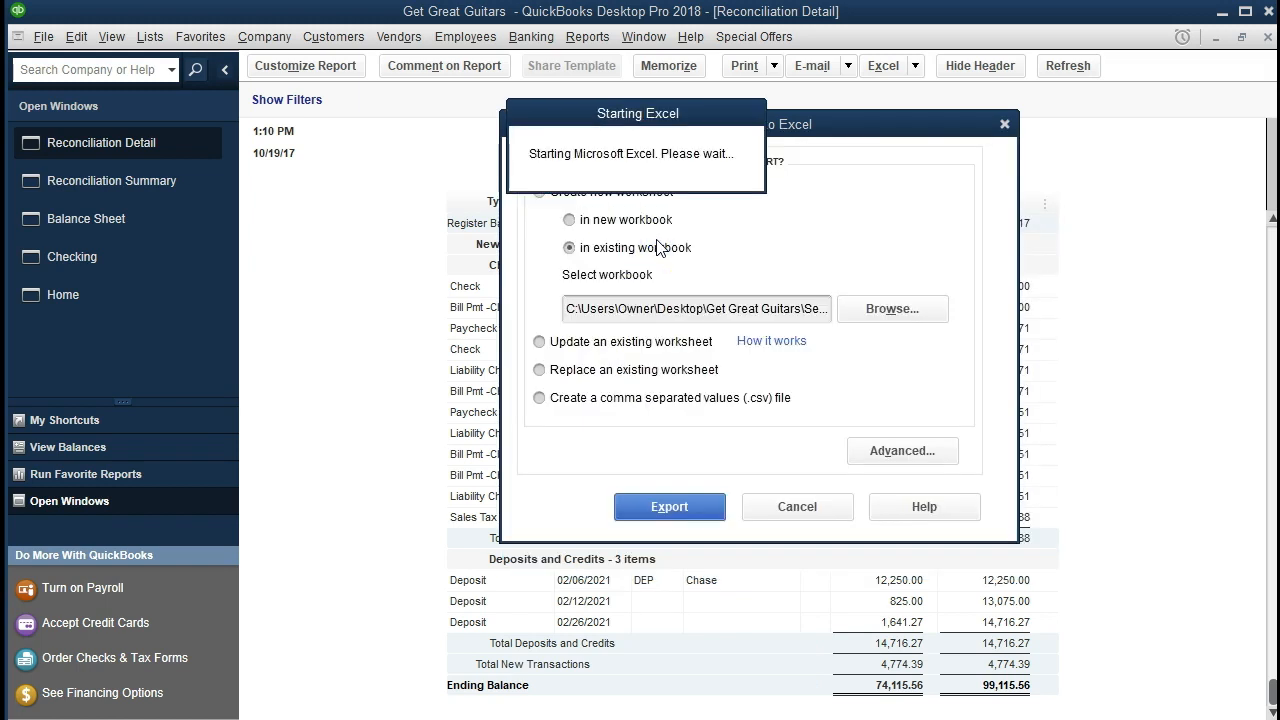
left_click(674, 506)
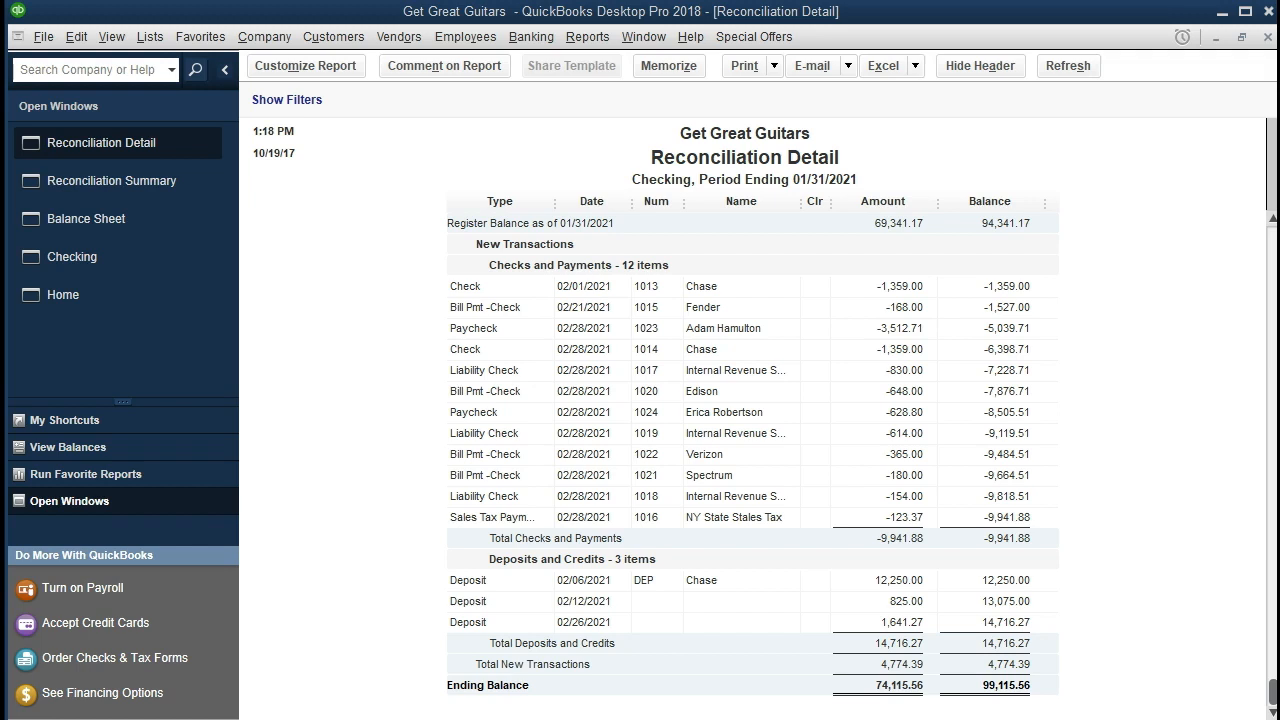
Reposition and widen the Section 9 Reports workbook window, and show the worksheet view options
left_click_drag(1279, 38, 505, 33)
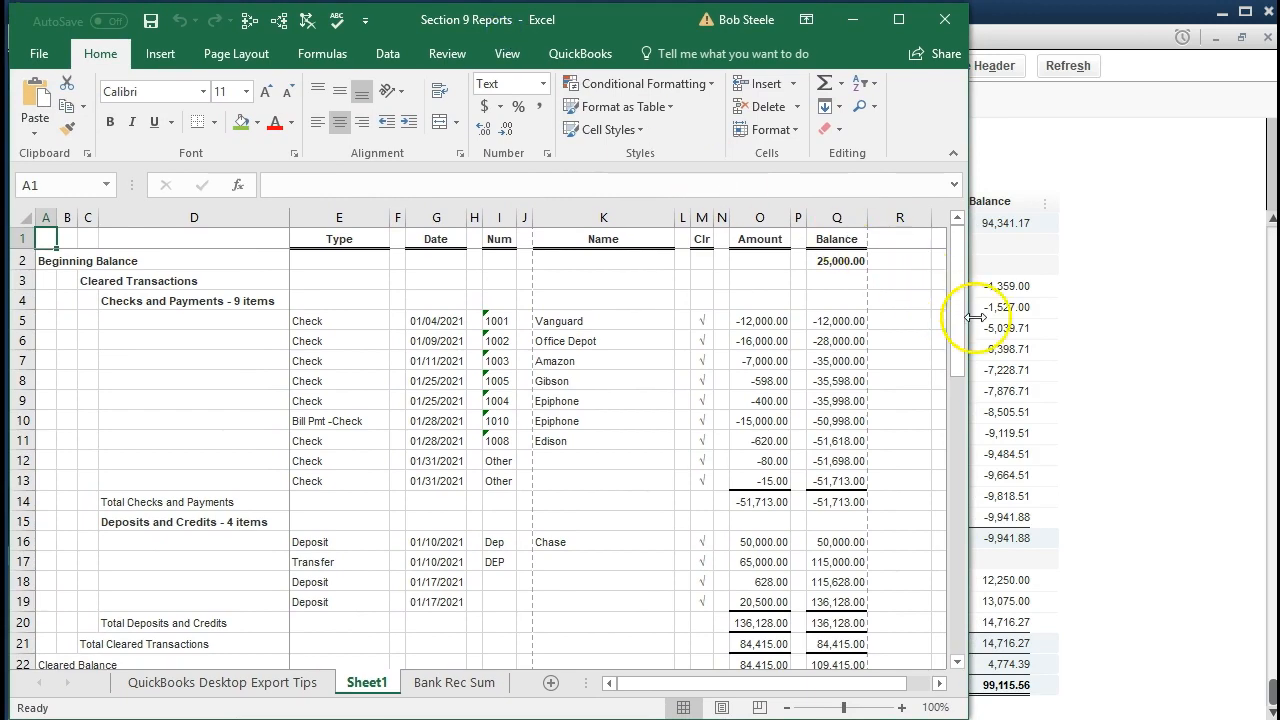
left_click_drag(968, 315, 1268, 417)
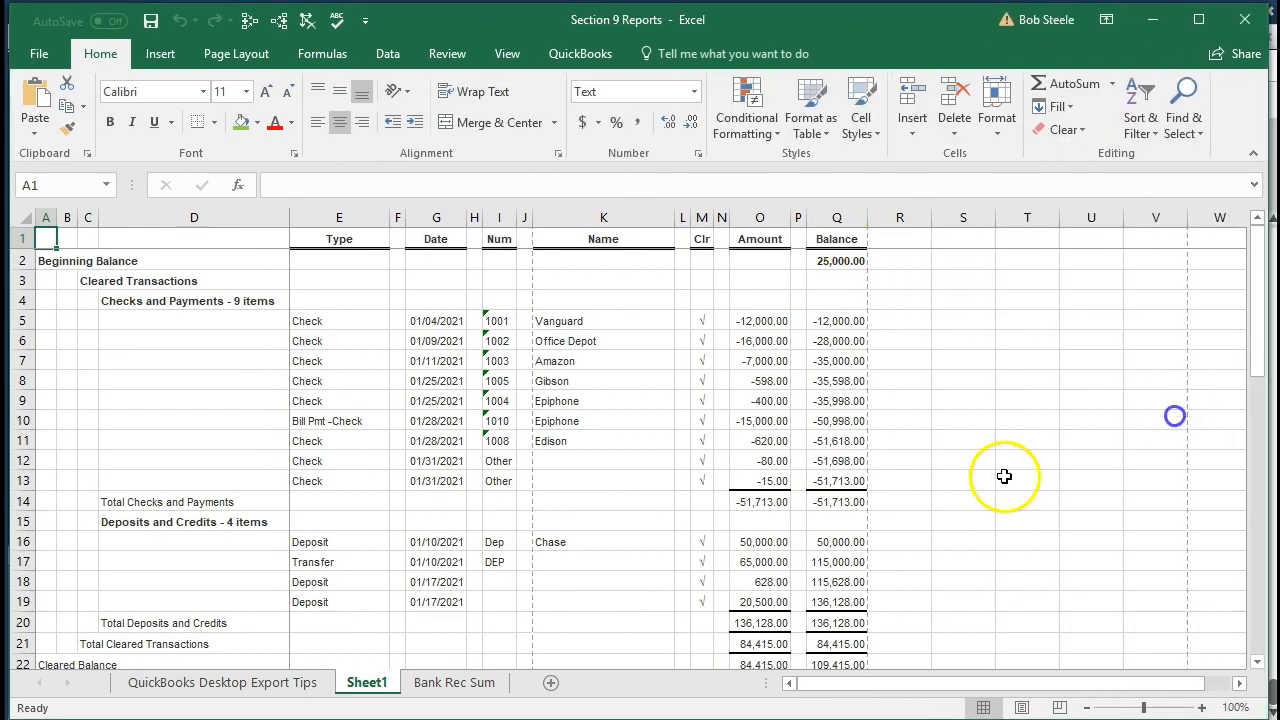
left_click(507, 60)
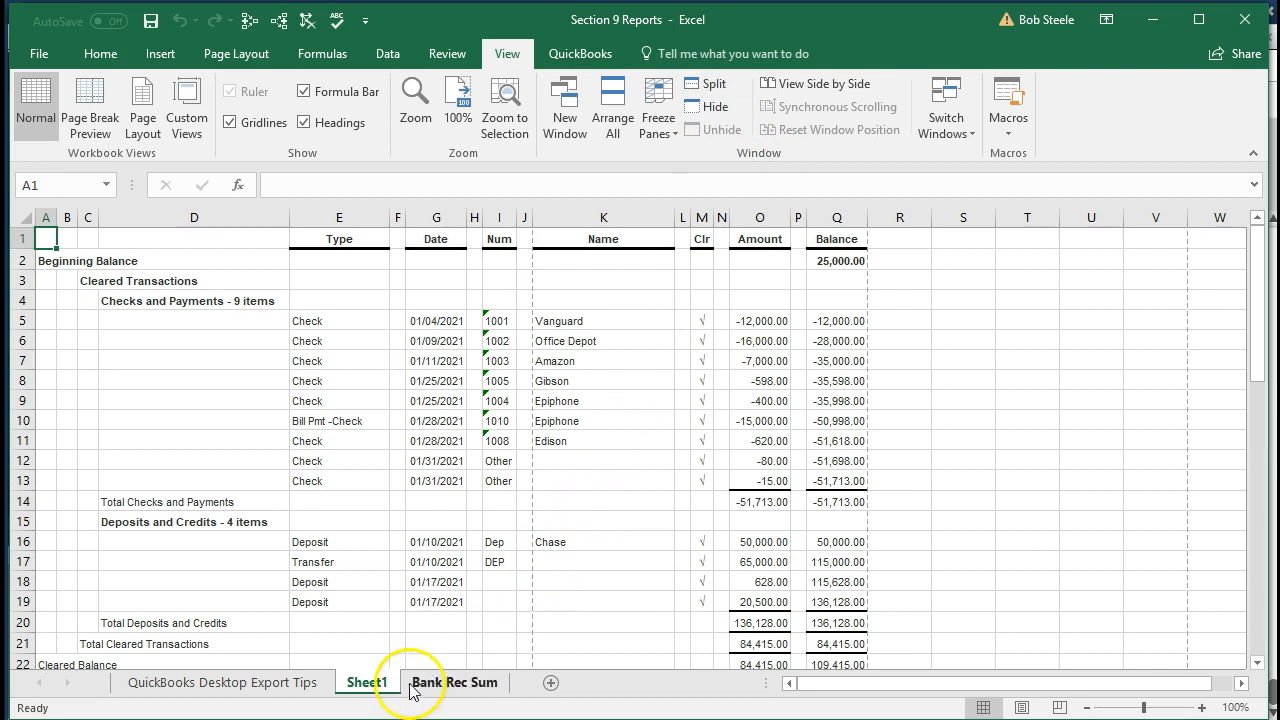
Move Sheet1 after Bank Rec Sum and rename it Bank Rec Det
left_click_drag(375, 695, 508, 686)
double_click(470, 683)
type("Bank Re")
type("c S")
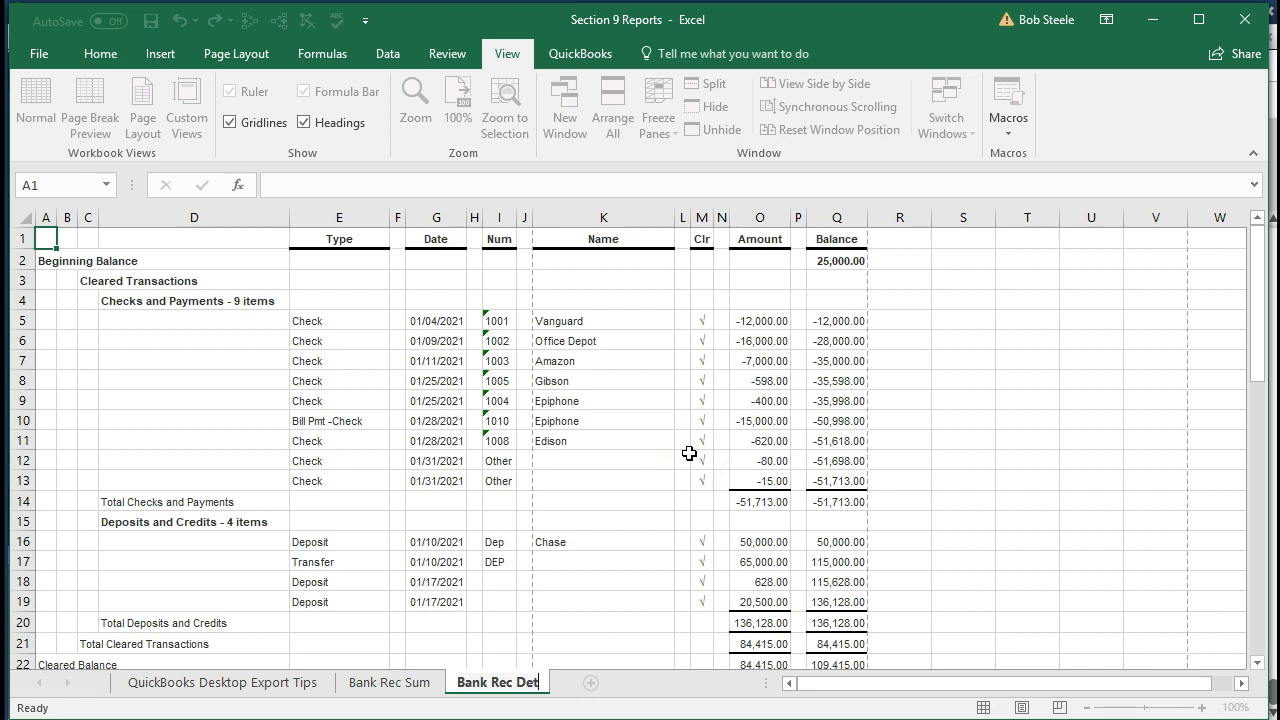
left_click(689, 455)
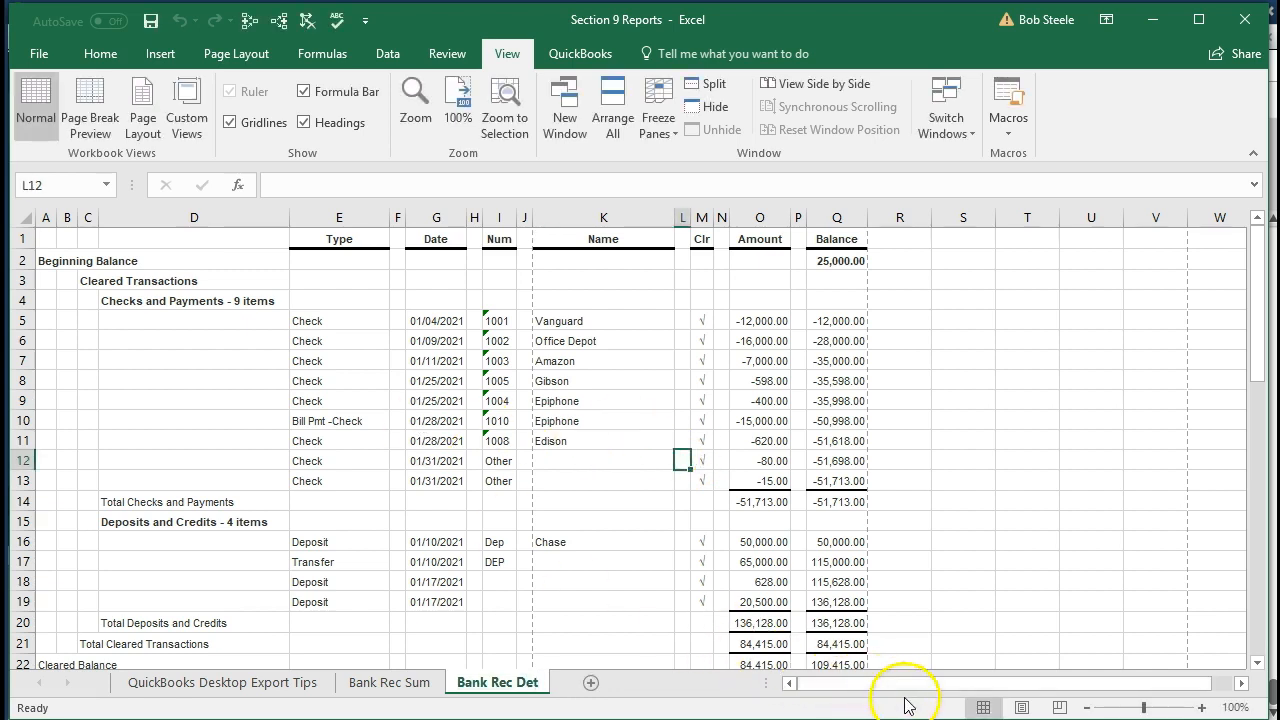
Check the Bank Rec Det report header in Page Layout view, restore Normal view, and compare with the Bank Rec Sum sheet
left_click(1022, 708)
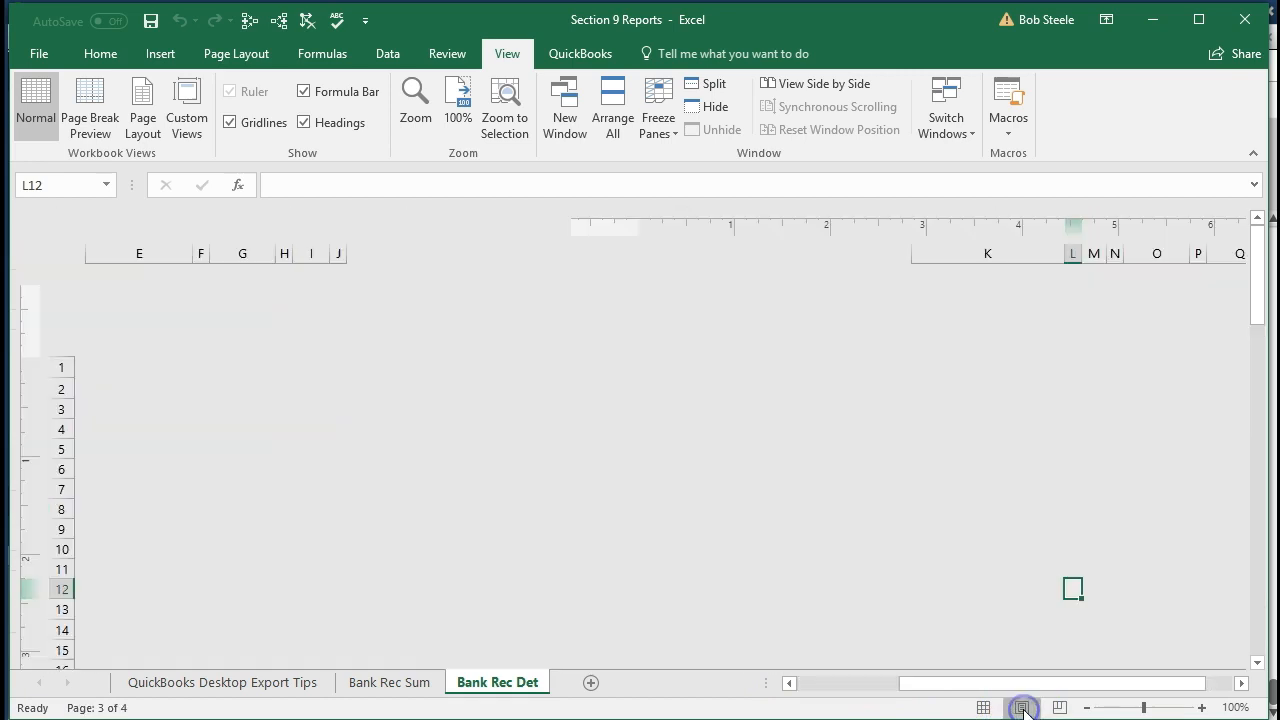
left_click(188, 315)
left_click_drag(955, 684, 835, 688)
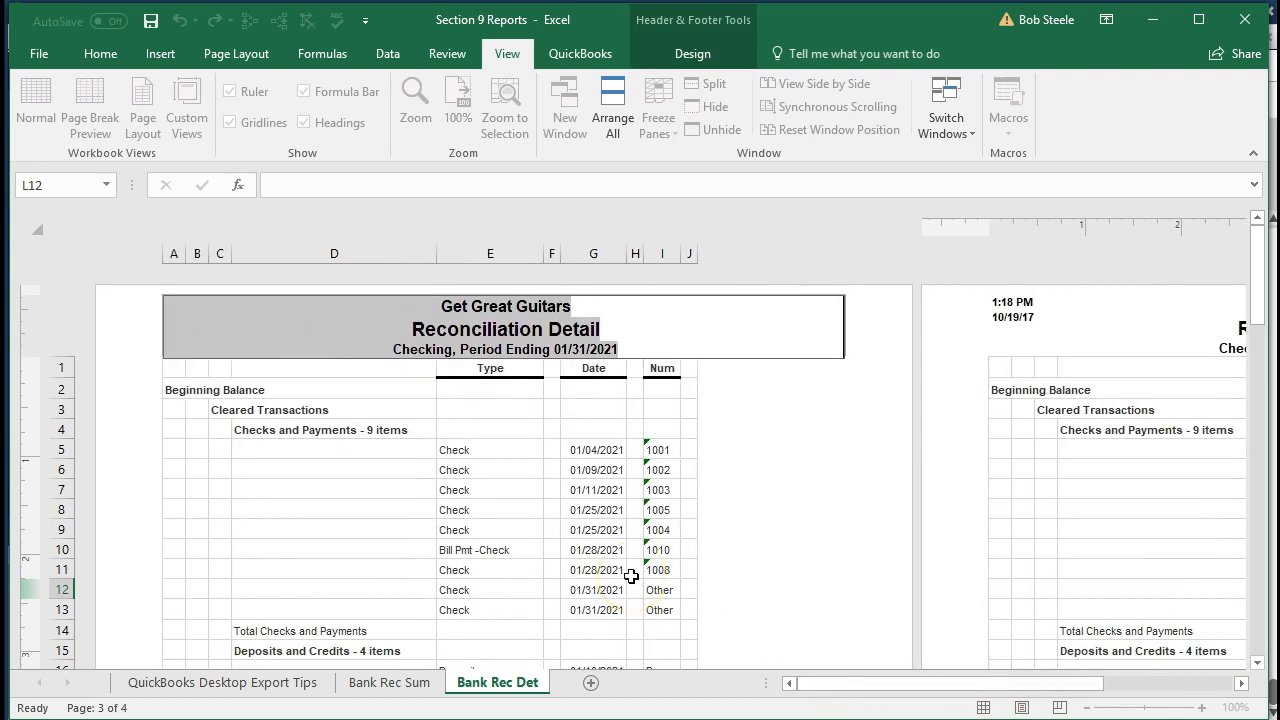
left_click(983, 708)
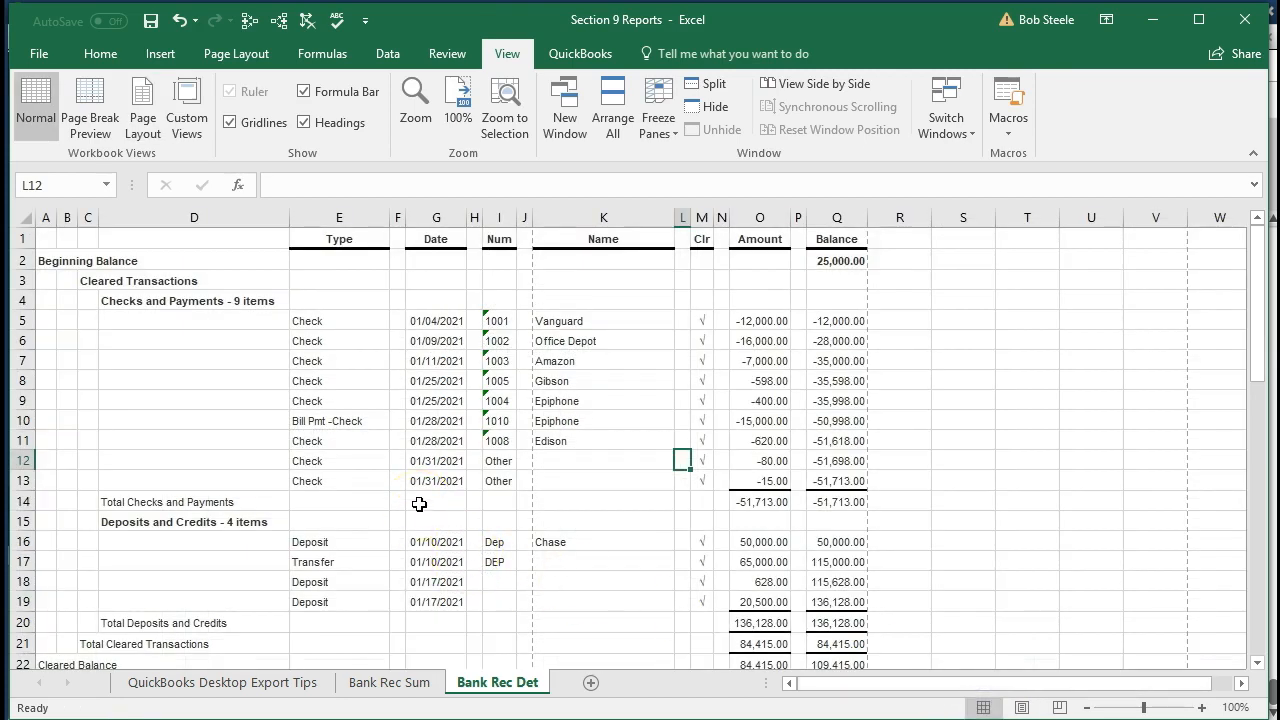
left_click(401, 684)
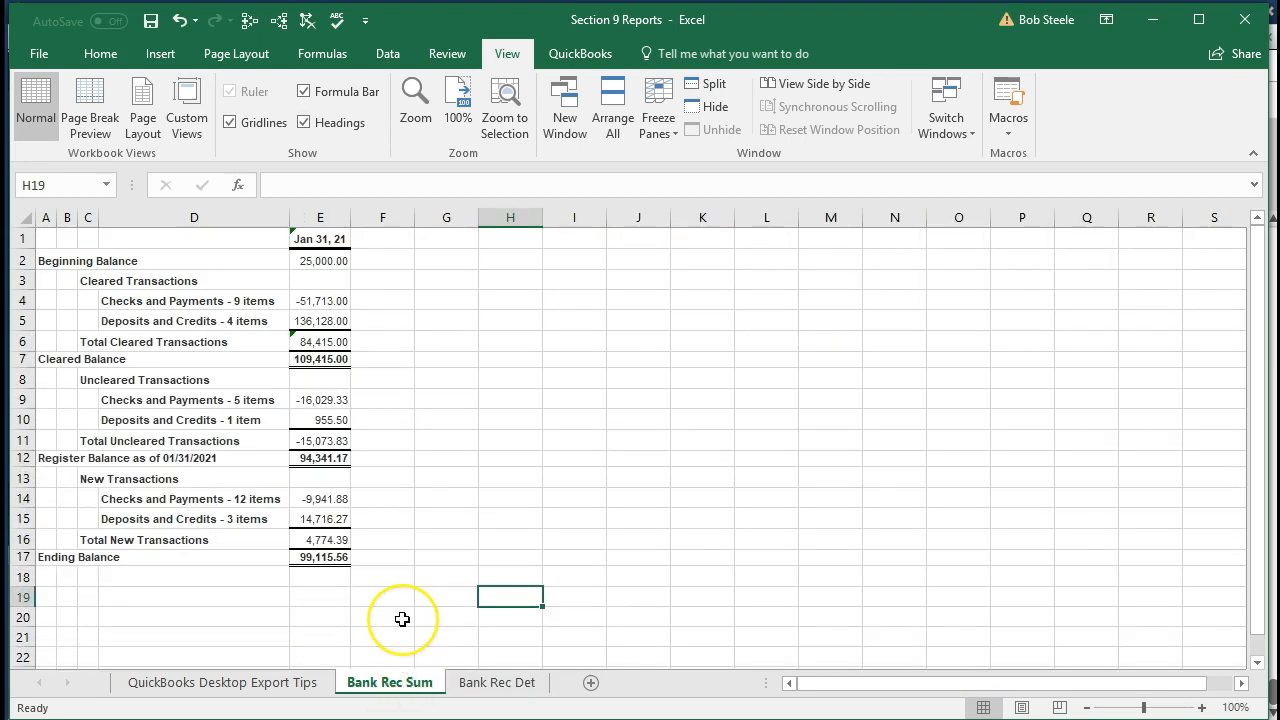
left_click(461, 682)
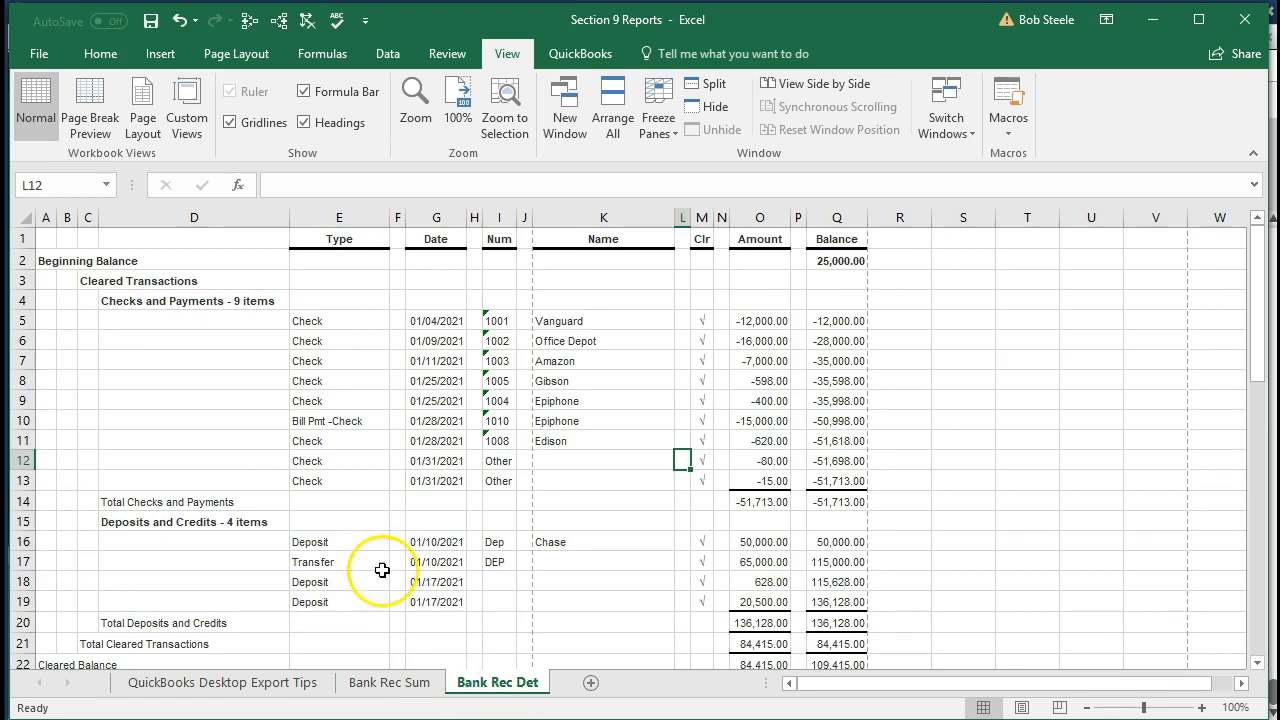
Set the print orientation of the Bank Rec Det sheet to landscape and return to the worksheet
left_click(42, 56)
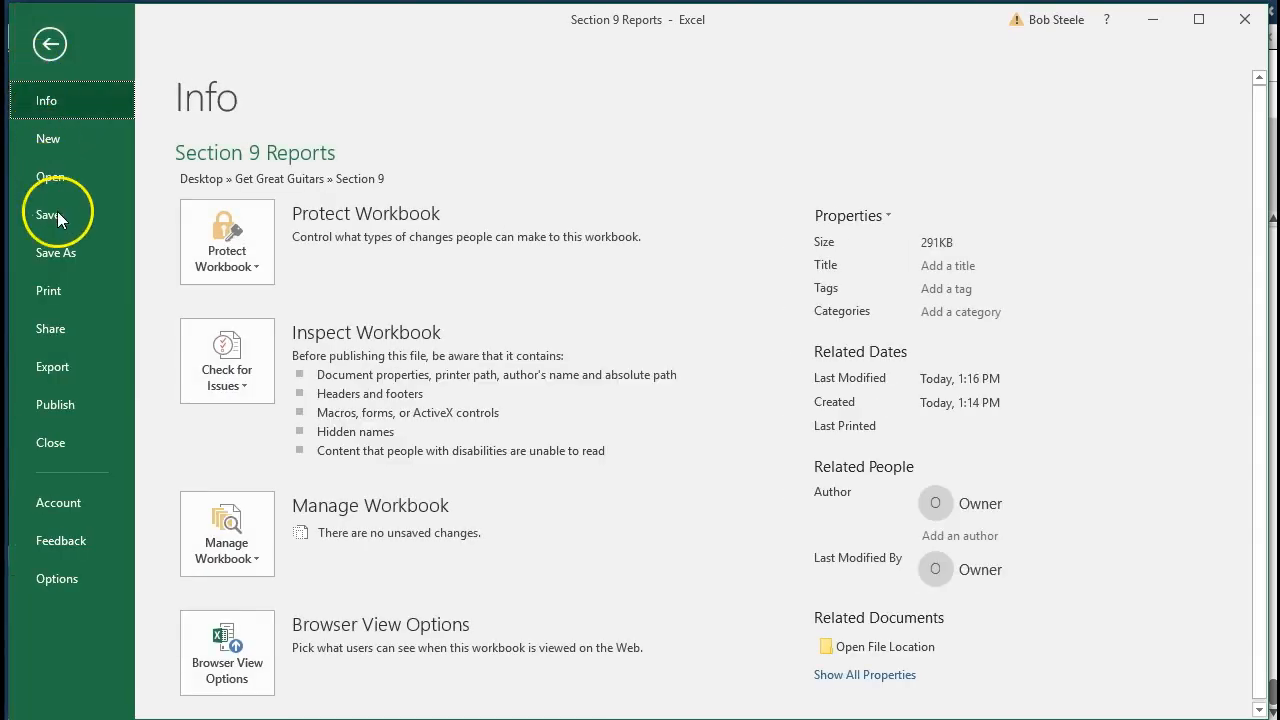
left_click(63, 288)
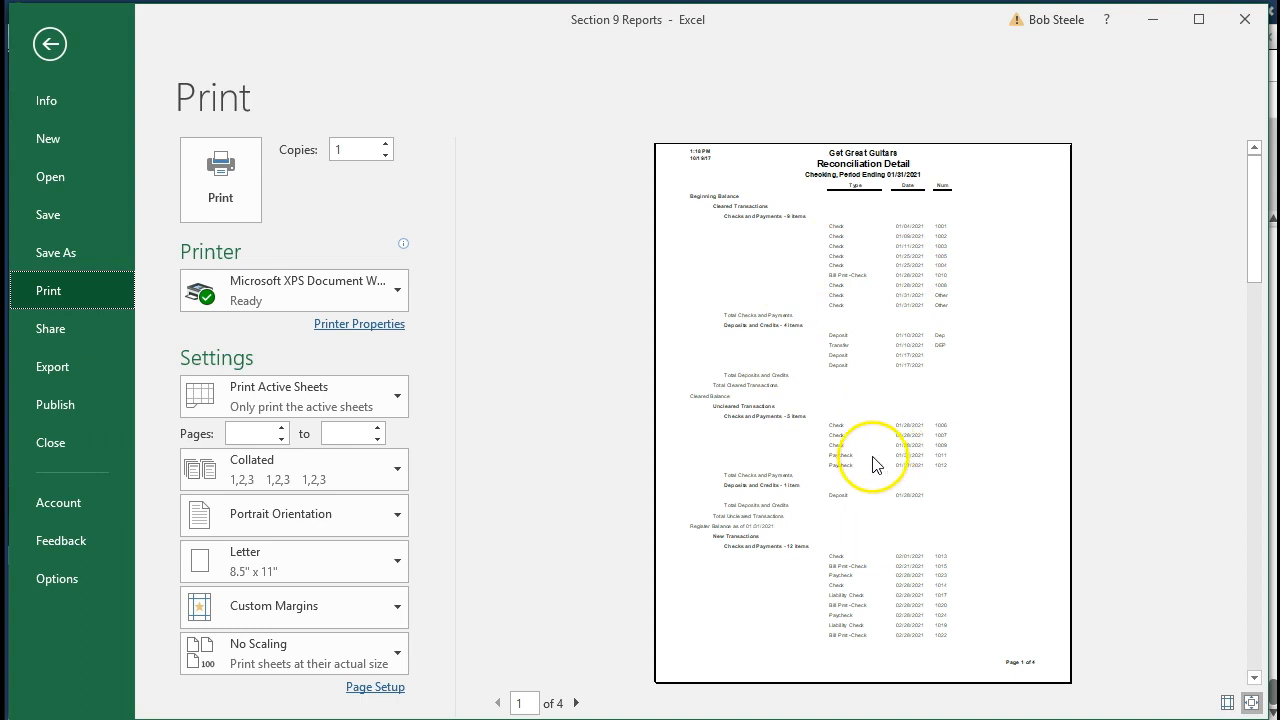
left_click(395, 520)
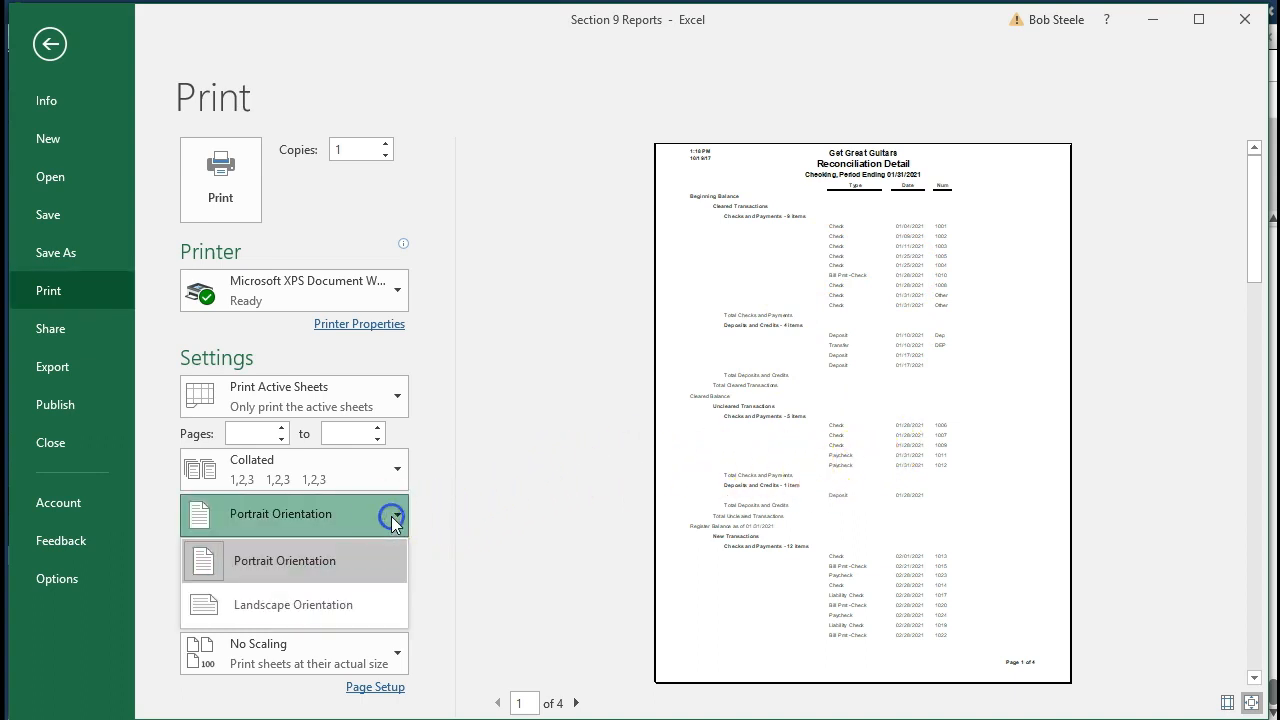
left_click(349, 605)
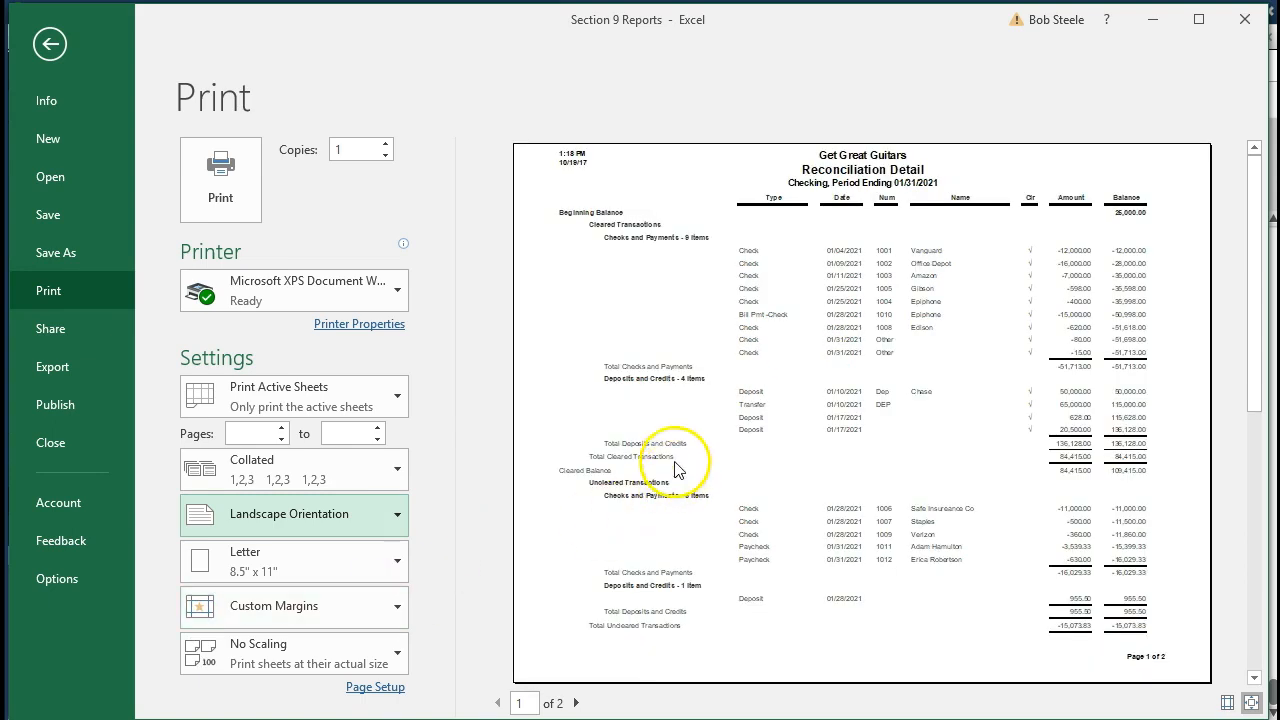
left_click(55, 47)
Review the Bank Rec Det rows and page break, and examine both pages of the landscape report in the print preview
scroll(595, 440, "down", 6)
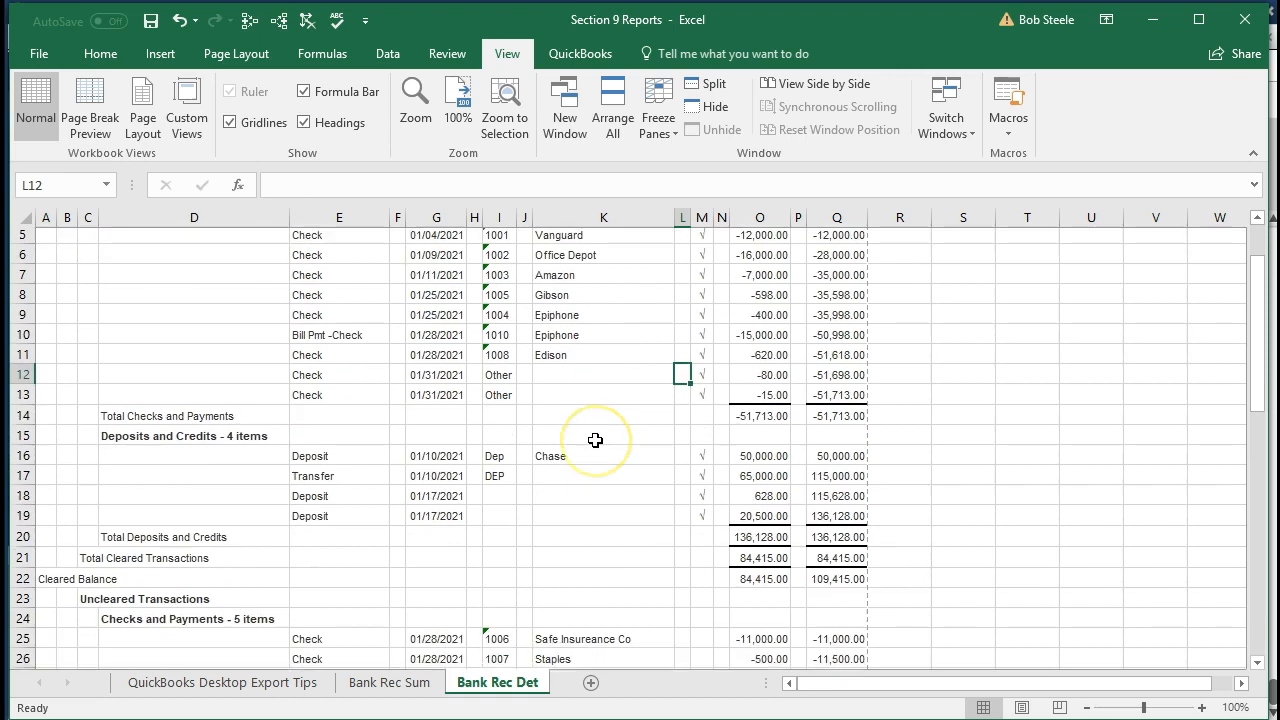
scroll(595, 440, "down", 1)
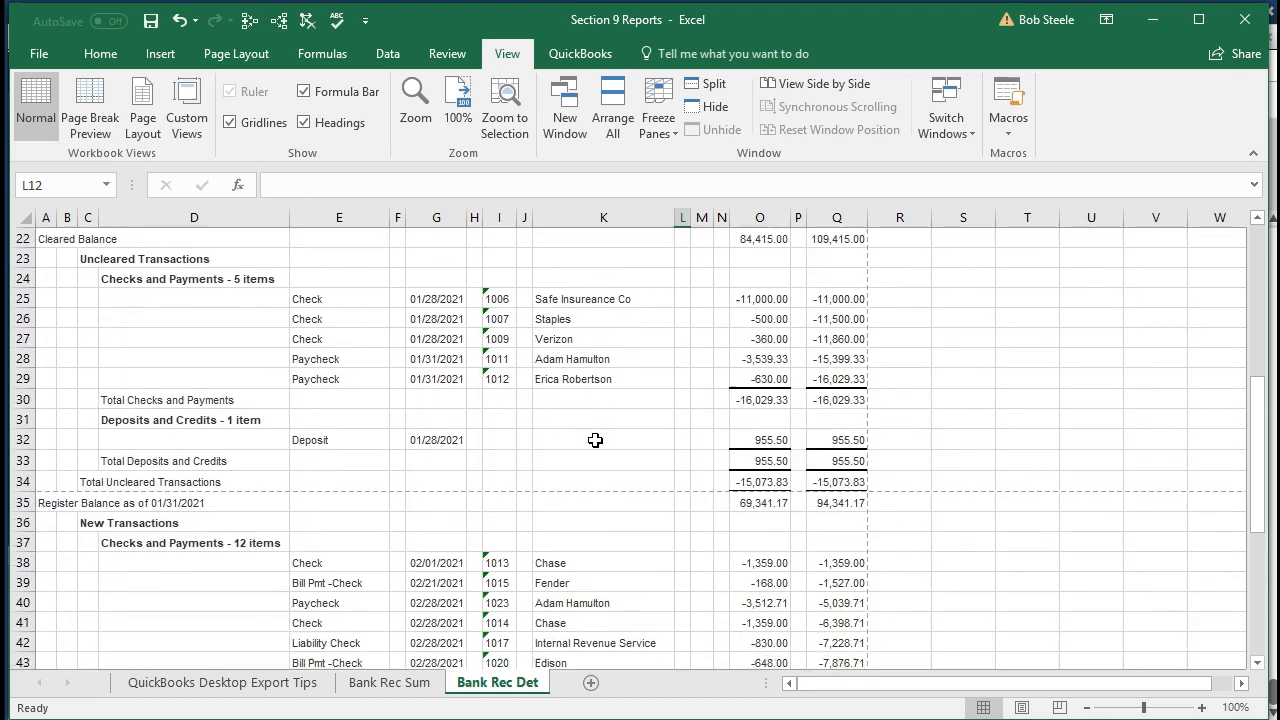
scroll(595, 440, "up", 3)
left_click(30, 62)
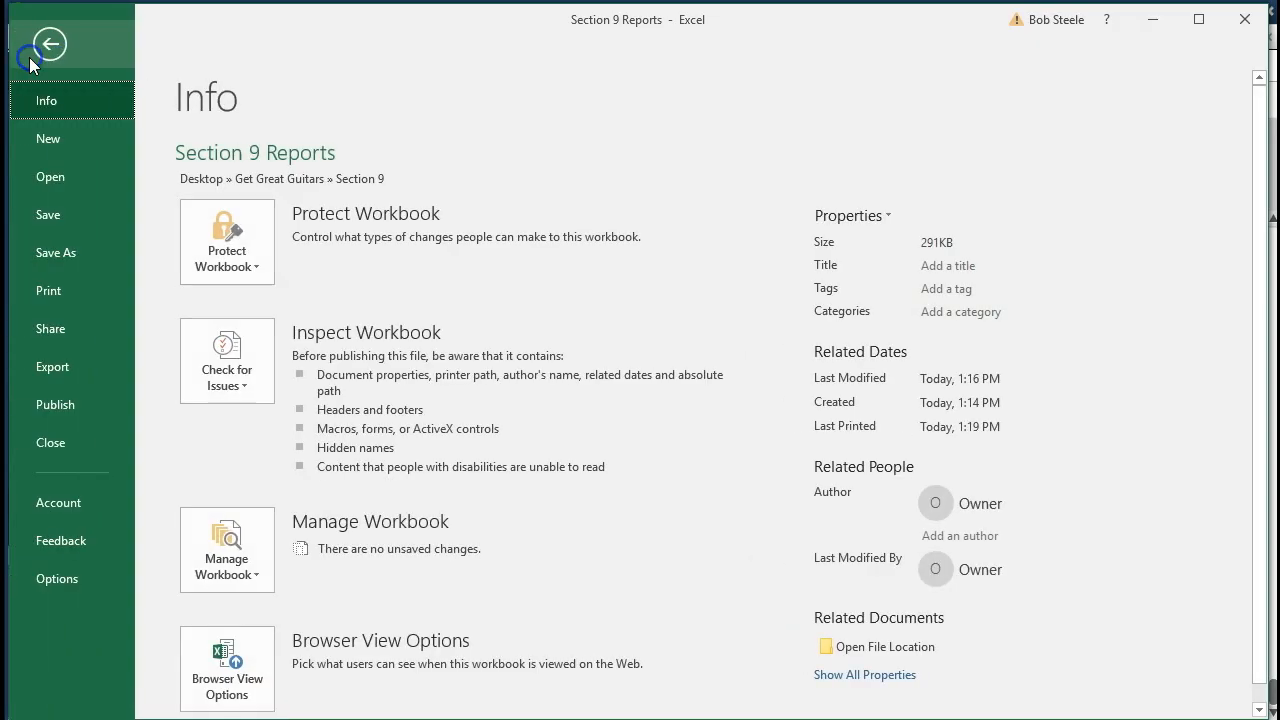
left_click(90, 289)
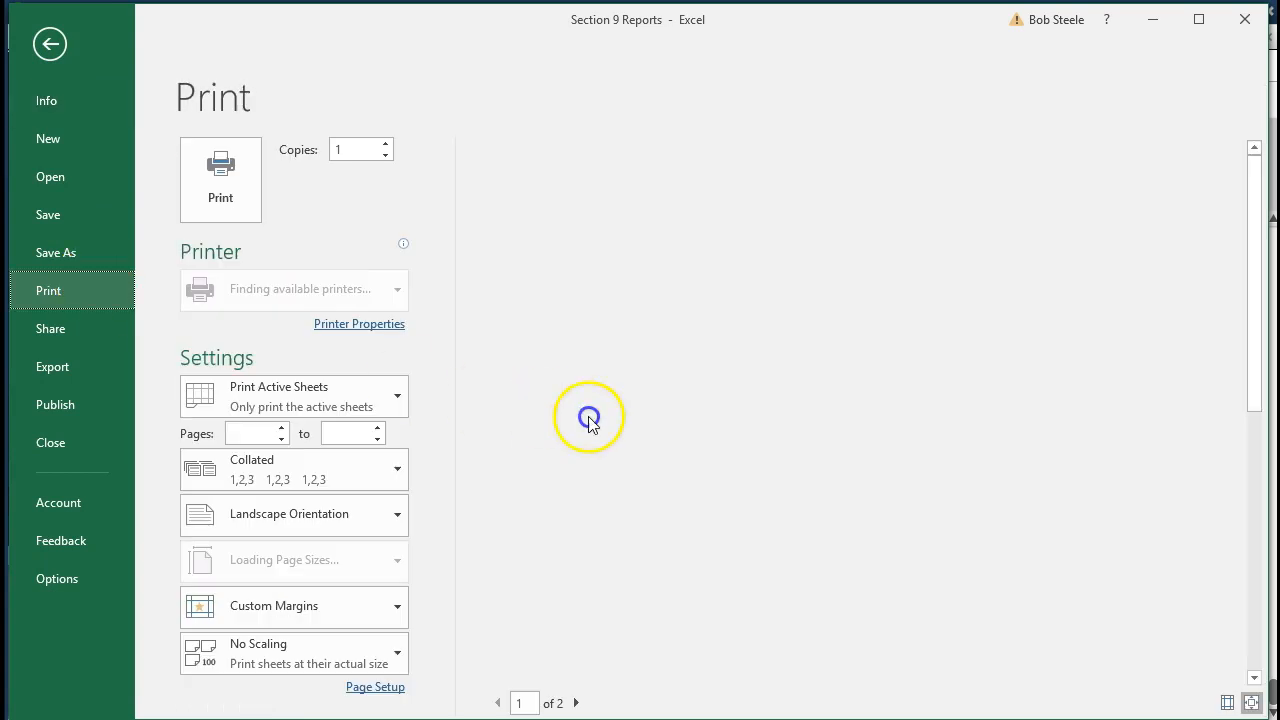
scroll(768, 402, "up", 2)
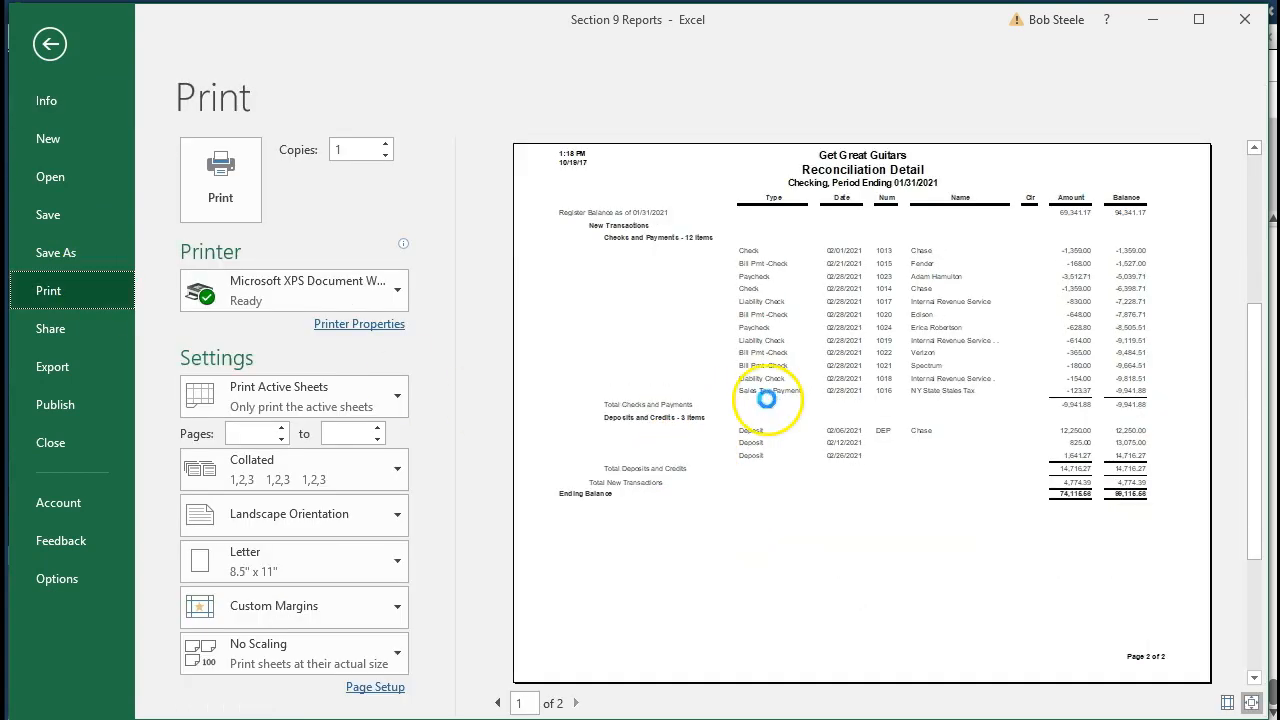
left_click_drag(1259, 218, 1263, 177)
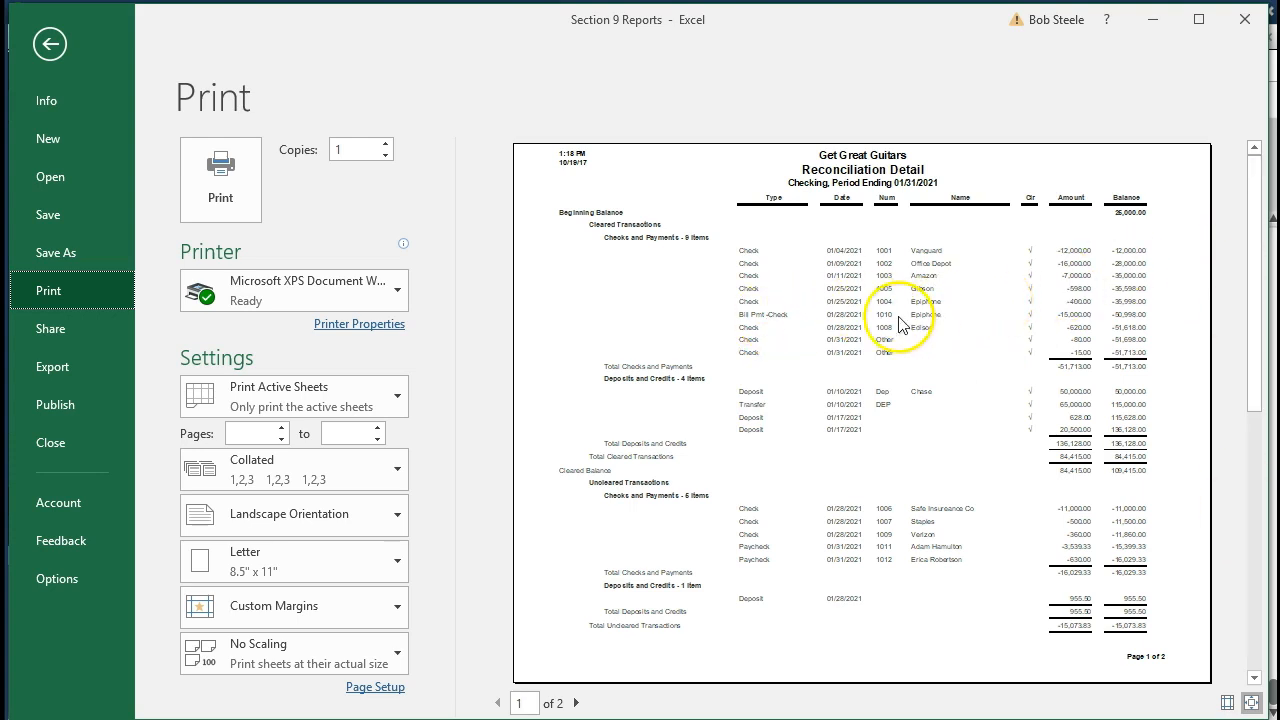
left_click(45, 43)
left_click(322, 320)
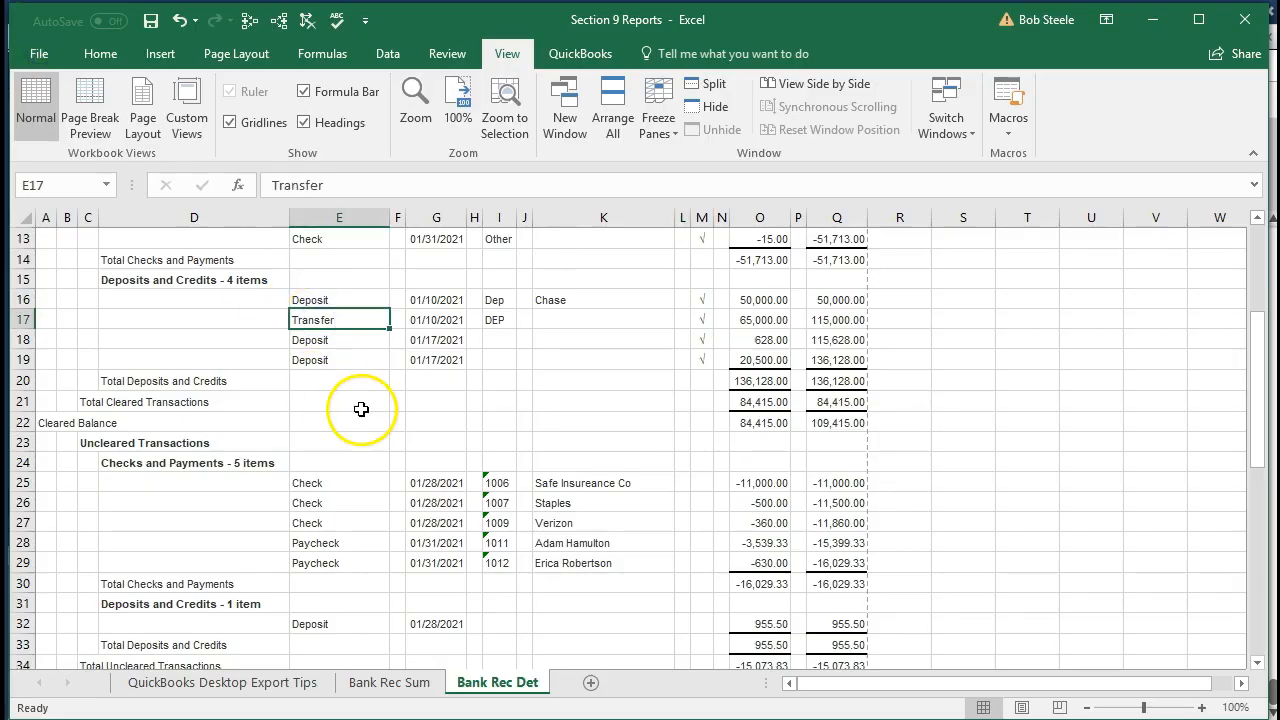